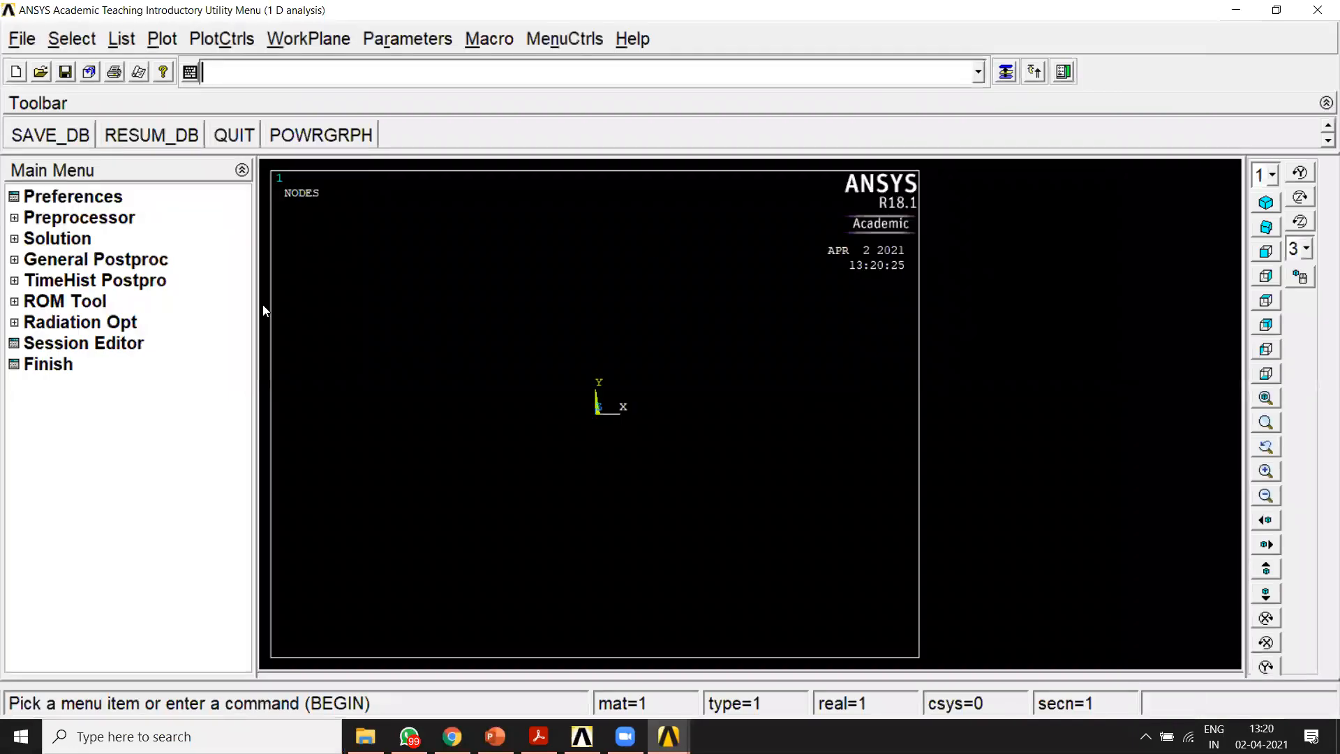
Step: Define element type 1 as the structural link 3D finit stn 180
click(14, 219)
click(36, 239)
click(74, 257)
click(160, 520)
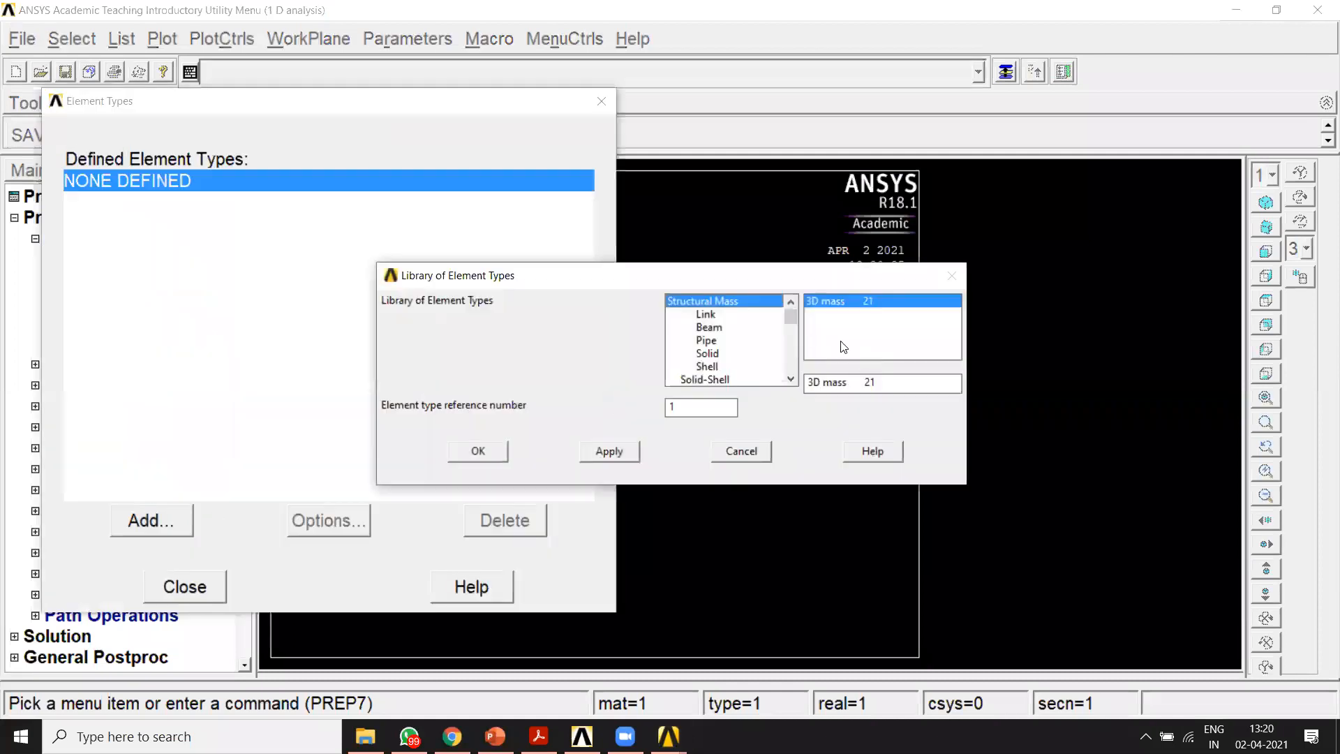
click(707, 314)
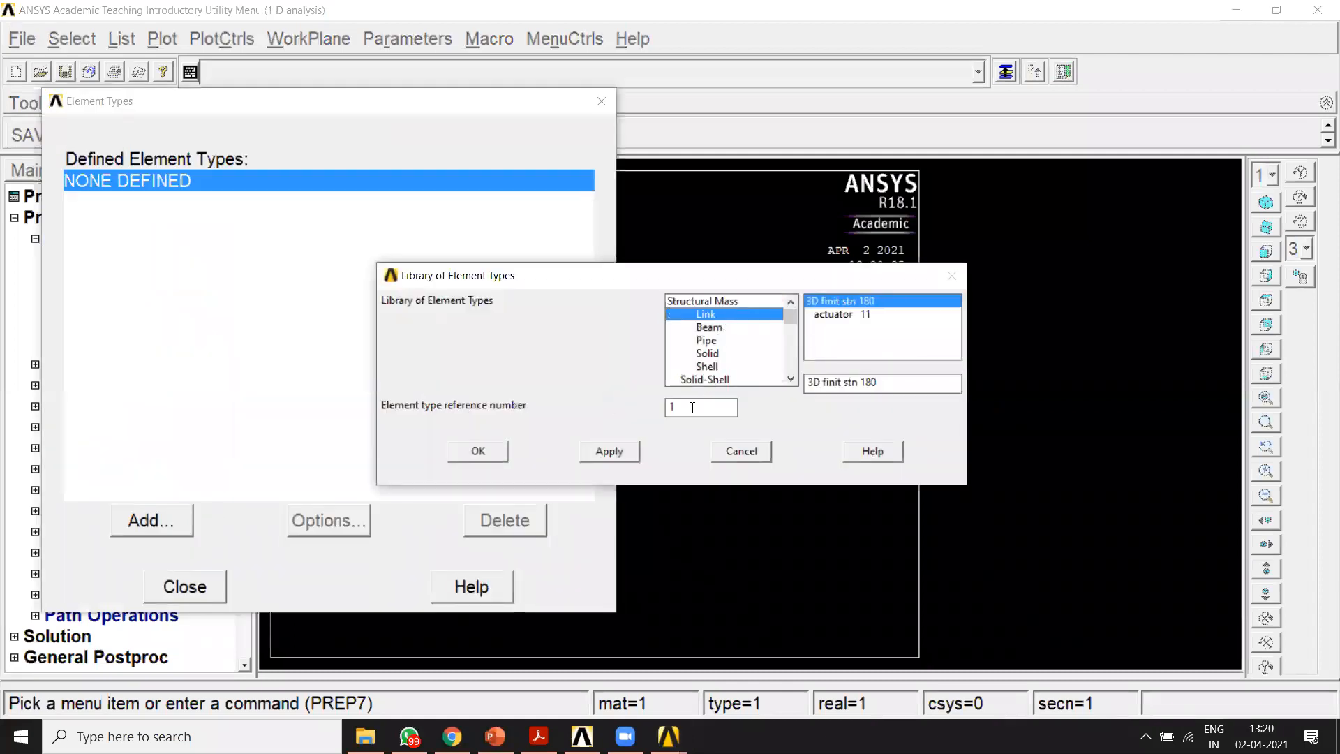
click(478, 451)
click(184, 587)
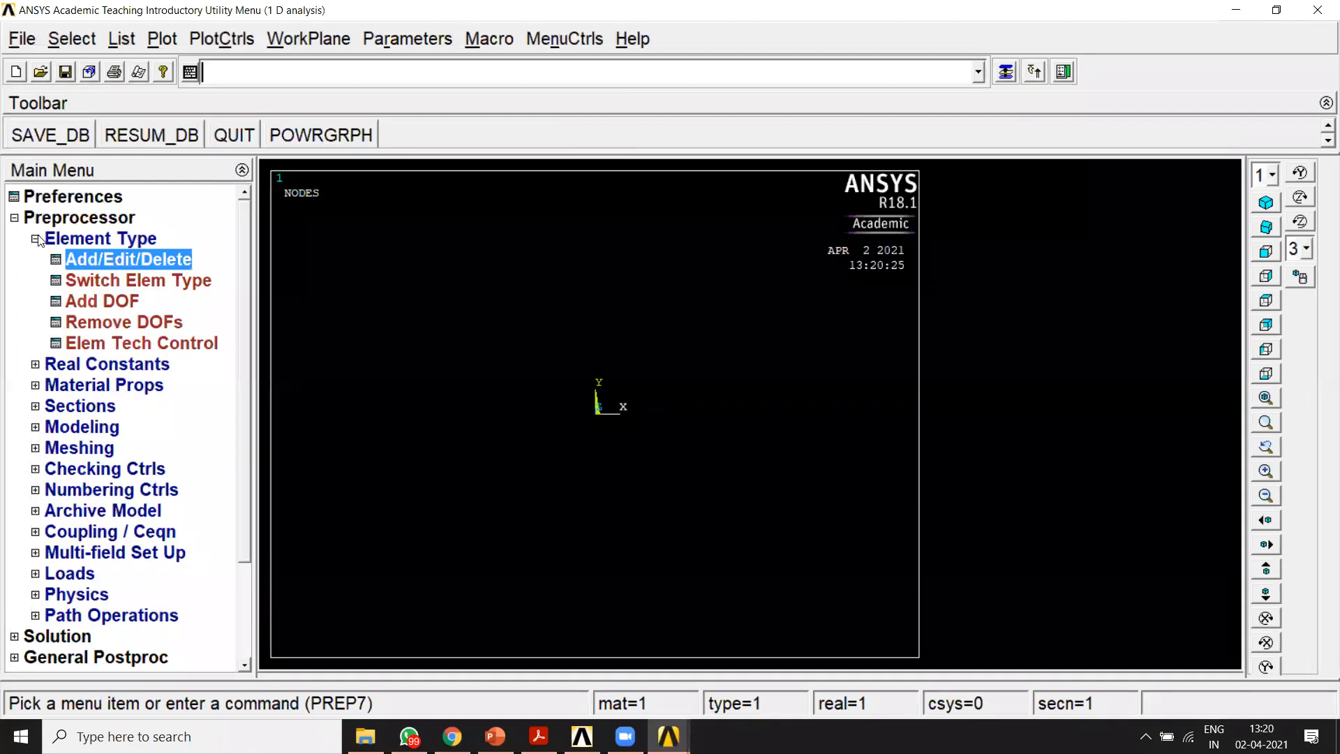
click(35, 239)
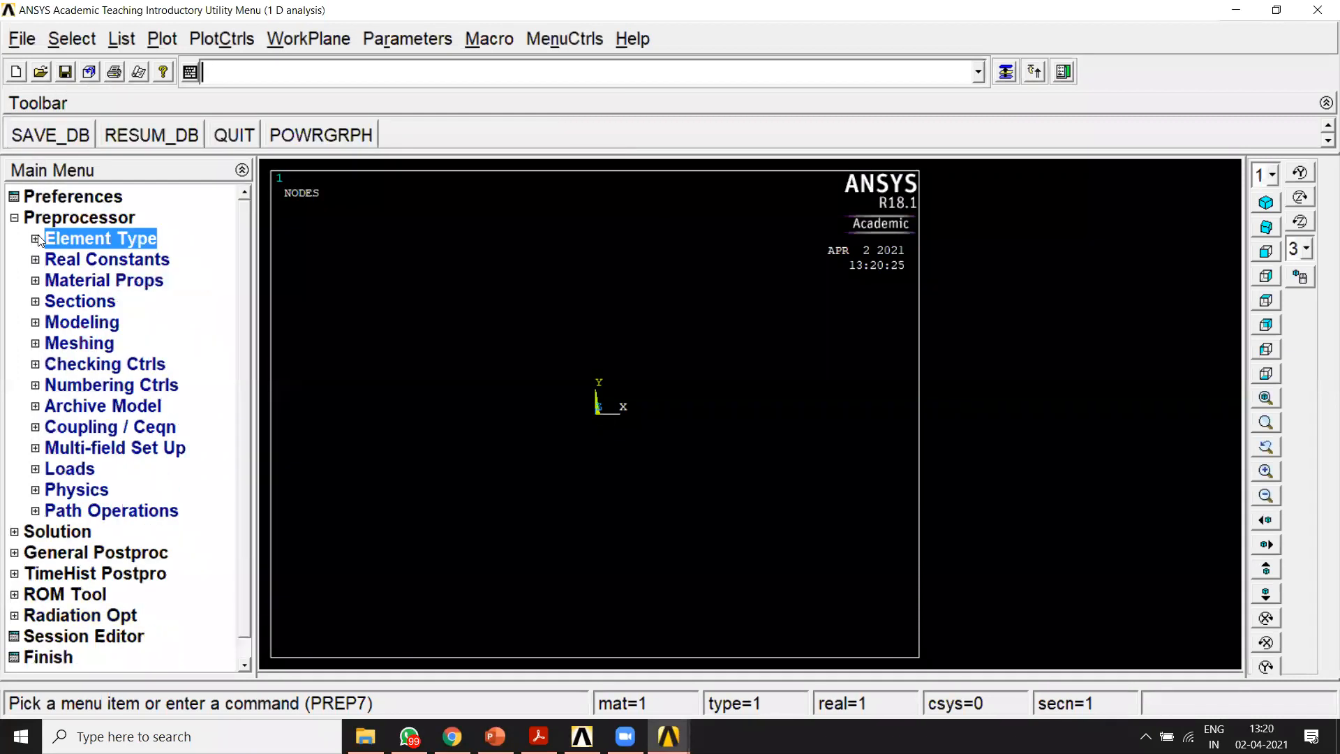
Step: Define material model 1 as structural linear elastic isotropic with EX 2.1e5 and PRXY 0.3
click(35, 281)
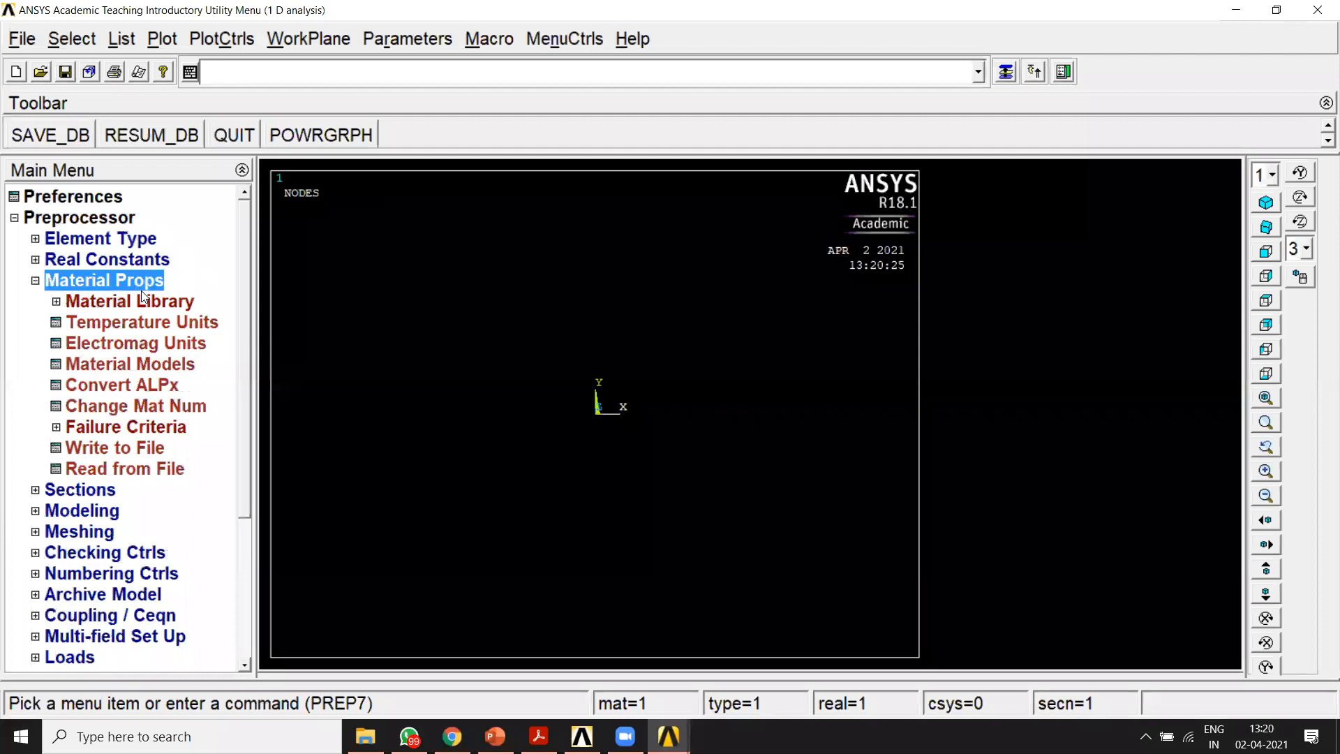
click(102, 364)
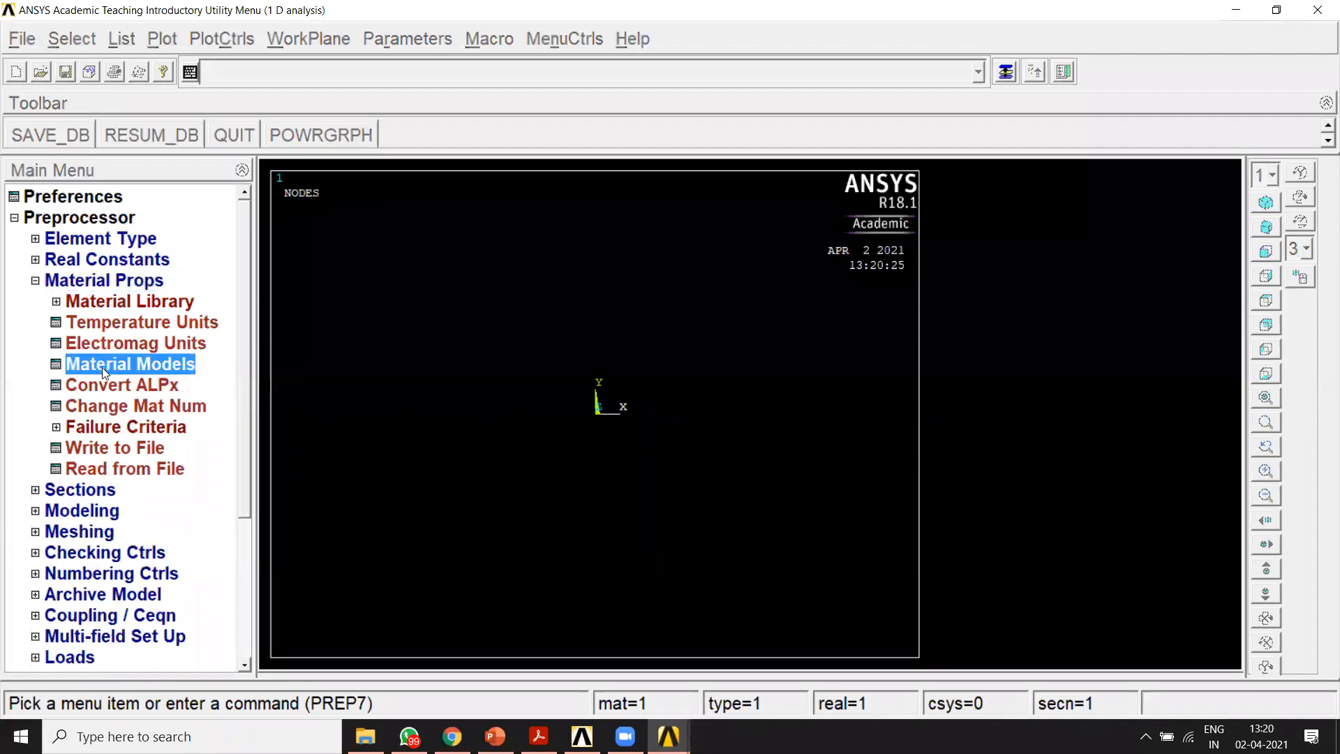
drag(368, 571, 259, 540)
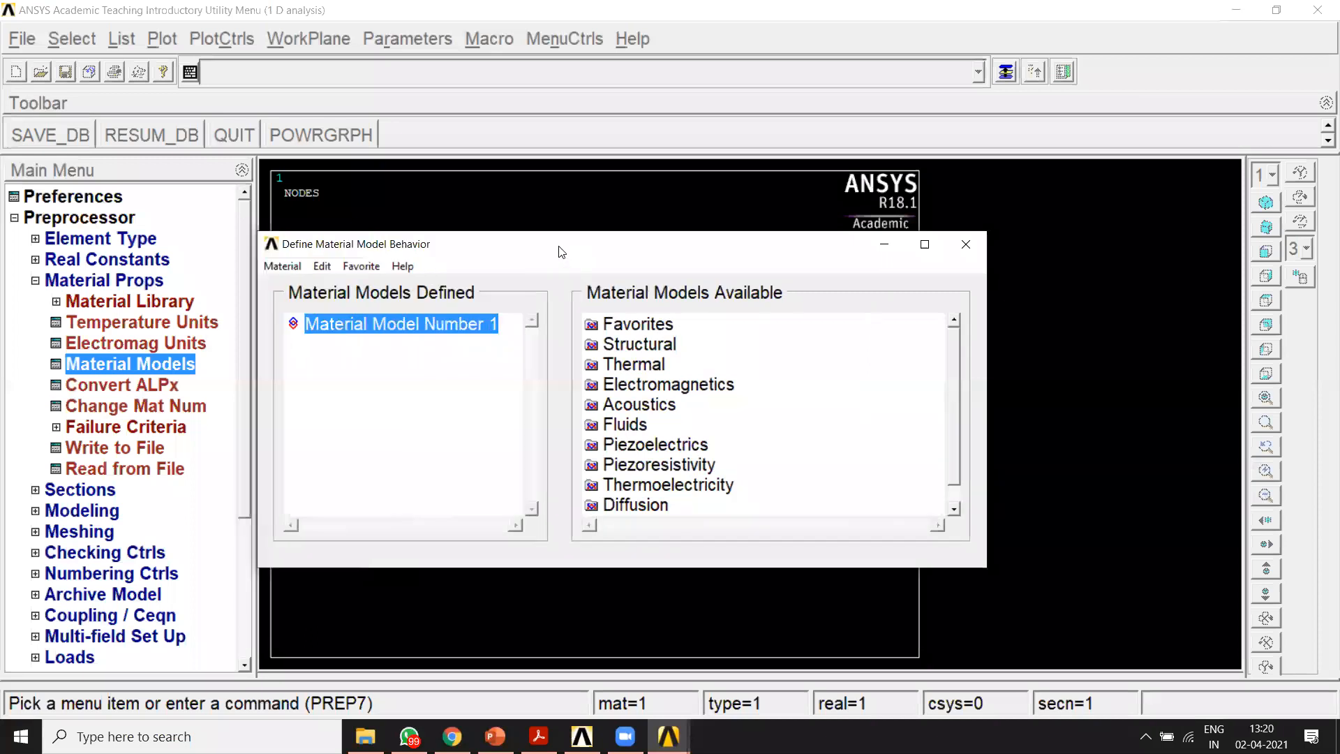
drag(559, 245, 643, 149)
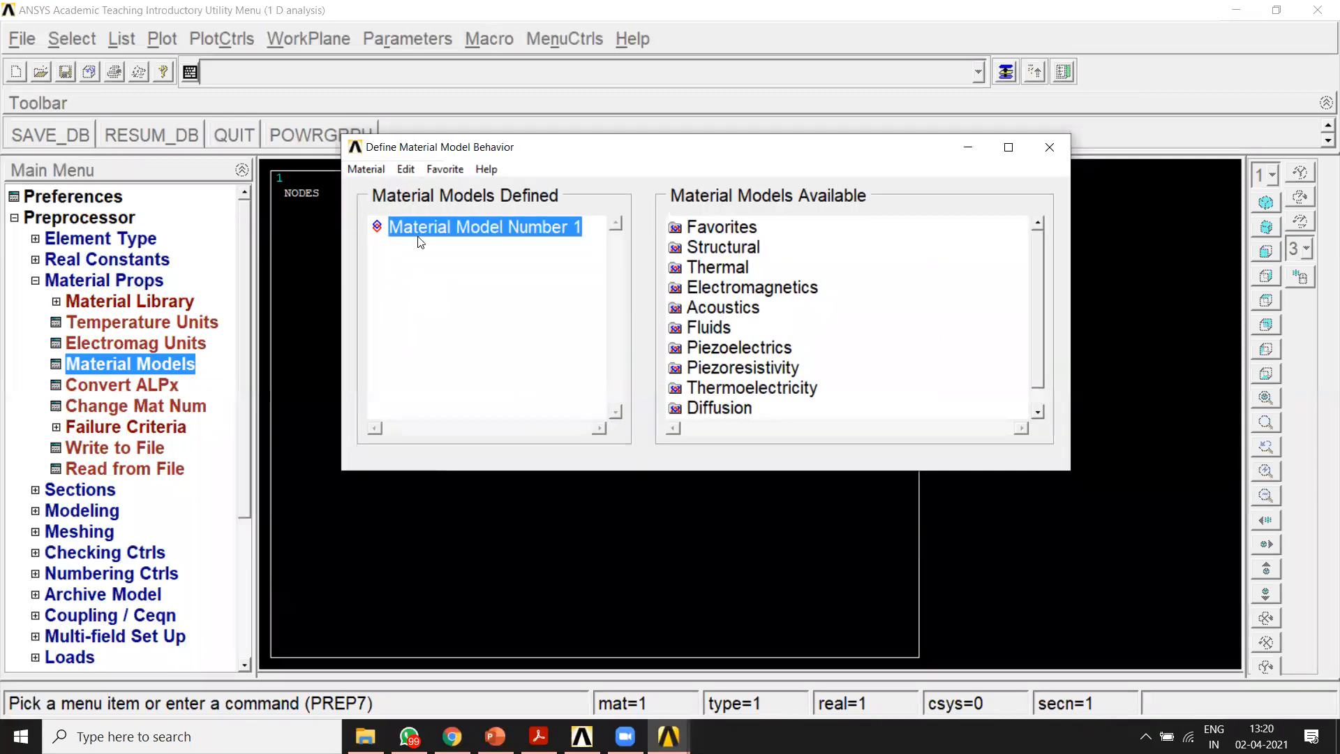
double_click(719, 248)
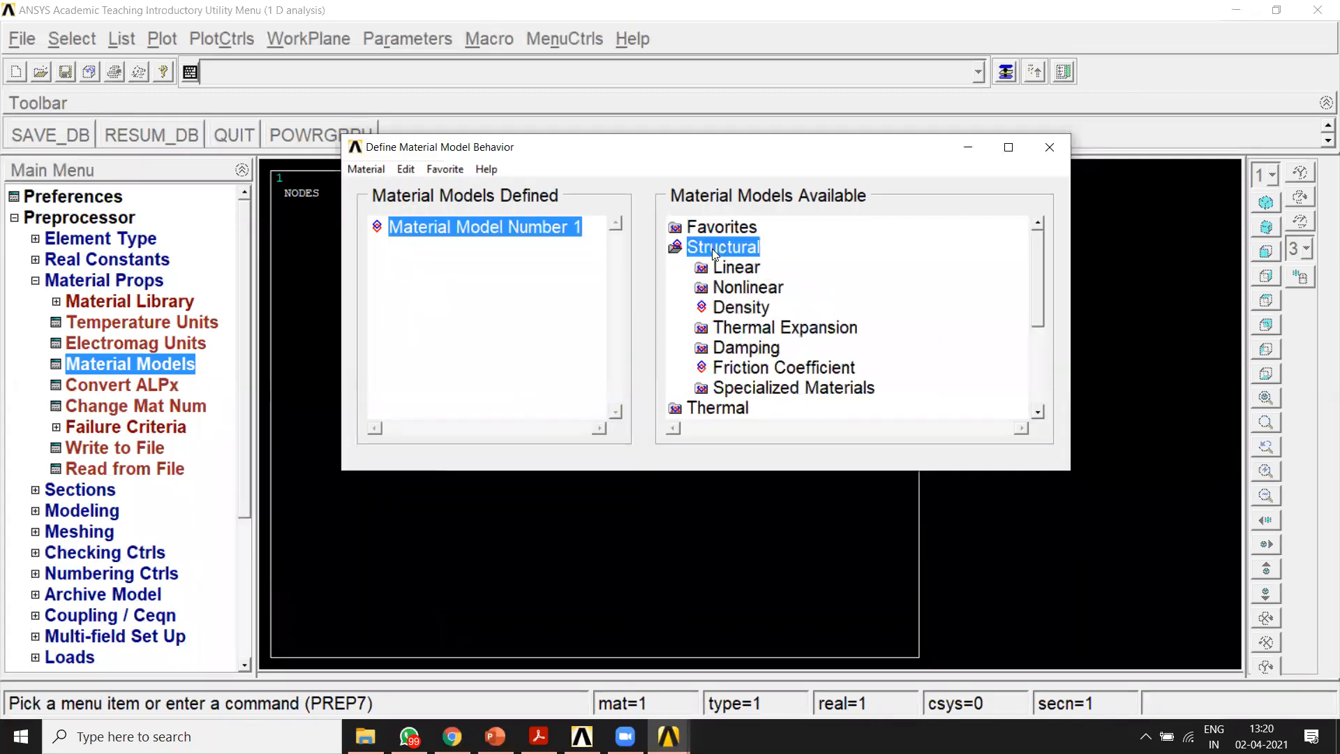
double_click(734, 268)
double_click(765, 287)
click(780, 308)
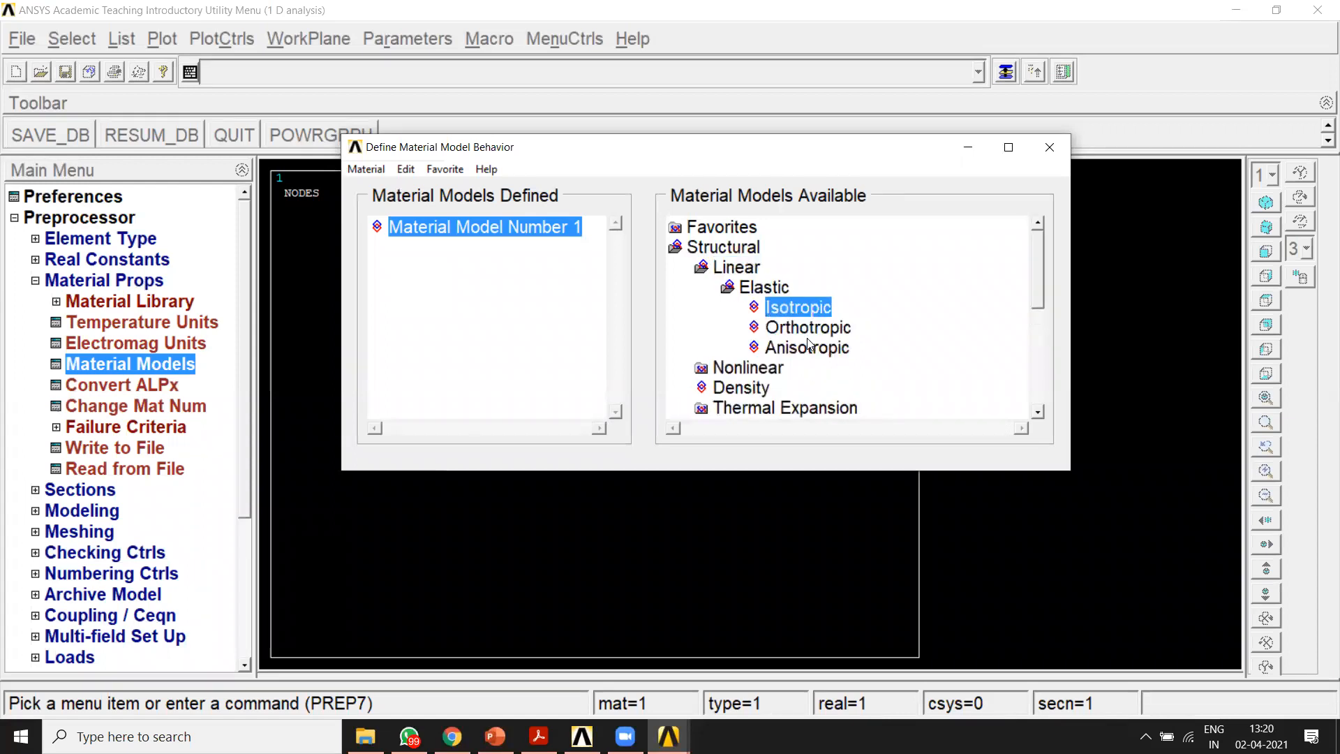
double_click(806, 307)
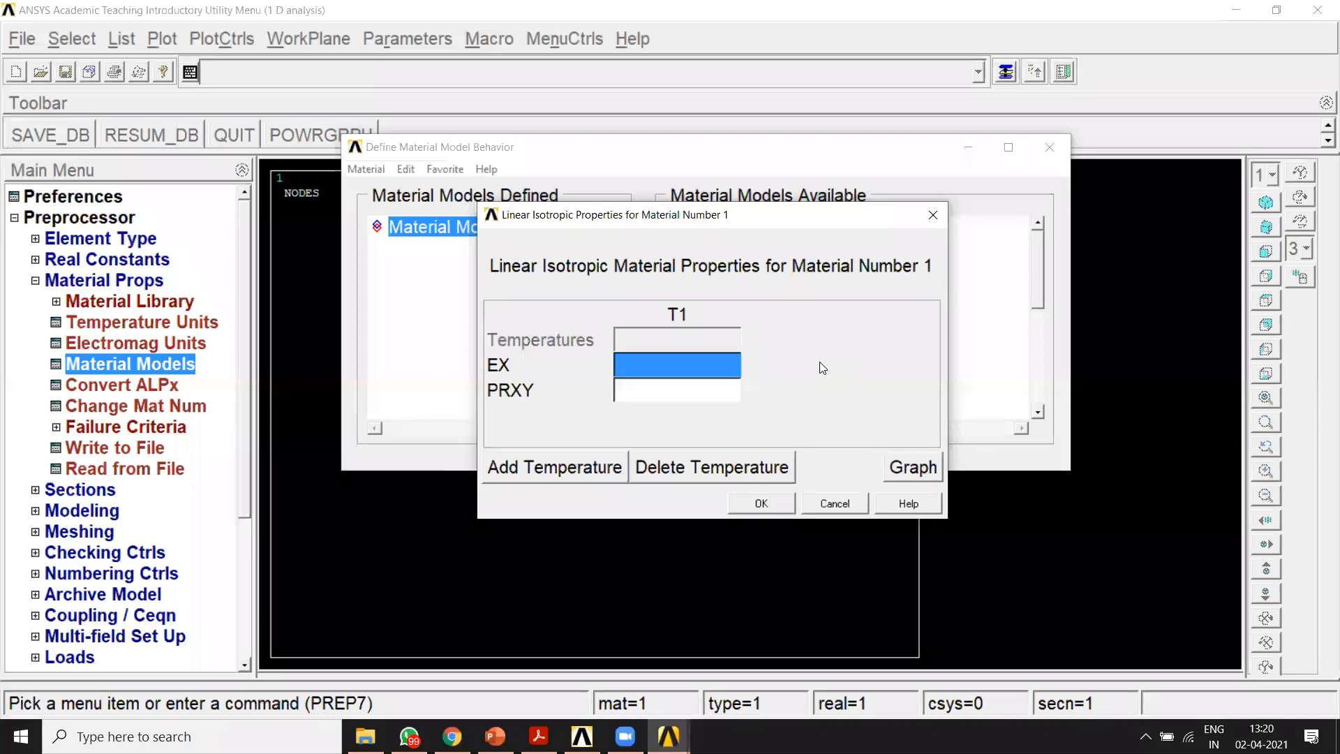
text(2.1)
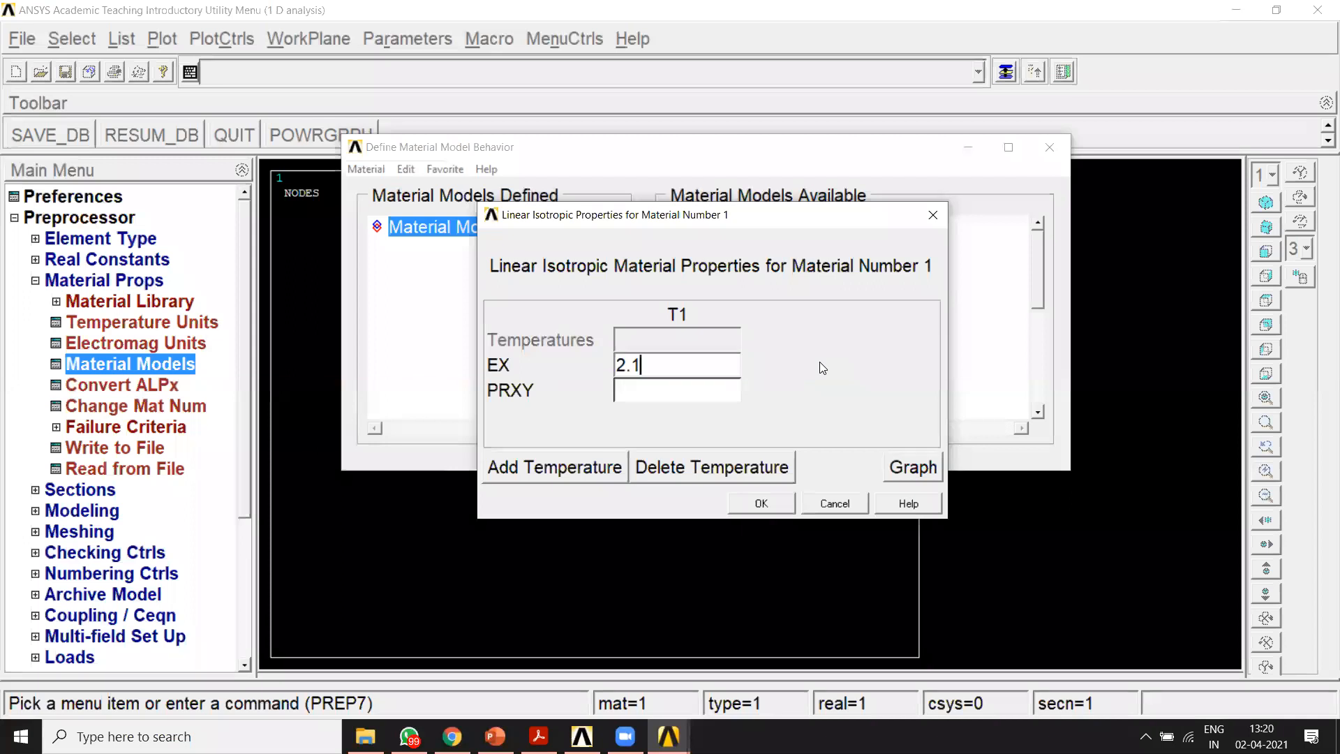
text(e5)
click(680, 390)
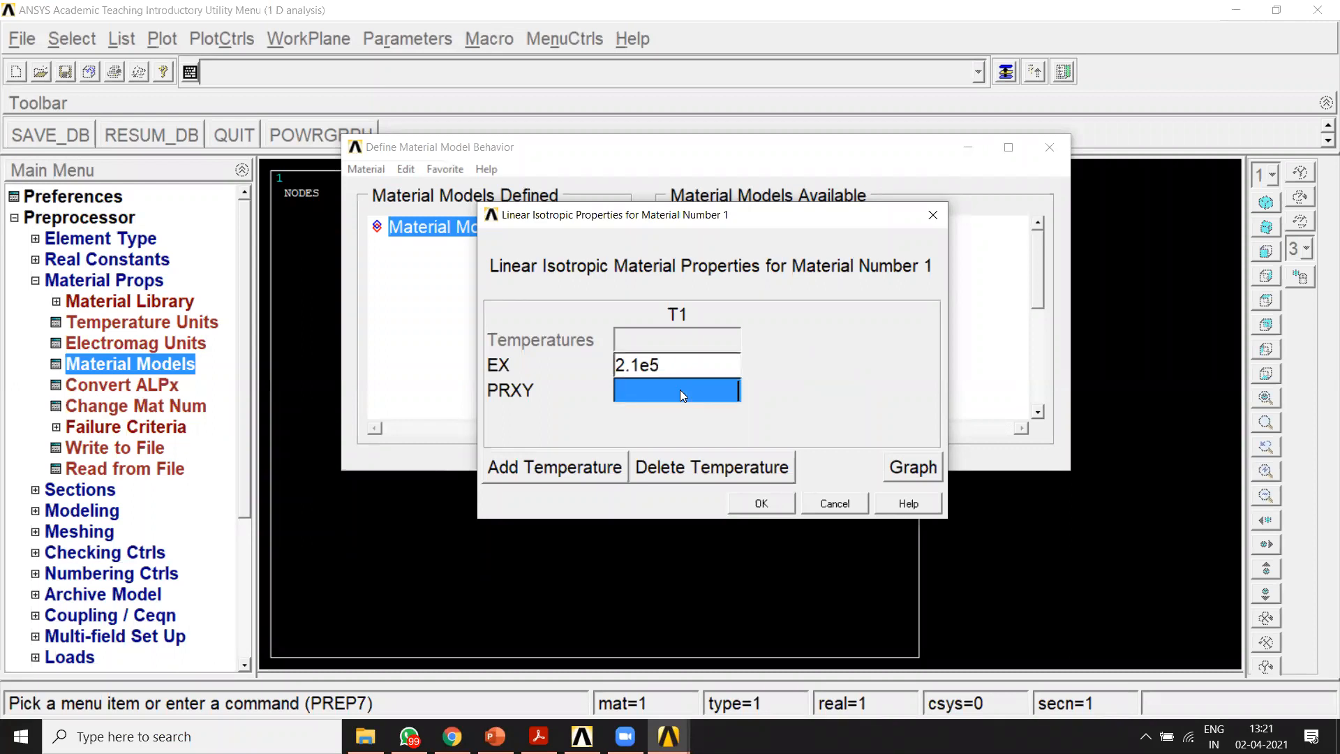
text(0.3)
click(761, 503)
Step: Add material model 2 as linear isotropic with EX 0.72e5 and PRXY 0
click(366, 169)
click(365, 182)
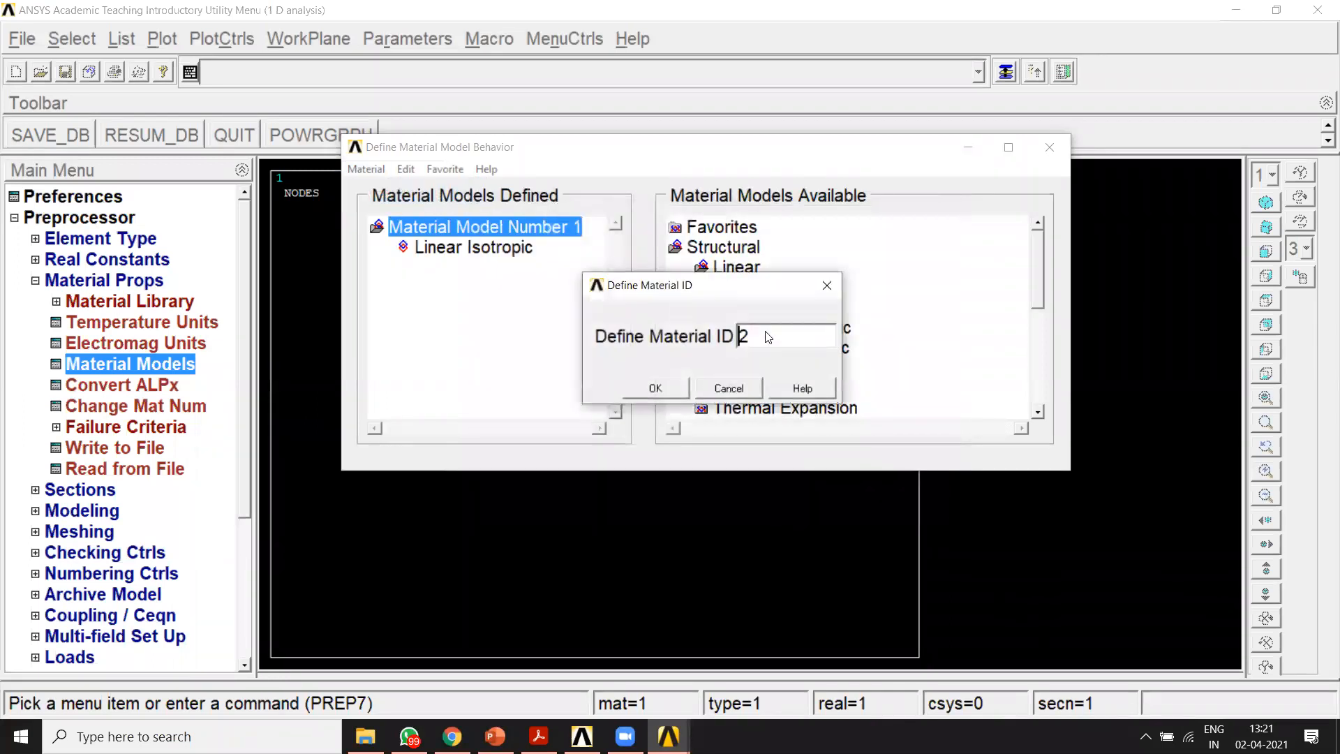
key(Return)
double_click(787, 305)
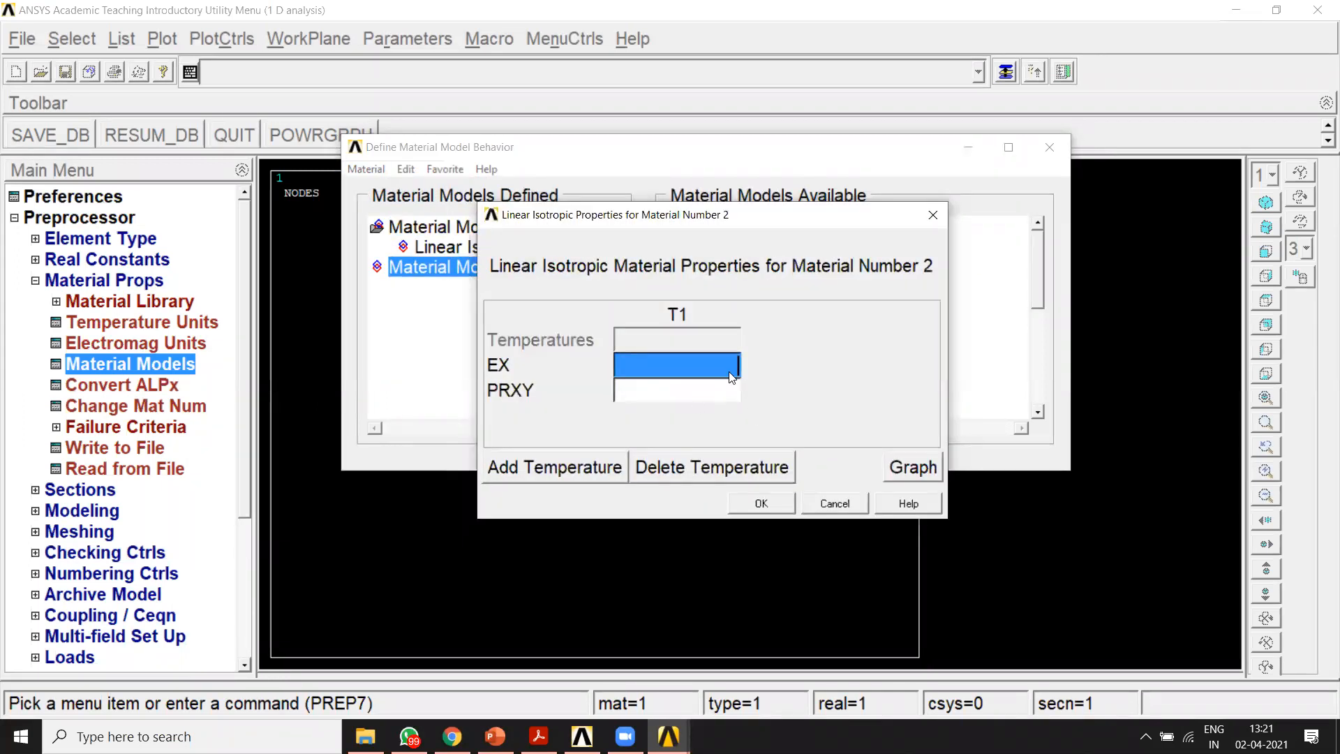
text(0.72)
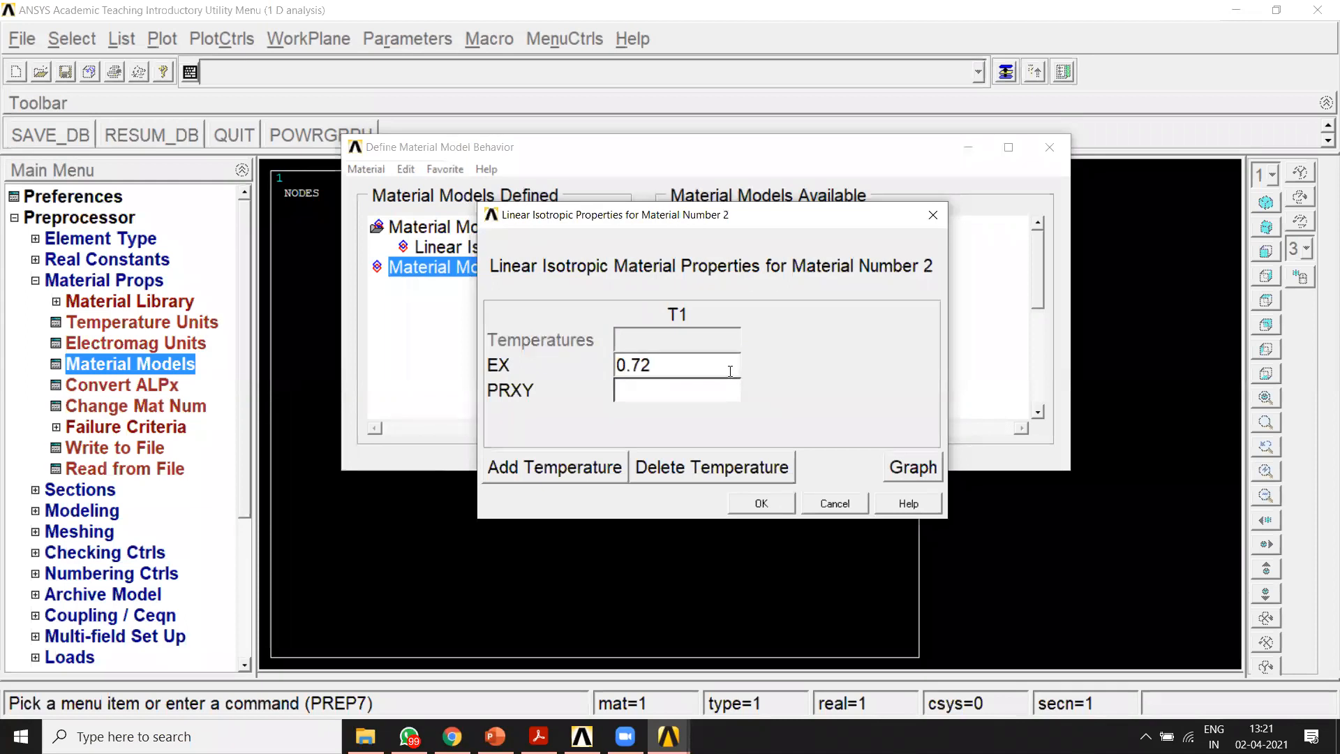
text(e5)
click(726, 393)
text(0)
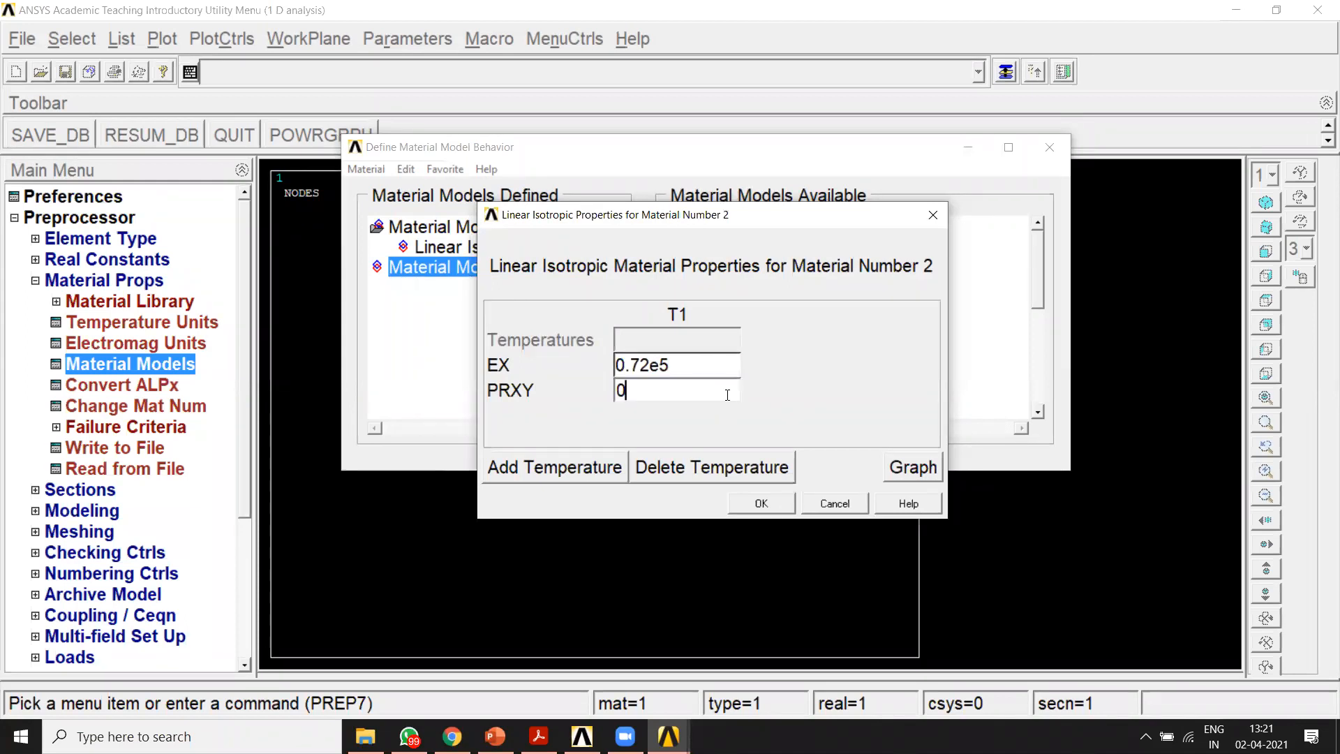
click(733, 501)
Step: Add material model 3 as linear isotropic with EX 0.6e5 and PRXY 0, and finish the material definitions
click(366, 169)
click(402, 191)
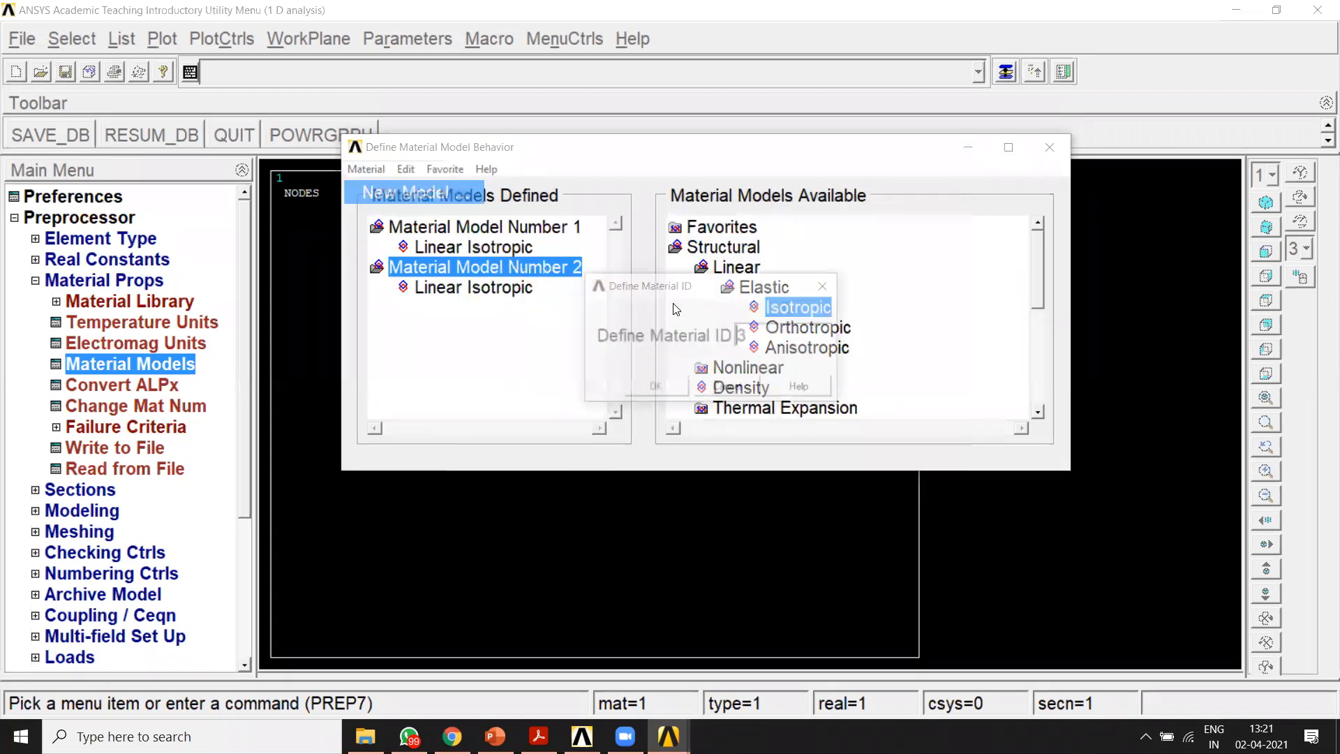
click(656, 386)
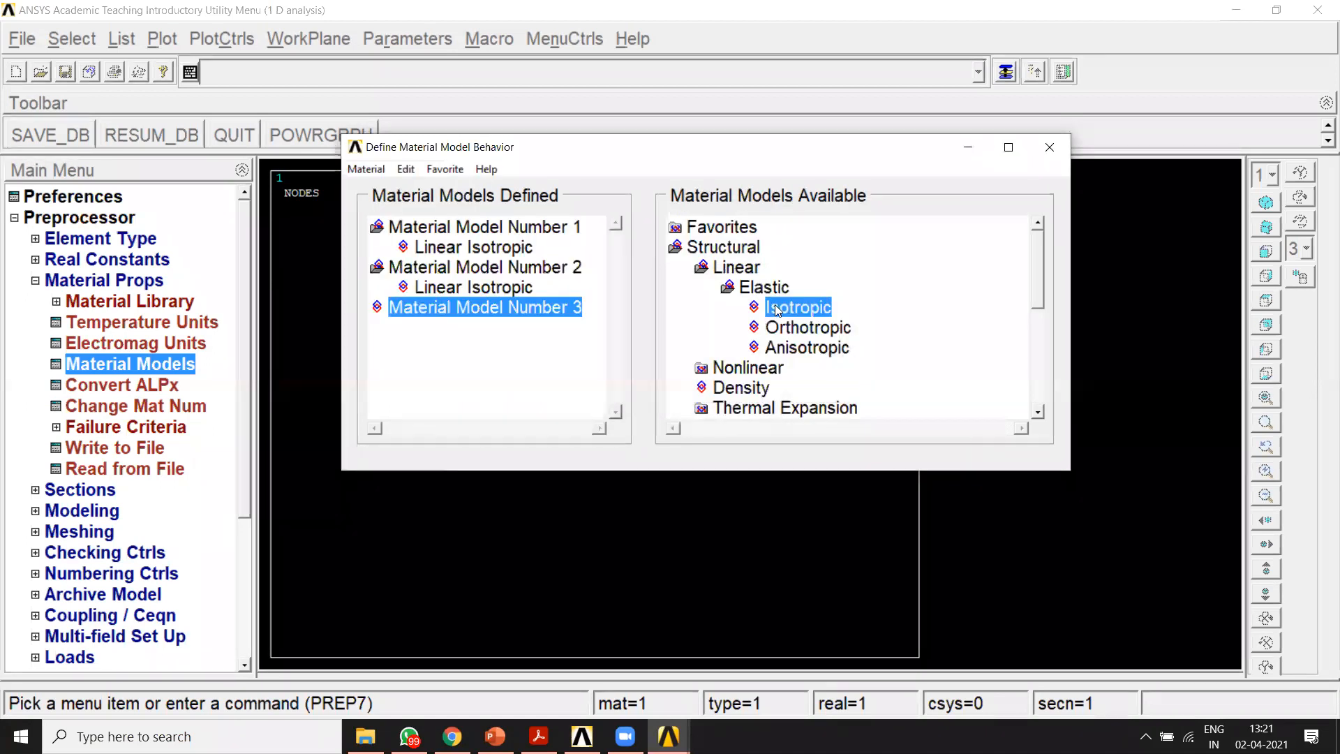
double_click(777, 310)
text(0.6e5)
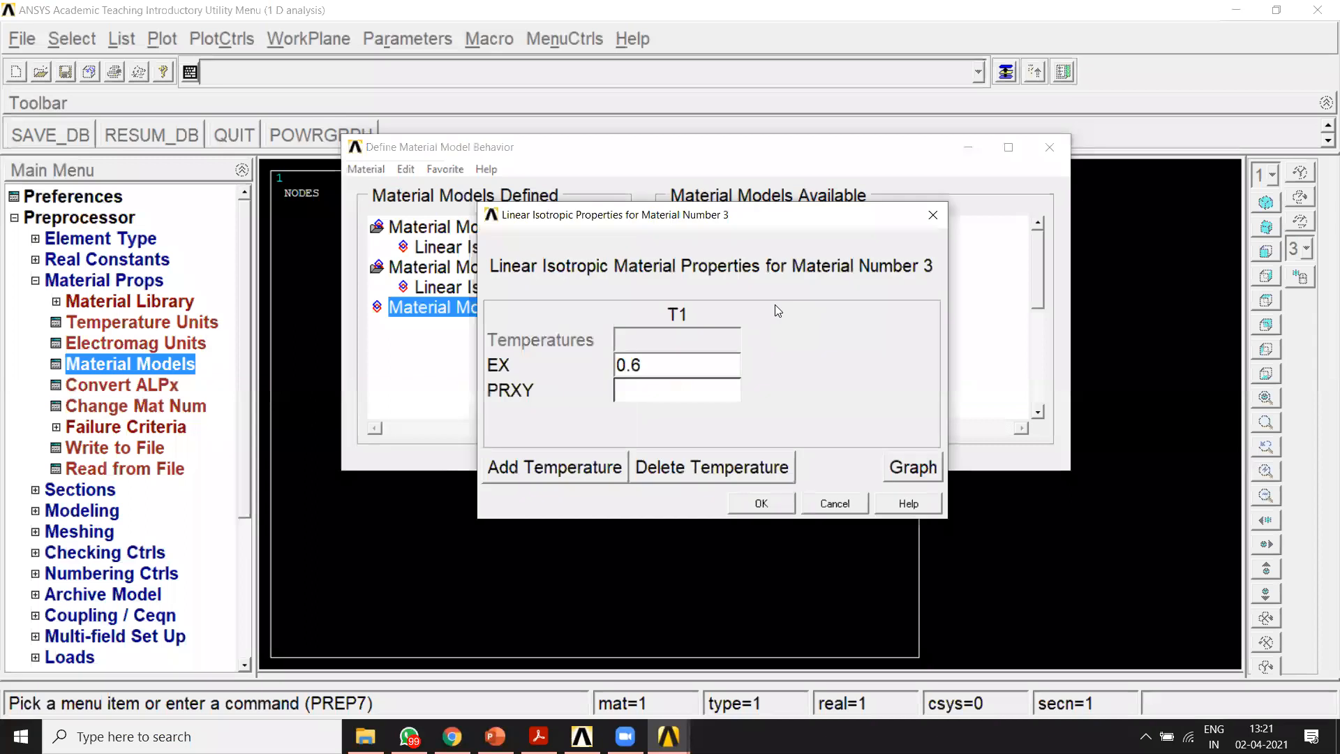
click(681, 395)
text(0)
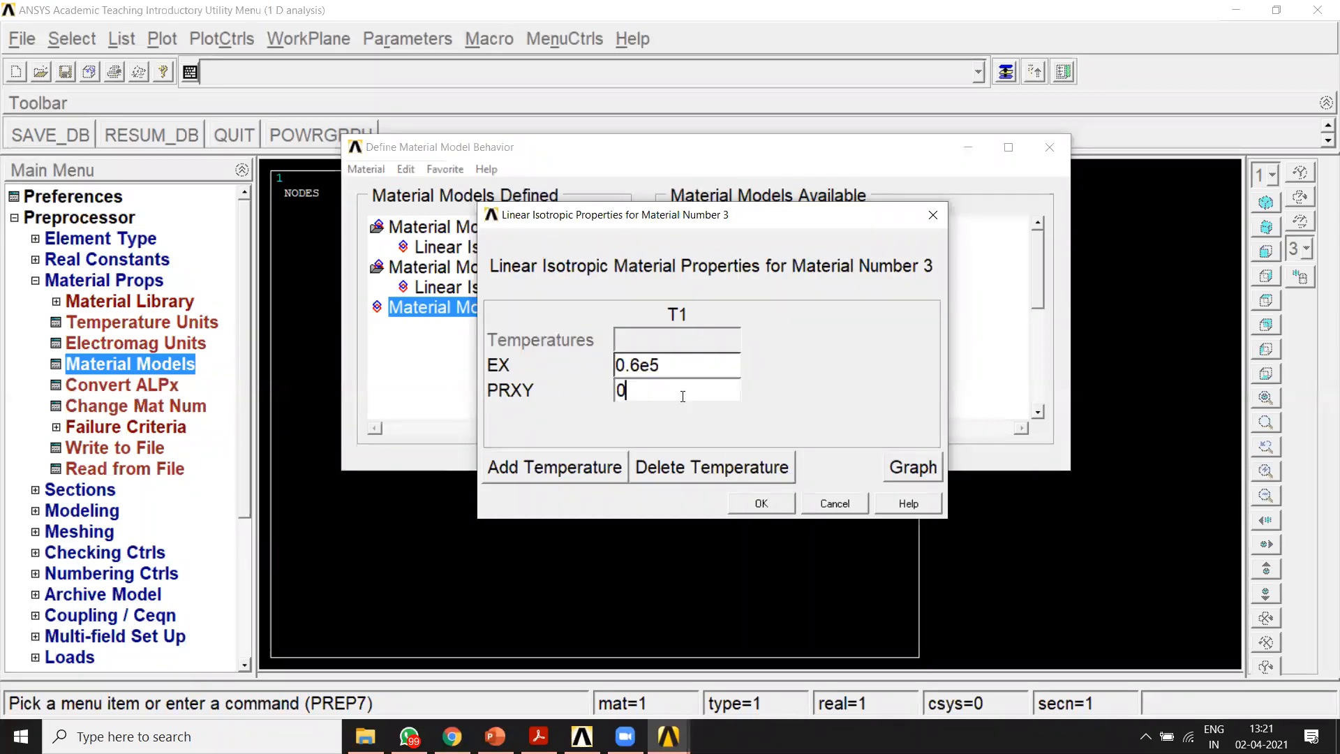
click(761, 504)
click(1049, 147)
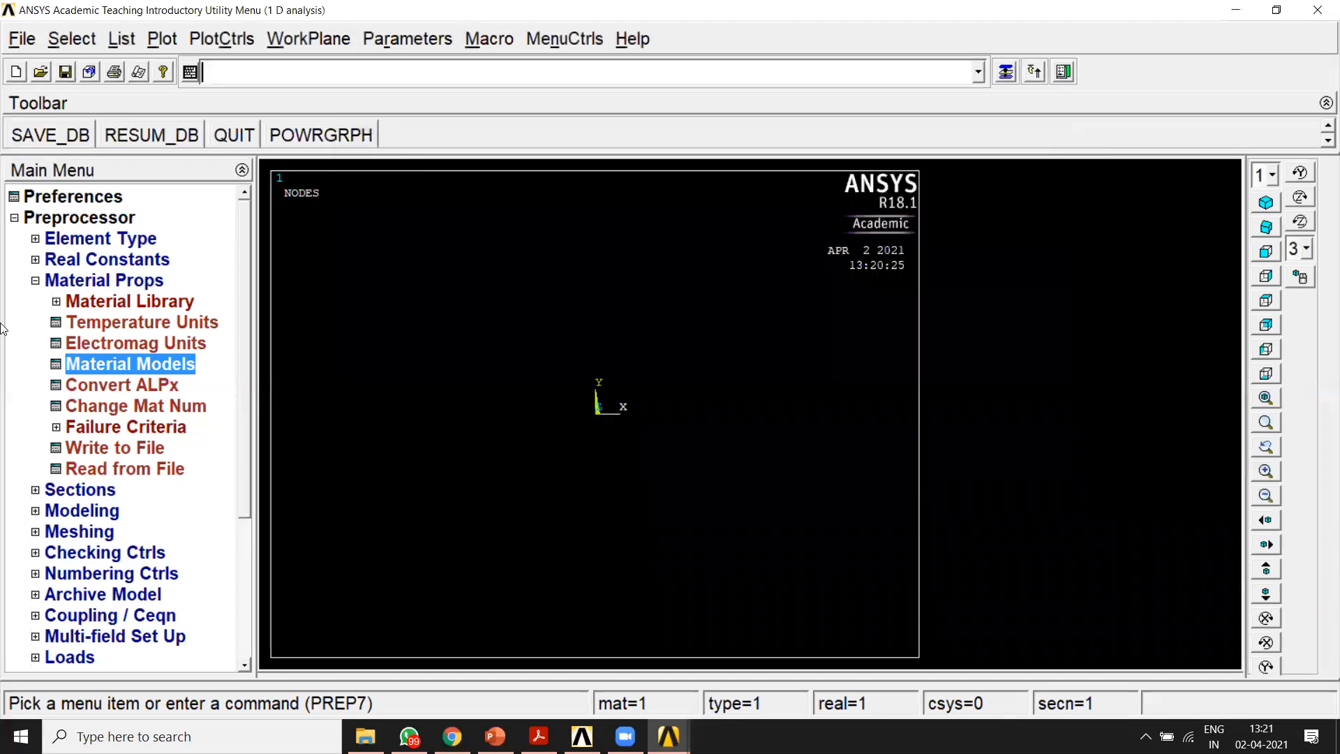
Step: Add a link section with ID 1 and a link area of 400
click(35, 282)
click(35, 302)
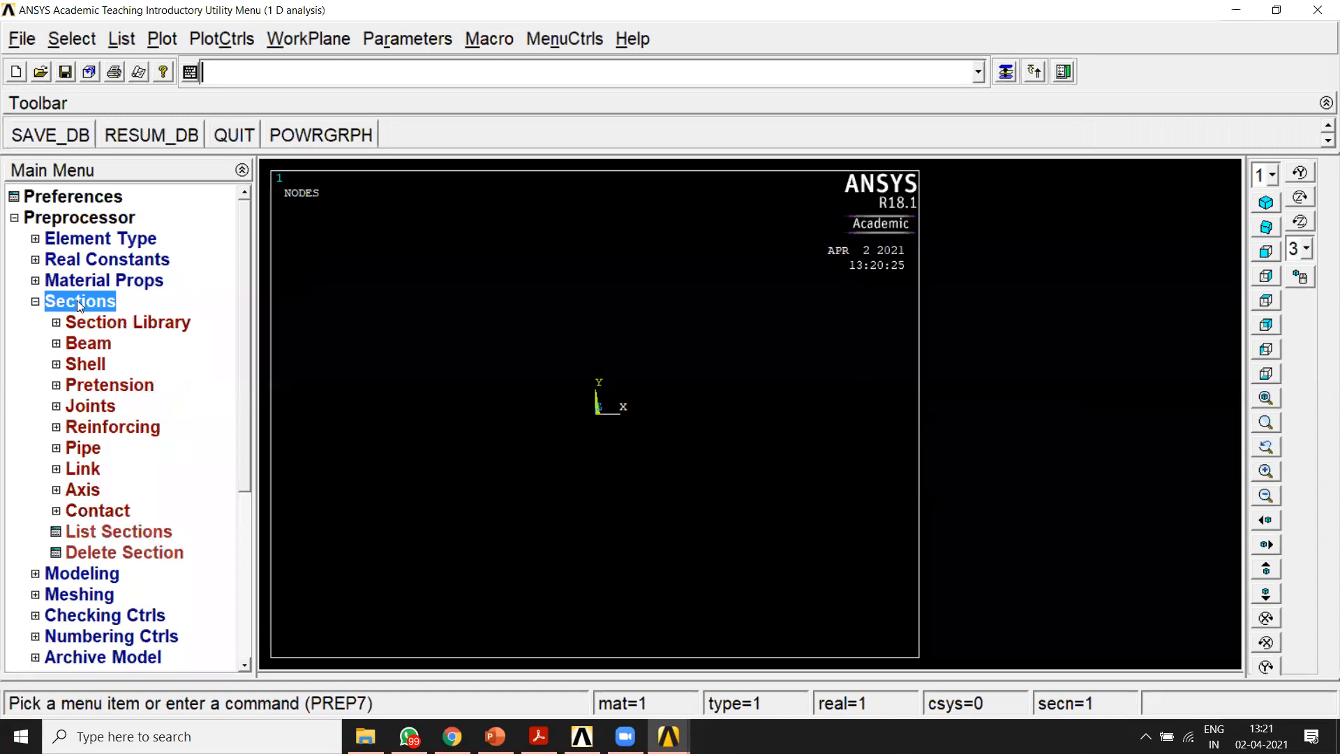
click(83, 469)
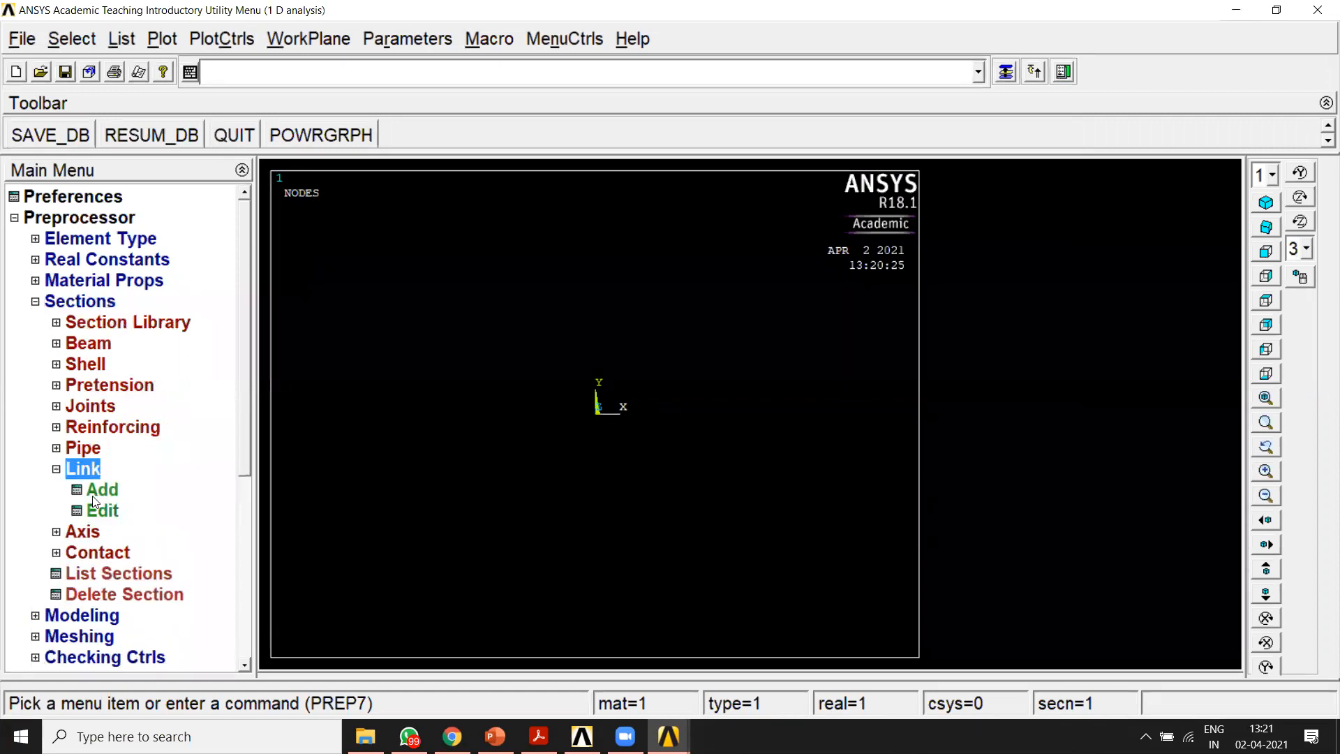
click(98, 490)
drag(691, 328, 637, 225)
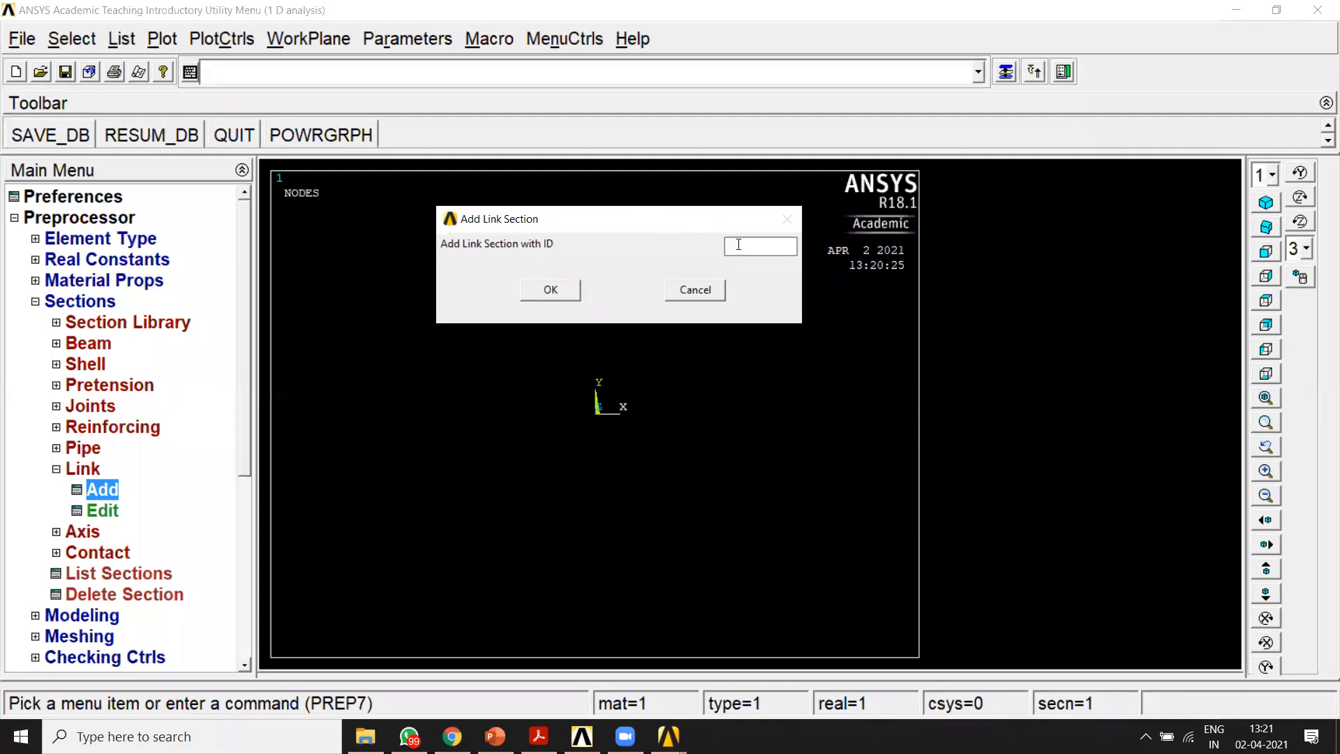
text(1)
click(547, 296)
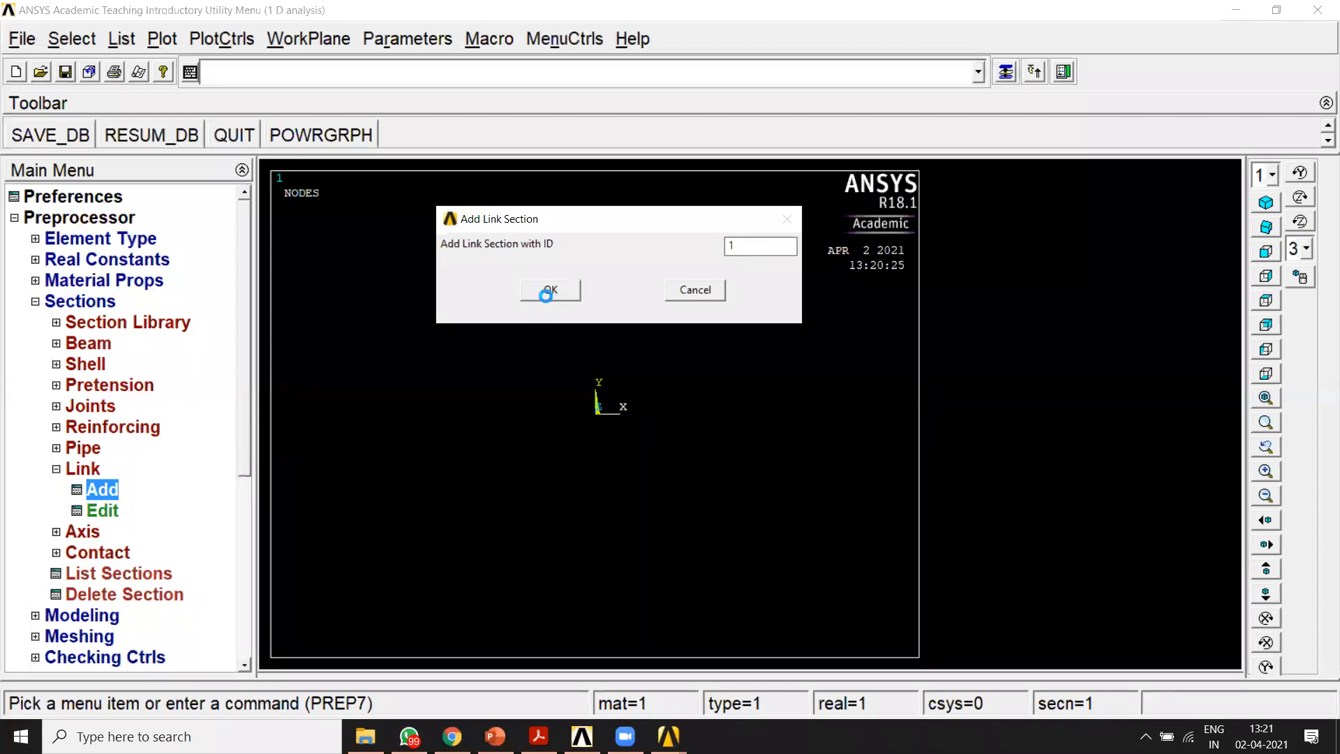
text(400)
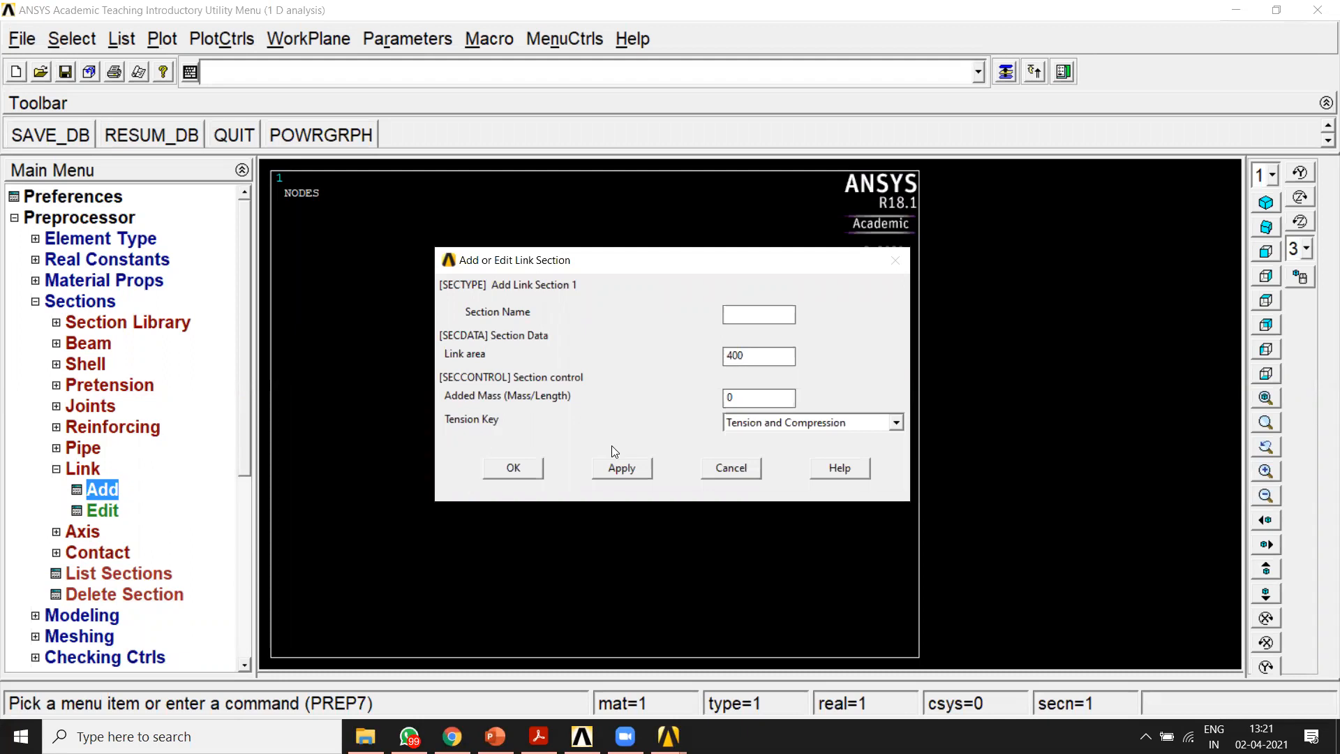
click(622, 467)
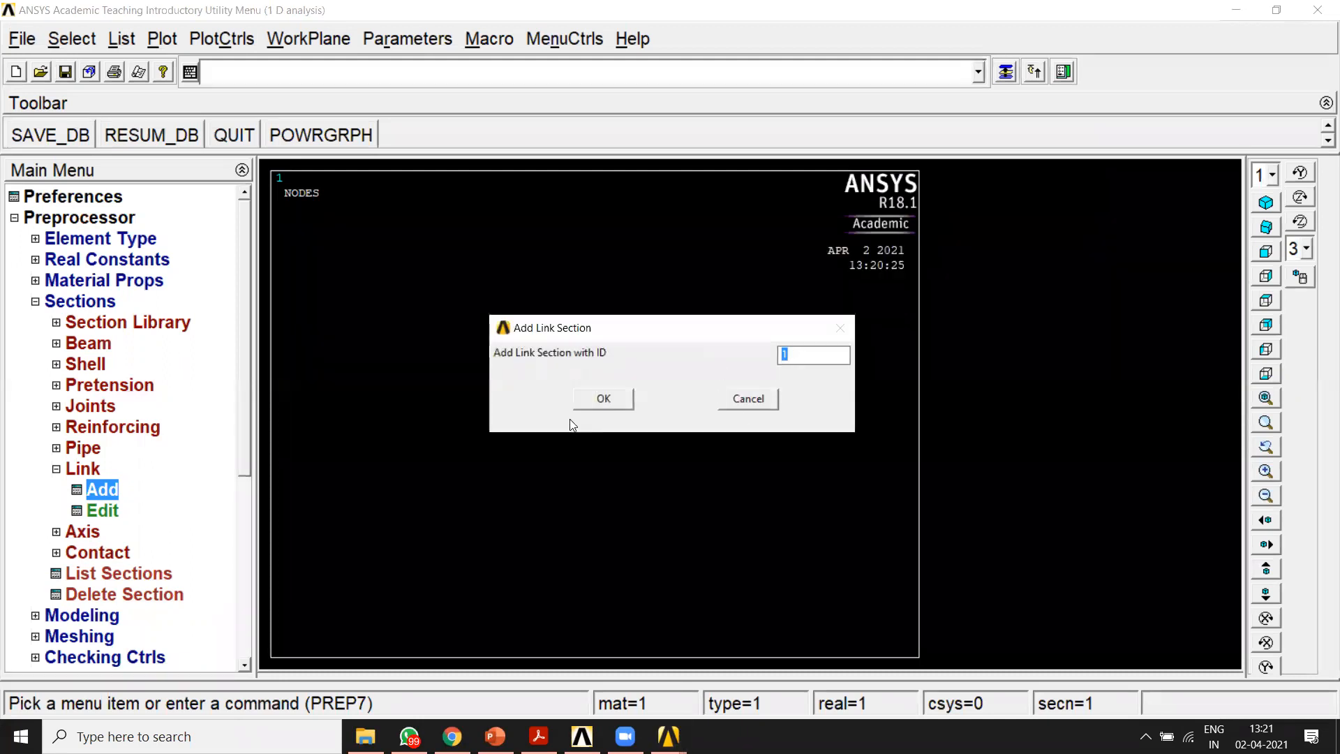
Step: Add link section 2 with a link area of 300
click(605, 402)
text(3)
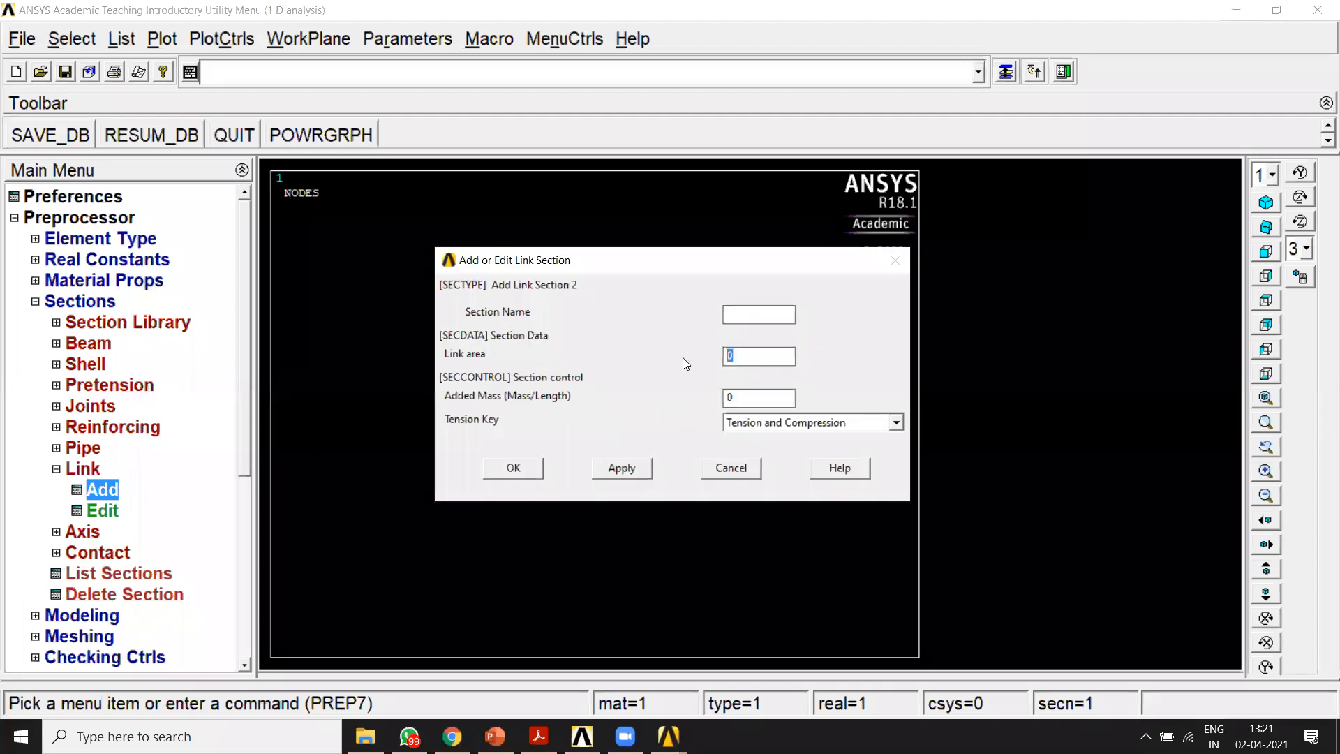
text(00)
click(620, 467)
Step: Add a third link section with a link area of 200 and finish defining sections
click(629, 403)
text(200)
click(516, 471)
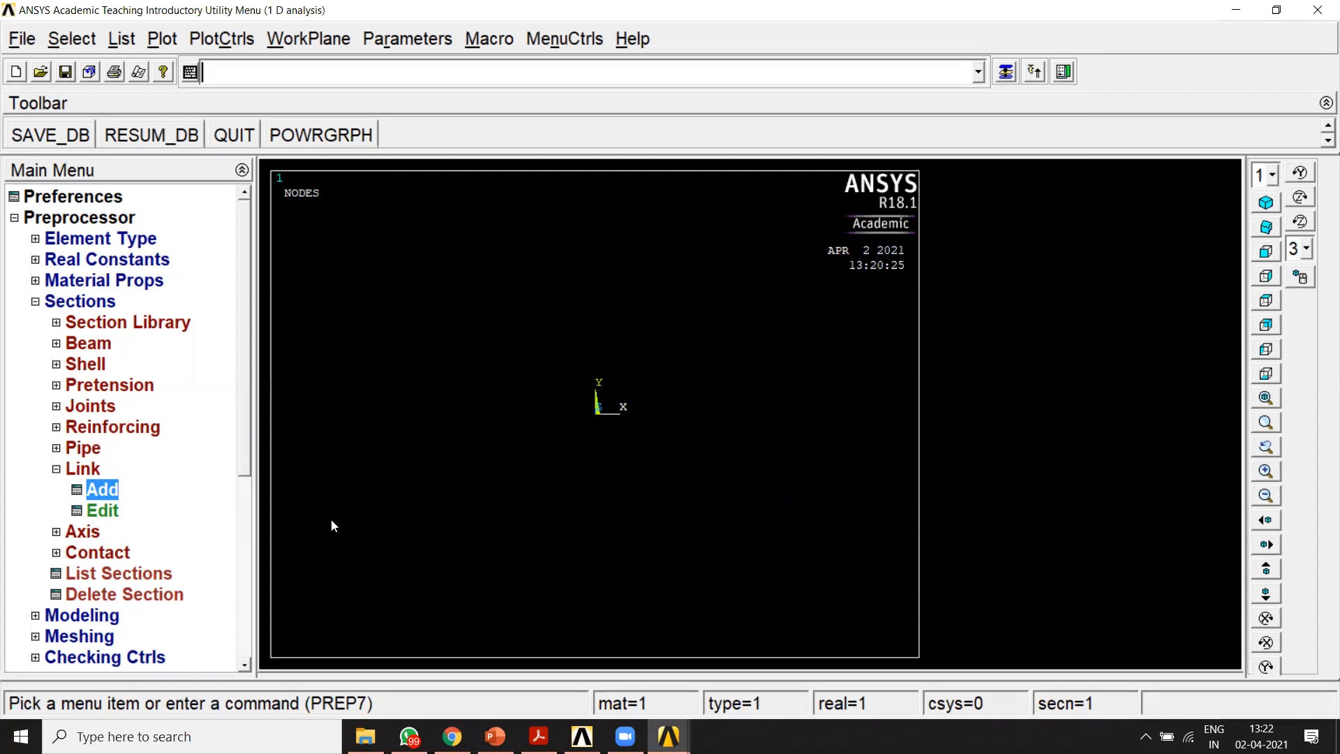
Step: Create keypoint 1 at X = 0 in the active coordinate system
double_click(63, 302)
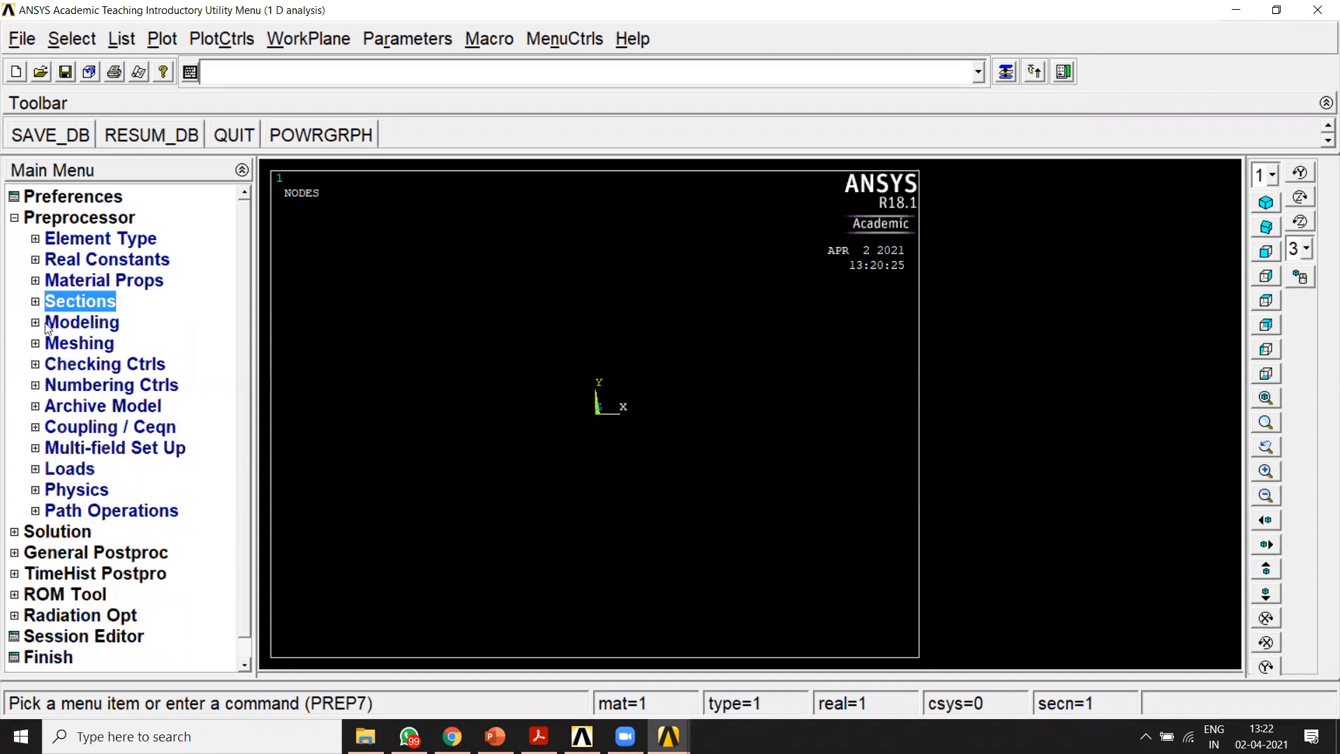
click(48, 322)
click(87, 342)
click(115, 364)
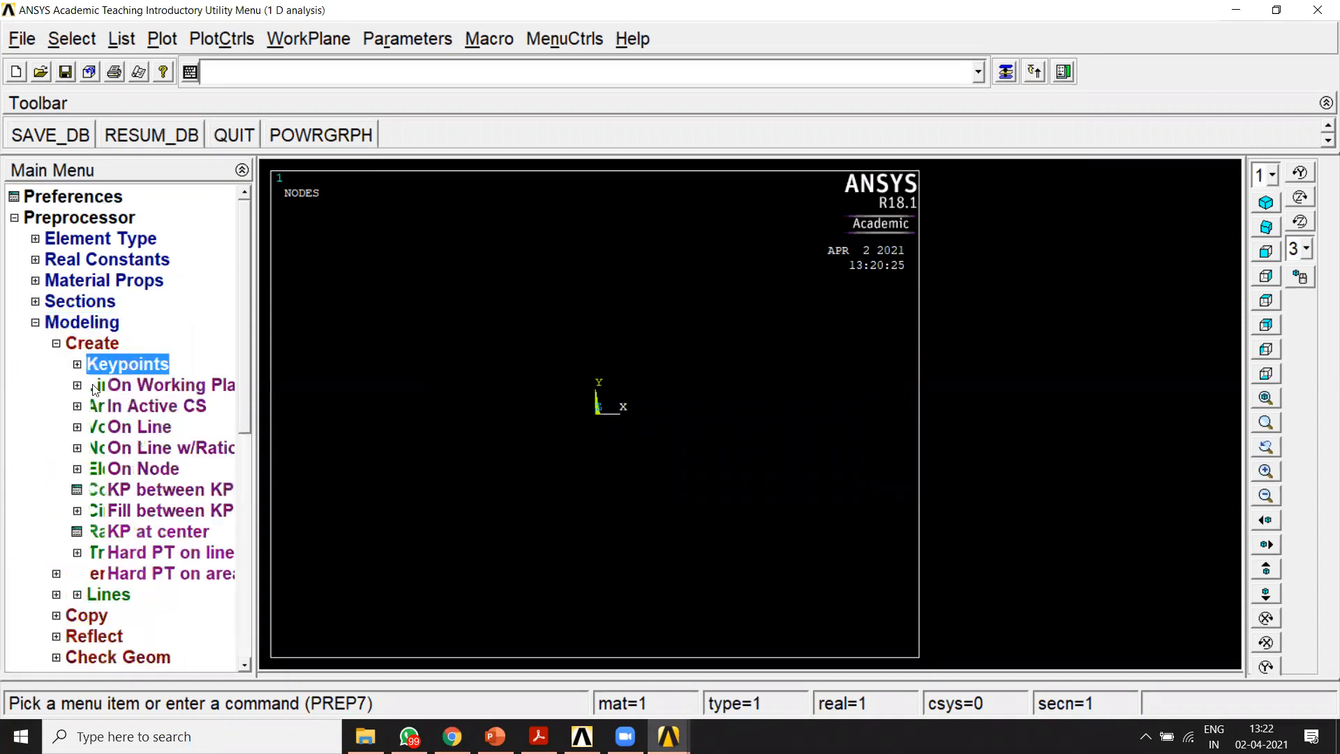
click(131, 406)
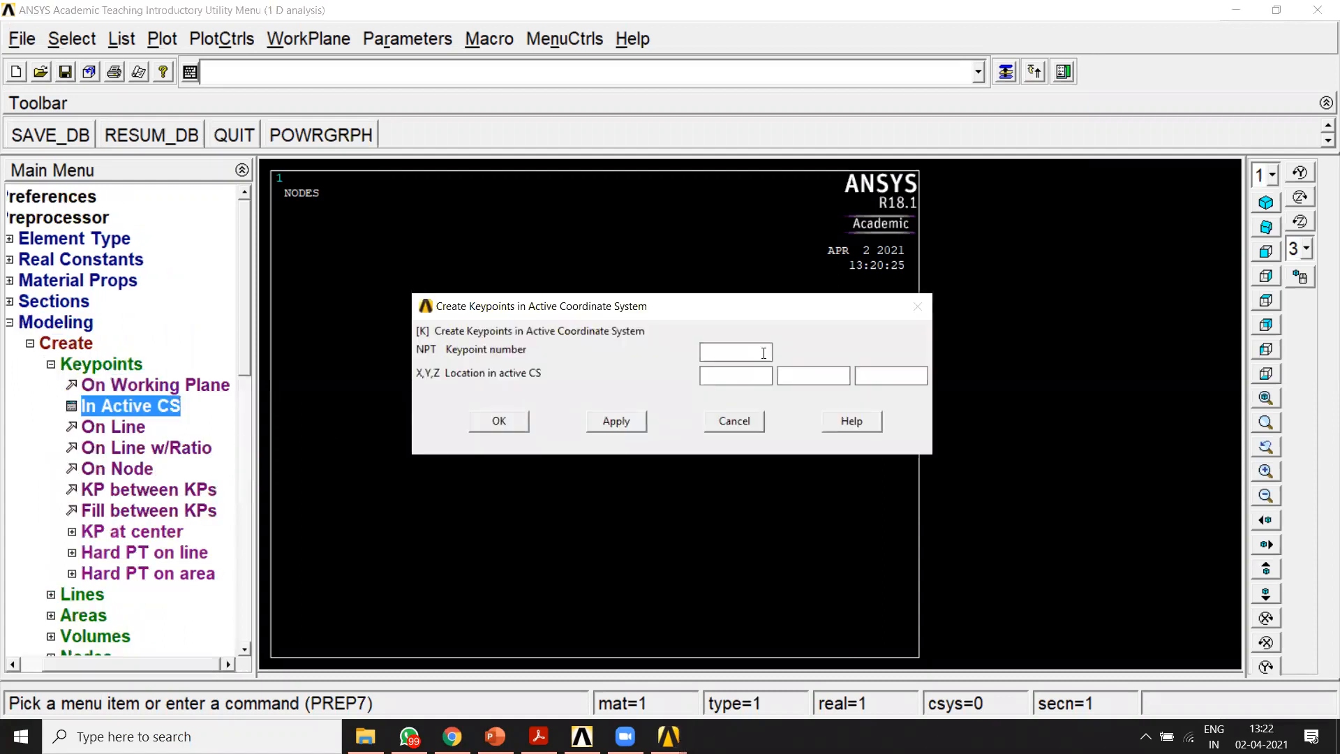
text(1)
click(616, 421)
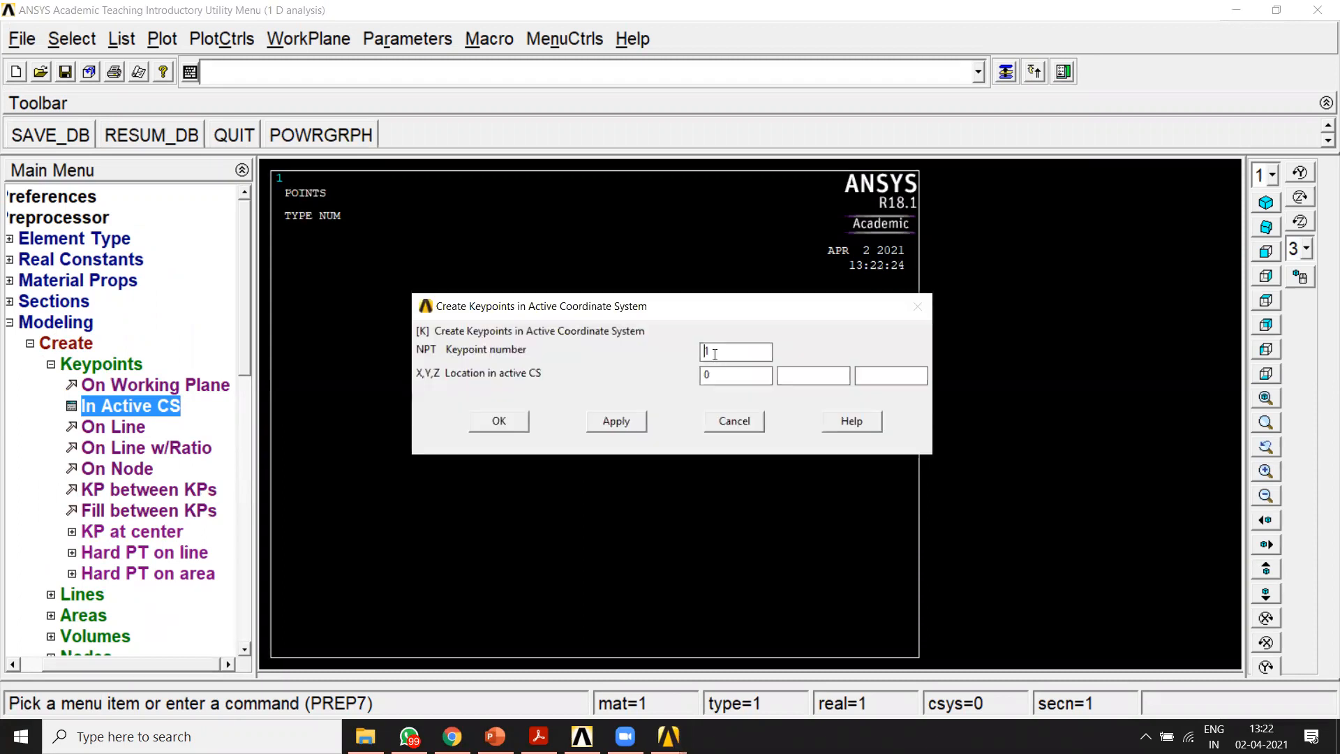
Step: Create keypoint 2 at X = 200 in the active coordinate system
text(2)
key(Tab)
text(200)
click(631, 422)
Step: Create keypoint 3 at X = 500 in the active coordinate system
drag(708, 376, 701, 377)
text(500)
click(616, 421)
Step: Create keypoint 4 at X = 900 in the active coordinate system
text(4)
drag(712, 375, 707, 376)
text(900)
click(617, 421)
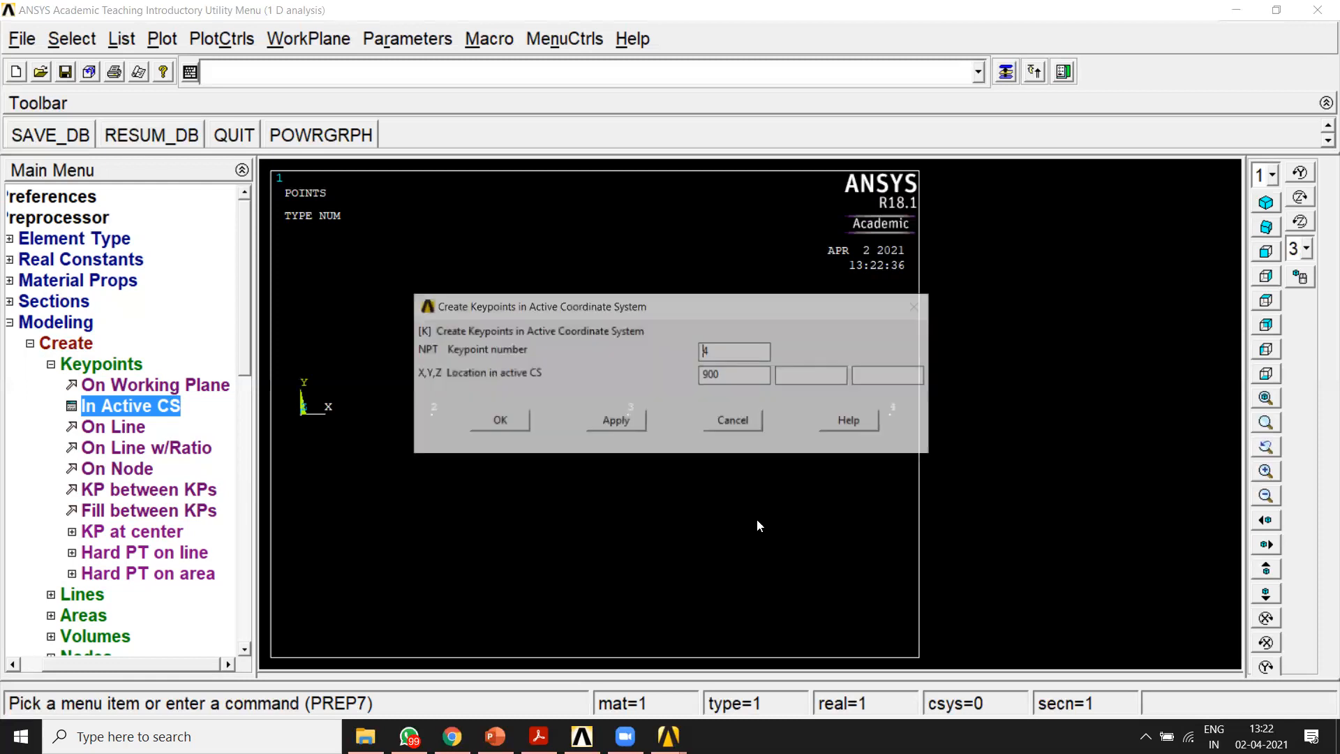
Step: Create straight lines joining consecutive keypoints 1–2, 2–3 and 3–4 along the bar
click(744, 429)
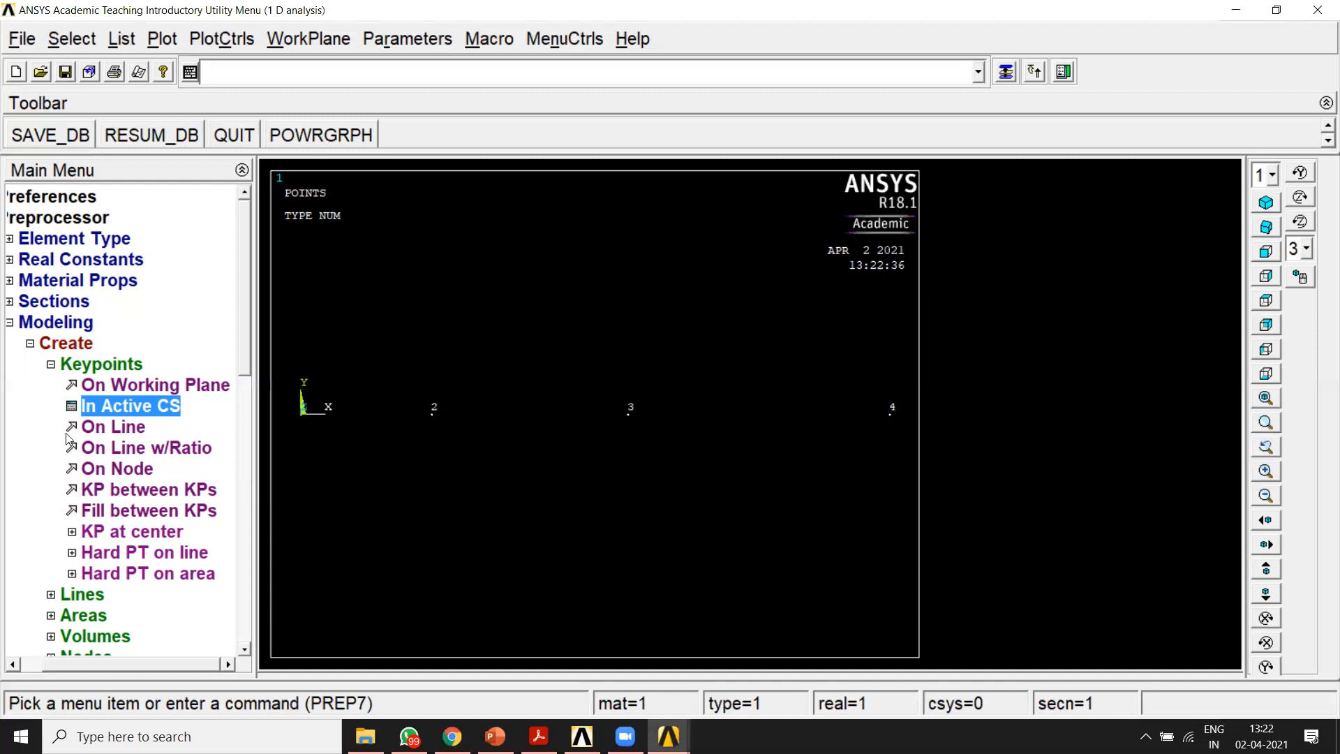
click(102, 363)
click(108, 385)
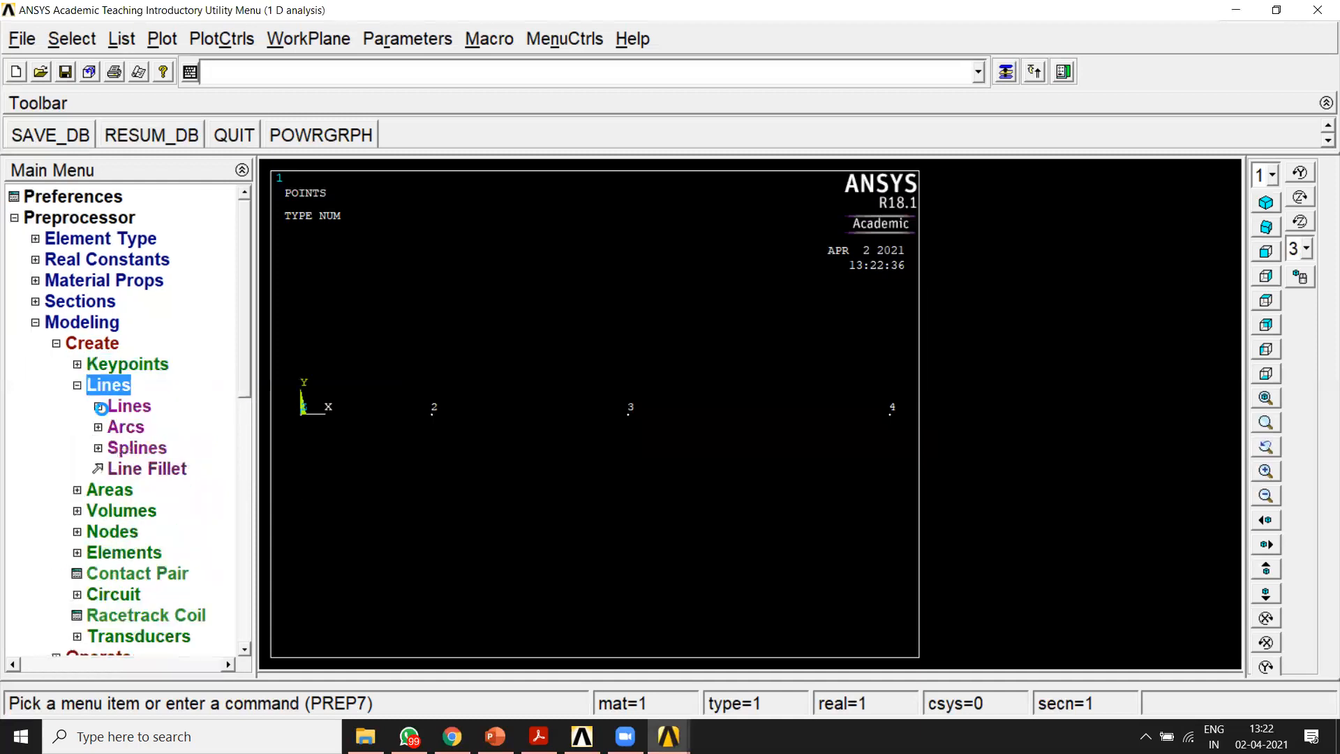
click(100, 407)
click(117, 427)
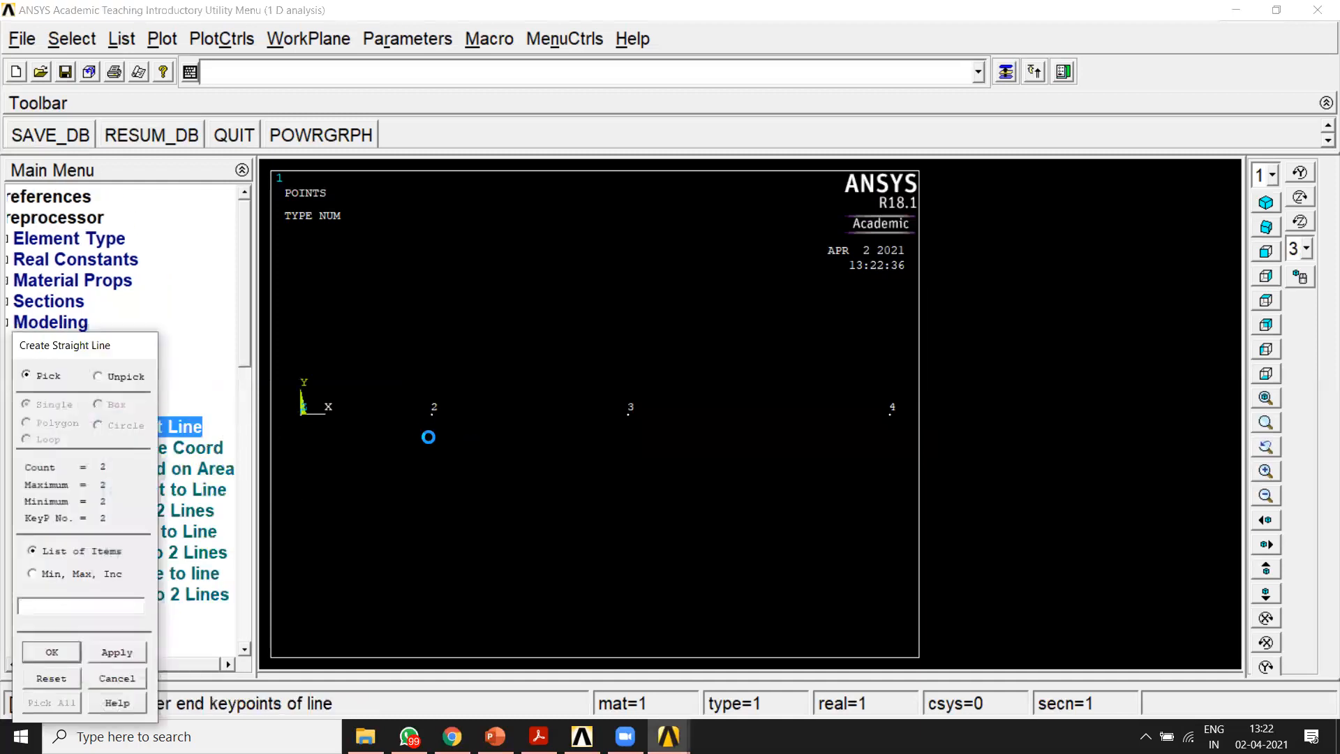
click(628, 413)
click(838, 478)
click(52, 652)
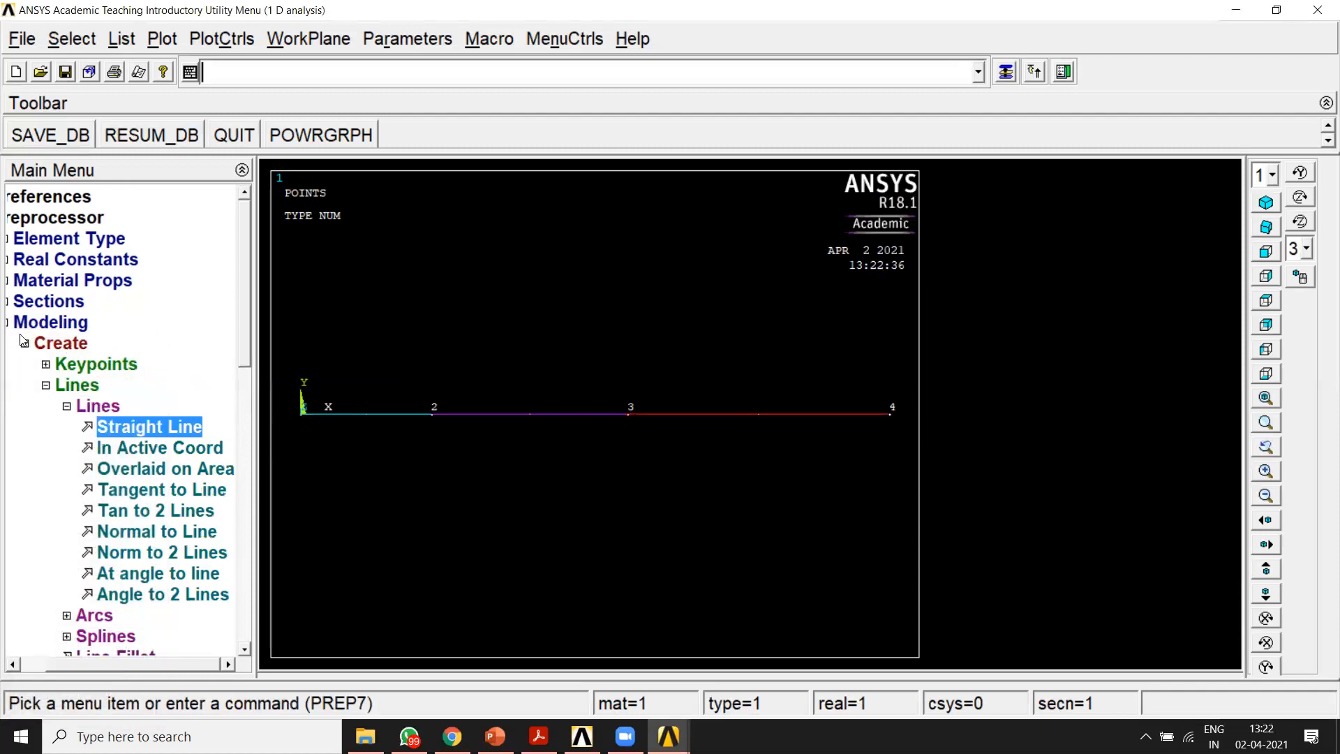
click(24, 323)
click(63, 345)
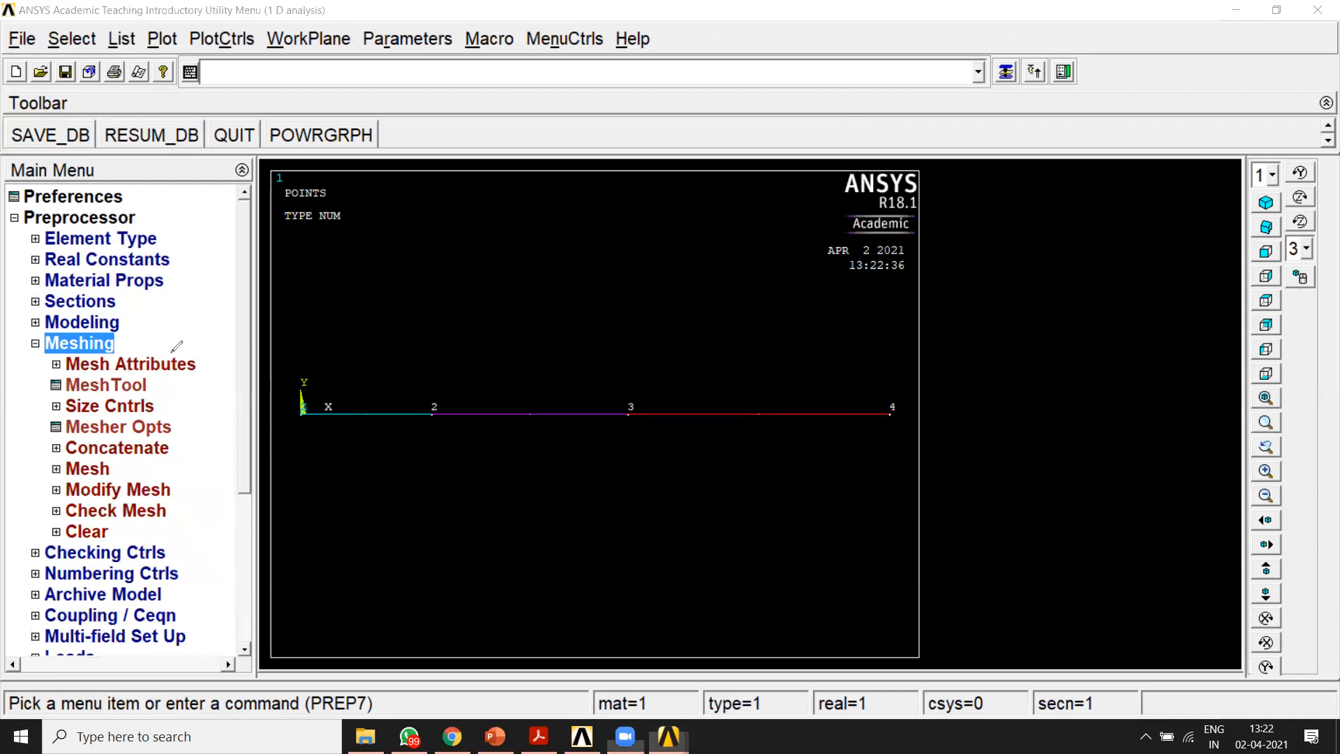
drag(206, 360, 238, 347)
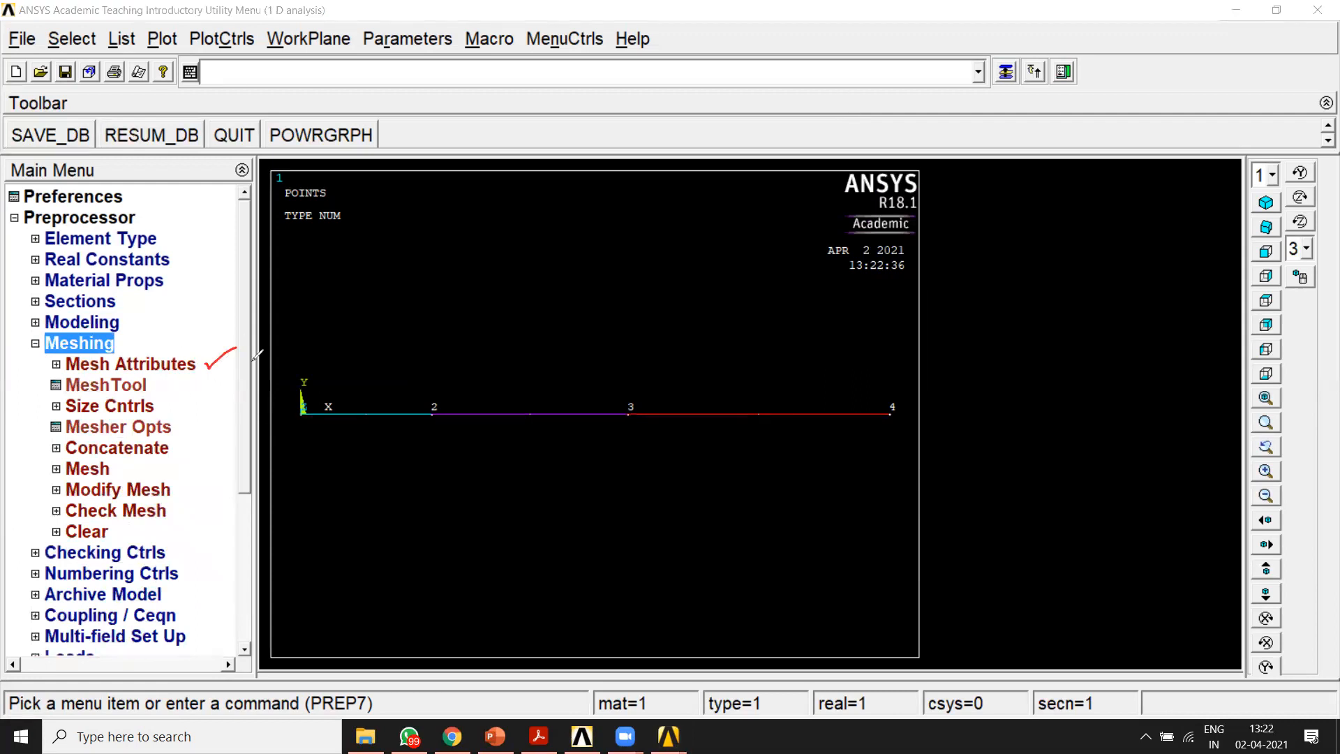
drag(165, 406, 176, 404)
drag(116, 467, 145, 458)
Step: Assign material 1, element type LINK180 and element section 1 to the line between keypoints 1 and 2
click(114, 364)
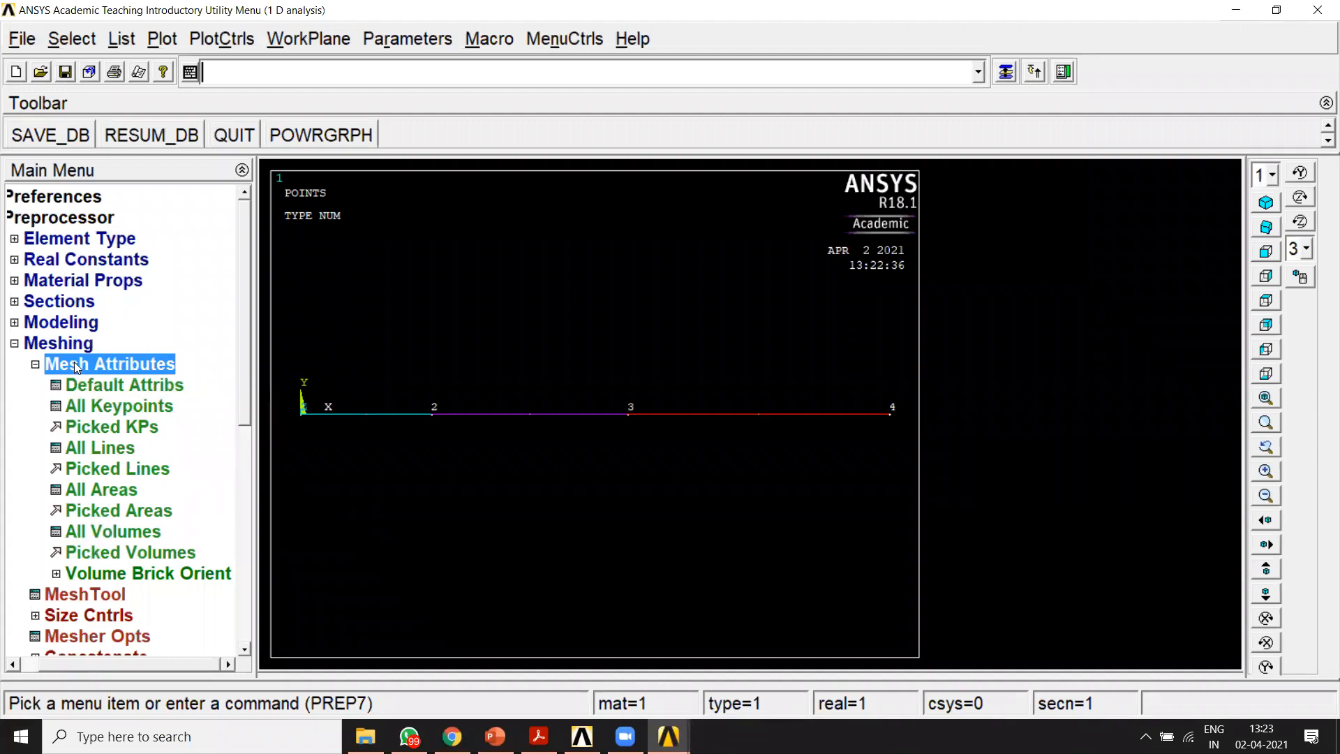
click(111, 470)
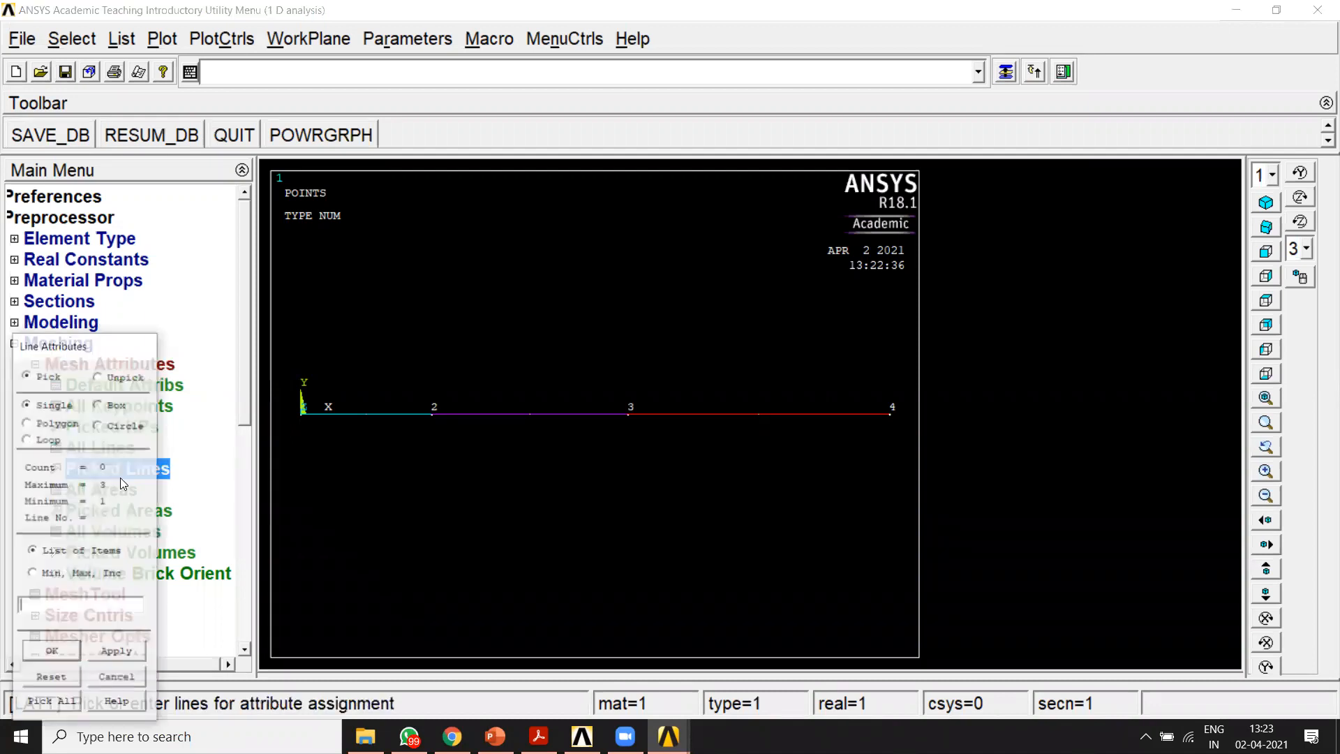
click(348, 427)
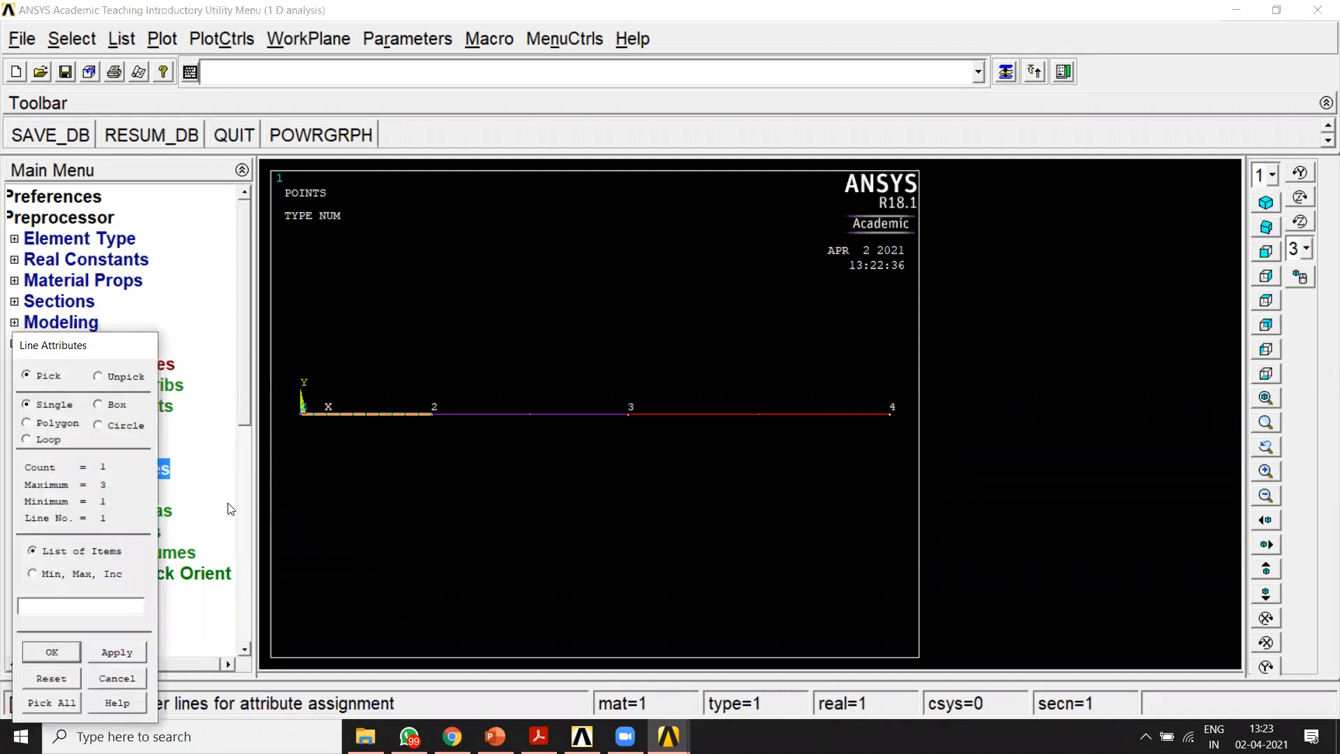
click(55, 652)
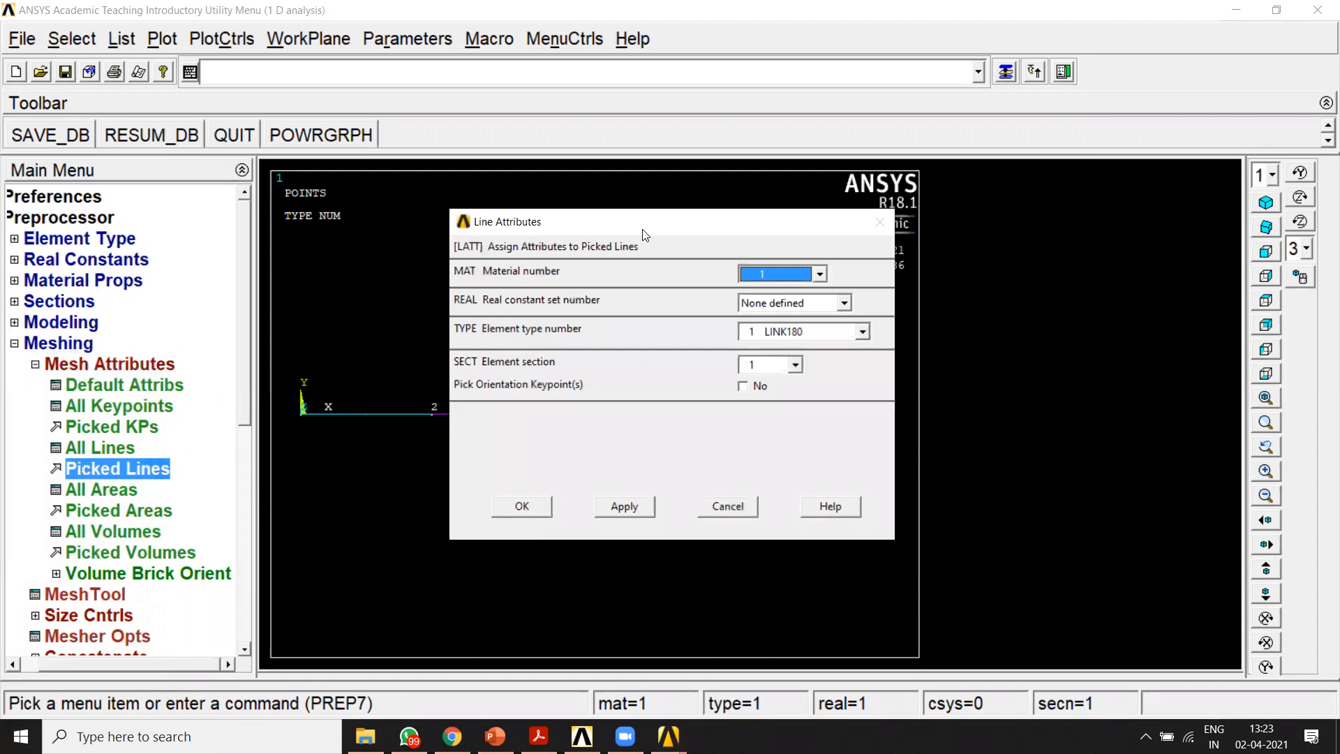
drag(643, 230, 826, 88)
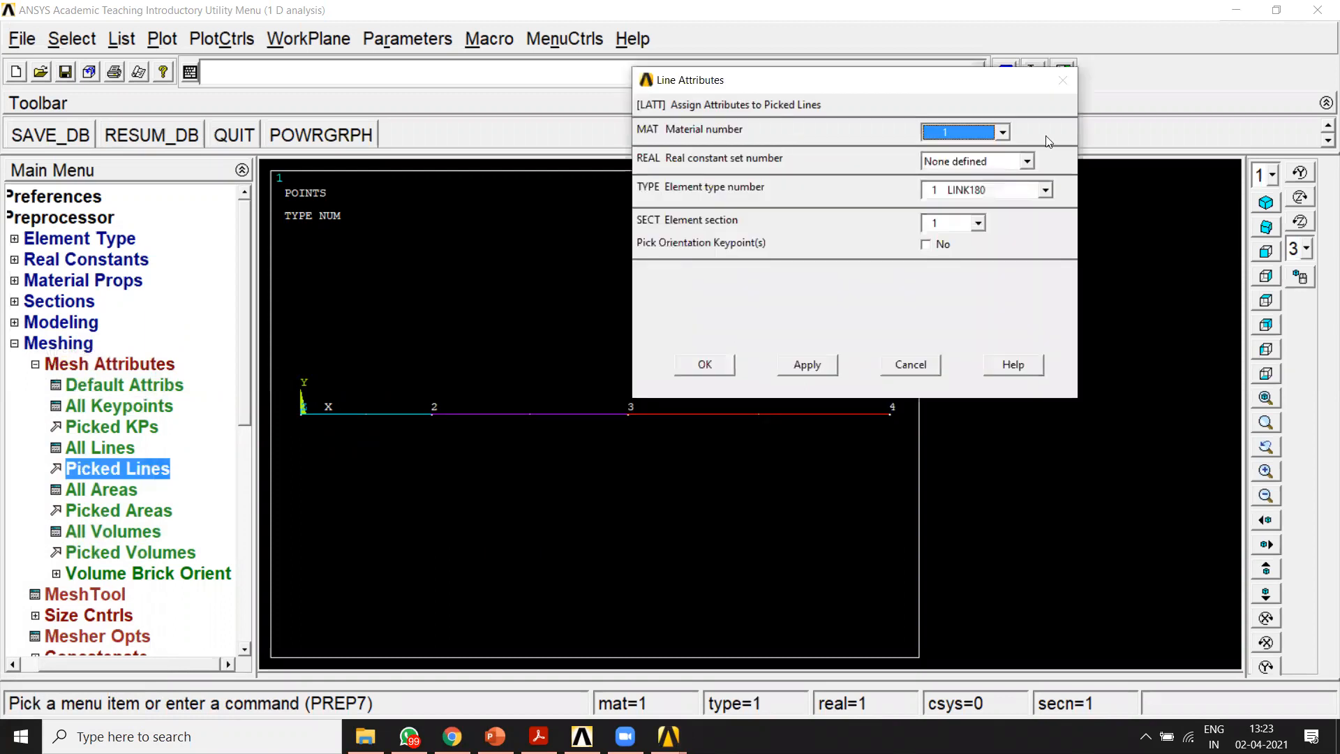
click(1001, 132)
click(980, 148)
click(1035, 192)
click(996, 206)
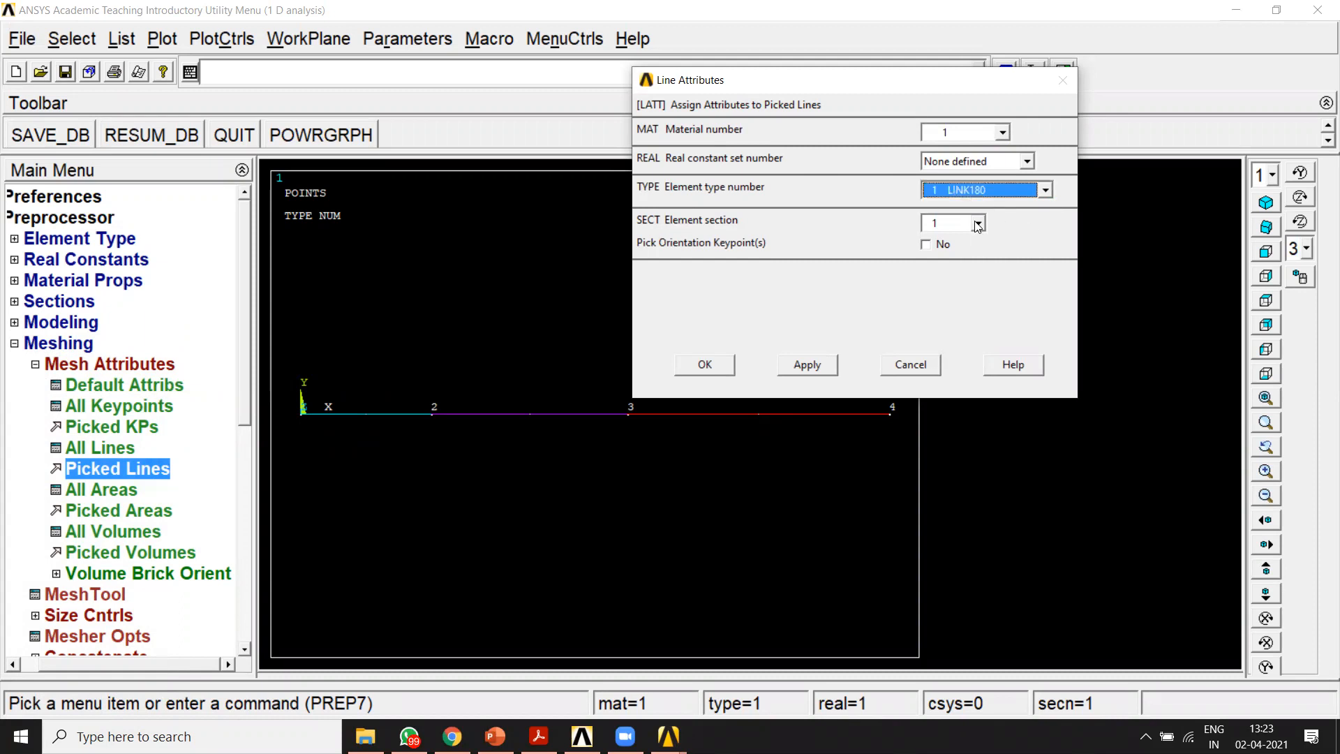
click(978, 224)
click(966, 234)
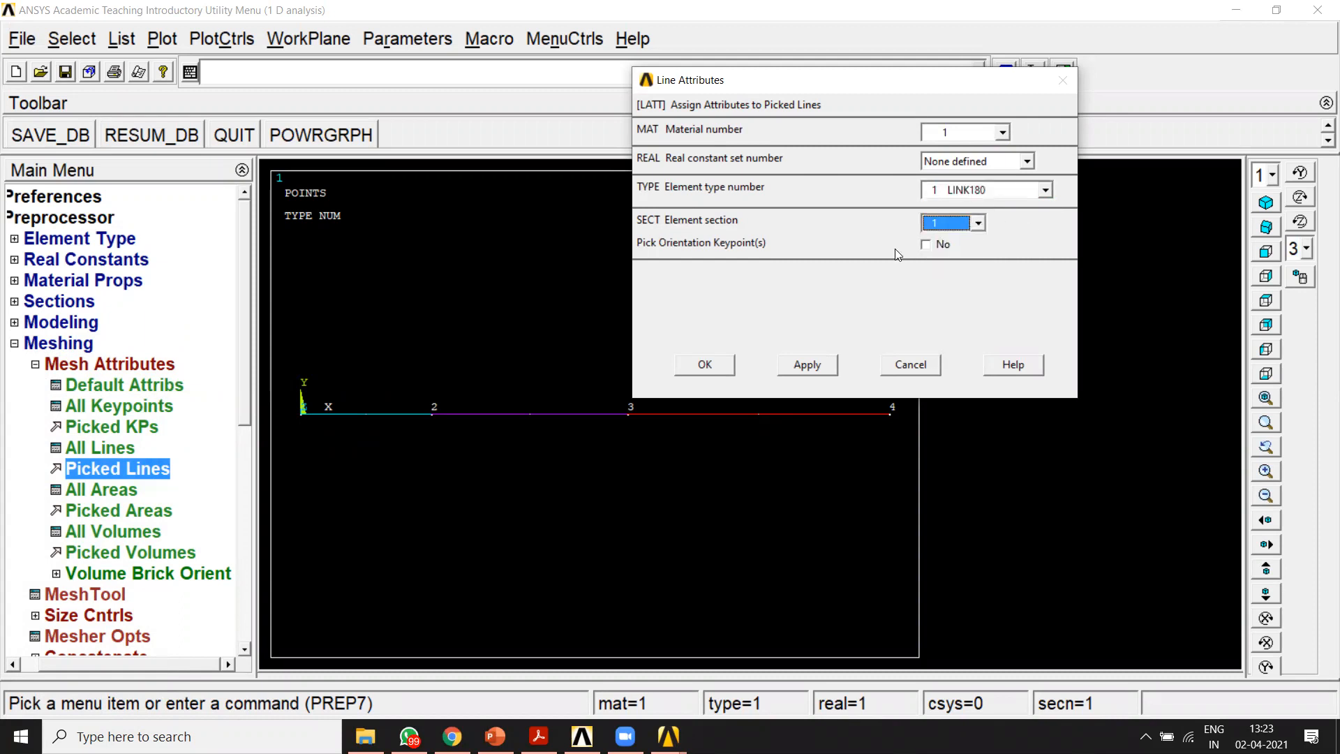
click(807, 366)
Step: Assign material 2 and the matching element section to the line between keypoints 2 and 3
click(569, 429)
click(64, 659)
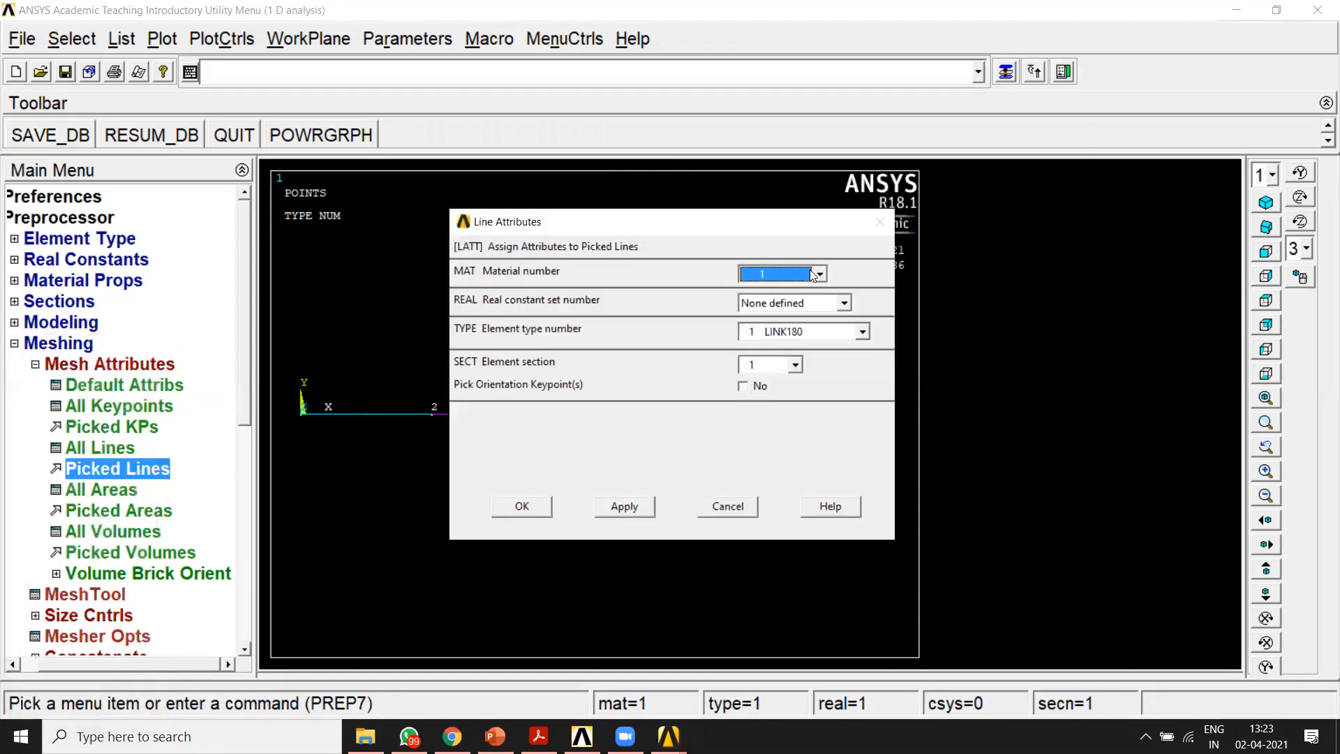
text(2)
click(795, 365)
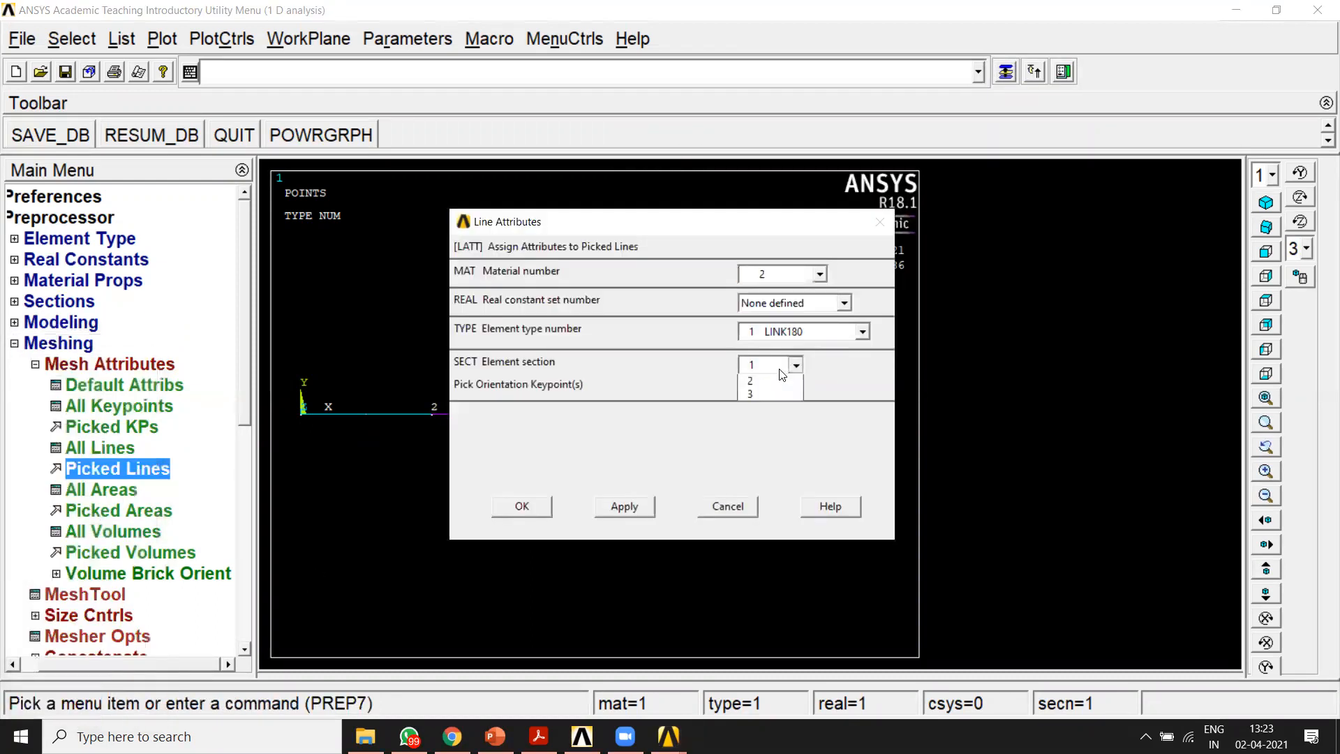
click(777, 404)
click(624, 506)
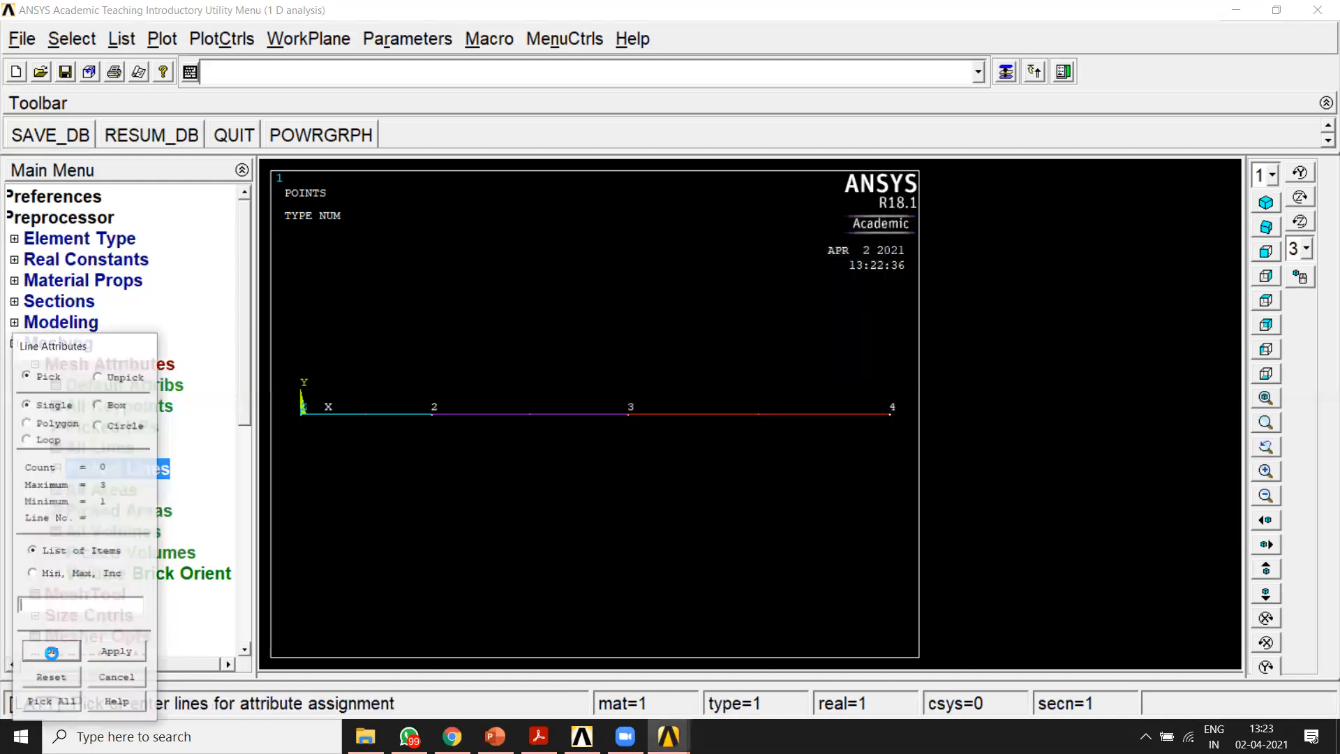
Step: Assign material 3 and element section 3 to the line between keypoints 3 and 4
click(820, 273)
click(814, 316)
click(790, 367)
click(780, 408)
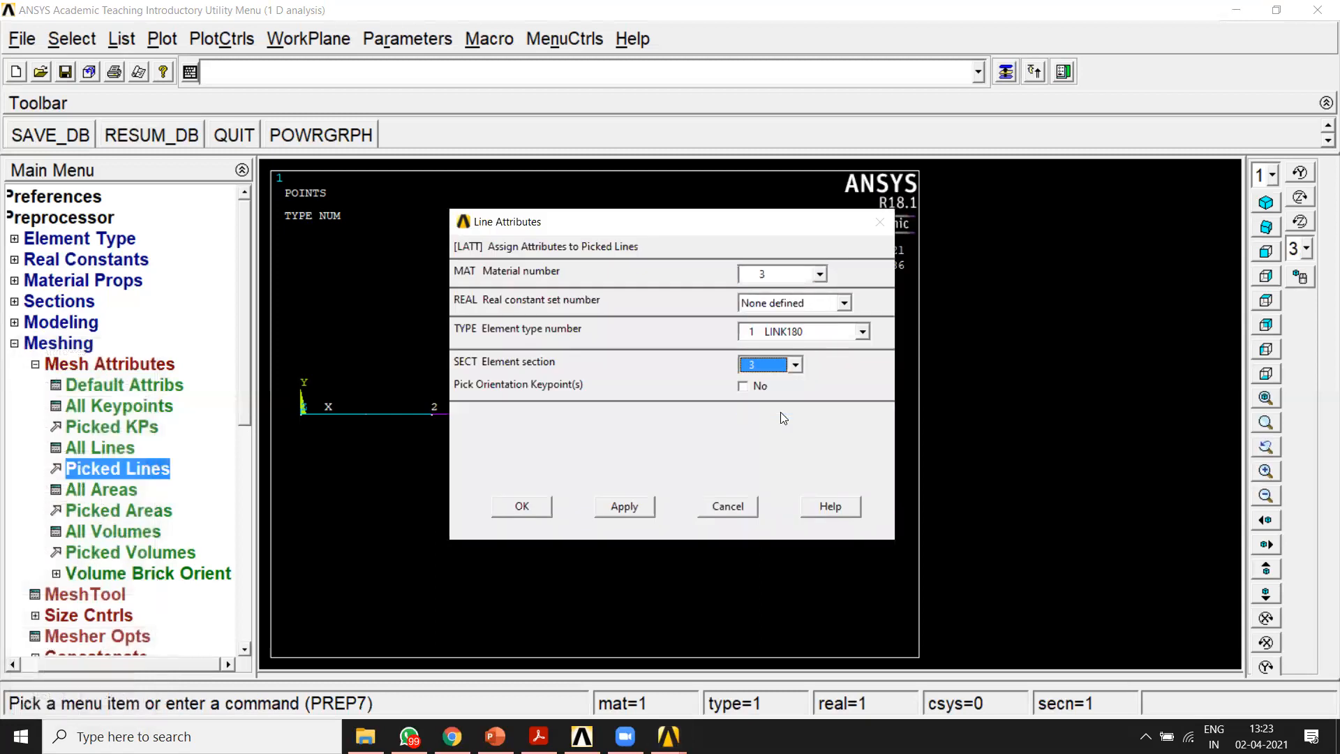
click(522, 506)
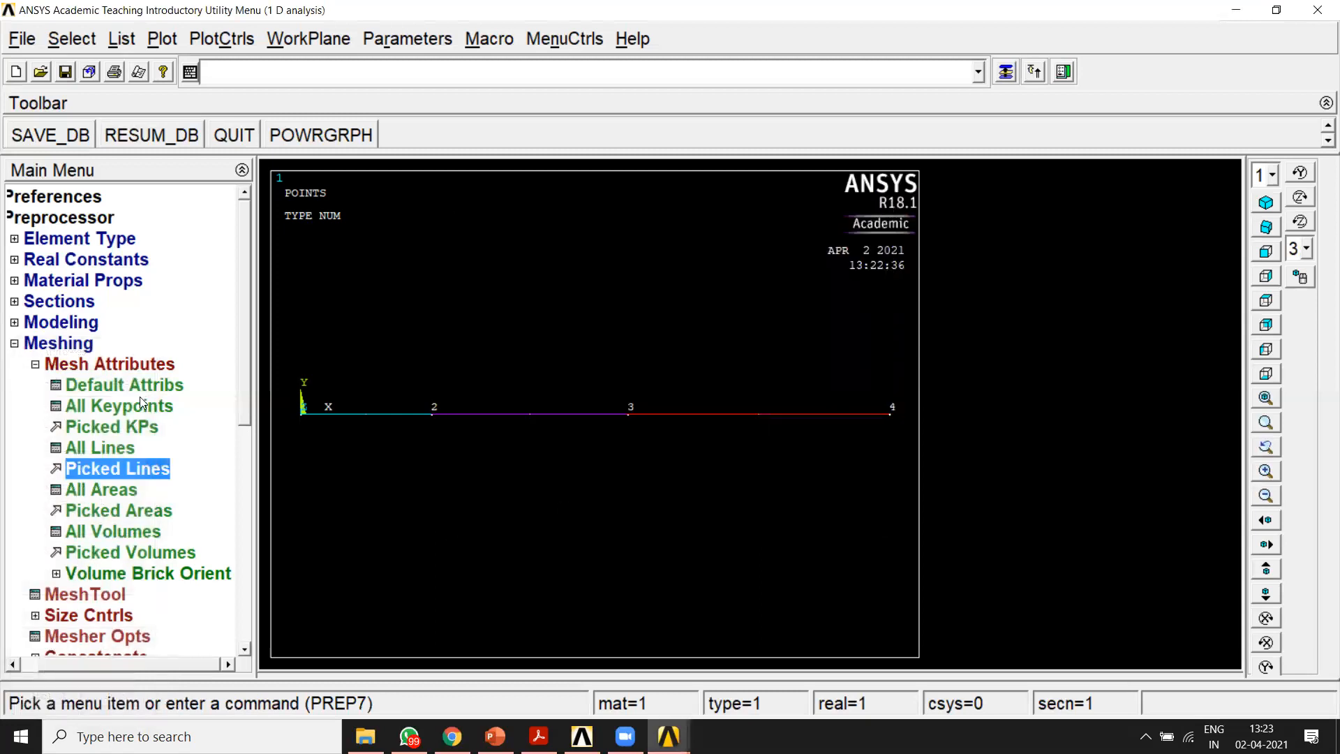
Step: Set the manual mesh size on all lines to 1 element division
click(34, 364)
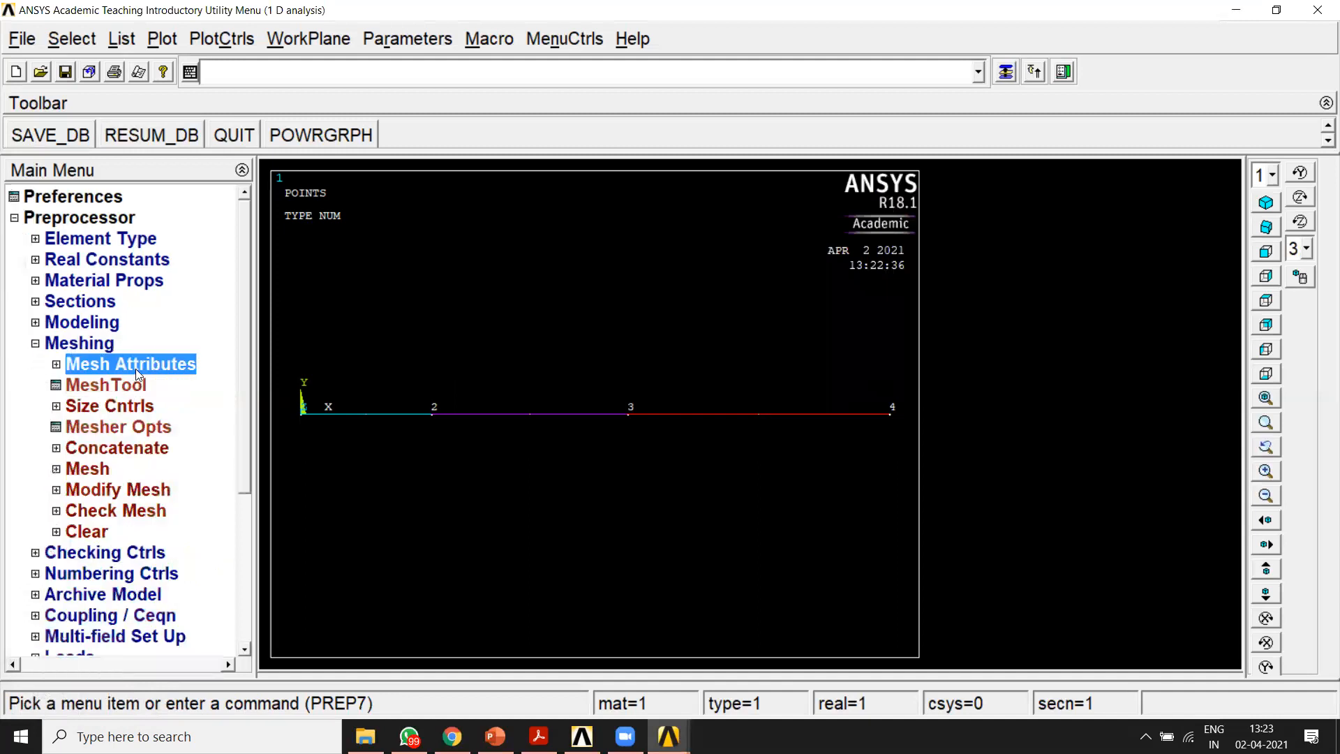
click(55, 406)
click(83, 448)
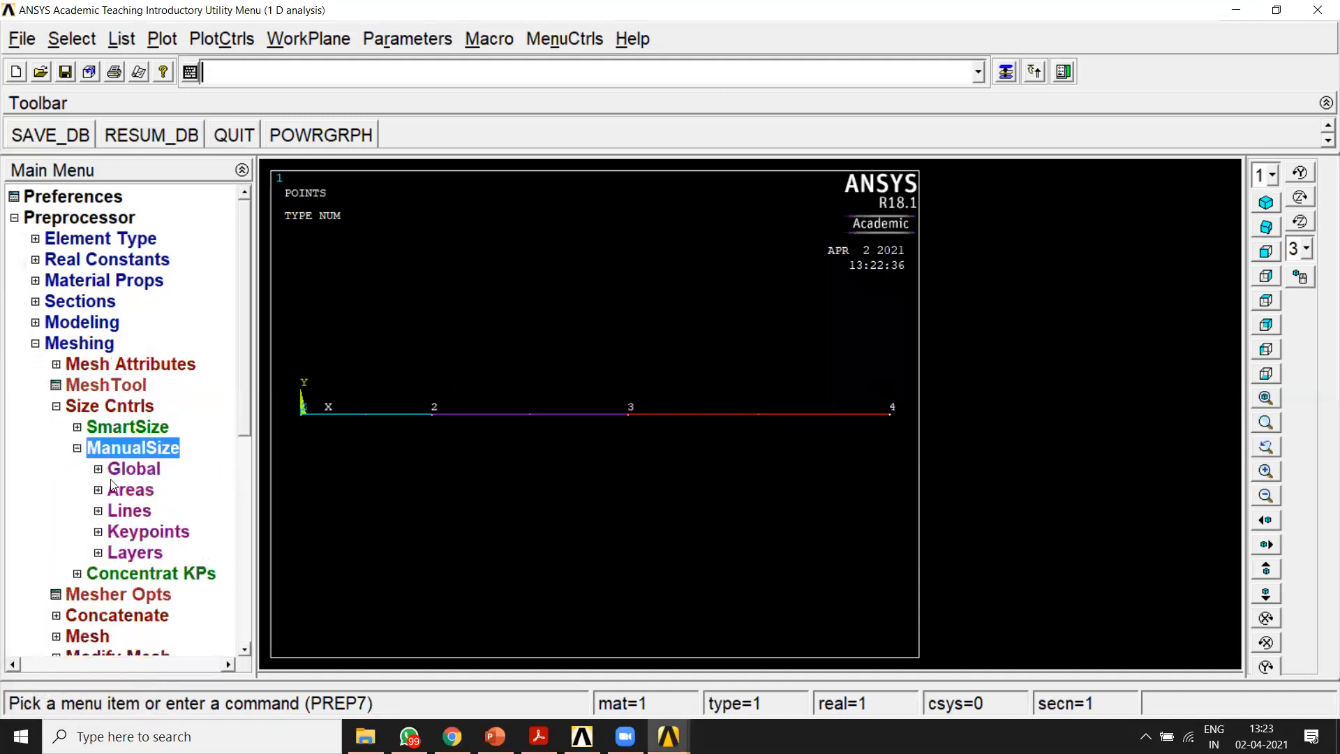
click(116, 513)
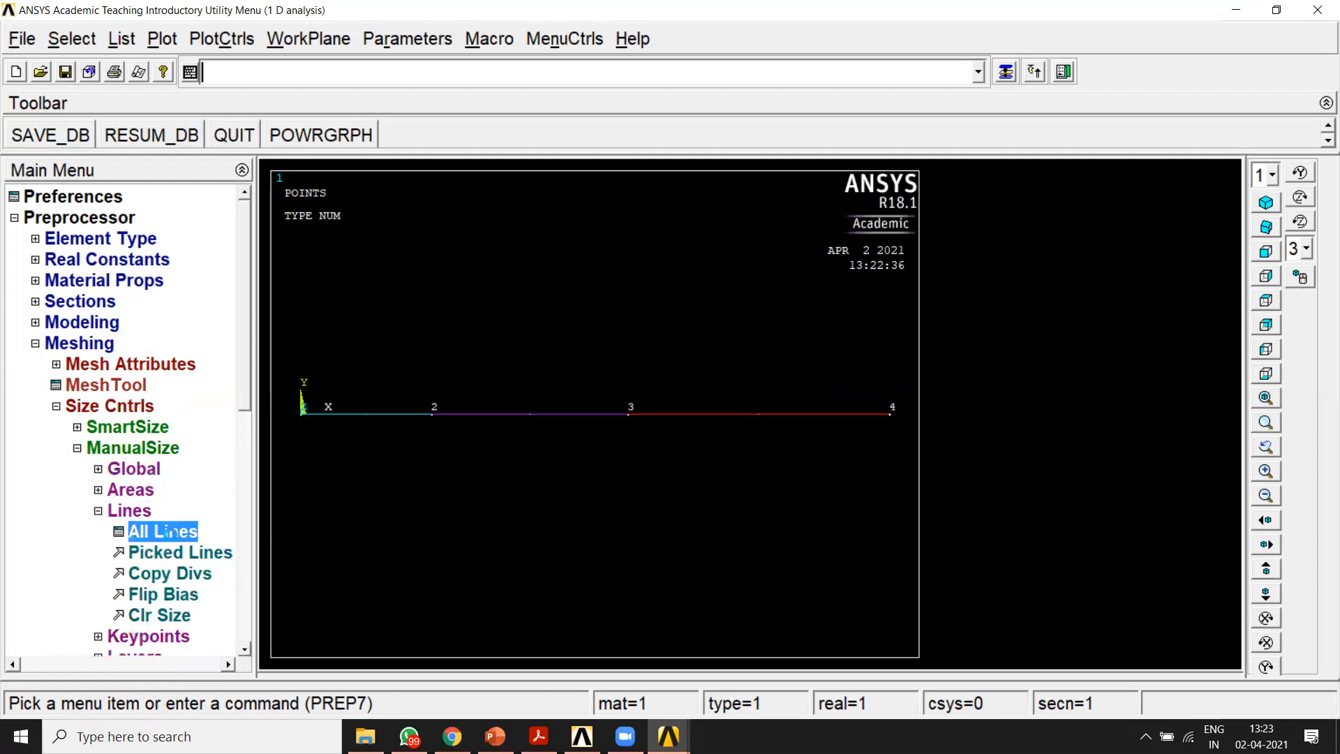
click(167, 535)
click(829, 228)
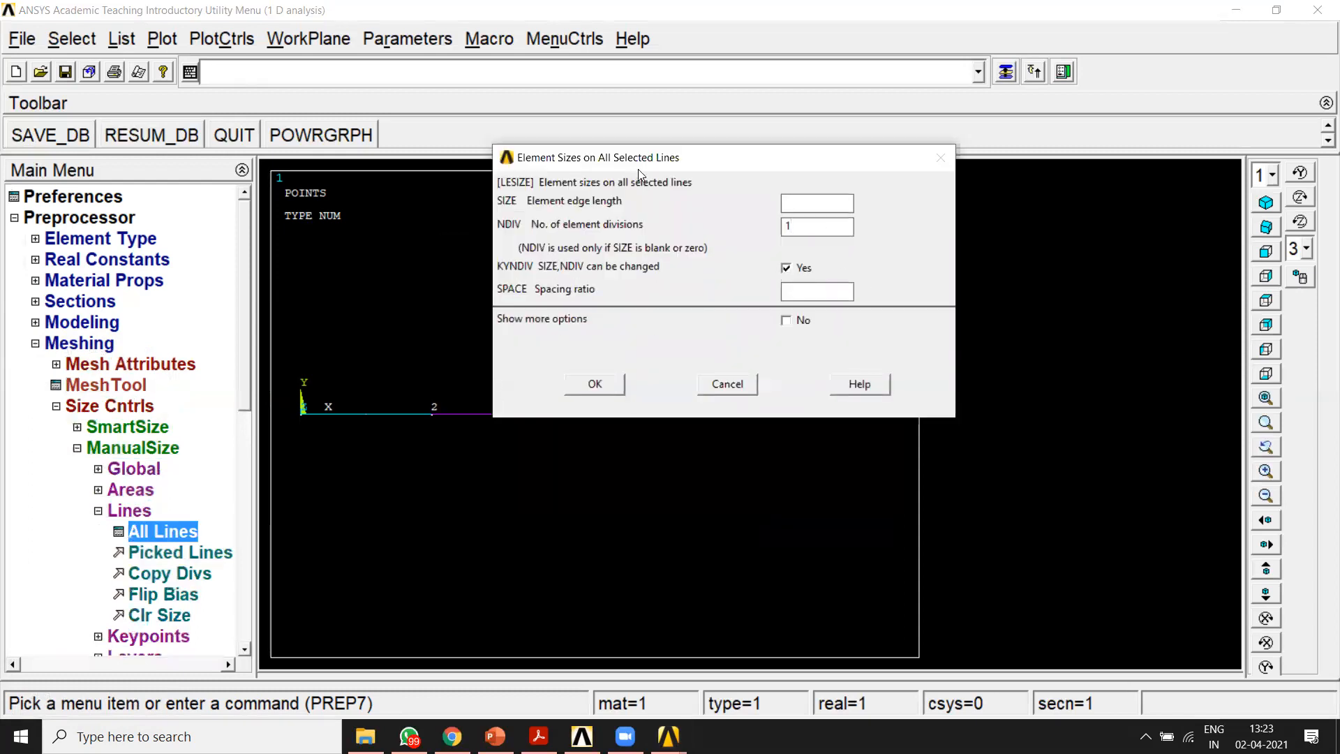
drag(644, 167, 684, 119)
drag(849, 179, 801, 180)
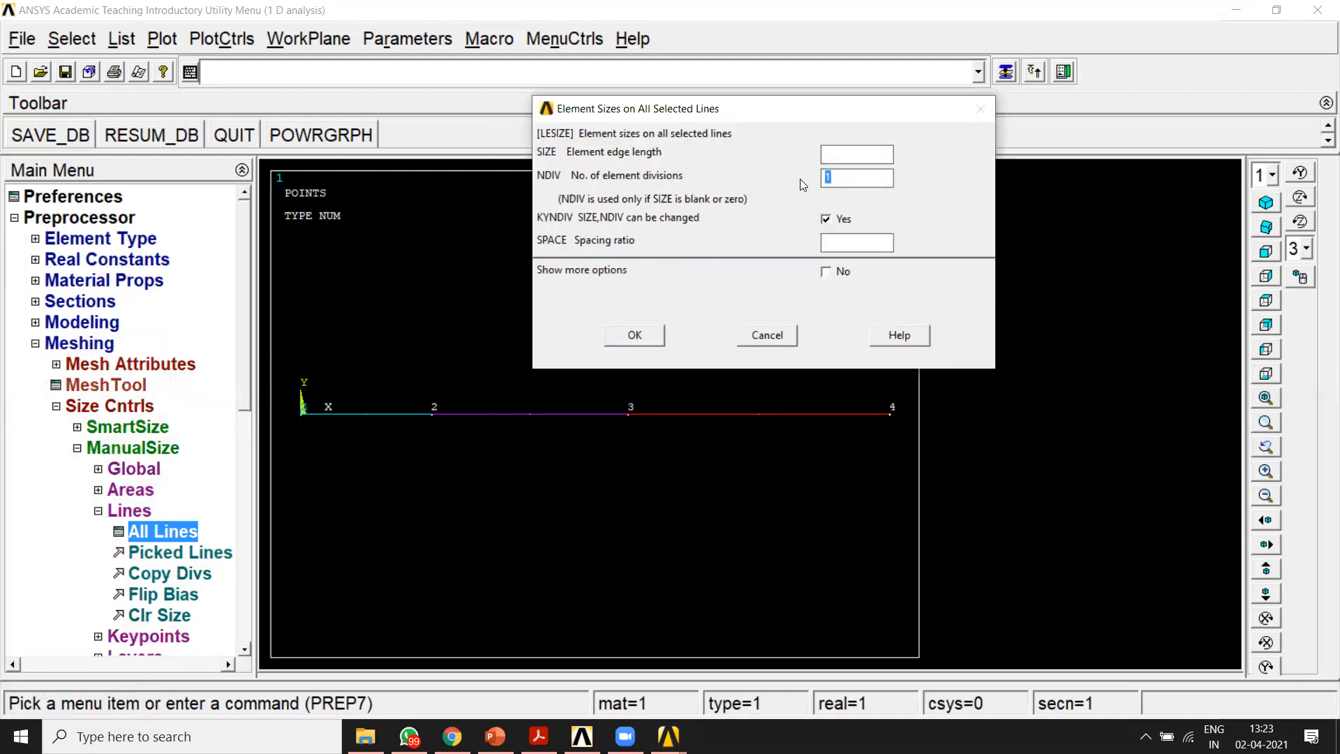
click(648, 335)
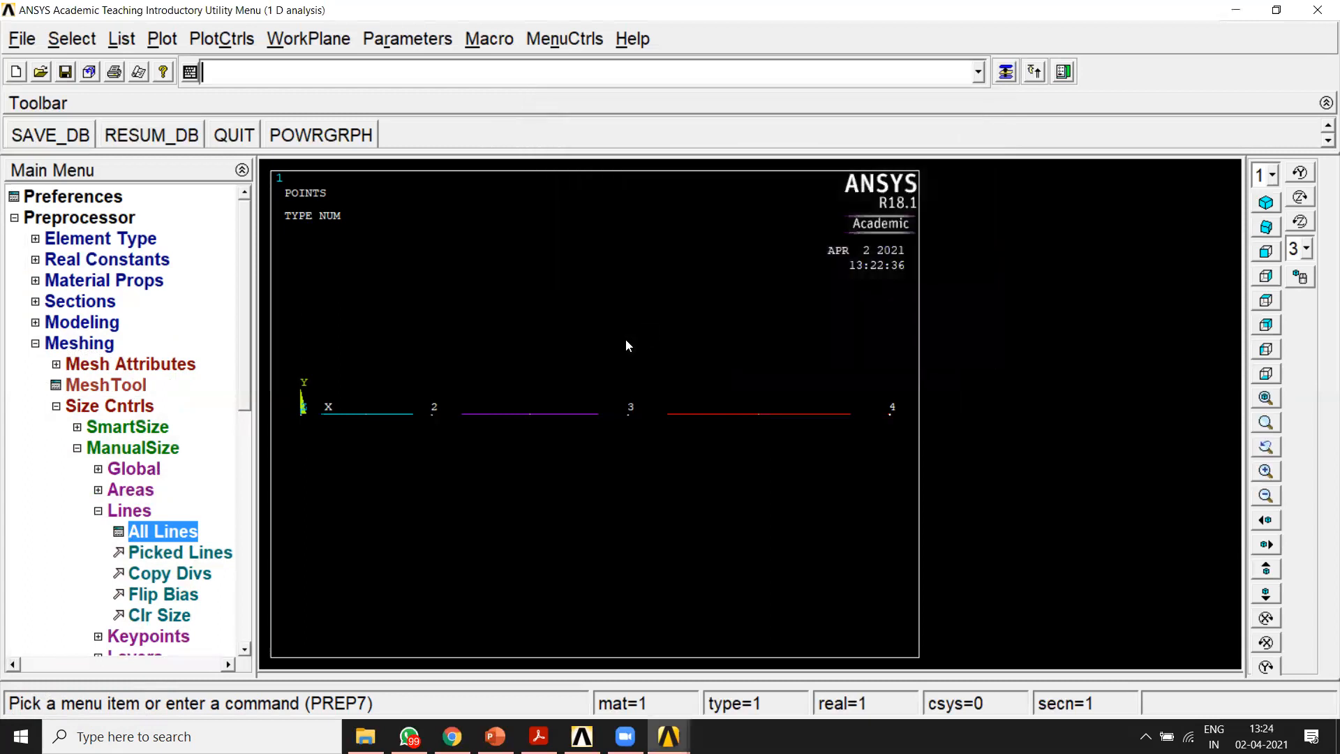
Step: Mesh all three lines of the bar
click(56, 406)
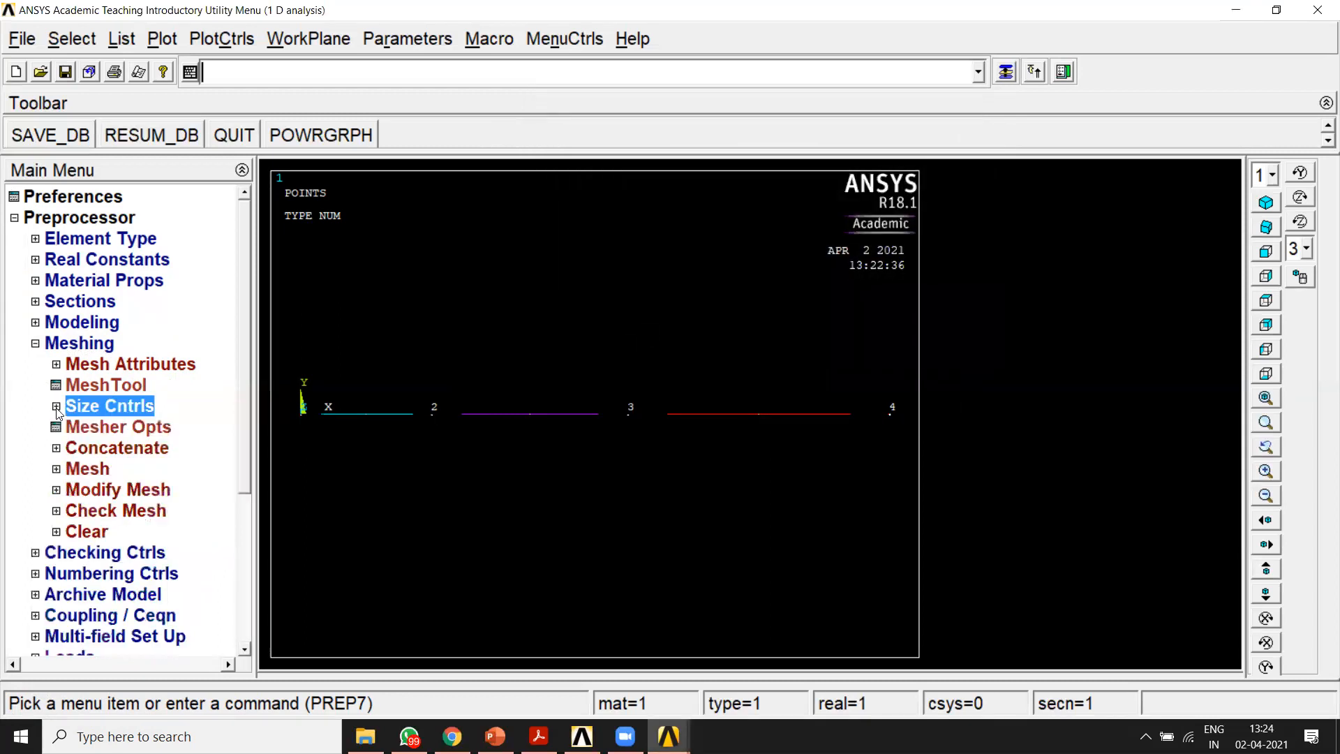
click(63, 473)
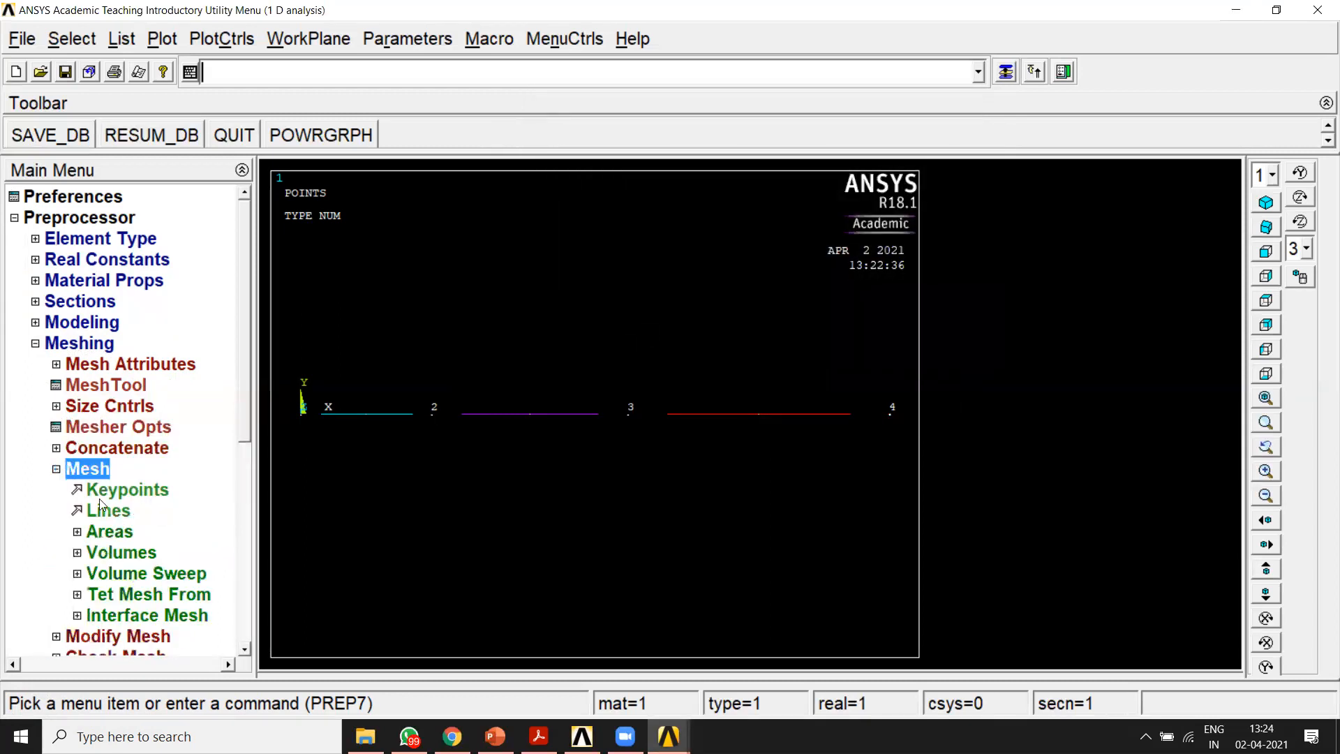
click(106, 515)
click(56, 701)
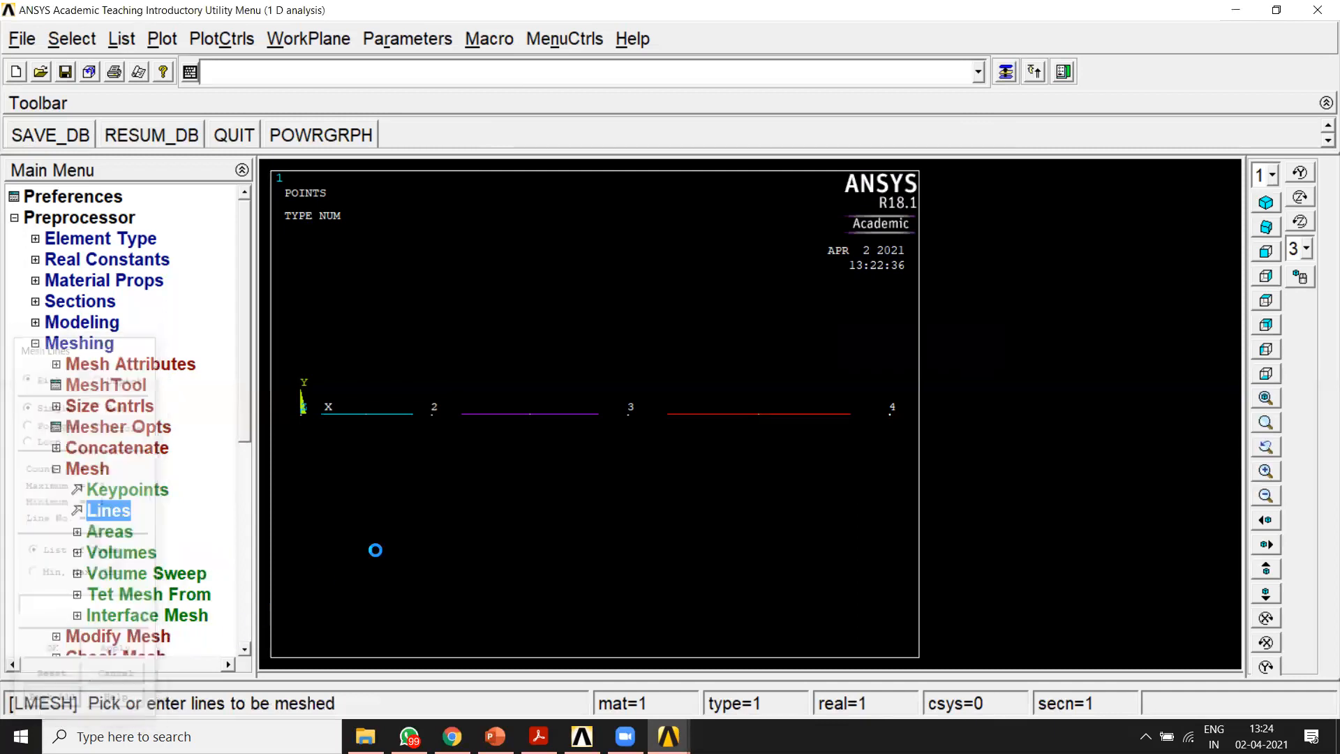
click(55, 469)
click(76, 342)
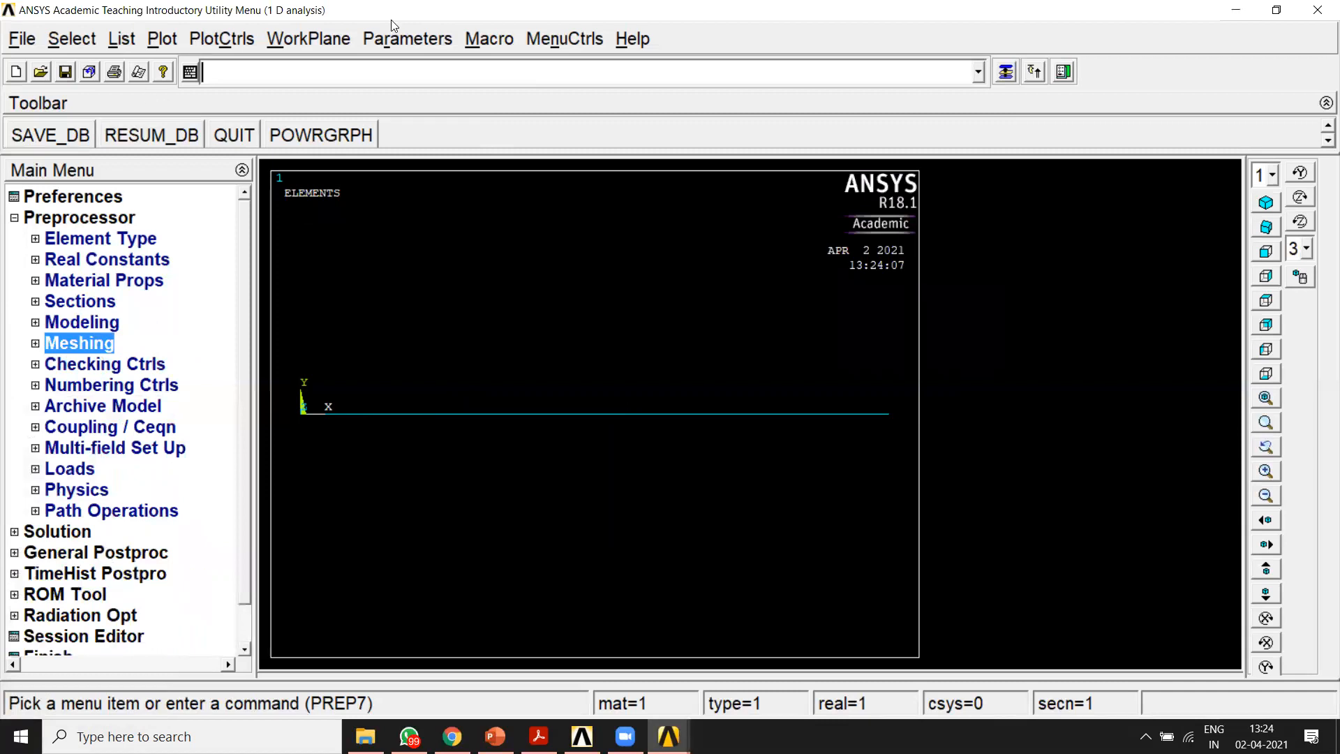
Step: Turn on node numbers and element numbers in the plot numbering controls and replot
click(222, 39)
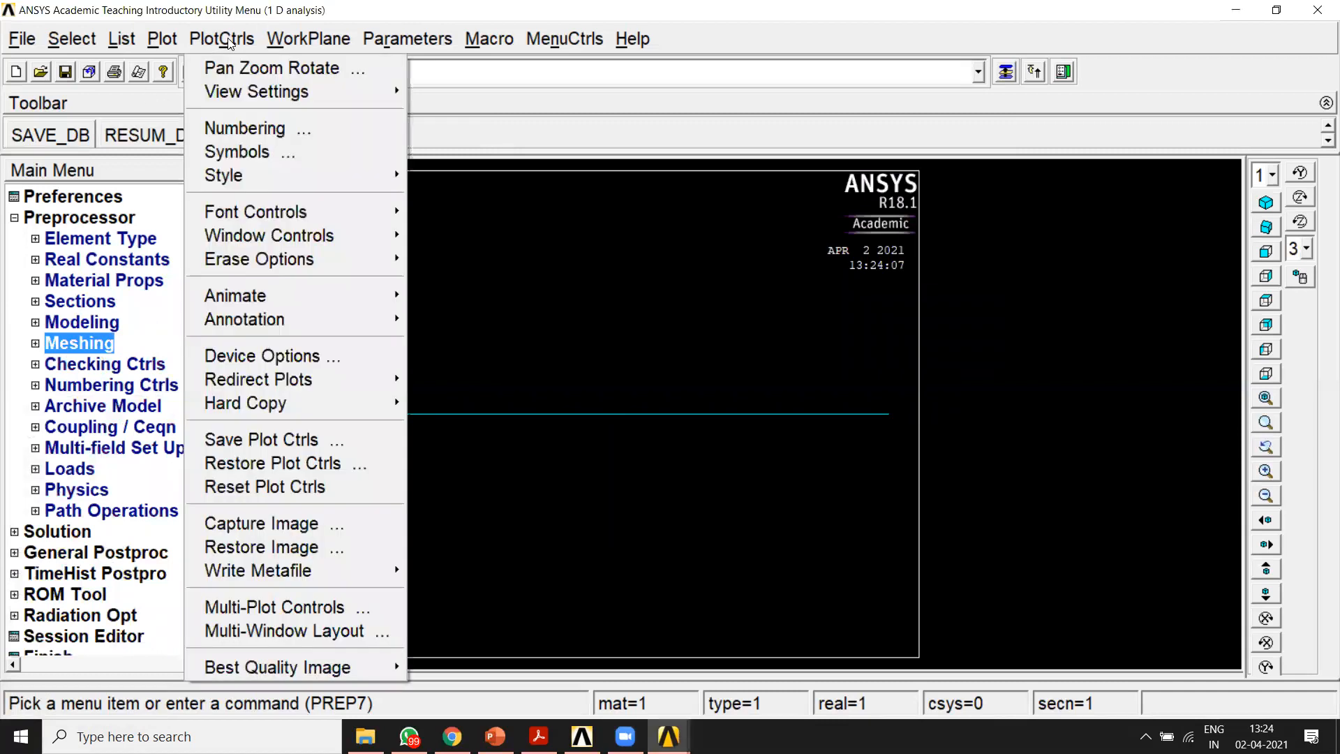
click(233, 134)
click(742, 356)
click(764, 386)
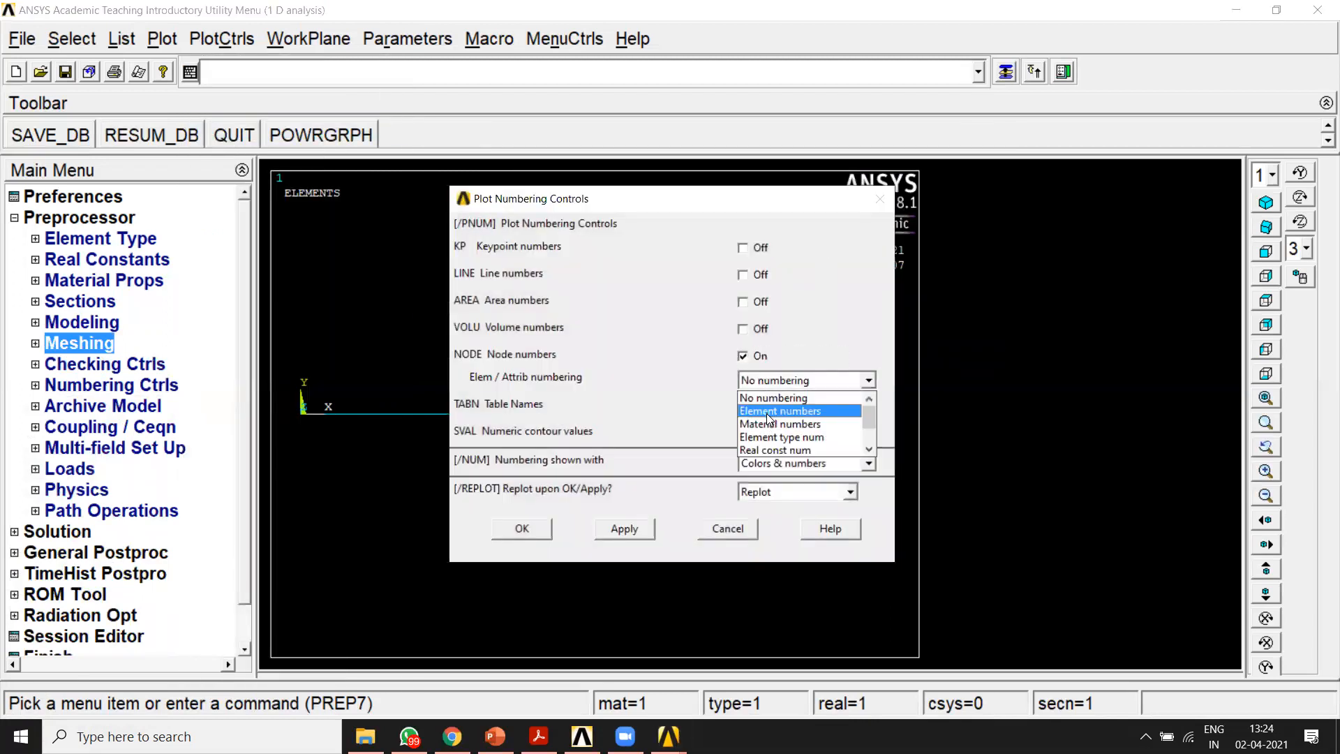
click(766, 413)
click(881, 201)
mouse_move(770, 339)
mouse_down()
mouse_move(429, 340)
mouse_move(447, 384)
mouse_move(698, 395)
mouse_move(885, 345)
mouse_move(749, 335)
mouse_up()
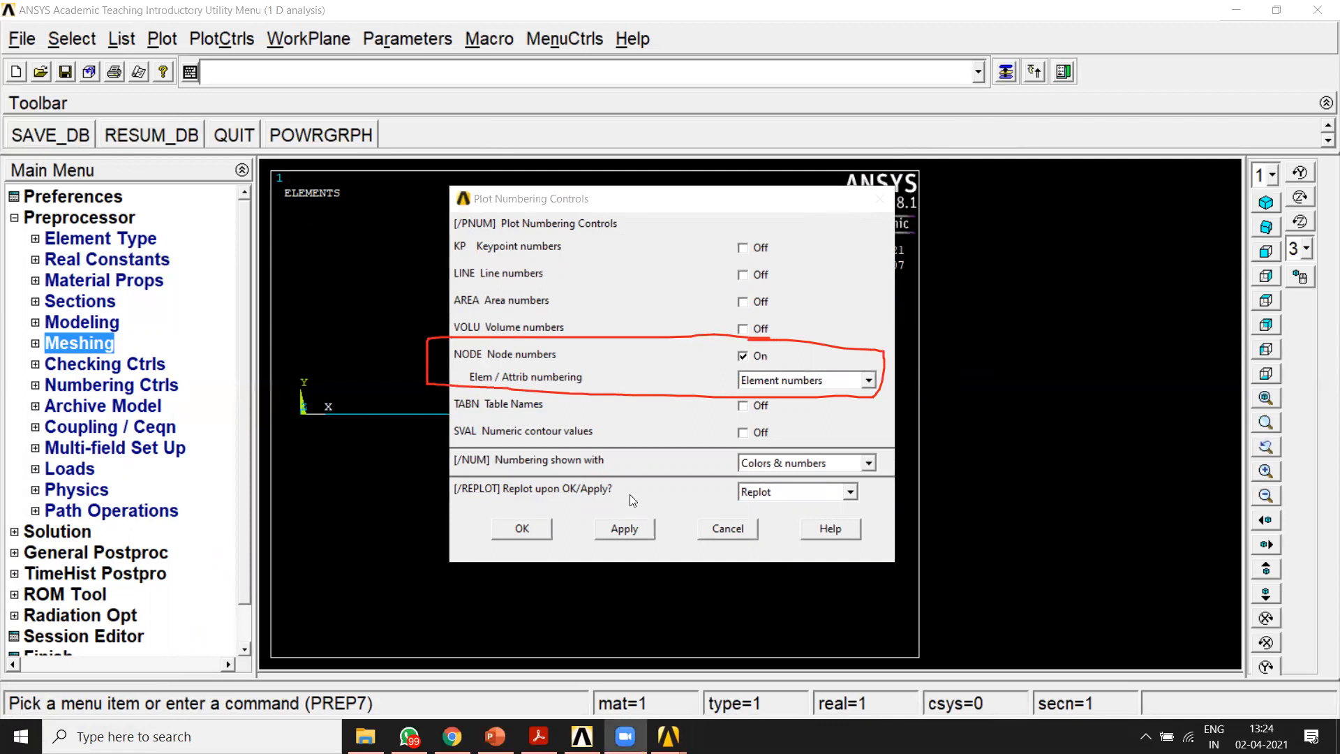
click(534, 528)
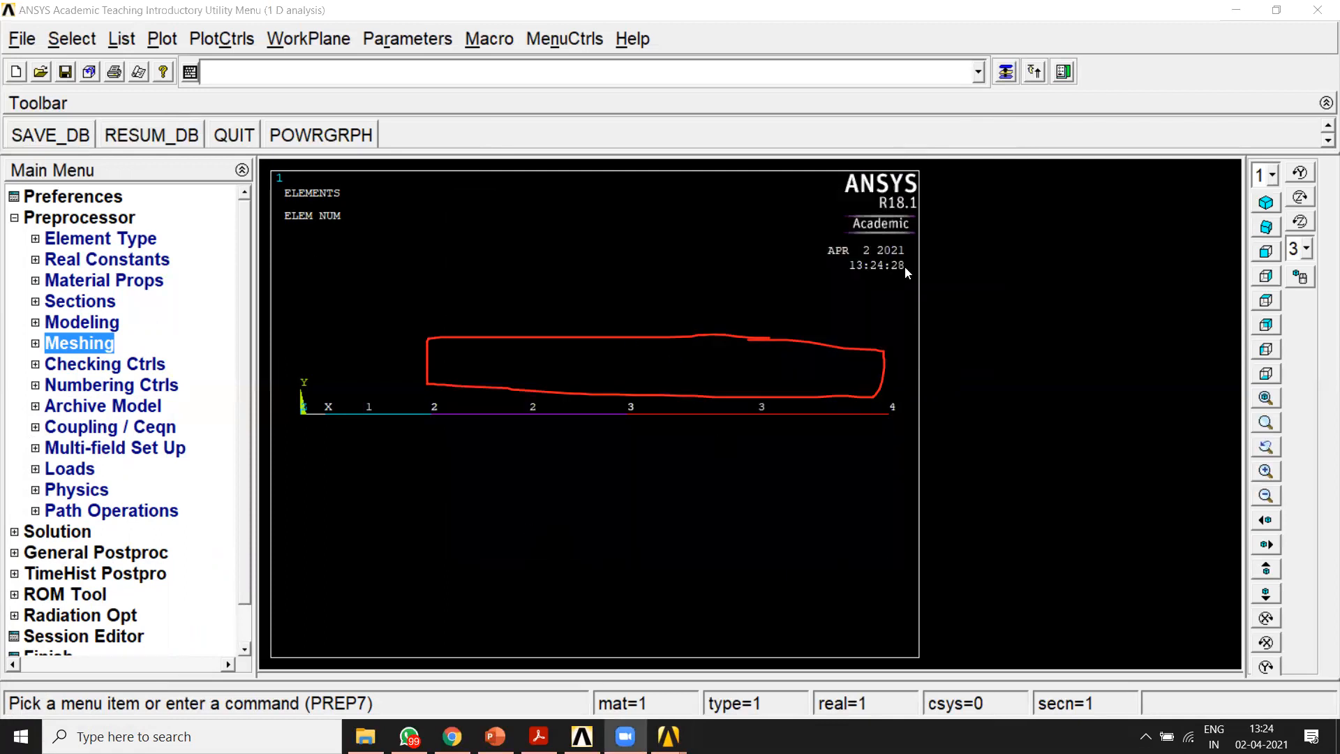
mouse_move(932, 354)
mouse_down()
mouse_move(303, 523)
mouse_move(281, 405)
mouse_move(370, 358)
mouse_move(591, 400)
mouse_up()
drag(272, 518, 433, 412)
drag(552, 280, 977, 183)
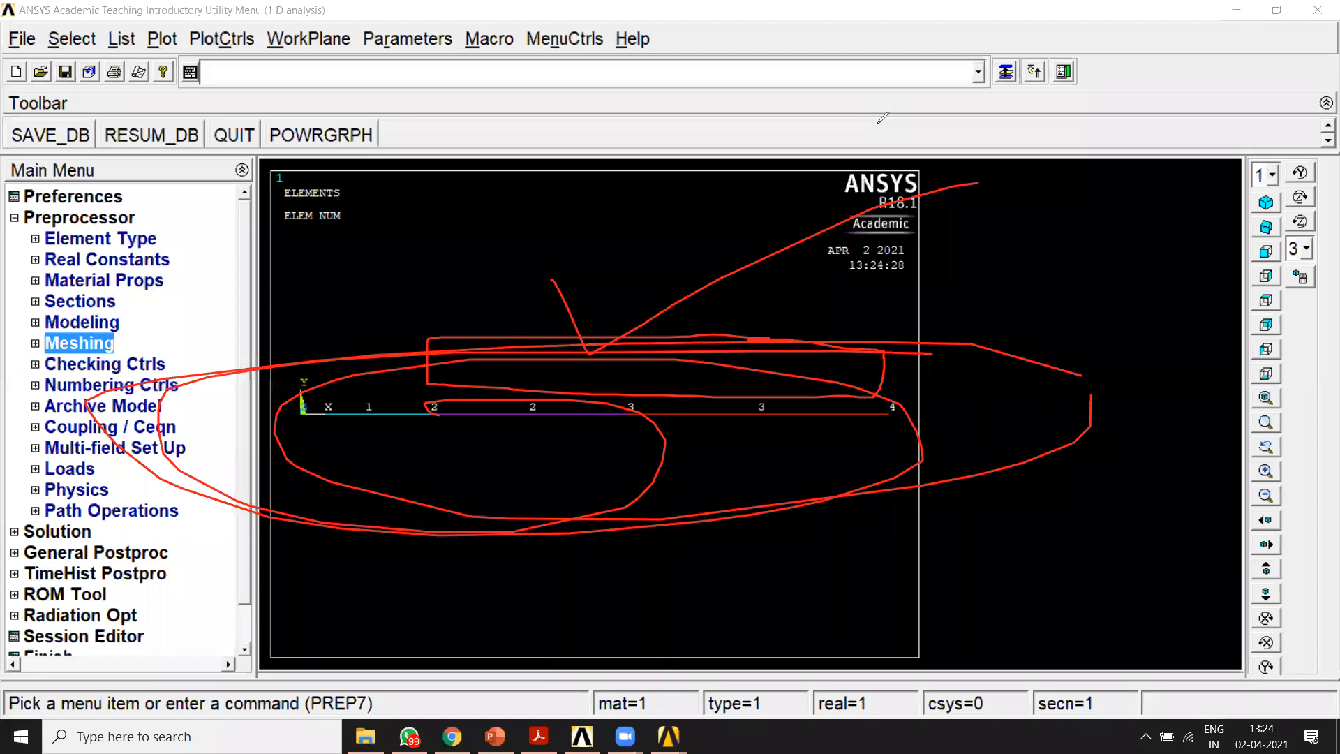
click(797, 364)
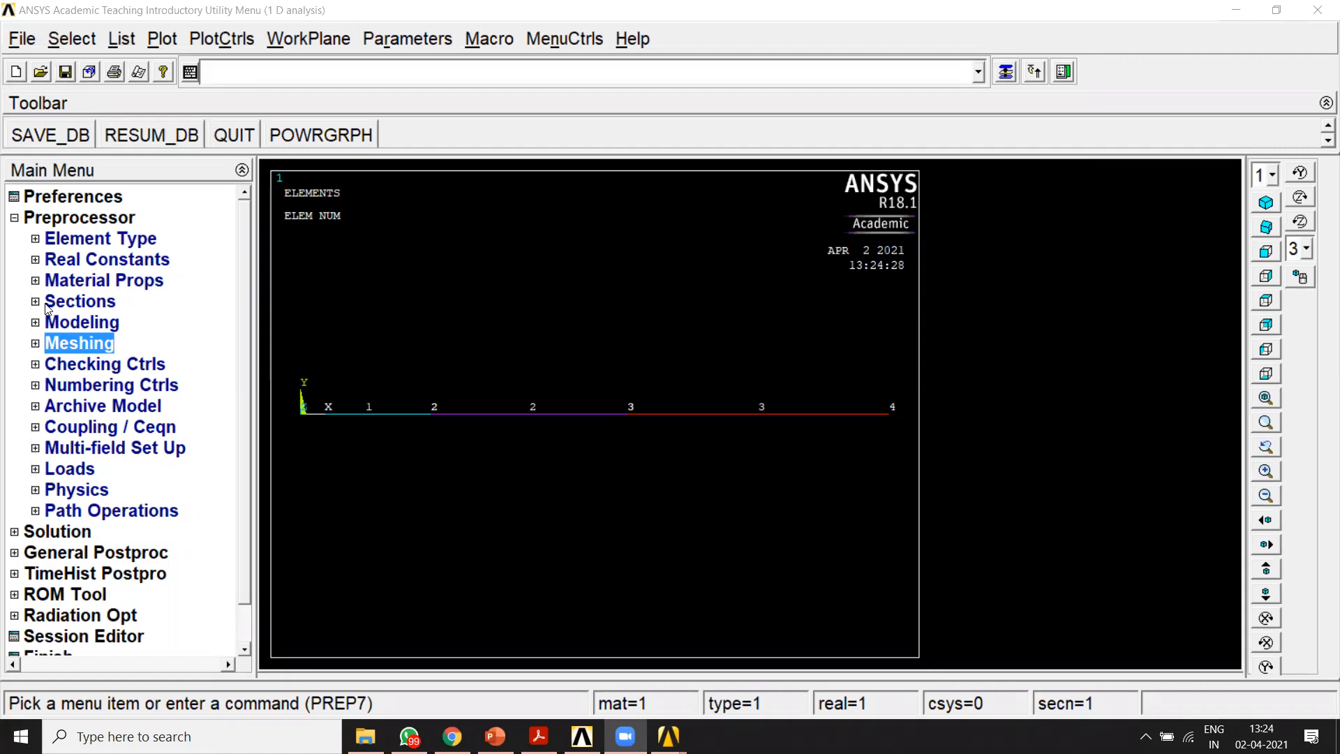
Step: Open the structural load types available for applying loads in the preprocessor
click(54, 468)
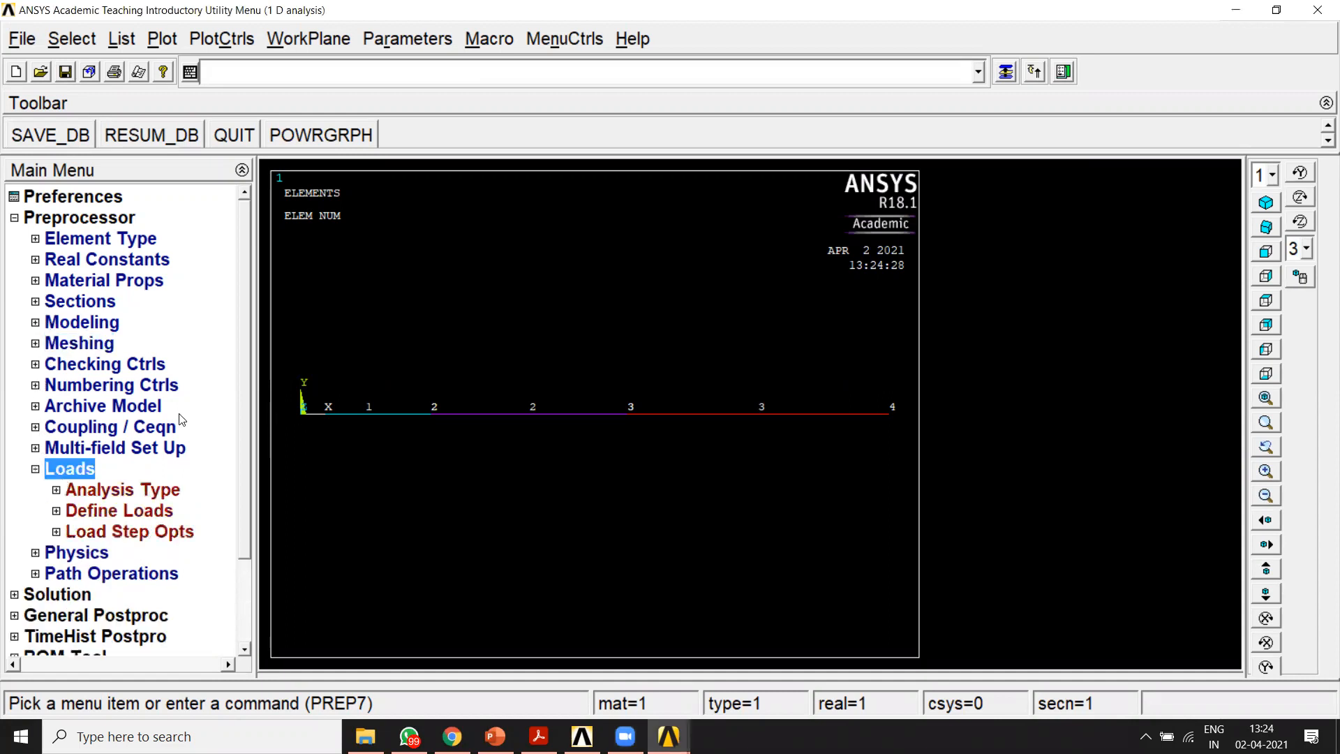
click(102, 509)
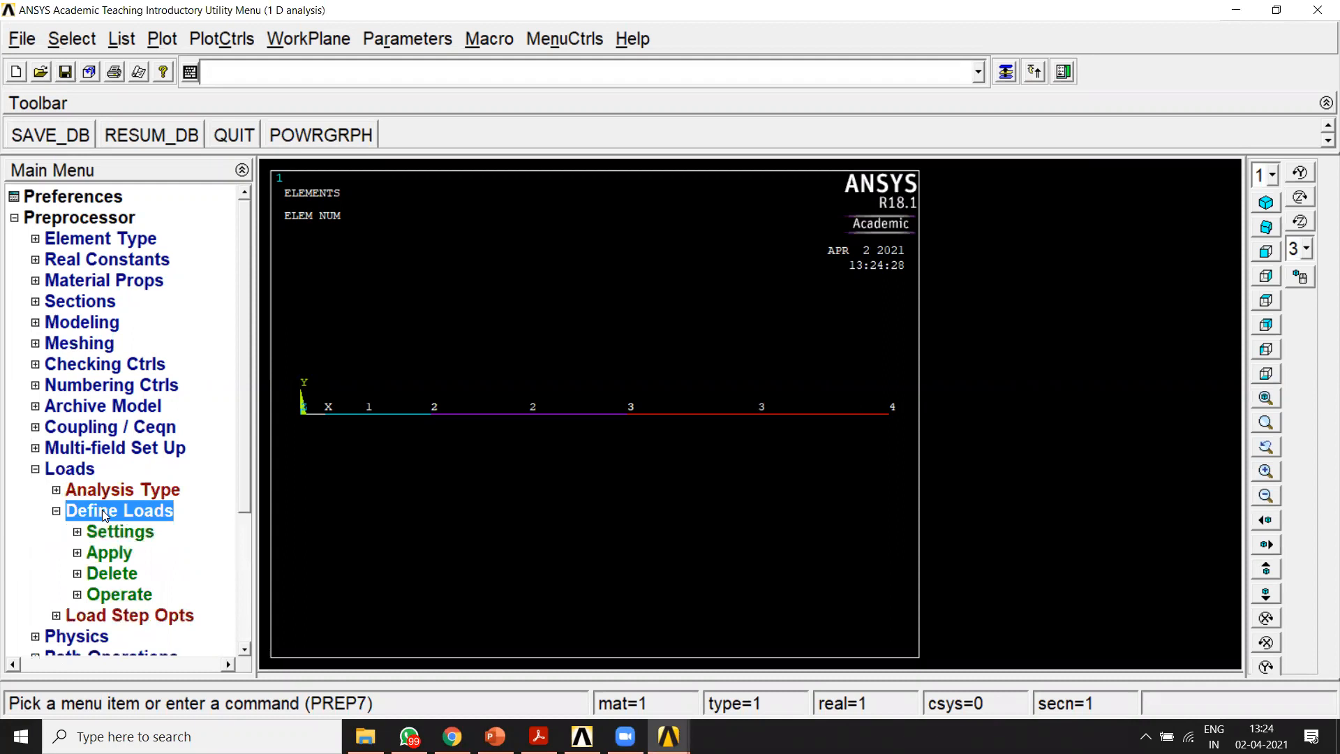
drag(242, 482, 239, 598)
click(100, 386)
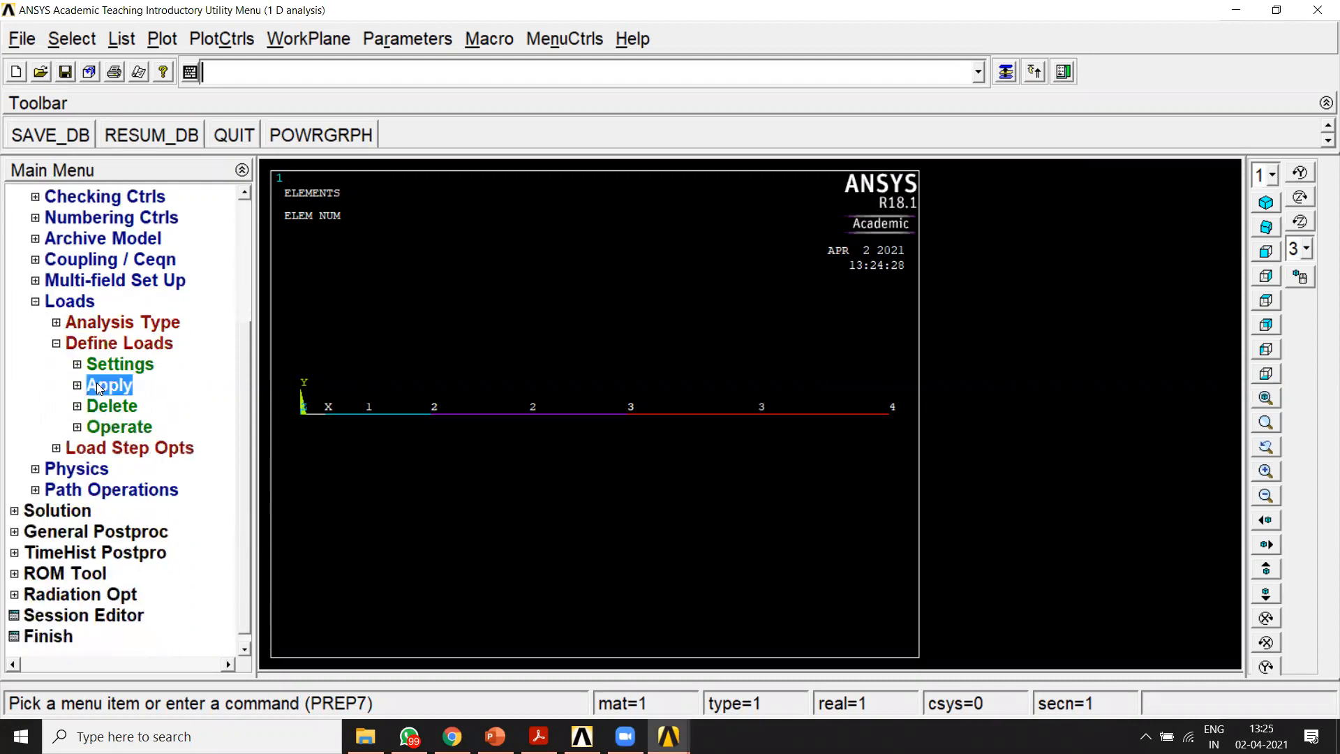
scroll(245, 405, down, 2)
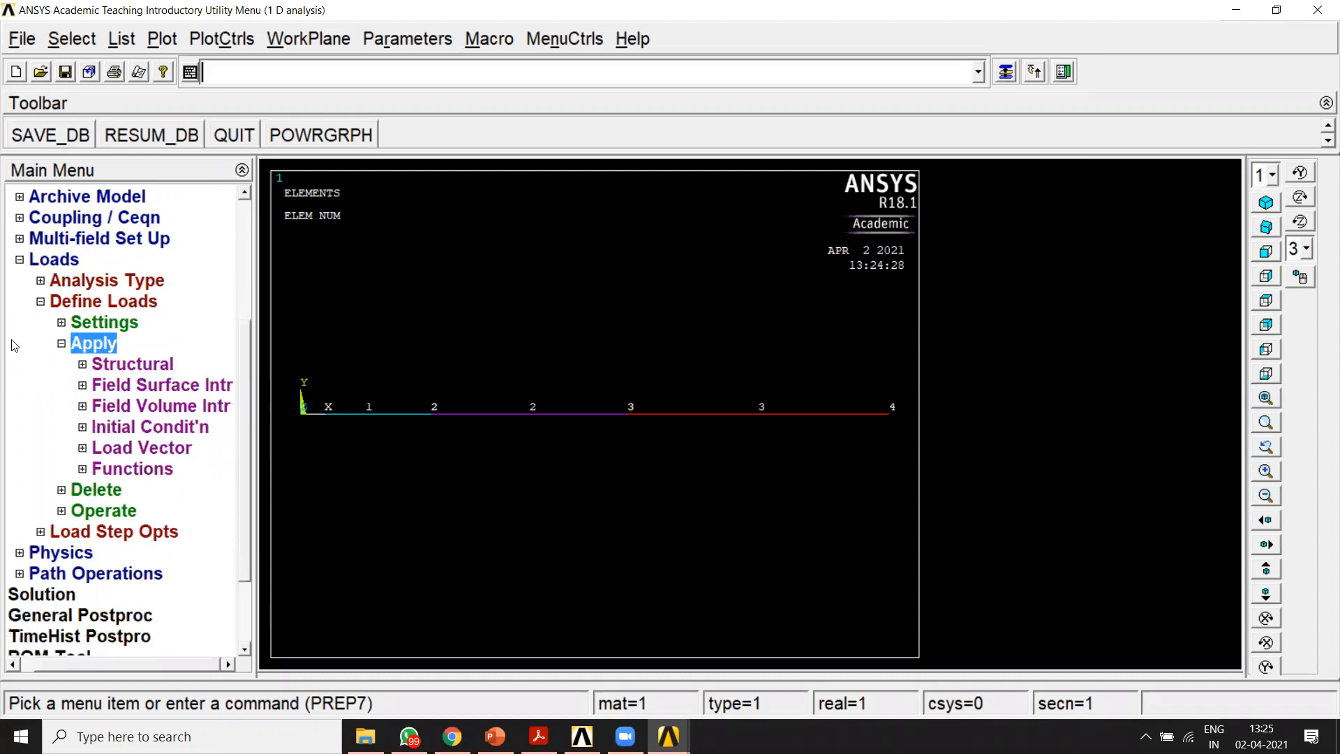
click(83, 363)
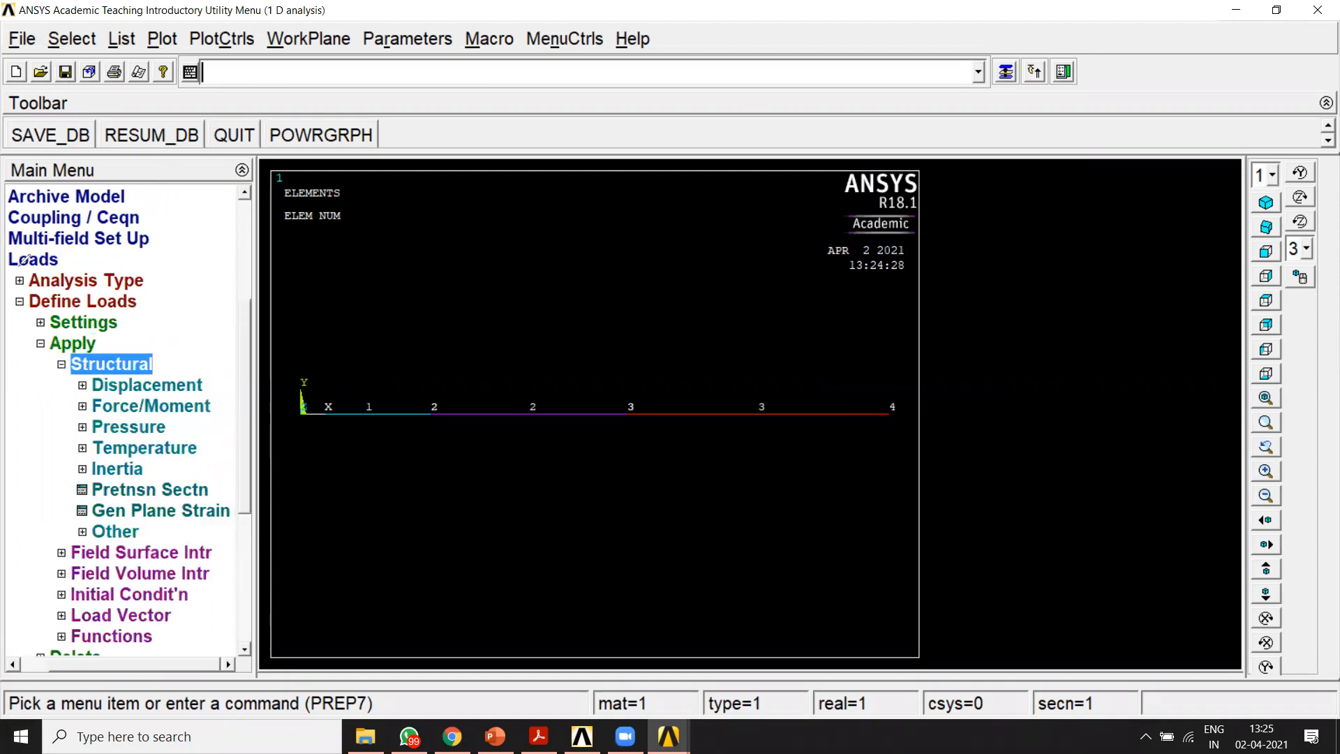
mouse_move(1, 270)
mouse_down()
mouse_move(74, 257)
mouse_move(12, 250)
mouse_move(23, 262)
mouse_up()
mouse_move(155, 300)
mouse_down()
mouse_move(42, 292)
mouse_move(1, 307)
mouse_move(153, 300)
mouse_up()
mouse_move(100, 335)
mouse_down()
mouse_move(51, 341)
mouse_move(59, 359)
mouse_move(109, 339)
mouse_move(80, 333)
mouse_up()
drag(157, 353, 165, 356)
mouse_move(53, 363)
mouse_down()
mouse_move(119, 374)
mouse_move(178, 354)
mouse_move(145, 347)
mouse_up()
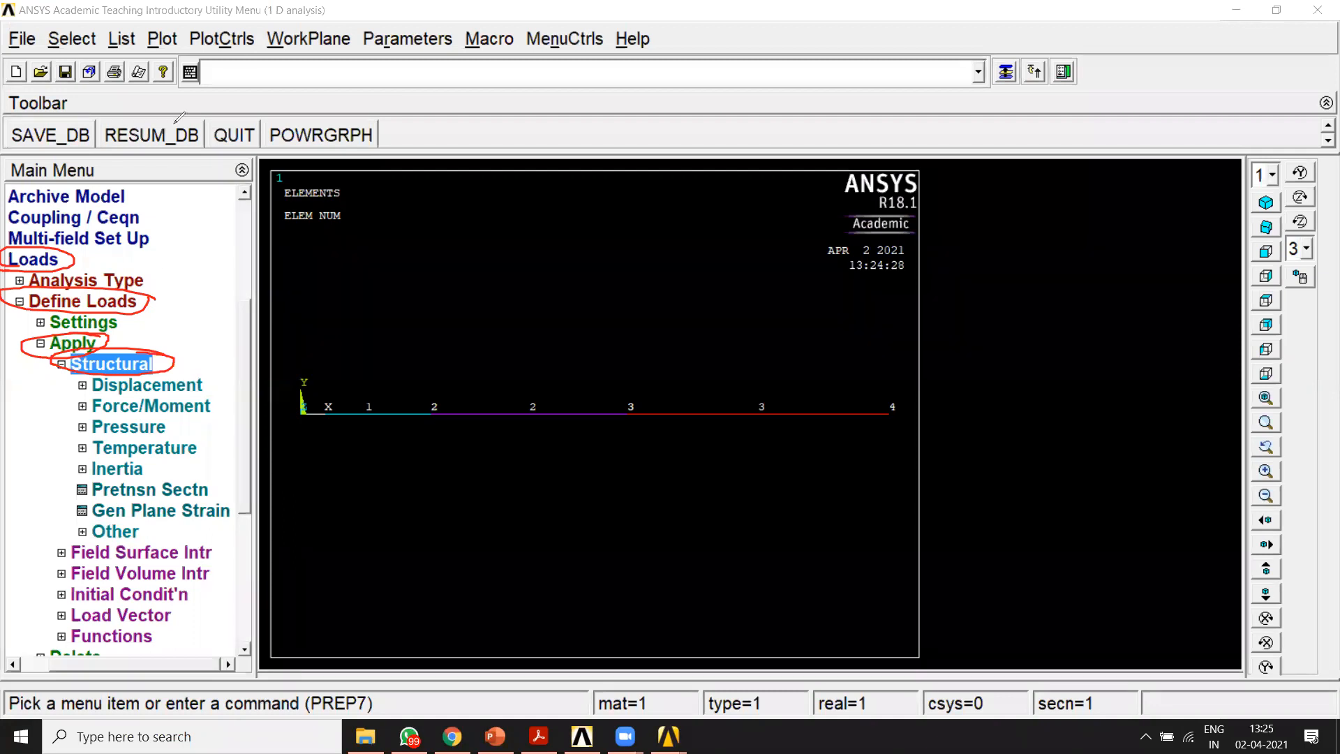
drag(566, 238, 564, 257)
drag(582, 256, 581, 270)
drag(616, 317, 615, 315)
mouse_move(662, 349)
mouse_down()
mouse_move(696, 327)
mouse_move(765, 343)
mouse_move(696, 334)
mouse_move(694, 349)
mouse_up()
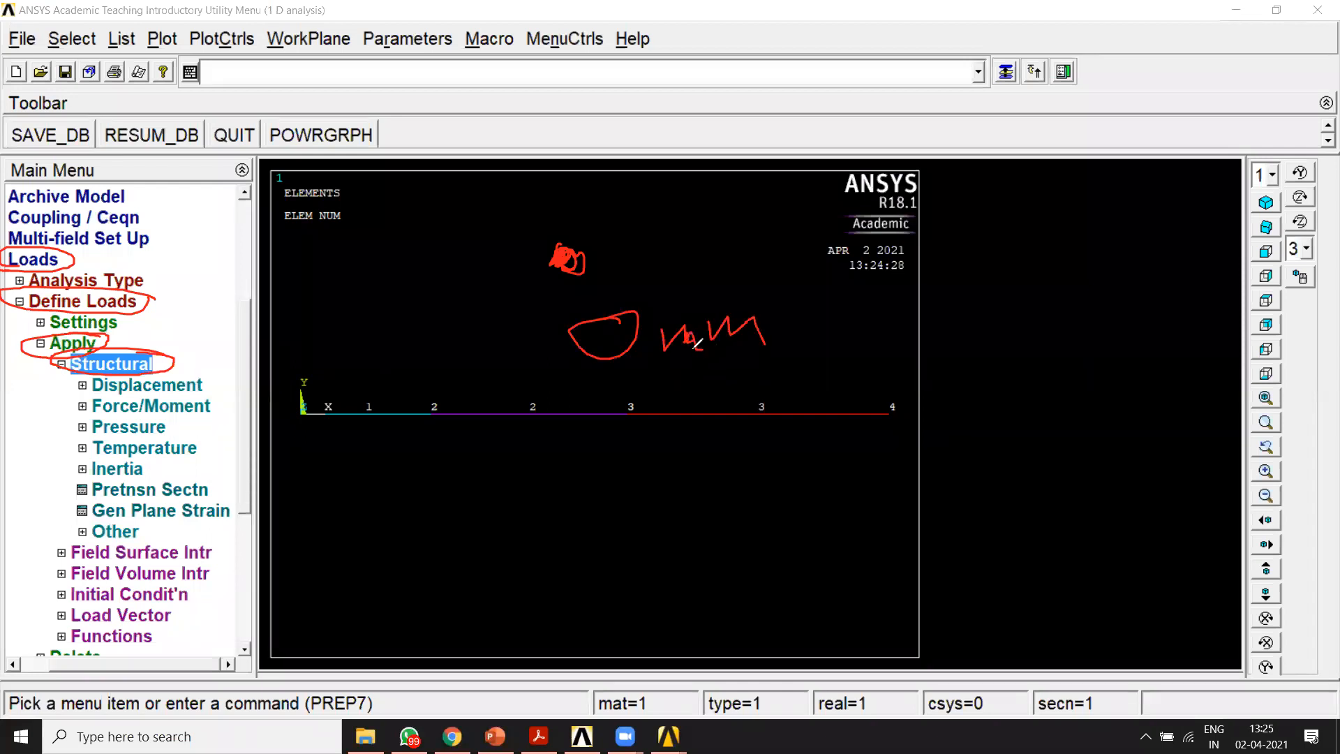
mouse_move(566, 253)
mouse_down()
mouse_move(586, 272)
mouse_move(562, 257)
mouse_move(573, 253)
mouse_up()
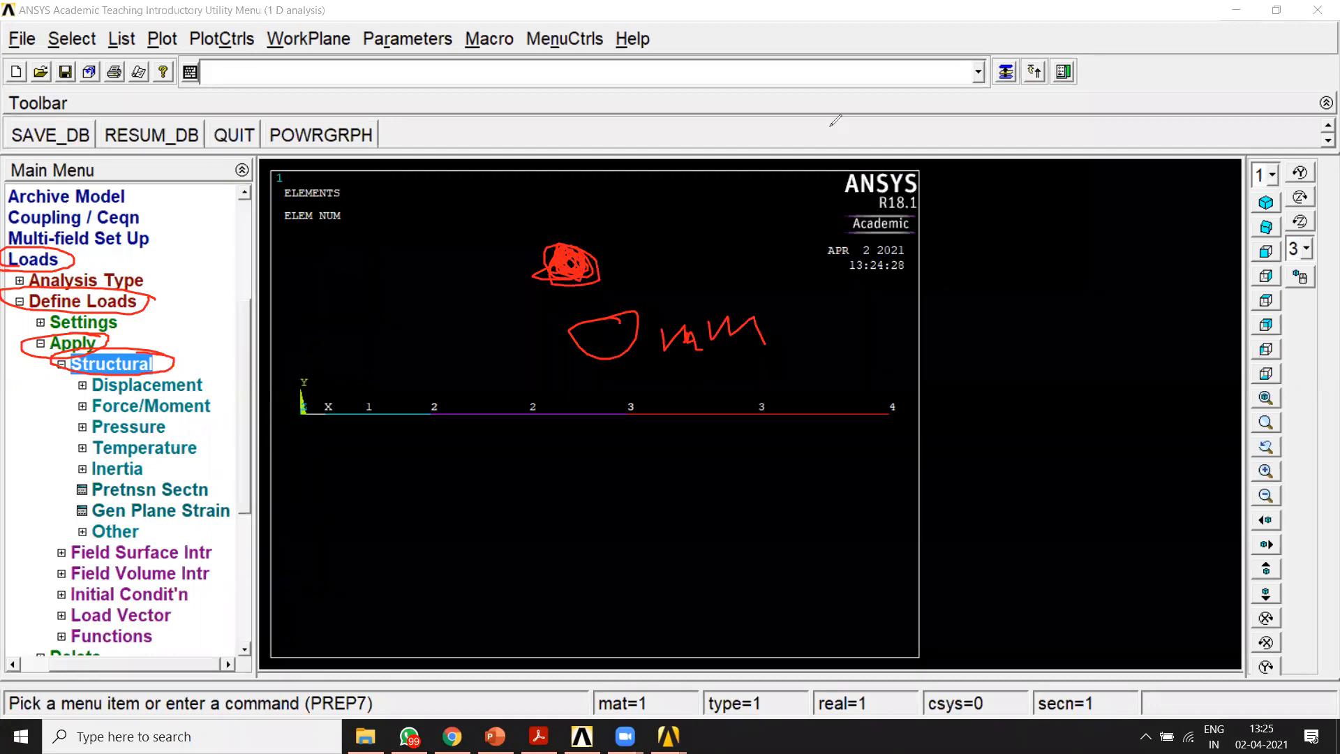
click(881, 139)
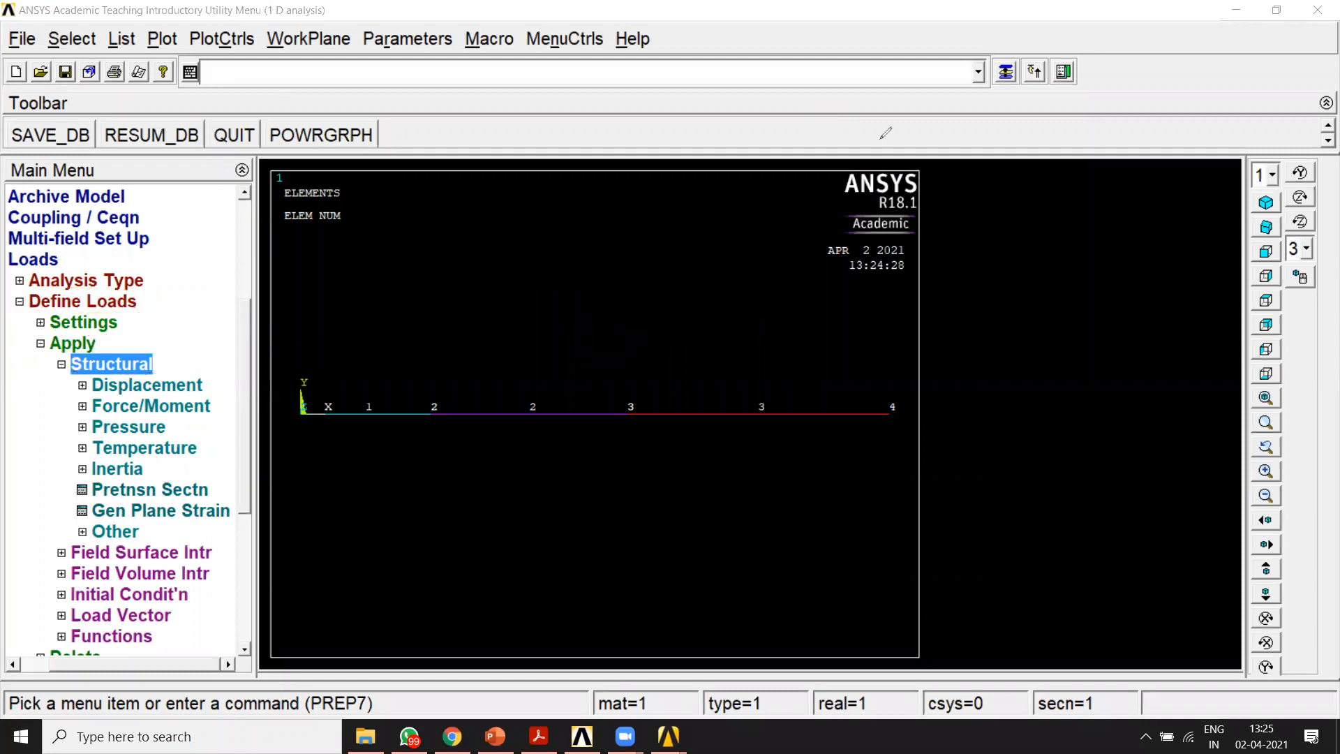
drag(86, 420, 124, 418)
drag(892, 386, 881, 405)
drag(712, 335, 808, 334)
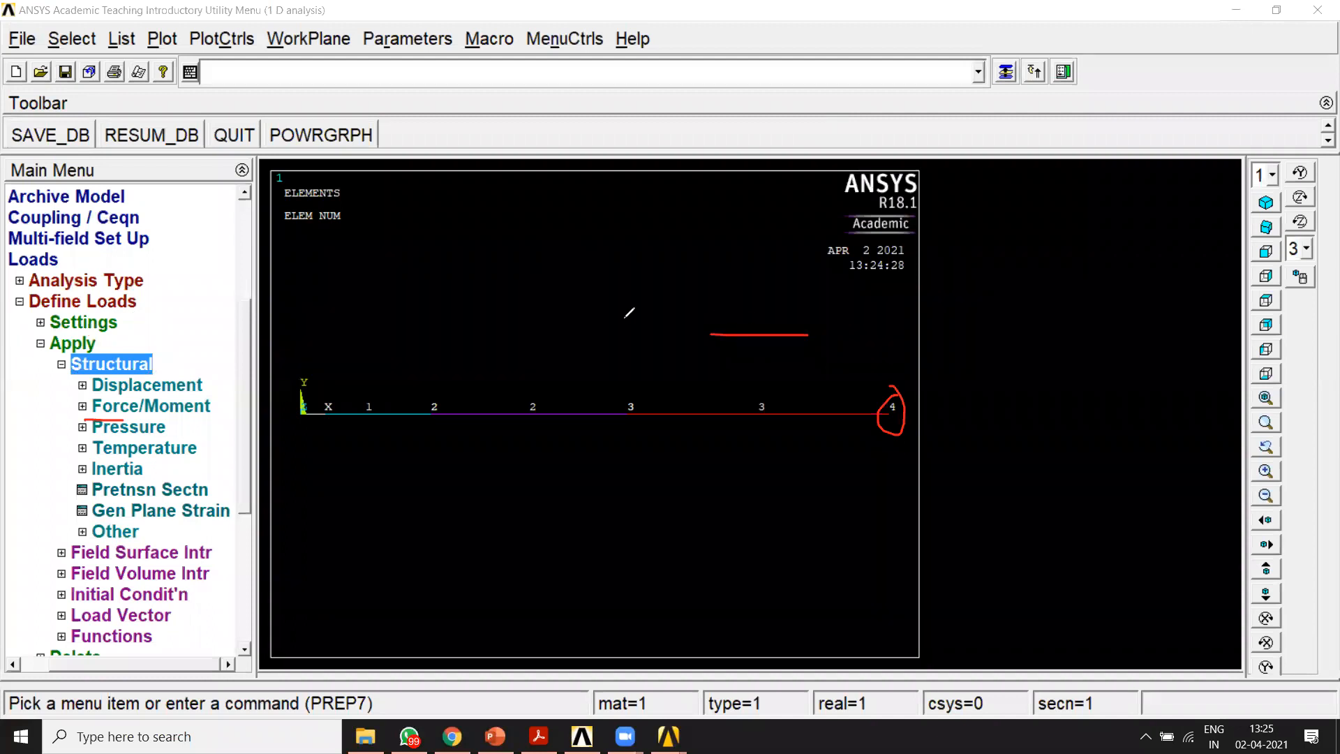
drag(142, 419, 211, 421)
drag(87, 439, 224, 451)
drag(463, 496, 744, 493)
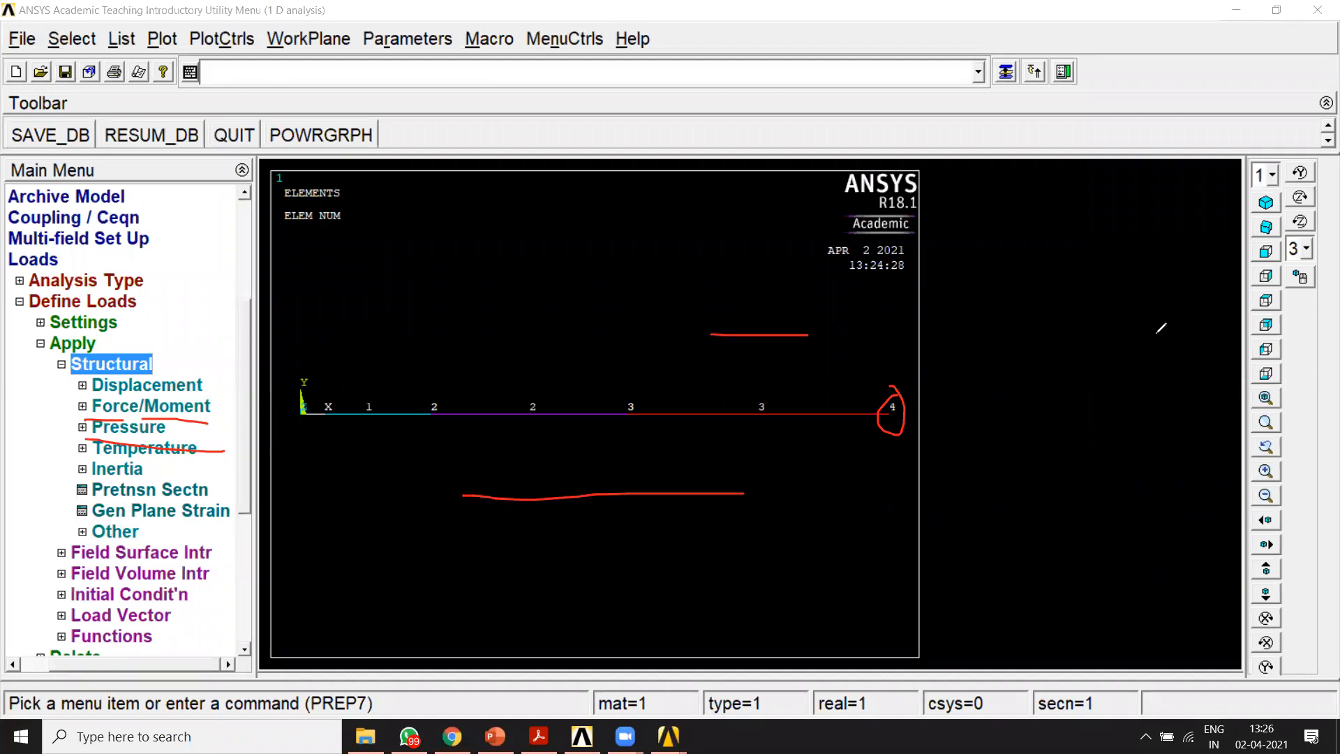
mouse_move(1031, 265)
mouse_down()
mouse_move(1128, 274)
mouse_move(1019, 398)
mouse_move(1032, 264)
mouse_move(998, 381)
mouse_up()
mouse_move(1079, 300)
mouse_down()
mouse_move(1024, 360)
mouse_move(1038, 387)
mouse_up()
drag(1139, 328, 1082, 416)
drag(1124, 373, 1084, 407)
drag(1116, 327, 1077, 374)
drag(1105, 338, 1088, 363)
drag(1102, 289, 1054, 338)
drag(1097, 294, 1066, 358)
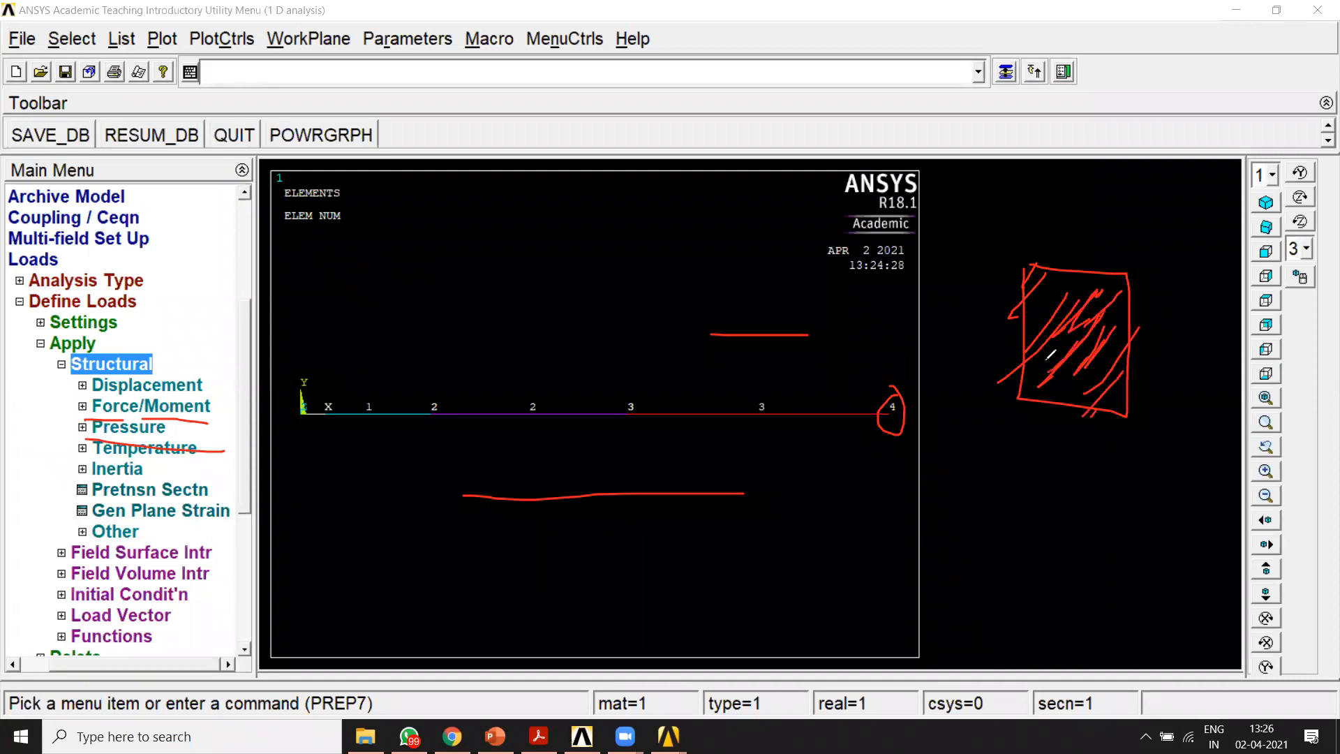
drag(93, 458, 191, 460)
drag(433, 419, 492, 497)
drag(666, 433, 592, 499)
drag(467, 433, 509, 502)
drag(516, 434, 521, 504)
drag(584, 449, 584, 496)
drag(630, 455, 511, 623)
drag(556, 535, 562, 610)
drag(473, 617, 624, 640)
drag(479, 608, 562, 640)
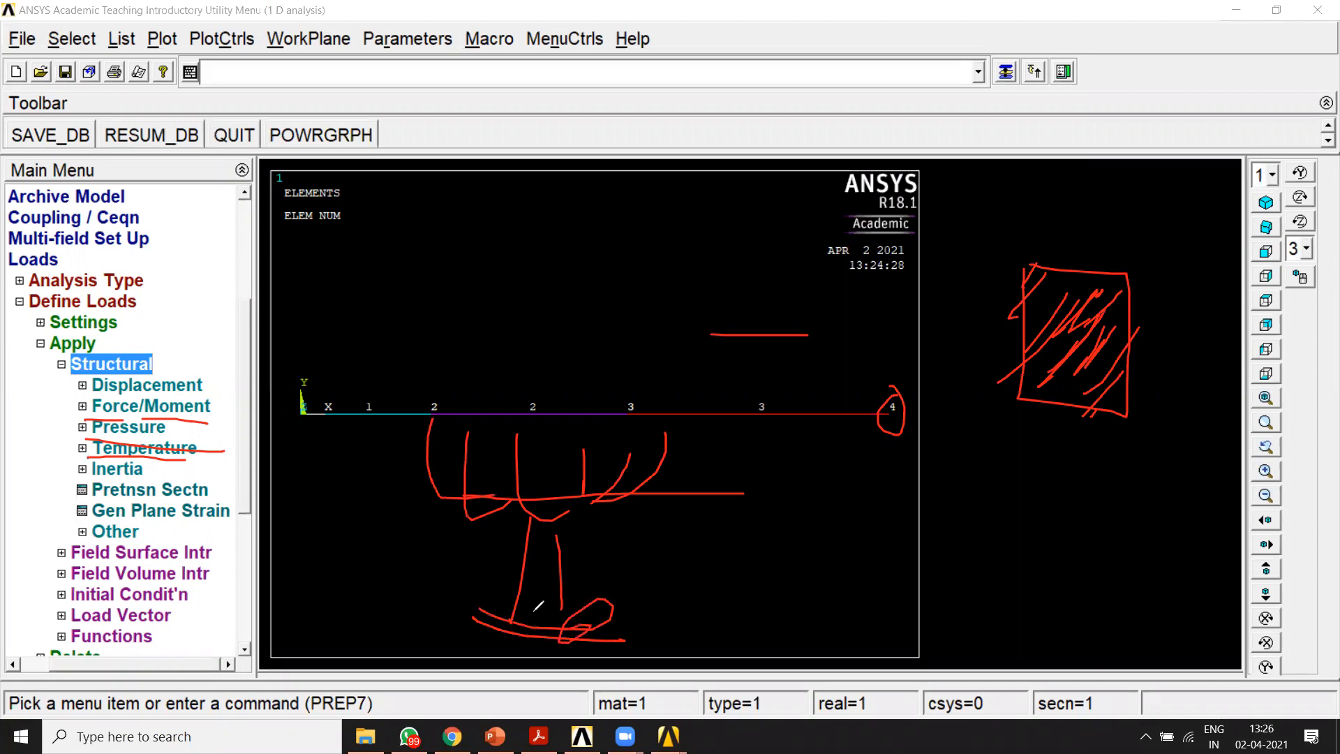
drag(526, 433, 518, 499)
mouse_move(578, 444)
mouse_down()
mouse_move(585, 511)
mouse_move(621, 498)
mouse_up()
drag(645, 438, 637, 482)
drag(660, 447, 634, 529)
mouse_move(766, 520)
mouse_down()
mouse_move(763, 565)
mouse_move(769, 520)
mouse_up()
drag(776, 518, 798, 561)
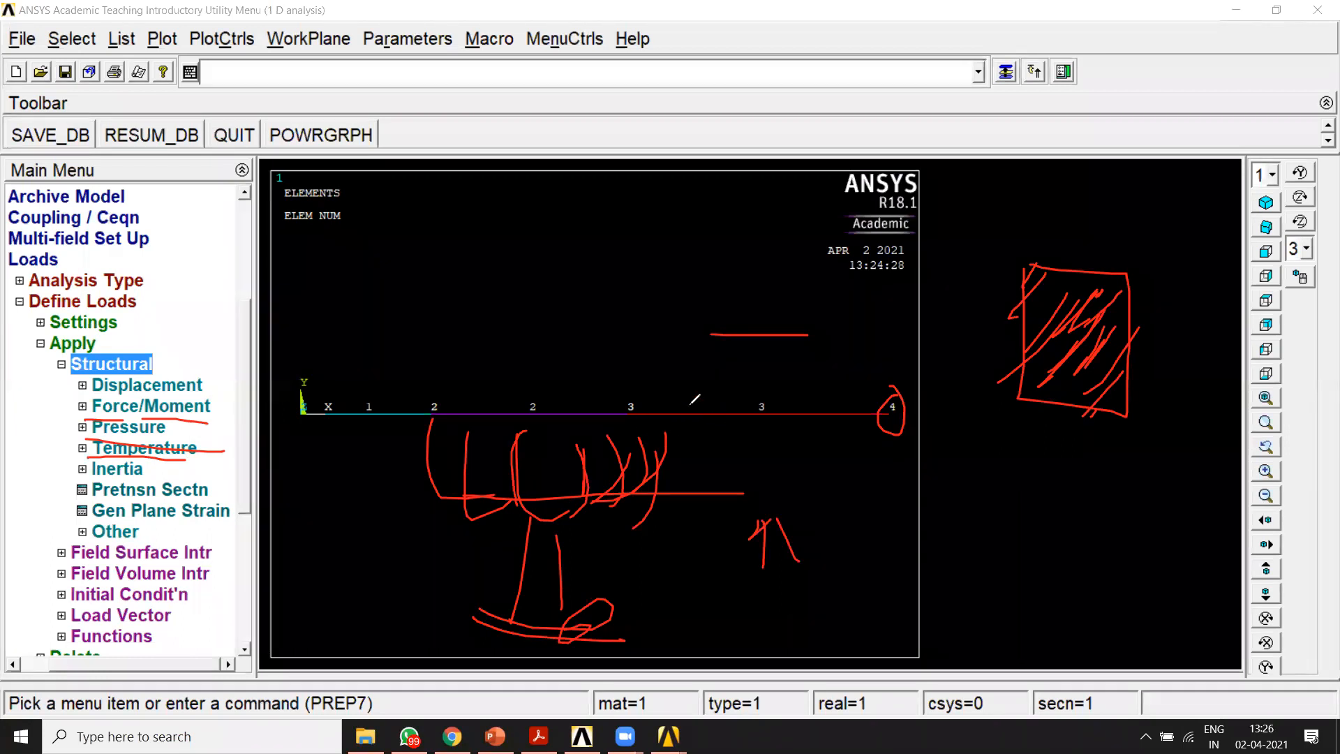
mouse_move(642, 377)
mouse_down()
mouse_move(809, 373)
mouse_move(777, 385)
mouse_up()
mouse_move(556, 277)
mouse_down()
mouse_move(549, 294)
mouse_move(577, 265)
mouse_up()
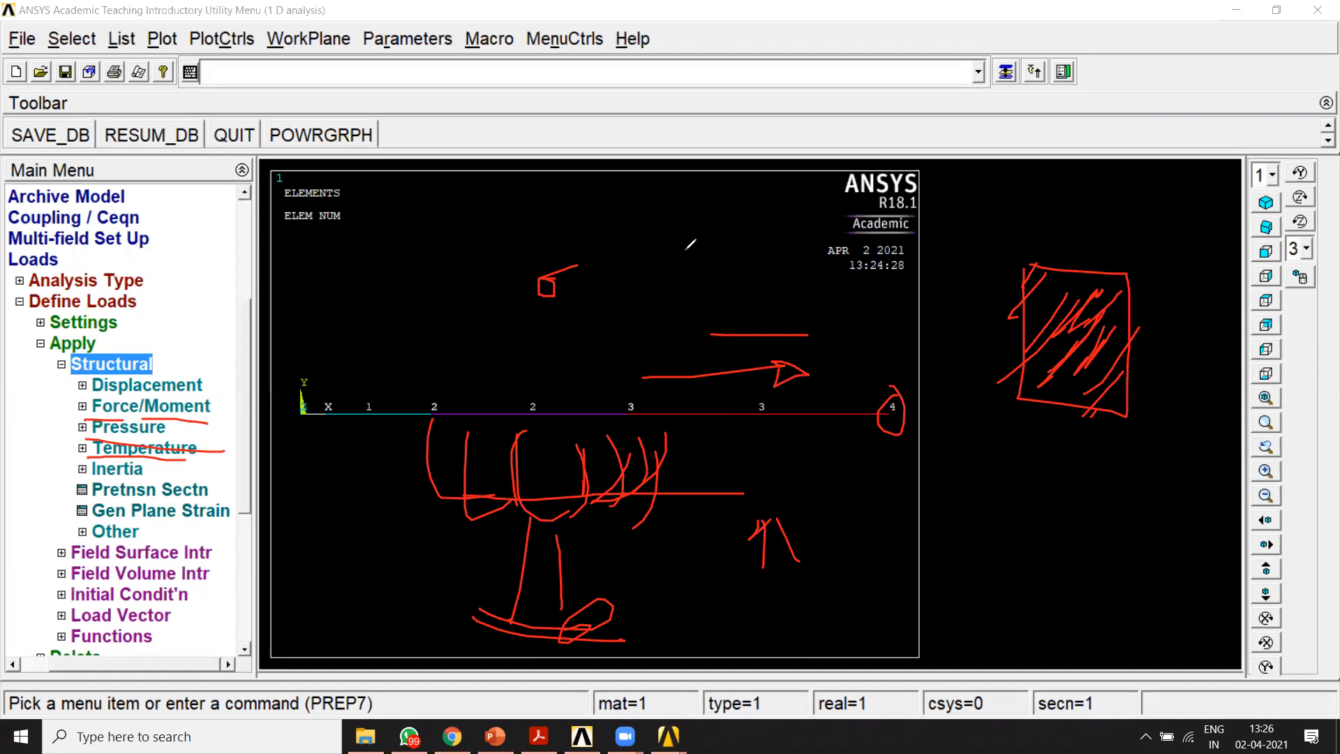
click(890, 129)
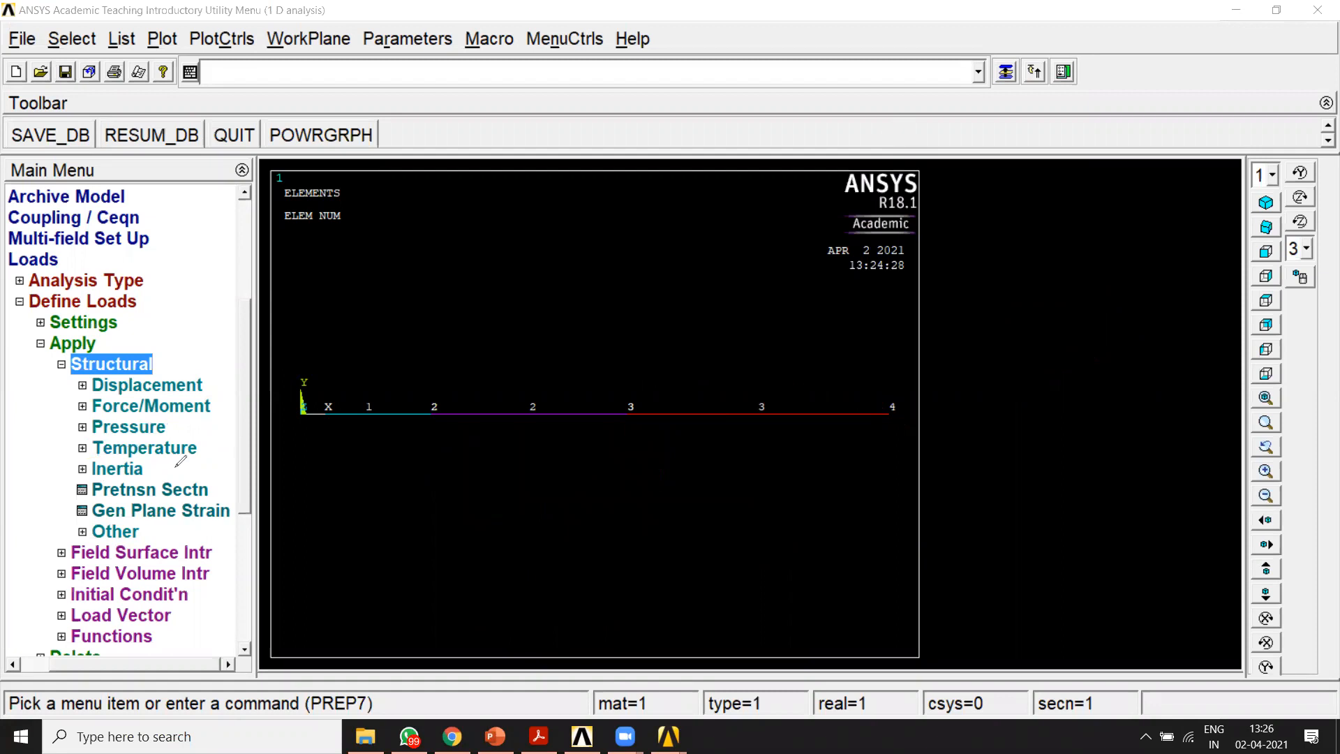
Step: Open the displacement constraint options for structural loads, including the one for nodes
drag(49, 383, 92, 402)
click(881, 134)
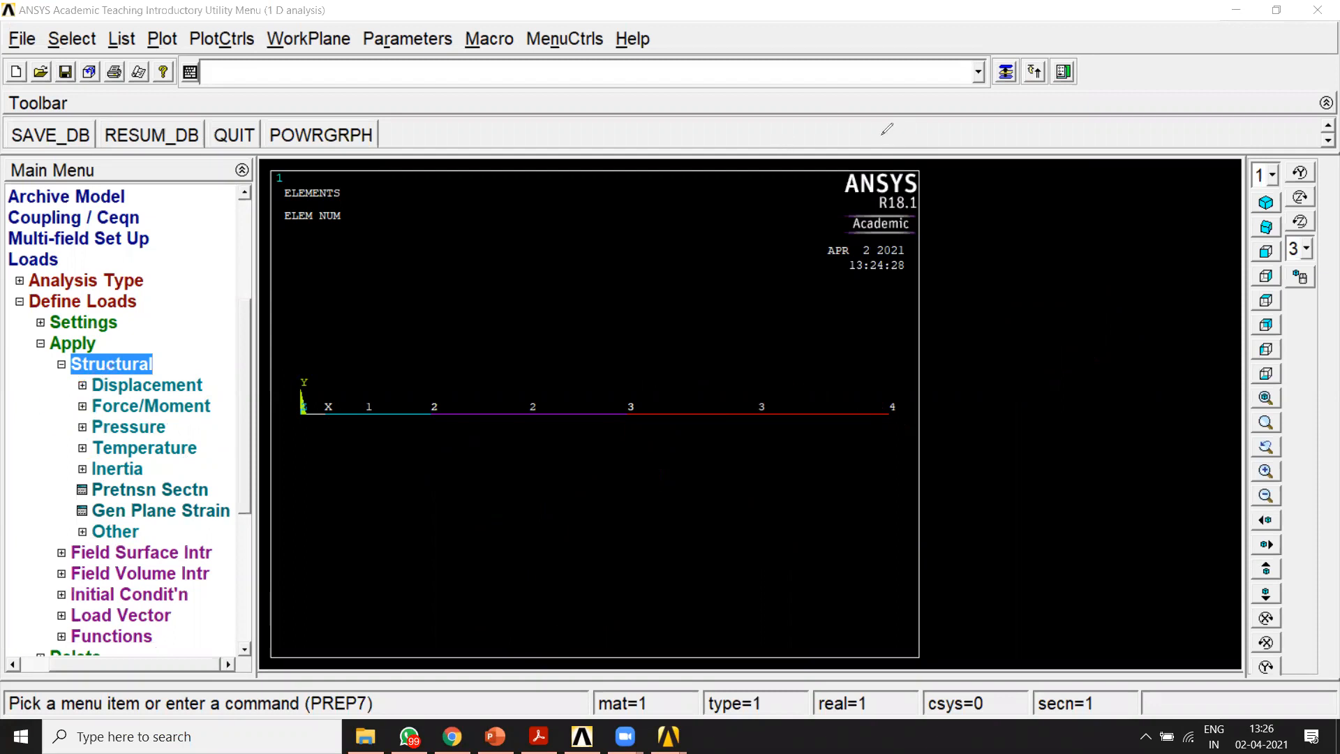
click(978, 126)
click(84, 388)
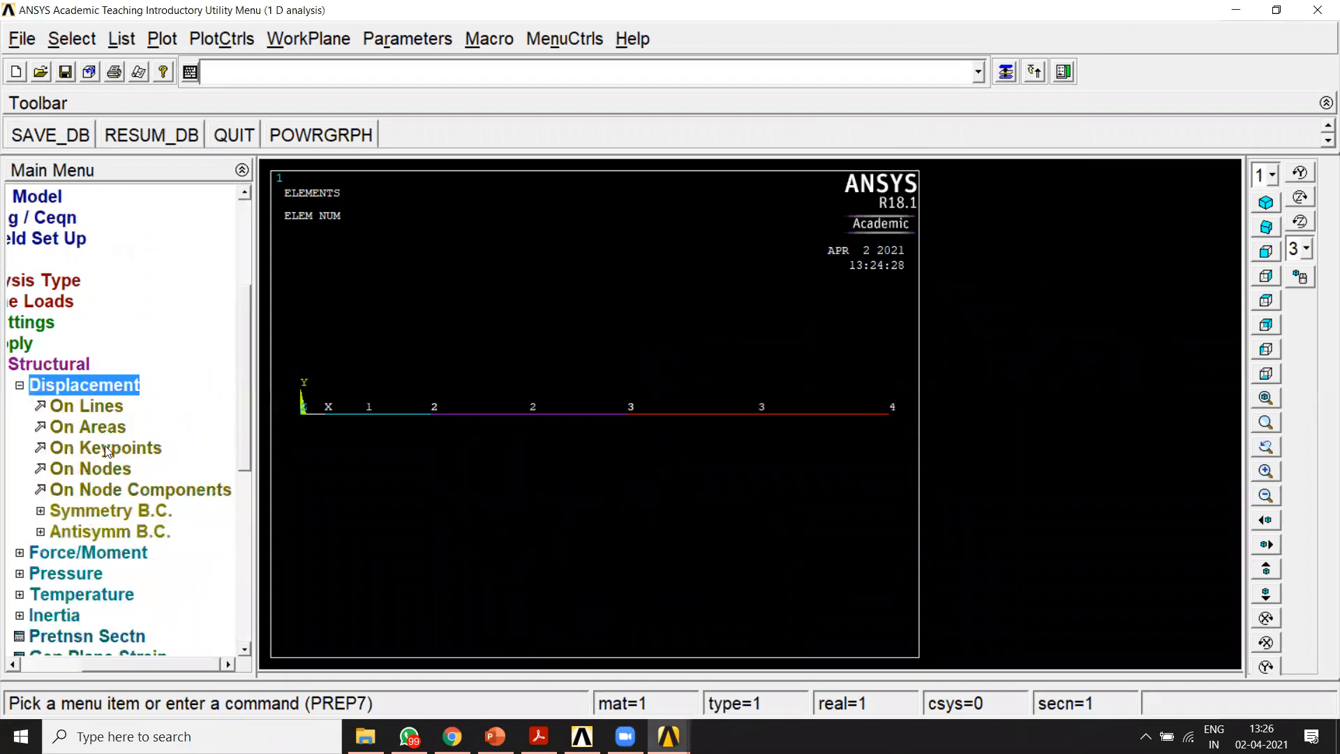
drag(171, 666, 144, 666)
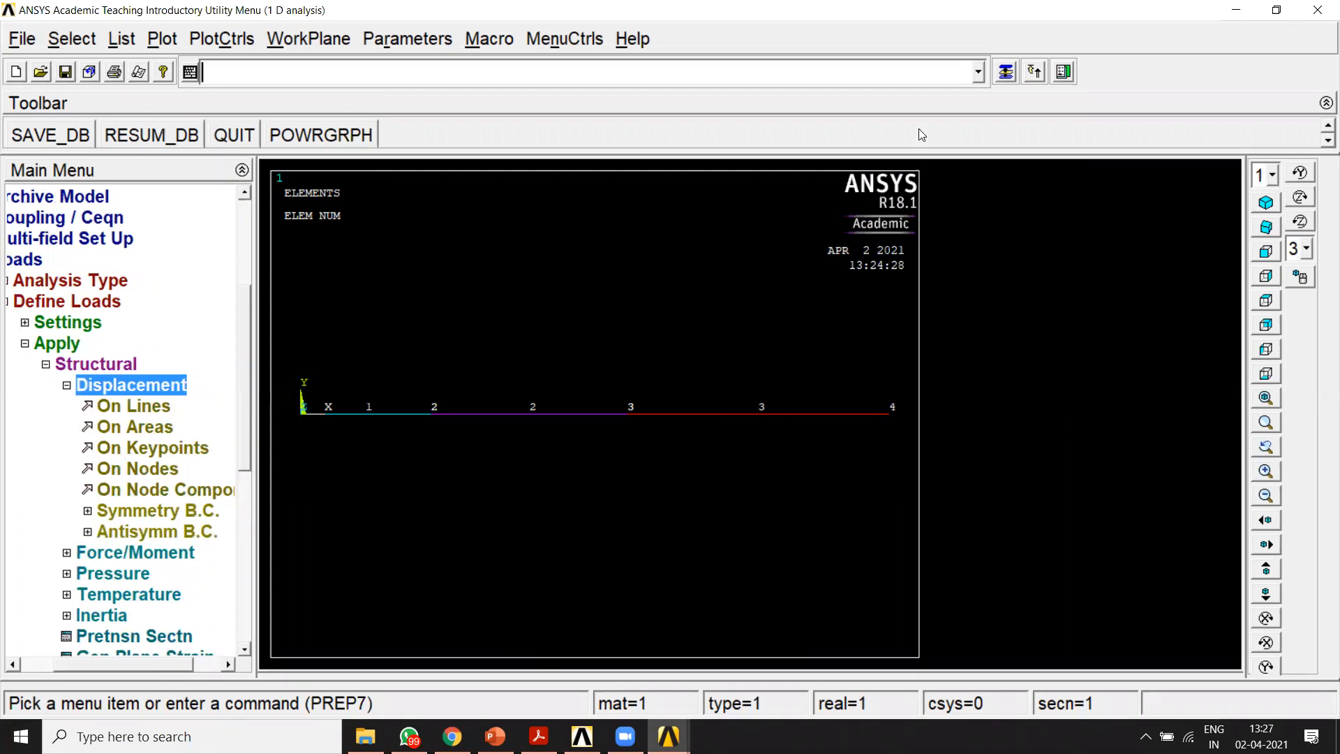
mouse_move(185, 460)
mouse_down()
mouse_move(60, 467)
mouse_move(89, 485)
mouse_move(192, 469)
mouse_move(168, 459)
mouse_up()
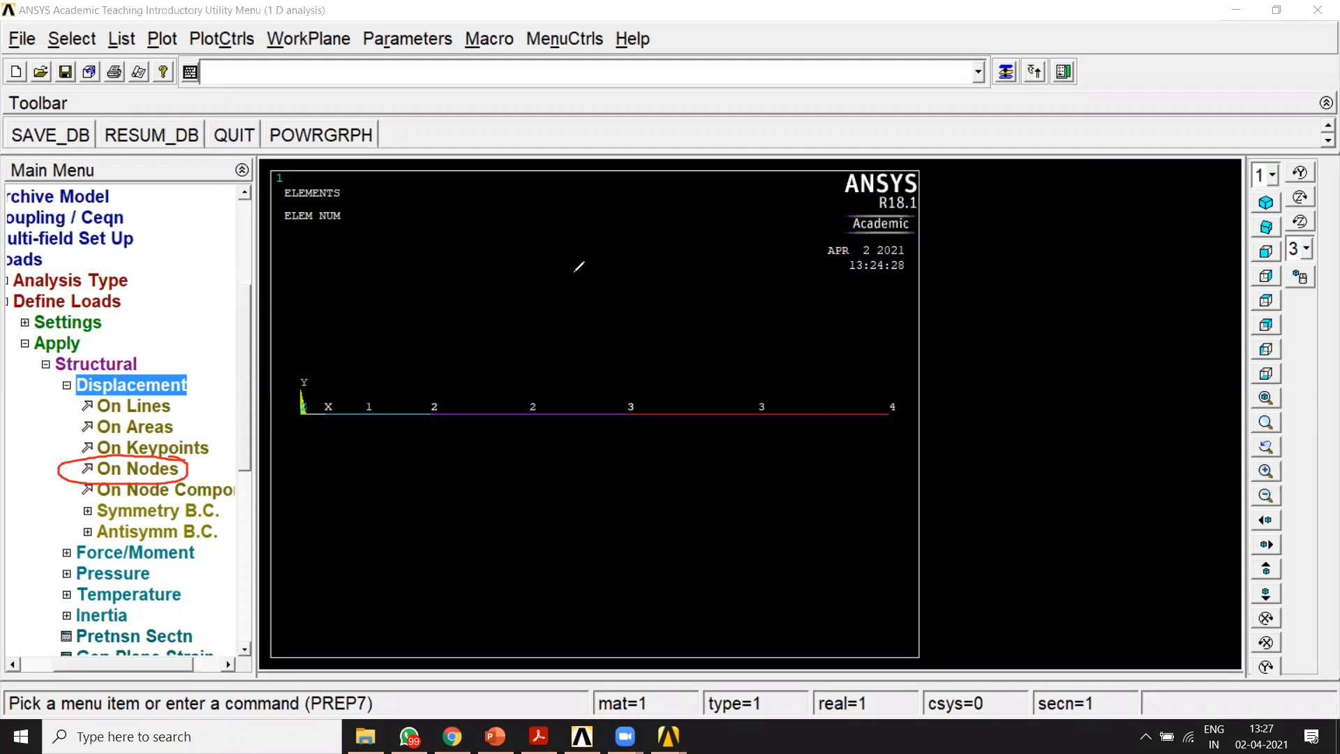
mouse_move(415, 533)
mouse_down()
mouse_move(492, 448)
mouse_move(540, 557)
mouse_up()
drag(406, 539, 535, 544)
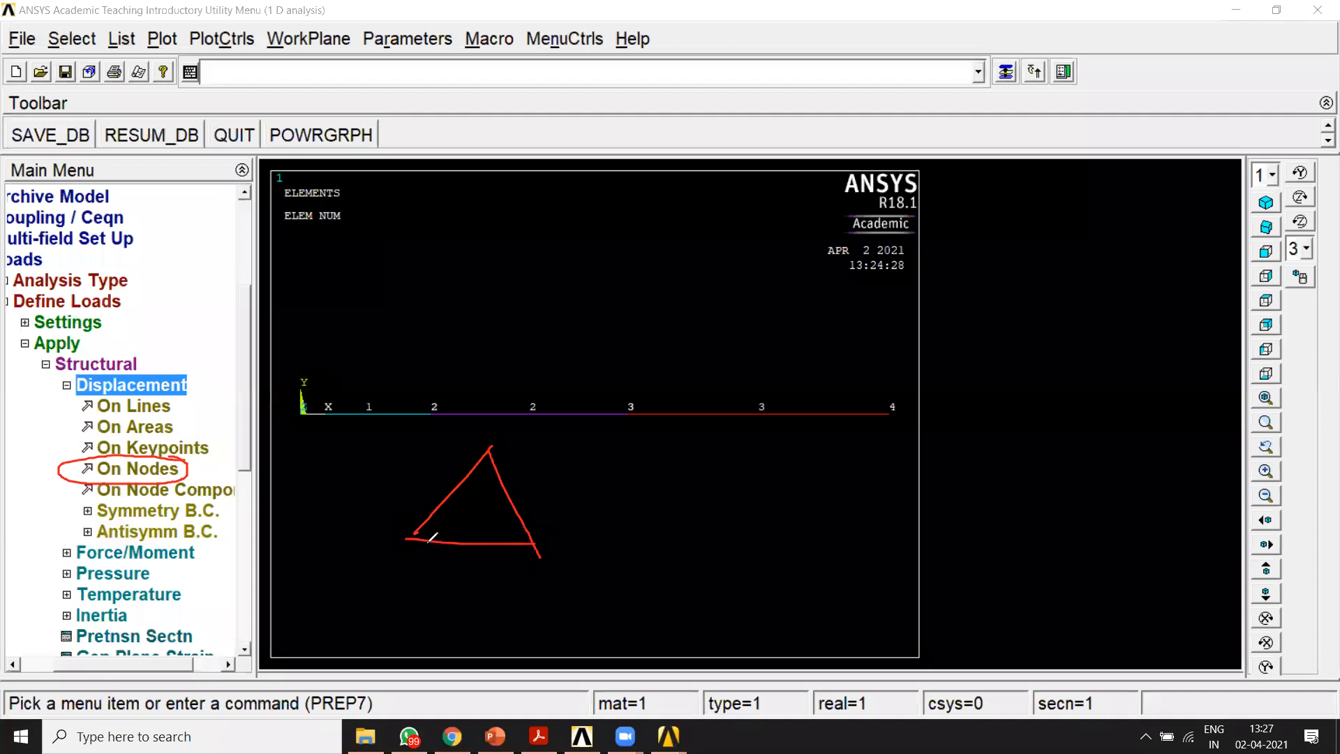
drag(421, 545, 404, 562)
mouse_move(452, 545)
mouse_down()
mouse_move(433, 563)
mouse_move(515, 575)
mouse_up()
drag(830, 498, 867, 445)
drag(922, 522, 867, 446)
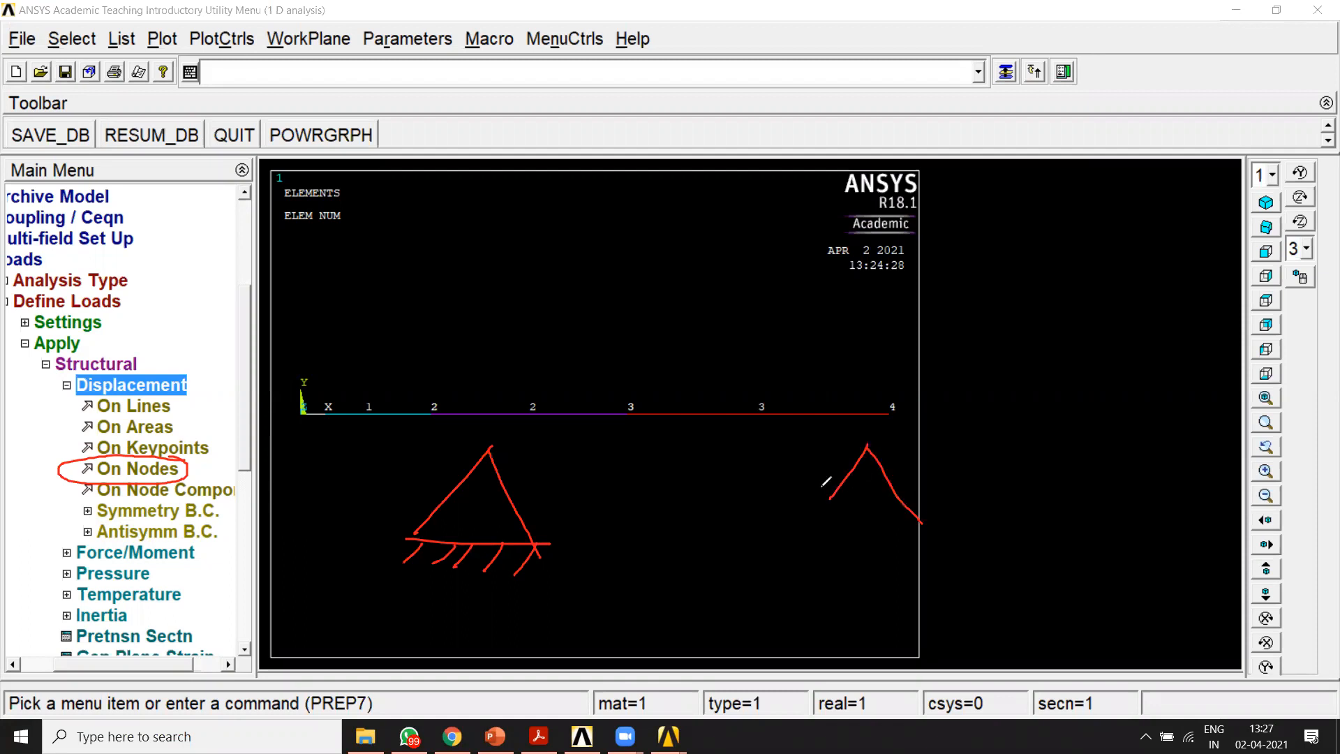
mouse_move(831, 497)
mouse_down()
mouse_move(806, 539)
mouse_move(923, 534)
mouse_up()
mouse_move(841, 548)
mouse_down()
mouse_move(849, 567)
mouse_move(846, 549)
mouse_move(896, 545)
mouse_up()
drag(789, 583, 950, 577)
mouse_move(871, 589)
mouse_down()
mouse_move(861, 601)
mouse_move(905, 601)
mouse_up()
drag(936, 584, 936, 596)
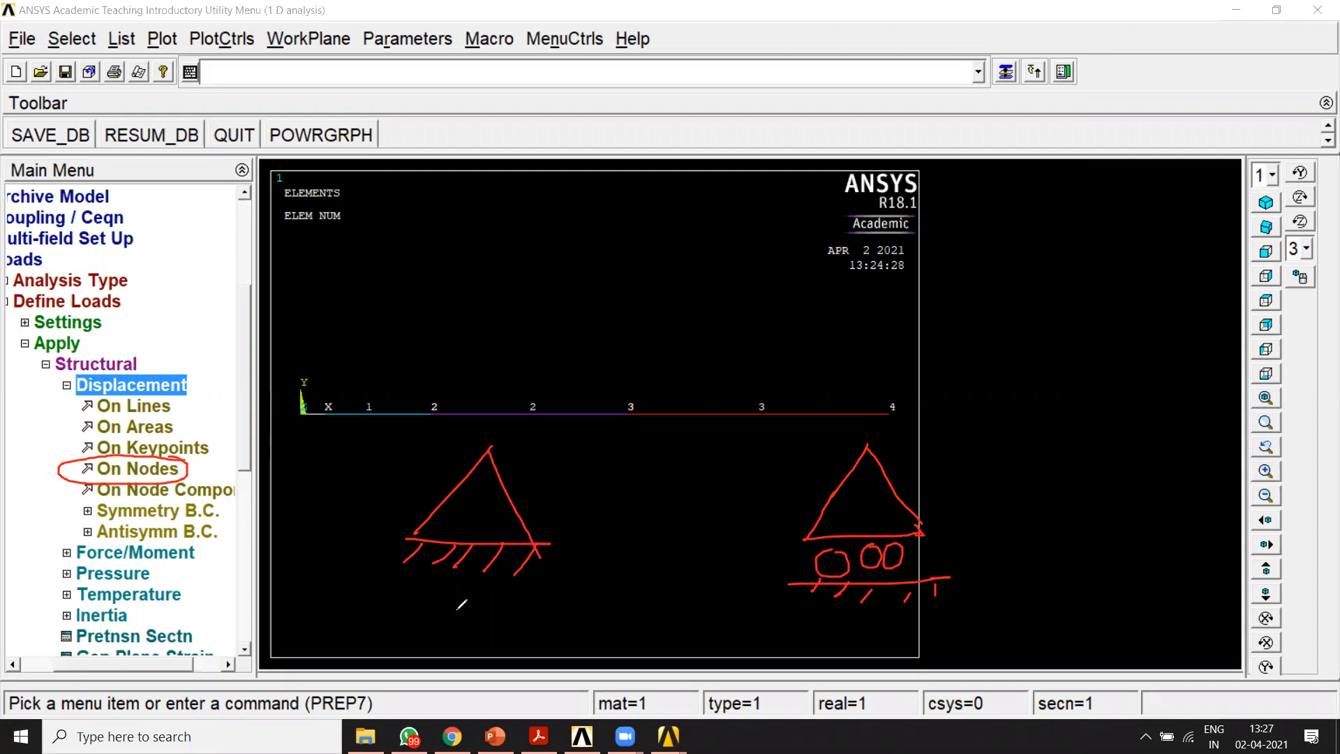
drag(461, 606, 461, 623)
mouse_move(448, 605)
mouse_down()
mouse_move(478, 609)
mouse_move(435, 598)
mouse_up()
drag(491, 451, 558, 453)
drag(559, 453, 538, 464)
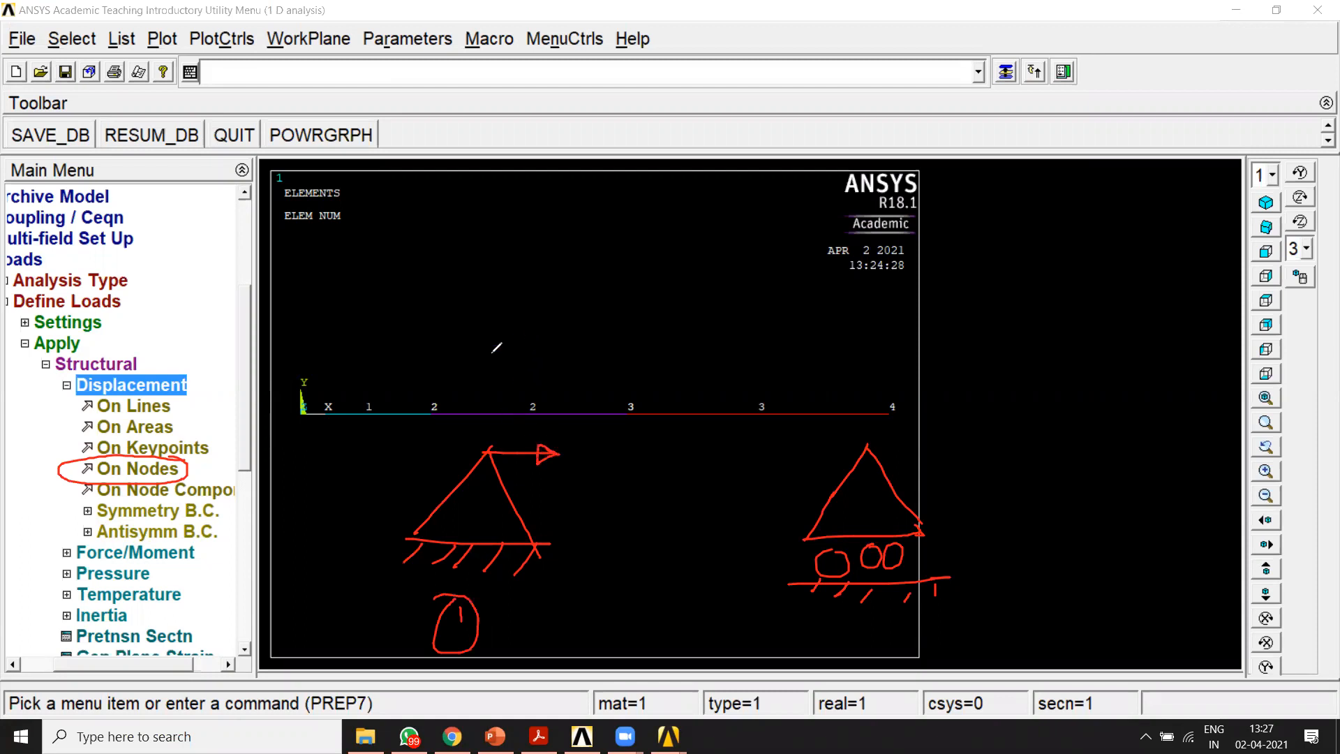
drag(481, 335, 487, 436)
mouse_move(475, 343)
mouse_down()
mouse_move(480, 328)
mouse_move(500, 355)
mouse_up()
mouse_move(485, 449)
mouse_down()
mouse_move(343, 525)
mouse_move(376, 523)
mouse_up()
mouse_move(375, 523)
mouse_down()
mouse_move(331, 539)
mouse_move(330, 521)
mouse_up()
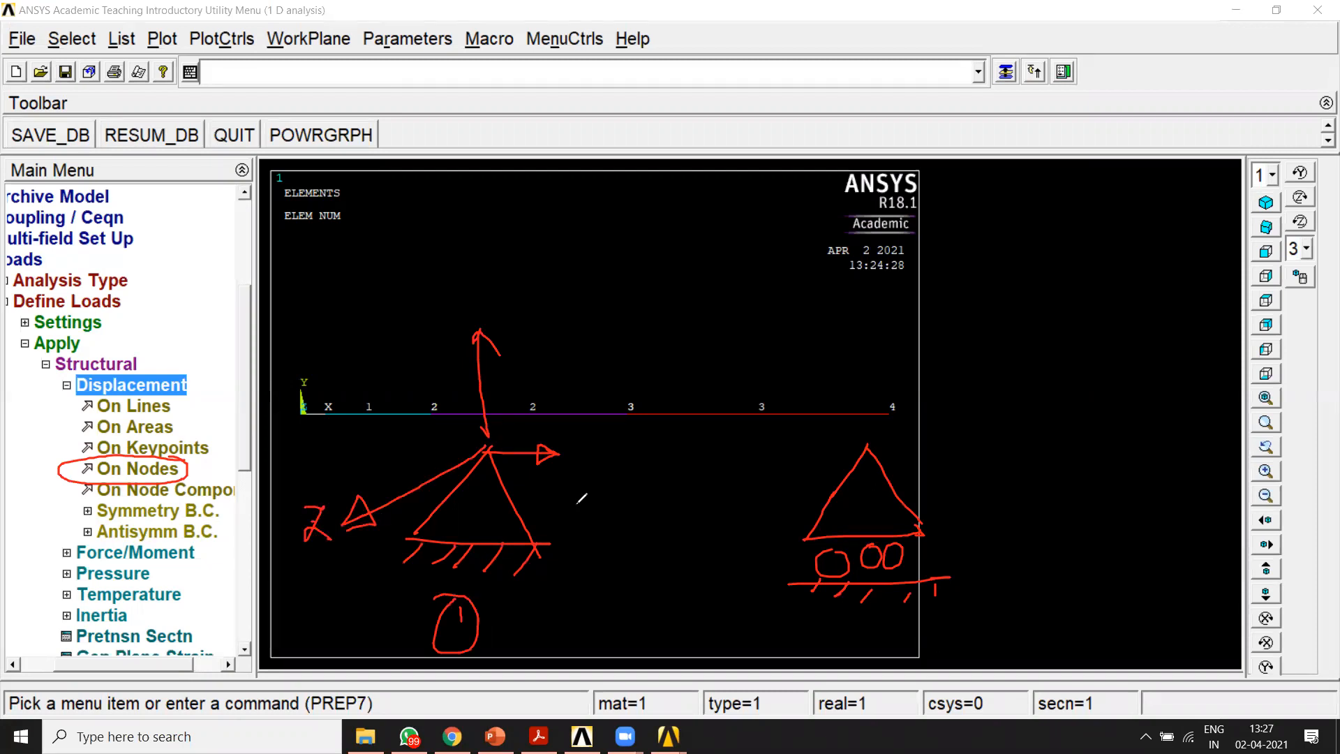
drag(547, 472, 571, 487)
mouse_move(459, 300)
mouse_down()
mouse_move(467, 292)
mouse_move(445, 323)
mouse_up()
drag(480, 438, 492, 453)
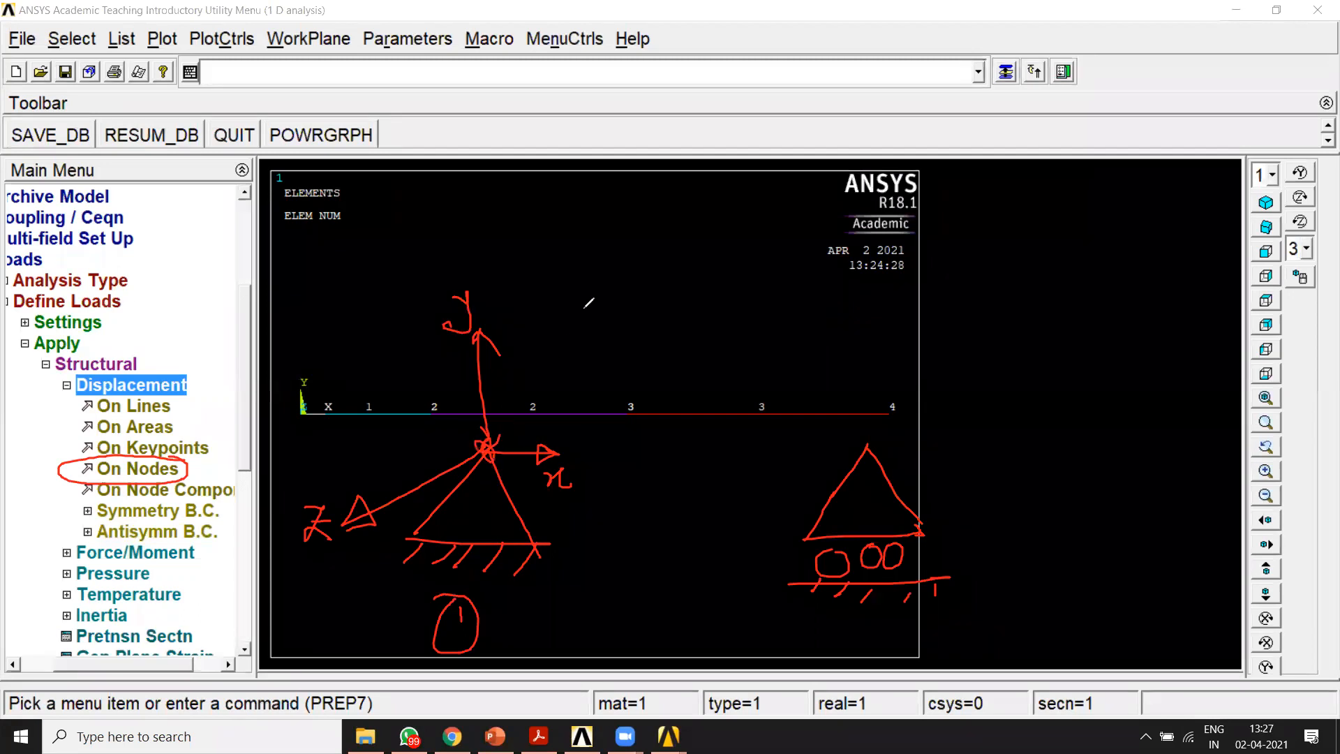
mouse_move(559, 187)
mouse_down()
mouse_move(585, 186)
mouse_move(598, 239)
mouse_move(618, 222)
mouse_up()
drag(560, 266, 590, 264)
mouse_move(599, 274)
mouse_down()
mouse_move(609, 285)
mouse_move(585, 347)
mouse_move(611, 378)
mouse_up()
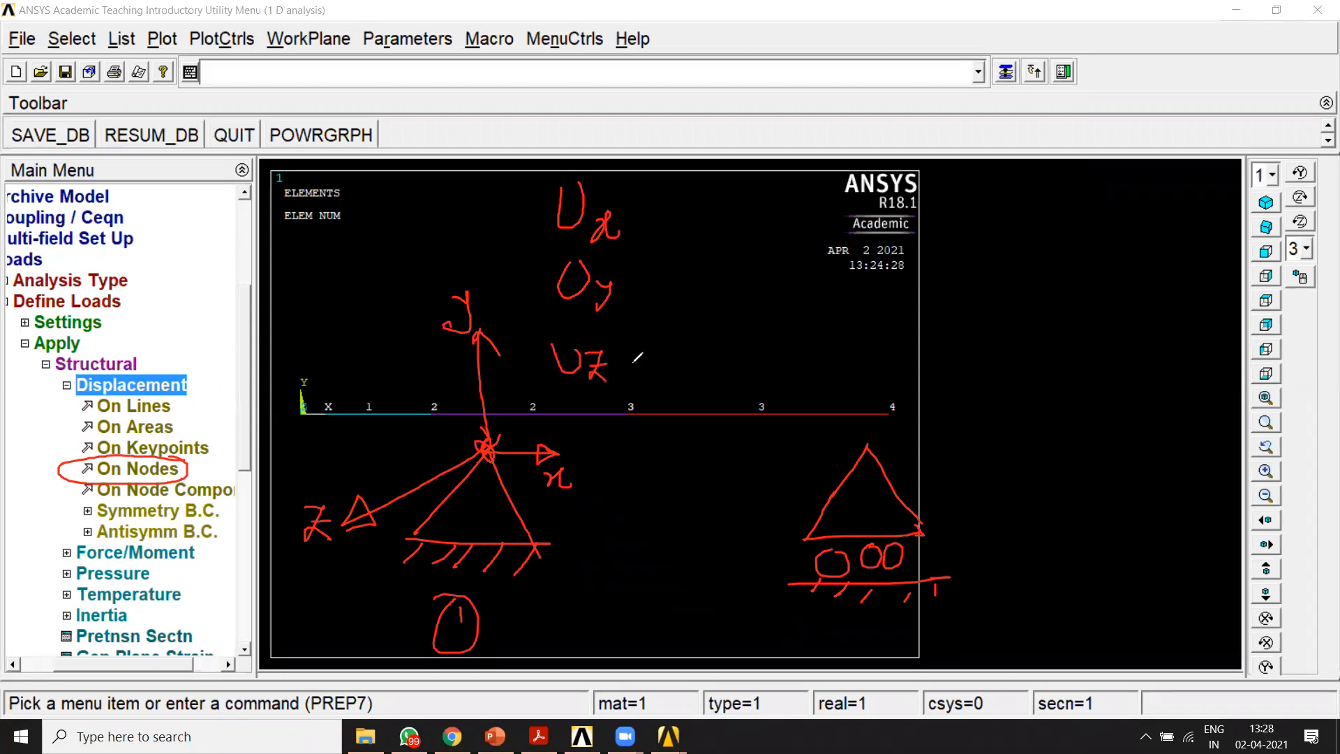
mouse_move(649, 204)
mouse_down()
mouse_move(672, 328)
mouse_move(660, 363)
mouse_up()
drag(690, 305, 713, 302)
mouse_move(699, 323)
mouse_down()
mouse_move(729, 316)
mouse_move(750, 285)
mouse_up()
click(747, 281)
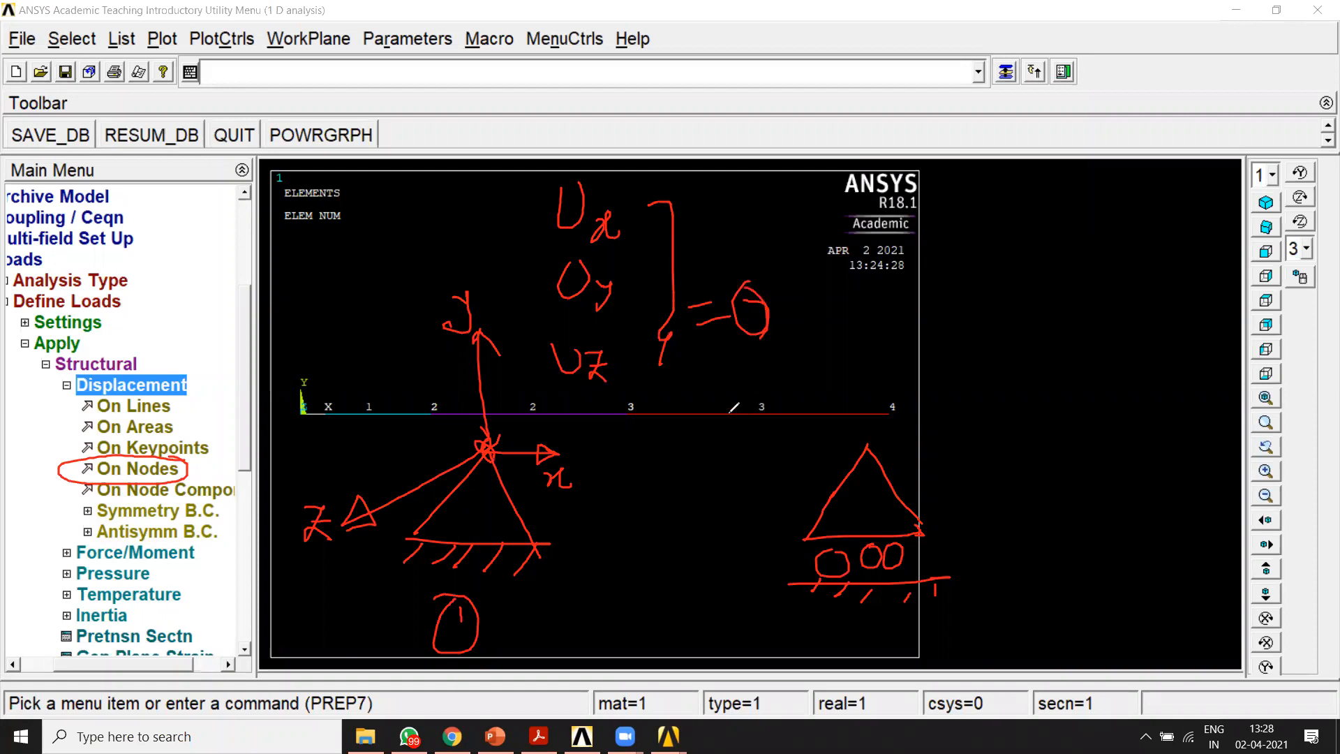
mouse_move(861, 616)
mouse_down()
mouse_move(890, 630)
mouse_move(832, 636)
mouse_move(878, 612)
mouse_up()
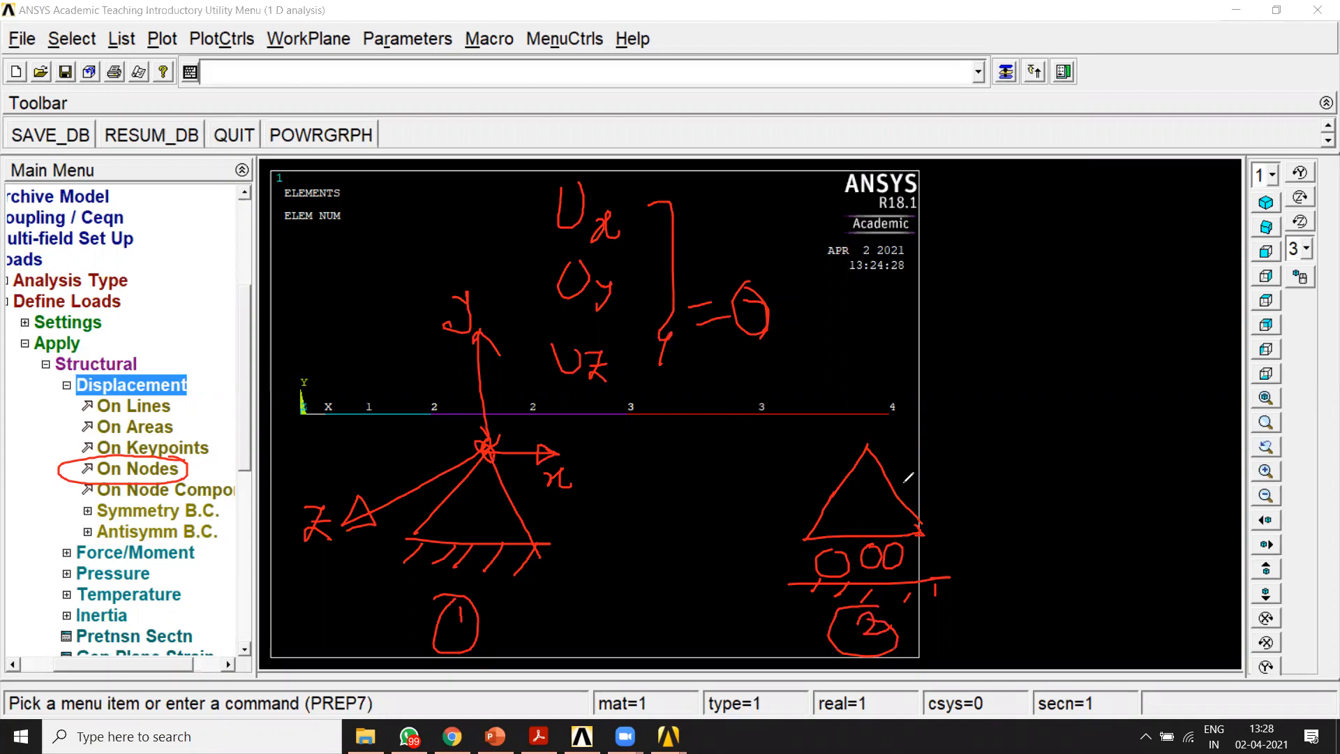
mouse_move(870, 447)
mouse_down()
mouse_move(954, 439)
mouse_move(939, 460)
mouse_move(981, 455)
mouse_move(1081, 407)
mouse_up()
mouse_move(874, 462)
mouse_down()
mouse_move(868, 363)
mouse_move(886, 372)
mouse_up()
mouse_move(842, 329)
mouse_down()
mouse_move(873, 353)
mouse_move(841, 370)
mouse_move(905, 390)
mouse_up()
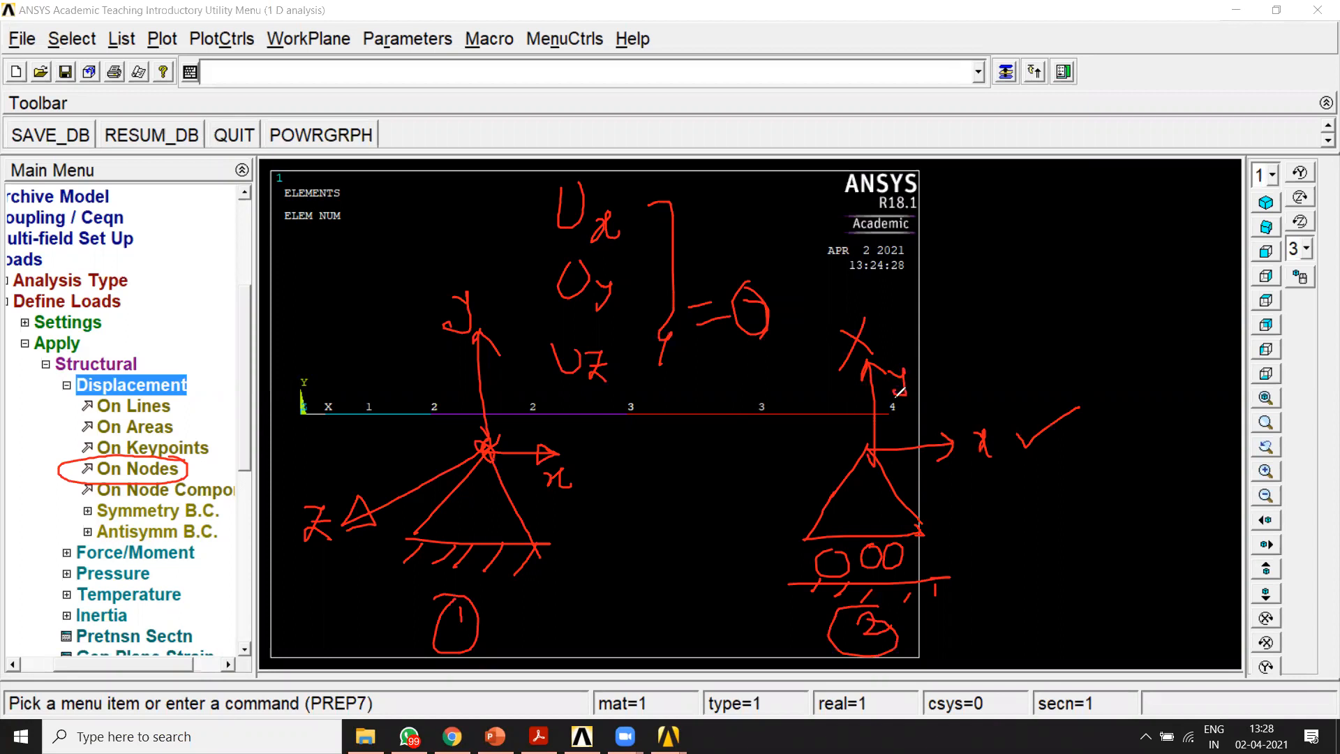
mouse_move(873, 452)
mouse_down()
mouse_move(731, 514)
mouse_move(744, 508)
mouse_move(708, 469)
mouse_move(698, 490)
mouse_up()
mouse_move(698, 490)
mouse_down()
mouse_move(716, 490)
mouse_move(712, 479)
mouse_up()
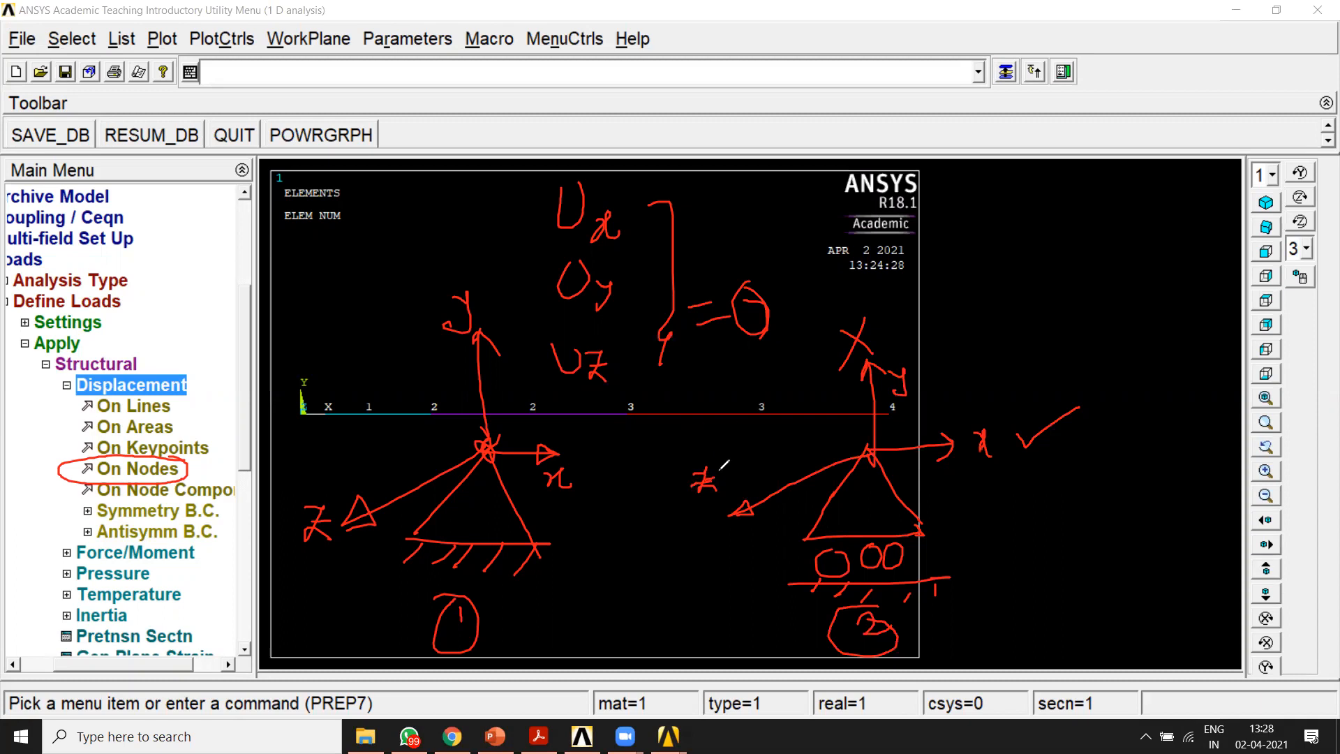
drag(658, 507, 688, 495)
mouse_move(858, 305)
mouse_down()
mouse_move(858, 474)
mouse_move(868, 444)
mouse_up()
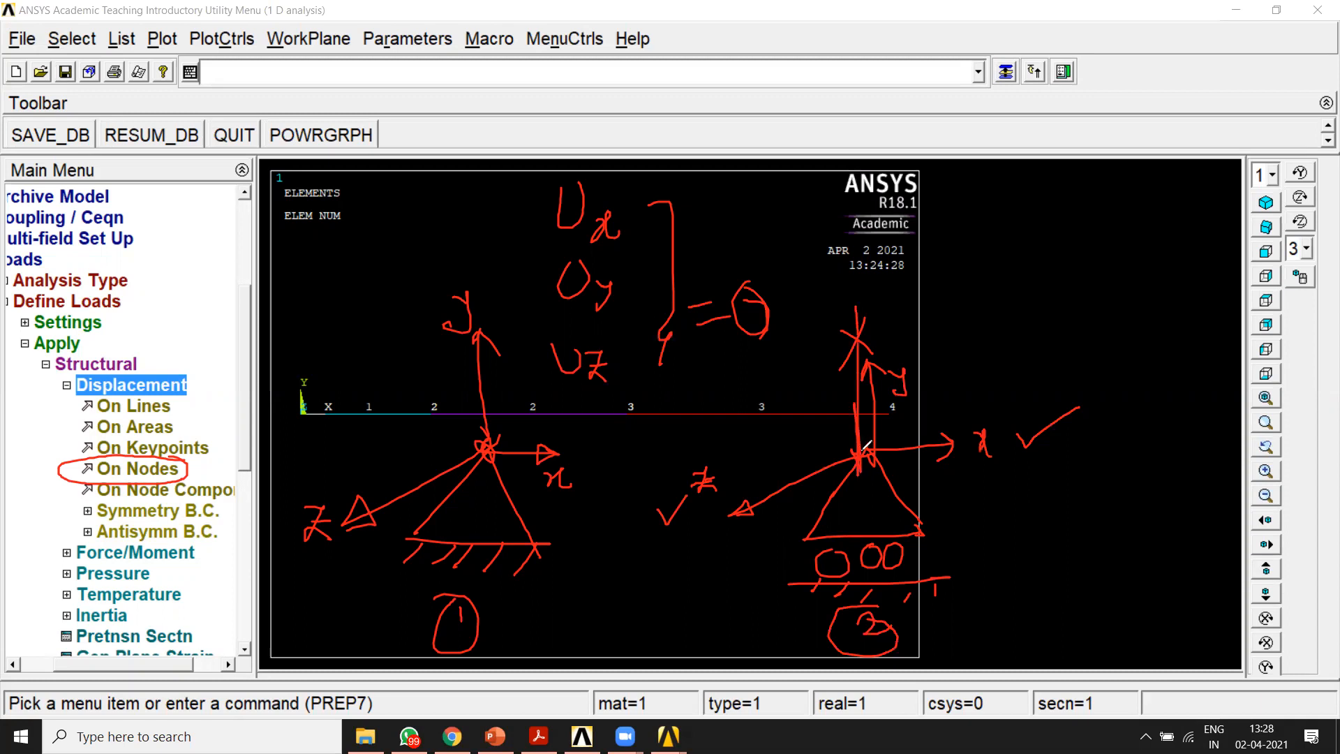
mouse_move(879, 360)
mouse_down()
mouse_move(1018, 436)
mouse_move(908, 445)
mouse_up()
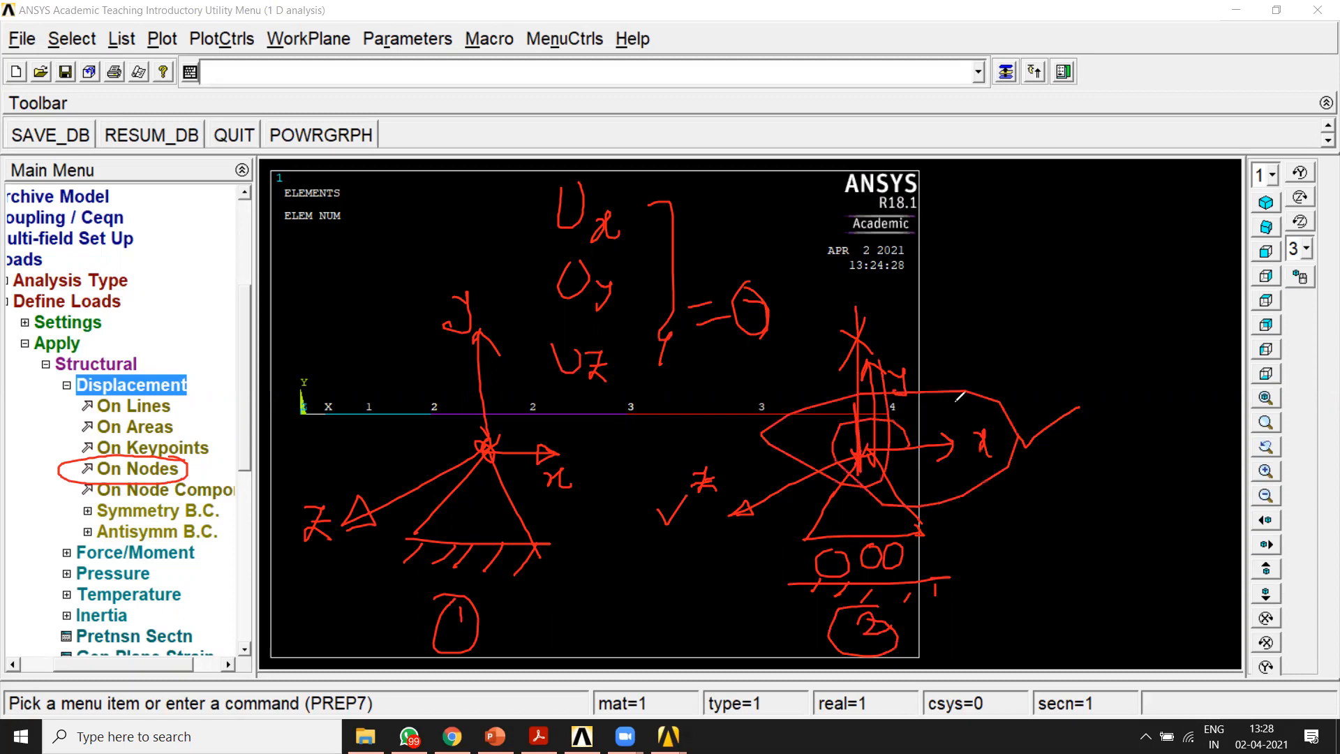
mouse_move(961, 192)
mouse_down()
mouse_move(973, 234)
mouse_move(990, 193)
mouse_move(1025, 241)
mouse_move(1024, 264)
mouse_up()
mouse_move(1042, 197)
mouse_down()
mouse_move(1078, 202)
mouse_move(1107, 182)
mouse_up()
drag(1046, 212, 1066, 208)
drag(1041, 199, 1064, 196)
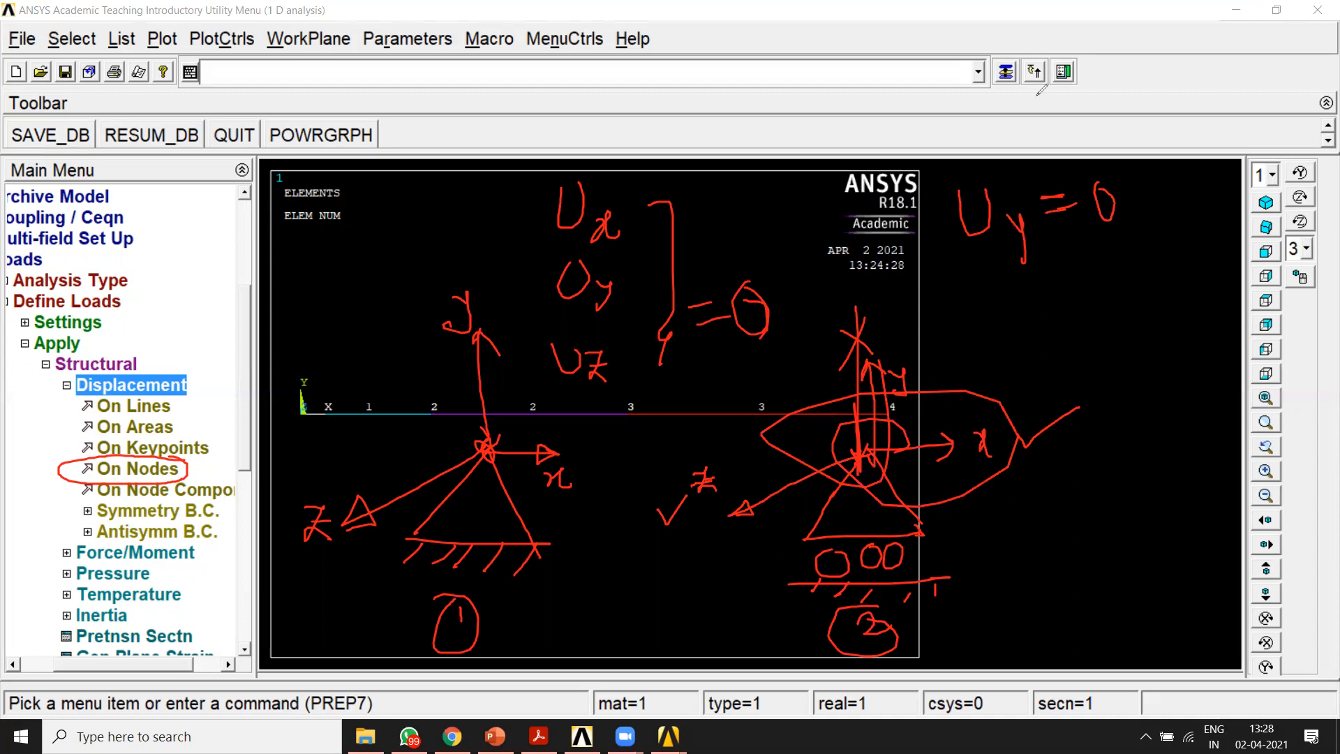
click(885, 129)
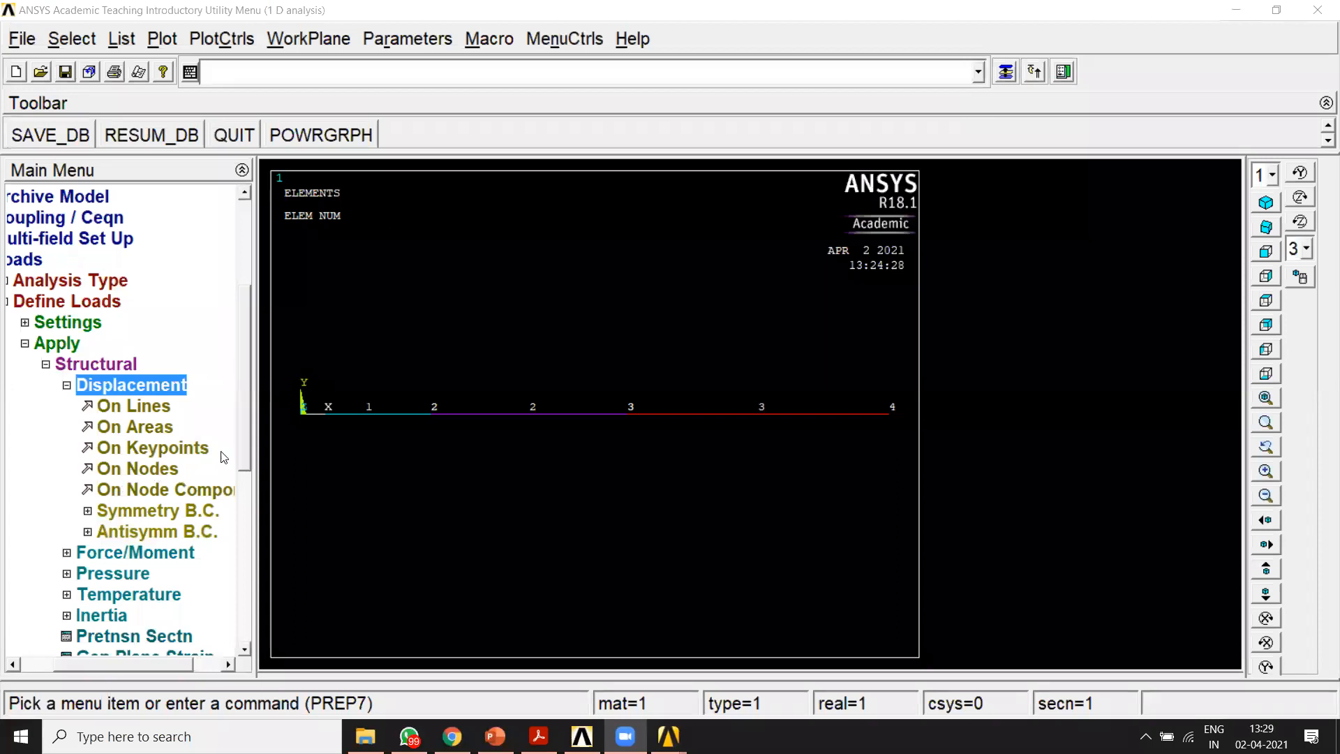
drag(307, 393, 286, 446)
mouse_move(303, 414)
mouse_down()
mouse_move(327, 455)
mouse_move(261, 457)
mouse_move(273, 463)
mouse_up()
mouse_move(273, 464)
mouse_down()
mouse_move(344, 453)
mouse_move(295, 470)
mouse_up()
drag(314, 458, 331, 466)
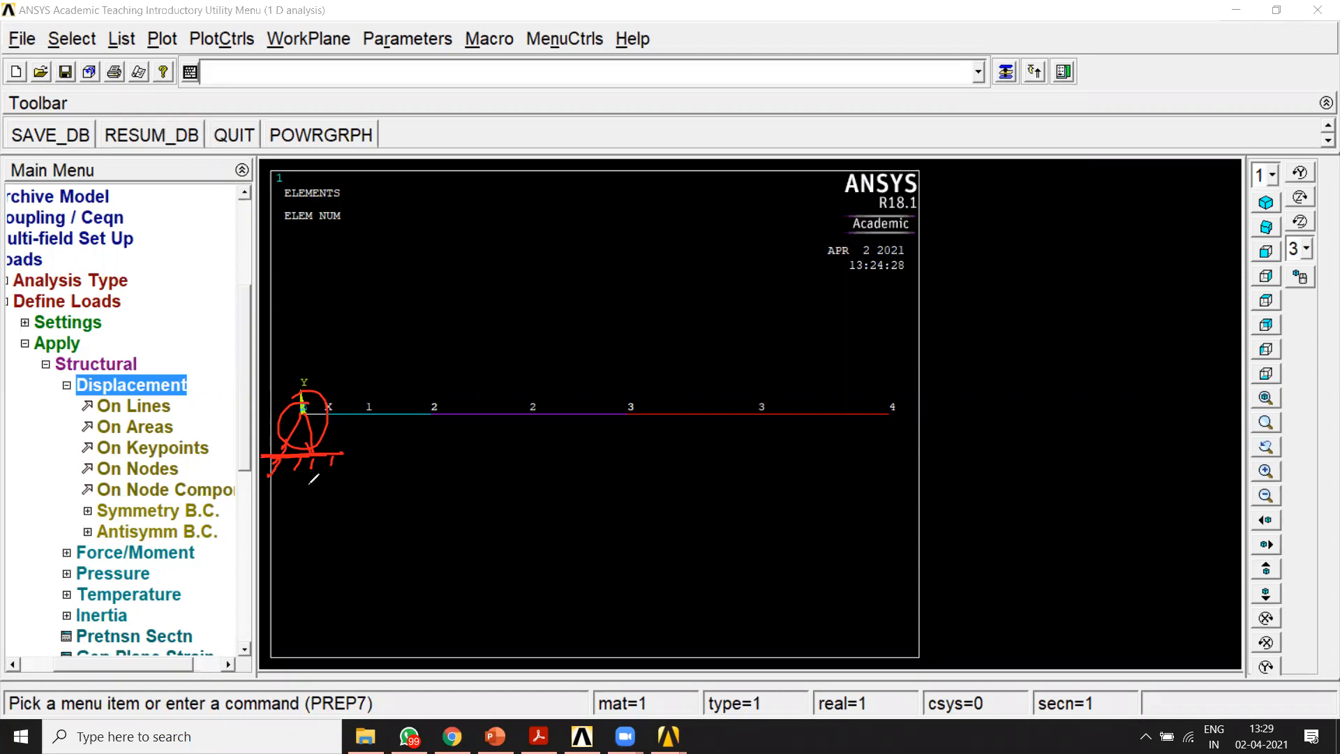
Step: Select node 1 at the origin end of the bar for a displacement constraint on nodes
click(882, 134)
click(944, 133)
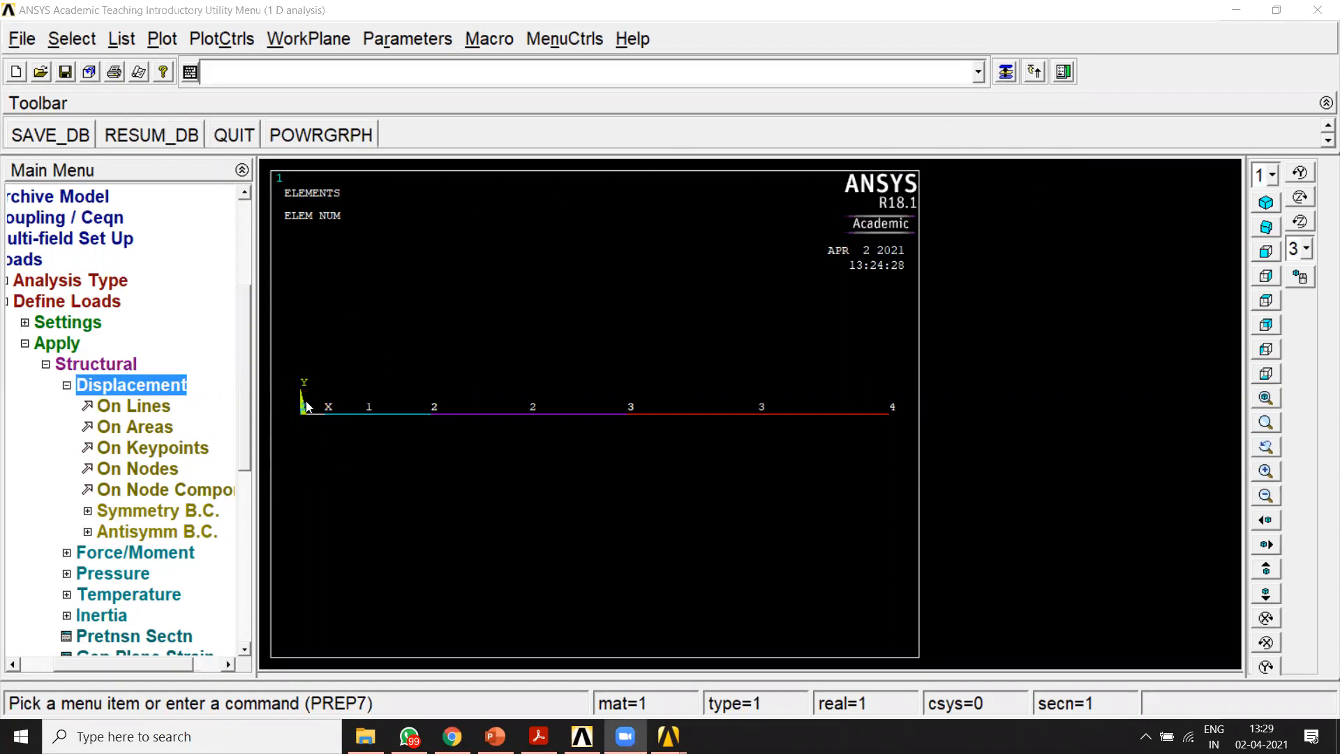
click(159, 468)
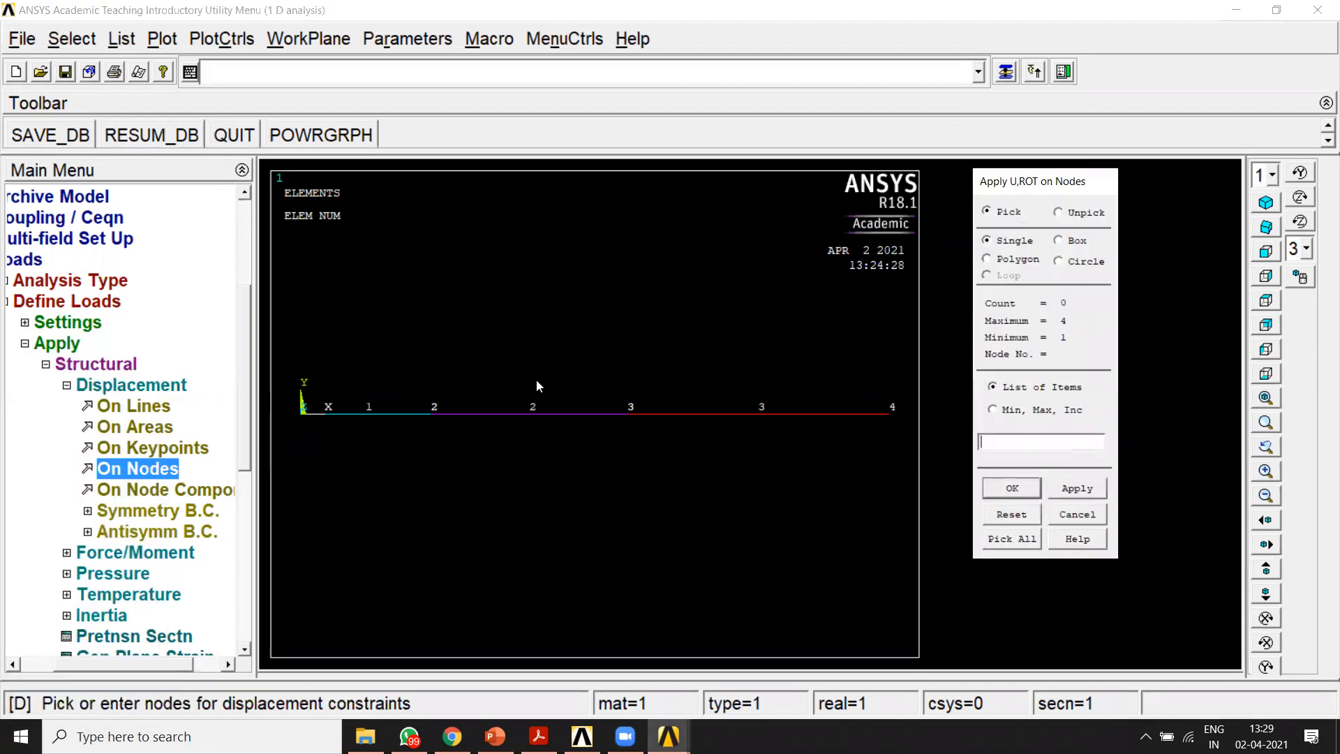
click(301, 427)
click(1000, 489)
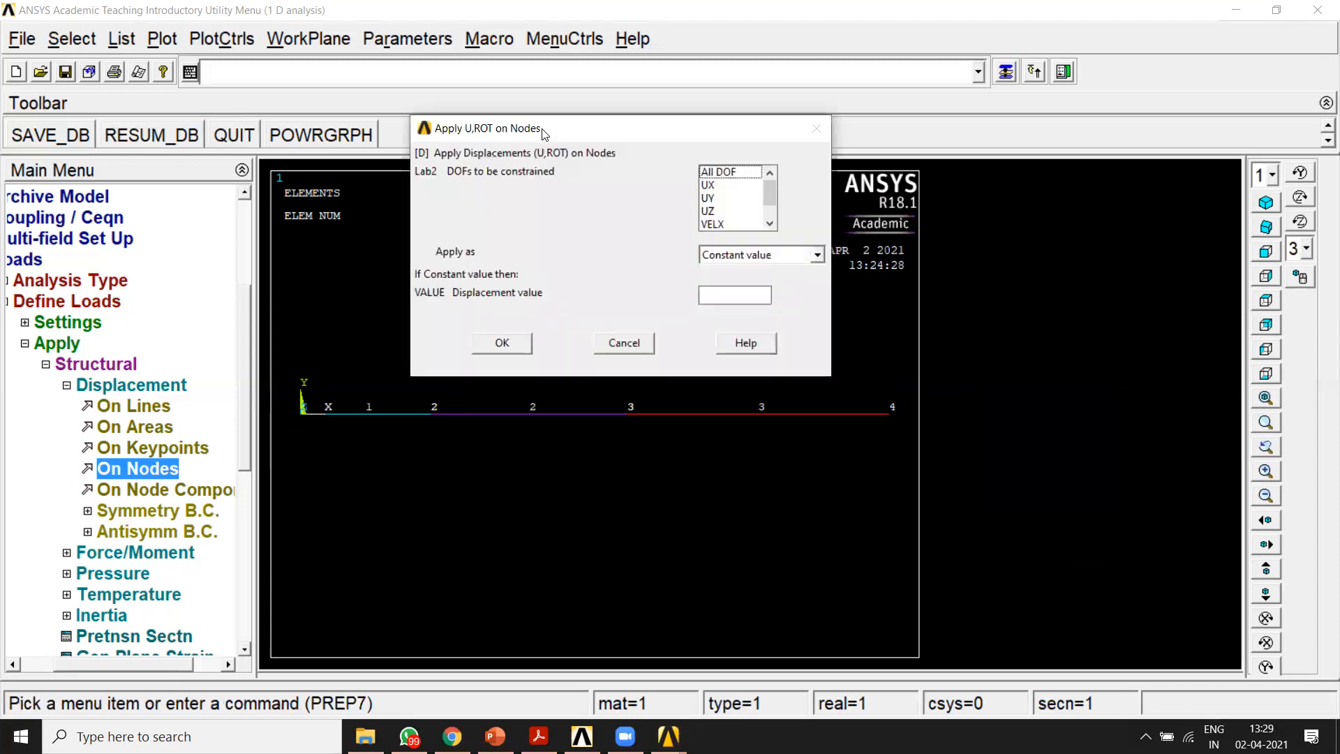
Step: Constrain all DOF at the selected node with a constant displacement value of 0
click(828, 94)
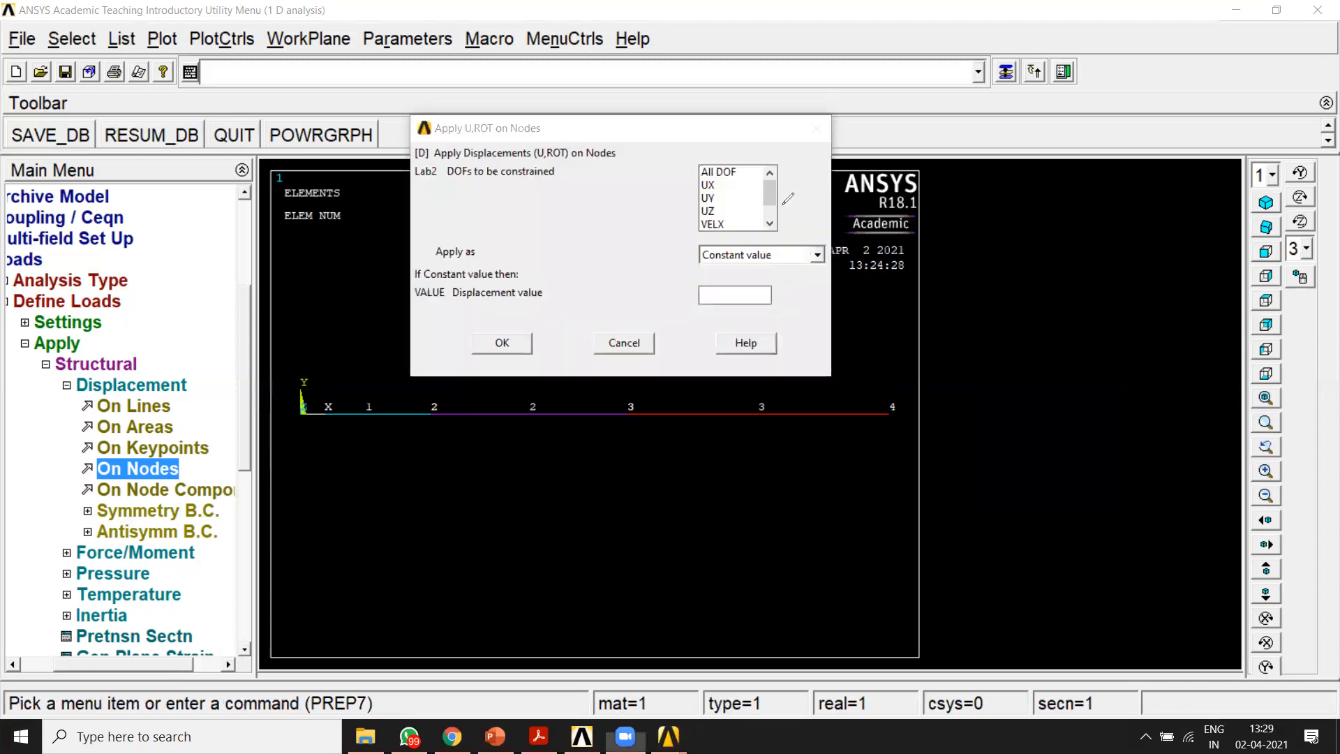
mouse_move(442, 159)
mouse_down()
mouse_move(786, 147)
mouse_move(782, 232)
mouse_move(439, 238)
mouse_move(437, 164)
mouse_up()
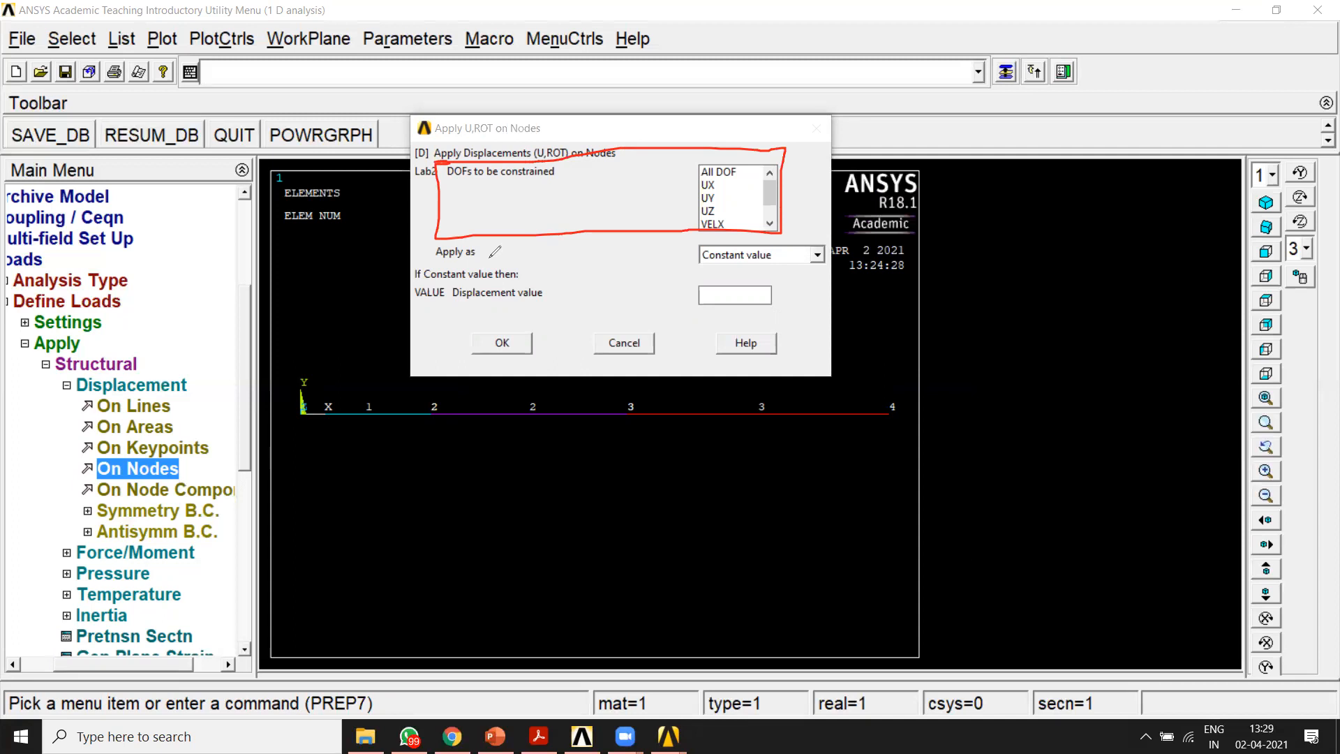
mouse_move(746, 159)
mouse_down()
mouse_move(700, 183)
mouse_move(741, 150)
mouse_up()
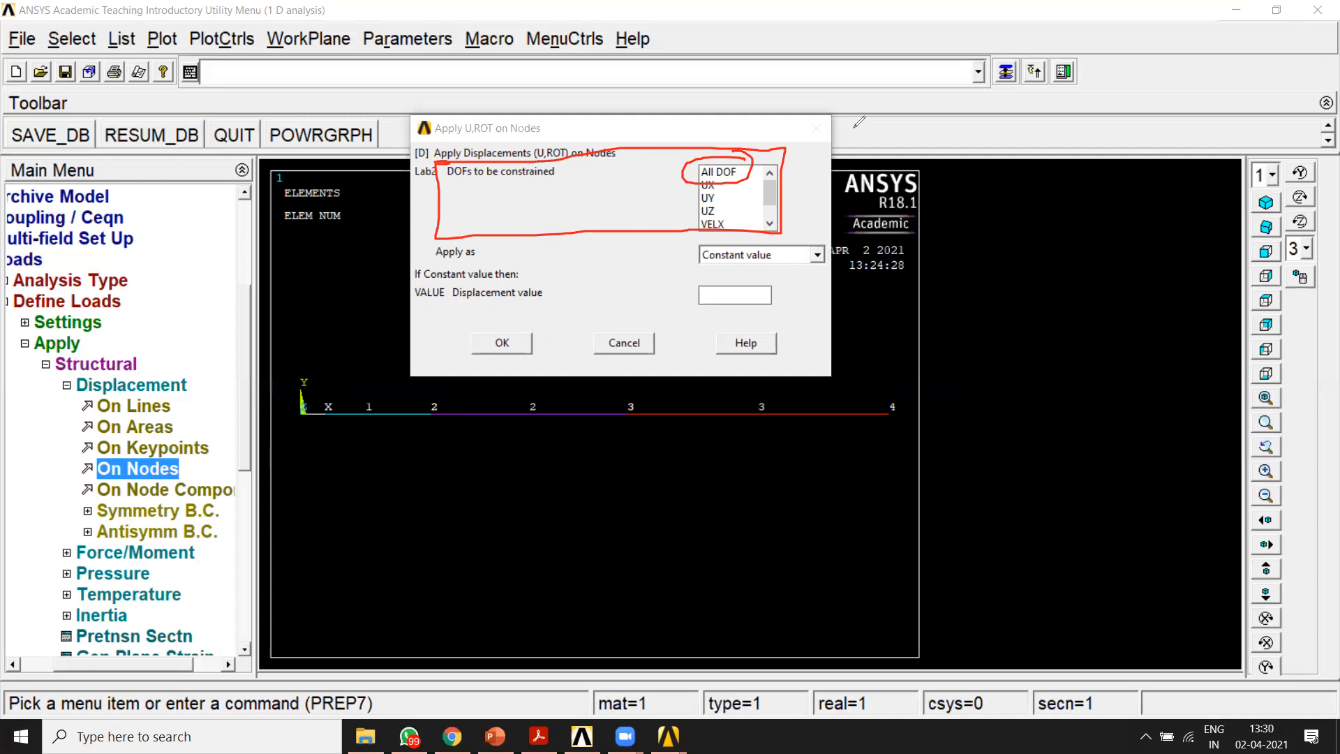
click(881, 139)
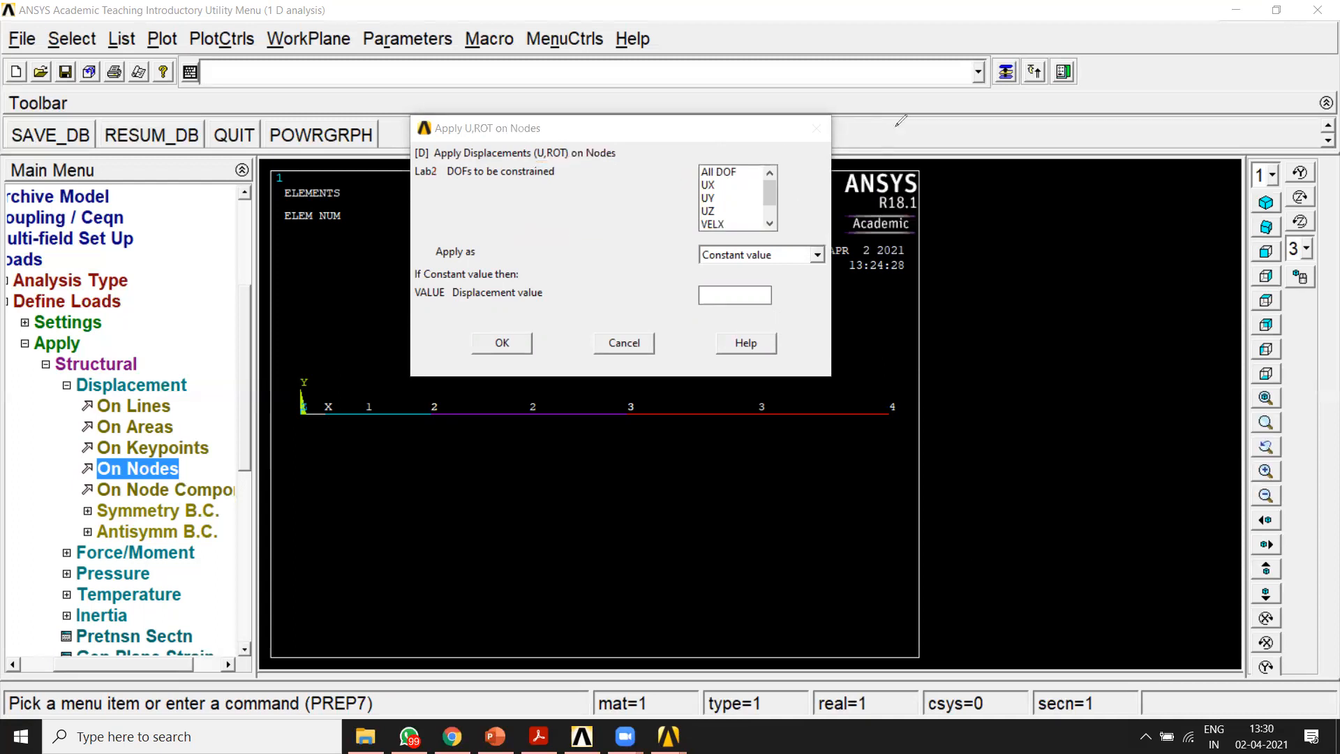
click(717, 172)
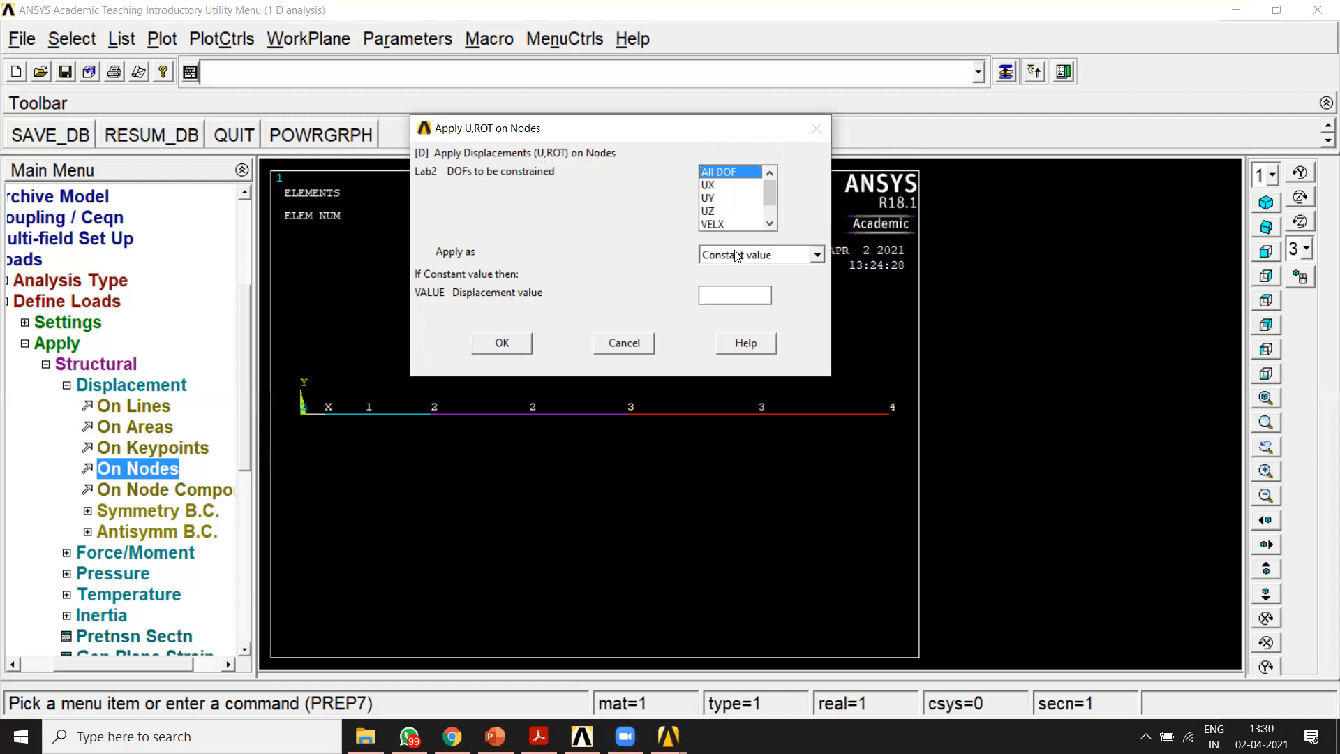
click(816, 256)
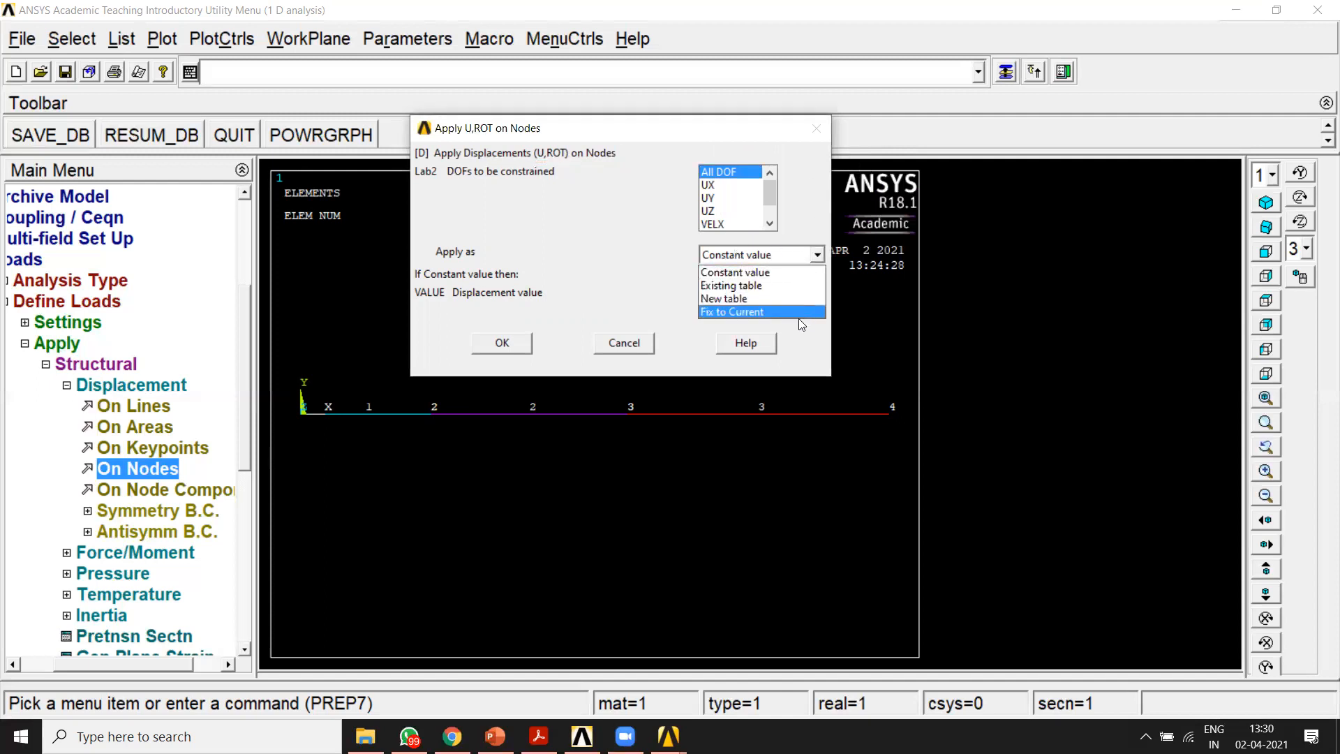
click(782, 272)
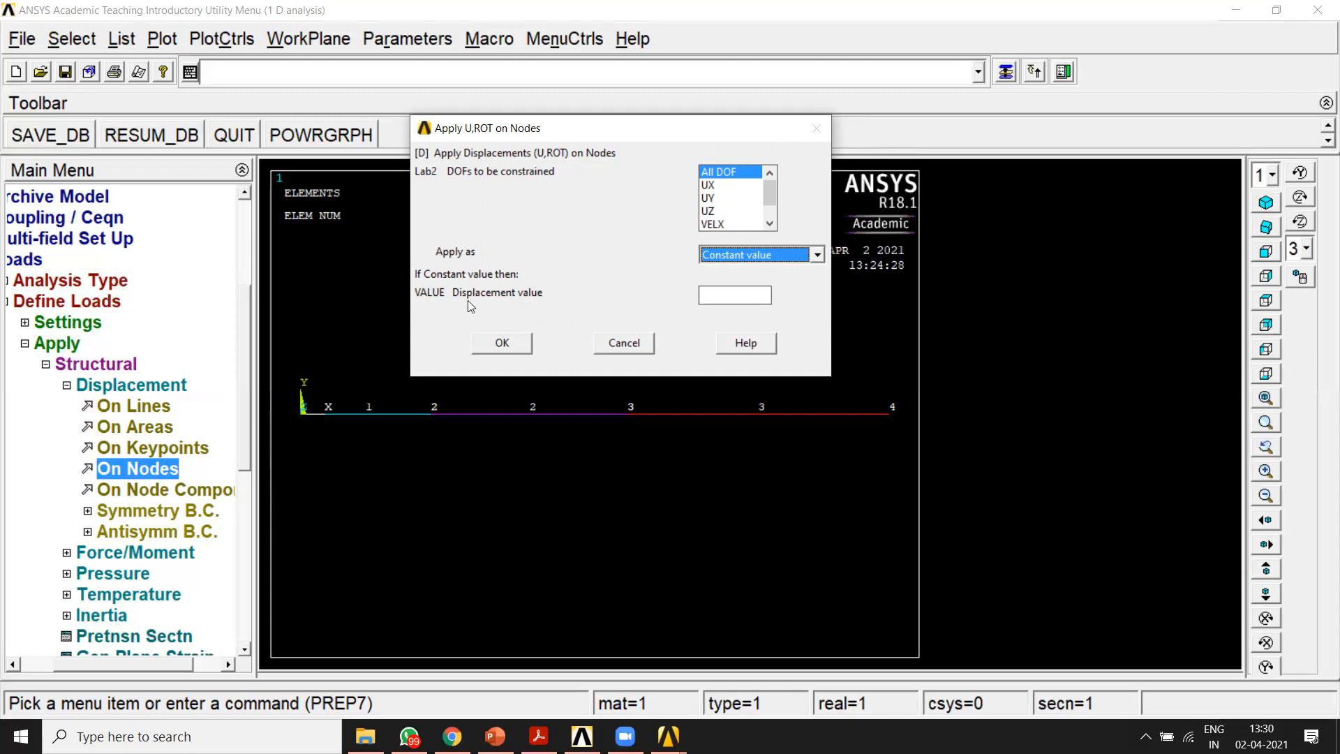
click(722, 295)
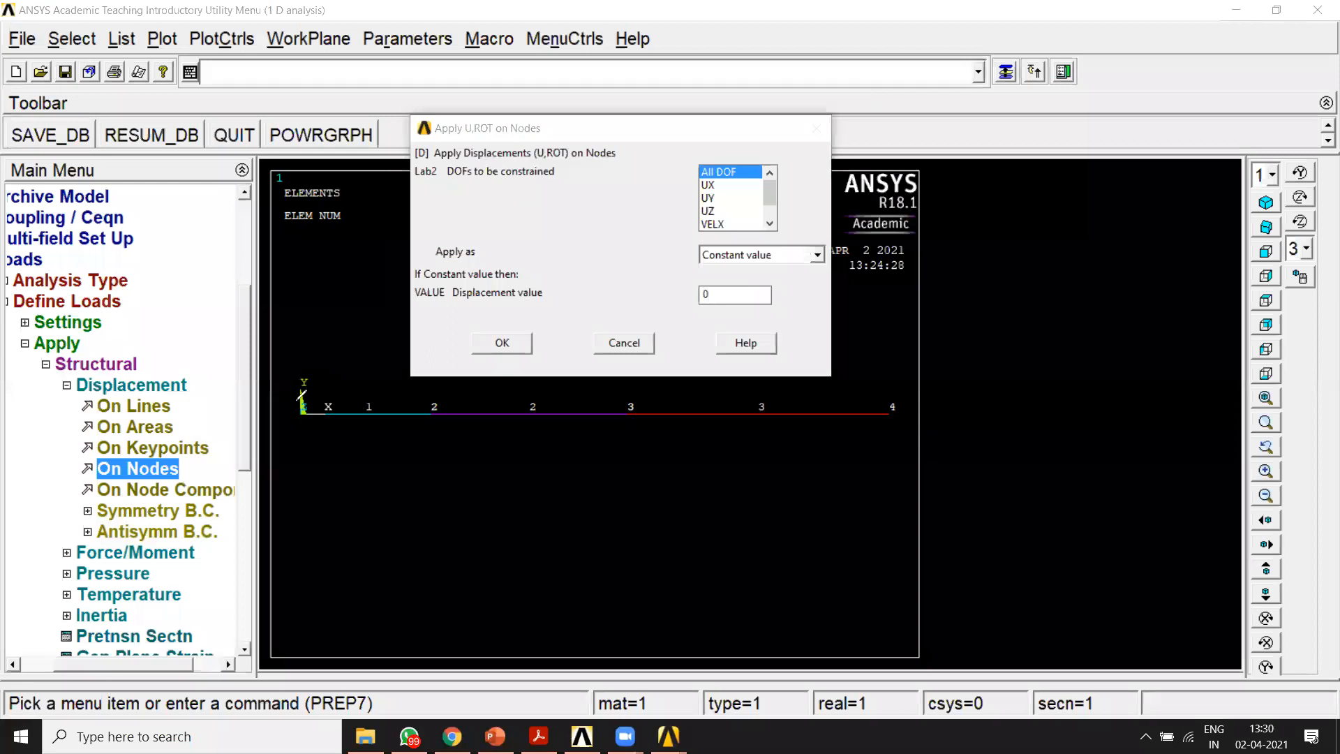
mouse_move(302, 388)
mouse_down()
mouse_move(293, 450)
mouse_move(304, 381)
mouse_up()
drag(724, 273, 694, 312)
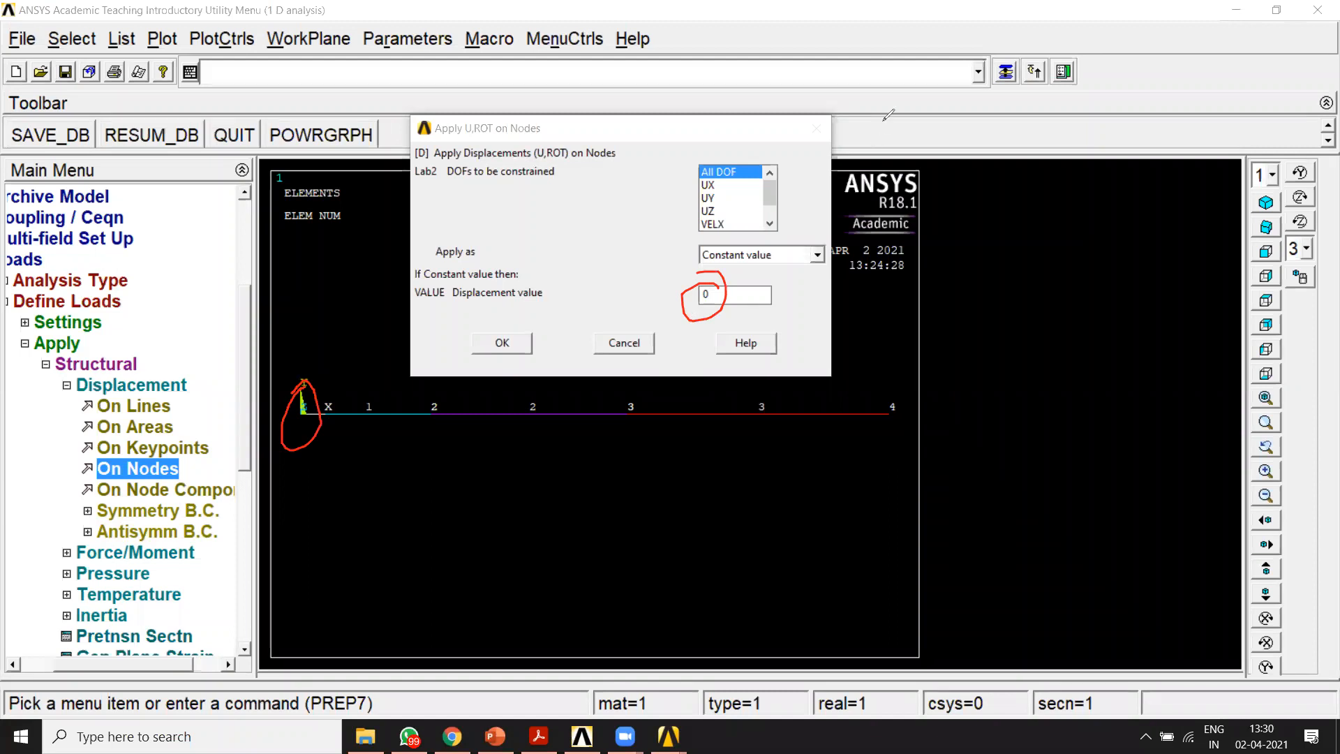
click(917, 122)
click(969, 93)
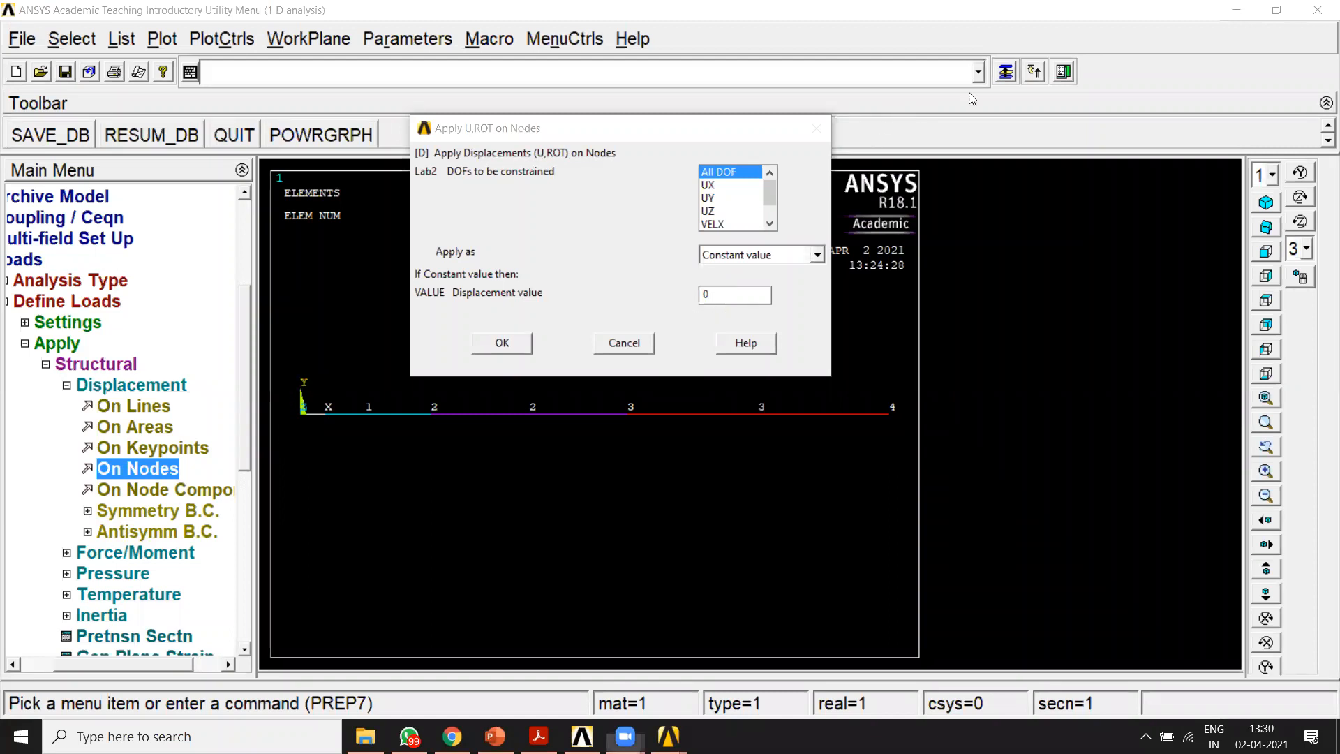
click(501, 343)
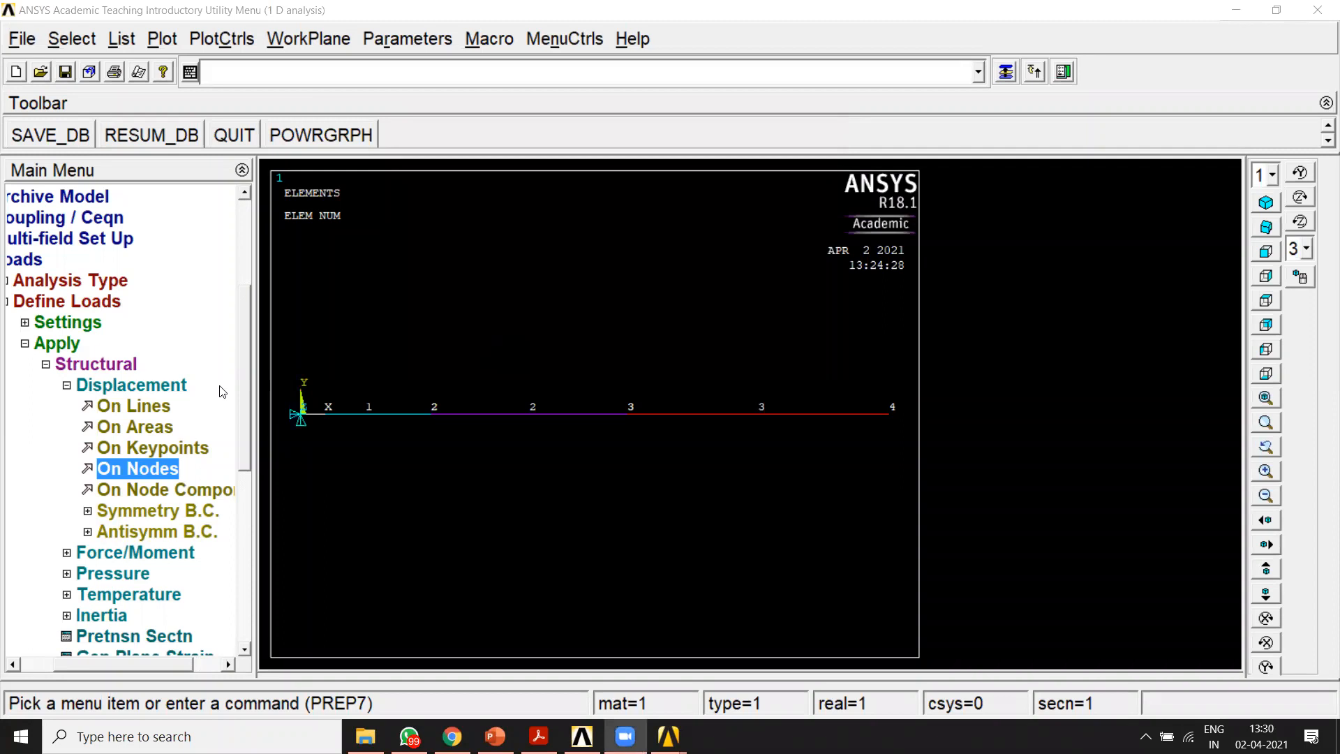
mouse_move(328, 376)
mouse_down()
mouse_move(268, 419)
mouse_move(324, 368)
mouse_up()
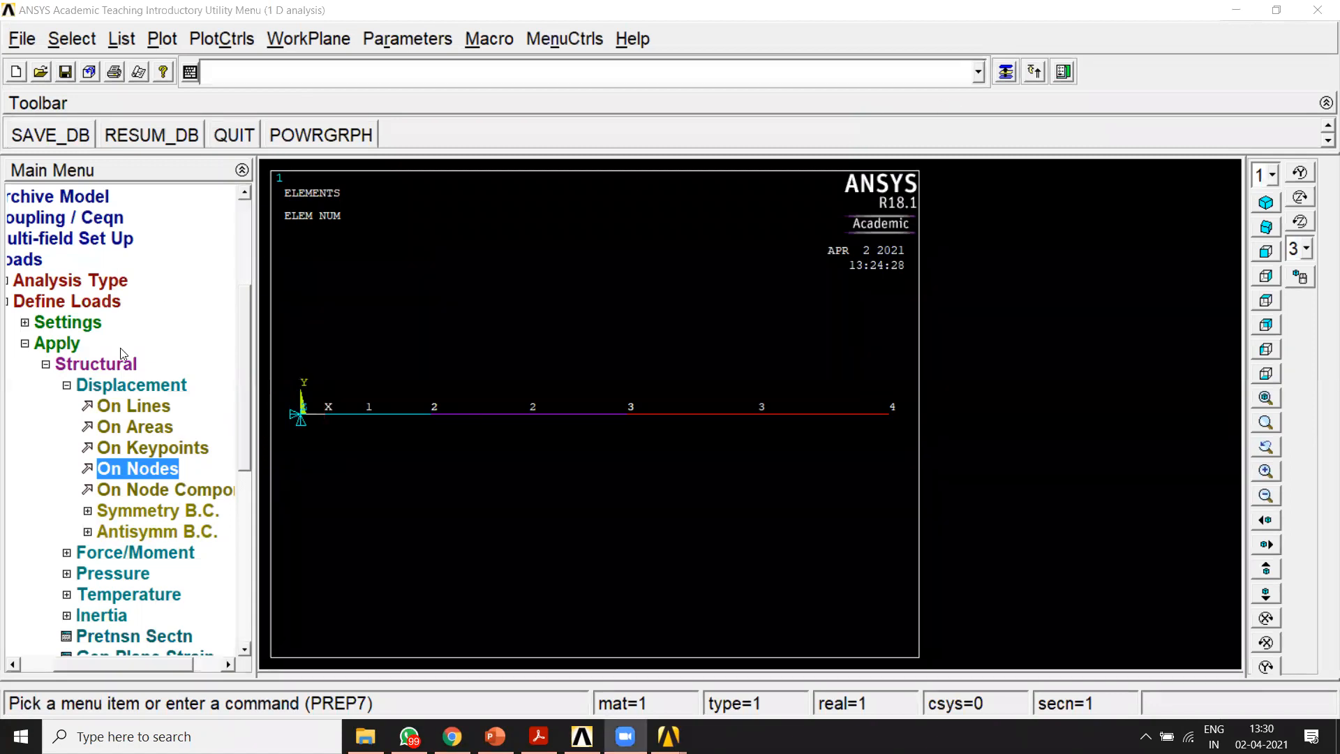
Step: Collapse the displacement options and open the structural force/moment load options
click(66, 386)
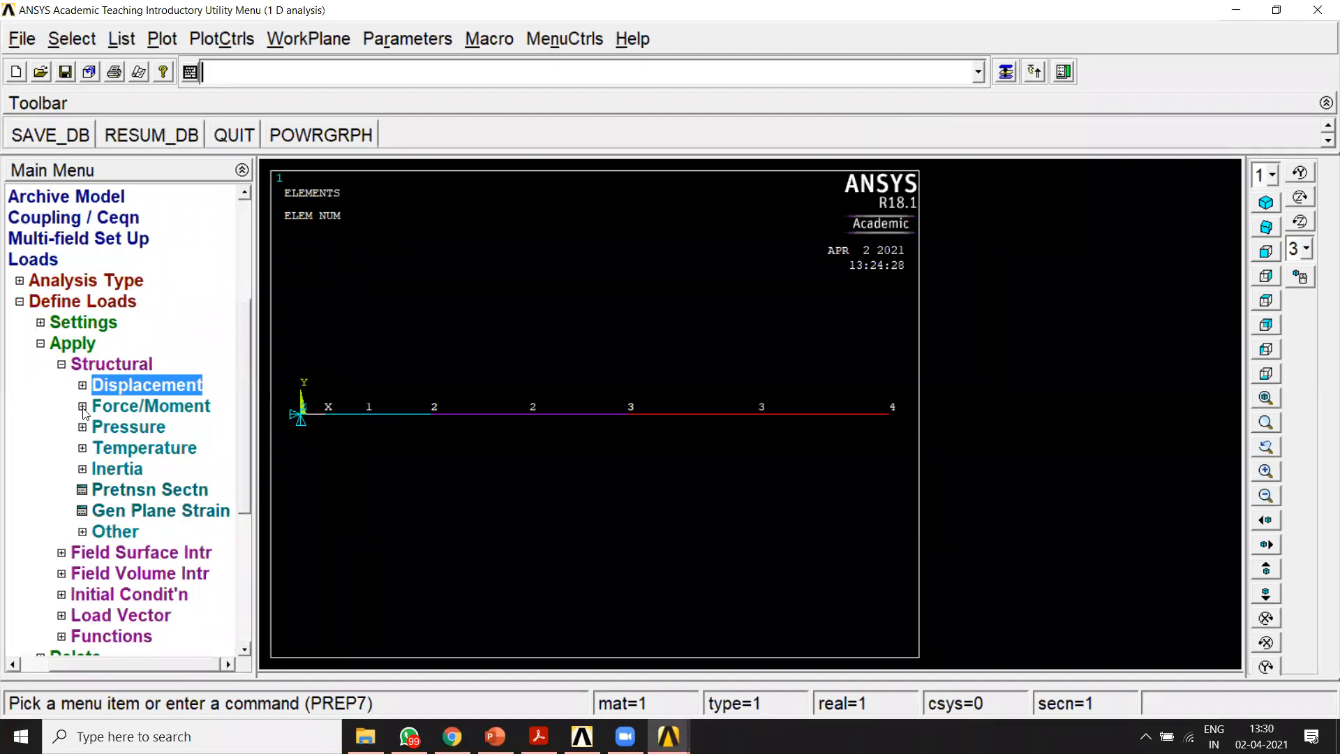
click(82, 406)
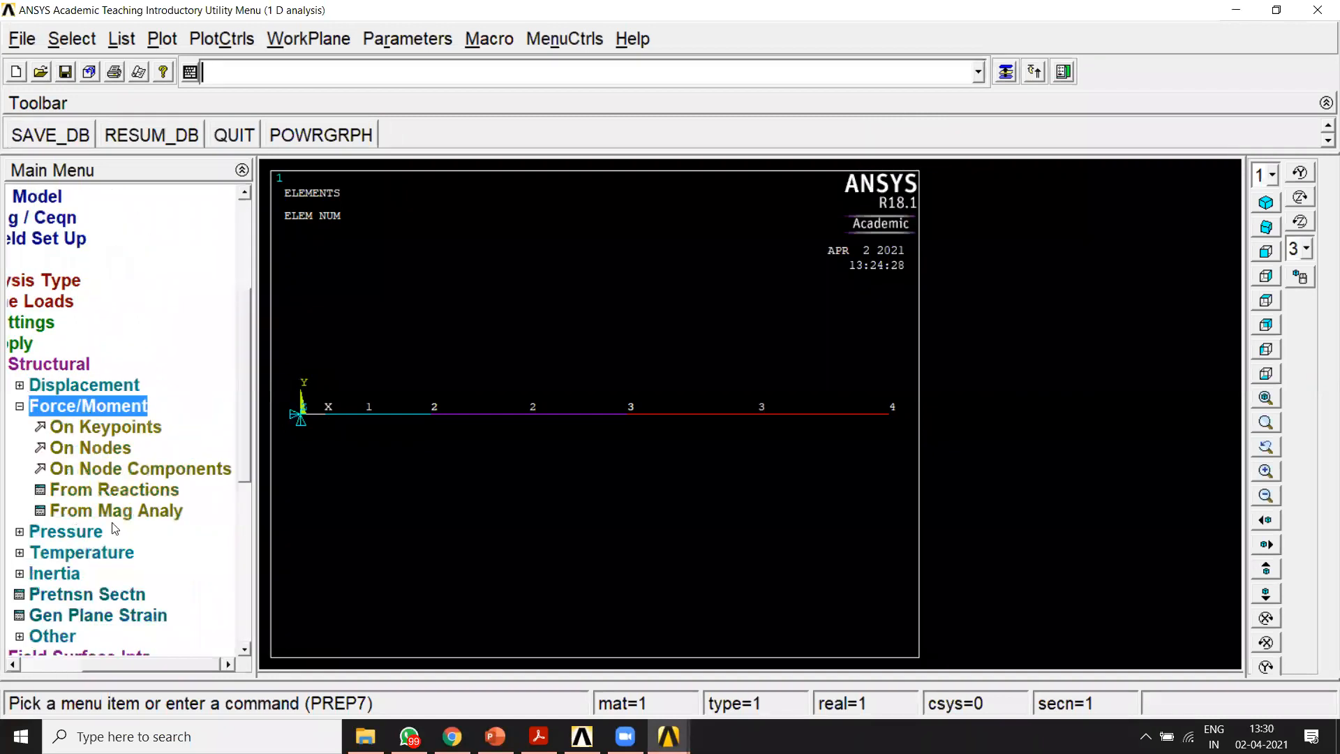
drag(156, 659, 118, 658)
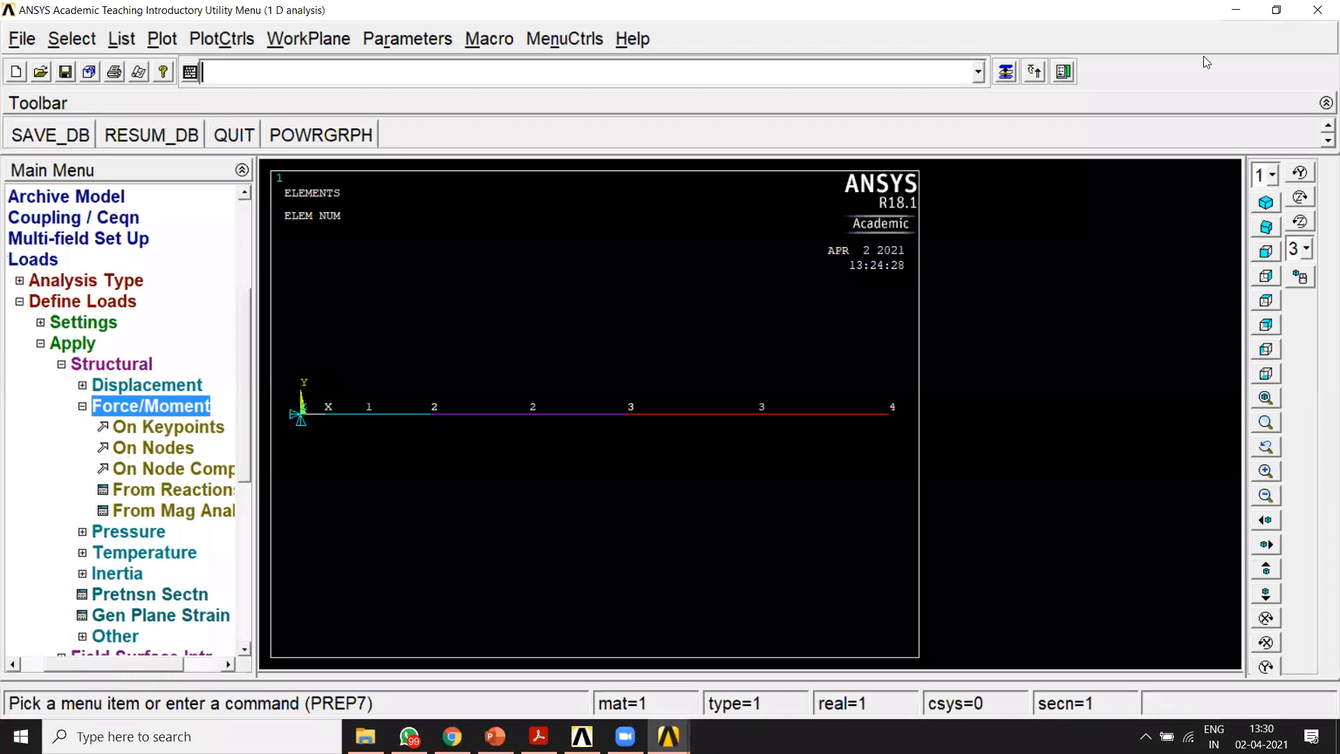
Step: Switch to the PowerPoint problem slide and examine the magnitude, direction and location of the forces on the stepped bar
click(496, 737)
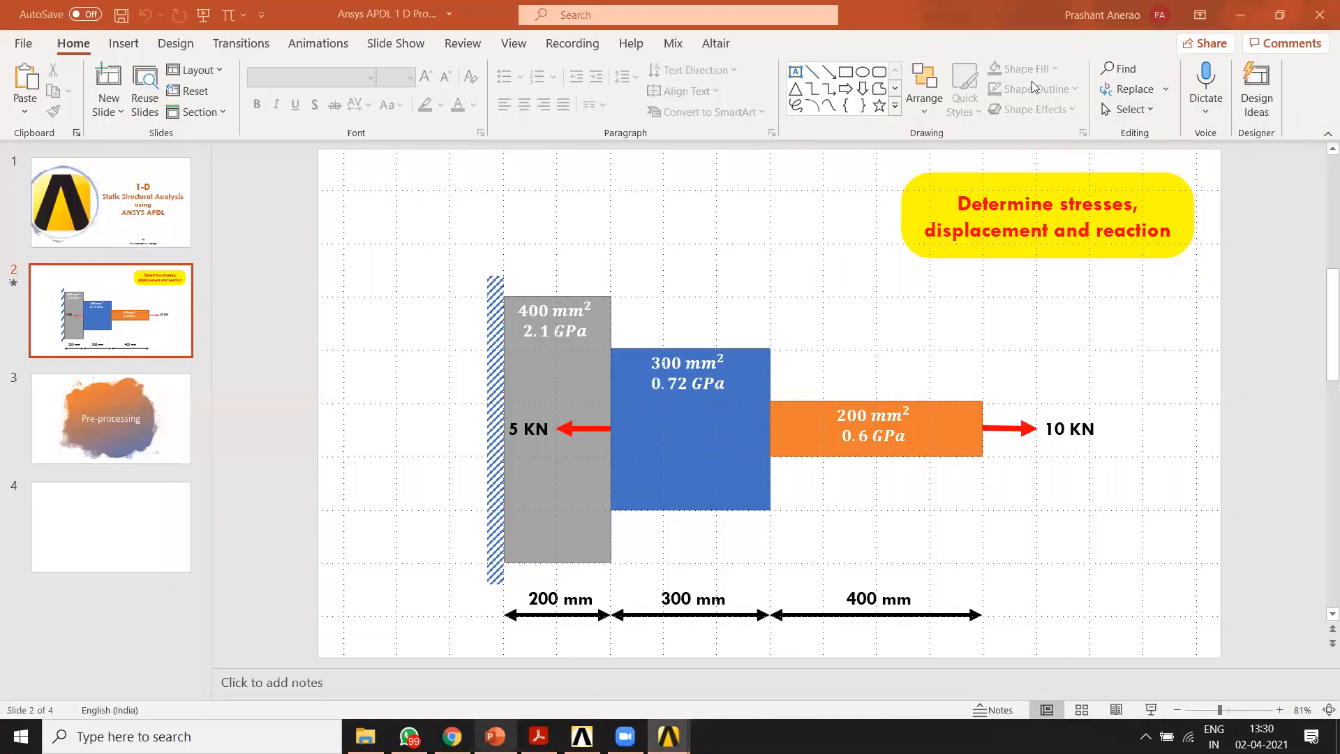
mouse_move(1008, 406)
mouse_down()
mouse_move(951, 434)
mouse_move(1053, 450)
mouse_move(953, 390)
mouse_up()
drag(977, 483, 999, 545)
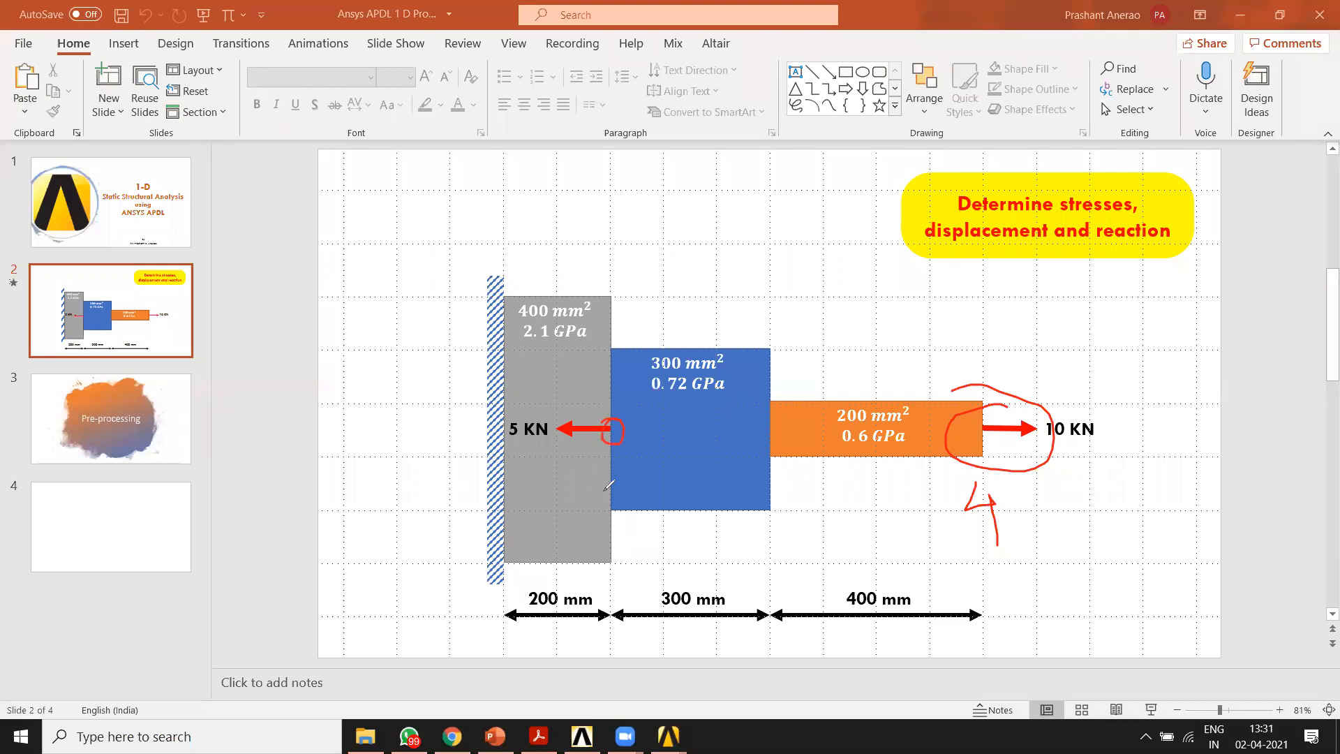
drag(606, 483, 601, 509)
drag(987, 423, 986, 425)
mouse_move(1036, 519)
mouse_down()
mouse_move(1125, 519)
mouse_move(1108, 535)
mouse_move(1171, 495)
mouse_move(1153, 518)
mouse_up()
mouse_move(1180, 483)
mouse_down()
mouse_move(1208, 510)
mouse_move(1185, 508)
mouse_up()
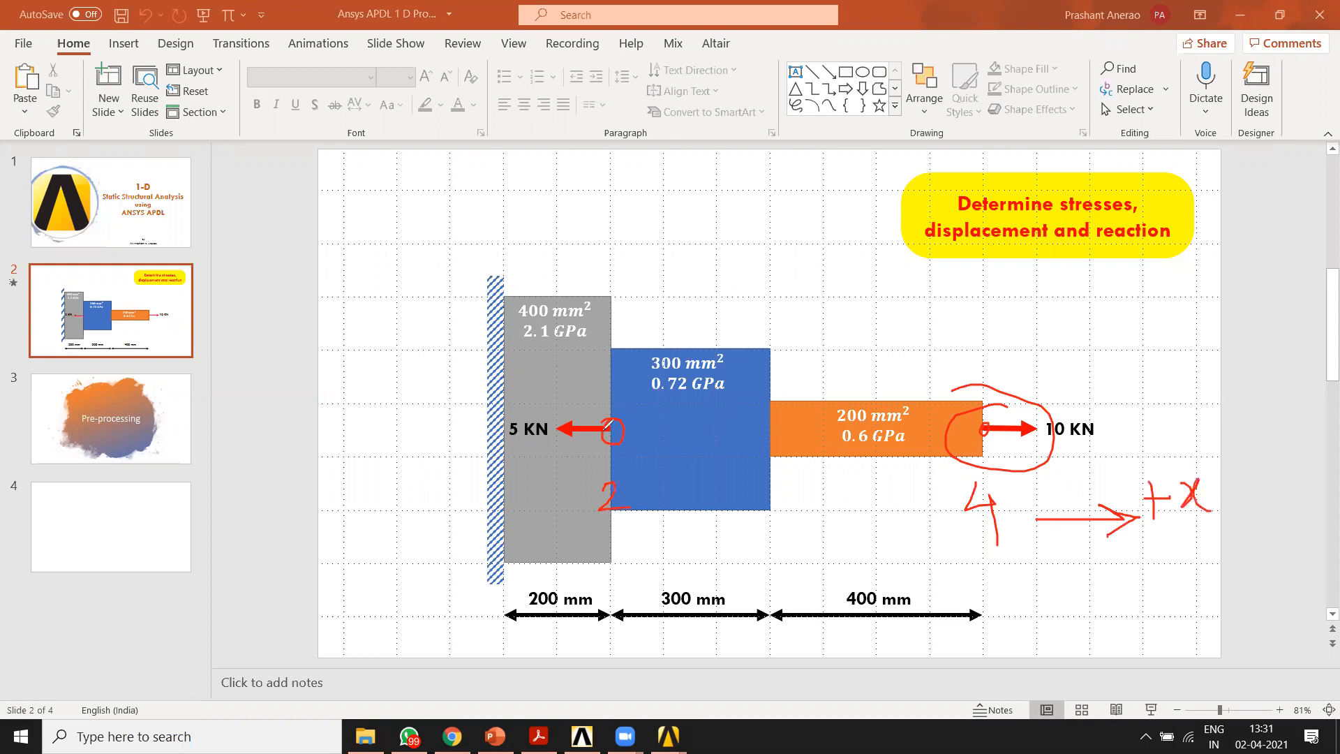
drag(509, 509, 562, 514)
click(1097, 406)
mouse_move(1096, 403)
mouse_down()
mouse_move(1079, 465)
mouse_move(1106, 405)
mouse_move(1038, 445)
mouse_move(1091, 453)
mouse_up()
mouse_move(497, 447)
mouse_down()
mouse_move(584, 453)
mouse_move(526, 456)
mouse_up()
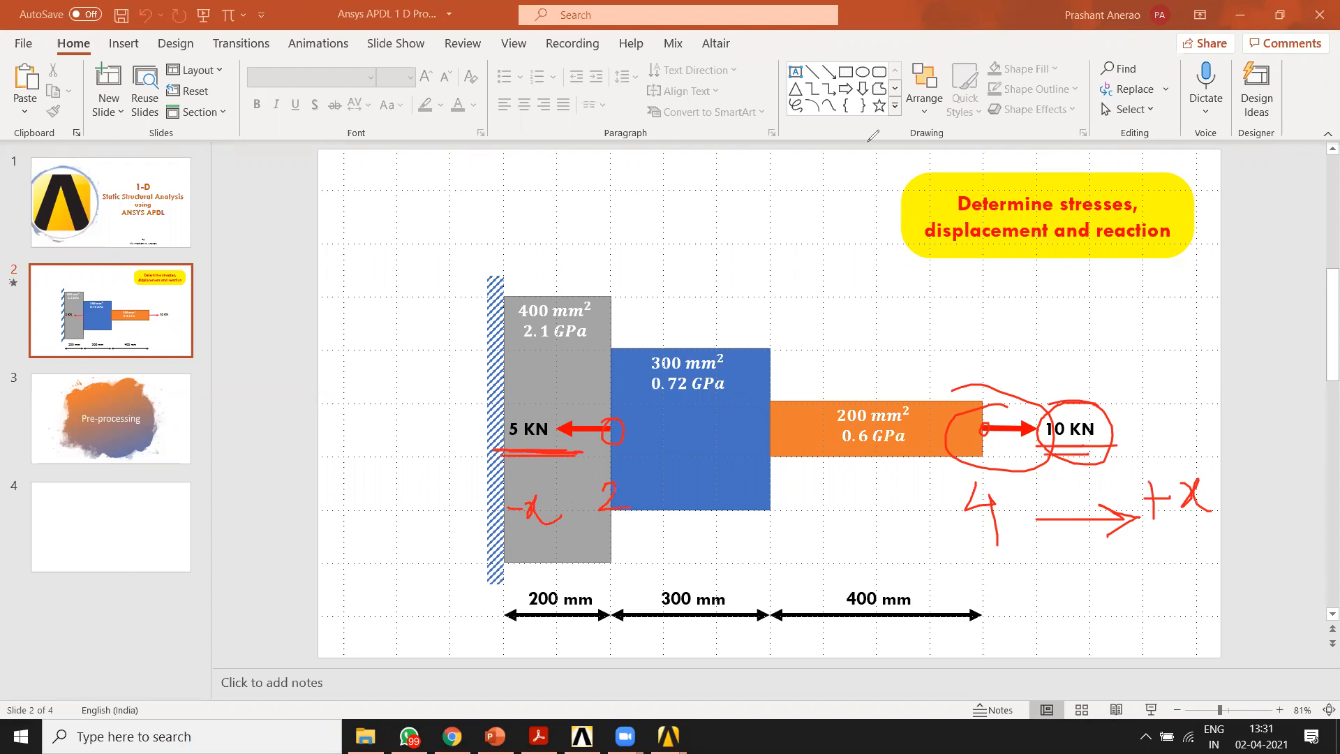
click(934, 113)
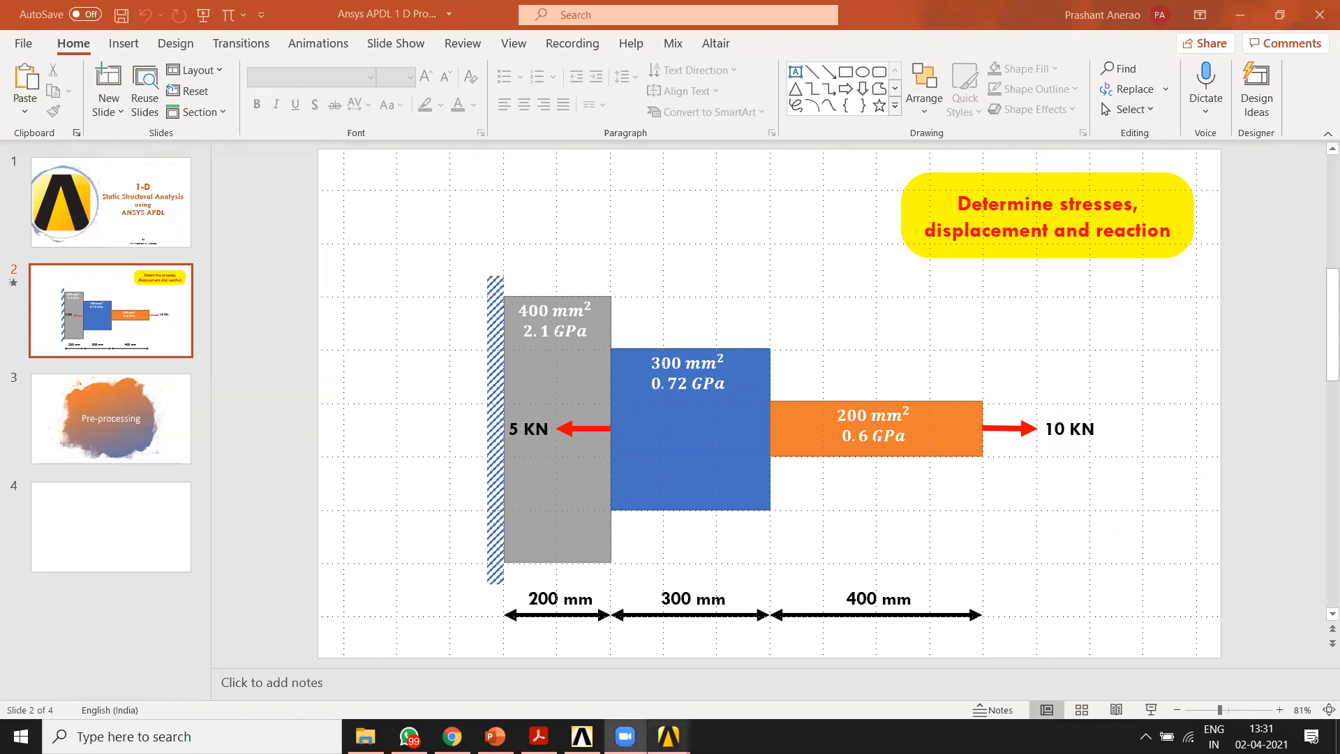
Step: Return to ANSYS and select node 4 at the free end of the bar for a nodal force
click(670, 735)
click(754, 666)
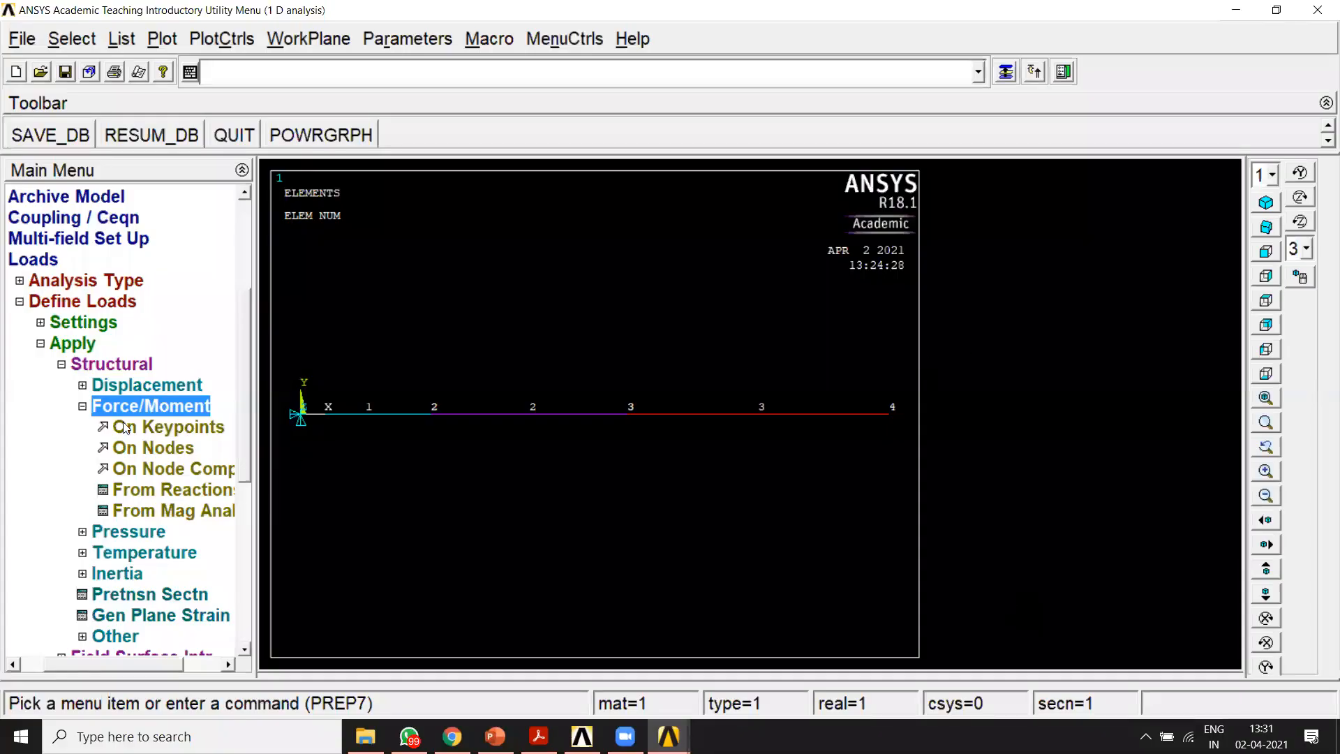
click(149, 448)
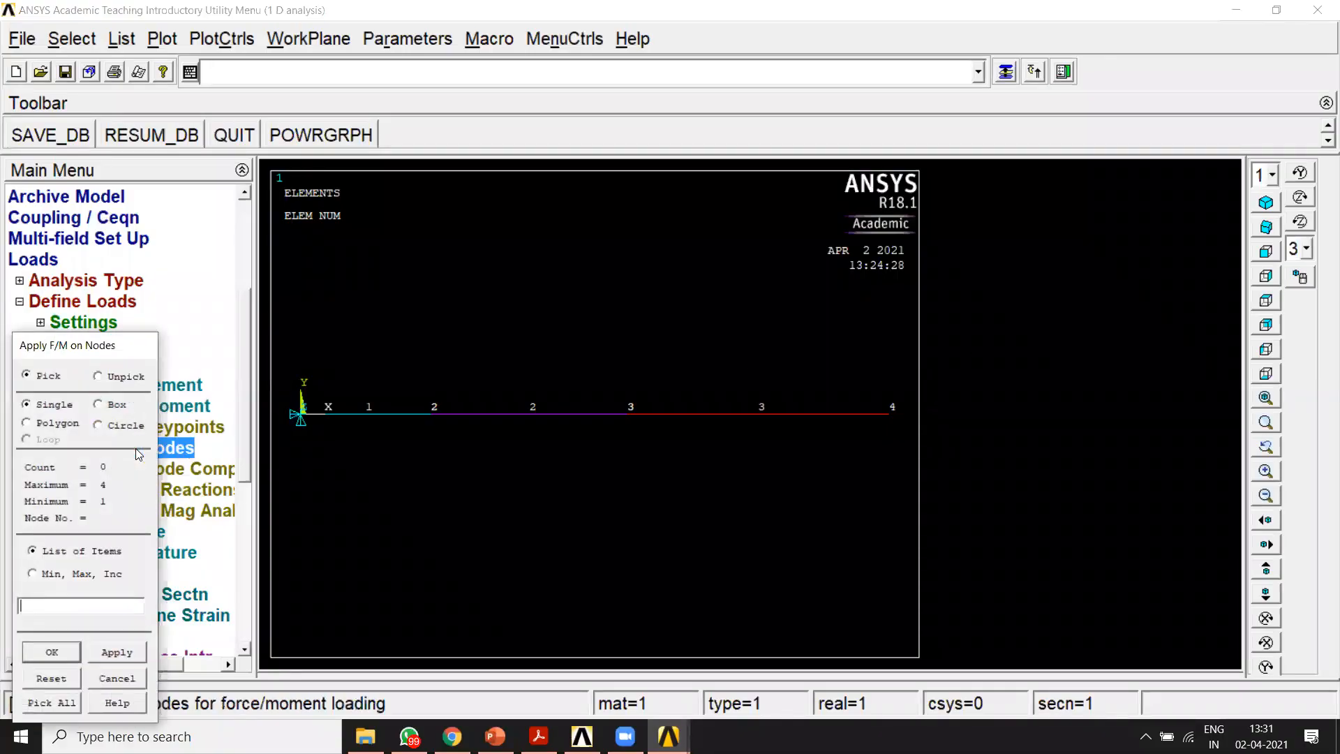
click(889, 422)
click(52, 654)
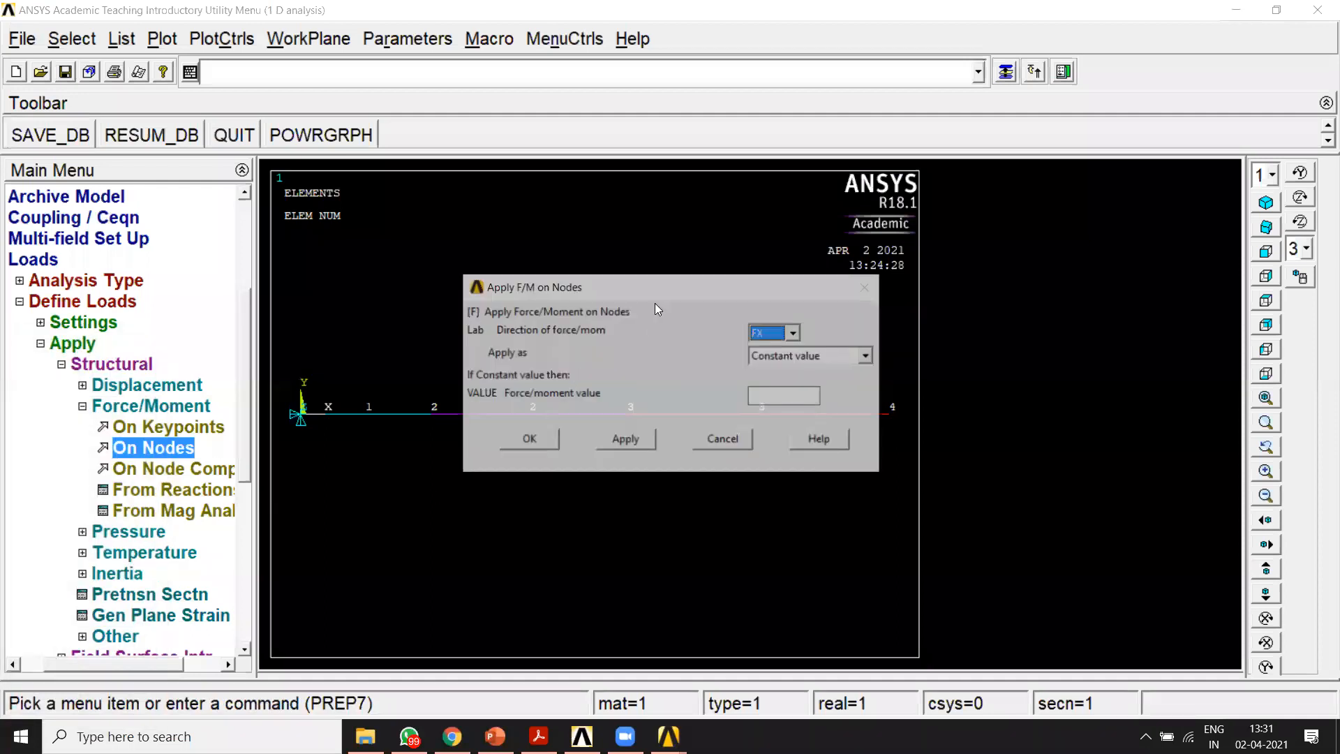
drag(660, 296, 598, 172)
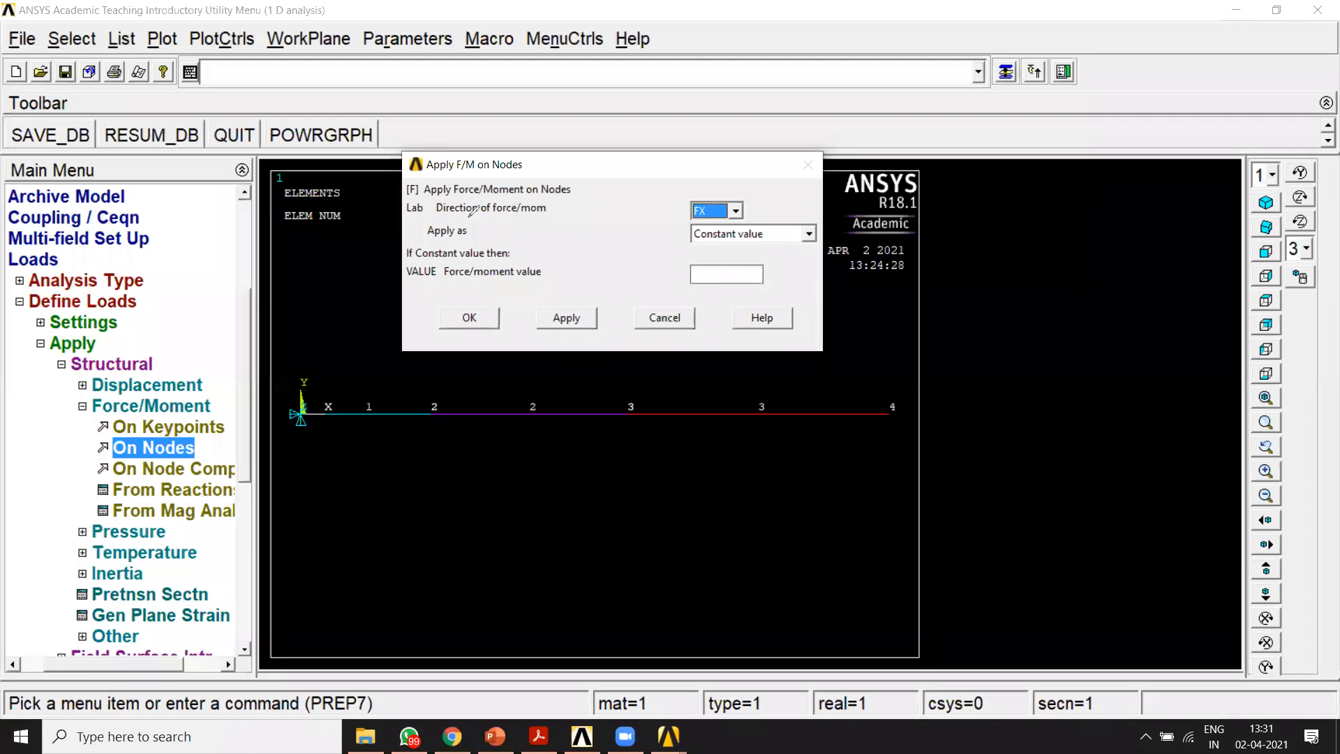
Step: Set the direction of the nodal force to FX
mouse_move(412, 215)
mouse_down()
mouse_move(757, 195)
mouse_move(404, 199)
mouse_move(415, 216)
mouse_up()
drag(614, 267, 492, 293)
mouse_move(649, 295)
mouse_down()
mouse_move(782, 276)
mouse_move(555, 267)
mouse_up()
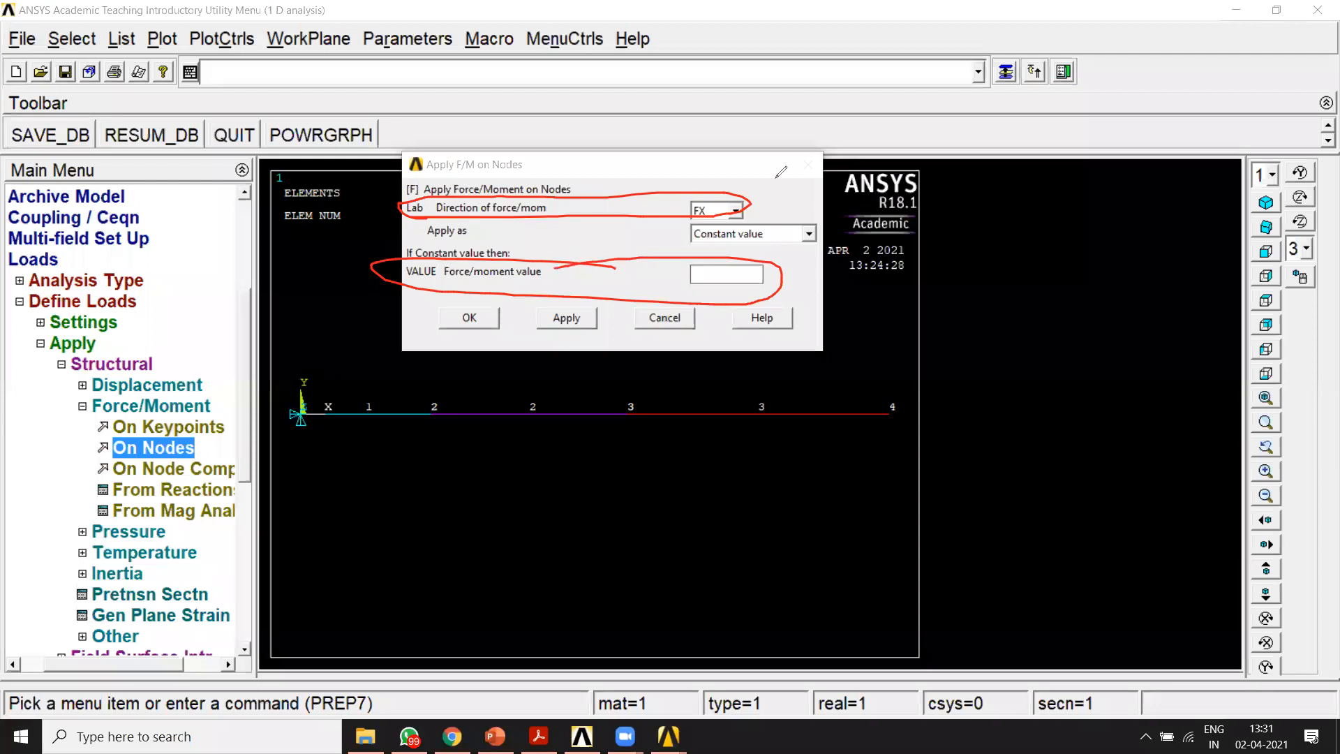
click(736, 210)
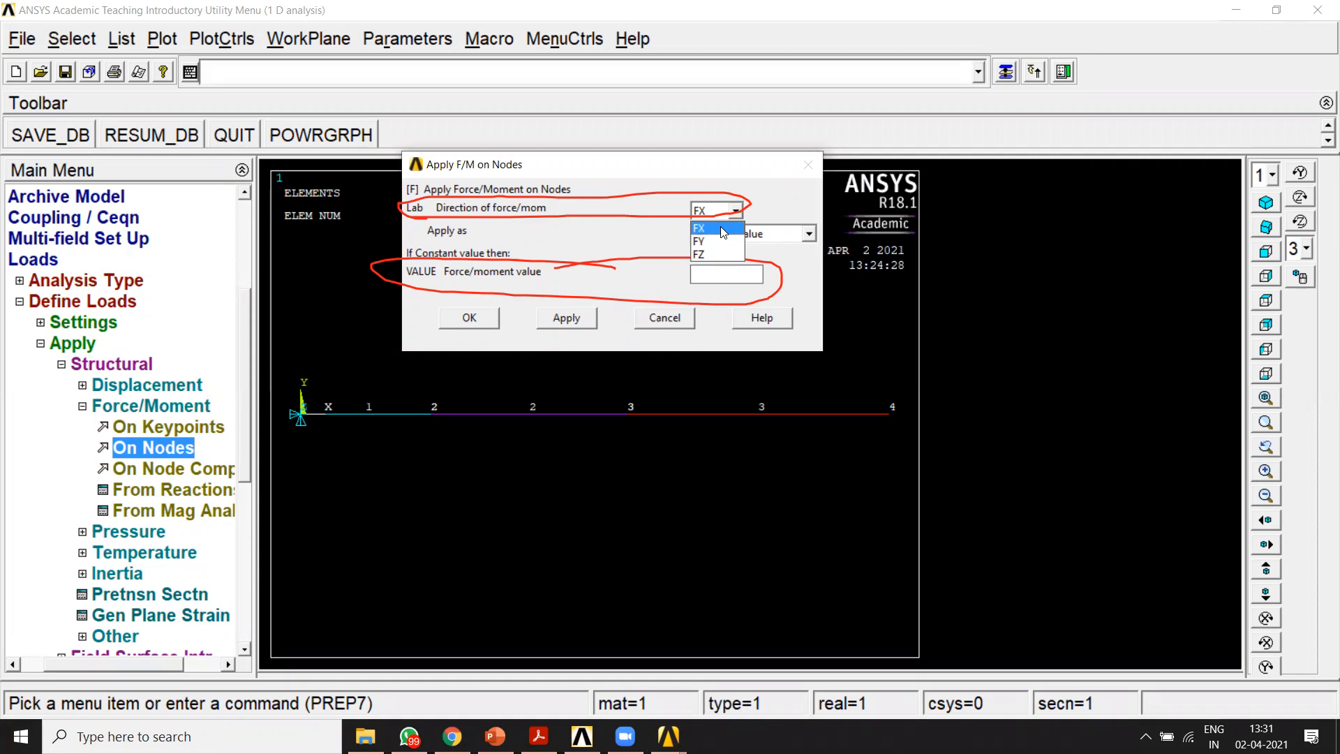
click(721, 227)
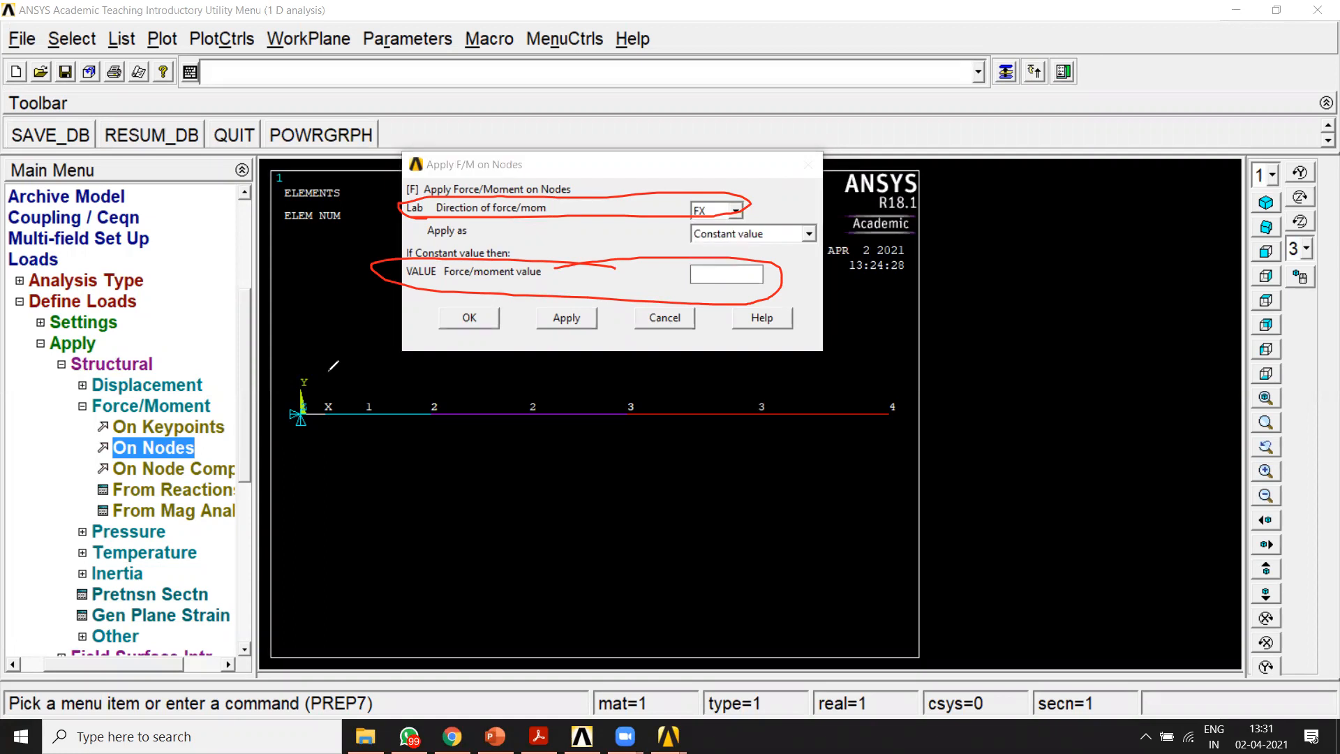
Step: Set the constant force value to 10000 and apply it to node 4, keeping node picking open for another force
mouse_move(291, 368)
mouse_down()
mouse_move(318, 460)
mouse_move(339, 378)
mouse_move(289, 362)
mouse_move(324, 459)
mouse_move(341, 362)
mouse_move(291, 438)
mouse_move(340, 392)
mouse_move(345, 421)
mouse_up()
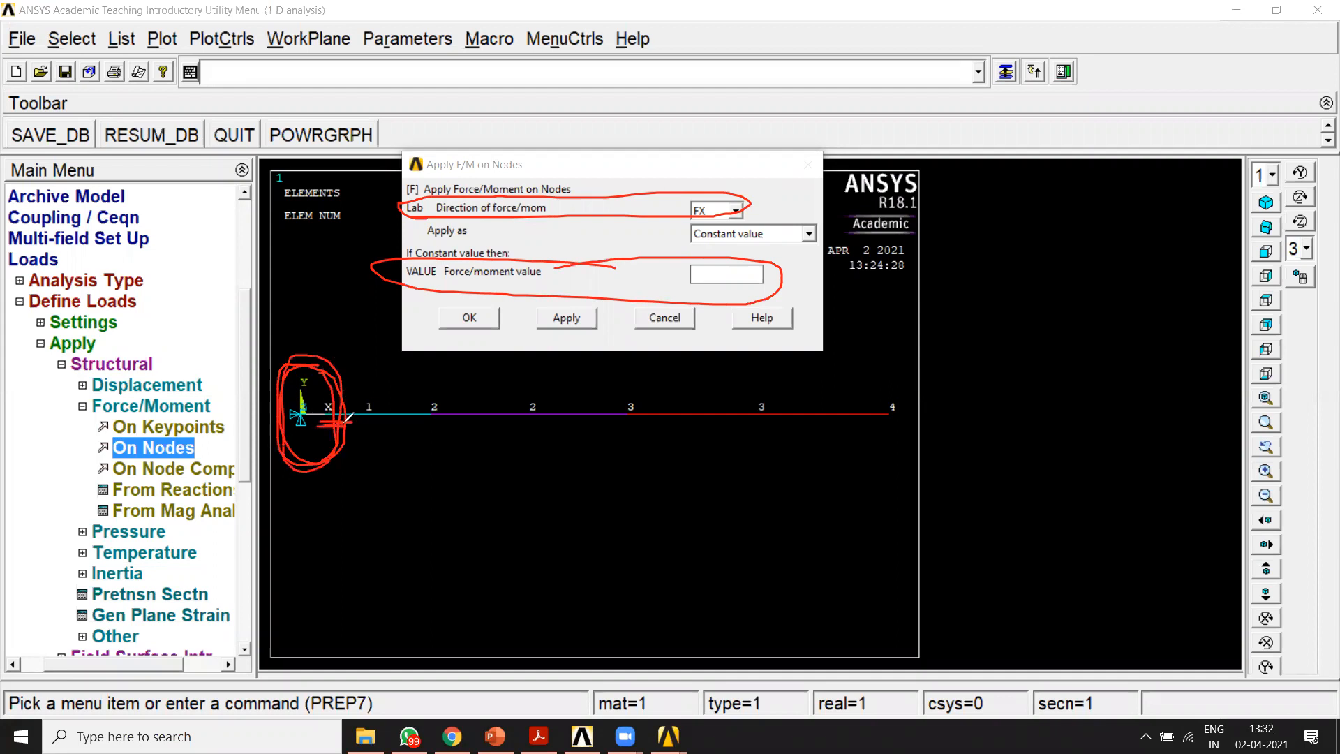
drag(728, 202, 837, 163)
mouse_move(908, 386)
mouse_down()
mouse_move(866, 432)
mouse_move(920, 412)
mouse_up()
drag(960, 296, 960, 340)
mouse_move(977, 312)
mouse_down()
mouse_move(990, 334)
mouse_move(977, 312)
mouse_move(1016, 337)
mouse_up()
drag(1049, 288, 1062, 321)
drag(1066, 315, 1093, 288)
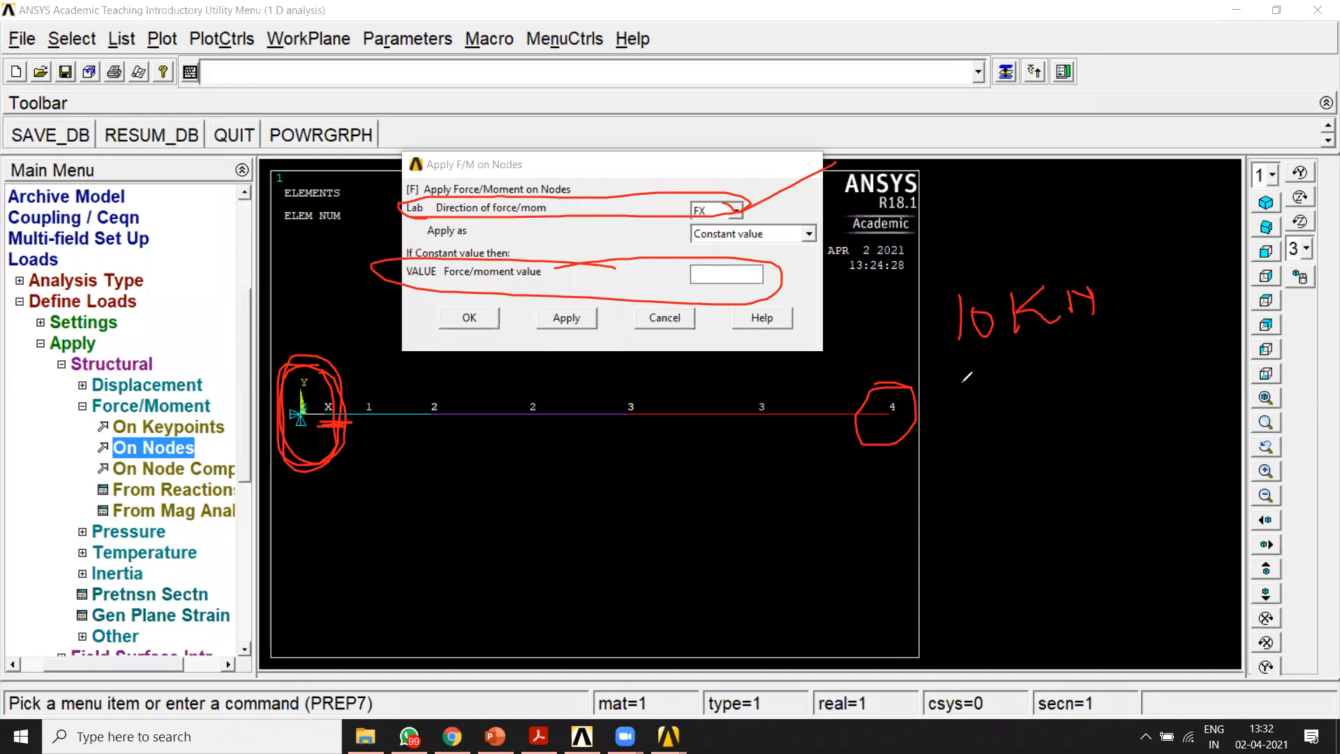
mouse_move(959, 384)
mouse_down()
mouse_move(959, 420)
mouse_move(989, 386)
mouse_move(1039, 364)
mouse_move(1211, 353)
mouse_move(1195, 353)
mouse_up()
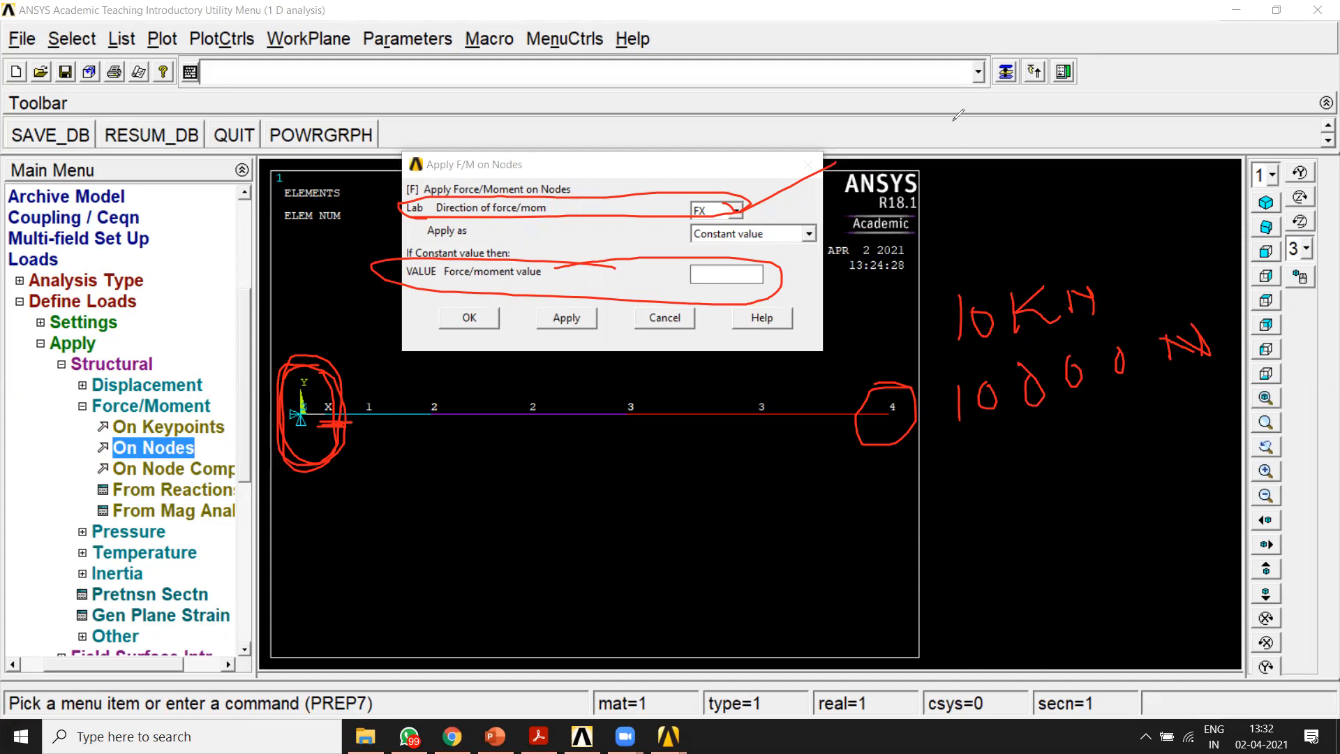
click(885, 120)
click(739, 272)
text(10000)
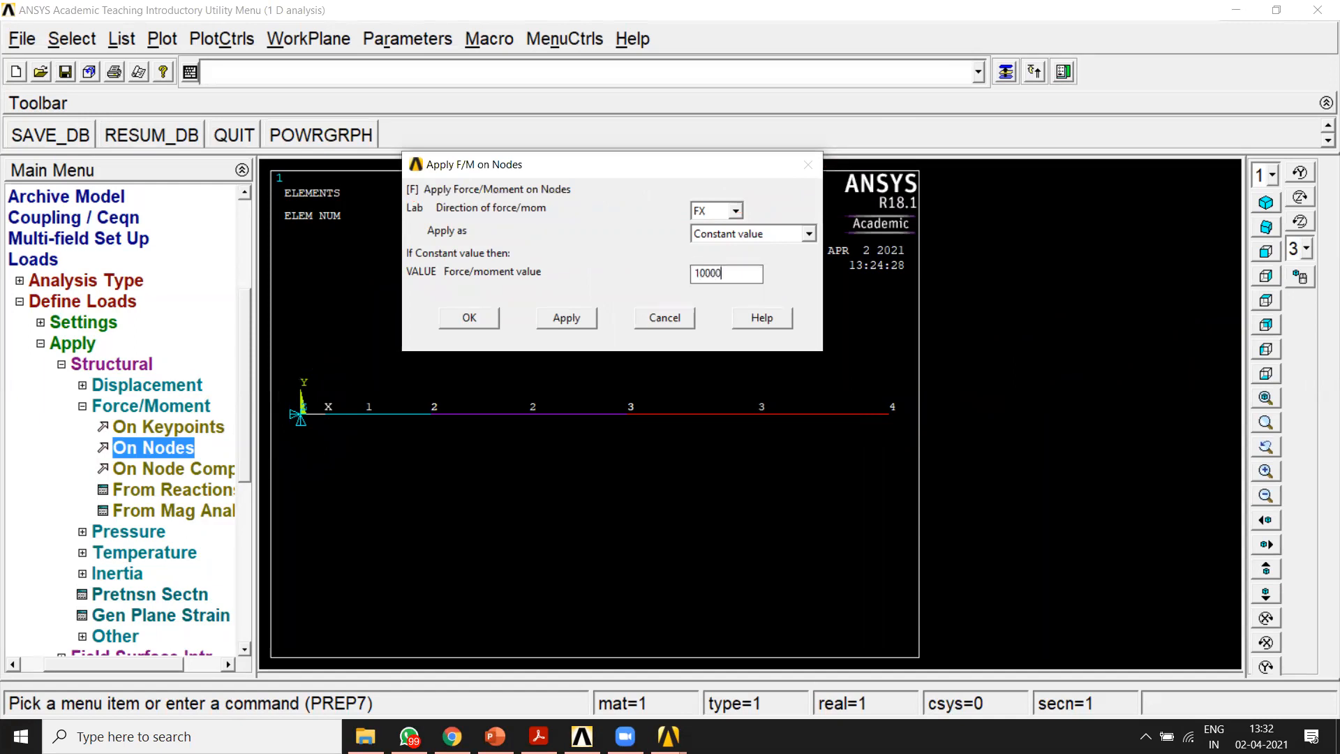
click(573, 319)
mouse_move(923, 397)
mouse_down()
mouse_move(944, 429)
mouse_move(922, 399)
mouse_up()
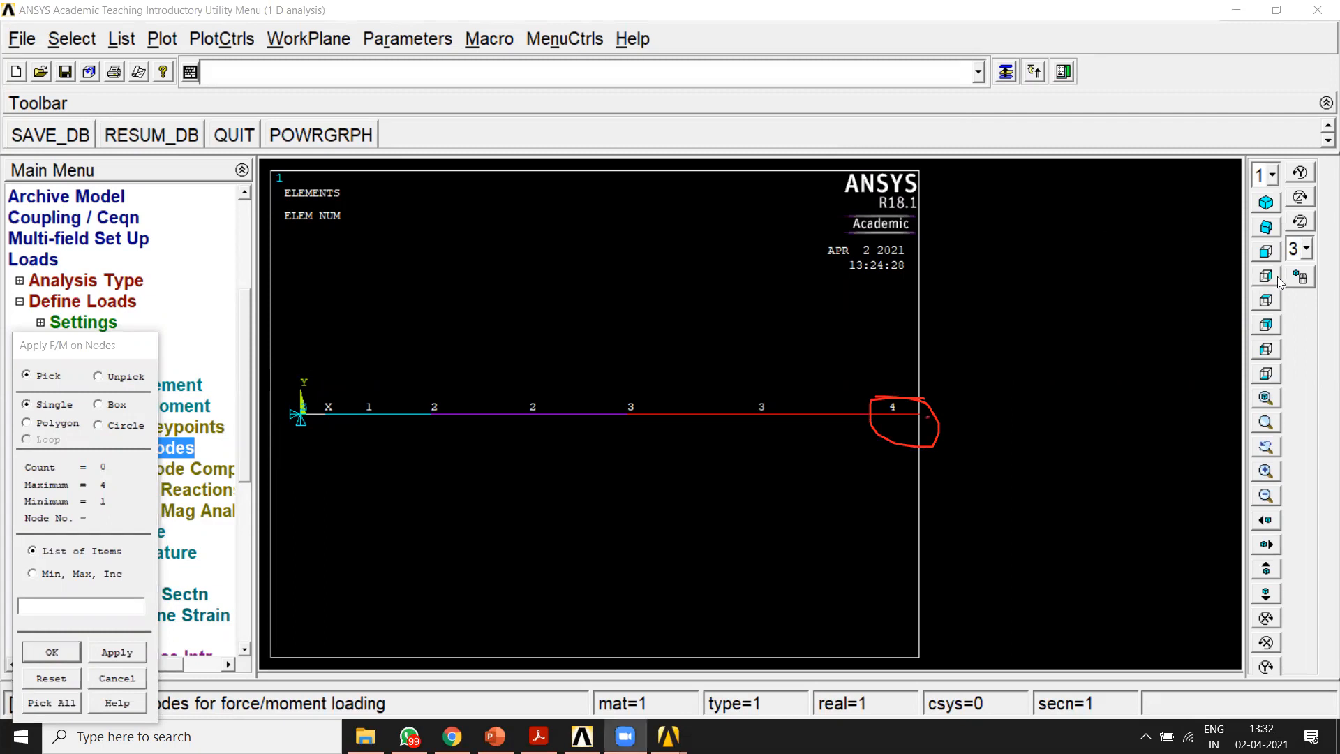
Step: Refit the model view and select node 2 on the bar for the second nodal force
click(1265, 401)
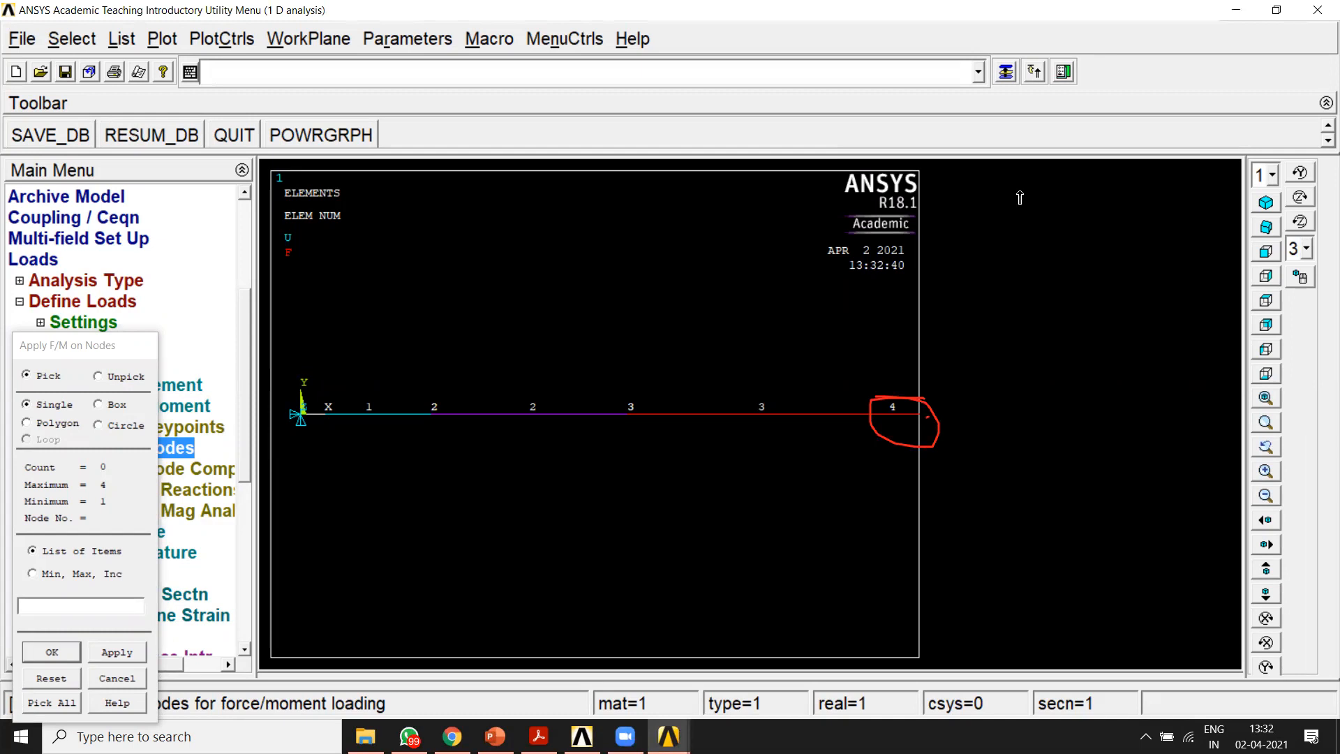
click(1006, 100)
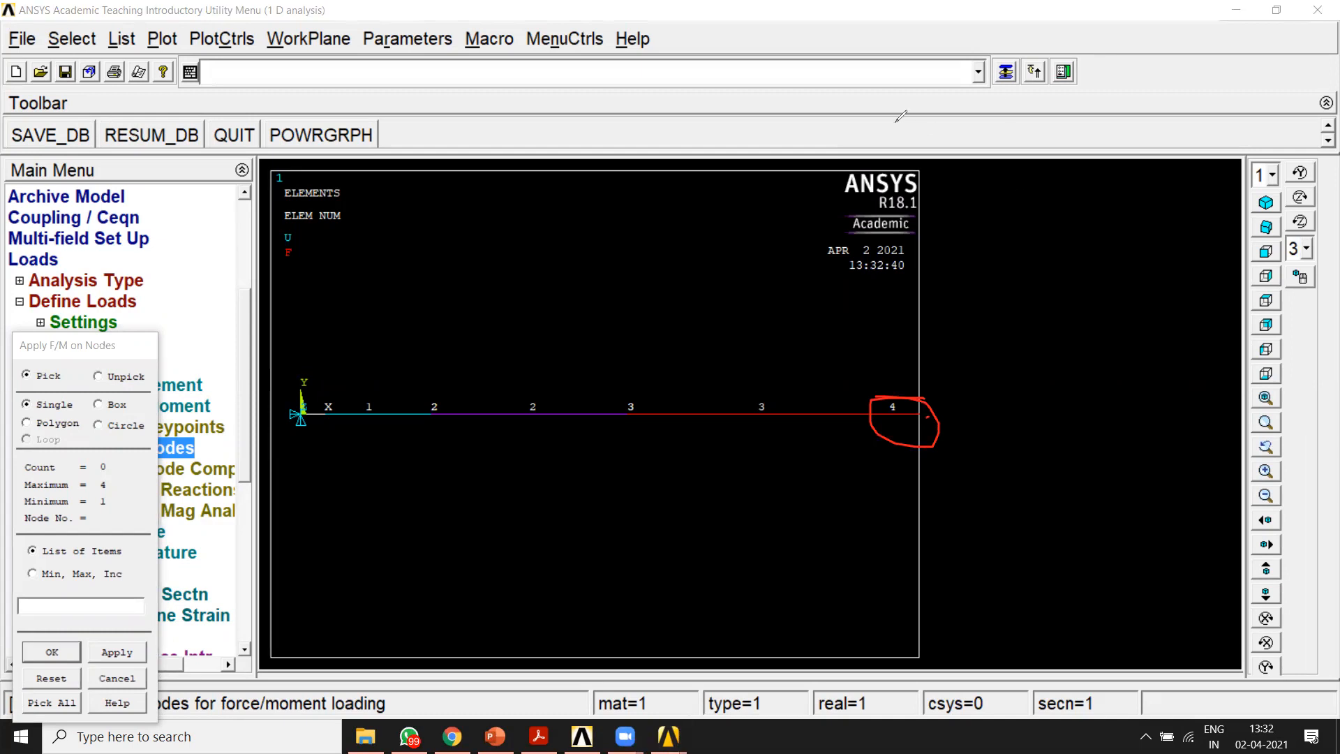
mouse_move(442, 396)
mouse_down()
mouse_move(417, 417)
mouse_move(440, 399)
mouse_up()
mouse_move(430, 481)
mouse_down()
mouse_move(351, 482)
mouse_move(371, 492)
mouse_up()
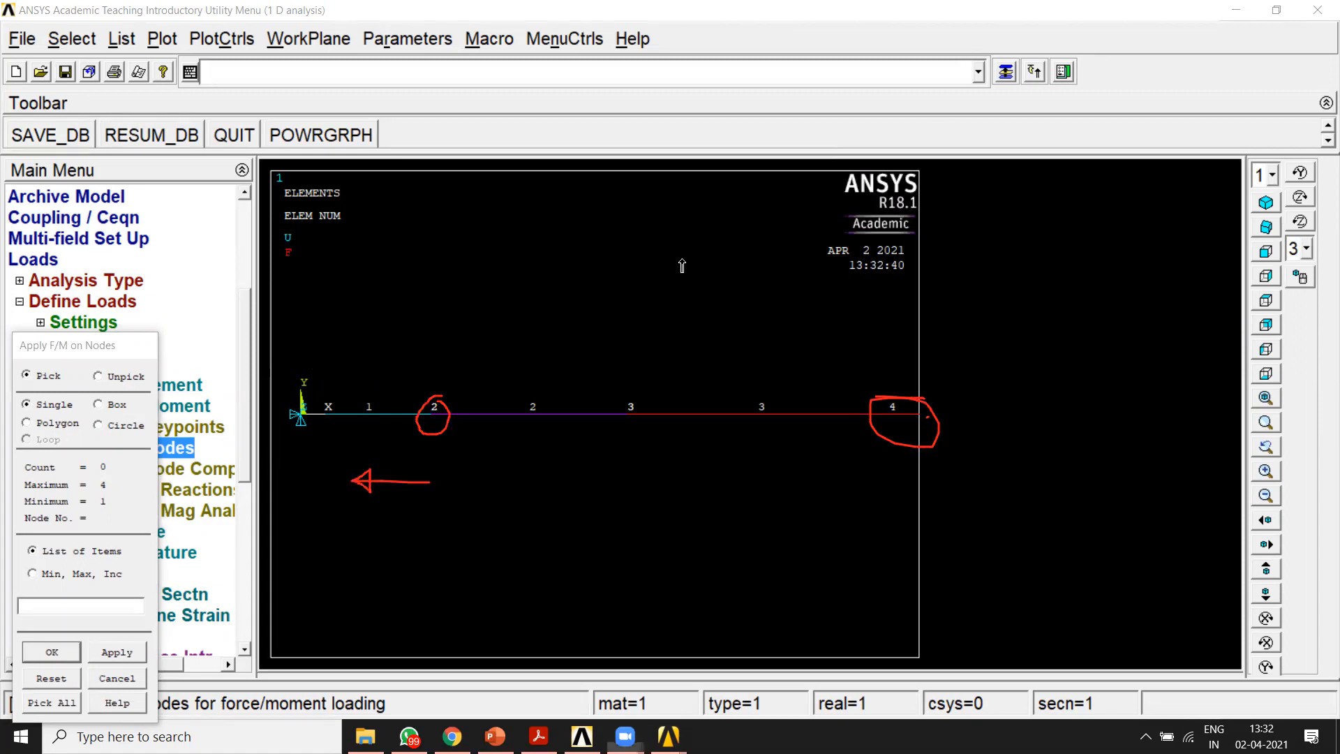
click(432, 415)
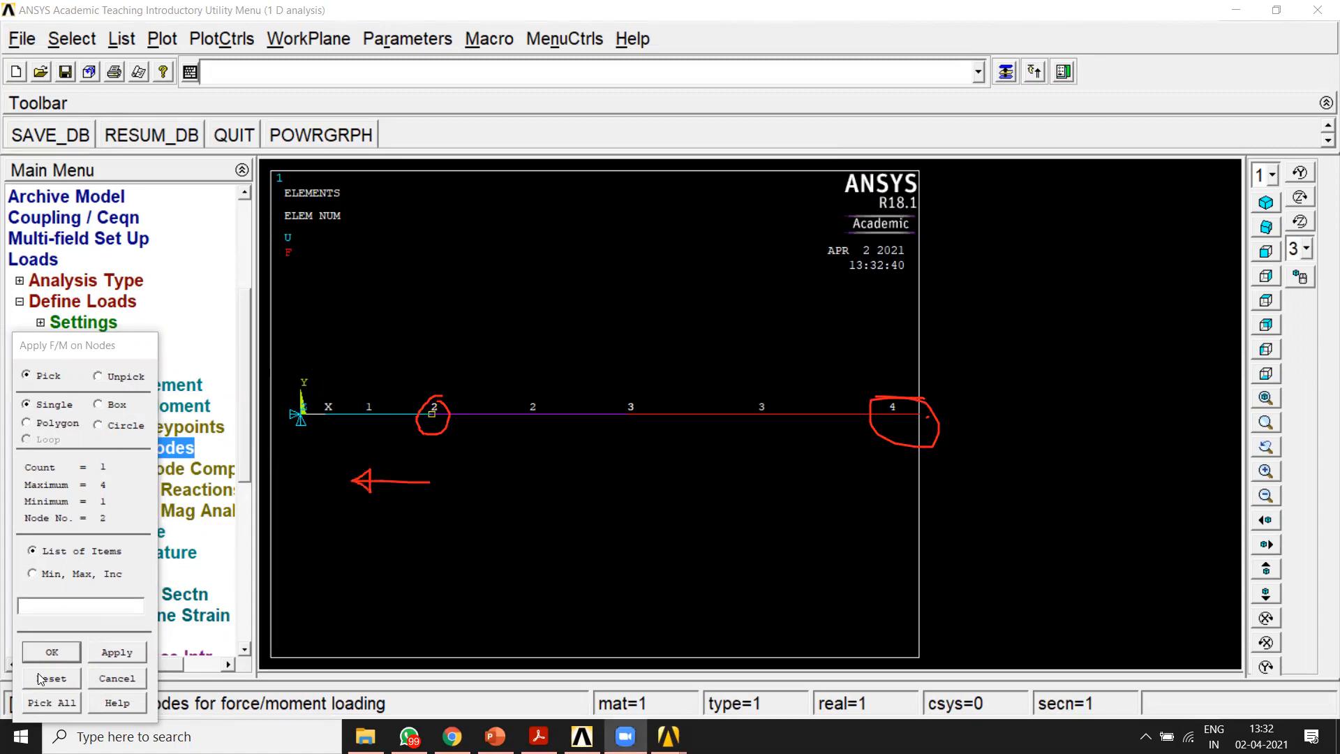
click(50, 652)
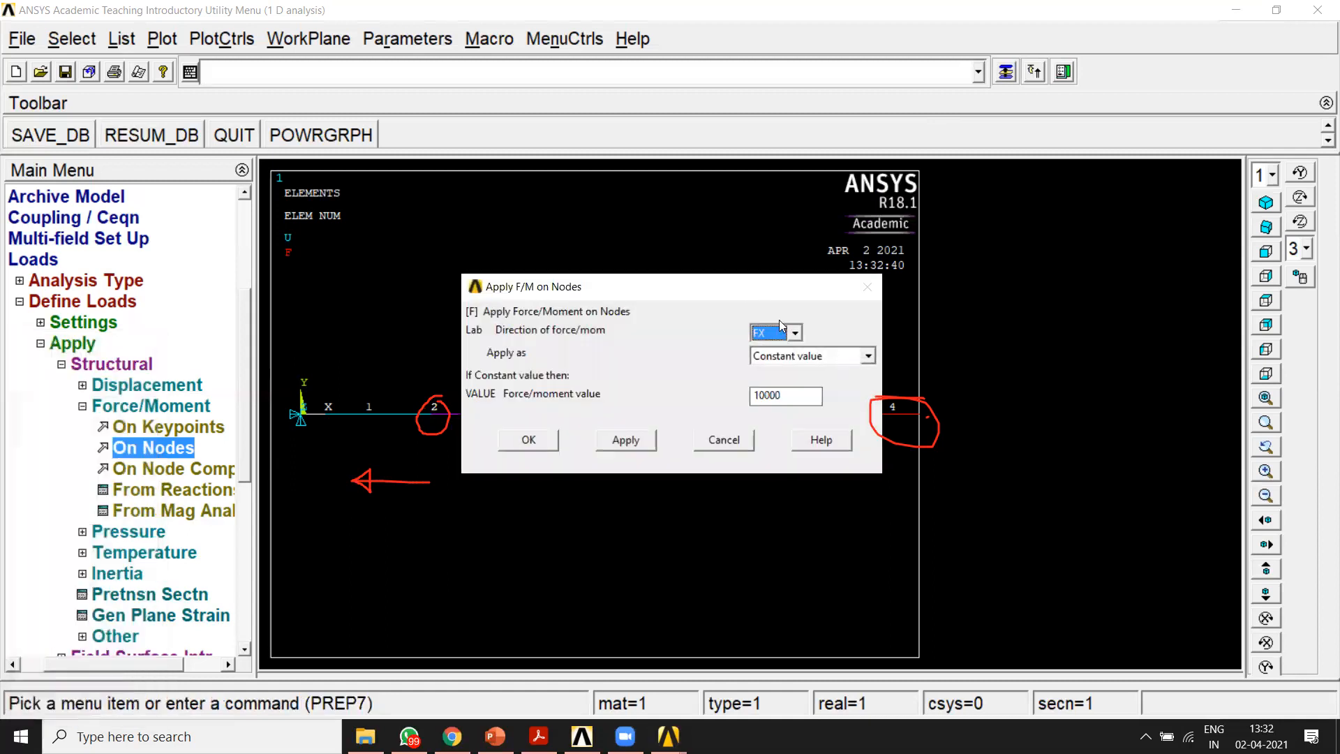
Step: Apply a negative constant force to node 2, keeping the direction as FX
drag(747, 289, 749, 179)
click(796, 226)
click(795, 227)
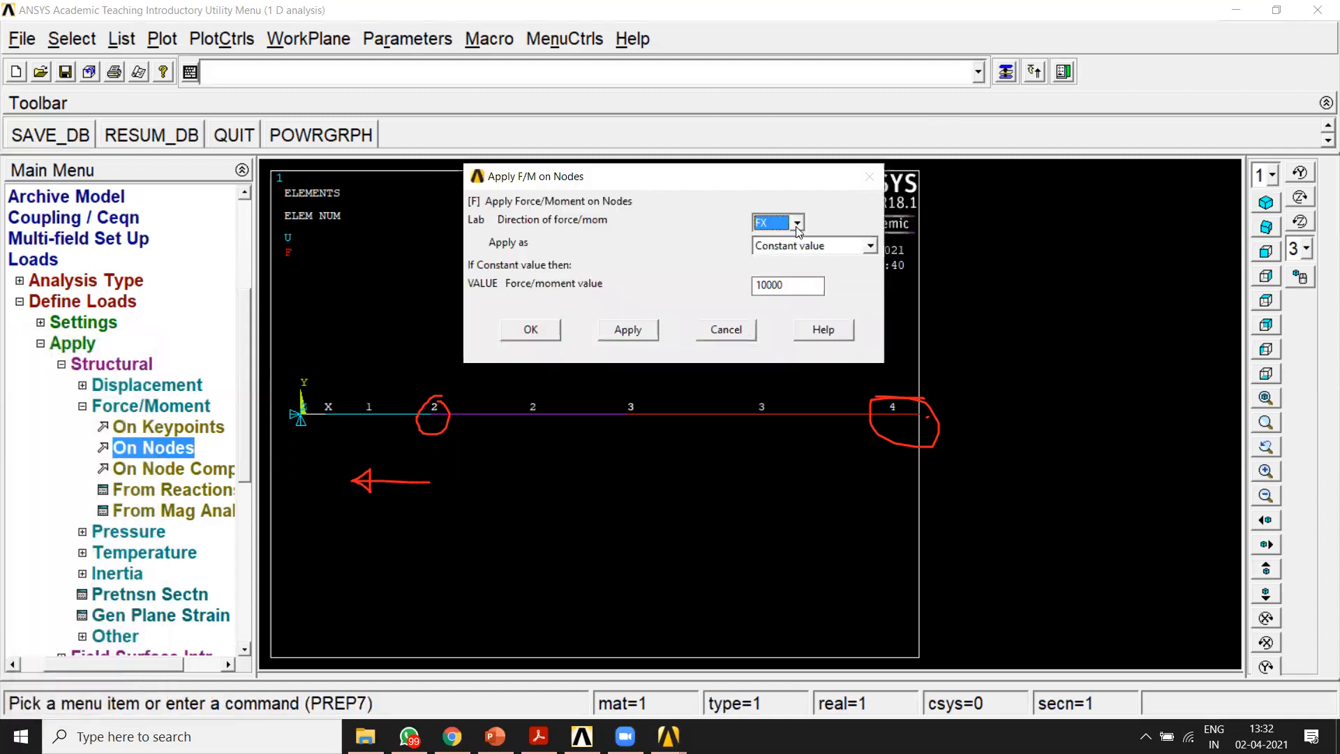
drag(791, 286, 717, 287)
text(50)
text(-)
click(529, 330)
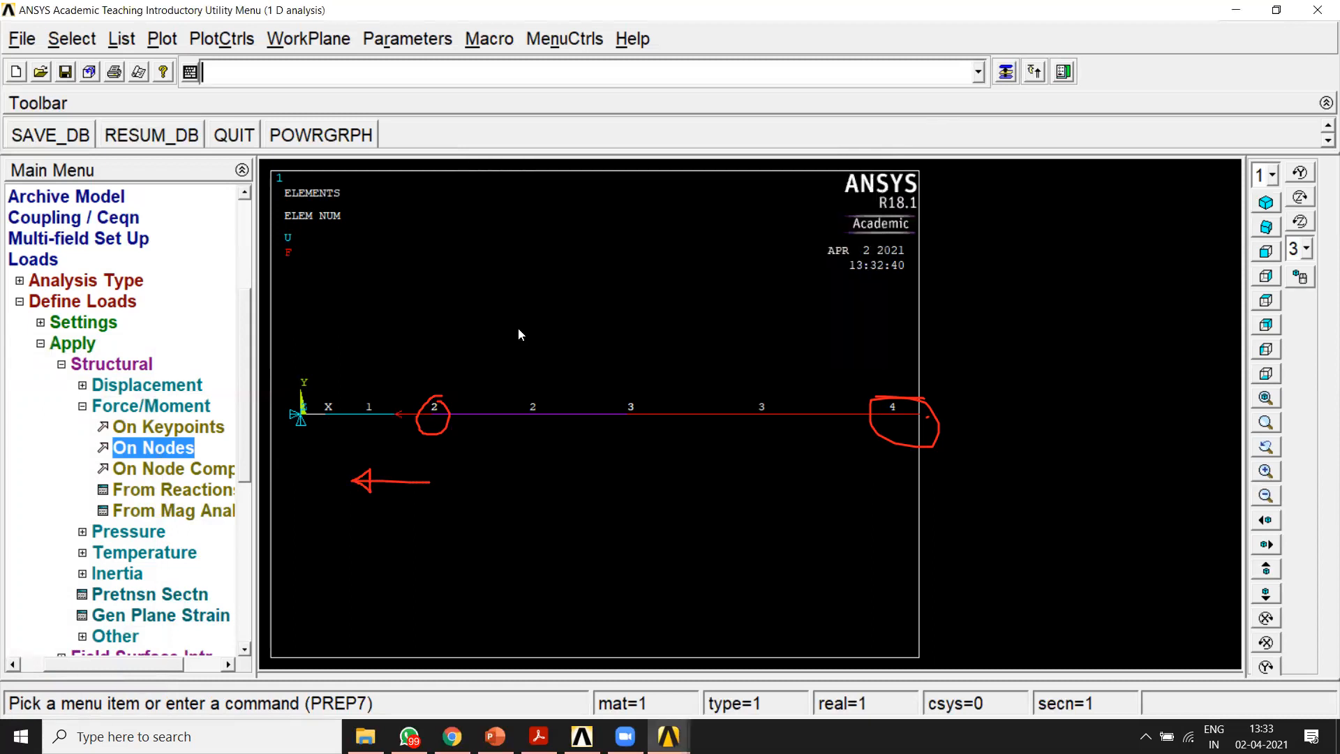
mouse_move(461, 379)
mouse_down()
mouse_move(381, 415)
mouse_move(456, 439)
mouse_move(403, 374)
mouse_up()
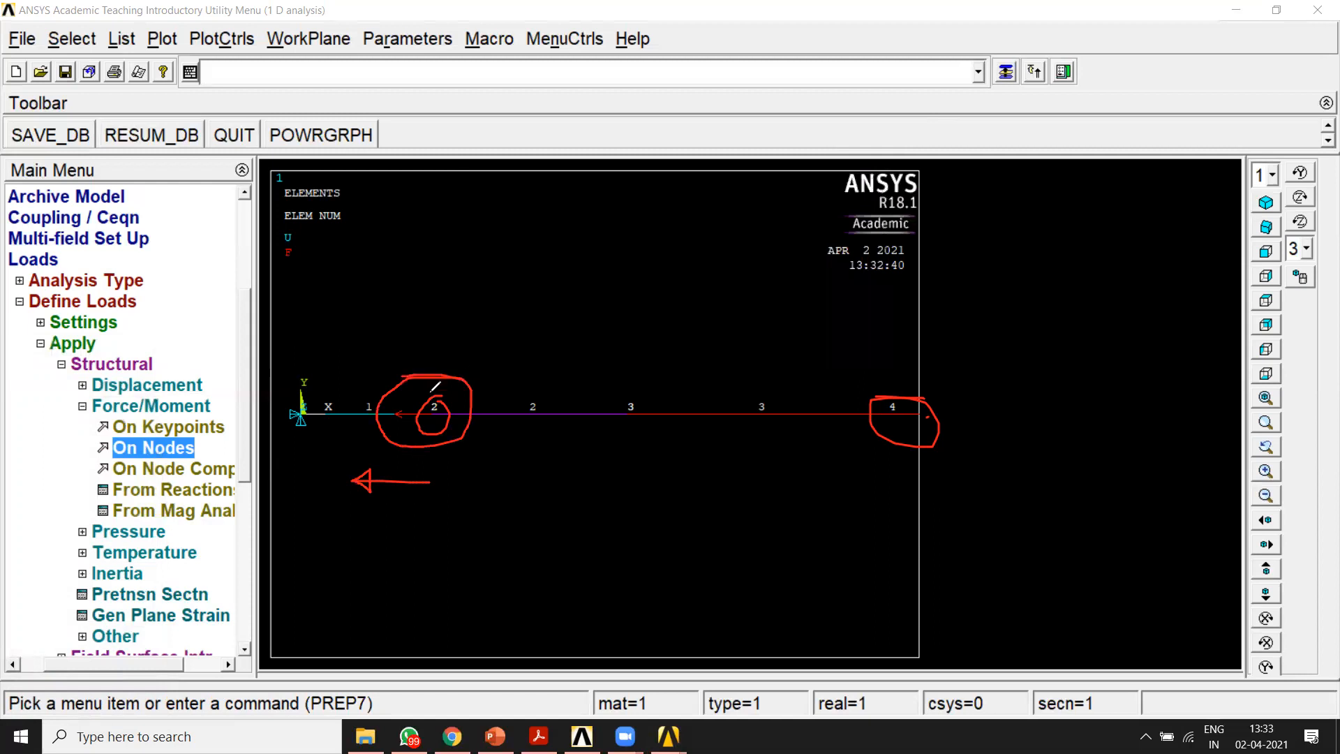
click(997, 95)
mouse_move(457, 438)
mouse_down()
mouse_move(395, 371)
mouse_move(398, 443)
mouse_move(453, 452)
mouse_up()
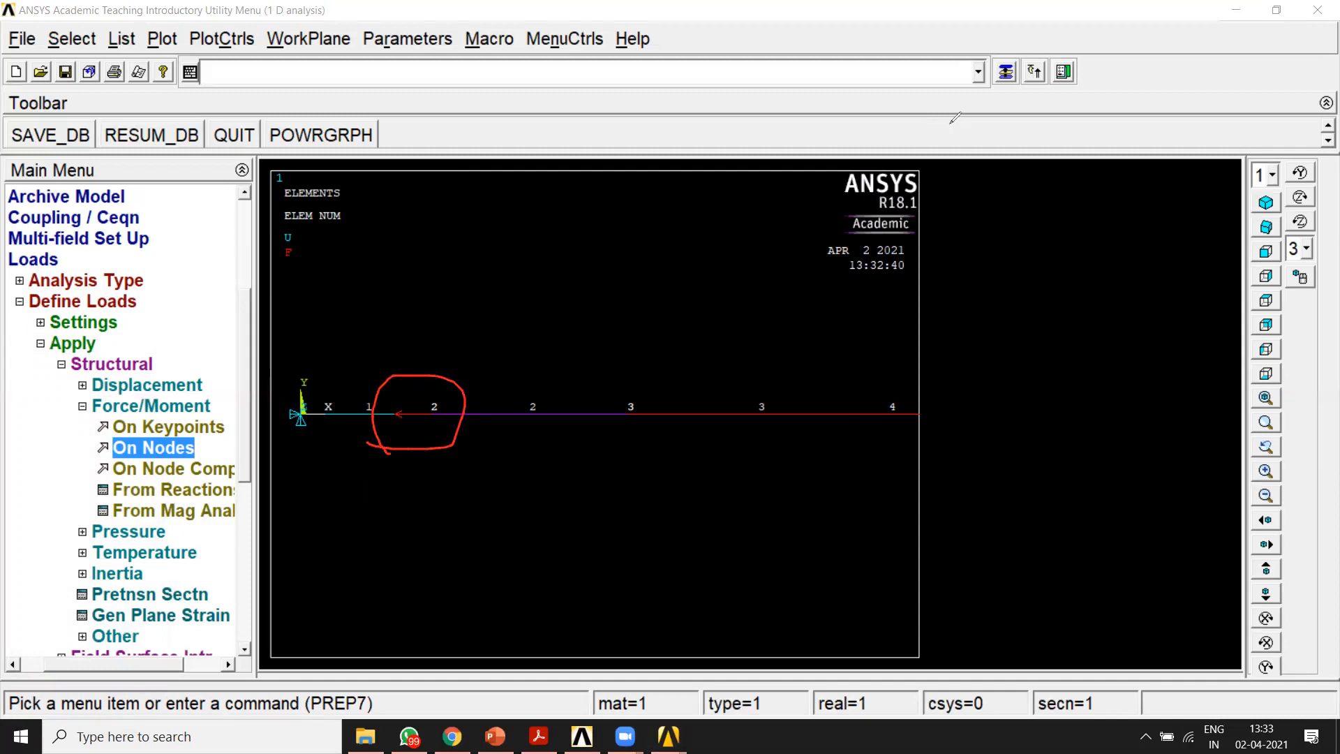
Step: Collapse the force and load definition branches, and close up the whole Preprocessor section
click(82, 406)
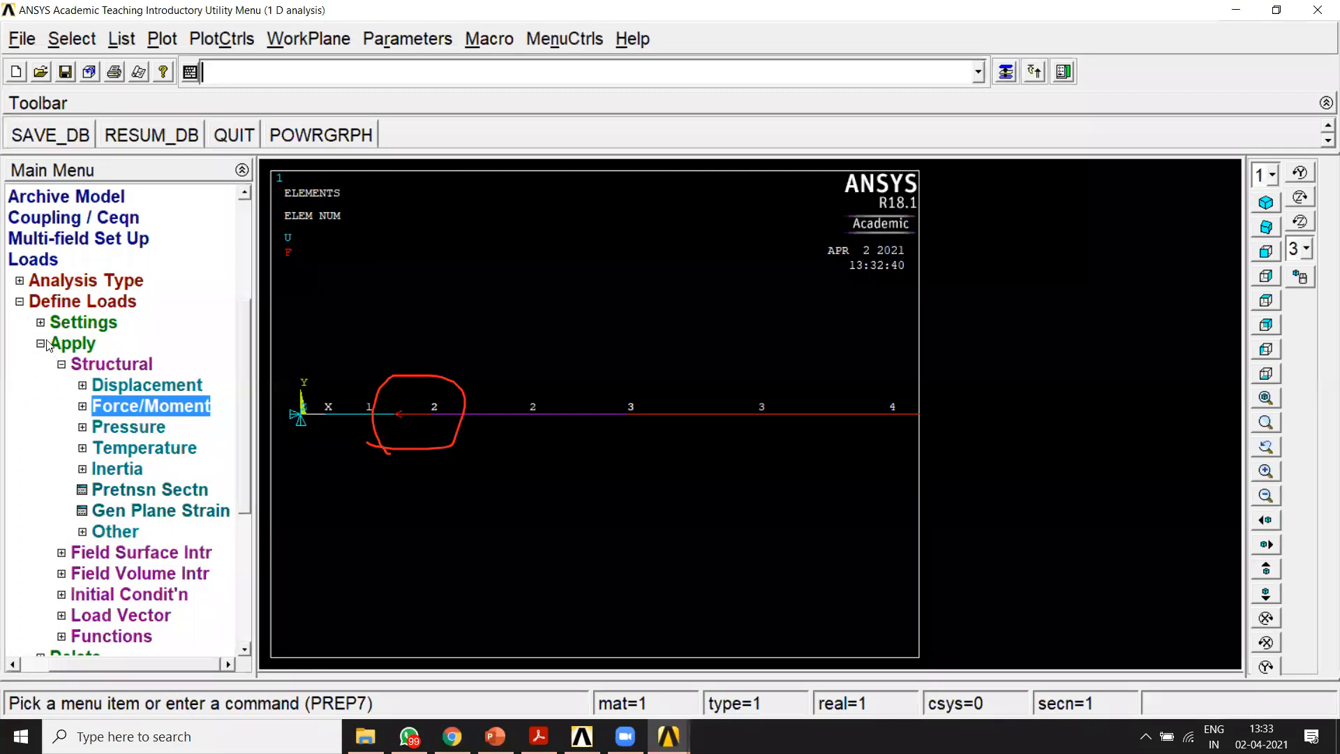
click(42, 343)
click(52, 323)
click(32, 368)
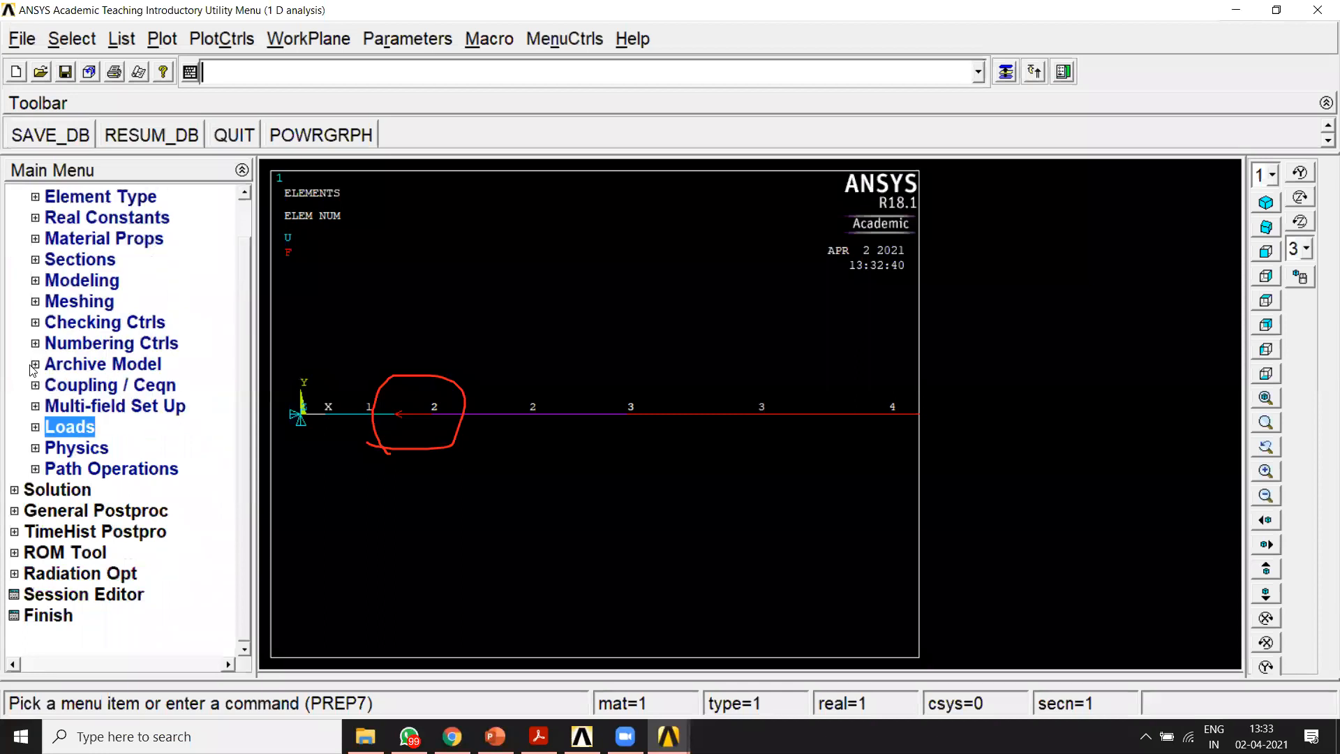
scroll(247, 441, up, 1)
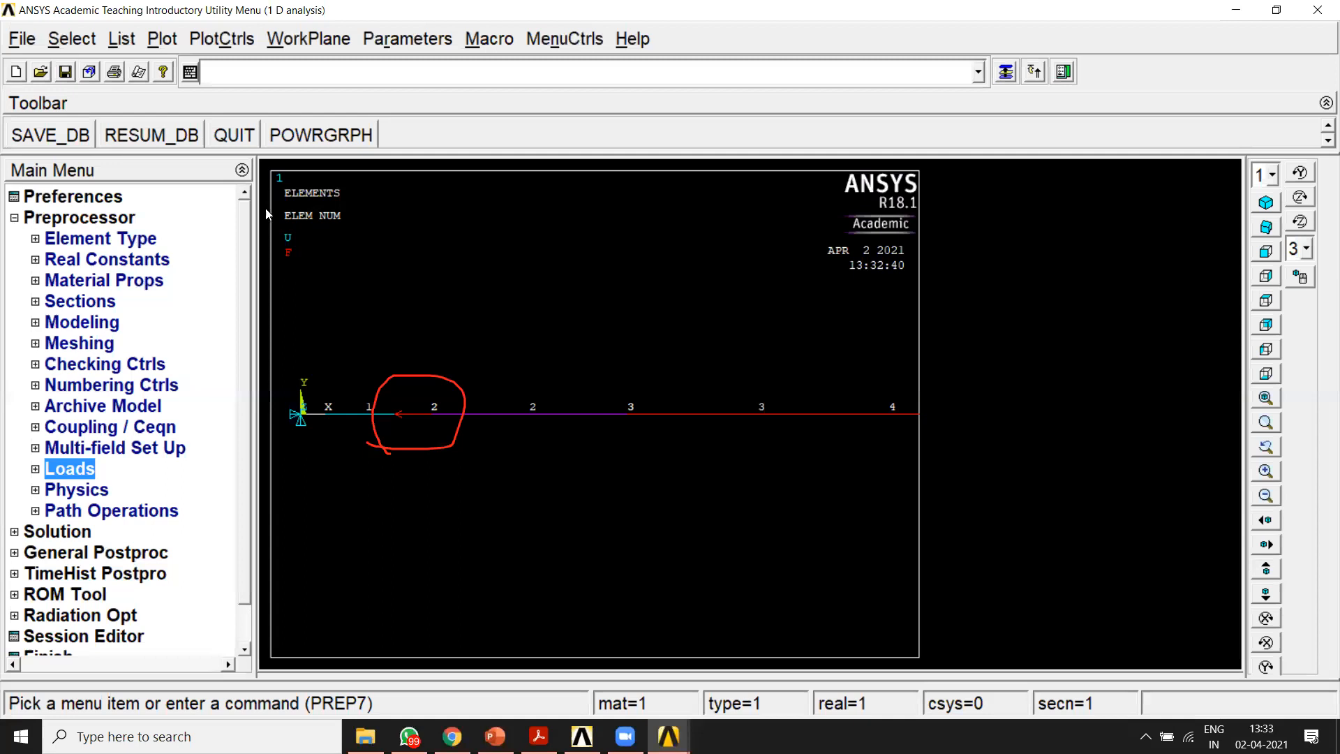
click(14, 219)
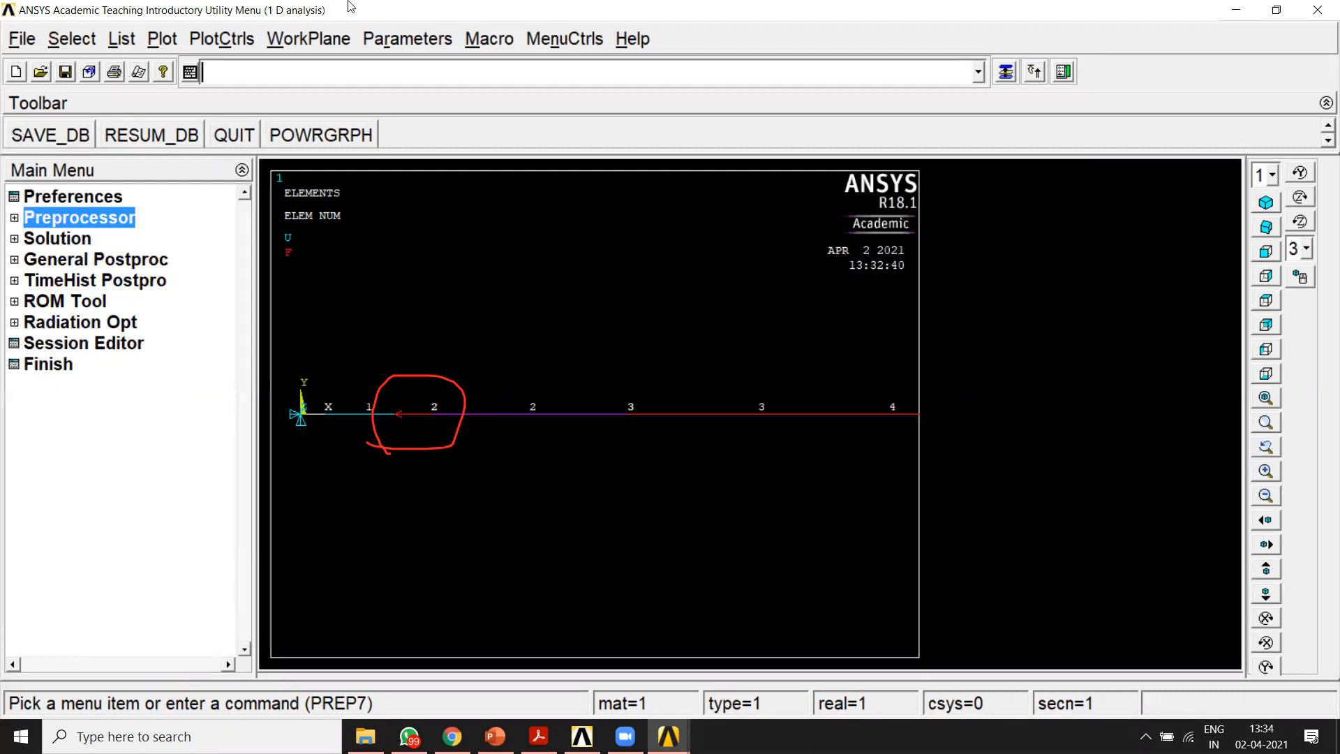
Step: Solve the current load step (Current LS) for the loaded bar
click(1066, 92)
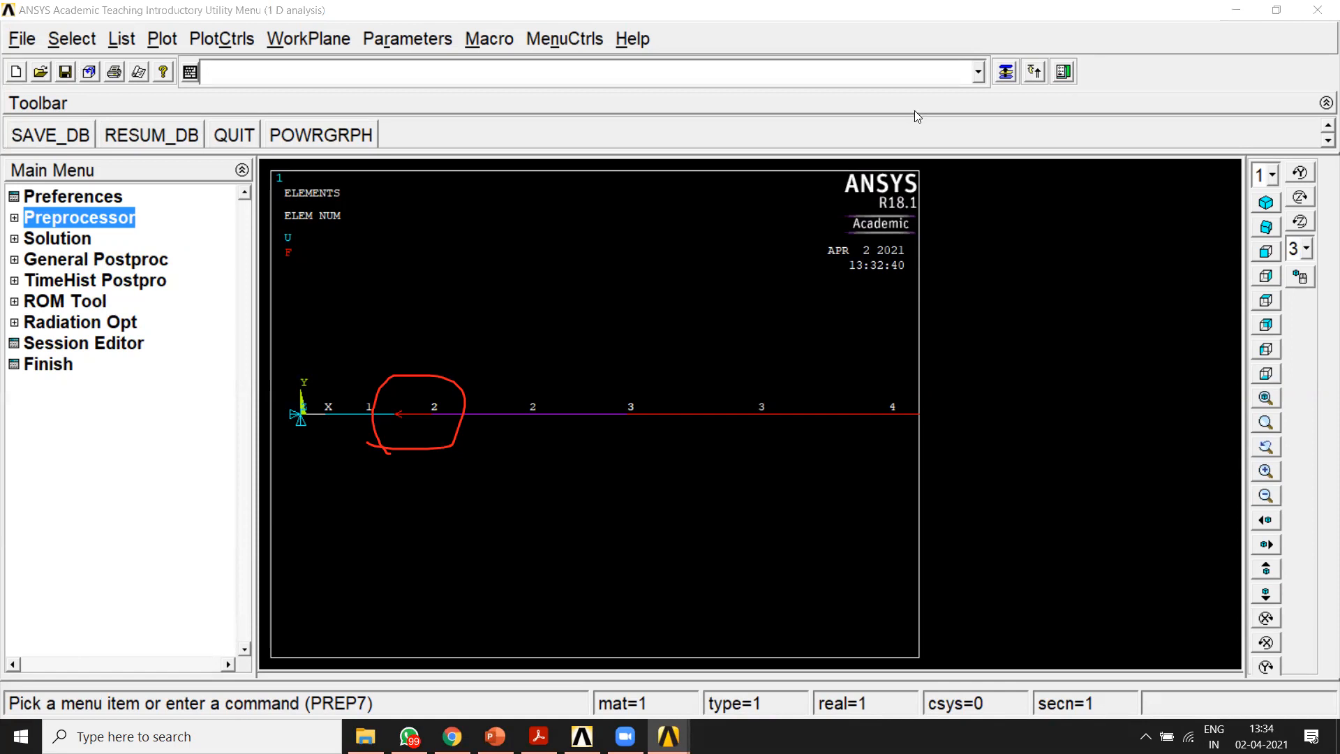
click(998, 67)
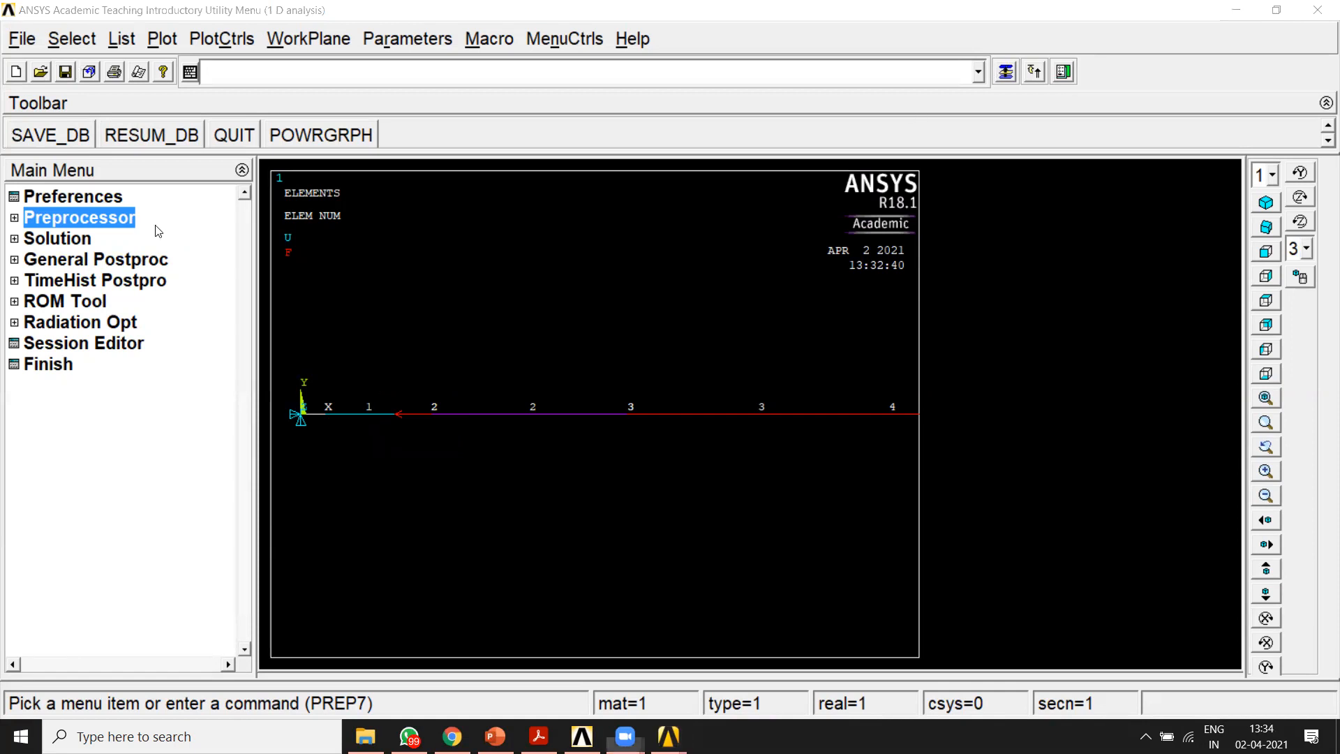
click(13, 239)
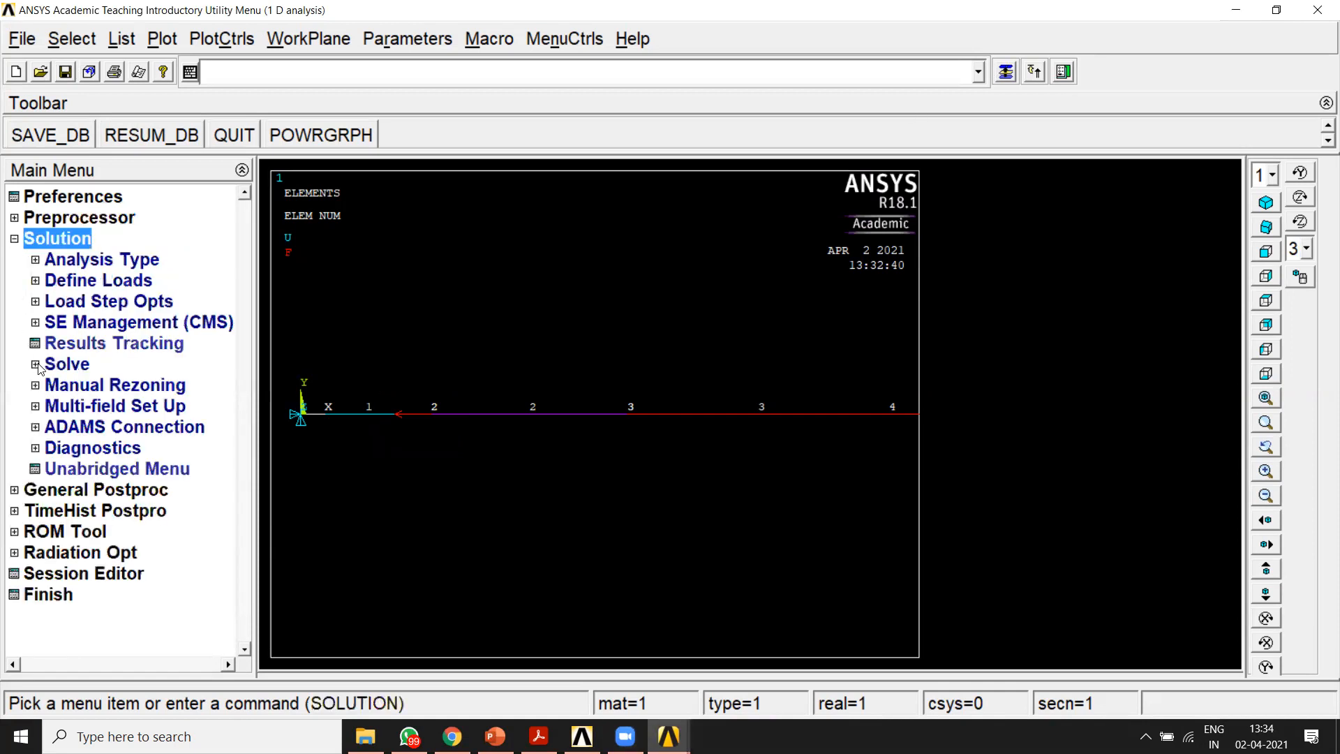
click(36, 364)
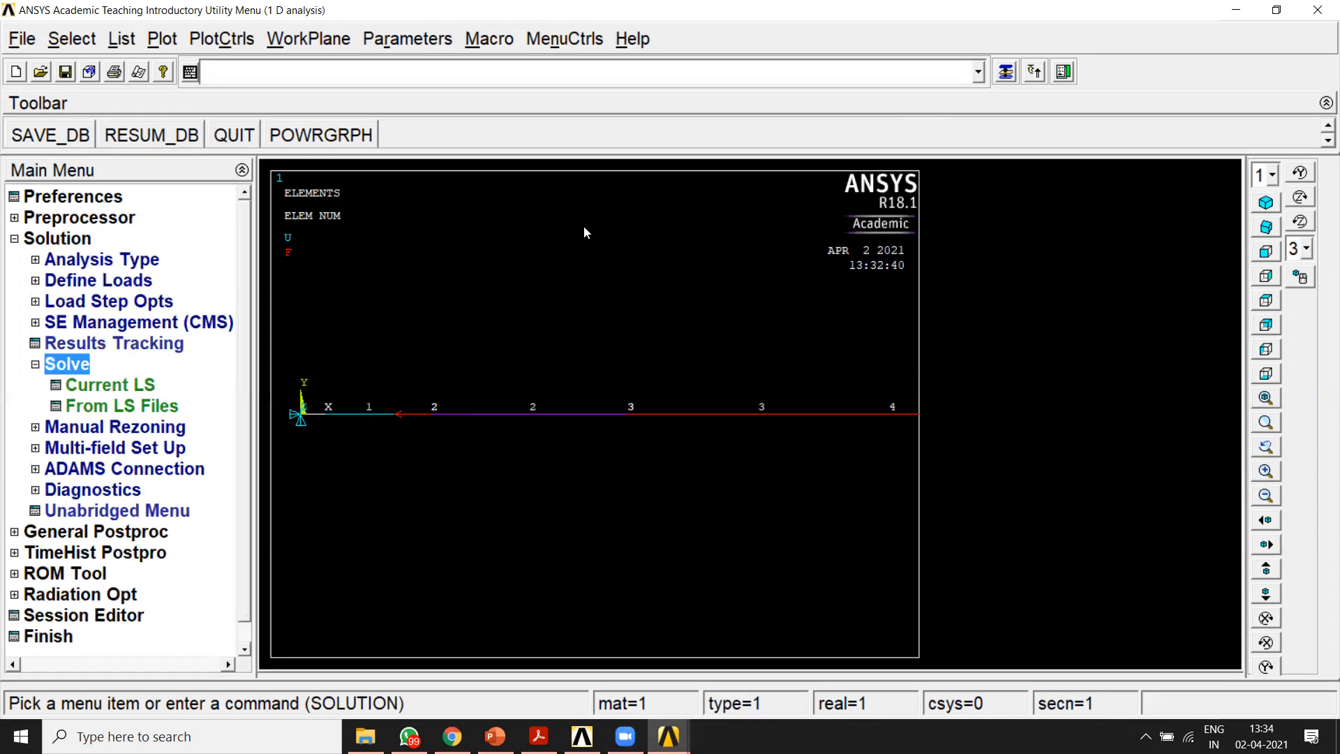
mouse_move(18, 252)
mouse_down()
mouse_move(40, 254)
mouse_move(74, 224)
mouse_move(16, 238)
mouse_move(23, 250)
mouse_up()
mouse_move(92, 355)
mouse_down()
mouse_move(33, 374)
mouse_move(120, 365)
mouse_move(56, 385)
mouse_move(133, 396)
mouse_move(118, 364)
mouse_up()
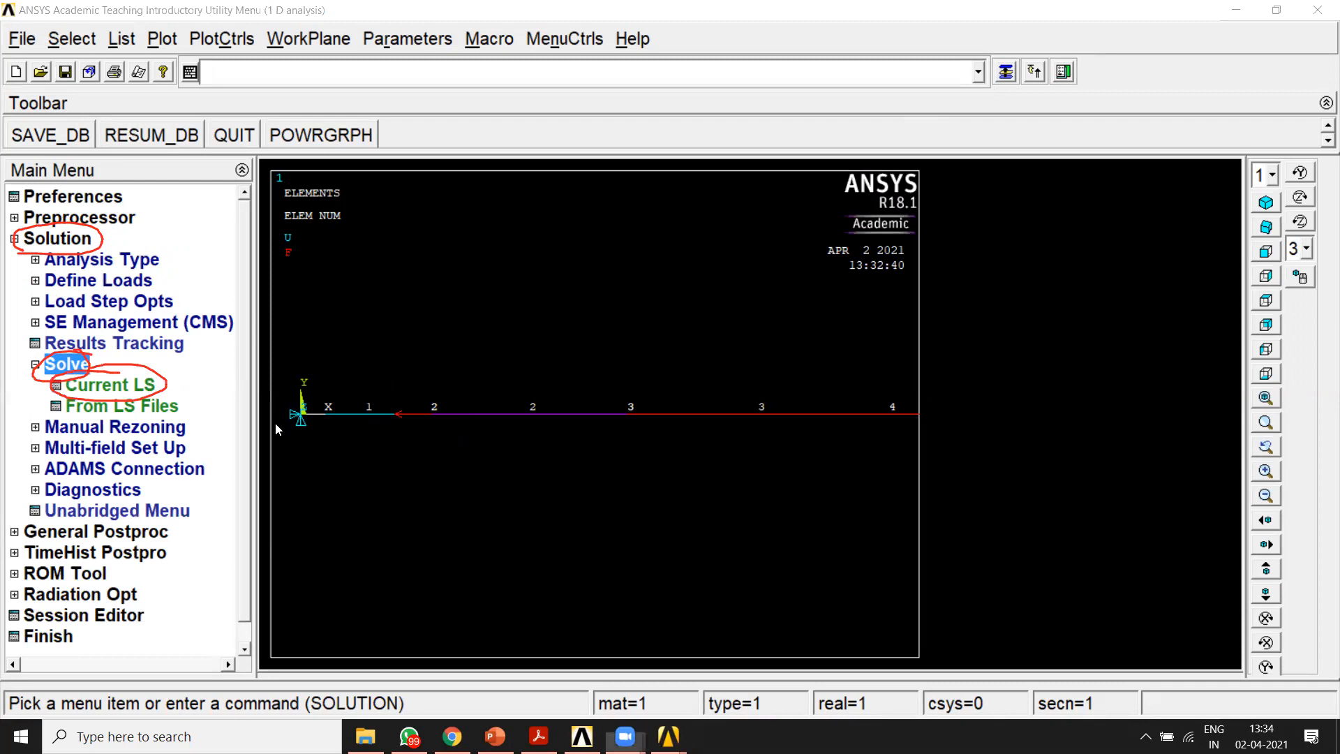
click(124, 386)
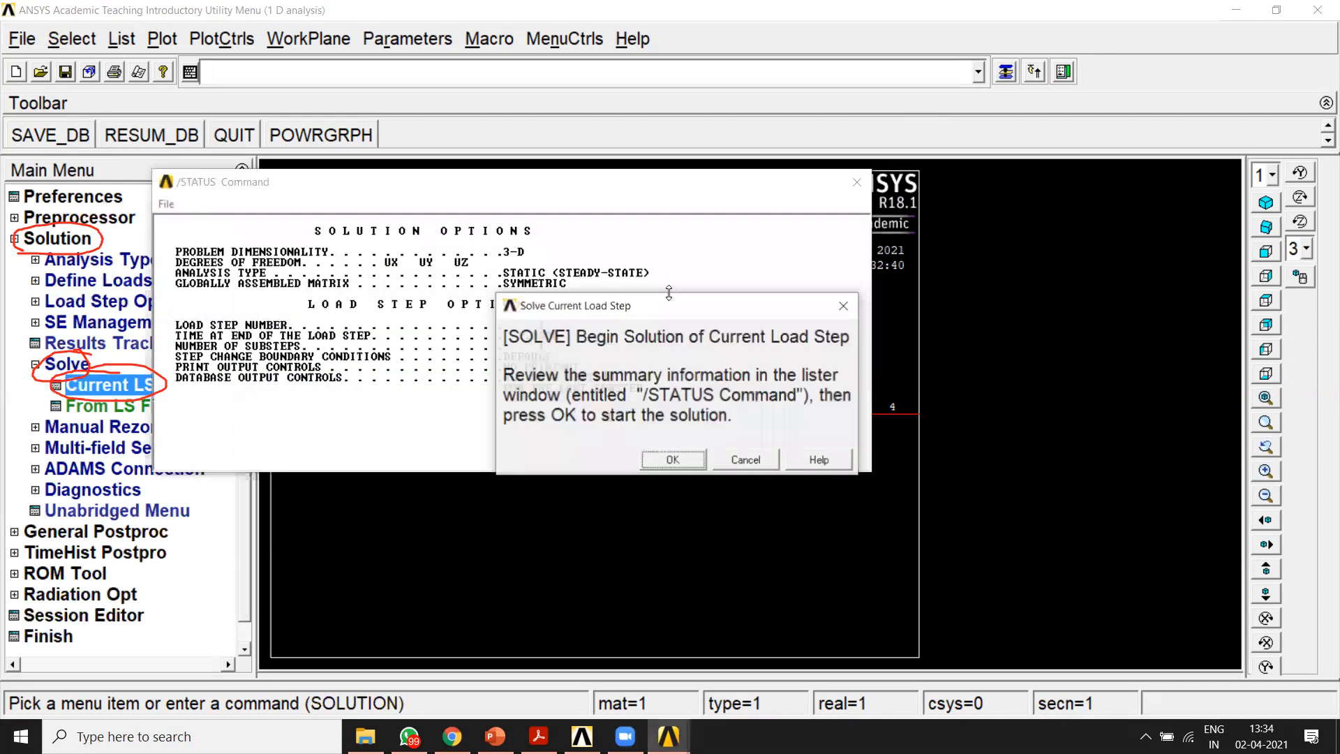
click(673, 460)
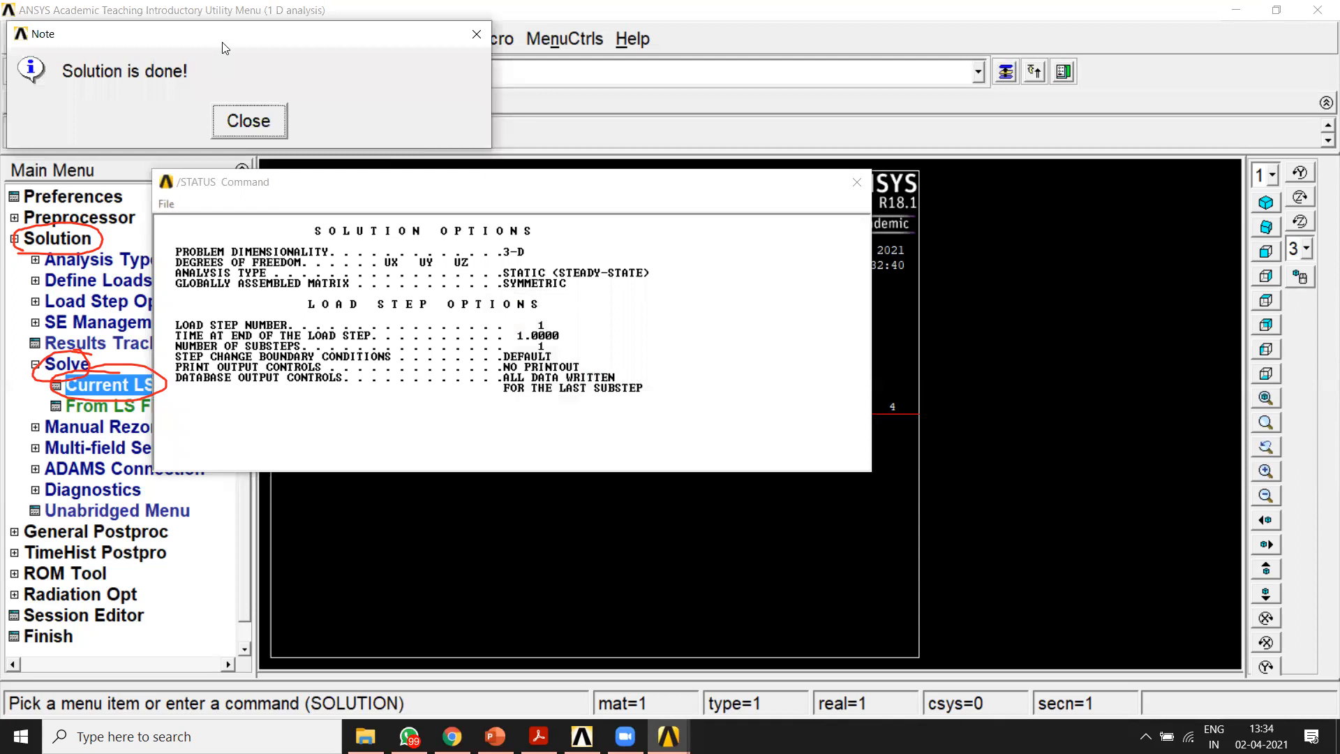
Step: Dismiss the solution note and the /STATUS listing, and collapse the Solution section
drag(225, 47, 550, 296)
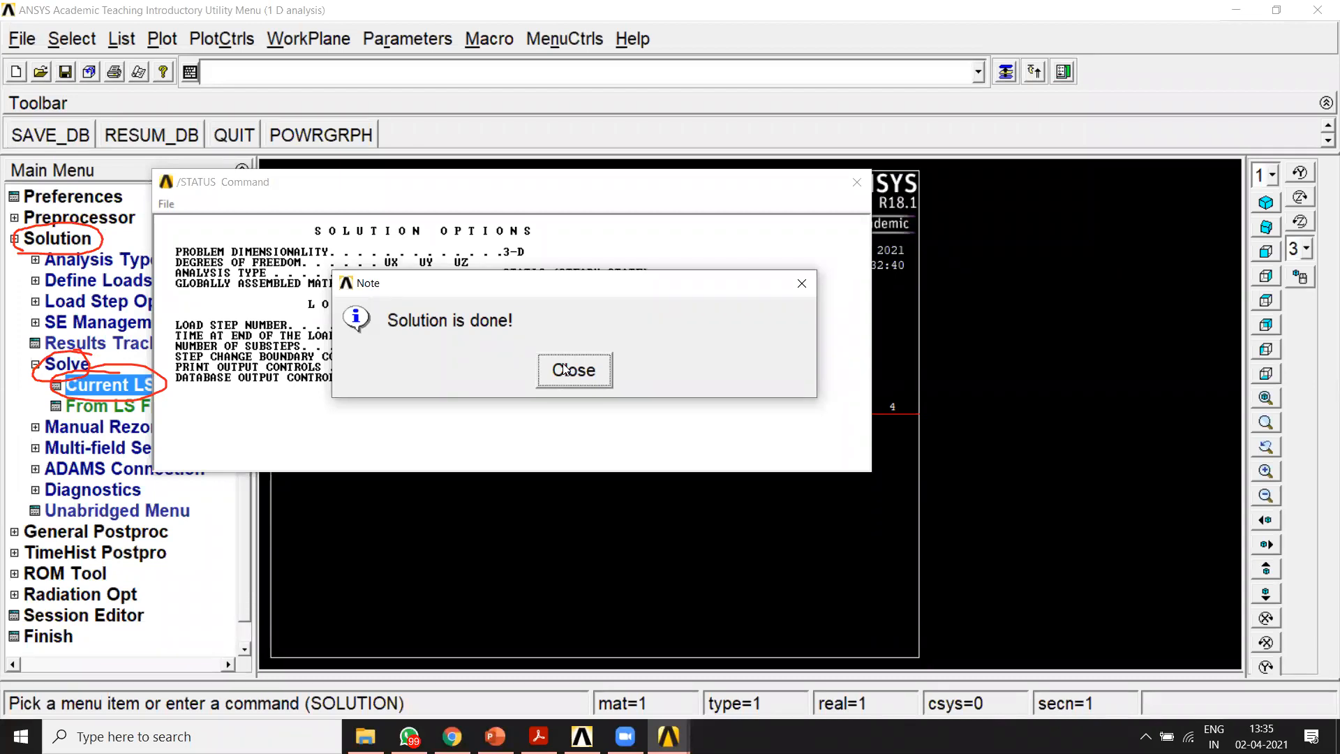
click(565, 370)
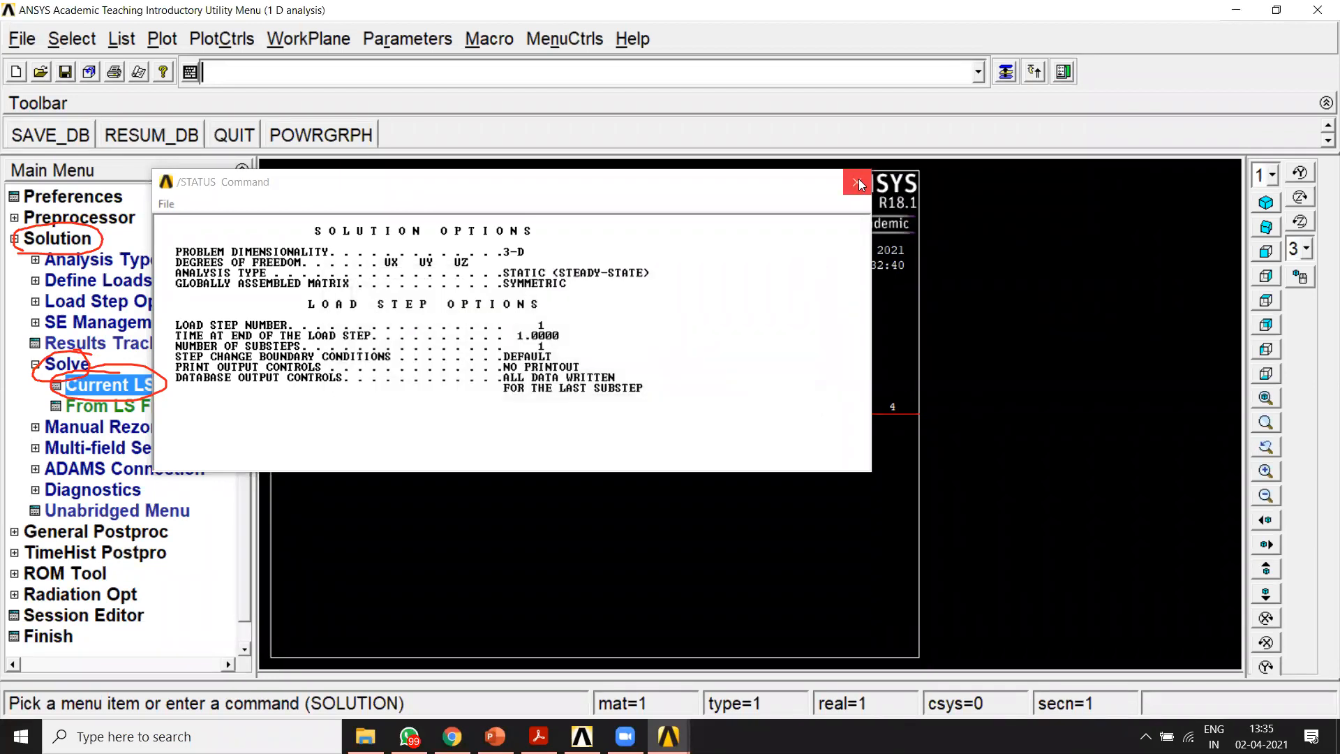
click(858, 183)
click(31, 238)
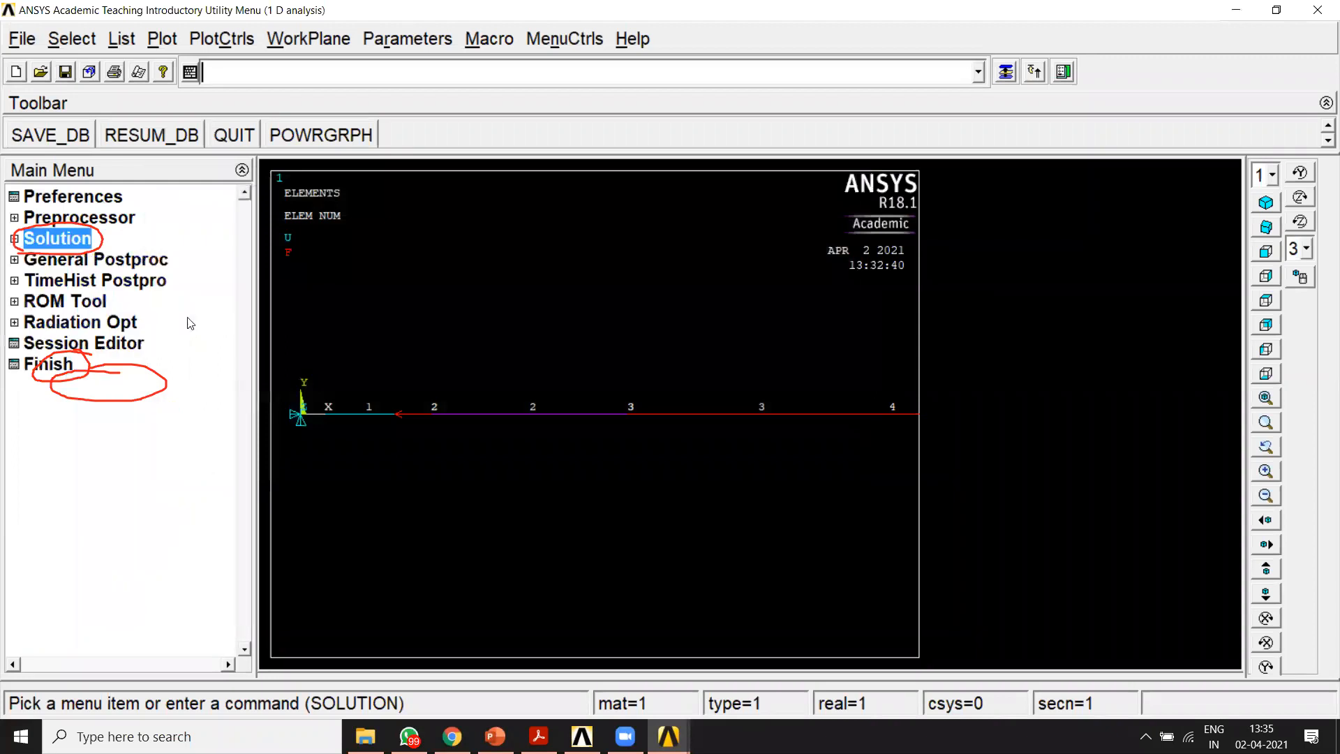
Step: Open the General Postproc section to bring up its options for reviewing results
click(957, 81)
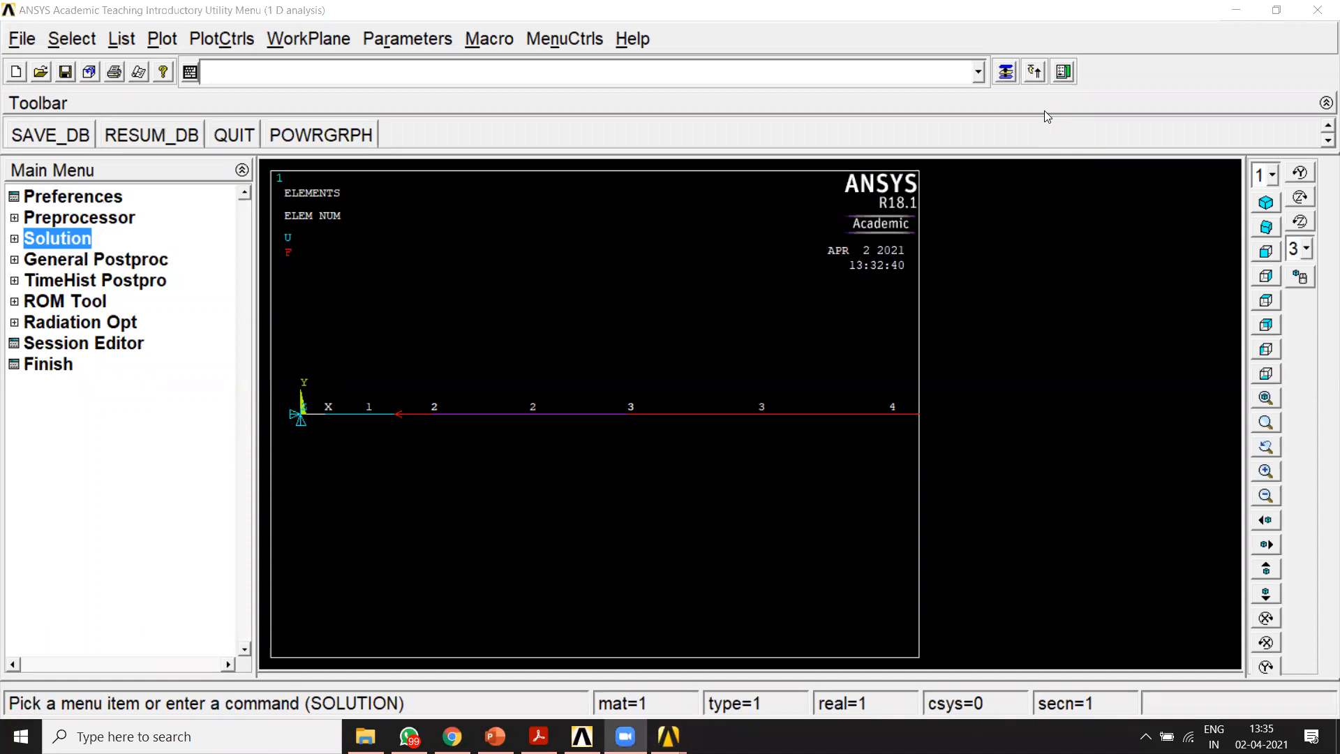
click(12, 259)
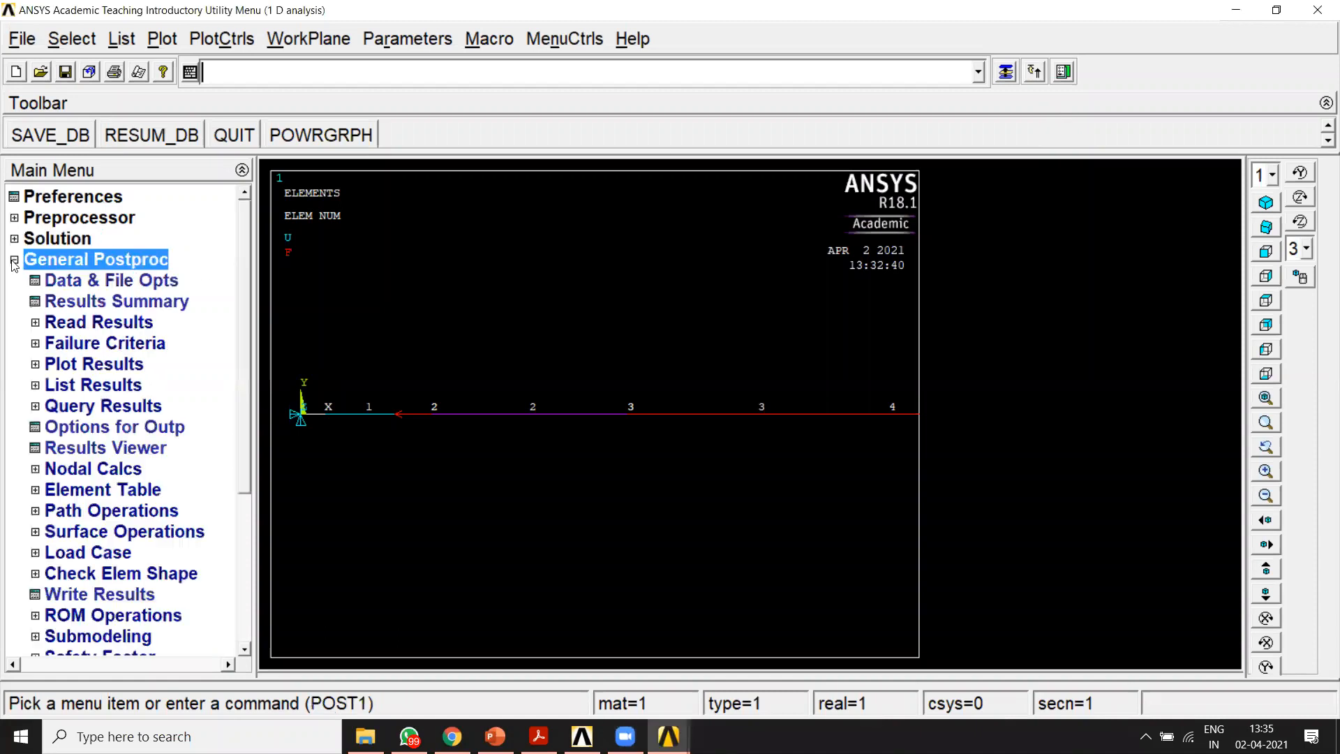
drag(244, 332, 241, 347)
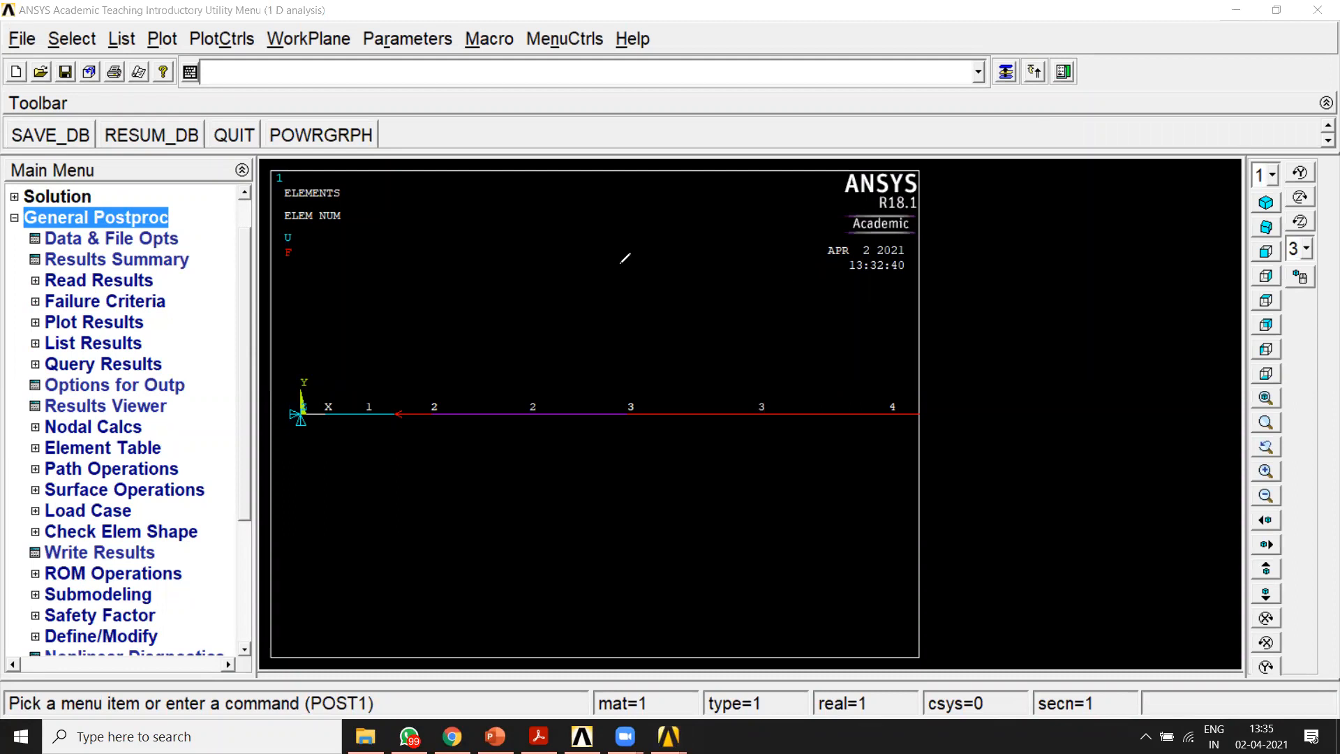
mouse_move(453, 227)
mouse_down()
mouse_move(455, 316)
mouse_move(483, 323)
mouse_up()
click(476, 289)
mouse_move(515, 255)
mouse_down()
mouse_move(526, 328)
mouse_move(543, 285)
mouse_up()
drag(584, 218, 577, 339)
mouse_move(607, 263)
mouse_down()
mouse_move(650, 272)
mouse_move(655, 249)
mouse_move(661, 288)
mouse_up()
mouse_move(696, 236)
mouse_down()
mouse_move(693, 300)
mouse_move(744, 282)
mouse_move(762, 299)
mouse_move(422, 373)
mouse_move(392, 356)
mouse_move(691, 328)
mouse_move(688, 360)
mouse_up()
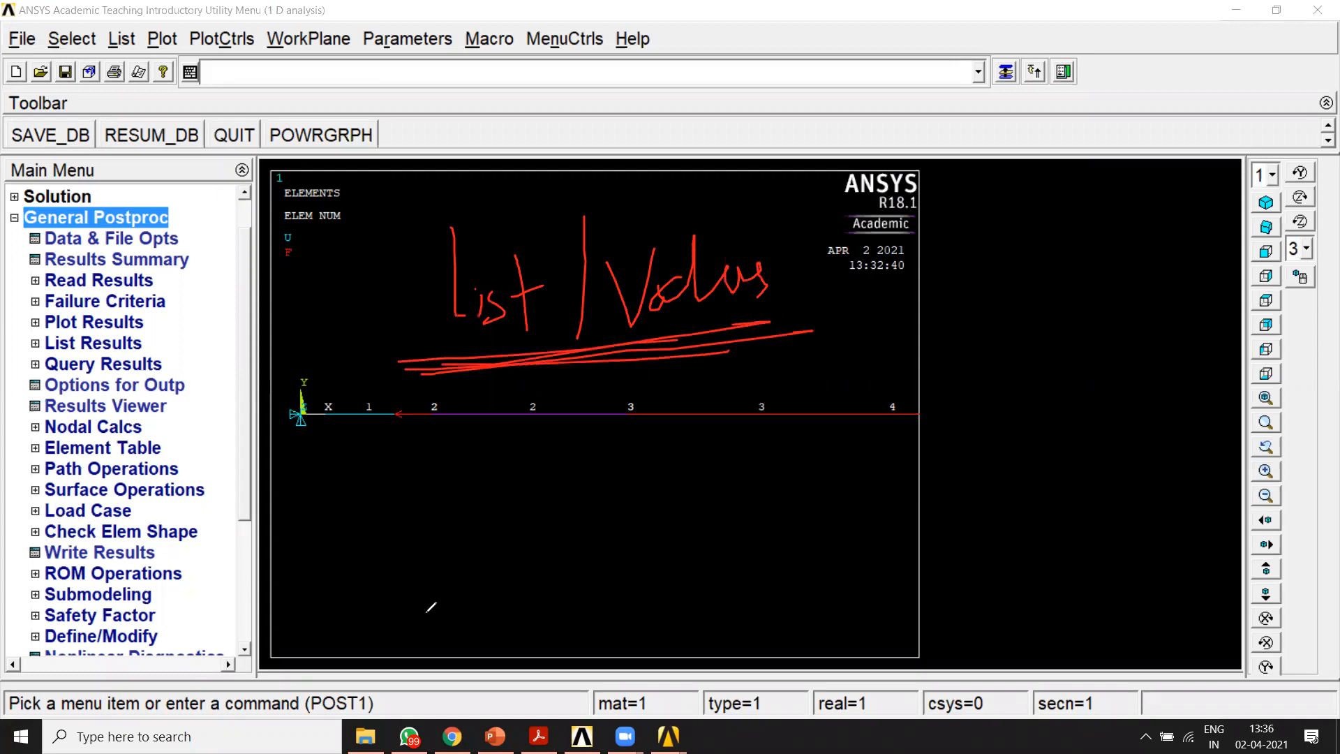
drag(389, 538, 427, 541)
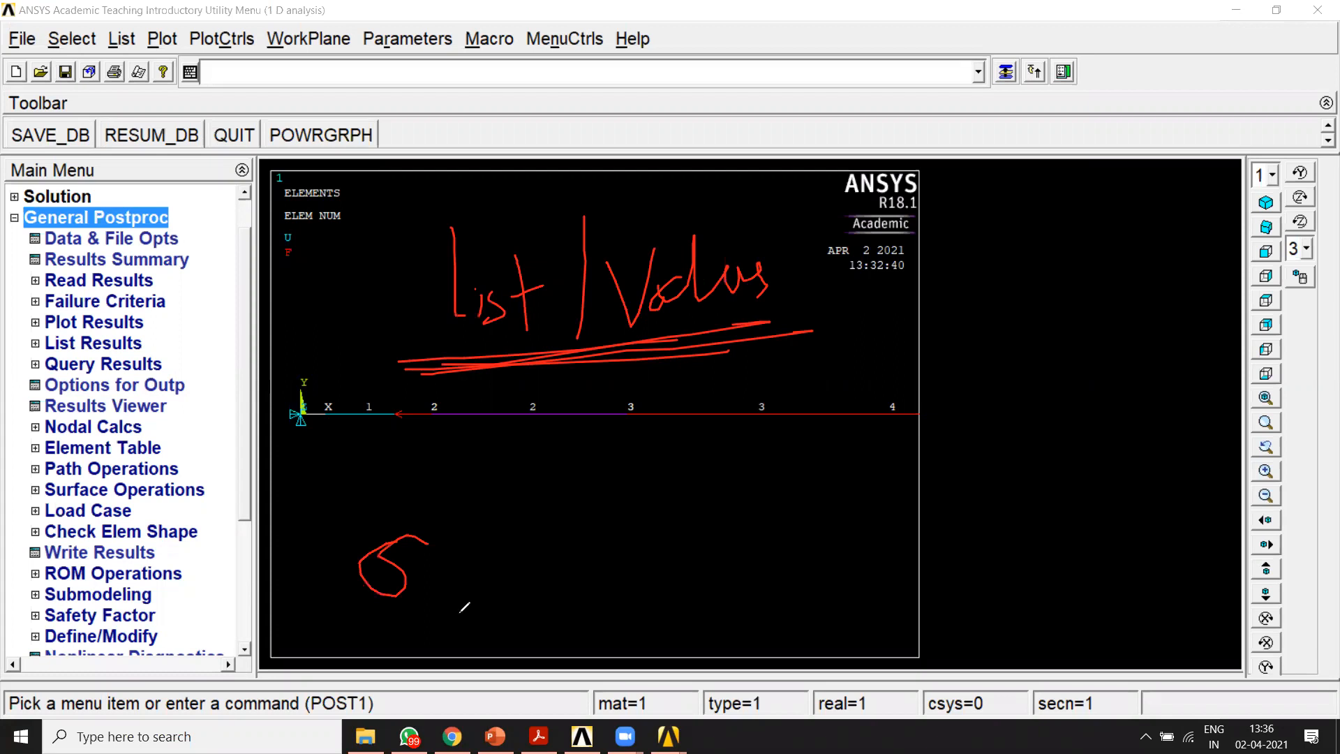
mouse_move(413, 366)
mouse_down()
mouse_move(743, 358)
mouse_move(759, 349)
mouse_move(695, 352)
mouse_move(749, 336)
mouse_up()
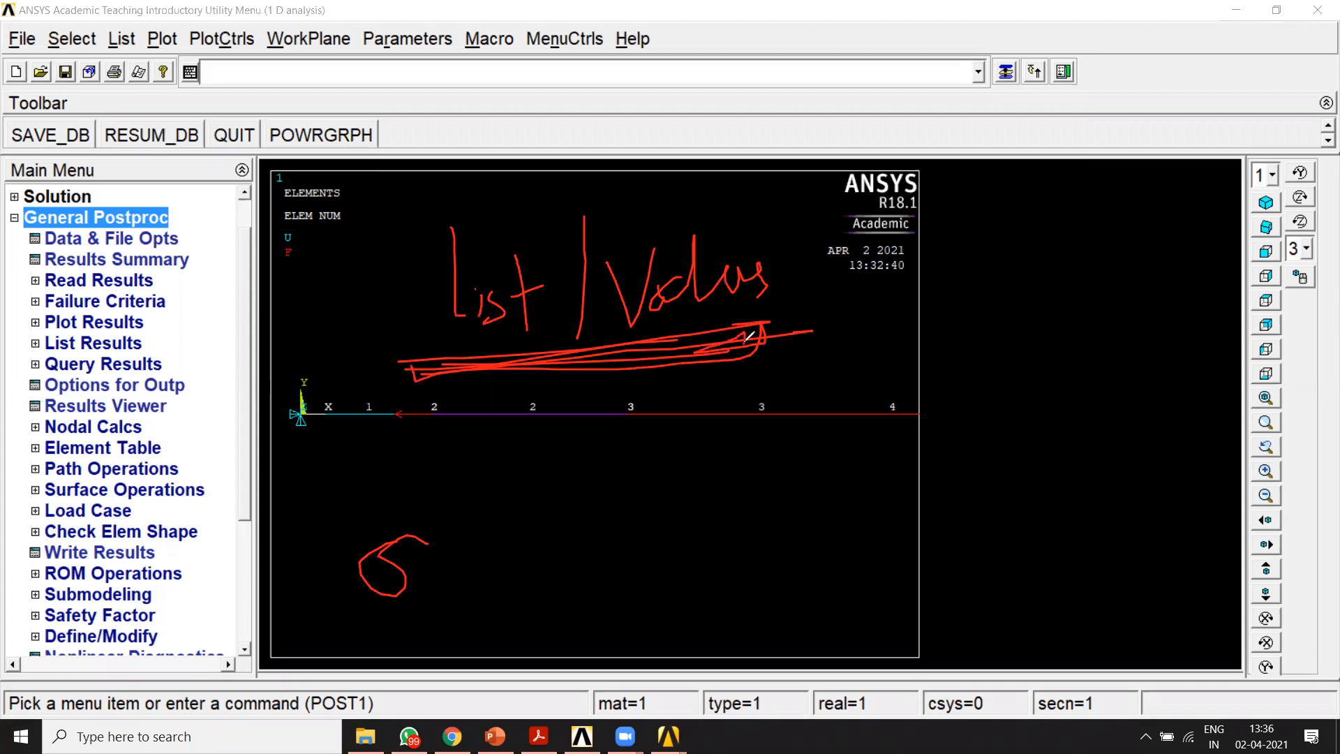
drag(967, 247, 975, 339)
drag(963, 246, 953, 293)
drag(1013, 222, 1026, 313)
mouse_move(1090, 241)
mouse_down()
mouse_move(1100, 279)
mouse_move(1101, 241)
mouse_up()
mouse_move(1122, 189)
mouse_down()
mouse_move(1135, 274)
mouse_move(1170, 219)
mouse_move(1174, 260)
mouse_up()
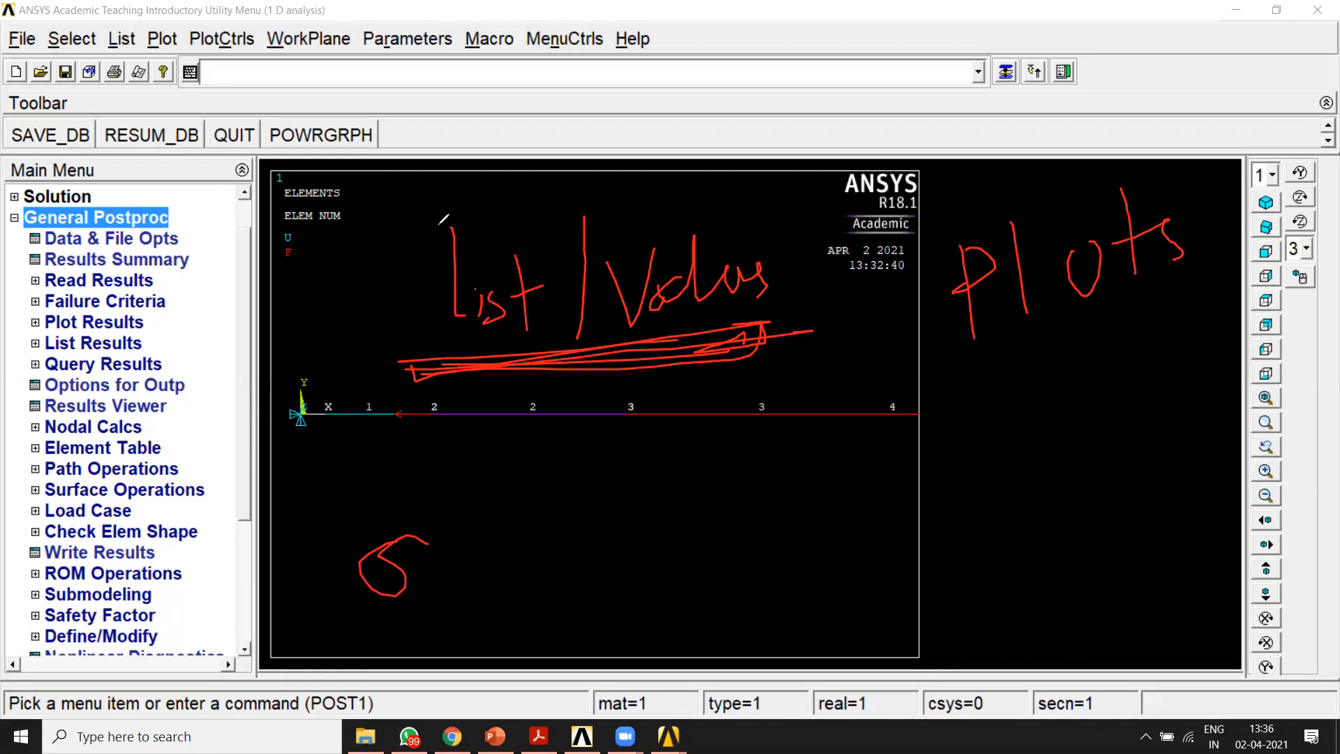
drag(532, 197, 654, 154)
drag(994, 148, 1103, 134)
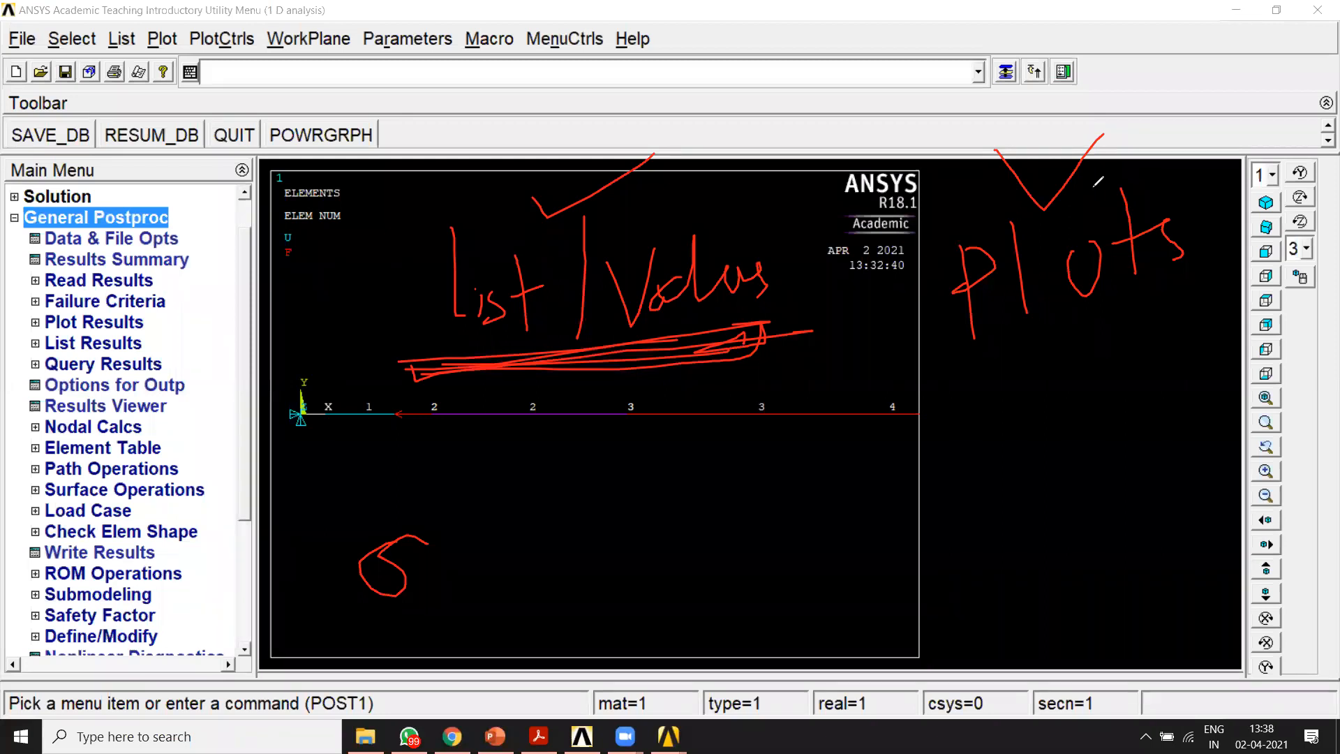
click(872, 149)
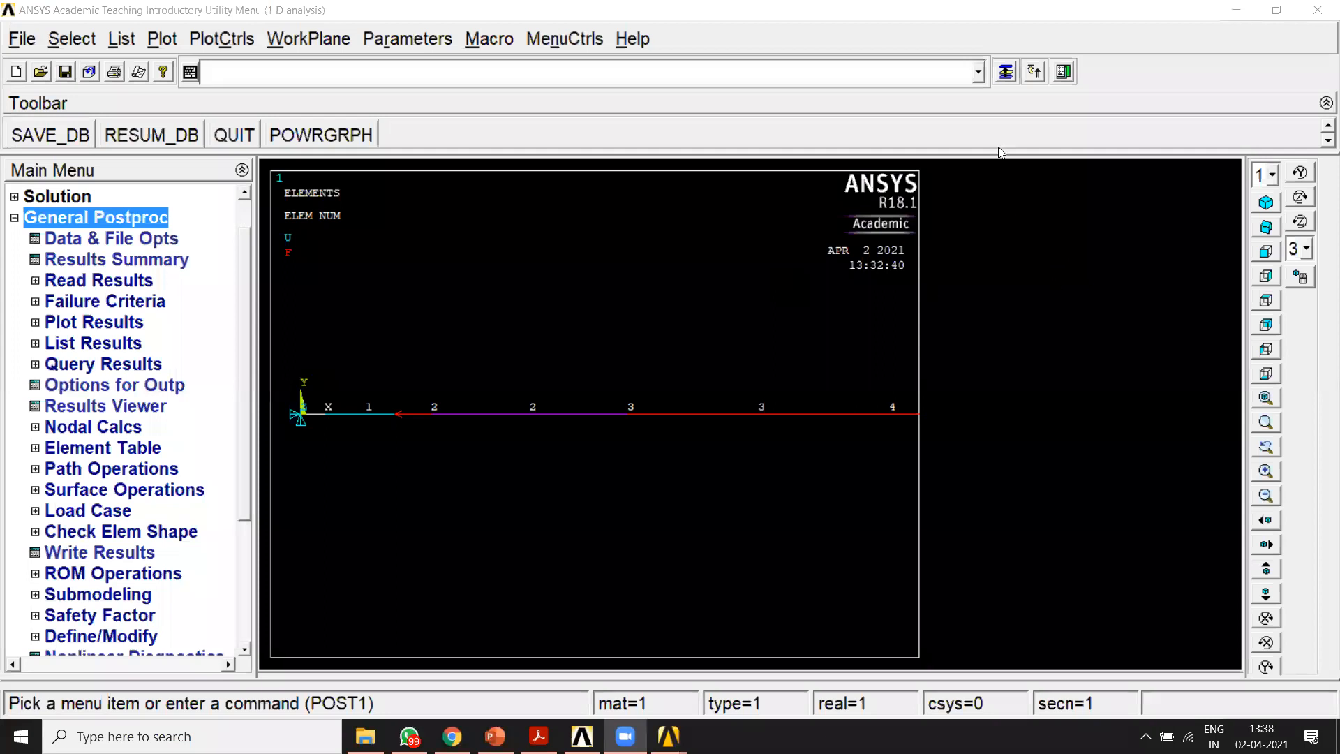
mouse_move(1032, 192)
mouse_down()
mouse_move(980, 206)
mouse_move(977, 335)
mouse_up()
drag(1016, 263, 977, 329)
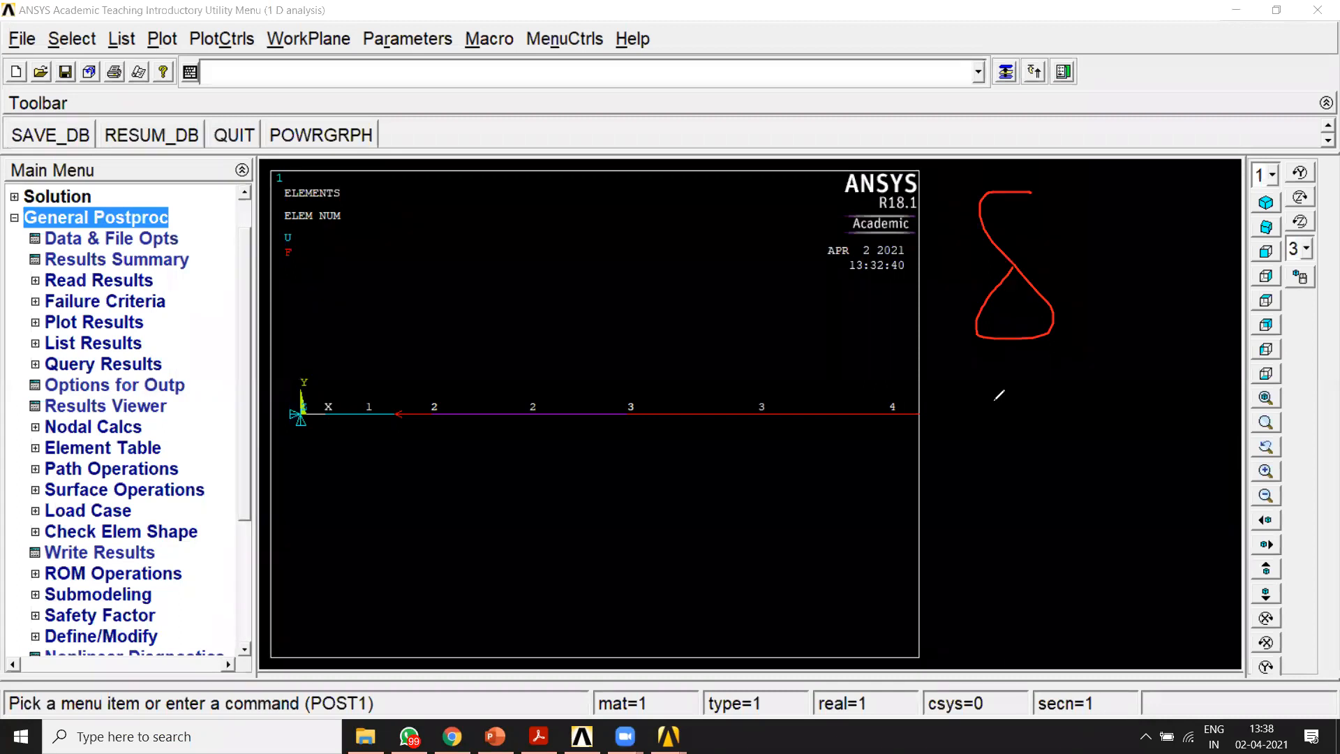
drag(992, 391, 1120, 489)
mouse_move(387, 586)
mouse_down()
mouse_move(363, 510)
mouse_move(611, 466)
mouse_up()
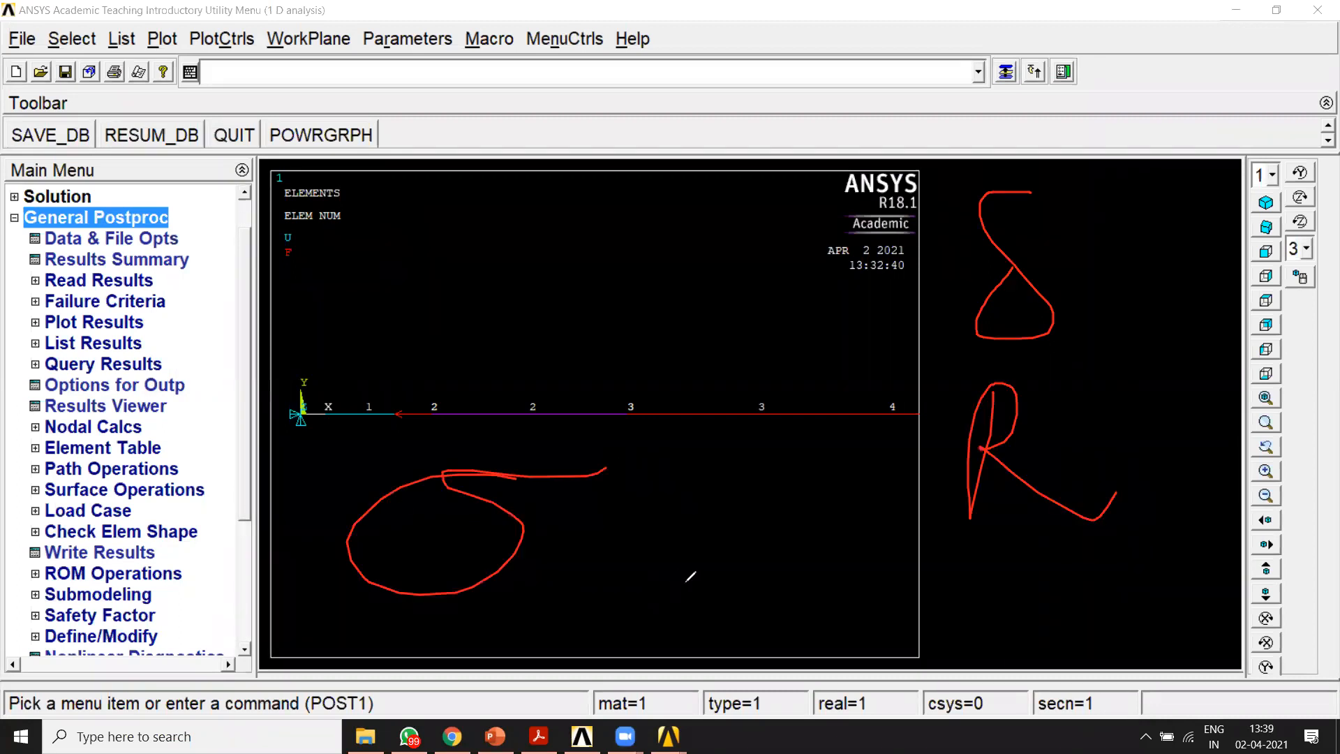
mouse_move(855, 301)
mouse_down()
mouse_move(890, 337)
mouse_move(972, 264)
mouse_up()
drag(862, 506, 974, 464)
mouse_move(1142, 329)
mouse_down()
mouse_move(1108, 332)
mouse_move(1141, 387)
mouse_move(1160, 350)
mouse_move(1237, 389)
mouse_up()
mouse_move(370, 619)
mouse_down()
mouse_move(555, 633)
mouse_move(300, 527)
mouse_move(410, 639)
mouse_up()
mouse_move(499, 612)
mouse_down()
mouse_move(496, 628)
mouse_move(513, 639)
mouse_move(543, 614)
mouse_up()
mouse_move(522, 609)
mouse_down()
mouse_move(513, 637)
mouse_move(548, 616)
mouse_up()
drag(602, 559, 587, 611)
mouse_move(616, 566)
mouse_down()
mouse_move(601, 588)
mouse_move(620, 599)
mouse_move(631, 587)
mouse_up()
drag(644, 558, 596, 623)
drag(482, 660, 630, 636)
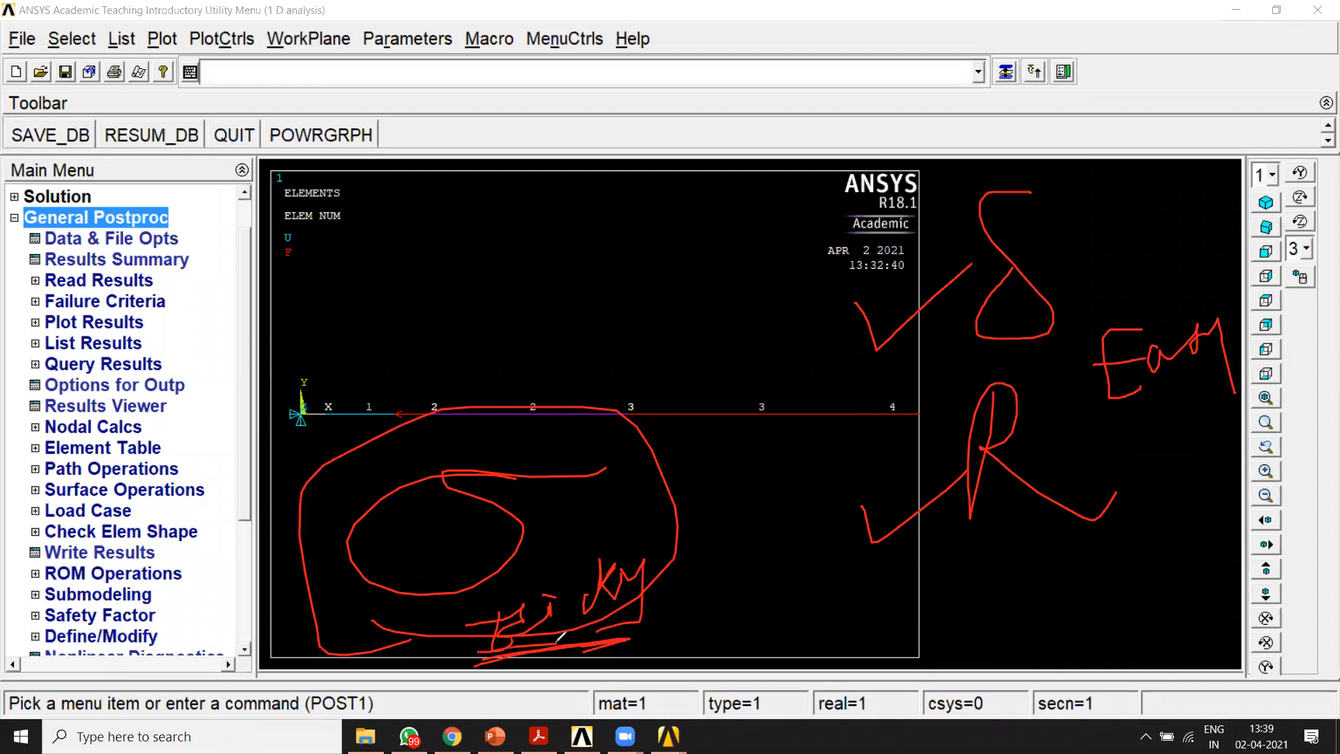
drag(824, 278, 1247, 144)
drag(834, 449, 1213, 369)
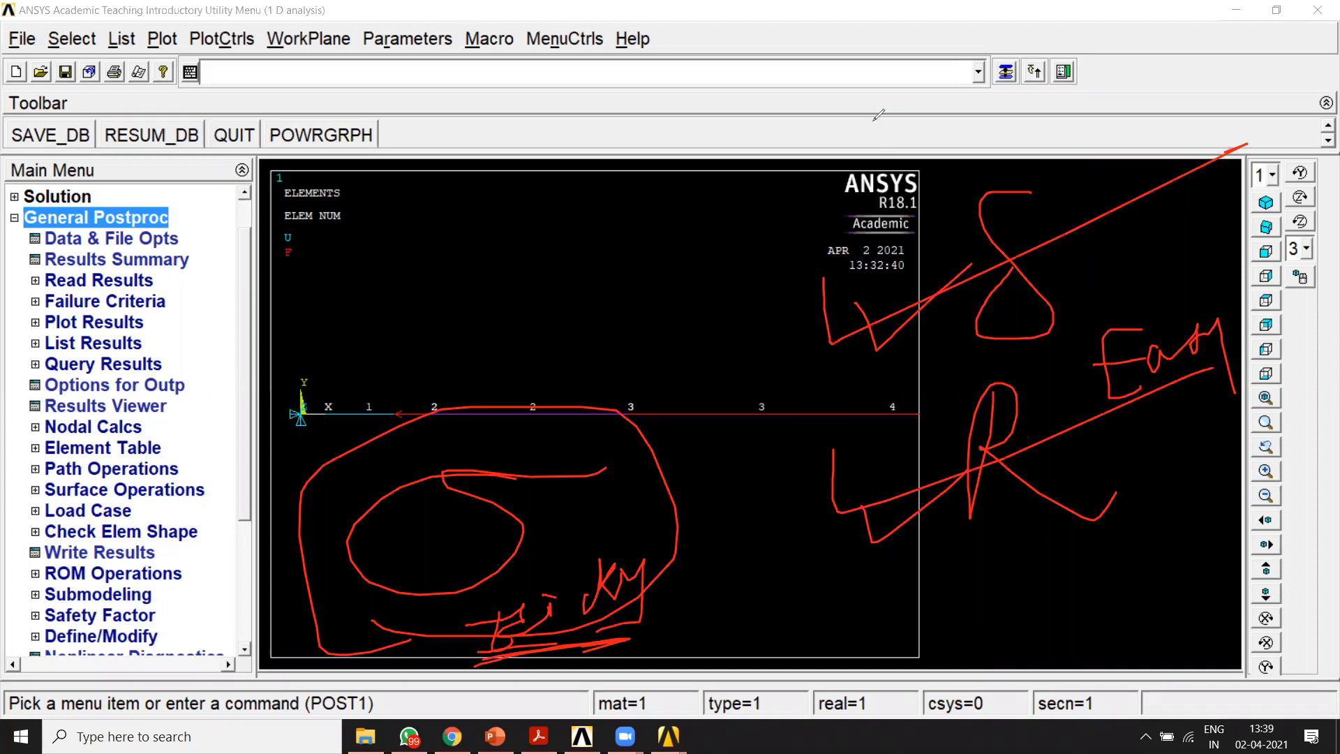
key(Escape)
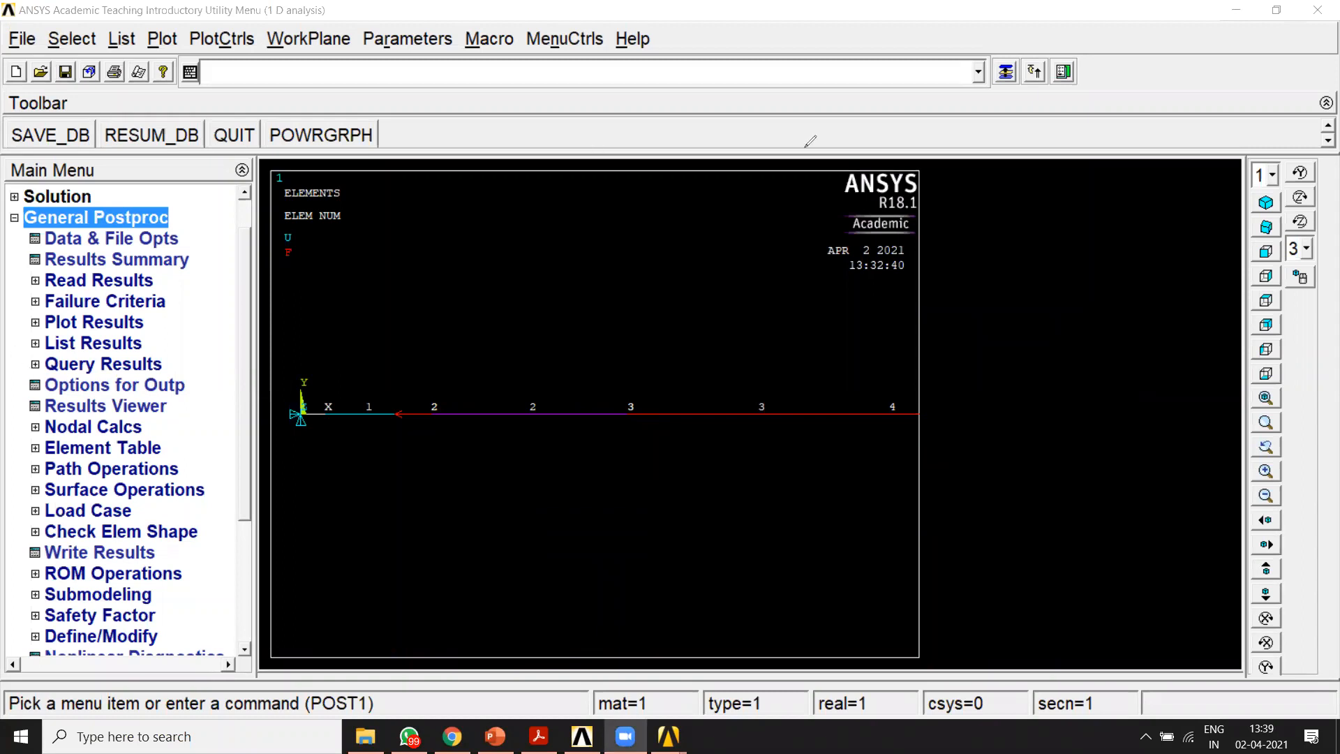
Step: Bring up the nodal solution listing options in the general postprocessor and expand the DOF Solution quantities
mouse_move(58, 225)
mouse_down()
mouse_move(197, 215)
mouse_move(104, 199)
mouse_move(9, 218)
mouse_up()
mouse_move(23, 356)
mouse_down()
mouse_move(136, 357)
mouse_move(173, 340)
mouse_move(25, 334)
mouse_move(14, 350)
mouse_up()
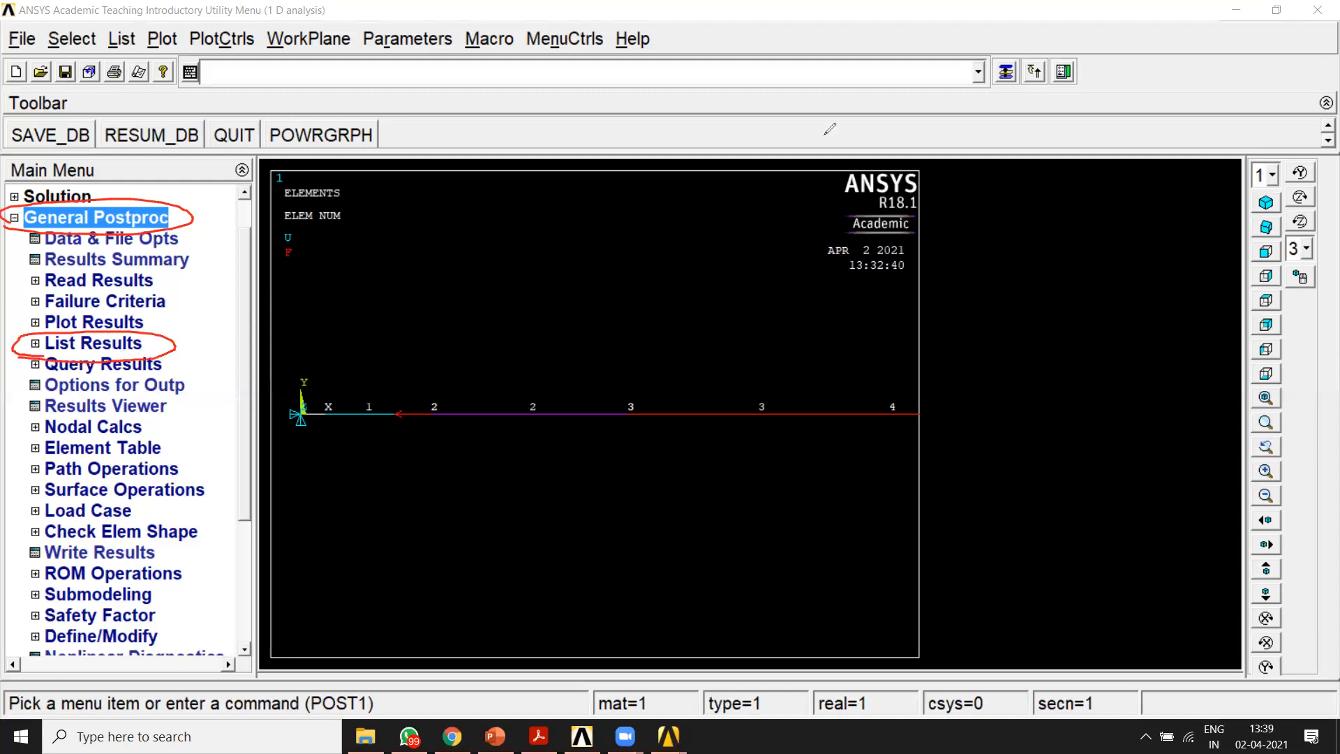
click(35, 343)
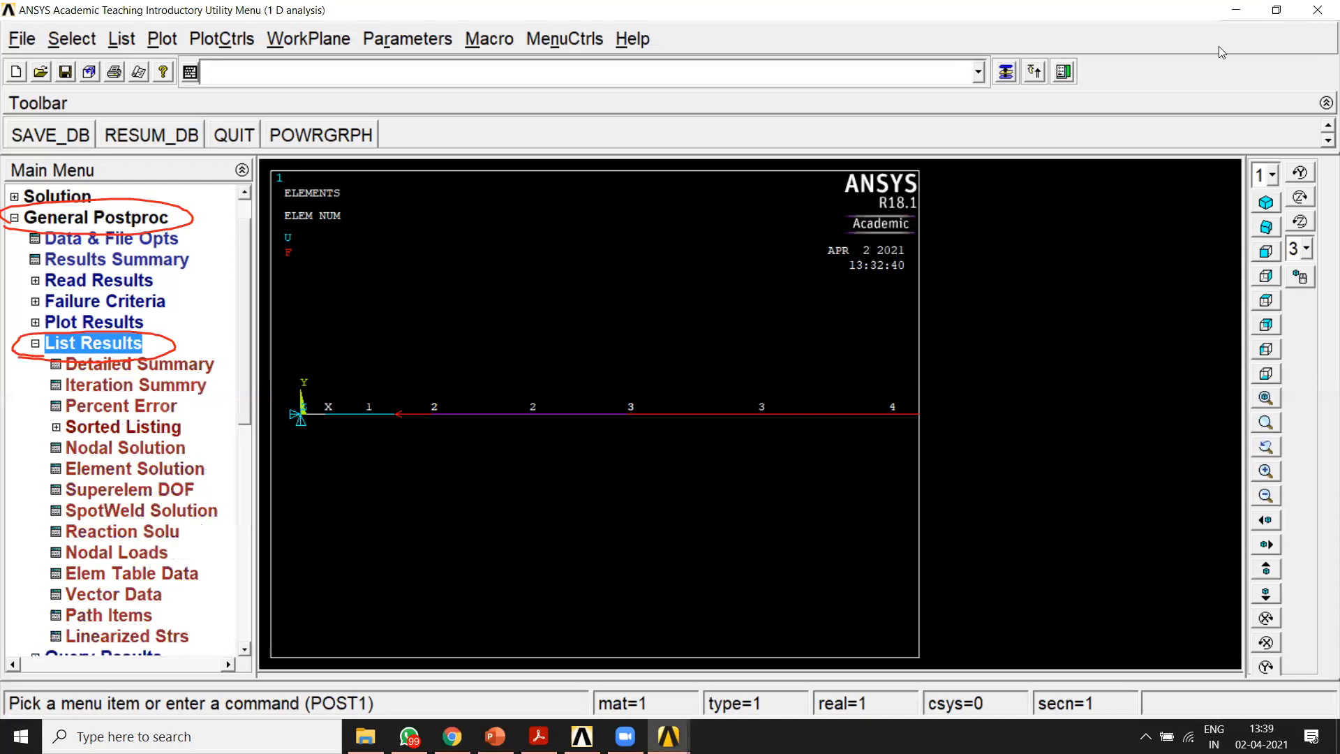
mouse_move(40, 461)
mouse_down()
mouse_move(185, 460)
mouse_move(155, 430)
mouse_move(42, 432)
mouse_move(32, 459)
mouse_move(64, 462)
mouse_up()
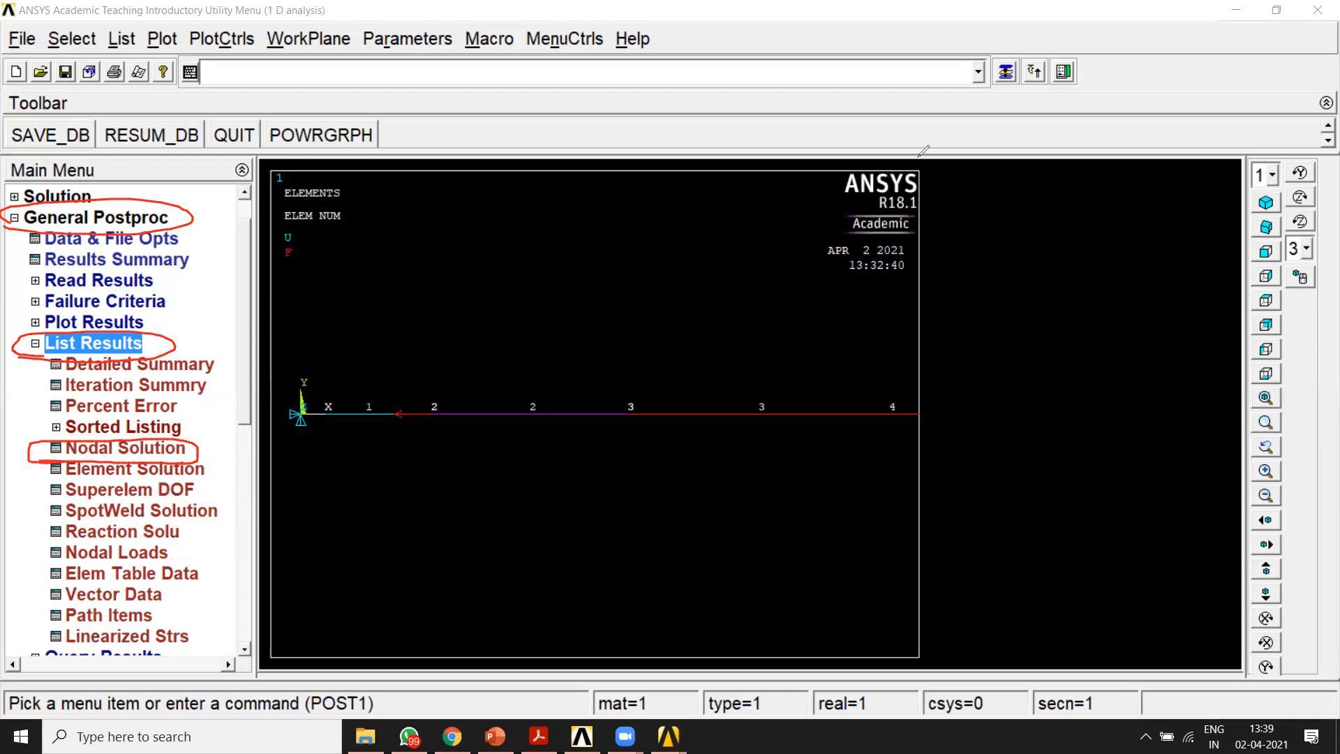
click(161, 450)
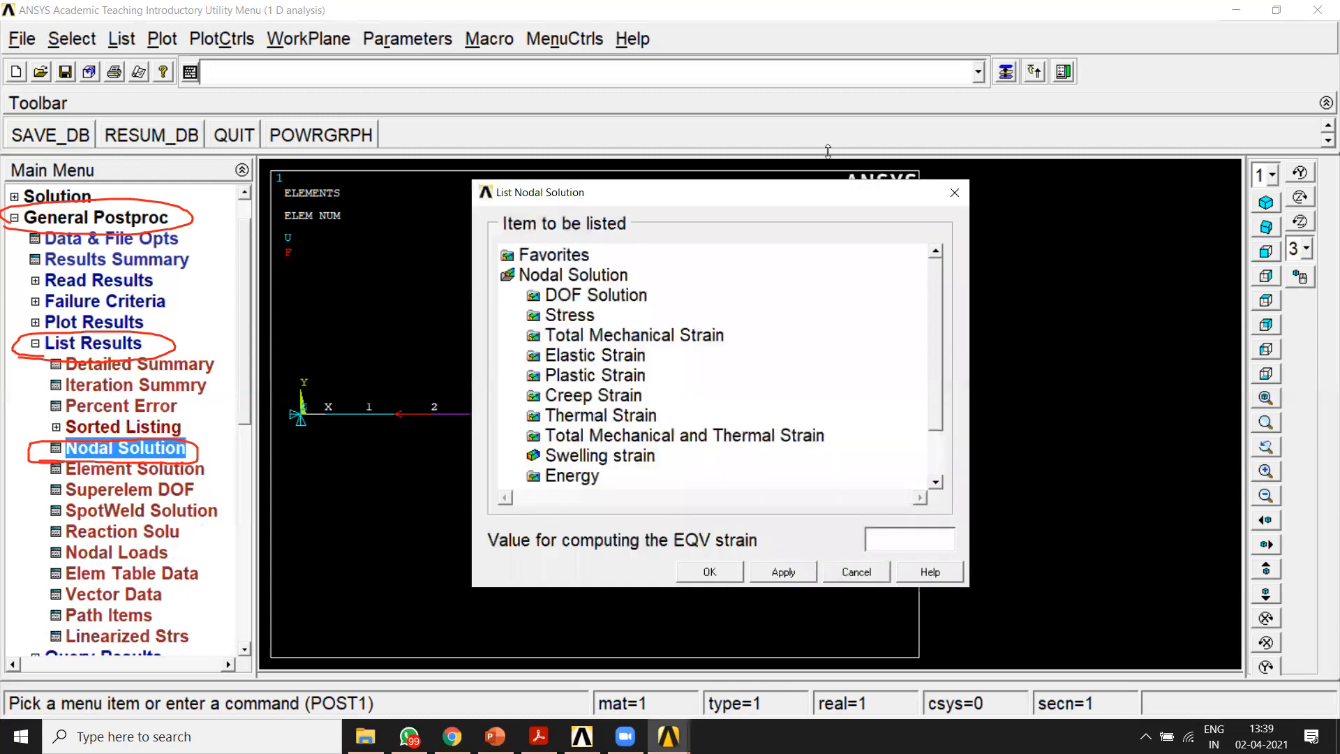
drag(506, 302, 549, 303)
mouse_move(681, 300)
mouse_down()
mouse_move(670, 280)
mouse_move(509, 301)
mouse_up()
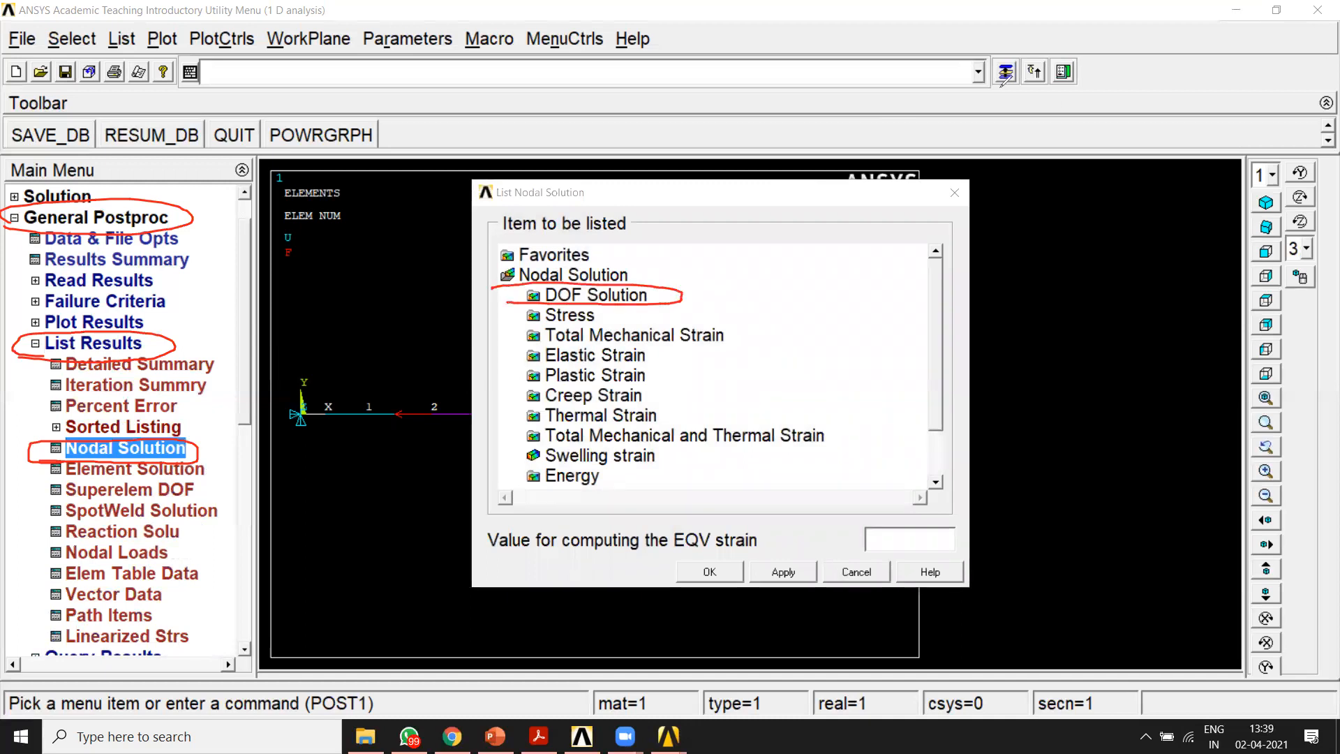
click(634, 294)
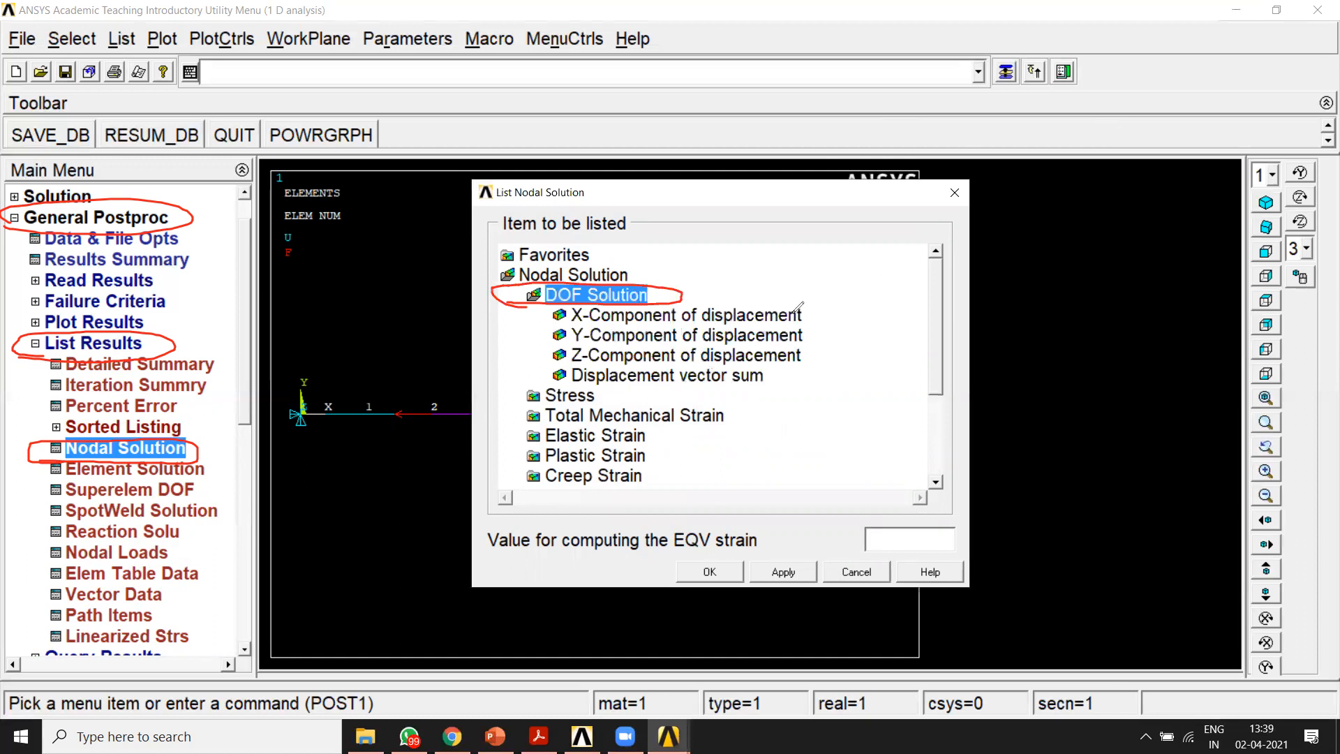
Step: List the displacement vector sum from the DOF solution for the bar's nodes
drag(808, 312, 887, 280)
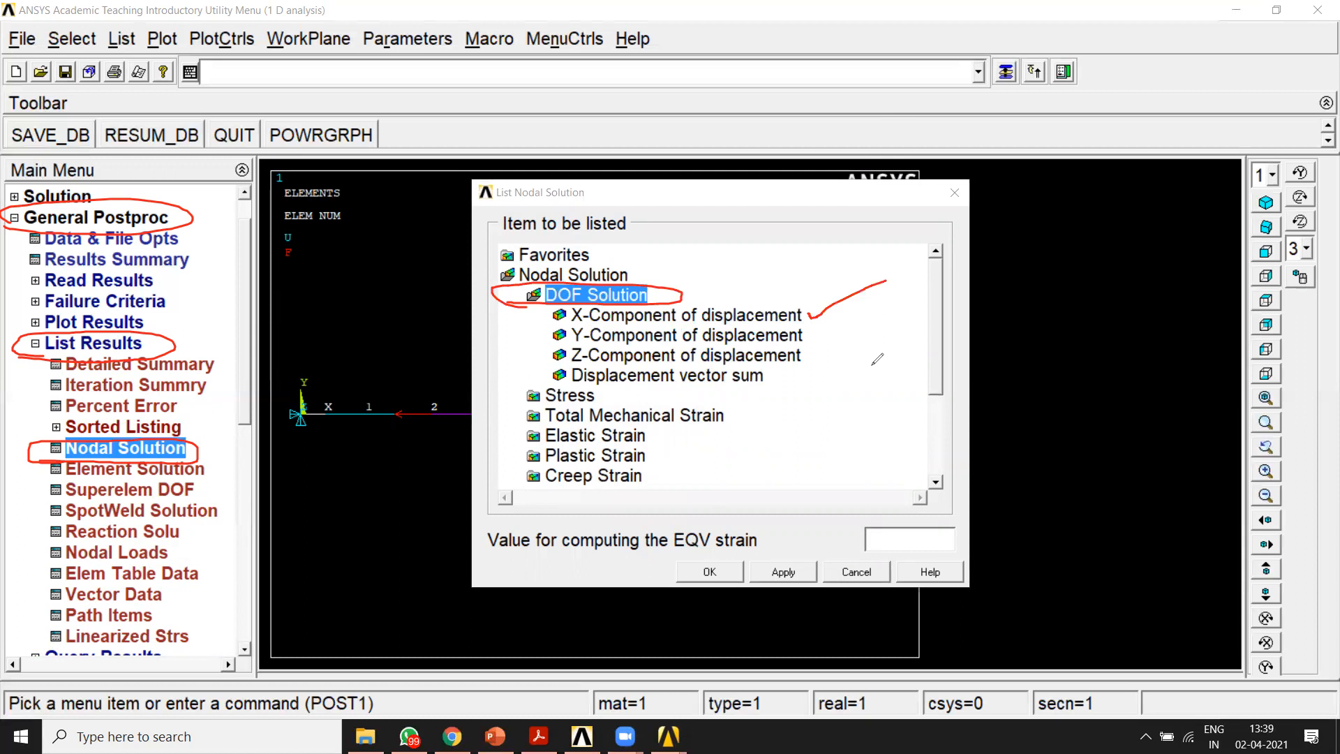
drag(809, 337, 835, 335)
drag(810, 360, 830, 357)
drag(574, 388, 668, 388)
mouse_move(766, 387)
mouse_down()
mouse_move(760, 367)
mouse_move(548, 370)
mouse_move(601, 382)
mouse_up()
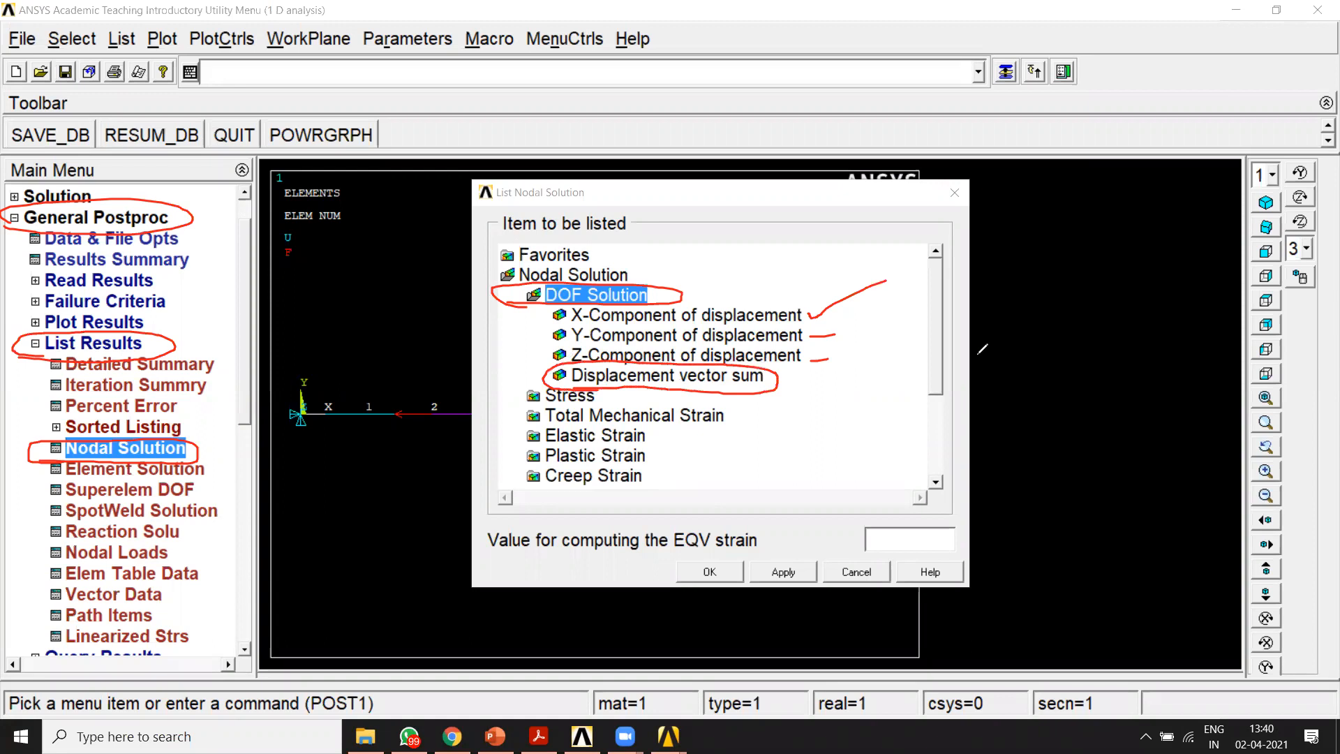
click(895, 132)
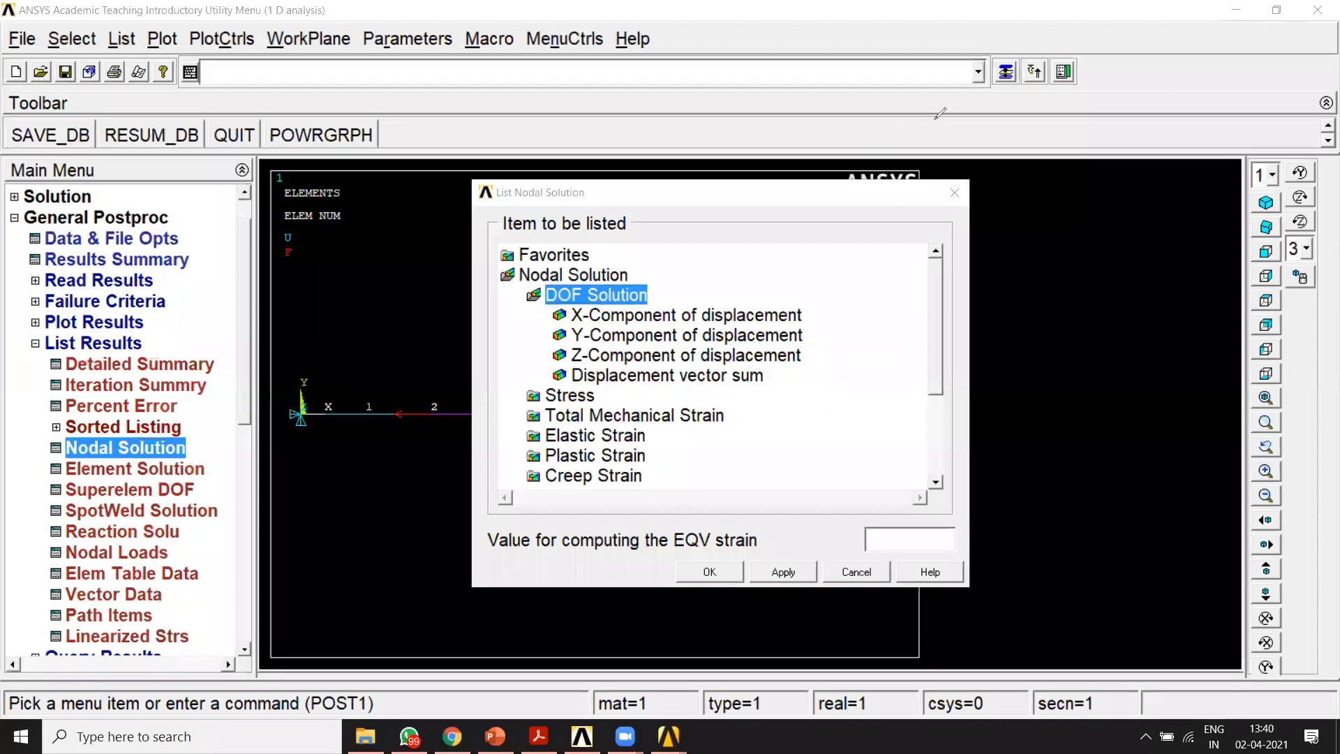
click(673, 377)
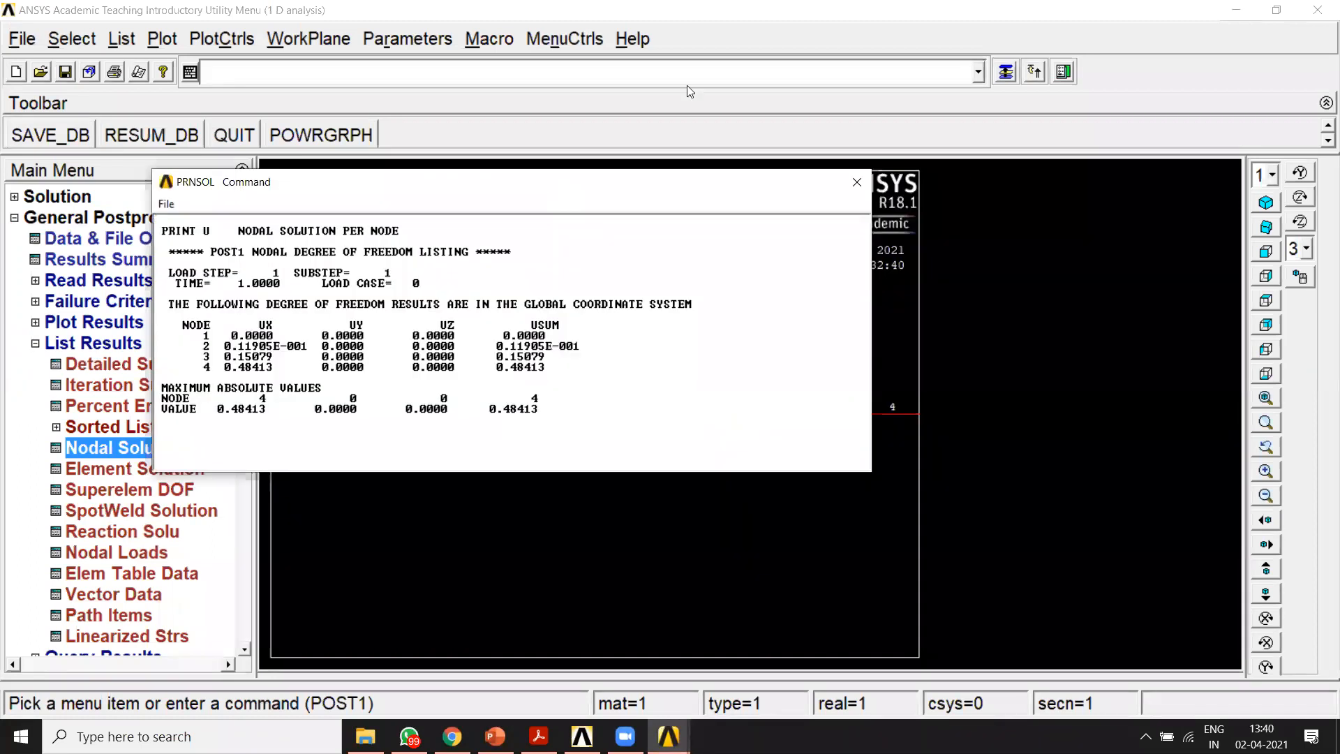
Step: Examine the X displacements of nodes 1 to 4 in the nodal listing, especially nodes 2 and 4
drag(529, 185, 687, 86)
click(810, 146)
drag(506, 218, 510, 317)
drag(590, 219, 602, 309)
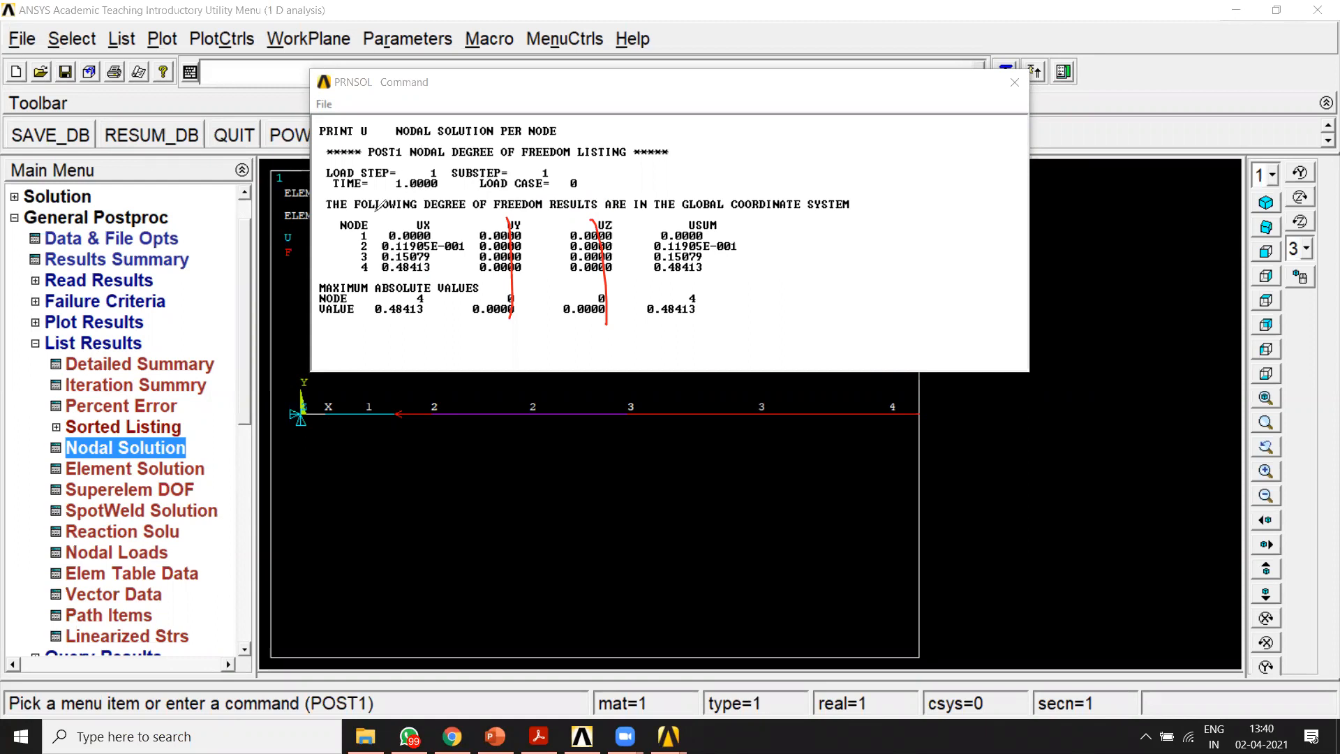
drag(334, 236, 352, 235)
drag(437, 230, 466, 220)
drag(335, 248, 356, 246)
mouse_move(886, 245)
mouse_down()
mouse_move(869, 297)
mouse_move(891, 243)
mouse_up()
click(921, 288)
drag(972, 216, 998, 265)
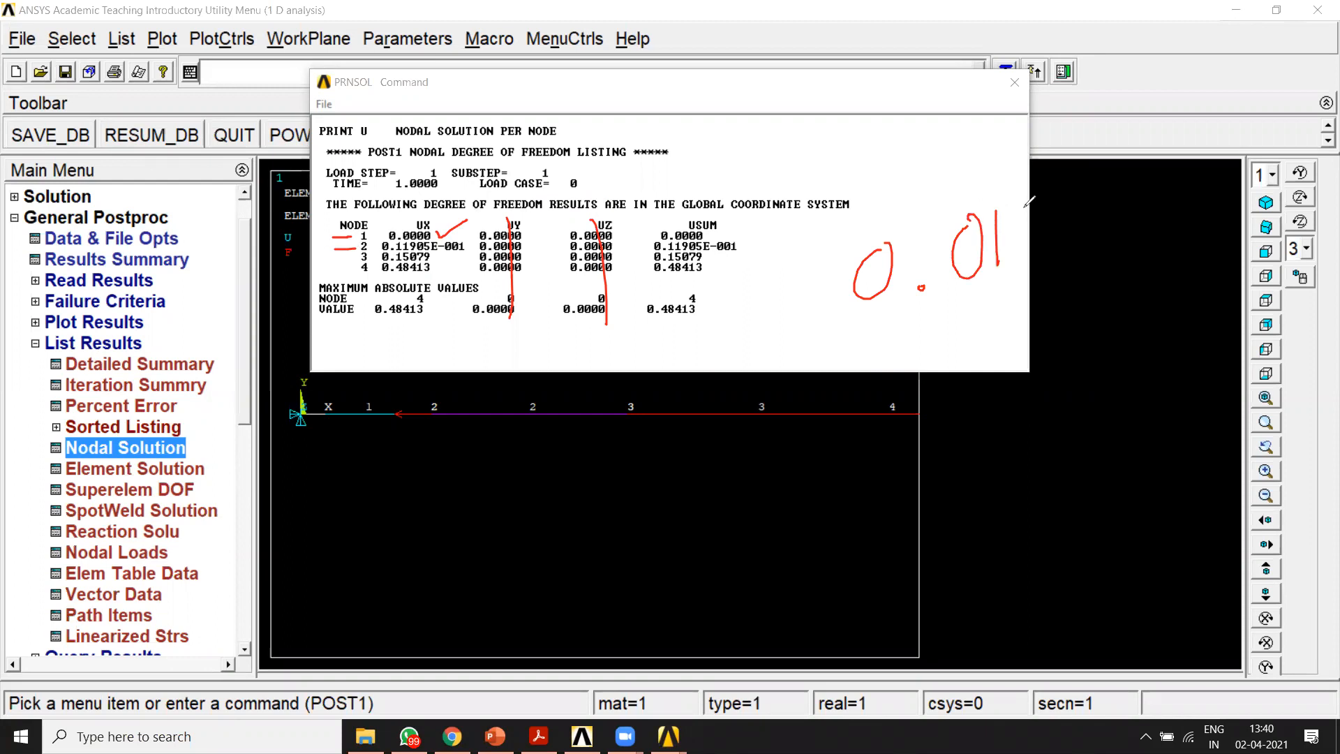
mouse_move(1023, 204)
mouse_down()
mouse_move(1022, 259)
mouse_move(1156, 220)
mouse_up()
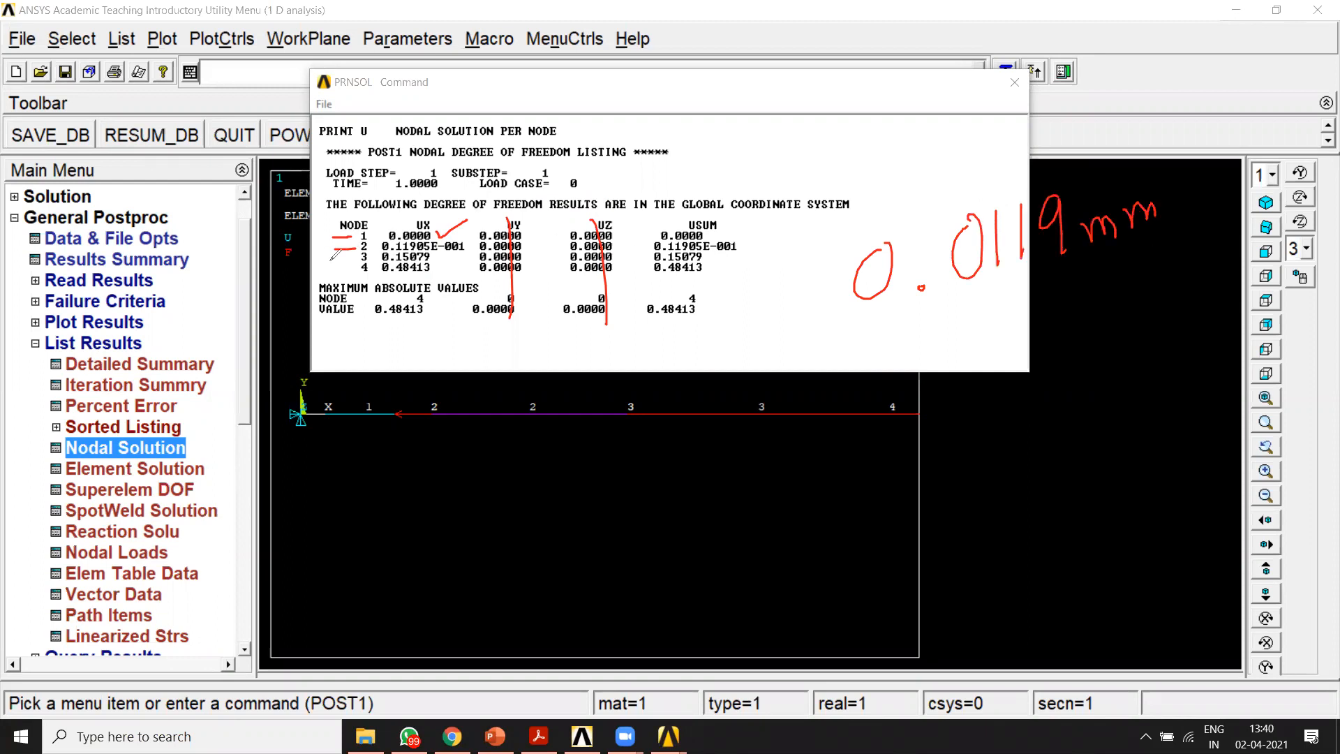
drag(343, 259, 359, 268)
drag(862, 352, 903, 337)
mouse_move(894, 385)
mouse_down()
mouse_move(840, 488)
mouse_move(951, 486)
mouse_move(840, 432)
mouse_up()
mouse_move(1087, 450)
mouse_down()
mouse_move(1082, 505)
mouse_move(1078, 433)
mouse_move(1115, 434)
mouse_move(1138, 456)
mouse_up()
drag(1137, 444, 1142, 466)
drag(1152, 416, 1175, 404)
drag(1098, 472, 1104, 476)
drag(1219, 428, 1257, 412)
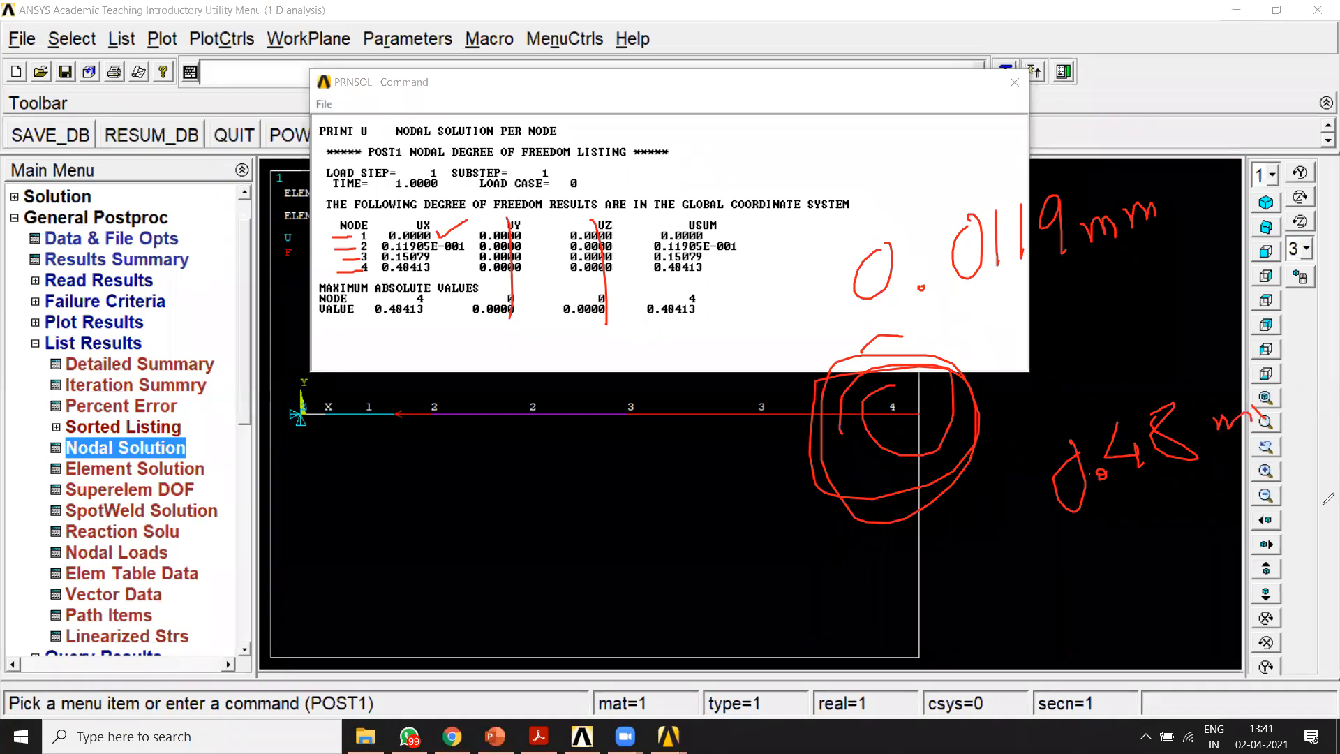
drag(1265, 419, 1337, 412)
drag(1337, 480, 1029, 539)
drag(1337, 508, 1019, 576)
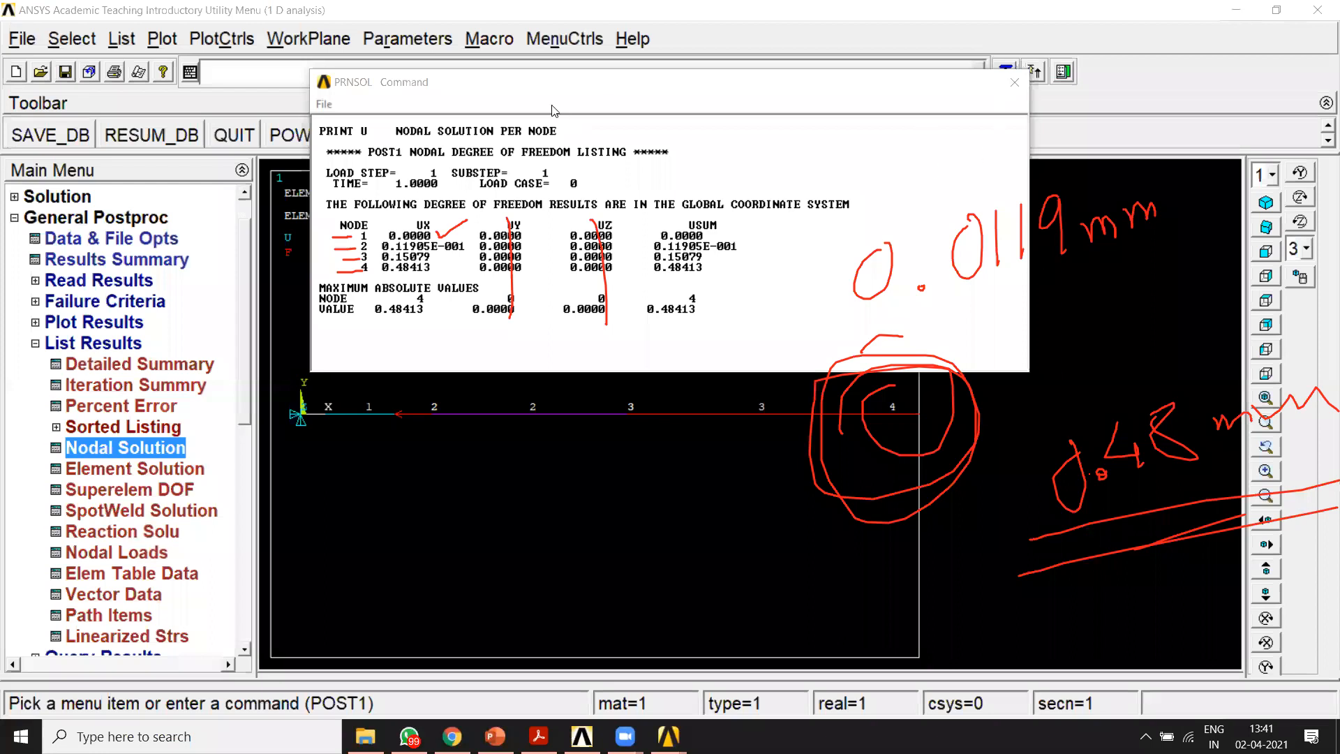
Step: Highlight the full text of the nodal displacement listing, look at its saving options and close the listing
mouse_move(506, 83)
mouse_down()
mouse_move(531, 100)
mouse_move(555, 88)
mouse_up()
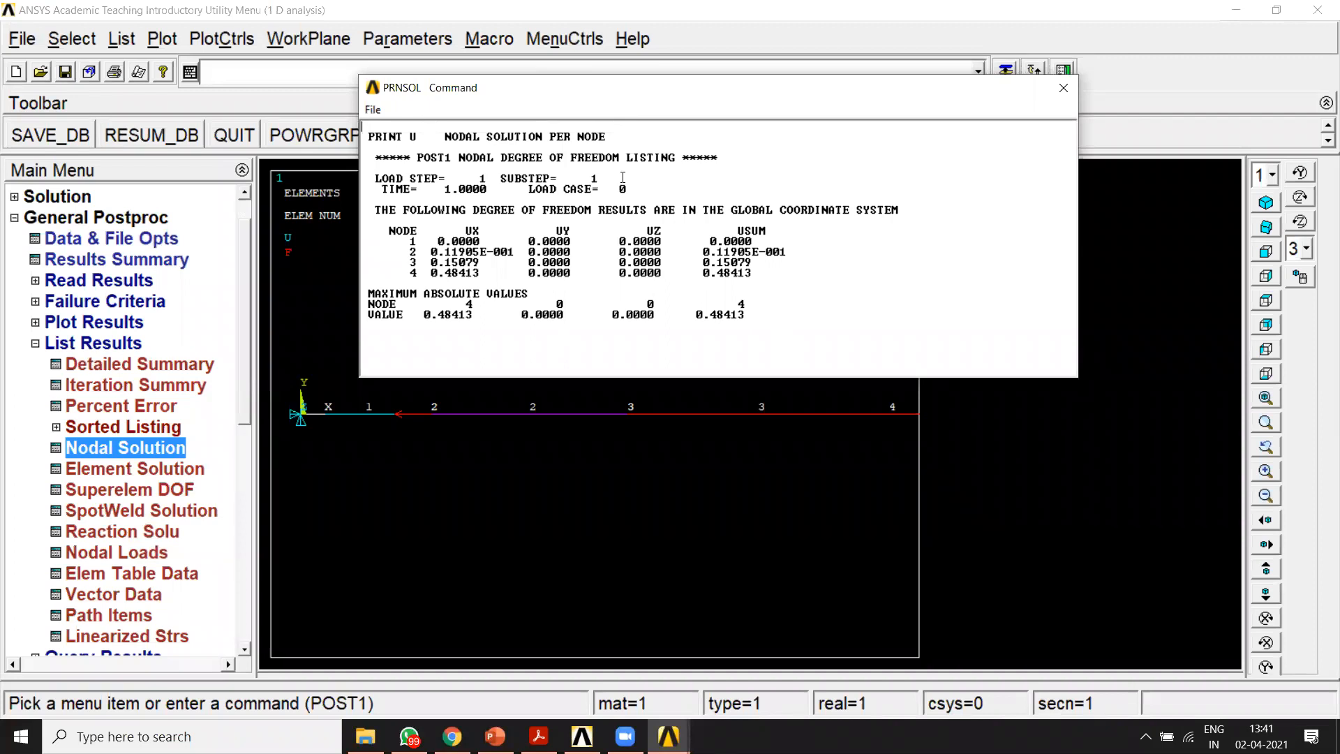
drag(760, 322, 366, 132)
click(990, 310)
click(374, 110)
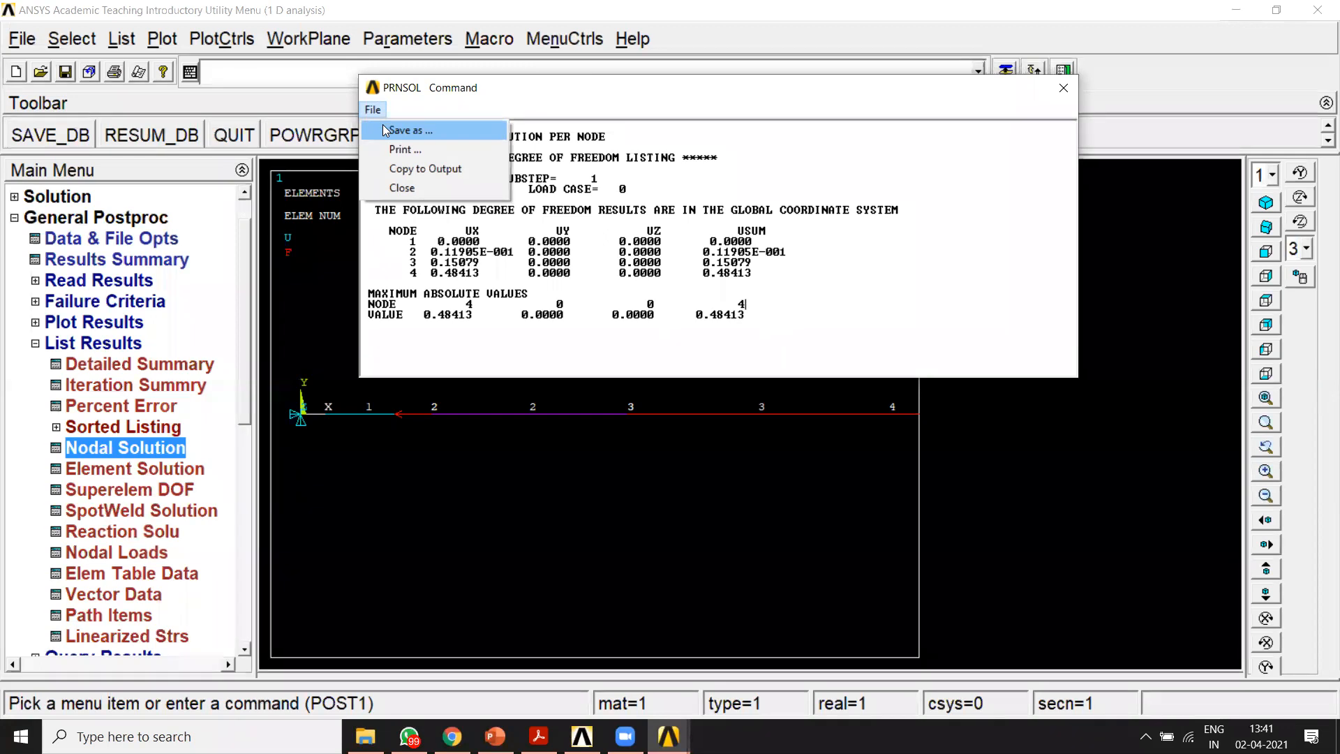
click(1186, 82)
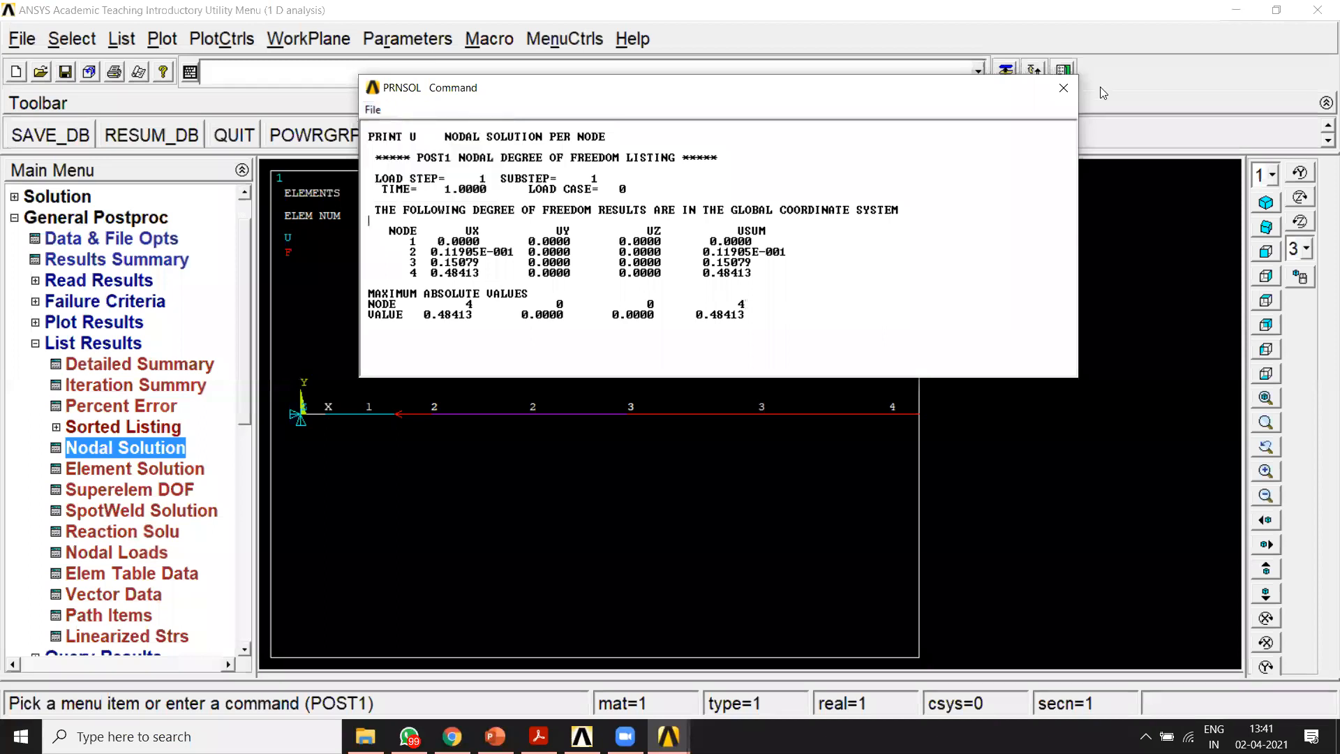
click(1065, 88)
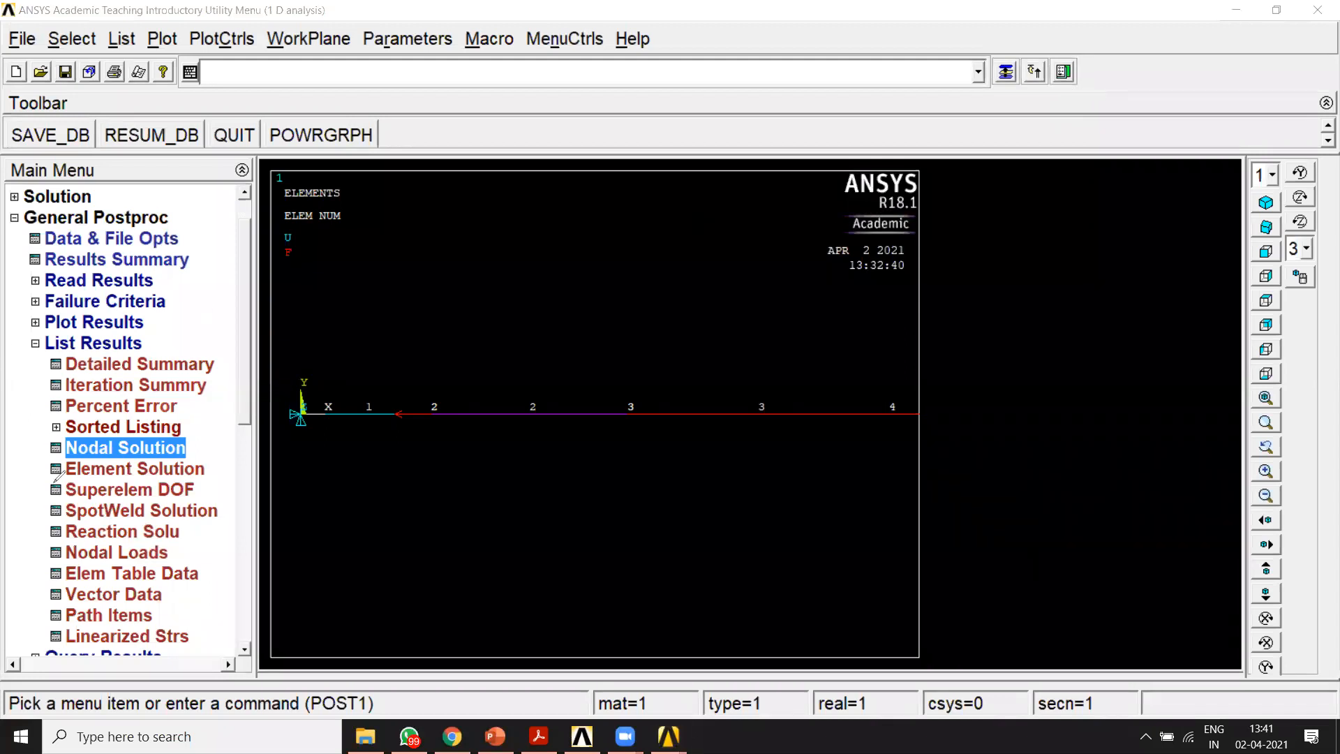
Step: List the reaction solution for all items and move the listing clear of the bar
mouse_move(30, 460)
mouse_down()
mouse_move(26, 541)
mouse_move(123, 544)
mouse_move(190, 518)
mouse_move(98, 513)
mouse_up()
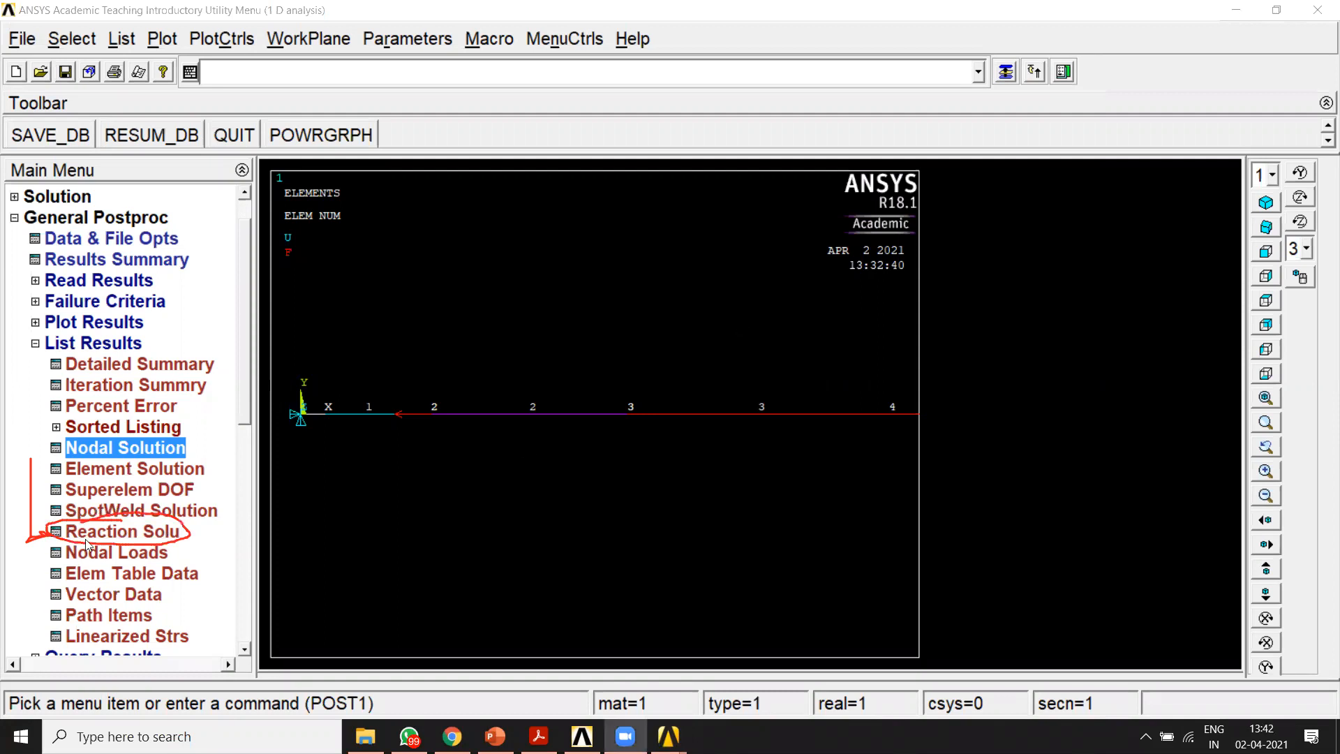
click(109, 533)
click(528, 476)
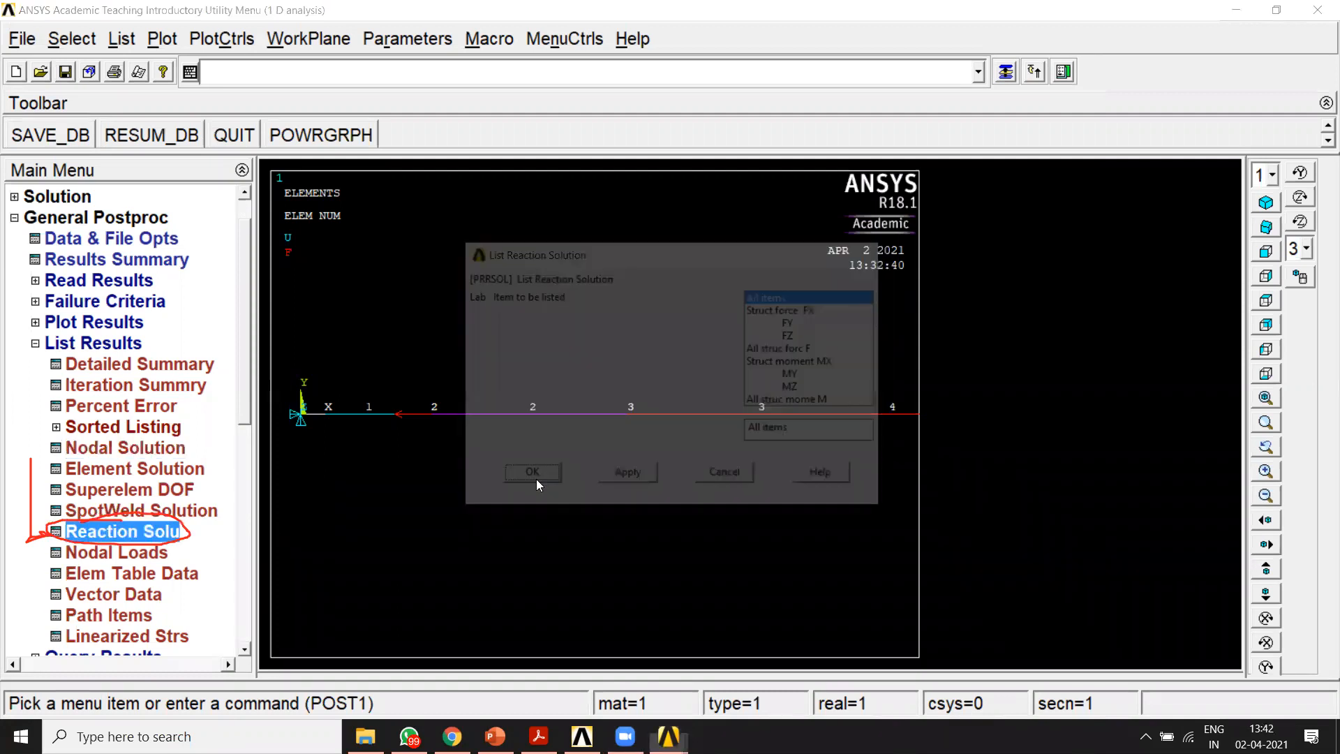
drag(532, 189, 725, 81)
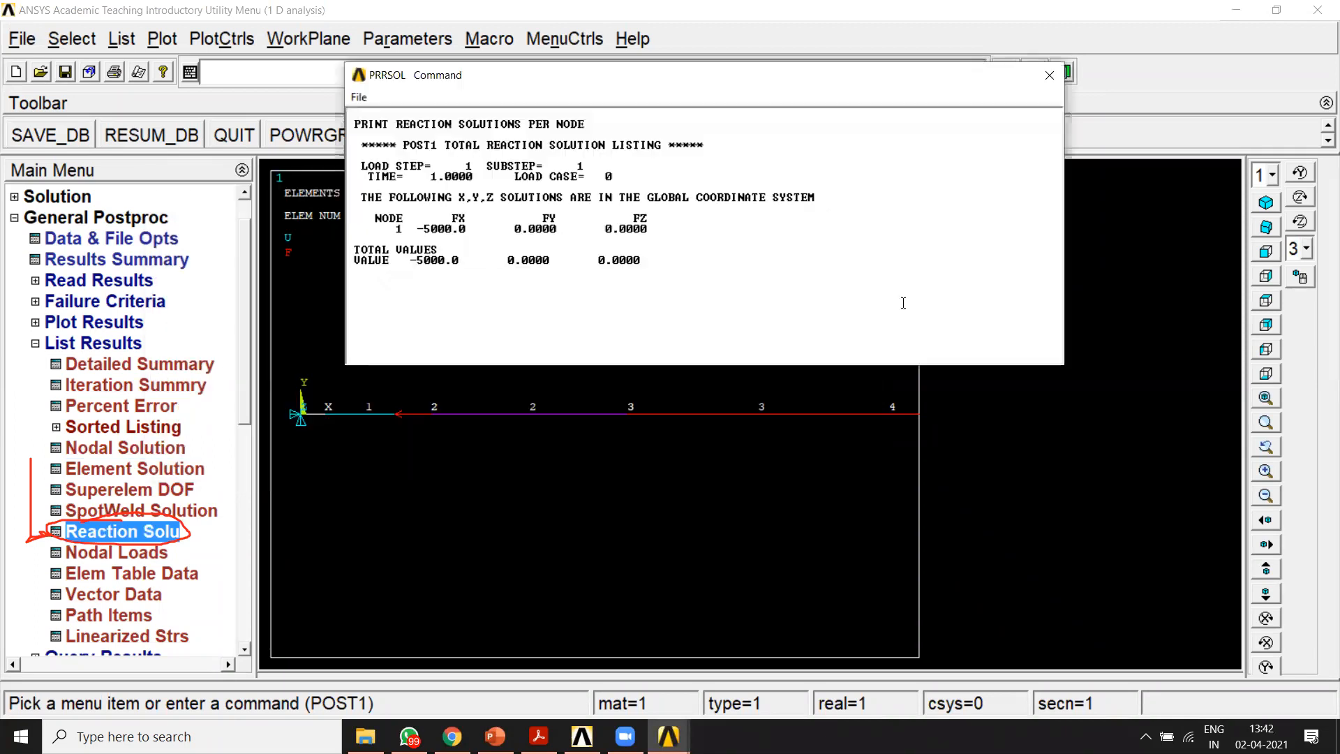
Step: Examine the X reaction force at the fixed node 1 and compare it with the loads applied to the bar
click(998, 79)
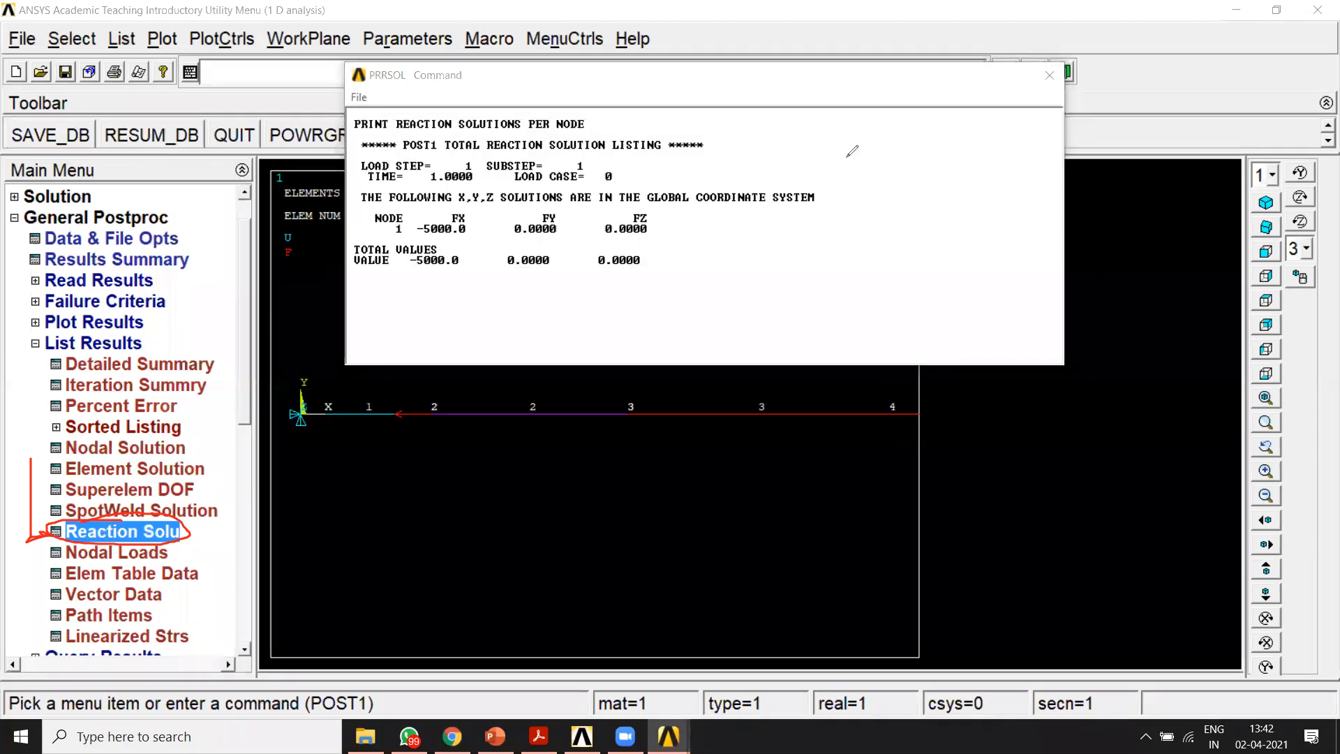
mouse_move(470, 211)
mouse_down()
mouse_move(395, 199)
mouse_move(357, 225)
mouse_move(430, 239)
mouse_move(484, 216)
mouse_move(470, 199)
mouse_up()
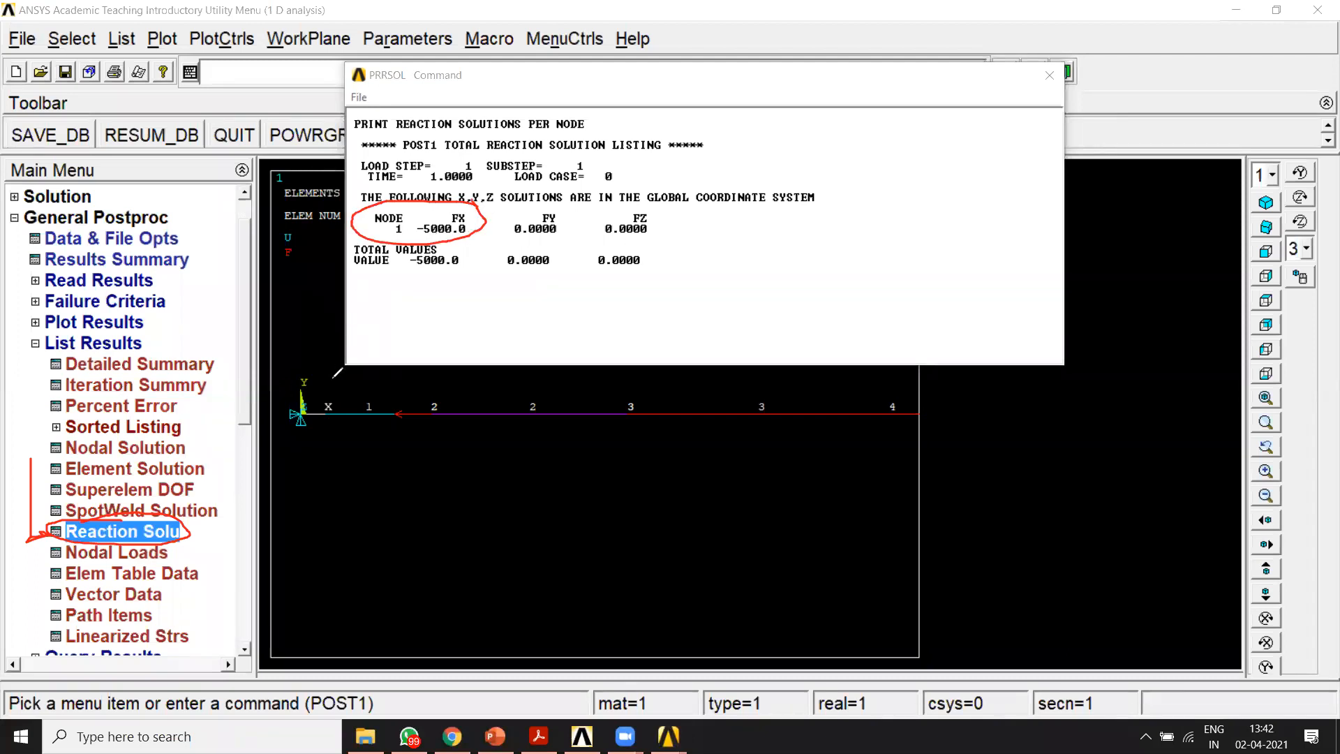
mouse_move(316, 399)
mouse_down()
mouse_move(283, 418)
mouse_move(331, 422)
mouse_move(319, 392)
mouse_up()
mouse_move(454, 241)
mouse_down()
mouse_move(398, 240)
mouse_move(483, 244)
mouse_up()
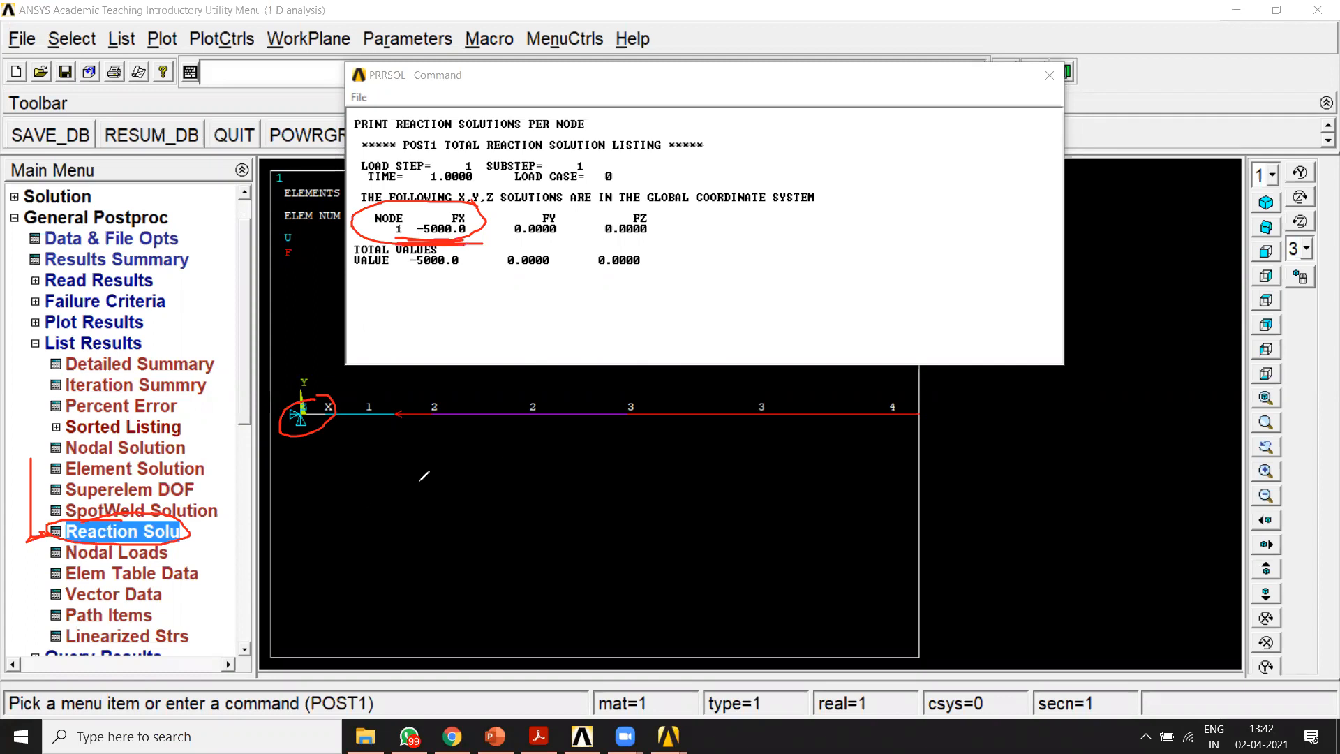
mouse_move(772, 466)
mouse_down()
mouse_move(769, 490)
mouse_move(782, 482)
mouse_up()
mouse_move(786, 483)
mouse_down()
mouse_move(881, 481)
mouse_move(848, 509)
mouse_up()
drag(907, 458, 920, 490)
mouse_move(936, 464)
mouse_down()
mouse_move(948, 486)
mouse_move(940, 464)
mouse_move(979, 486)
mouse_up()
mouse_move(1000, 444)
mouse_down()
mouse_move(983, 470)
mouse_move(1017, 484)
mouse_up()
mouse_move(1012, 461)
mouse_down()
mouse_move(1032, 472)
mouse_move(1044, 450)
mouse_up()
drag(1043, 450, 1044, 473)
mouse_move(492, 518)
mouse_down()
mouse_move(404, 517)
mouse_move(438, 509)
mouse_up()
drag(465, 454, 420, 515)
mouse_move(519, 455)
mouse_down()
mouse_move(489, 489)
mouse_move(518, 501)
mouse_up()
mouse_move(535, 466)
mouse_down()
mouse_move(534, 488)
mouse_move(557, 458)
mouse_up()
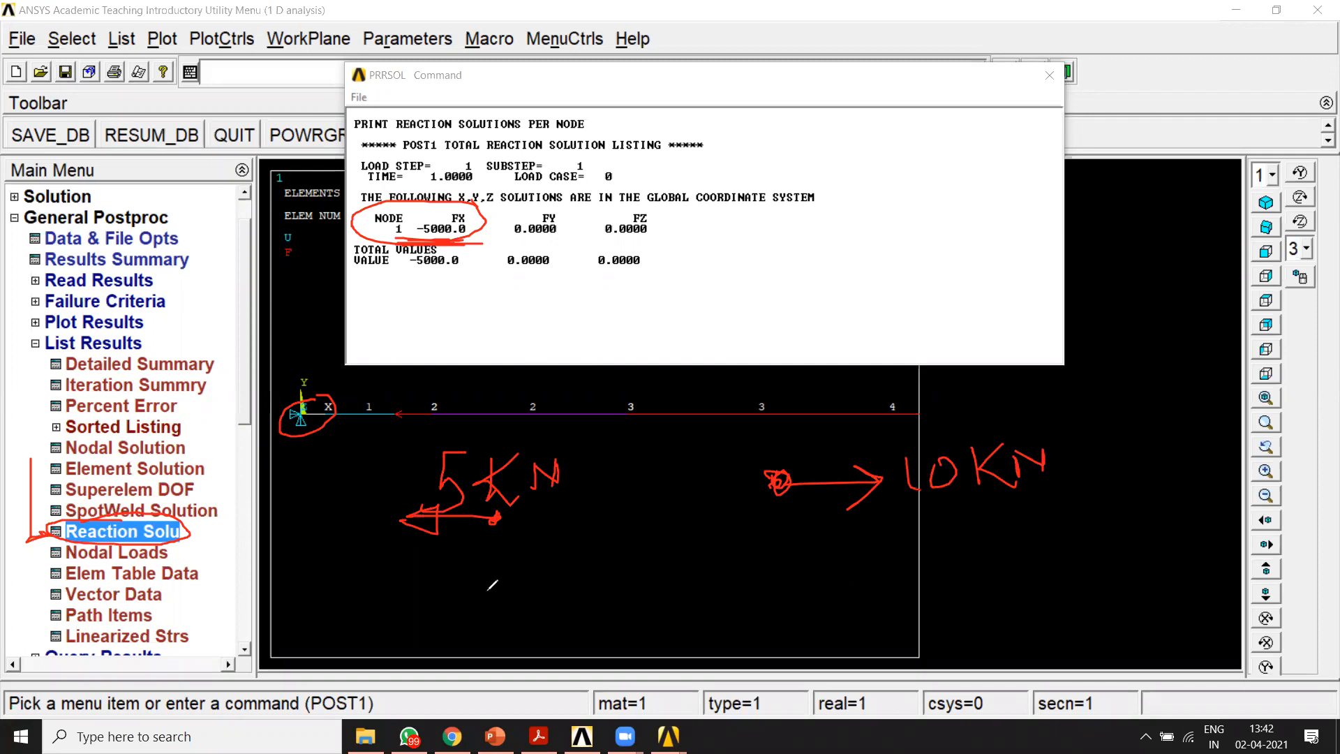
mouse_move(496, 585)
mouse_down()
mouse_move(360, 585)
mouse_move(383, 599)
mouse_move(338, 587)
mouse_up()
mouse_move(420, 539)
mouse_down()
mouse_move(399, 541)
mouse_move(394, 567)
mouse_move(486, 558)
mouse_up()
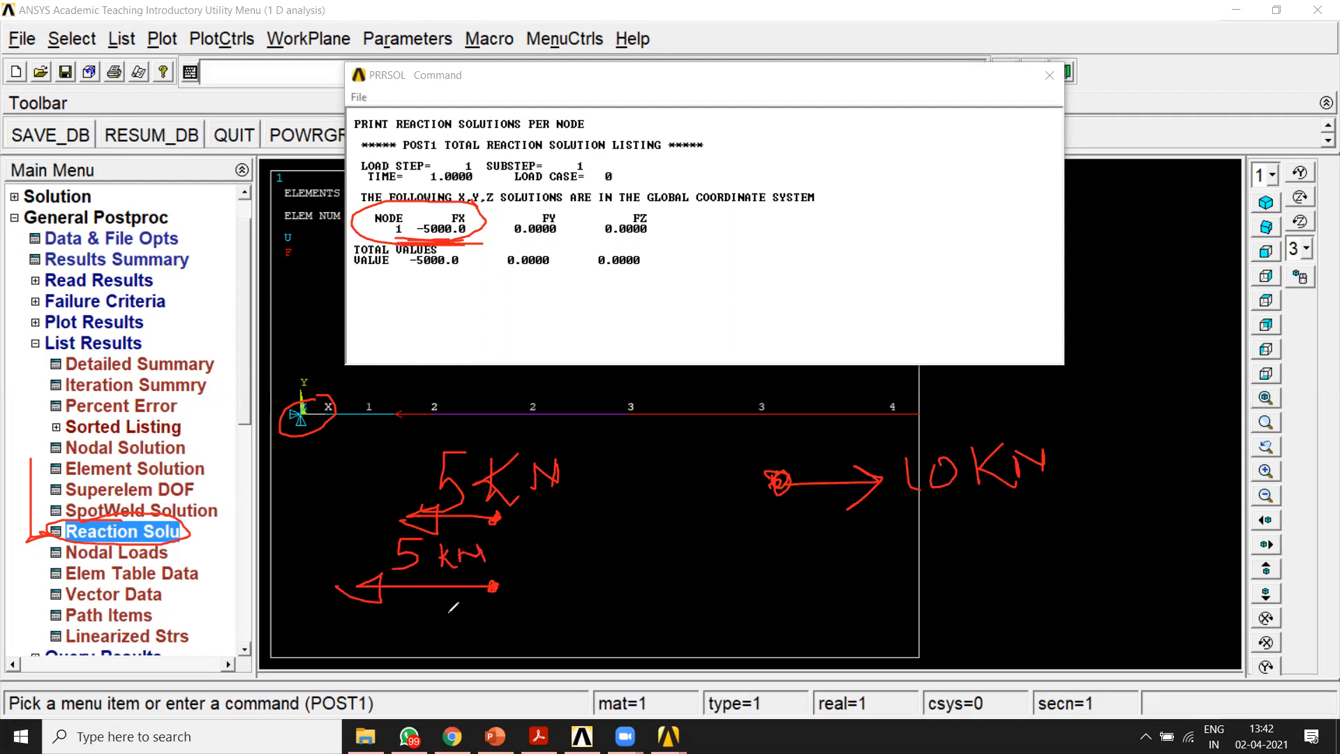
mouse_move(326, 619)
mouse_down()
mouse_move(532, 601)
mouse_move(359, 532)
mouse_move(336, 627)
mouse_up()
click(327, 579)
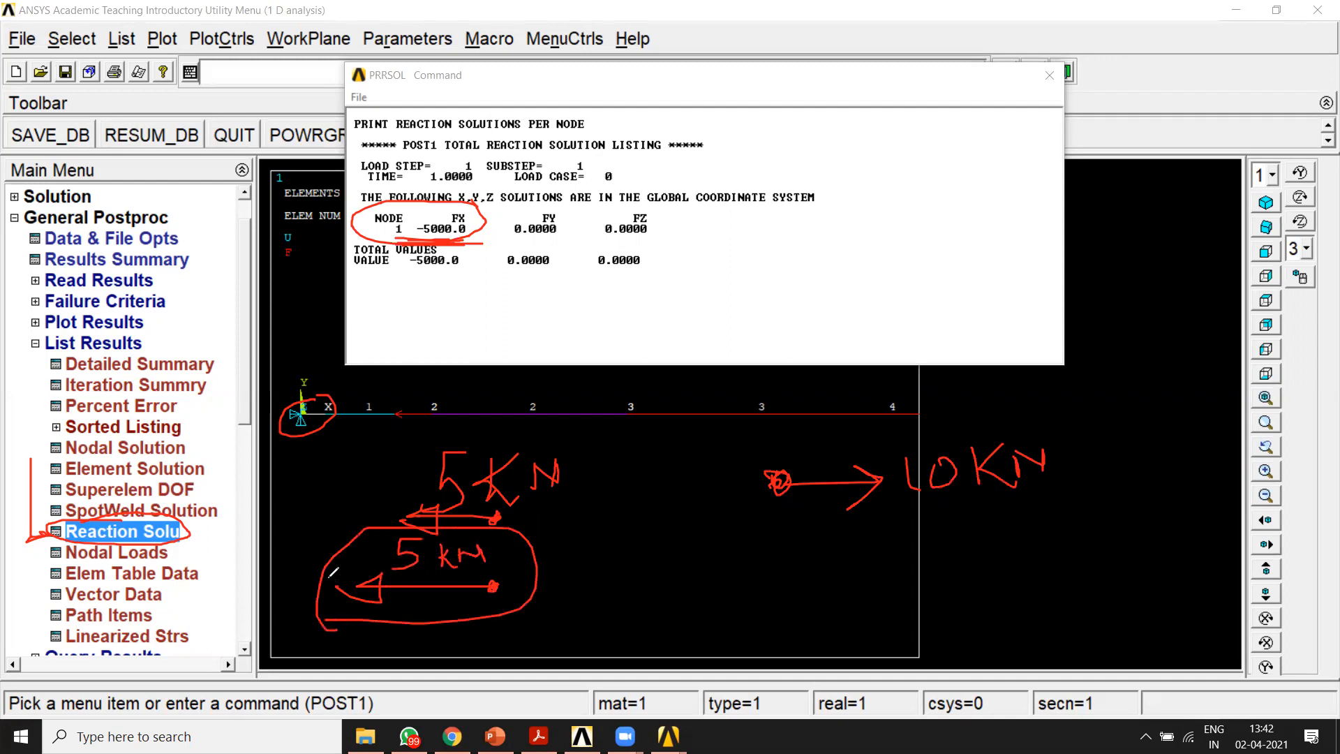
drag(303, 410, 327, 579)
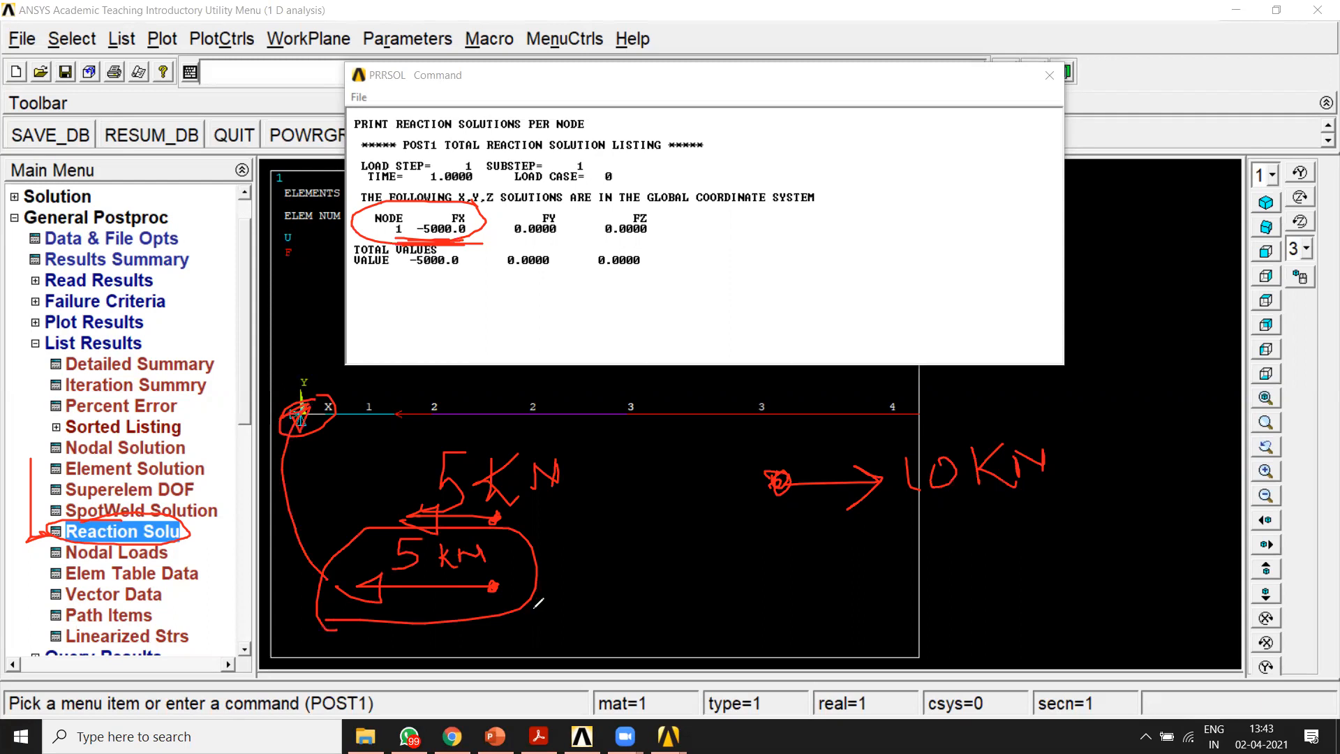
Step: Highlight the full text of the reaction solution listing and close the listing
click(848, 128)
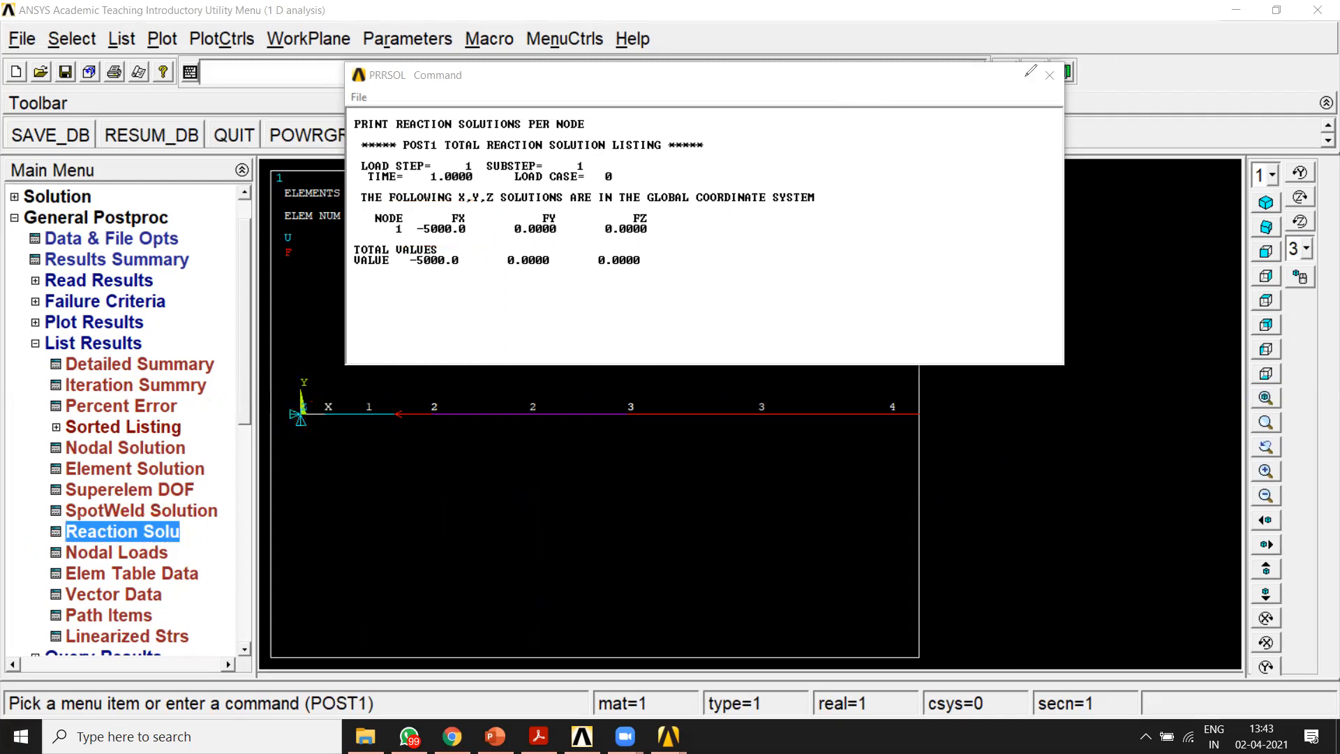
click(892, 125)
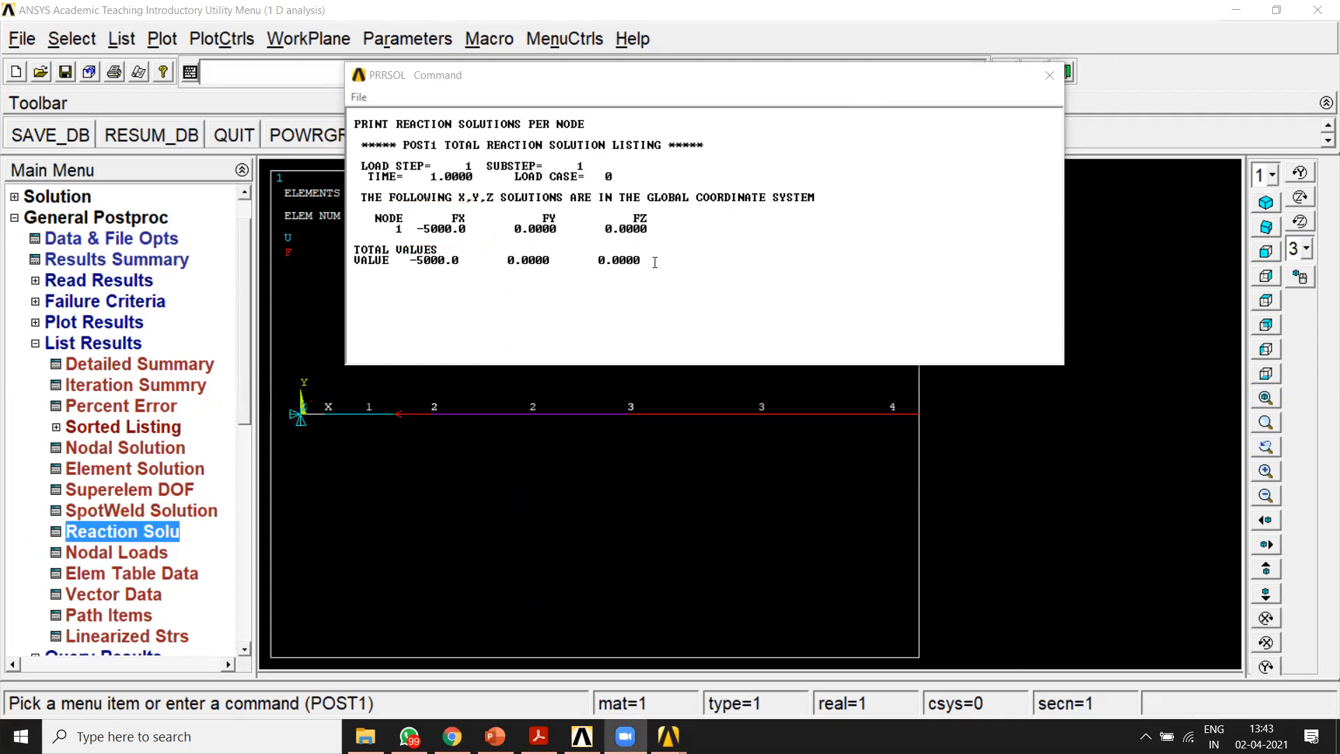
drag(652, 263, 349, 122)
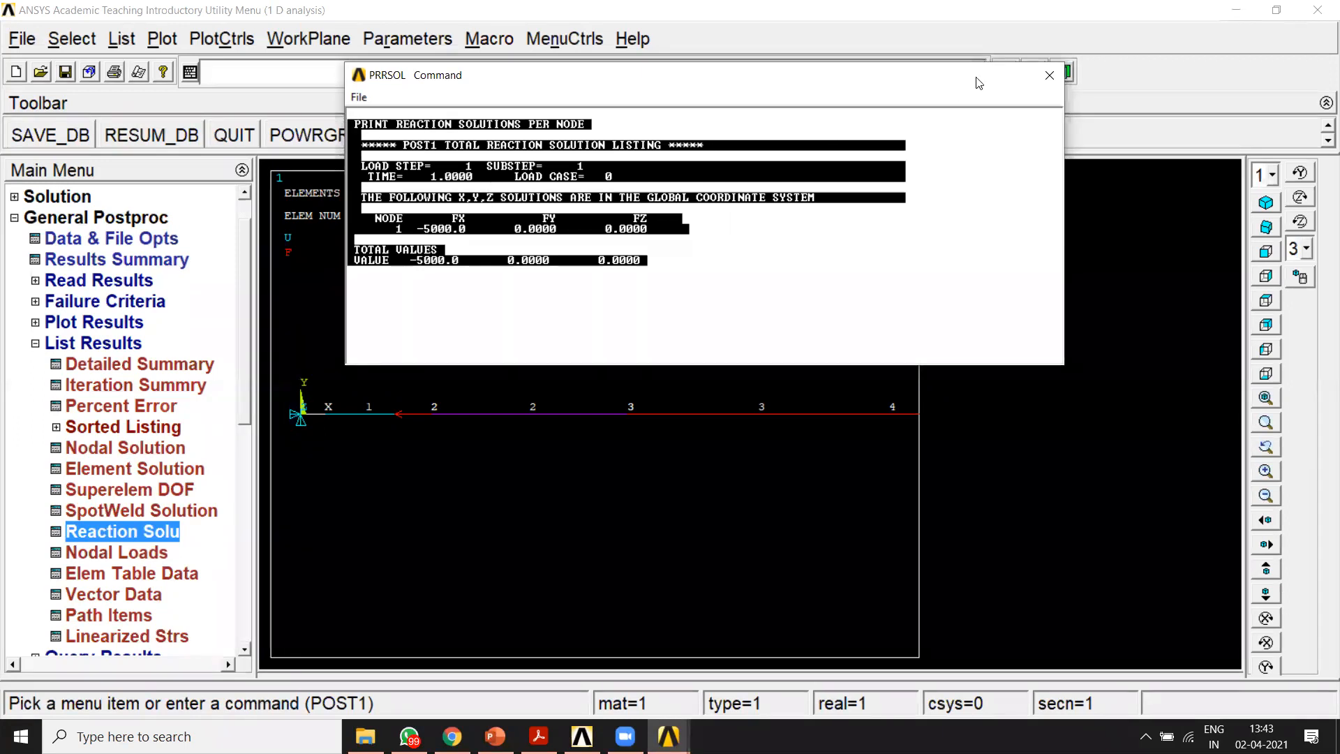
click(1049, 74)
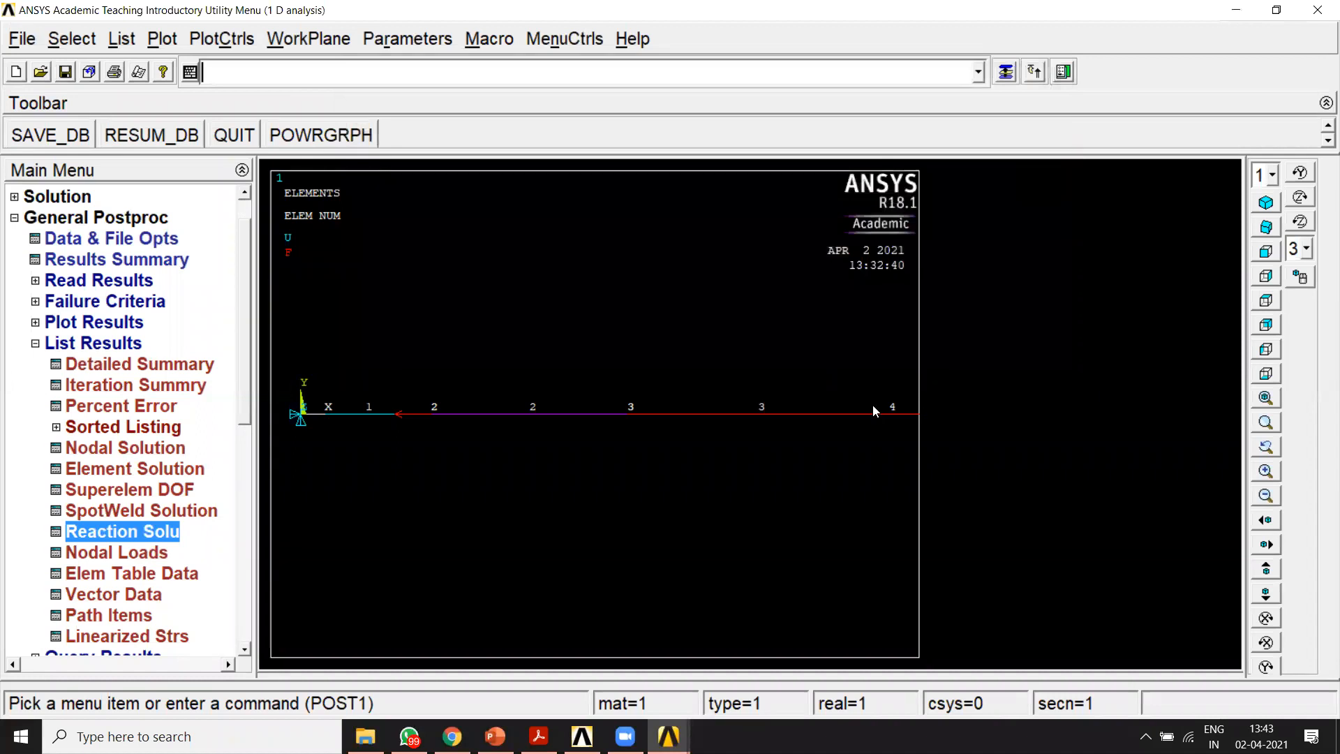
Step: Look through the stress items offered for the nodal solution listing, including von Mises stress, and close the dialog without listing anything
click(48, 347)
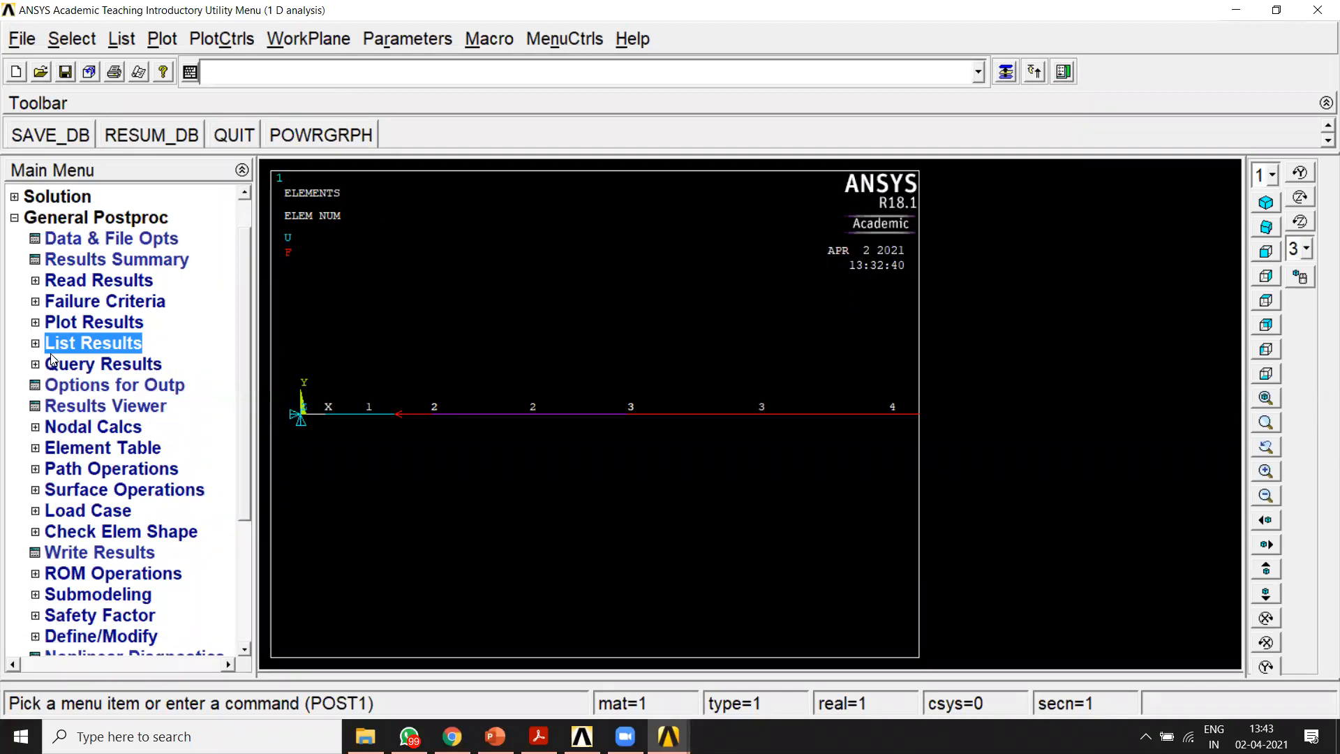
click(35, 343)
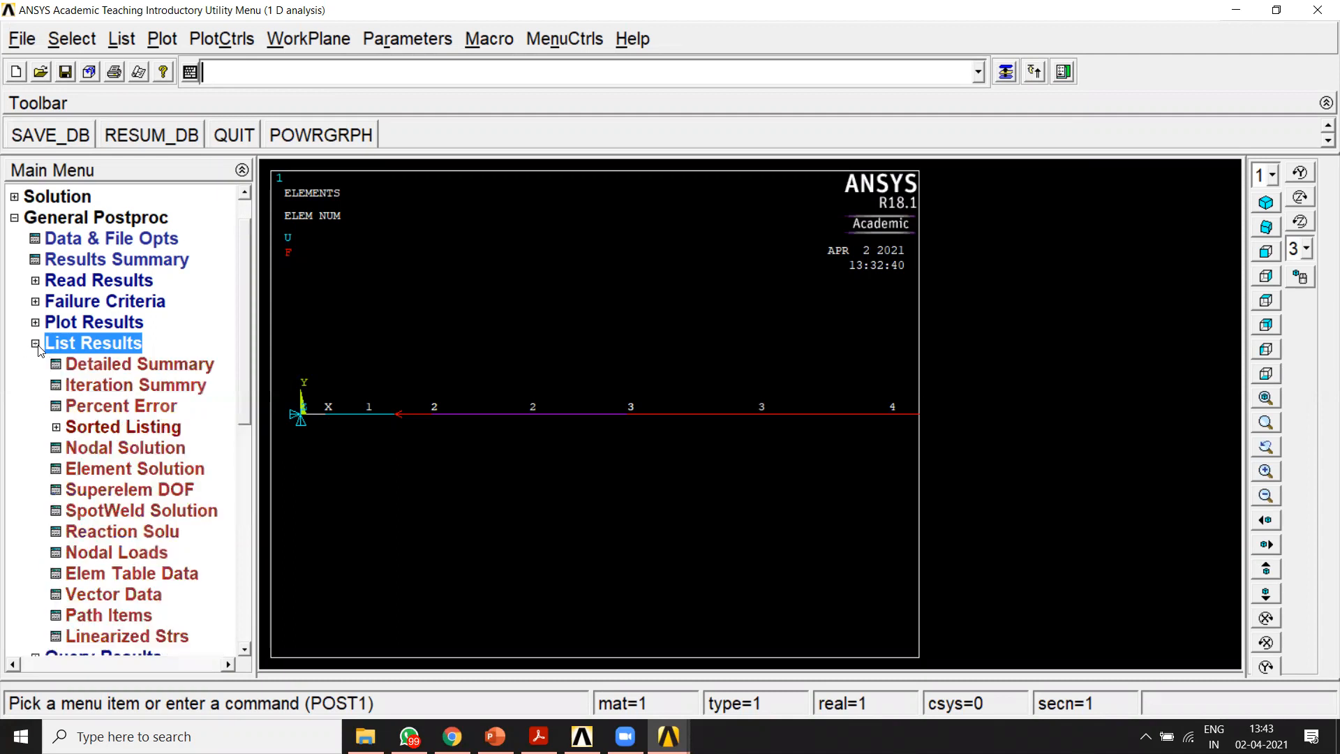
click(106, 456)
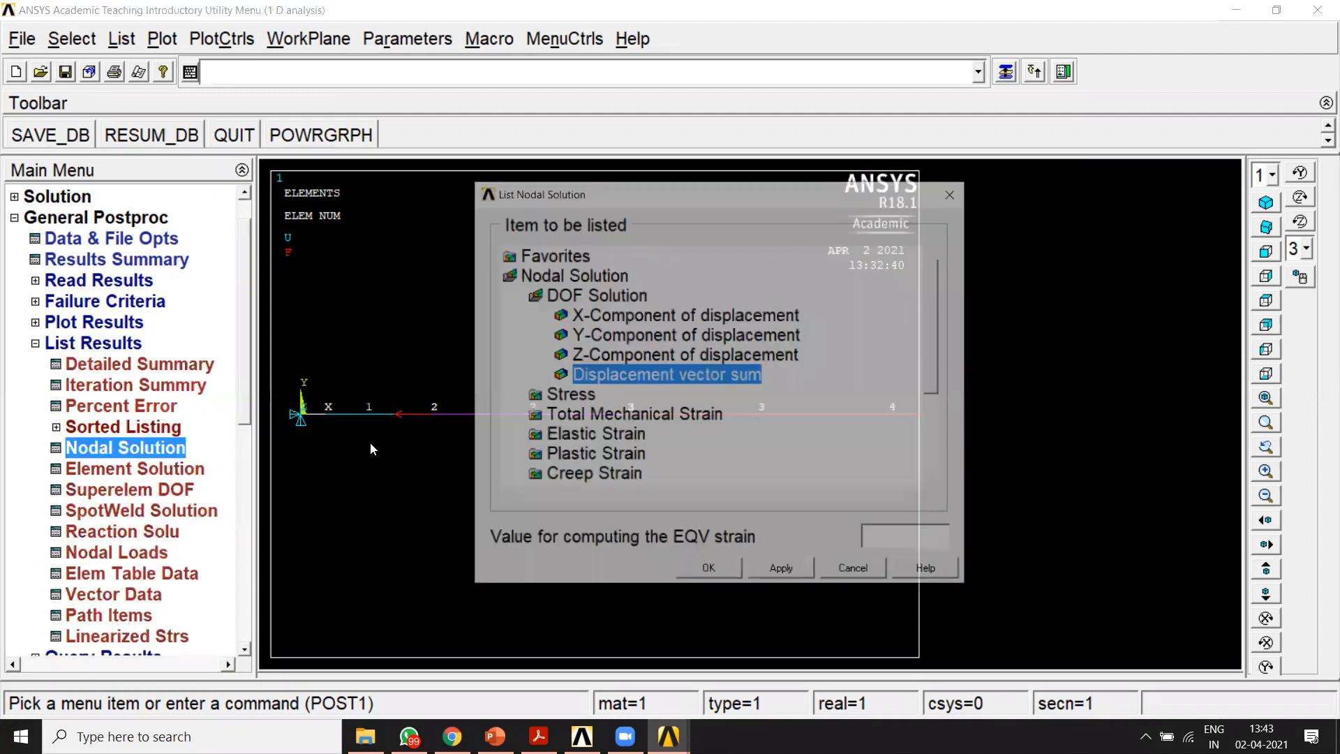
double_click(548, 294)
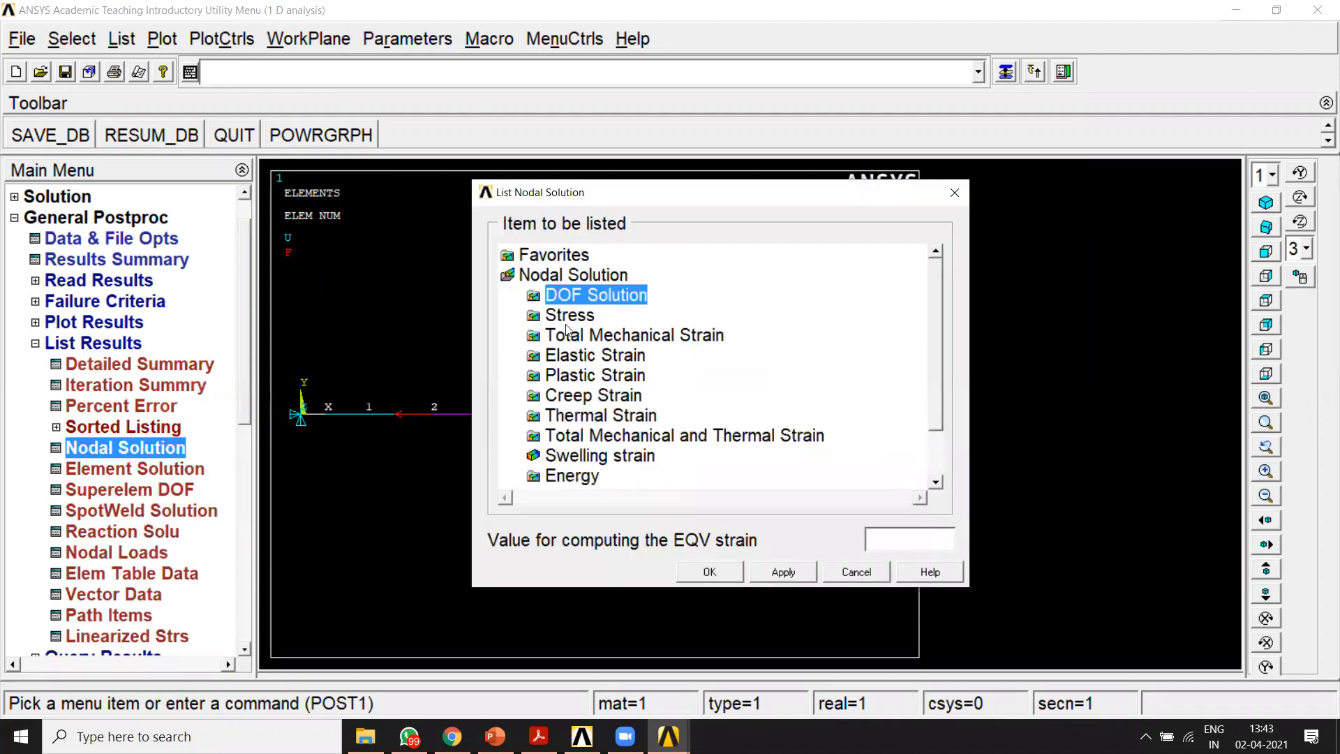
double_click(568, 317)
drag(936, 315, 929, 382)
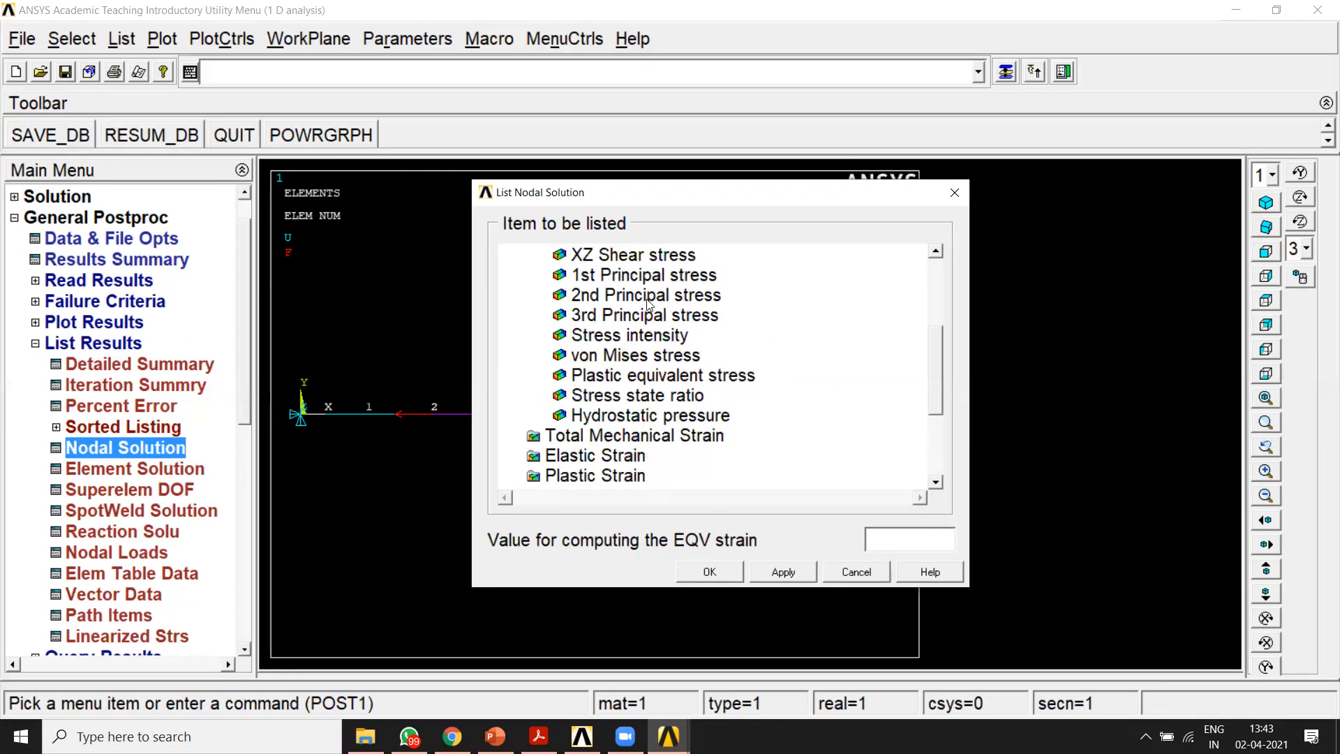
mouse_move(939, 378)
mouse_down()
mouse_move(941, 409)
mouse_move(938, 385)
mouse_up()
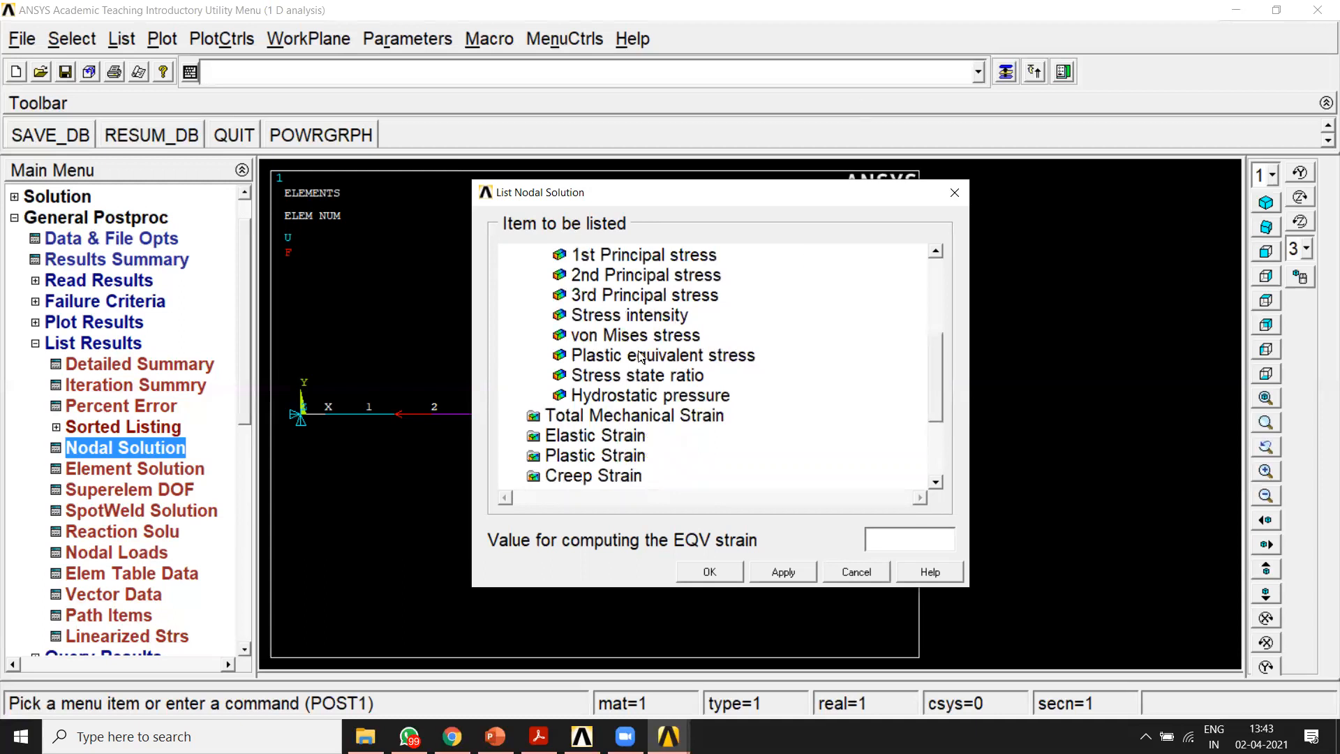
click(652, 334)
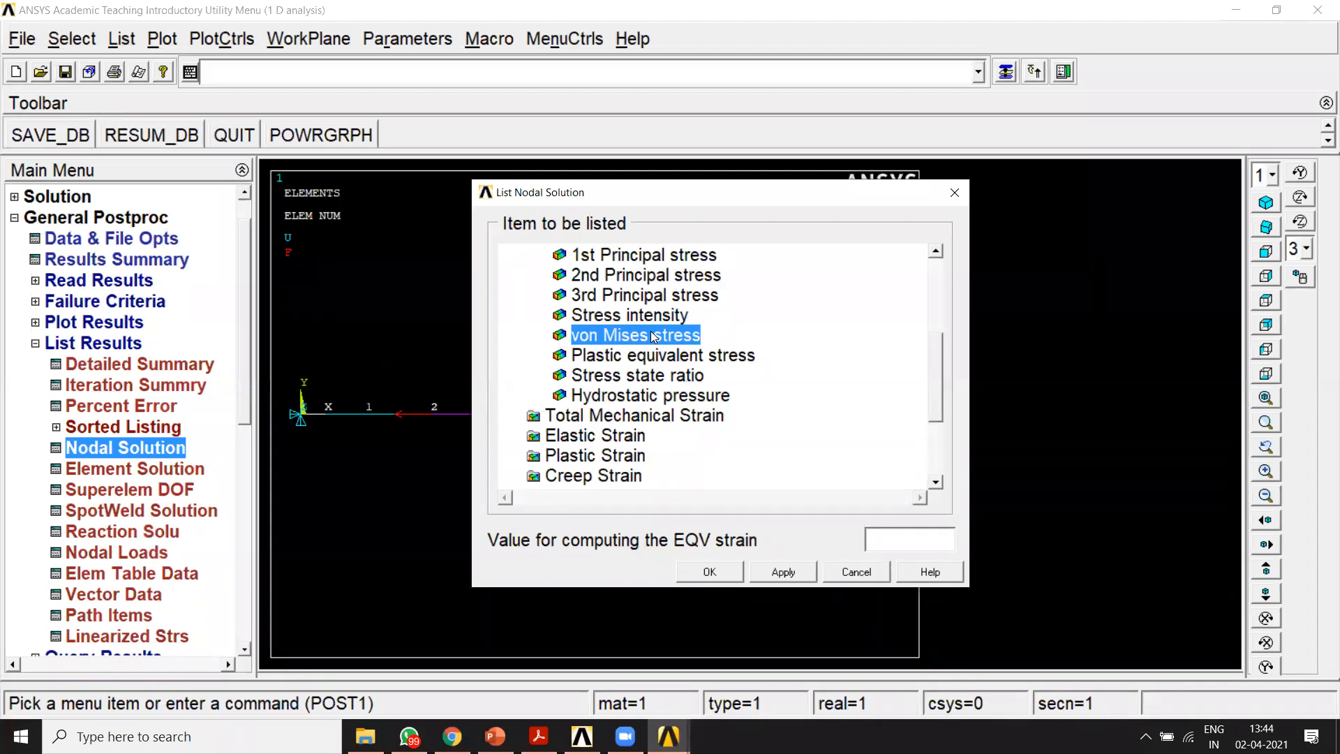
click(955, 193)
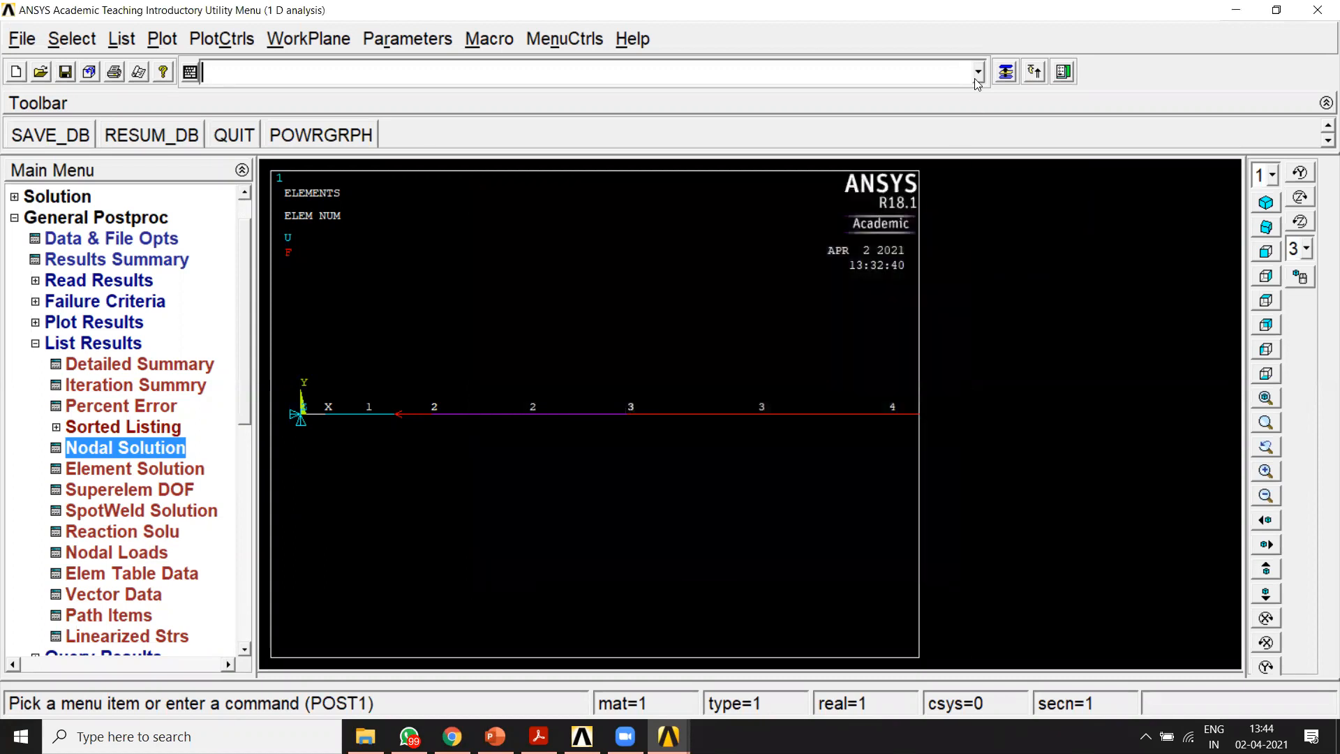
mouse_move(441, 198)
mouse_down()
mouse_move(429, 236)
mouse_move(405, 251)
mouse_move(491, 209)
mouse_move(491, 236)
mouse_up()
drag(561, 168, 563, 259)
drag(648, 171, 600, 225)
mouse_move(675, 190)
mouse_down()
mouse_move(684, 166)
mouse_move(708, 209)
mouse_move(883, 150)
mouse_move(914, 171)
mouse_up()
drag(367, 293, 838, 241)
drag(319, 293, 762, 229)
drag(358, 265, 853, 224)
drag(364, 293, 803, 240)
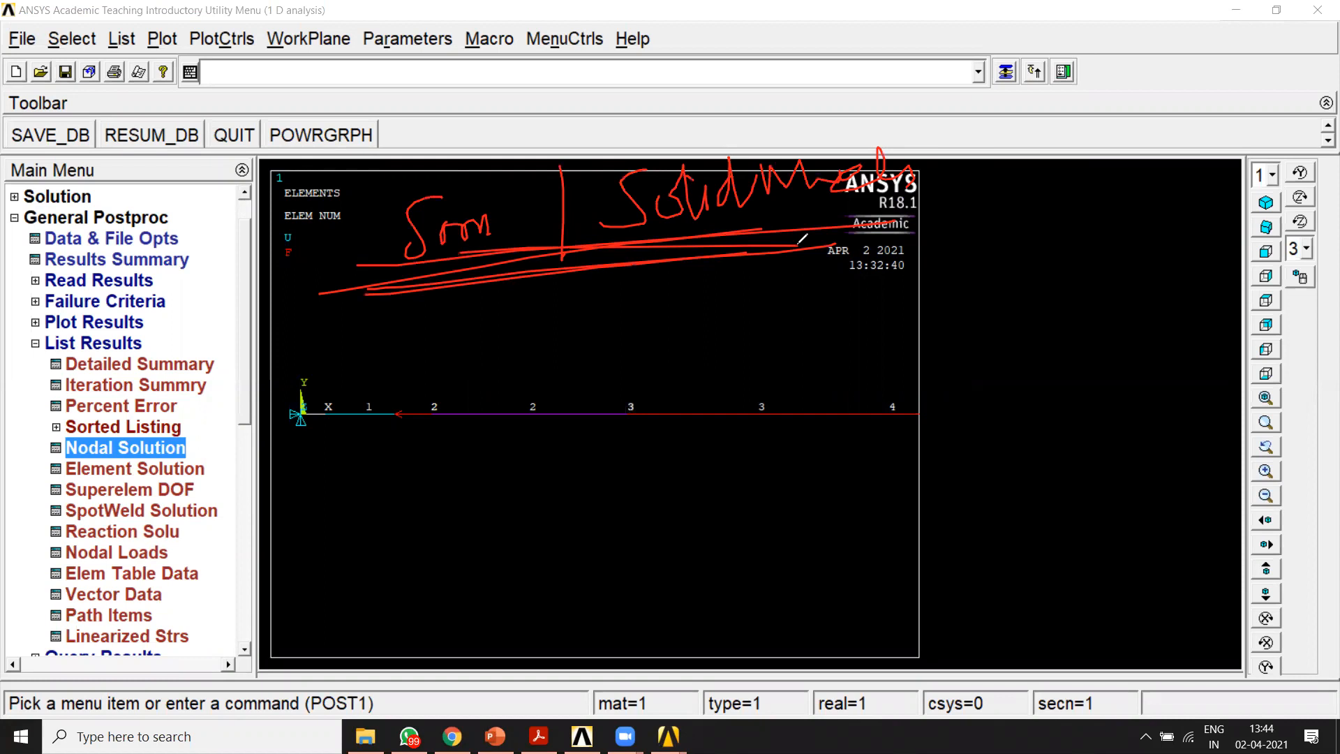
click(872, 150)
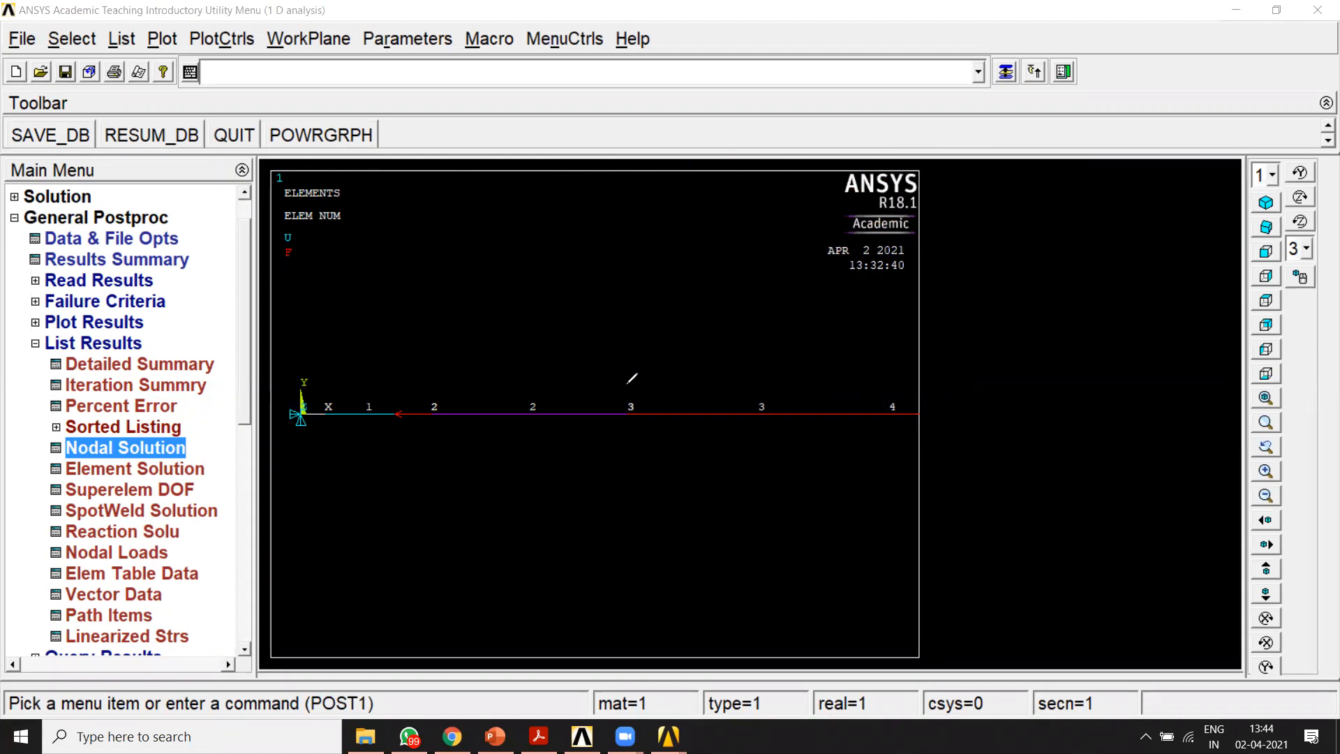
mouse_move(485, 236)
mouse_down()
mouse_move(464, 307)
mouse_move(574, 225)
mouse_up()
mouse_move(567, 278)
mouse_down()
mouse_move(571, 308)
mouse_move(599, 303)
mouse_move(576, 312)
mouse_up()
click(595, 259)
drag(615, 283, 686, 295)
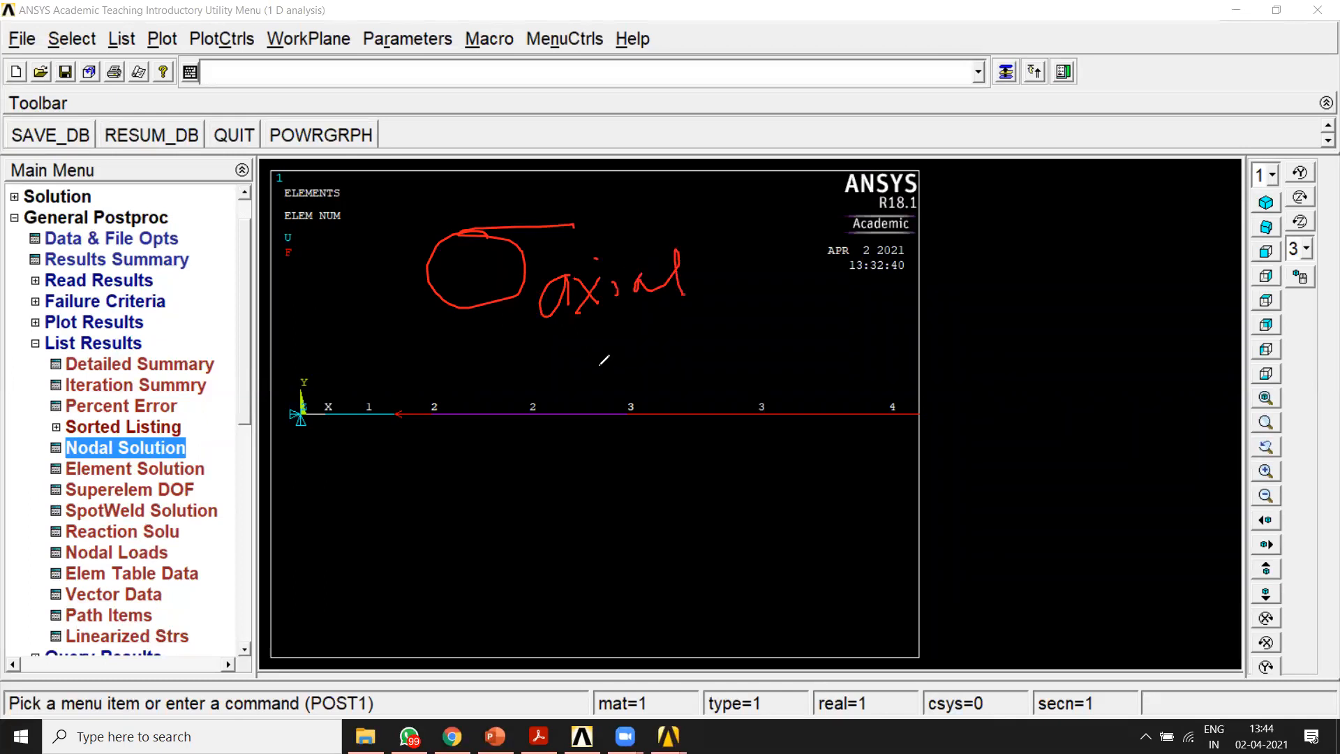
Step: Try to list the nodal stress solution of the bar
drag(82, 455, 155, 447)
click(181, 450)
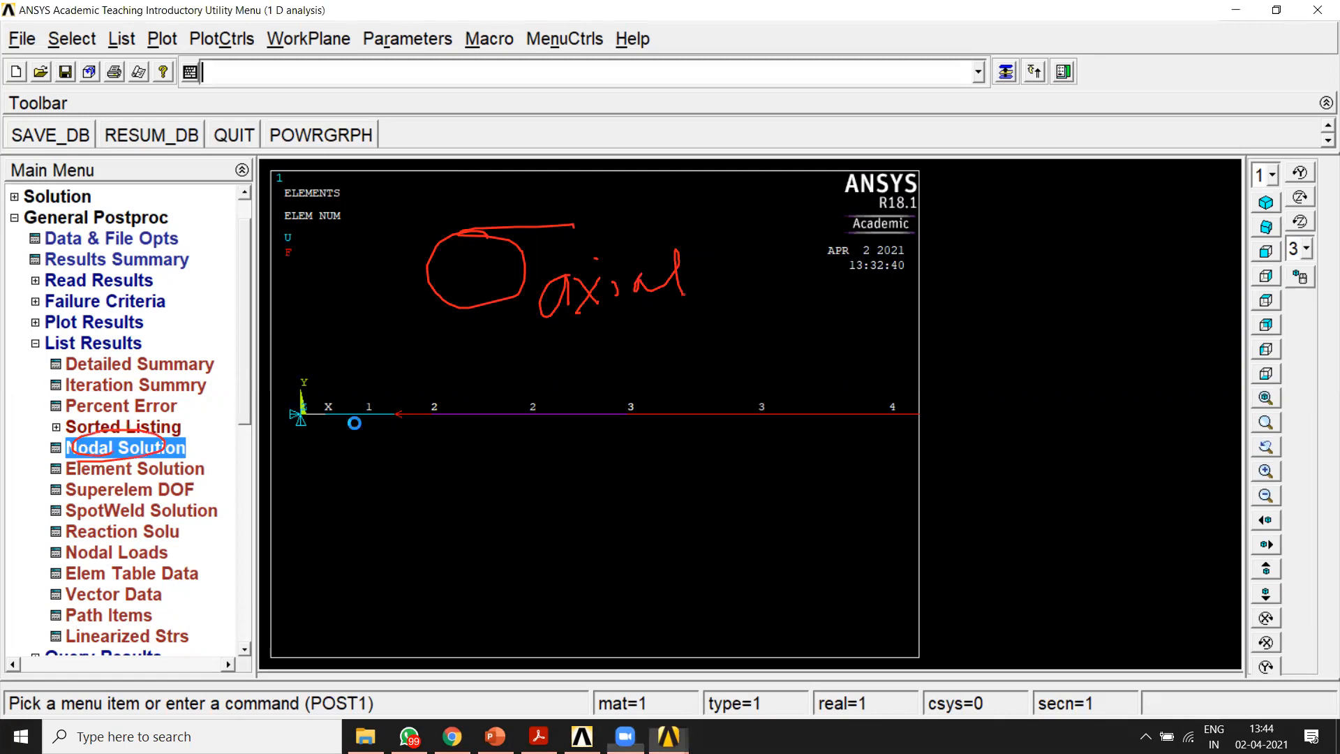
click(706, 571)
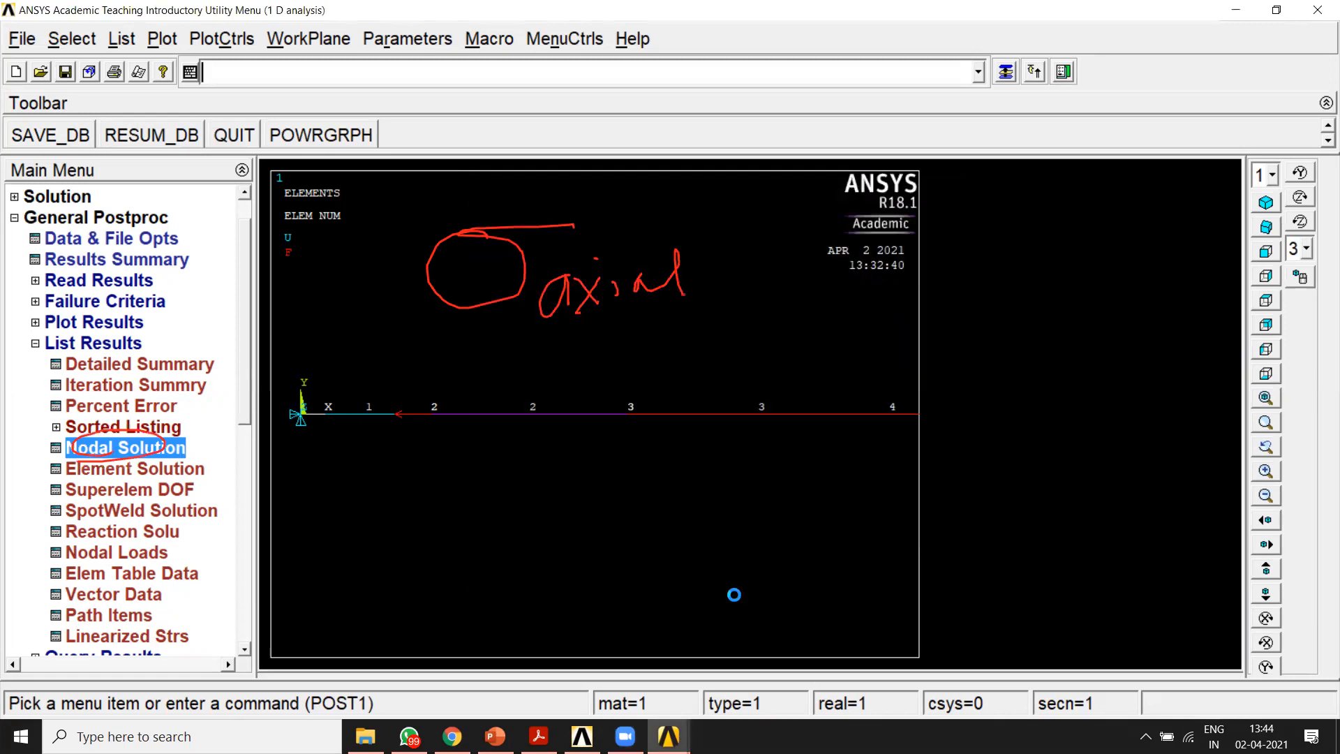
click(848, 183)
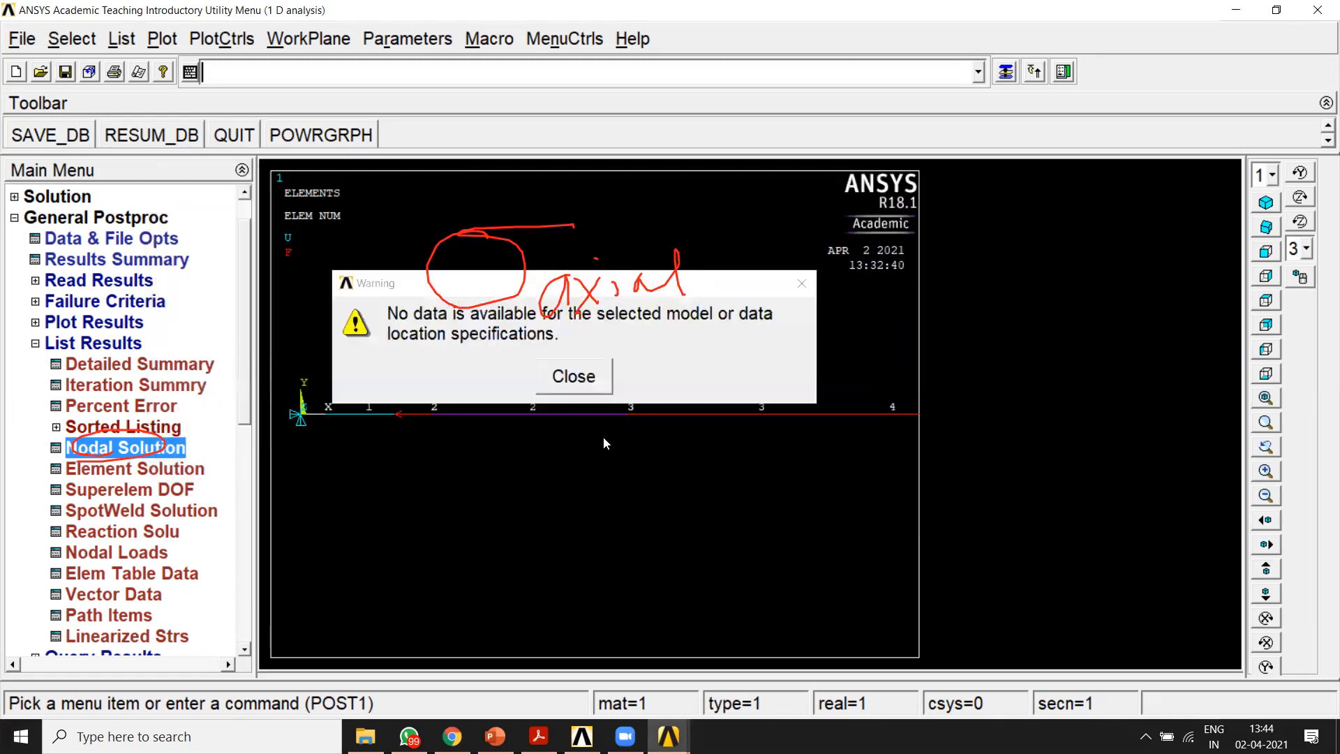
click(574, 383)
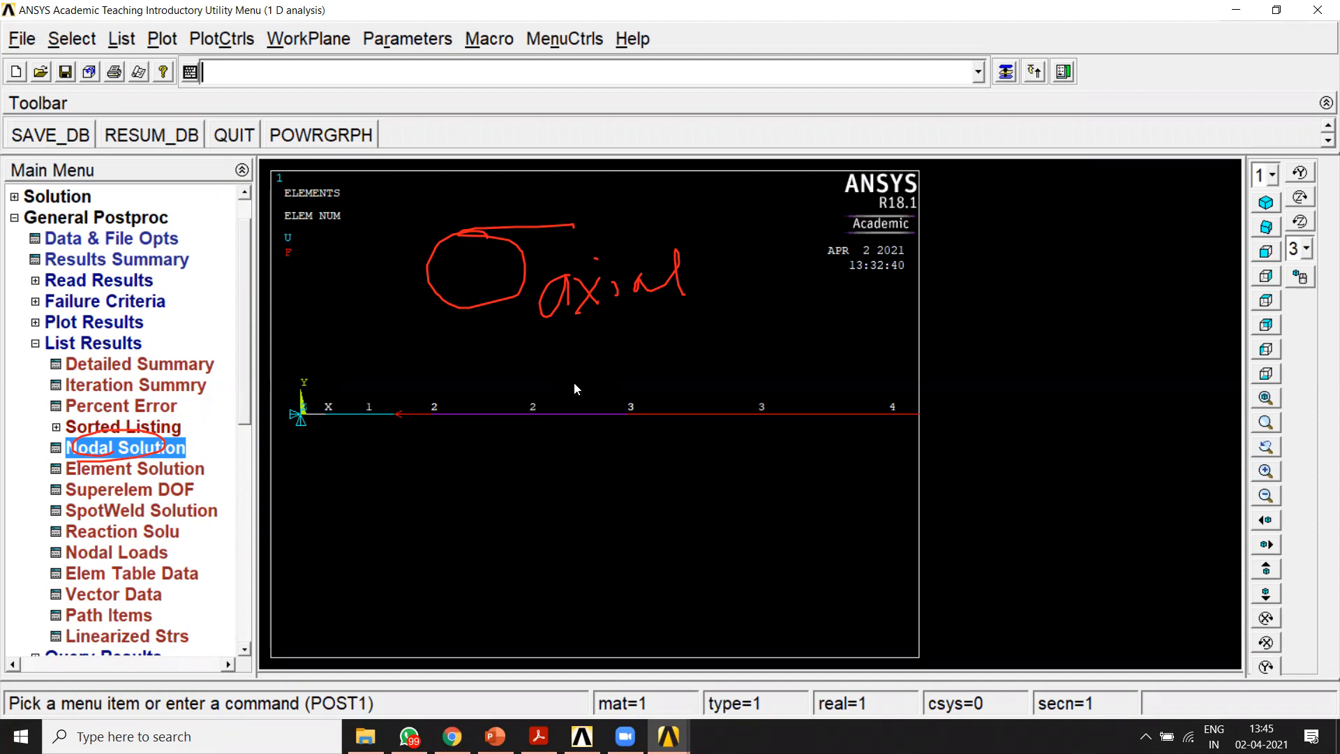
Step: Open the element table definitions in the general postprocessor and move the Element Table Data window clear
click(970, 124)
click(872, 98)
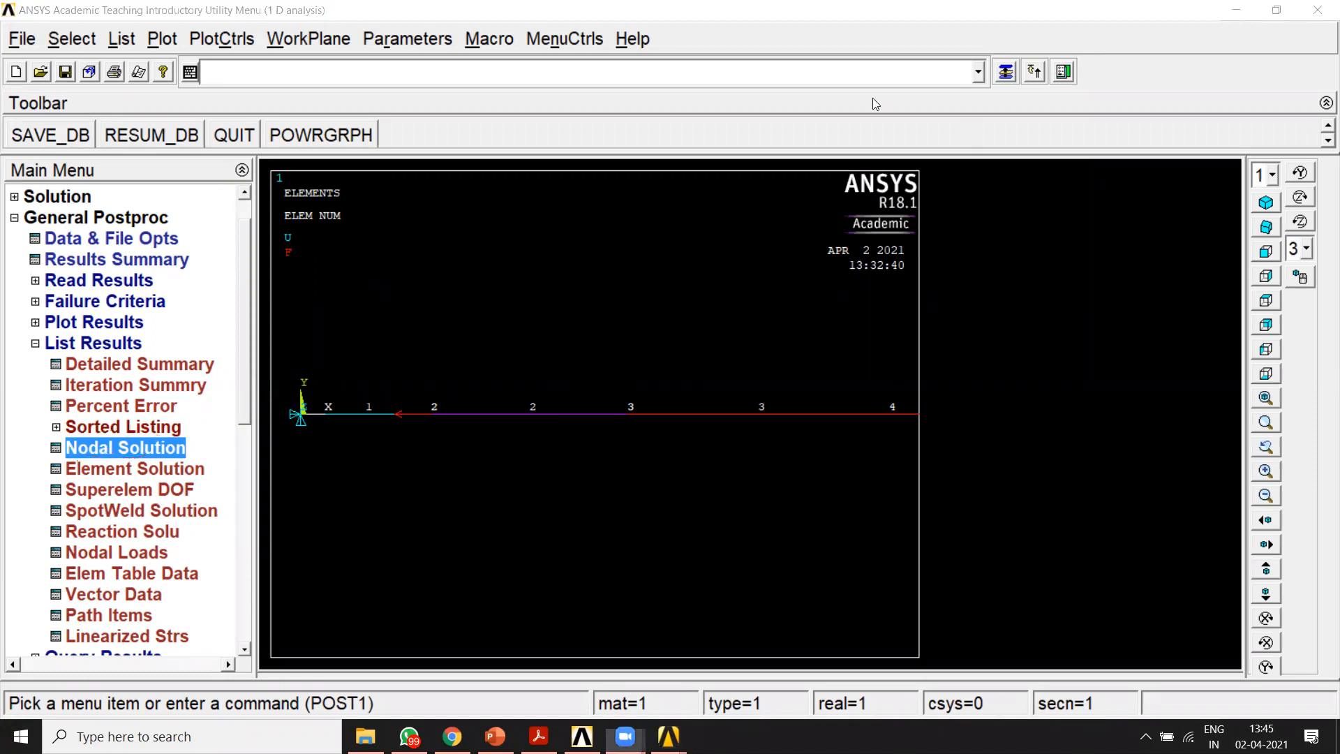
click(32, 346)
click(33, 346)
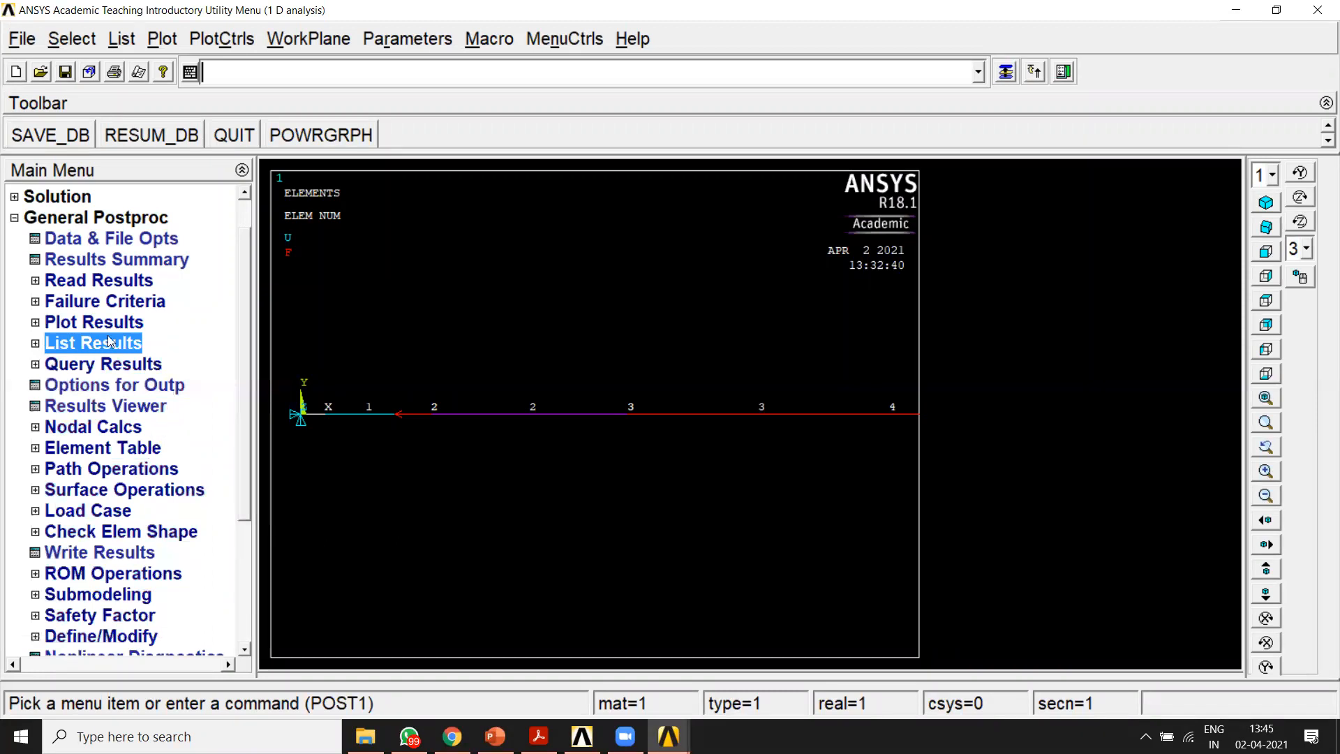
drag(240, 412, 246, 469)
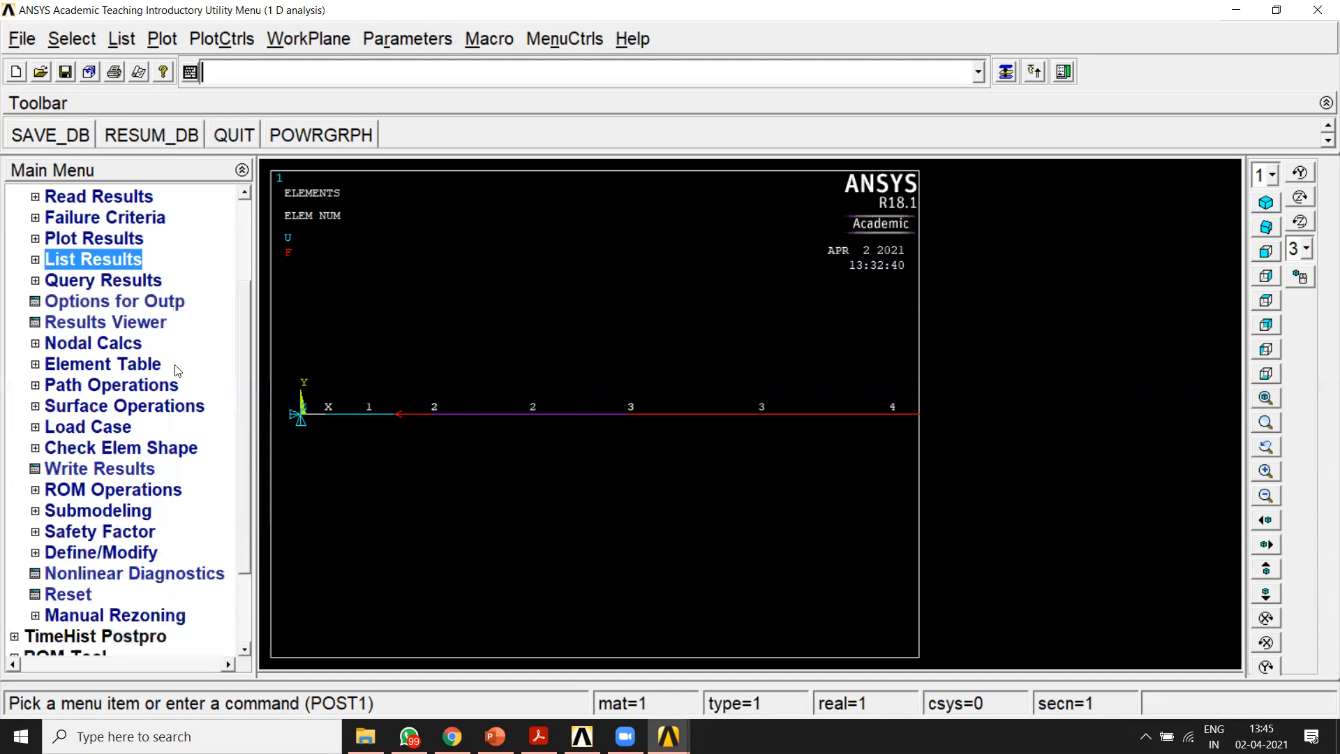
drag(243, 360, 243, 335)
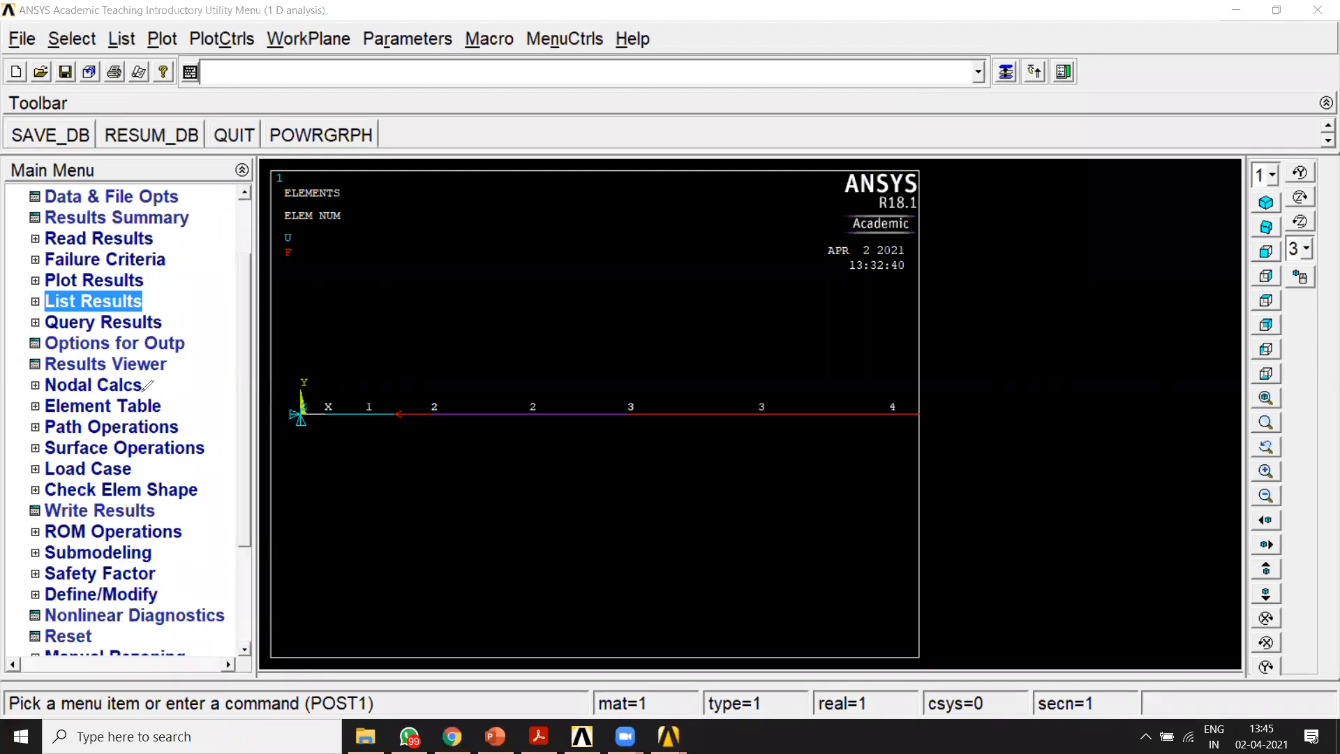
drag(160, 392, 7, 399)
mouse_move(87, 419)
mouse_down()
mouse_move(171, 394)
mouse_move(153, 388)
mouse_up()
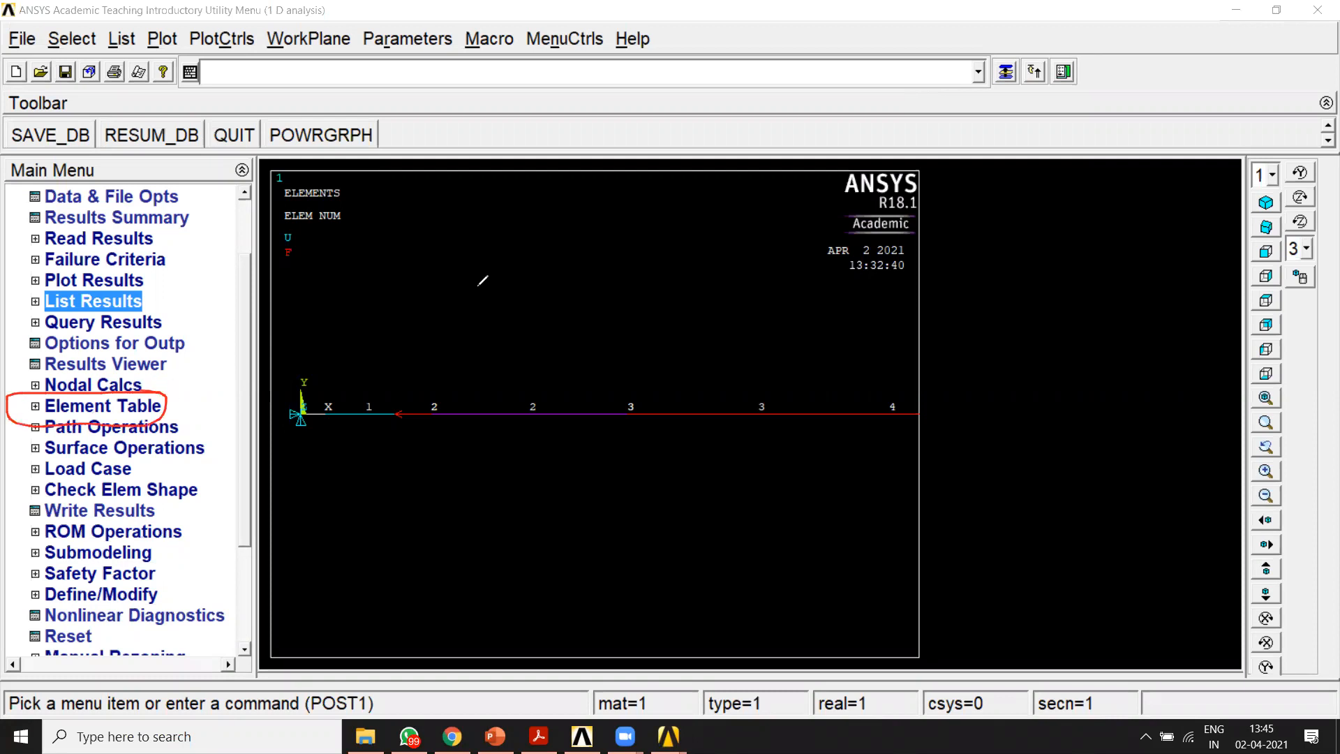
click(37, 408)
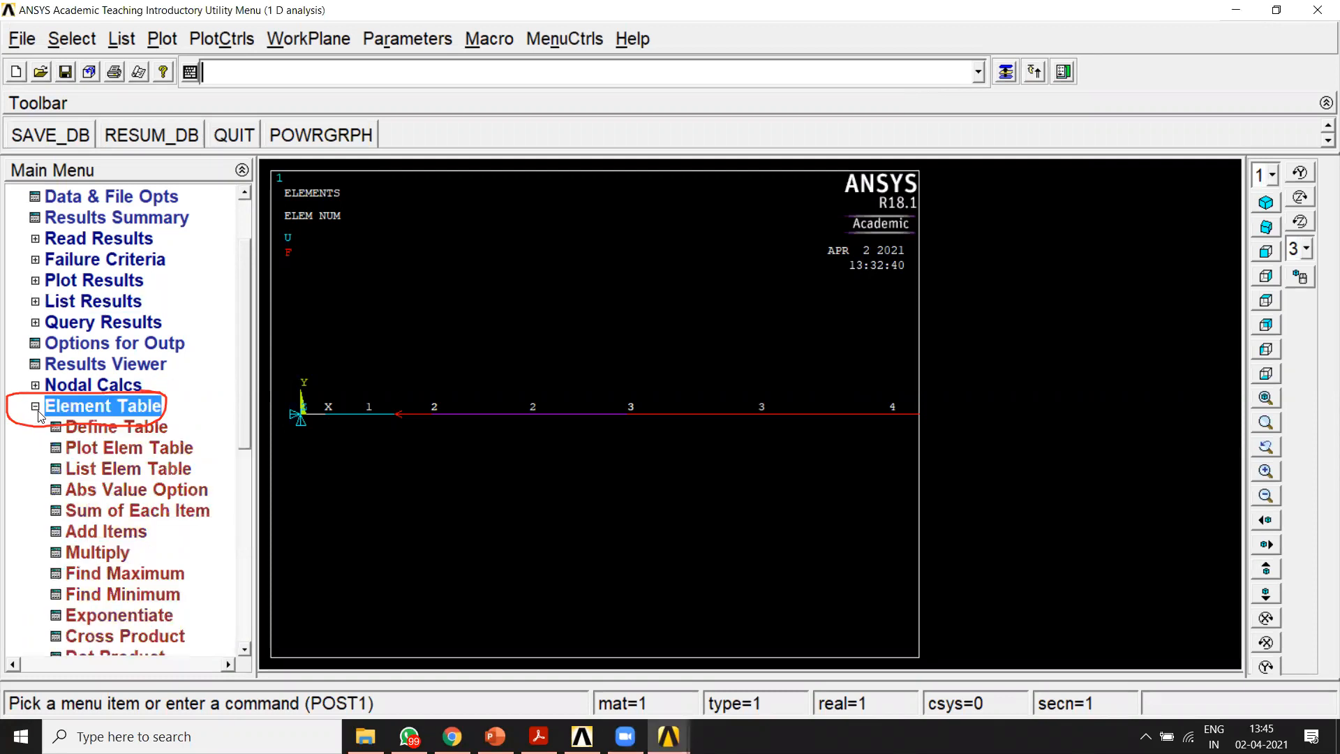
click(811, 255)
mouse_move(157, 414)
mouse_down()
mouse_move(33, 423)
mouse_move(133, 442)
mouse_move(178, 418)
mouse_move(63, 419)
mouse_up()
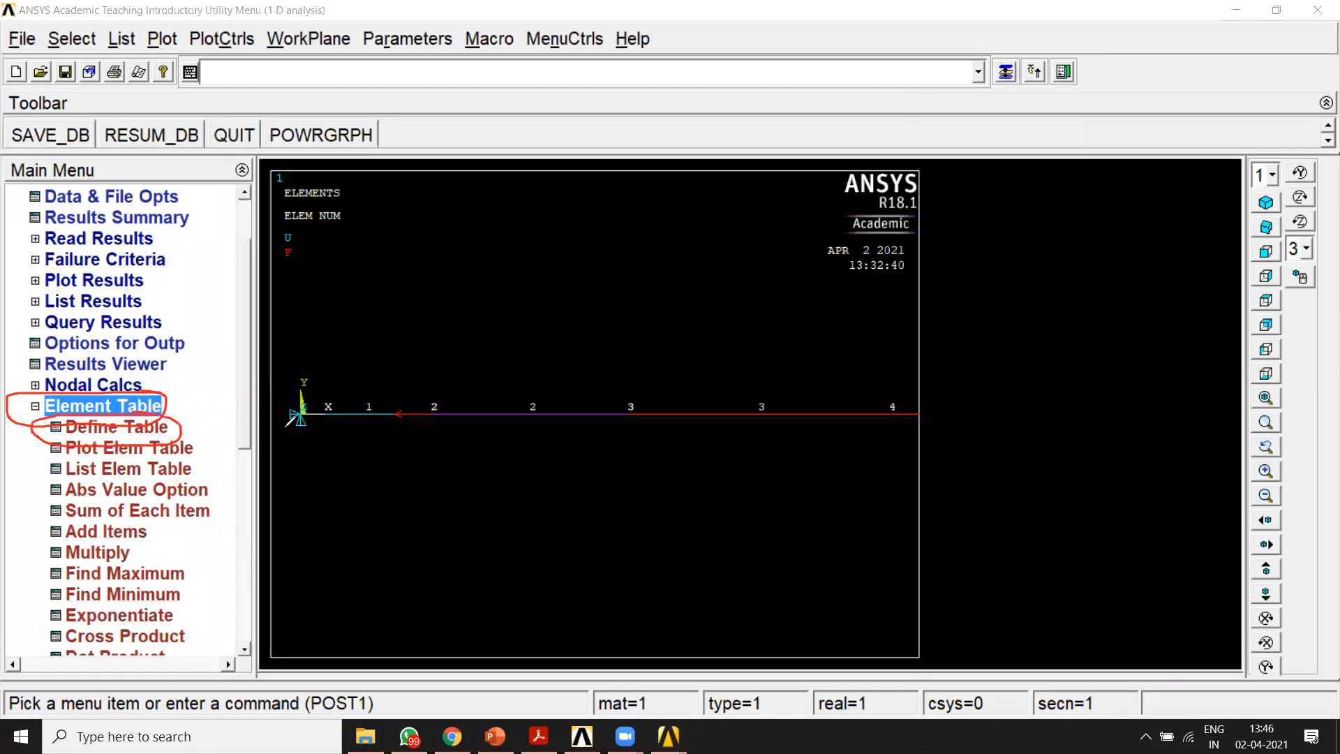
click(112, 427)
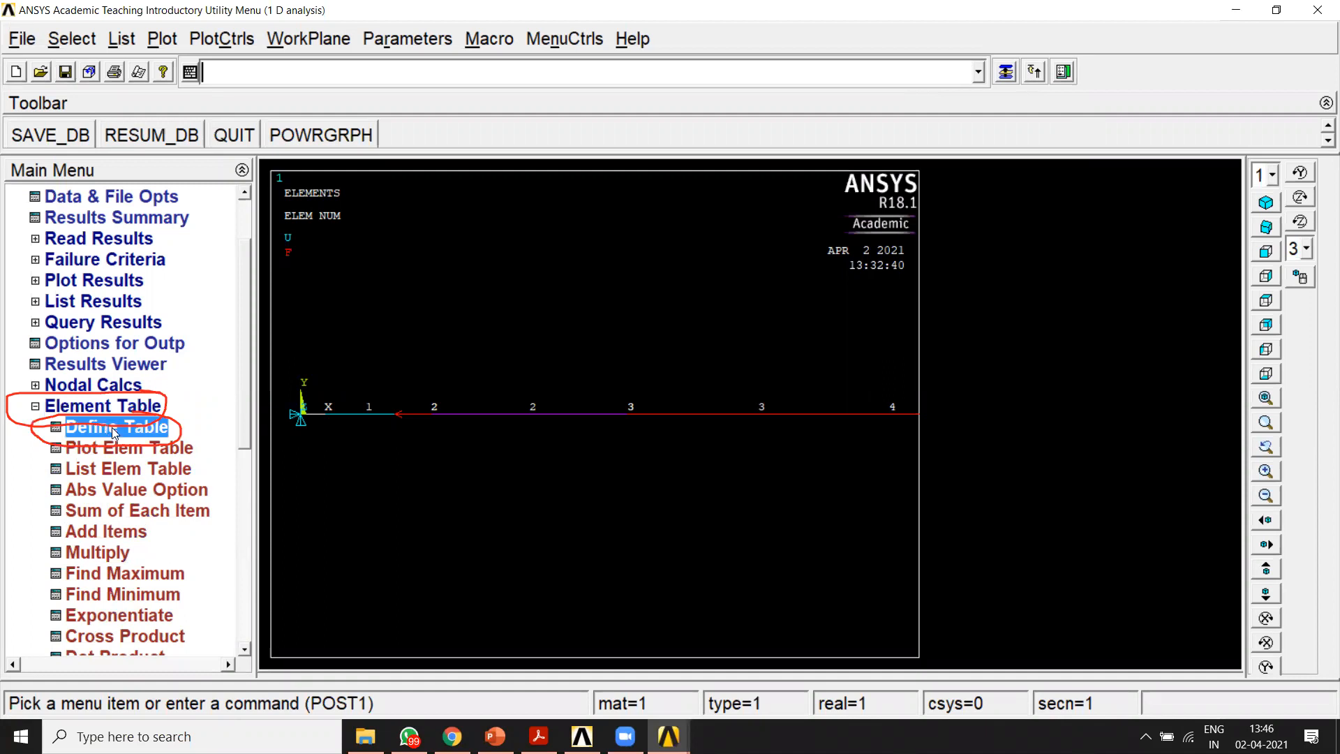
drag(338, 110, 581, 103)
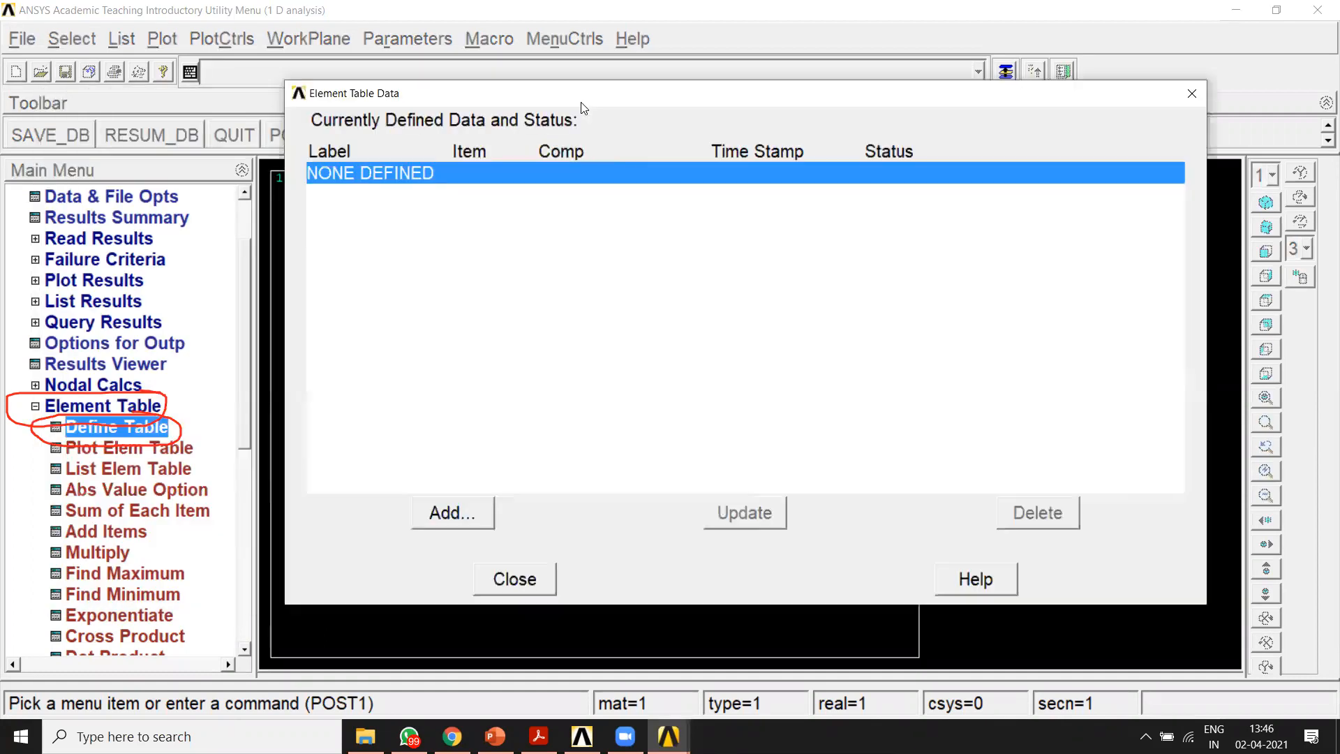
click(639, 96)
mouse_move(518, 498)
mouse_down()
mouse_move(416, 484)
mouse_move(394, 530)
mouse_move(518, 490)
mouse_up()
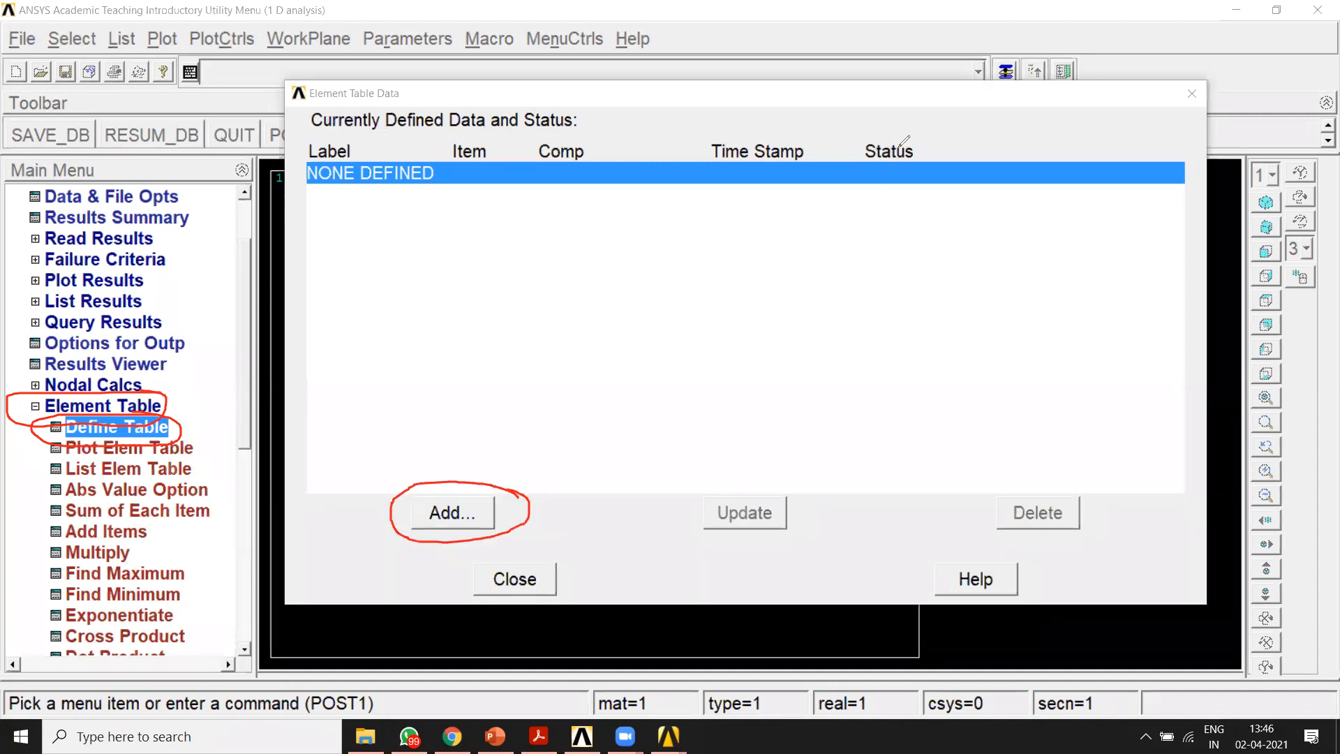
Step: Set up a new element table item labelled Saxial, with results data by sequence number LS, 1
click(465, 525)
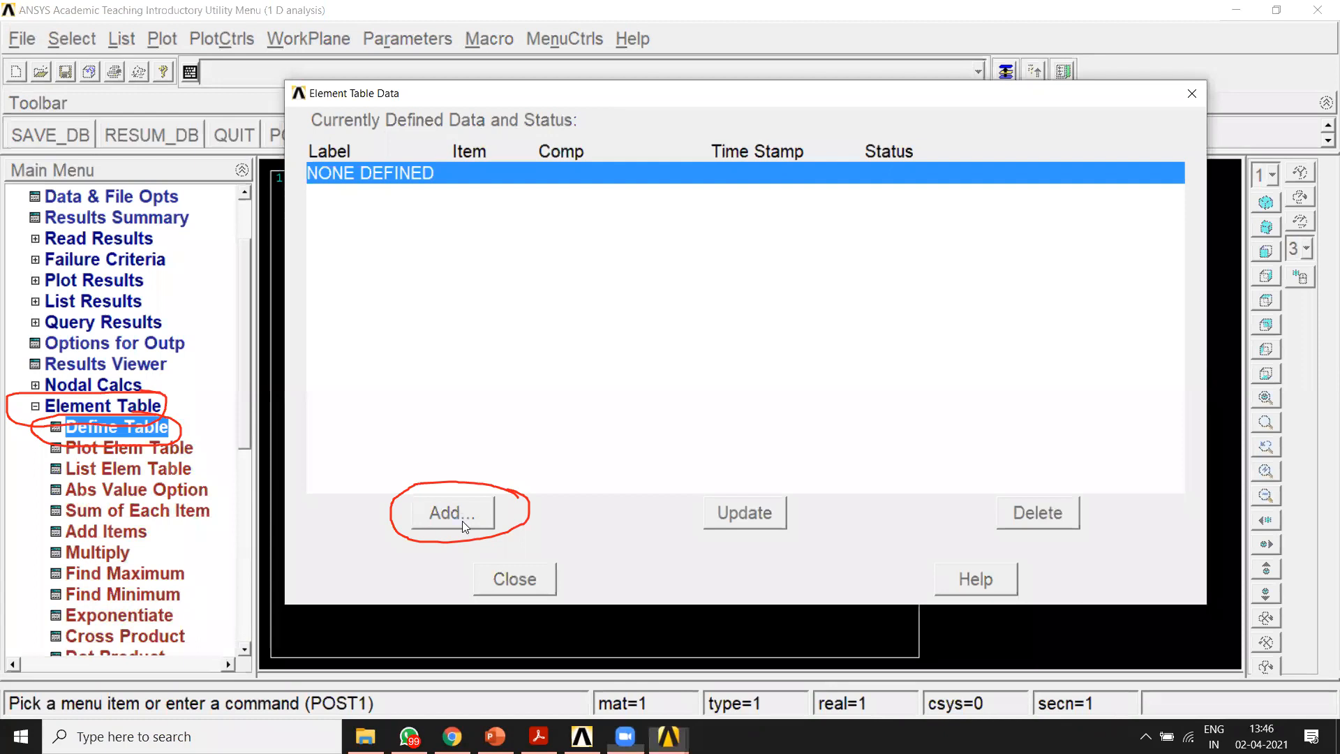
click(465, 525)
drag(639, 231, 774, 149)
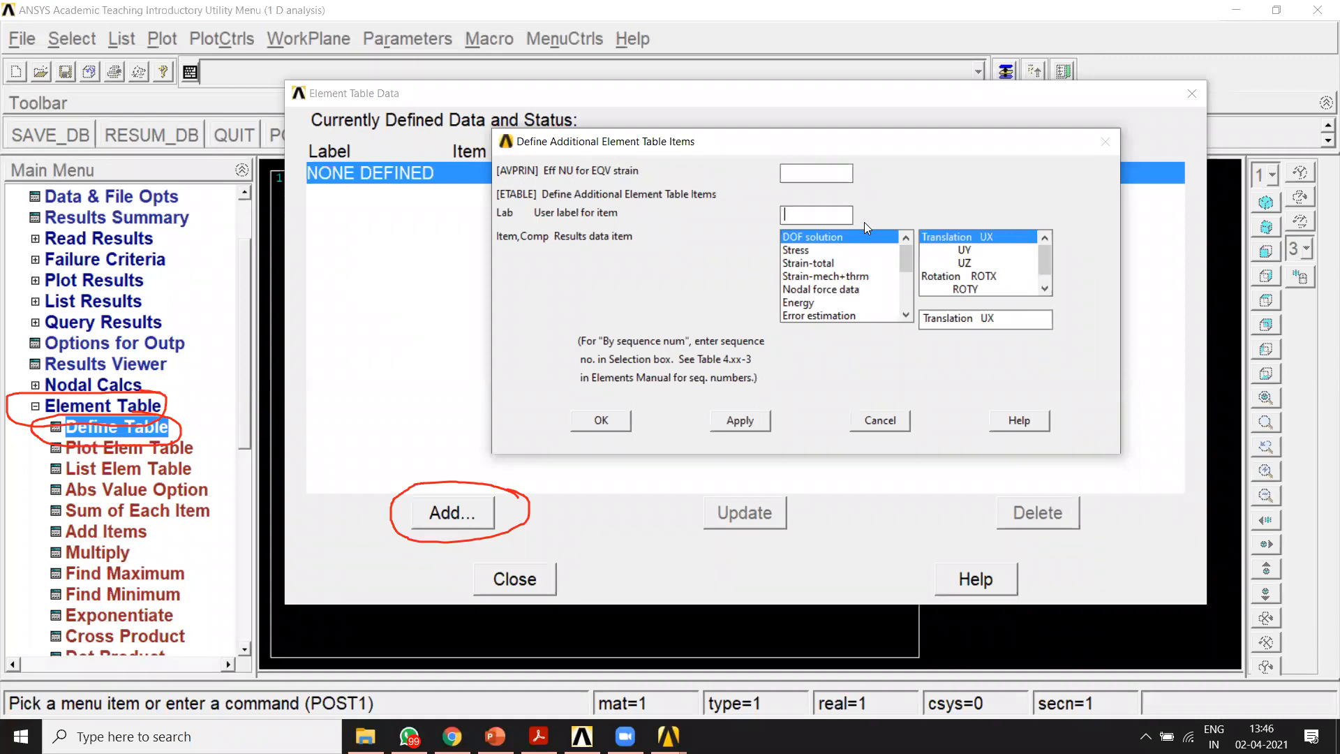
text(Saxial)
drag(906, 261, 907, 310)
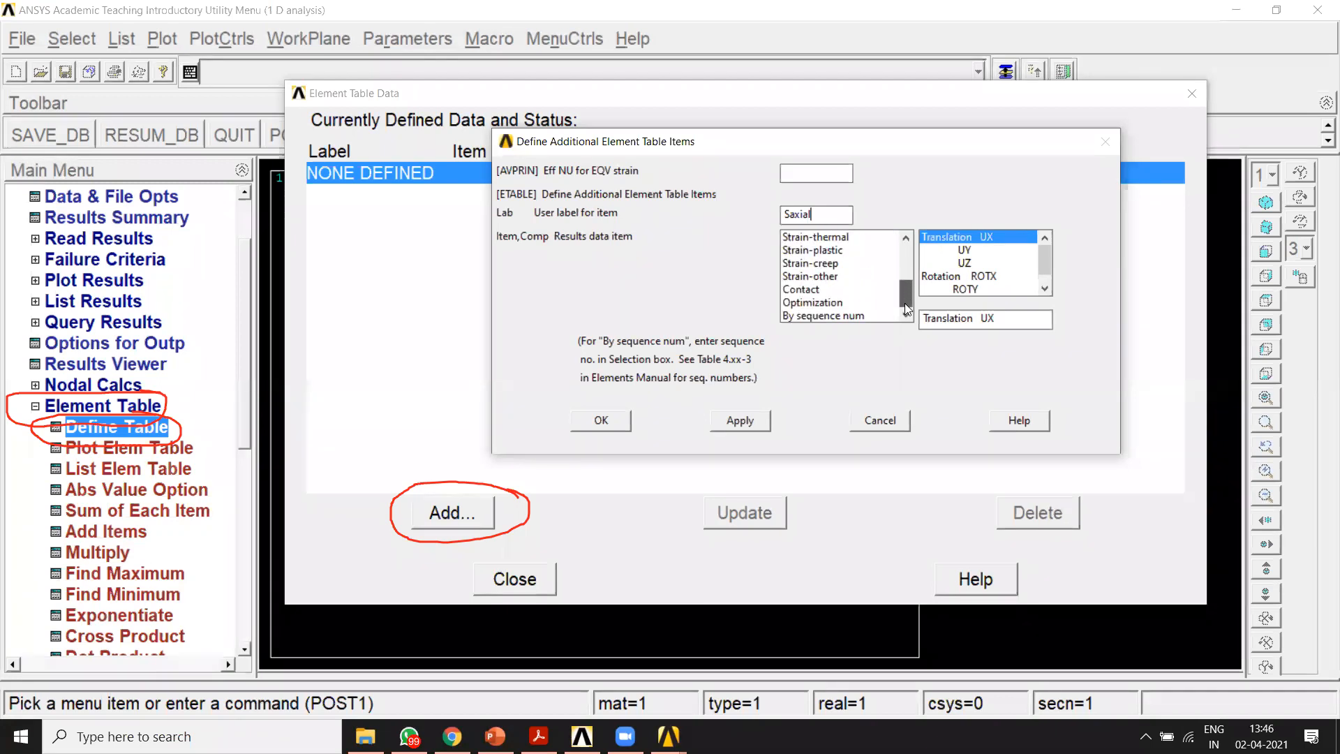
click(815, 317)
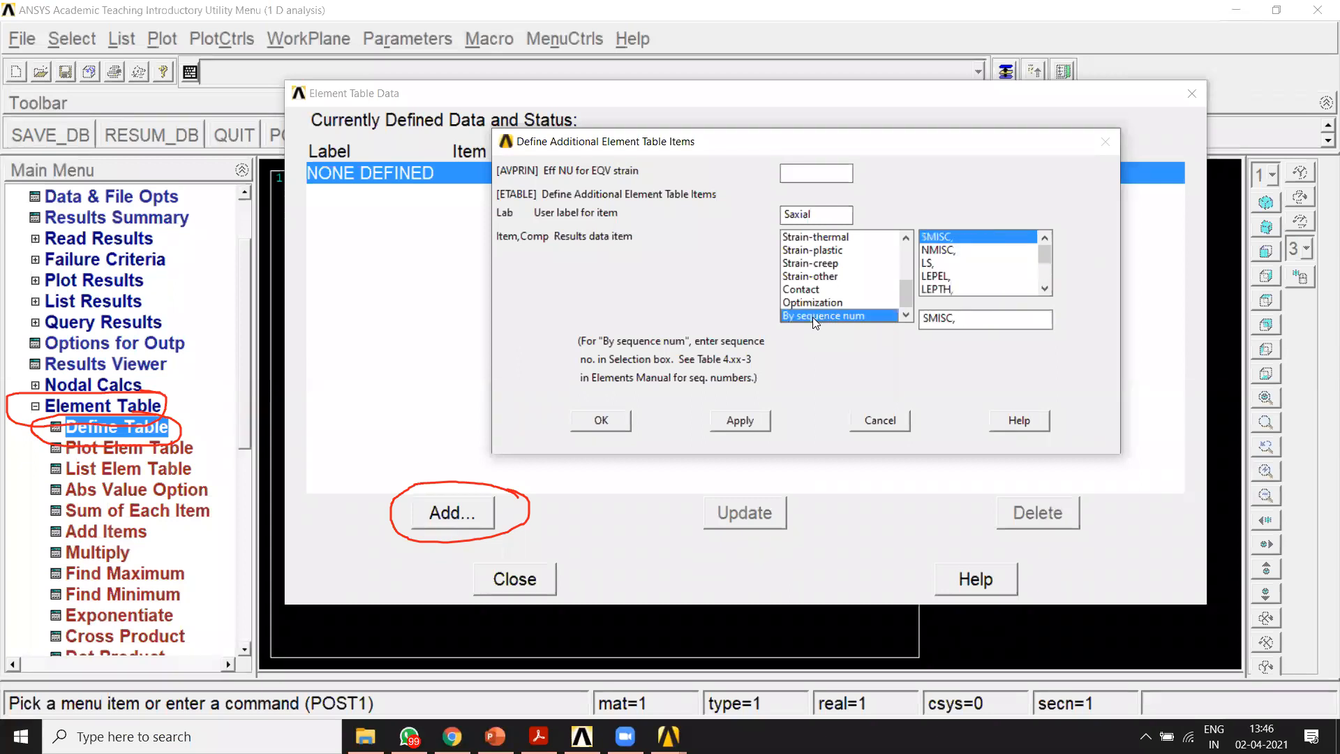
click(930, 264)
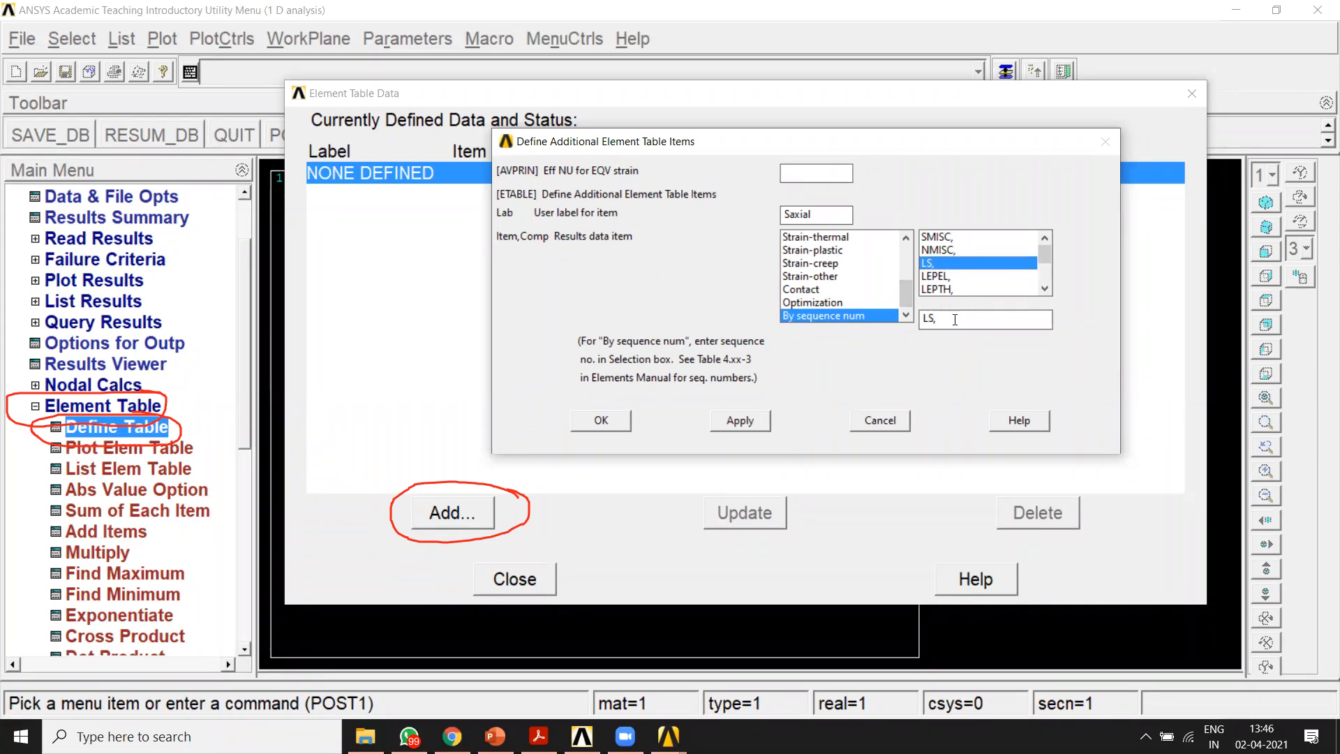
text(1)
click(985, 83)
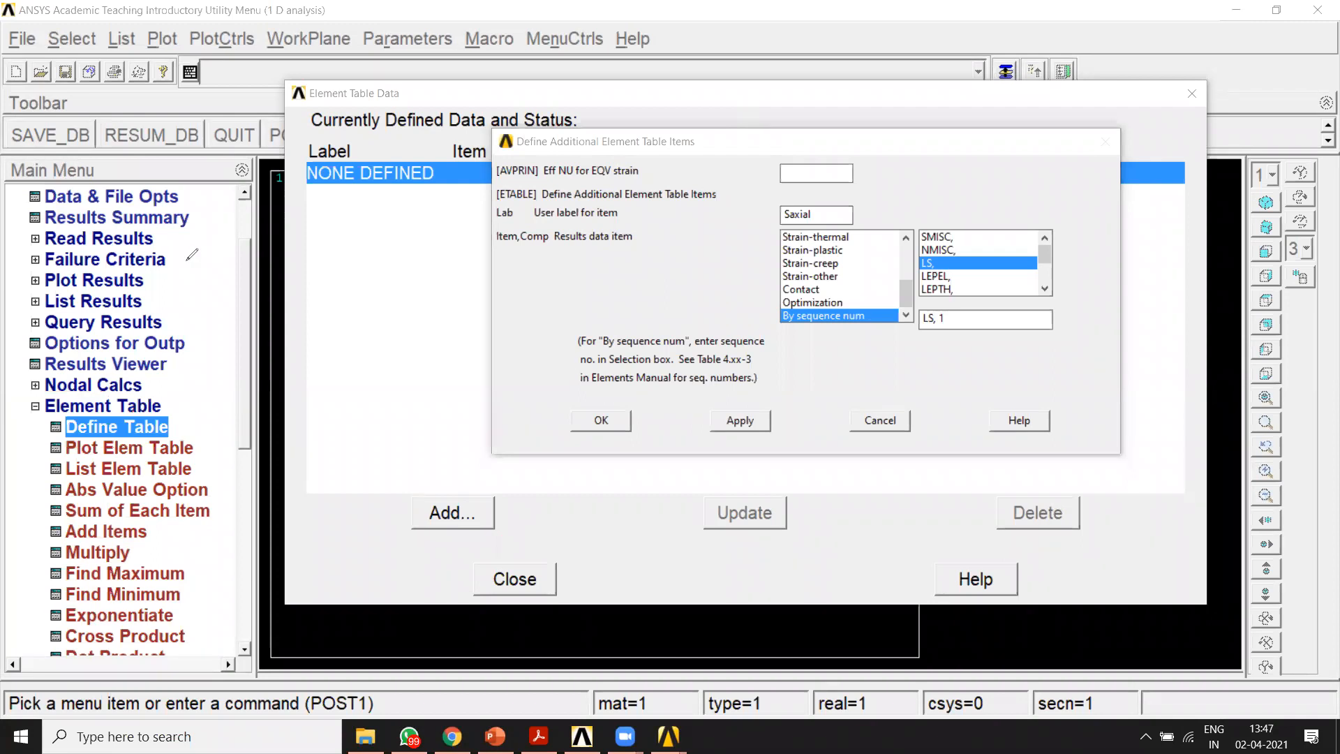
mouse_move(40, 395)
mouse_down()
mouse_move(20, 411)
mouse_move(162, 411)
mouse_move(34, 396)
mouse_move(70, 438)
mouse_move(179, 429)
mouse_move(123, 414)
mouse_move(43, 421)
mouse_up()
mouse_move(467, 491)
mouse_down()
mouse_move(440, 535)
mouse_move(490, 492)
mouse_up()
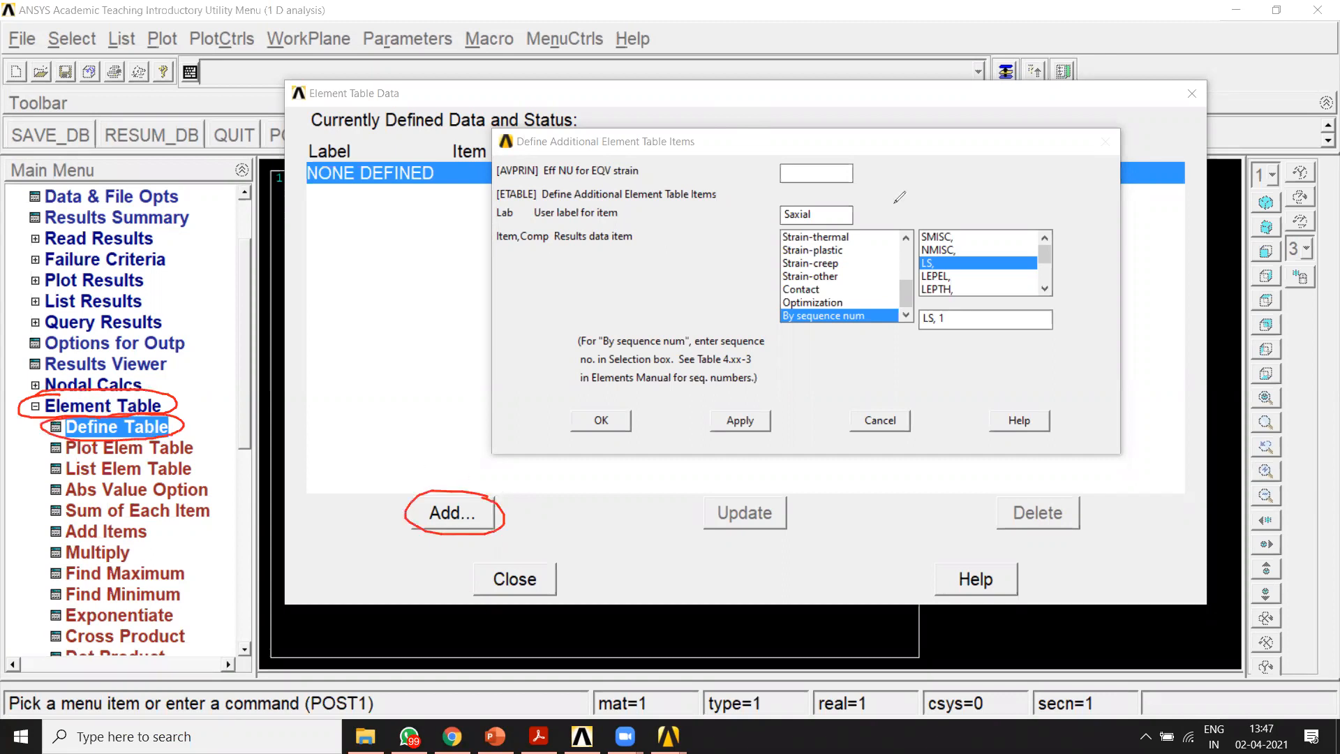
click(823, 201)
mouse_move(815, 199)
mouse_down()
mouse_move(767, 218)
mouse_move(856, 201)
mouse_move(803, 196)
mouse_up()
mouse_move(761, 305)
mouse_down()
mouse_move(826, 330)
mouse_move(881, 318)
mouse_move(878, 299)
mouse_move(974, 247)
mouse_move(918, 251)
mouse_move(983, 260)
mouse_up()
mouse_move(970, 307)
mouse_down()
mouse_move(920, 307)
mouse_move(939, 340)
mouse_move(962, 300)
mouse_up()
mouse_move(577, 400)
mouse_down()
mouse_move(590, 443)
mouse_move(621, 398)
mouse_up()
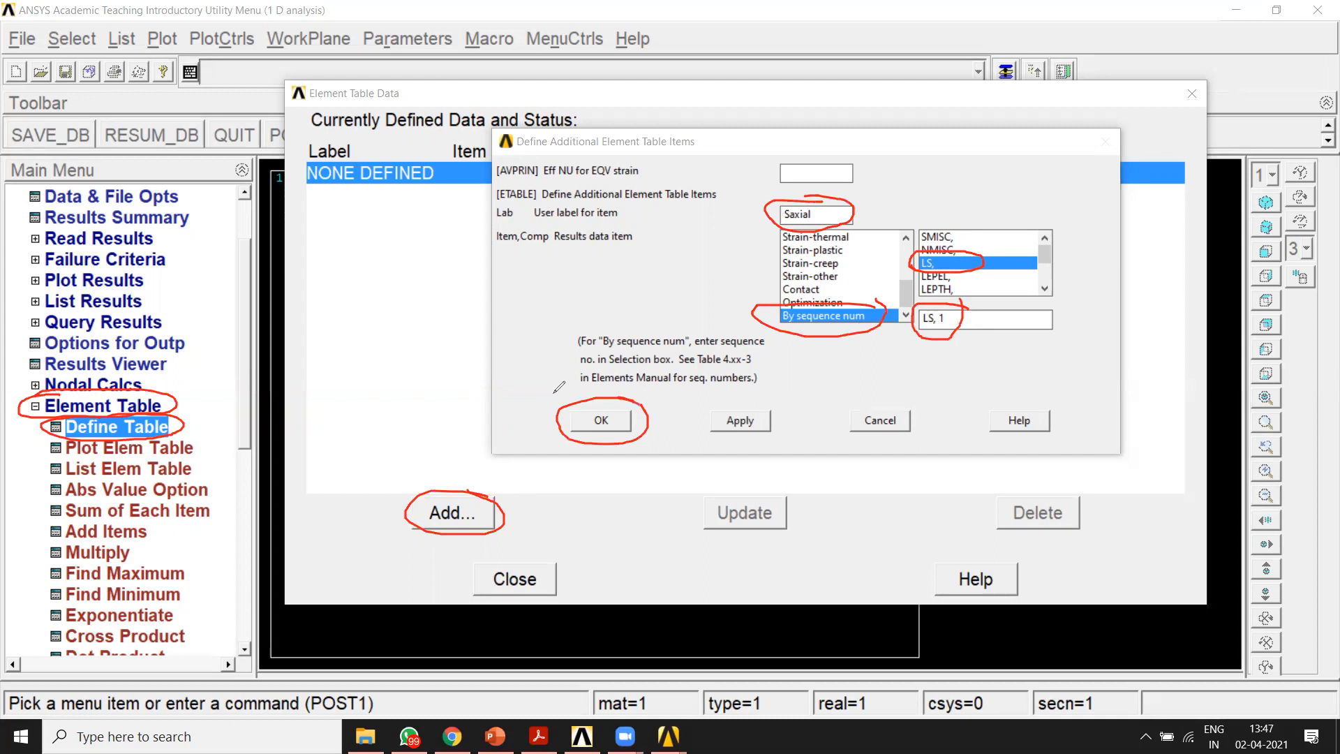
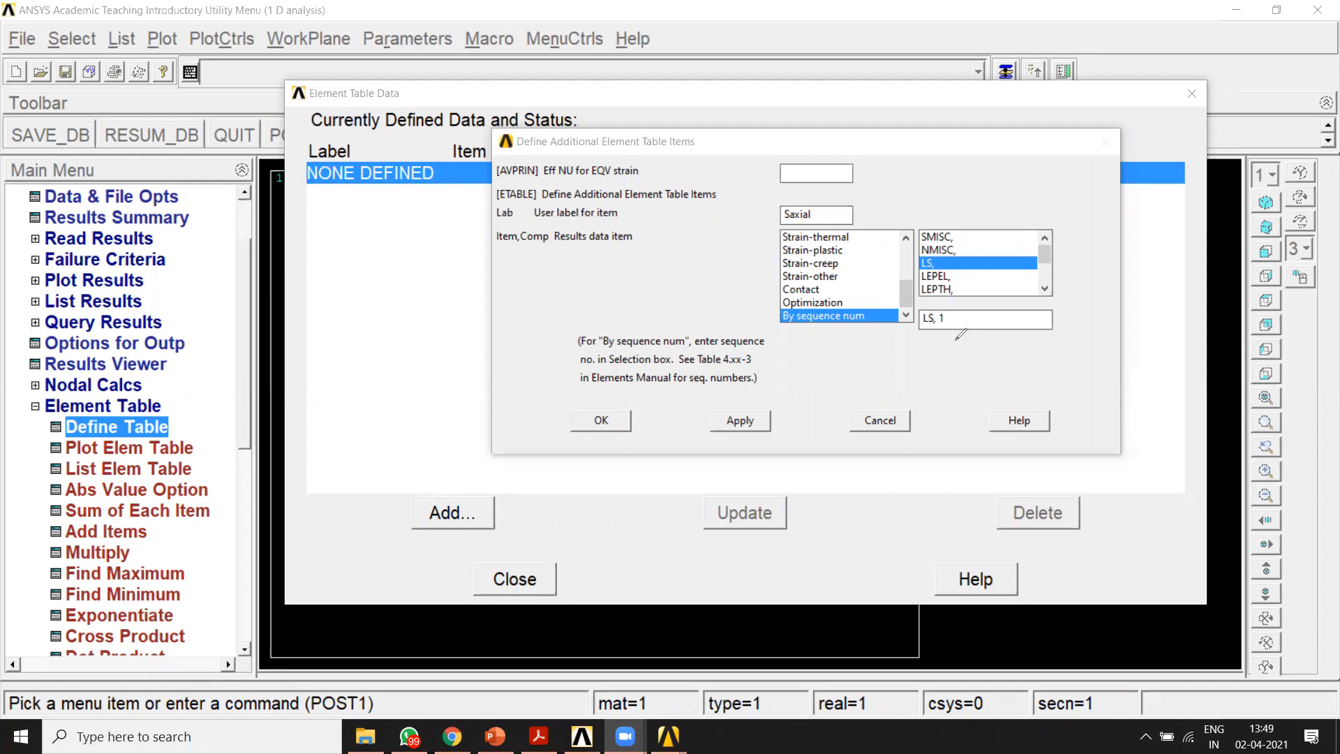
drag(525, 274, 513, 351)
mouse_move(516, 287)
mouse_down()
mouse_move(695, 277)
mouse_move(500, 353)
mouse_up()
mouse_move(522, 276)
mouse_down()
mouse_move(521, 335)
mouse_move(703, 279)
mouse_move(721, 367)
mouse_move(455, 359)
mouse_up()
drag(481, 290, 454, 358)
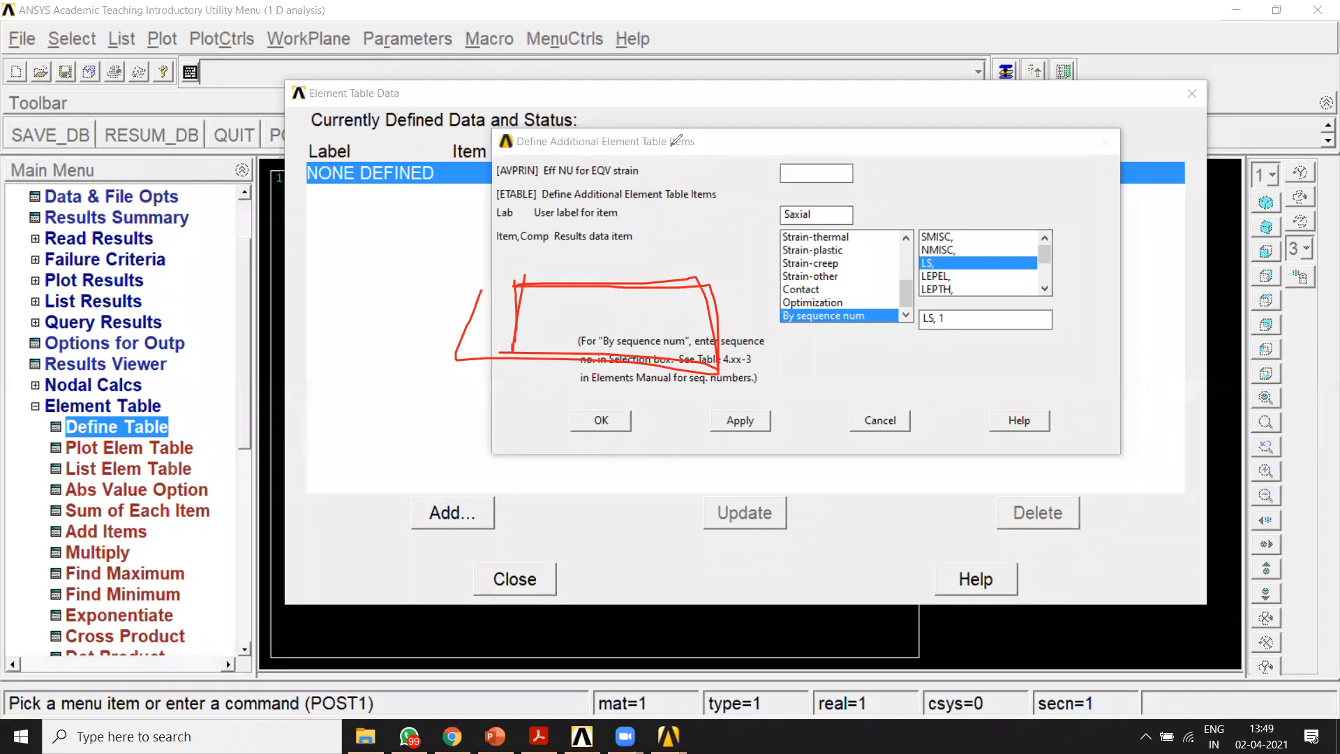
click(960, 106)
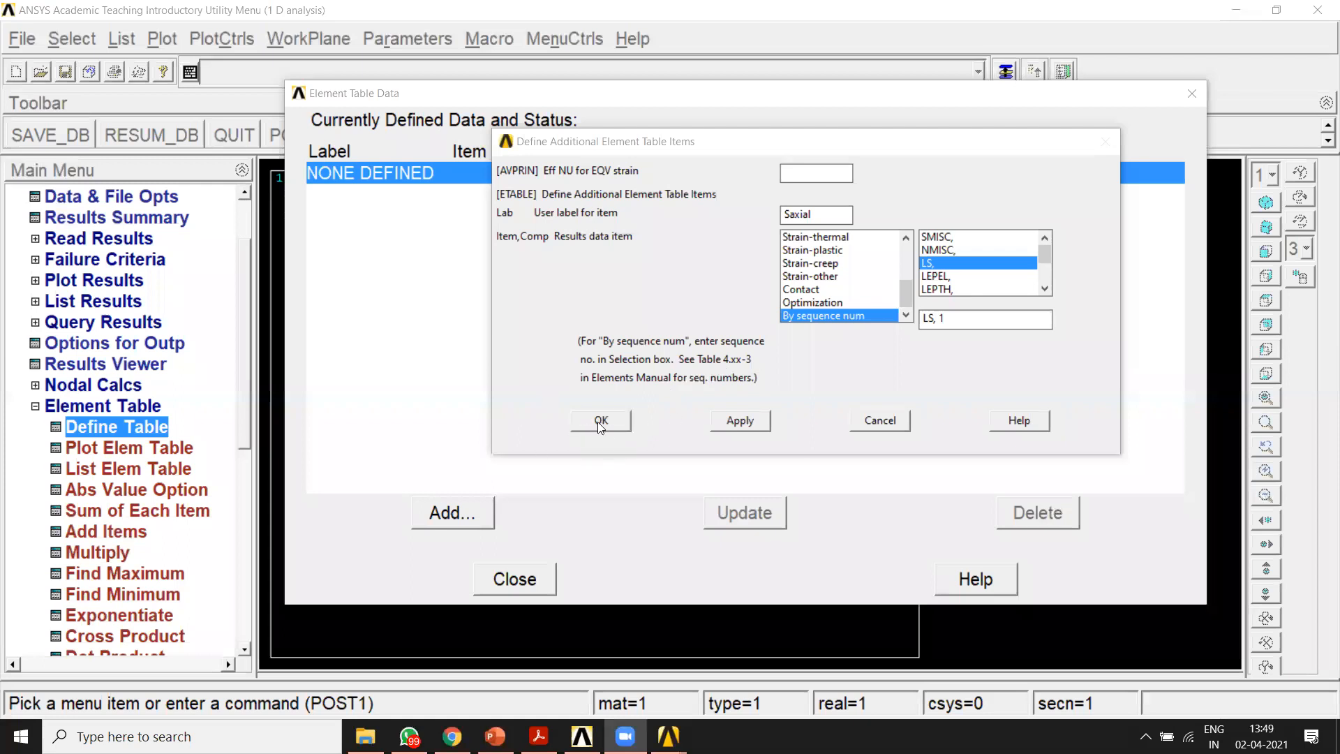
Step: Cancel the new element table item without defining it and close the Element Table Data window
click(863, 421)
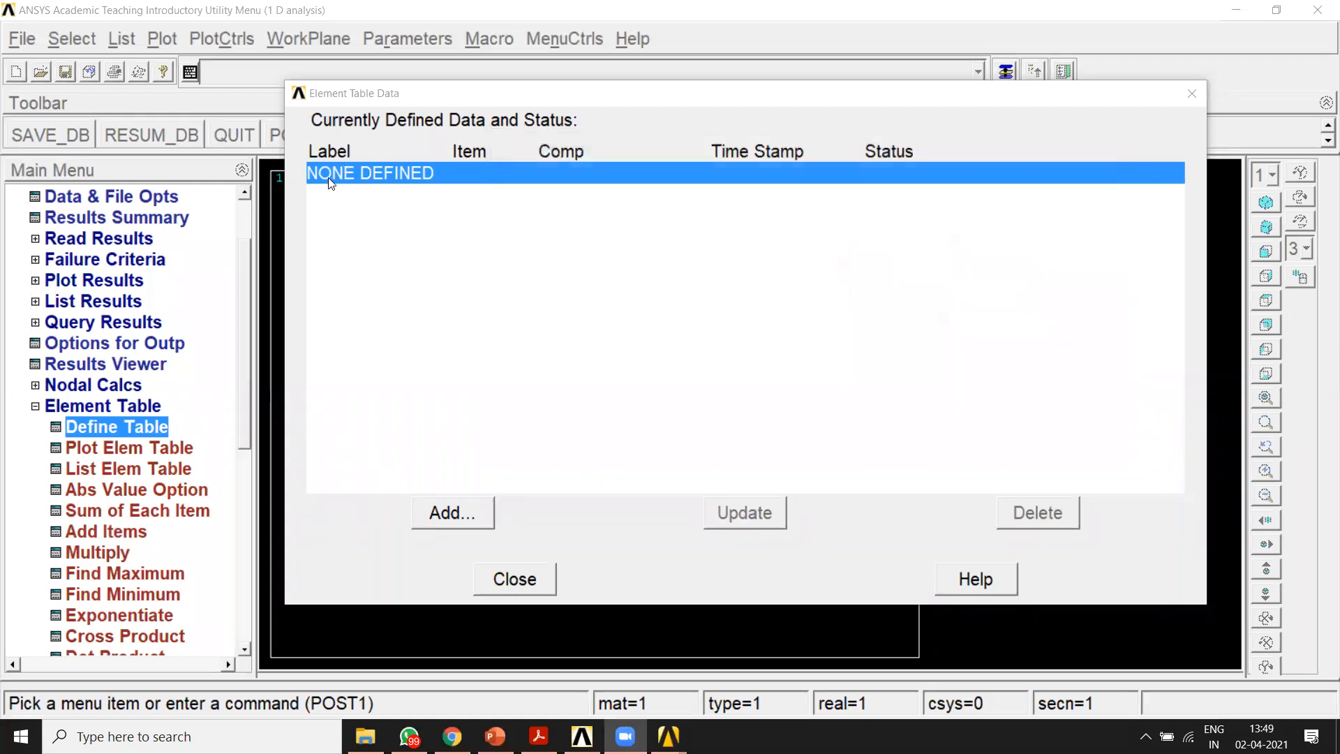
mouse_move(356, 148)
mouse_down()
mouse_move(289, 197)
mouse_move(414, 150)
mouse_move(300, 153)
mouse_up()
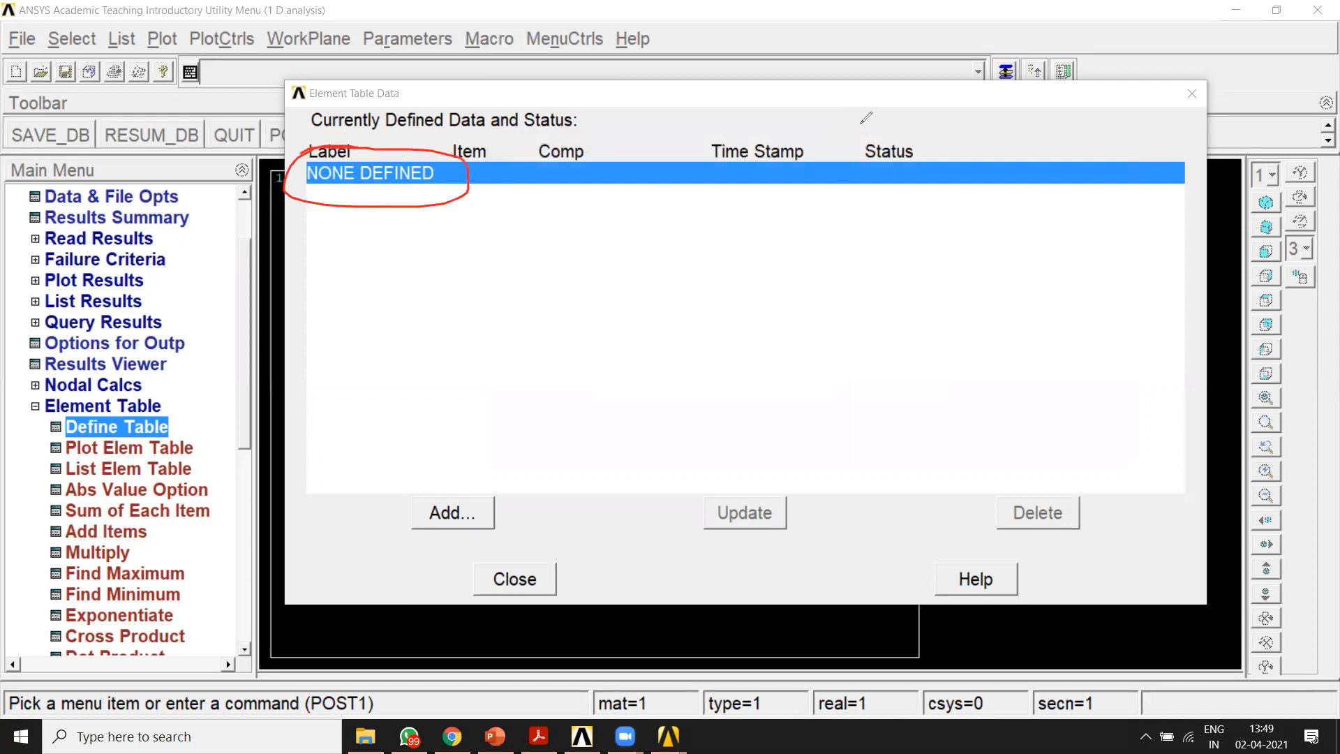
click(862, 124)
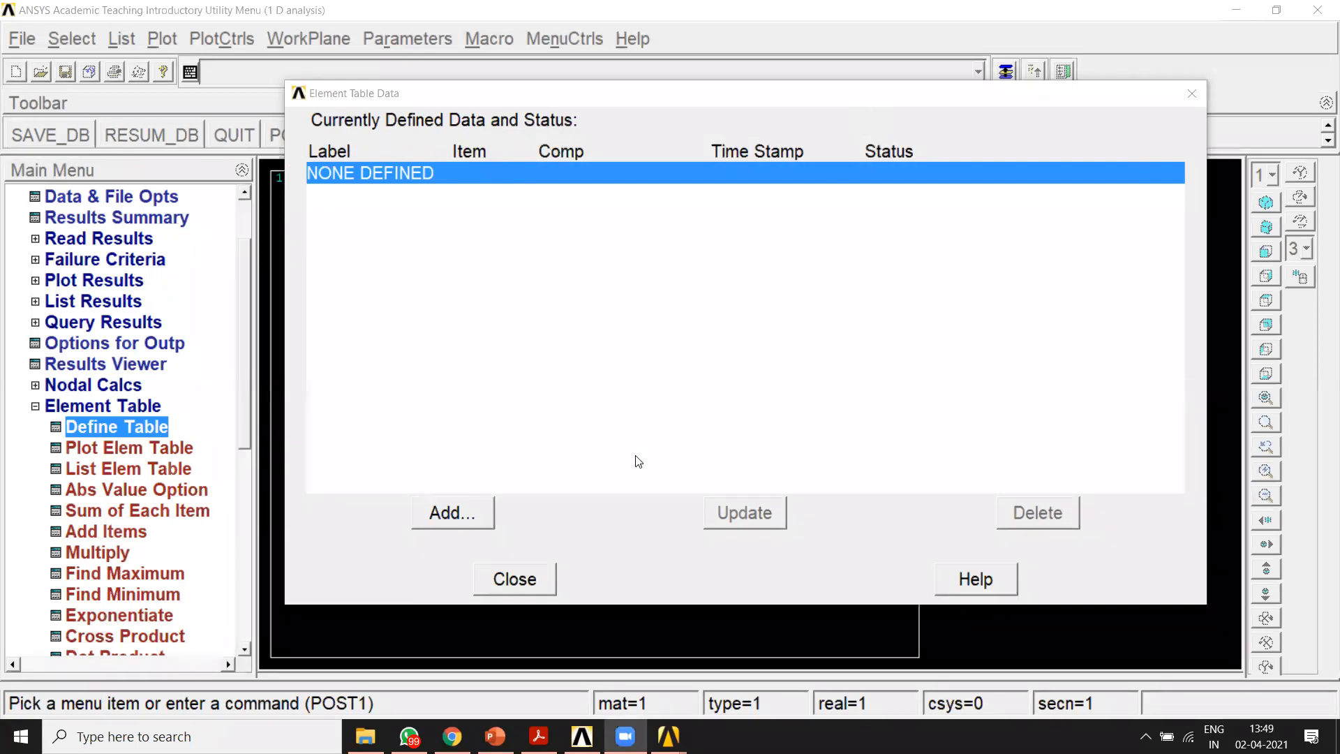
click(504, 583)
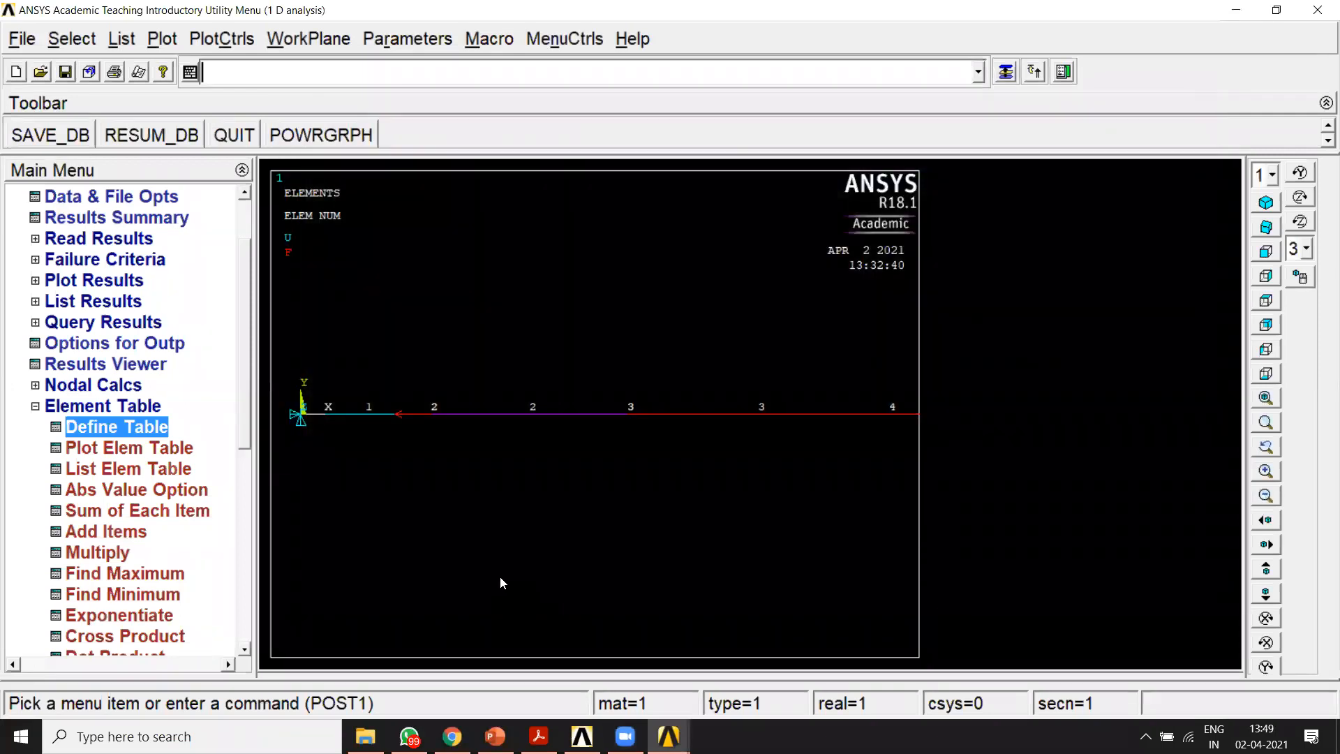
drag(243, 310, 247, 271)
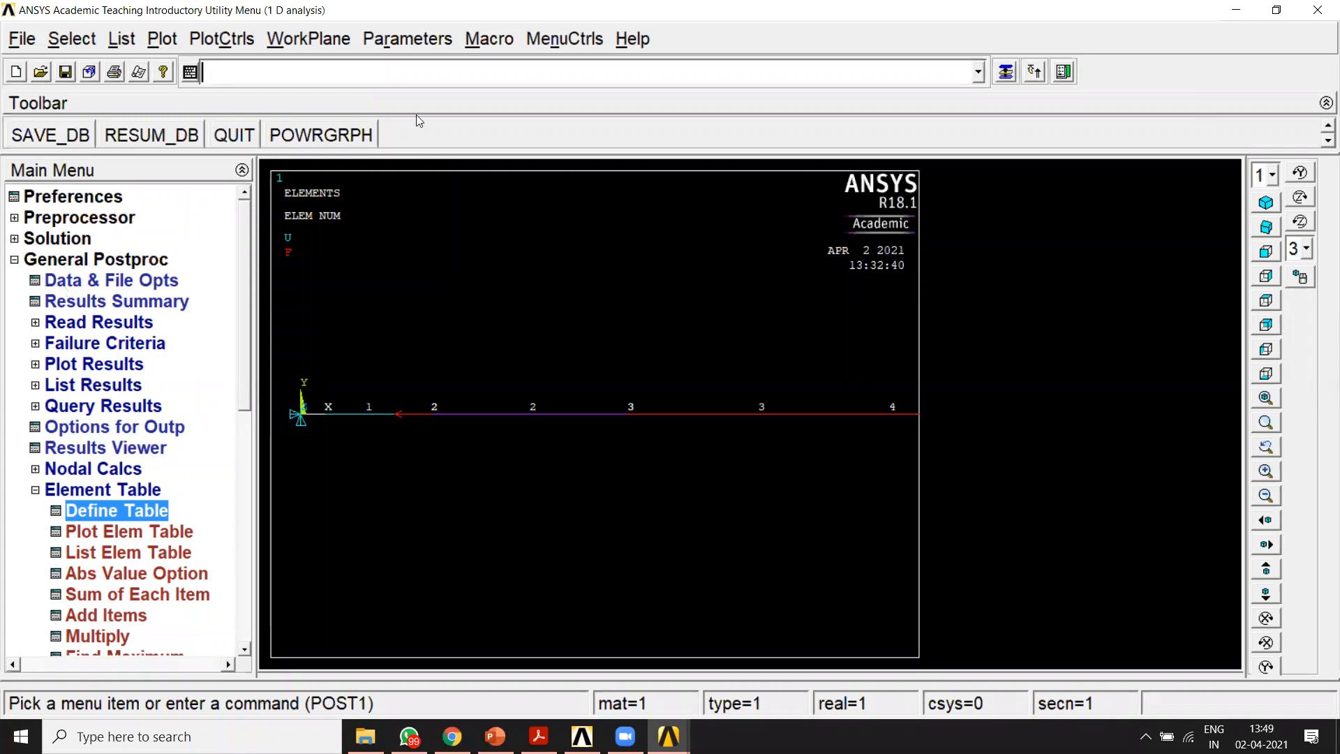
mouse_move(224, 96)
mouse_down()
mouse_move(649, 113)
mouse_move(803, 70)
mouse_move(465, 29)
mouse_up()
mouse_move(283, 28)
mouse_down()
mouse_move(238, 37)
mouse_move(205, 85)
mouse_move(251, 101)
mouse_up()
mouse_move(338, 100)
mouse_down()
mouse_move(355, 260)
mouse_move(393, 263)
mouse_up()
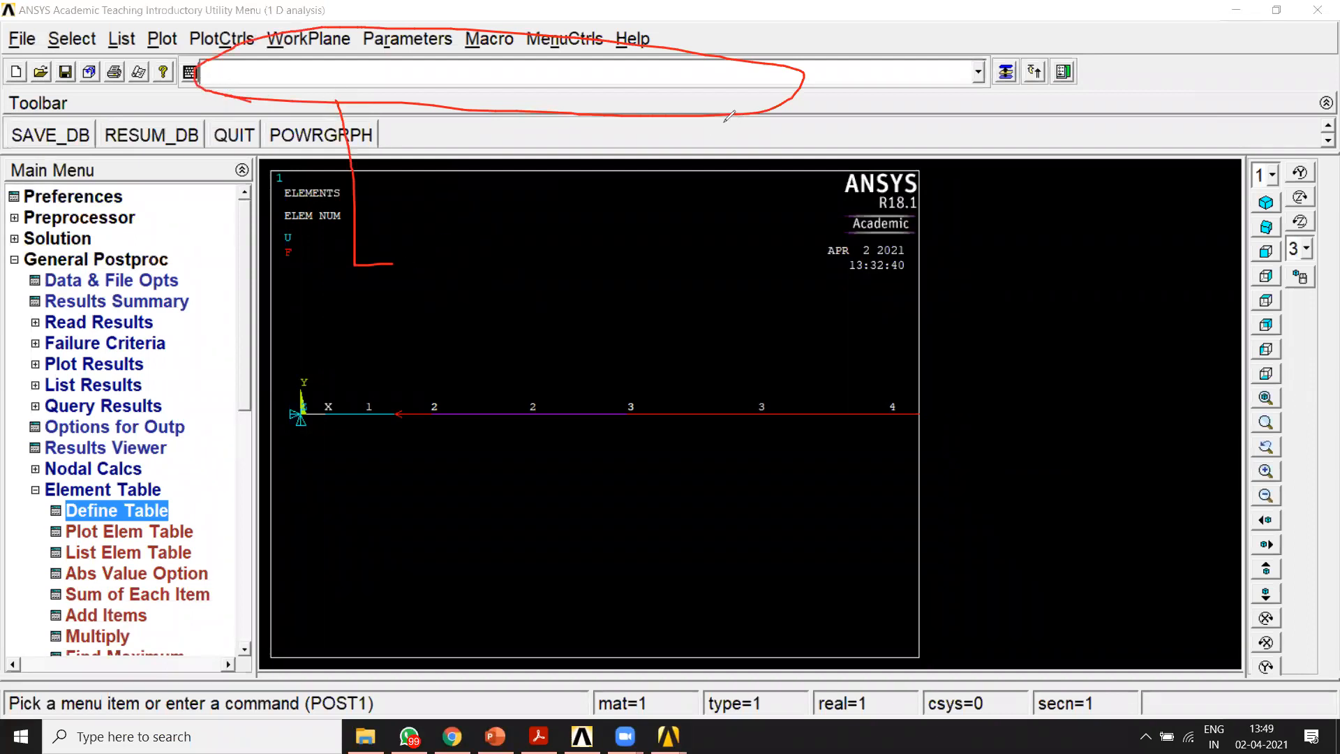
mouse_move(433, 241)
mouse_down()
mouse_move(408, 268)
mouse_move(467, 224)
mouse_move(477, 264)
mouse_move(481, 224)
mouse_up()
click(438, 252)
mouse_move(508, 274)
mouse_down()
mouse_move(493, 302)
mouse_move(584, 201)
mouse_move(575, 263)
mouse_move(590, 267)
mouse_move(619, 236)
mouse_move(625, 271)
mouse_move(652, 264)
mouse_move(636, 270)
mouse_move(701, 186)
mouse_move(682, 254)
mouse_move(701, 263)
mouse_move(726, 221)
mouse_up()
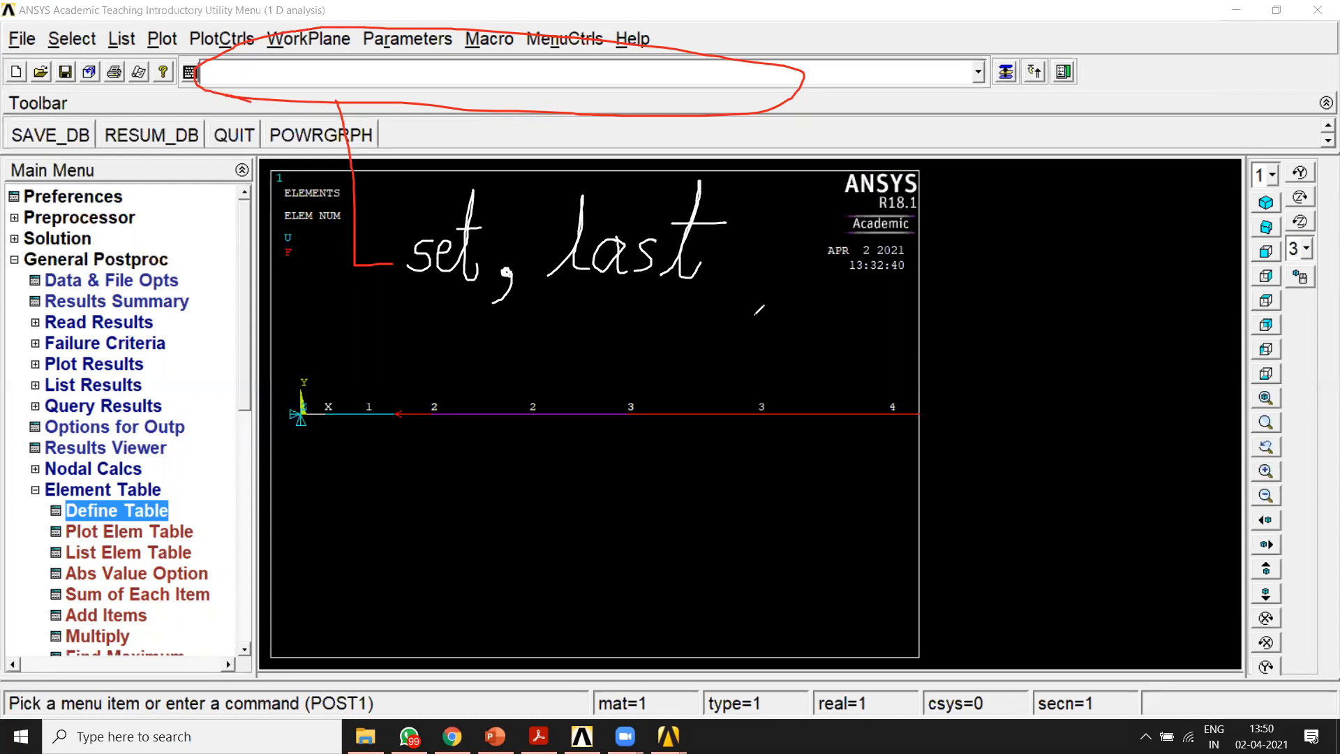
click(1069, 270)
mouse_move(977, 301)
mouse_down()
mouse_move(937, 412)
mouse_move(1028, 506)
mouse_move(1088, 286)
mouse_move(1066, 264)
mouse_up()
mouse_move(989, 395)
mouse_down()
mouse_move(1014, 420)
mouse_move(995, 393)
mouse_up()
drag(991, 408, 1002, 407)
drag(1006, 402, 1022, 417)
mouse_move(1031, 392)
mouse_down()
mouse_move(1035, 415)
mouse_move(1041, 399)
mouse_move(1073, 417)
mouse_up()
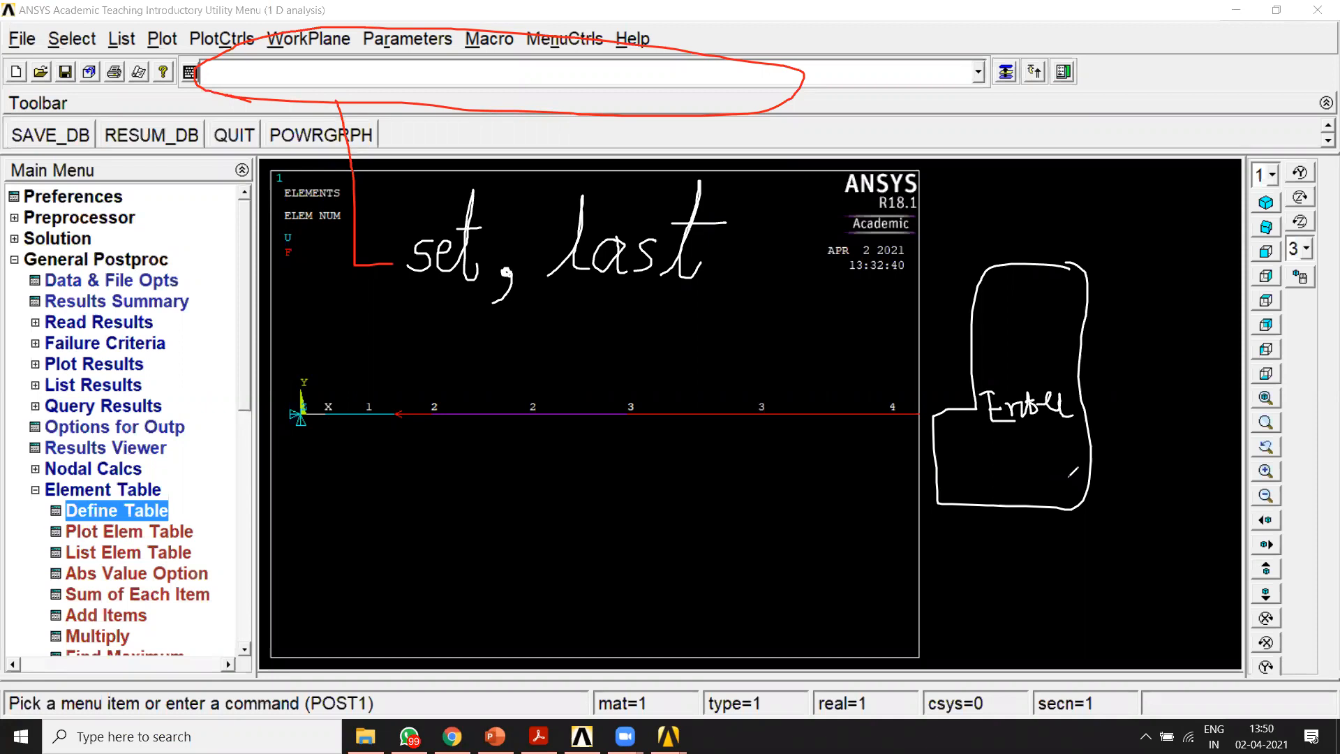
click(908, 356)
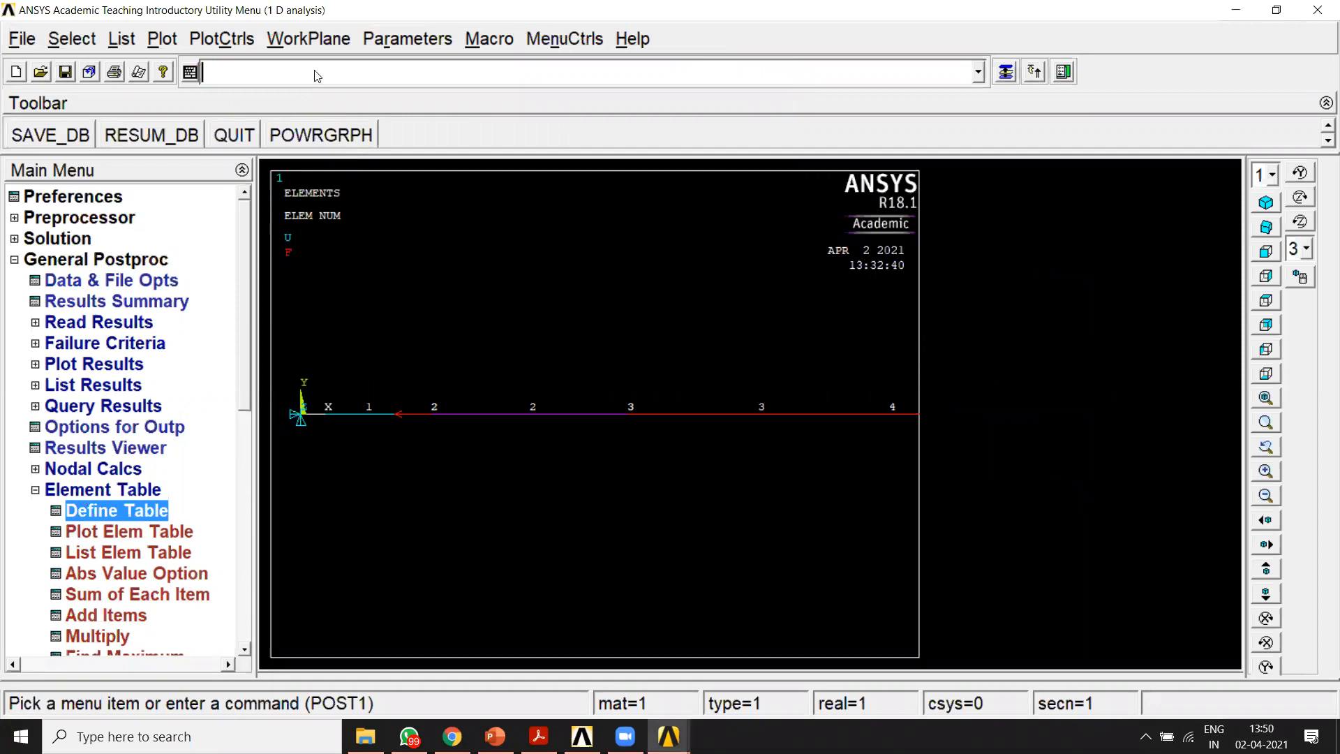
Step: Run the command set,last to read in the last results set
text(set)
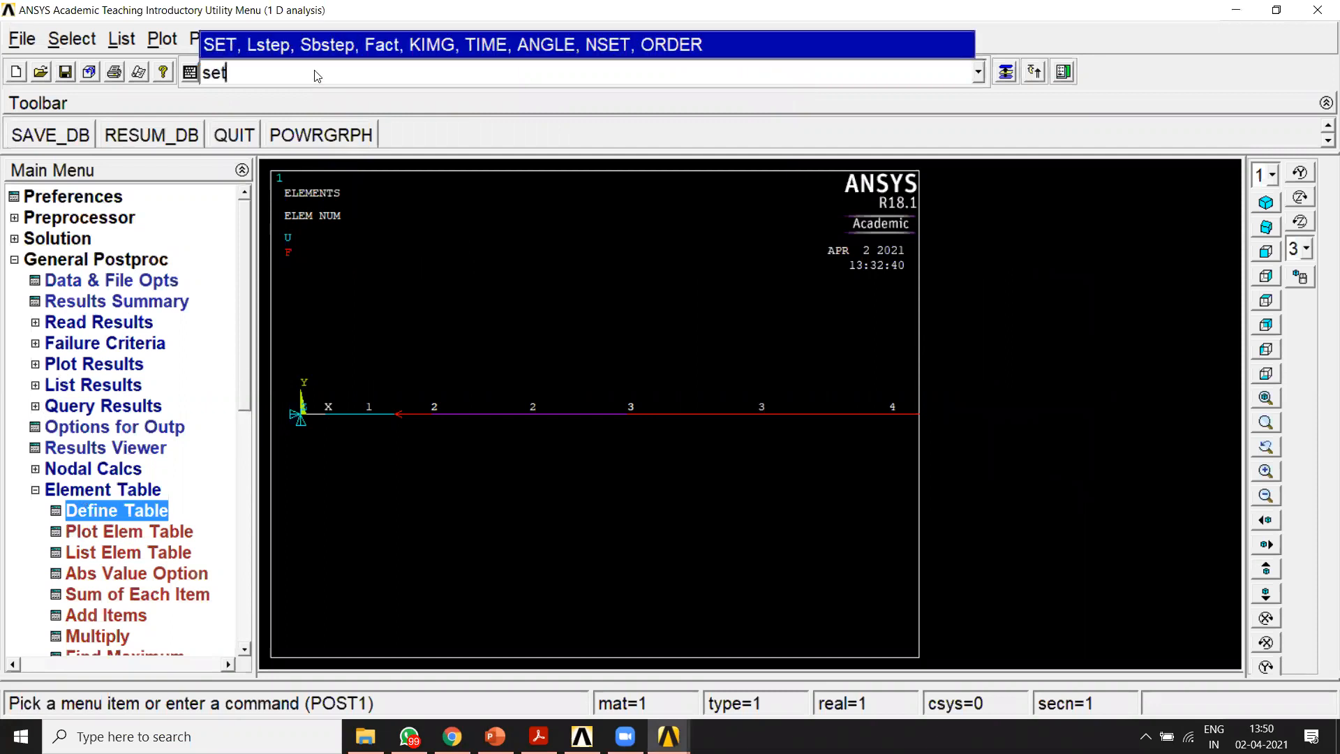
text(,last)
key(Return)
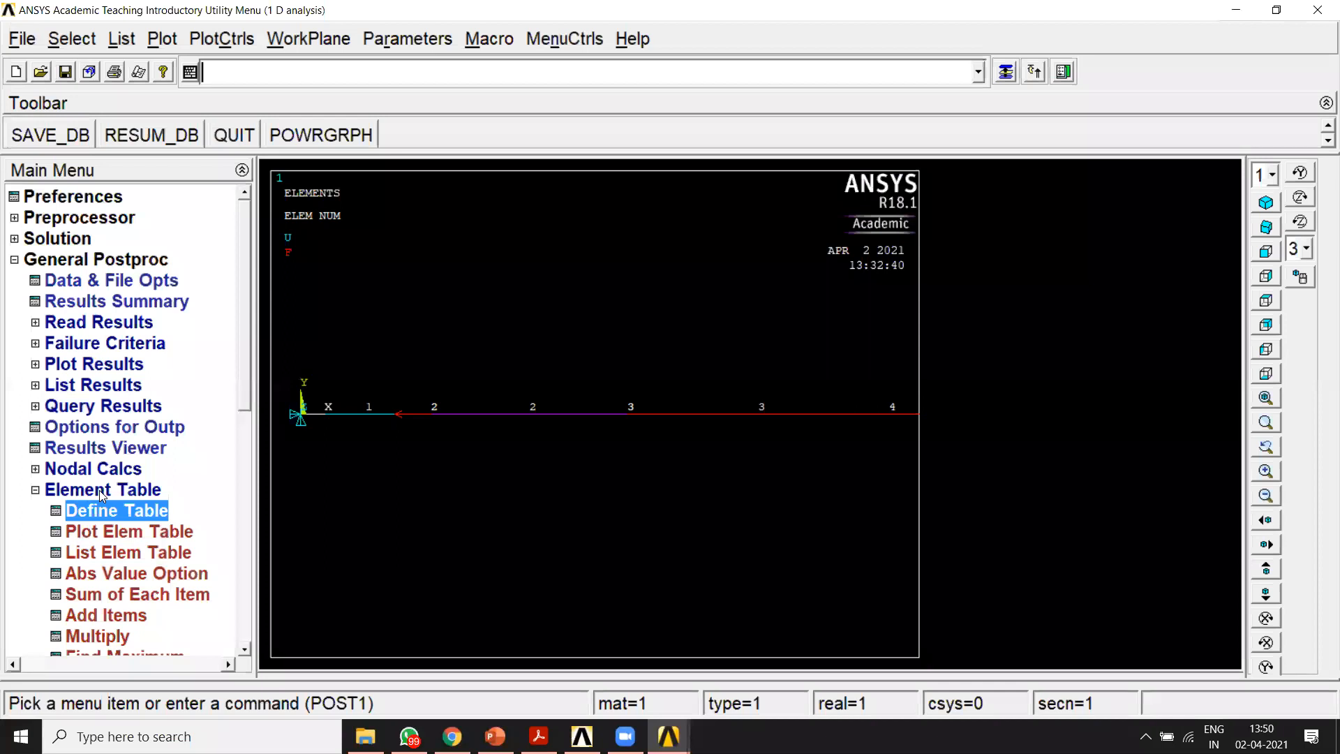
Step: Define an element table item labelled Saxial with results data by sequence number LS, 1, and close the Element Table Data window
click(103, 514)
click(207, 525)
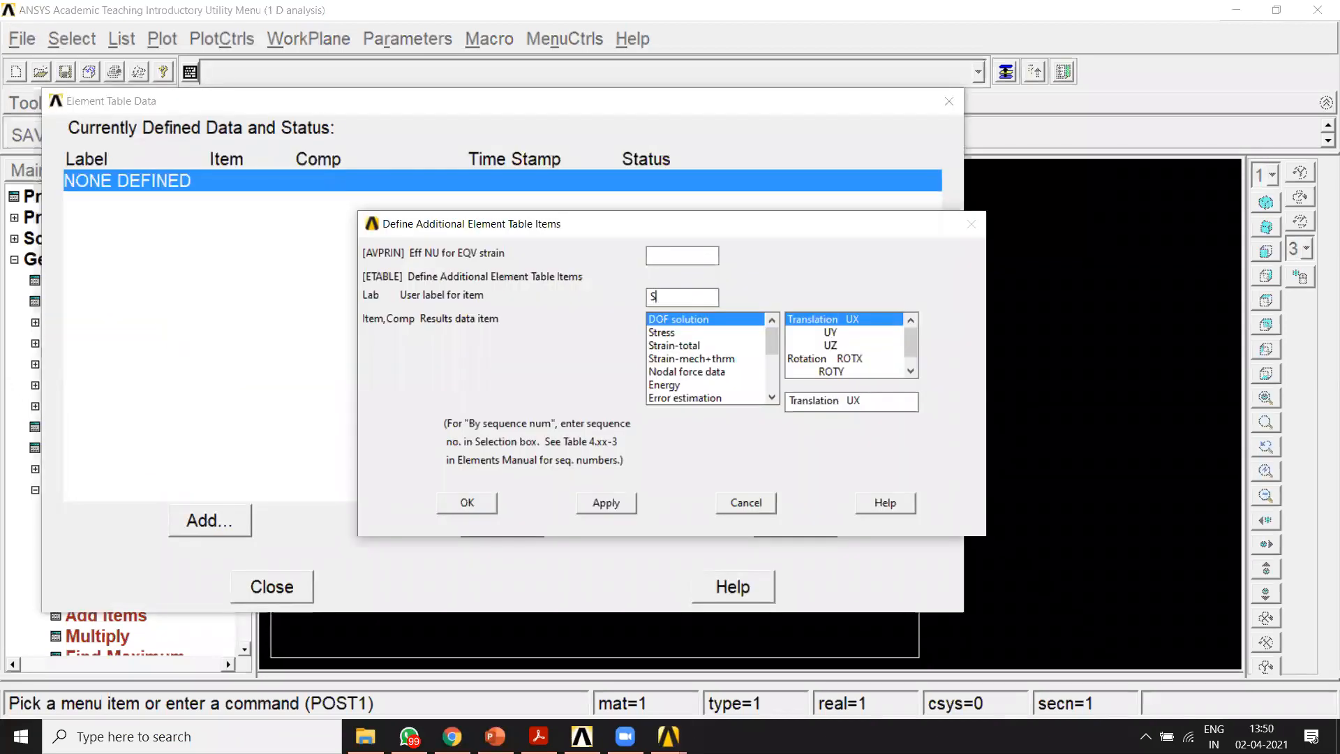
text(Saxial)
drag(772, 348, 773, 377)
click(727, 400)
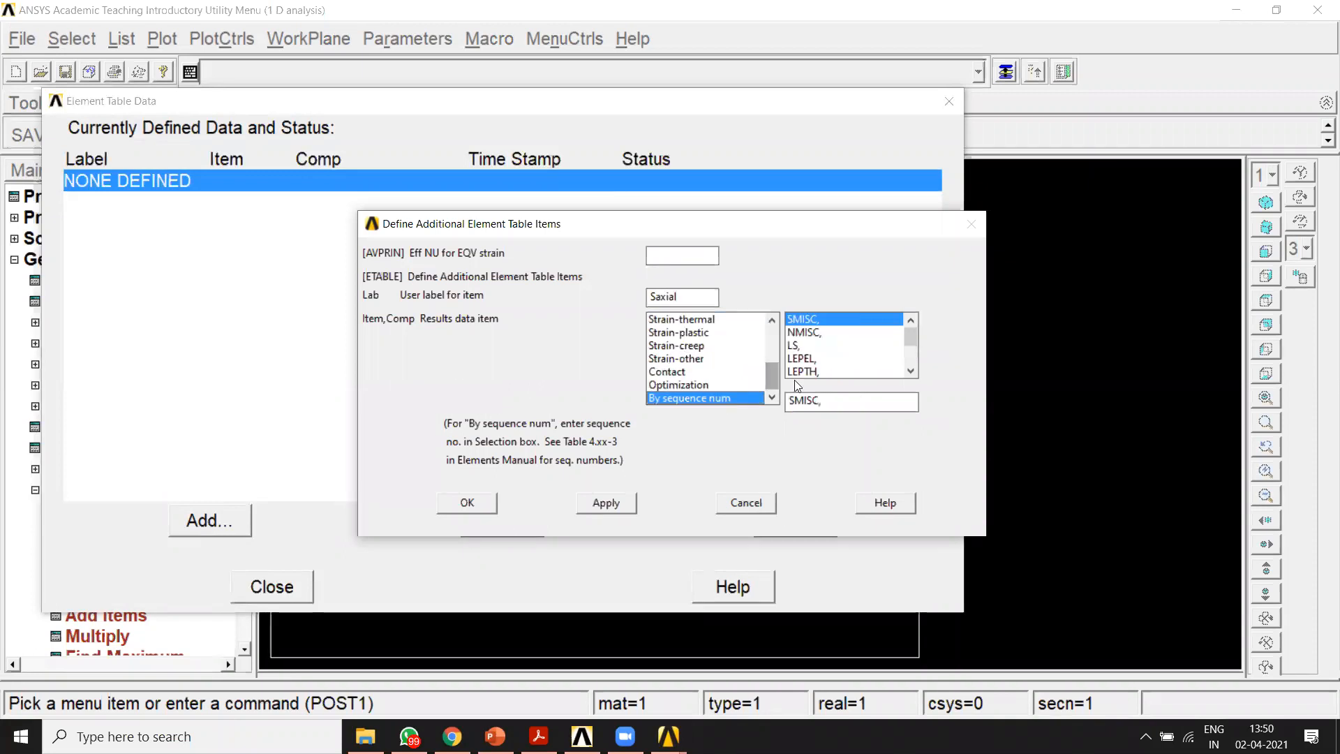
click(804, 345)
text(1)
click(466, 503)
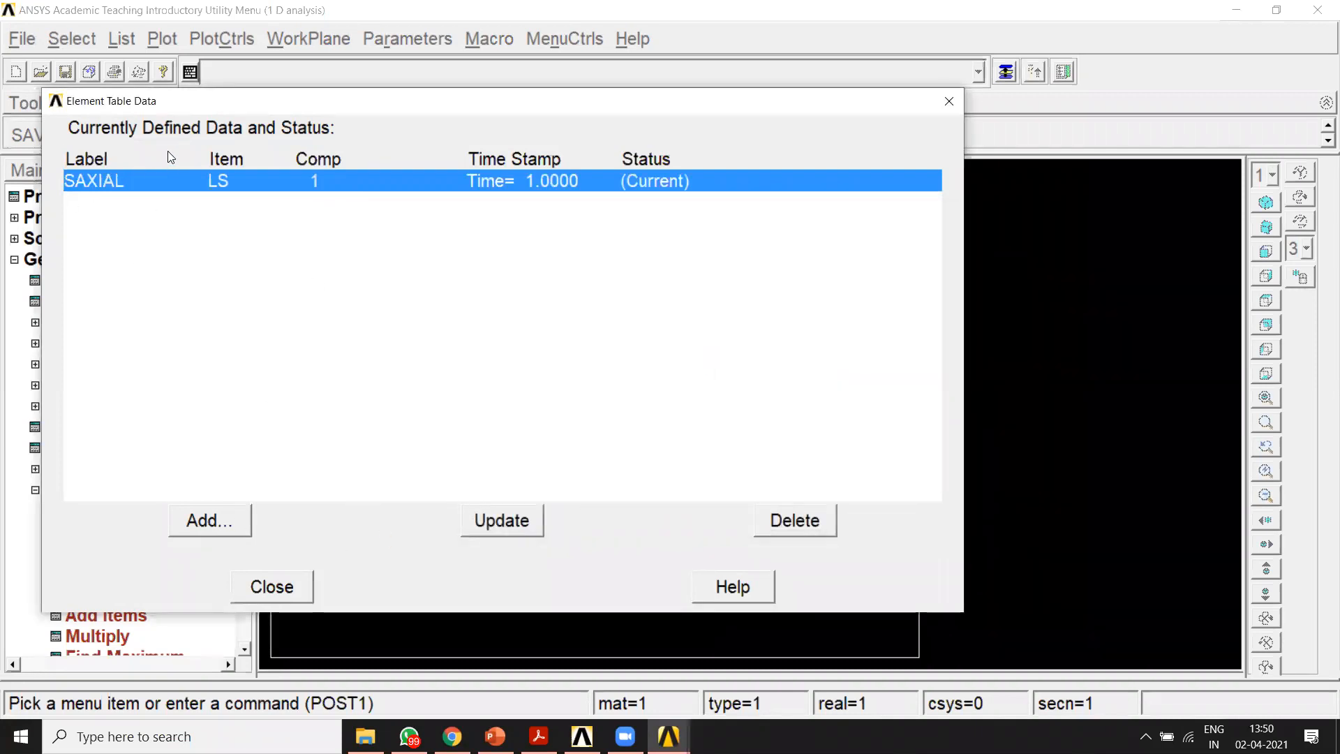
drag(204, 106, 426, 107)
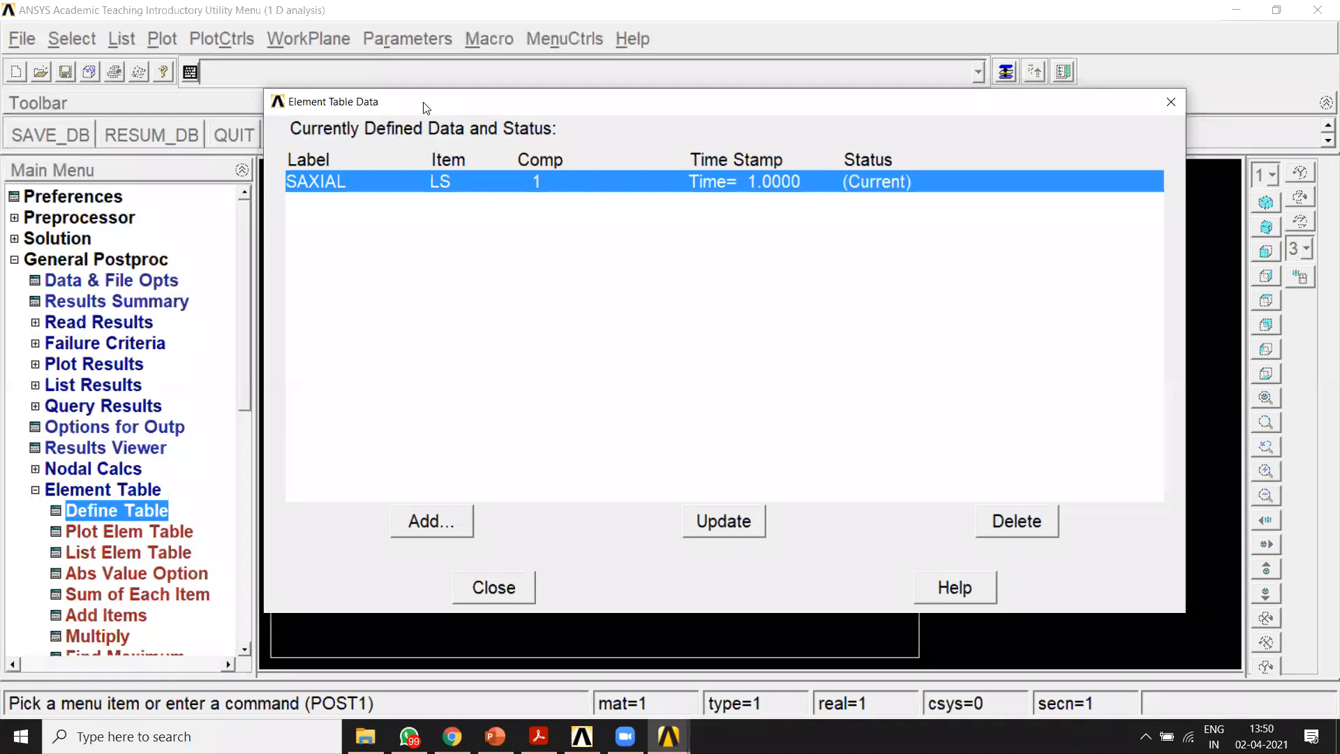
click(1132, 74)
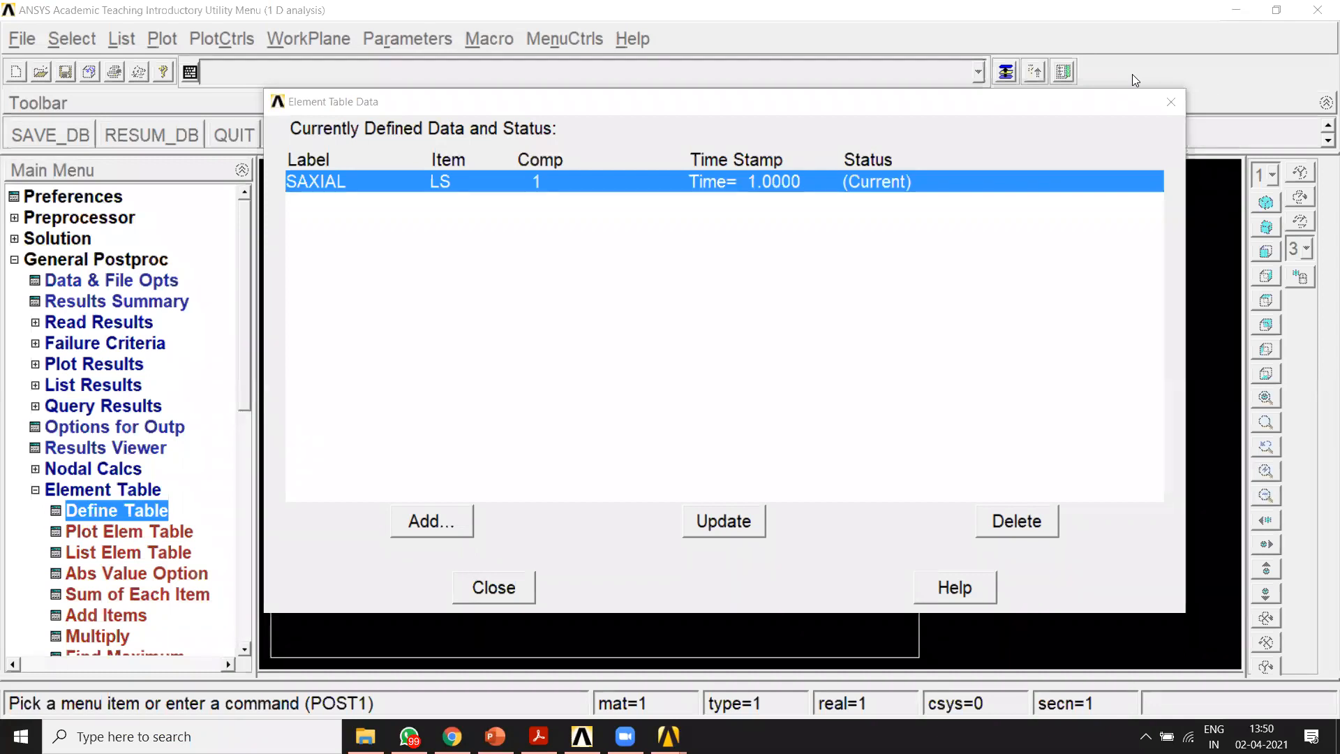
click(491, 587)
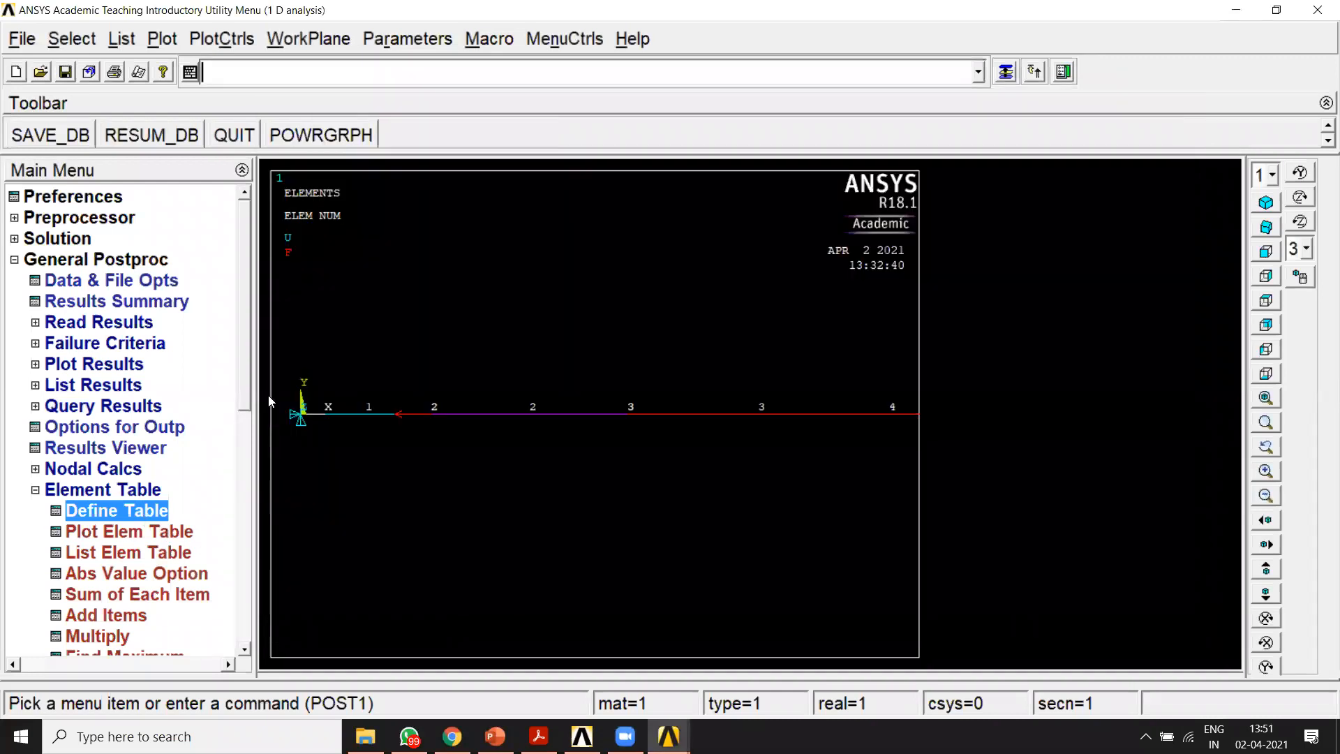
drag(244, 379, 245, 444)
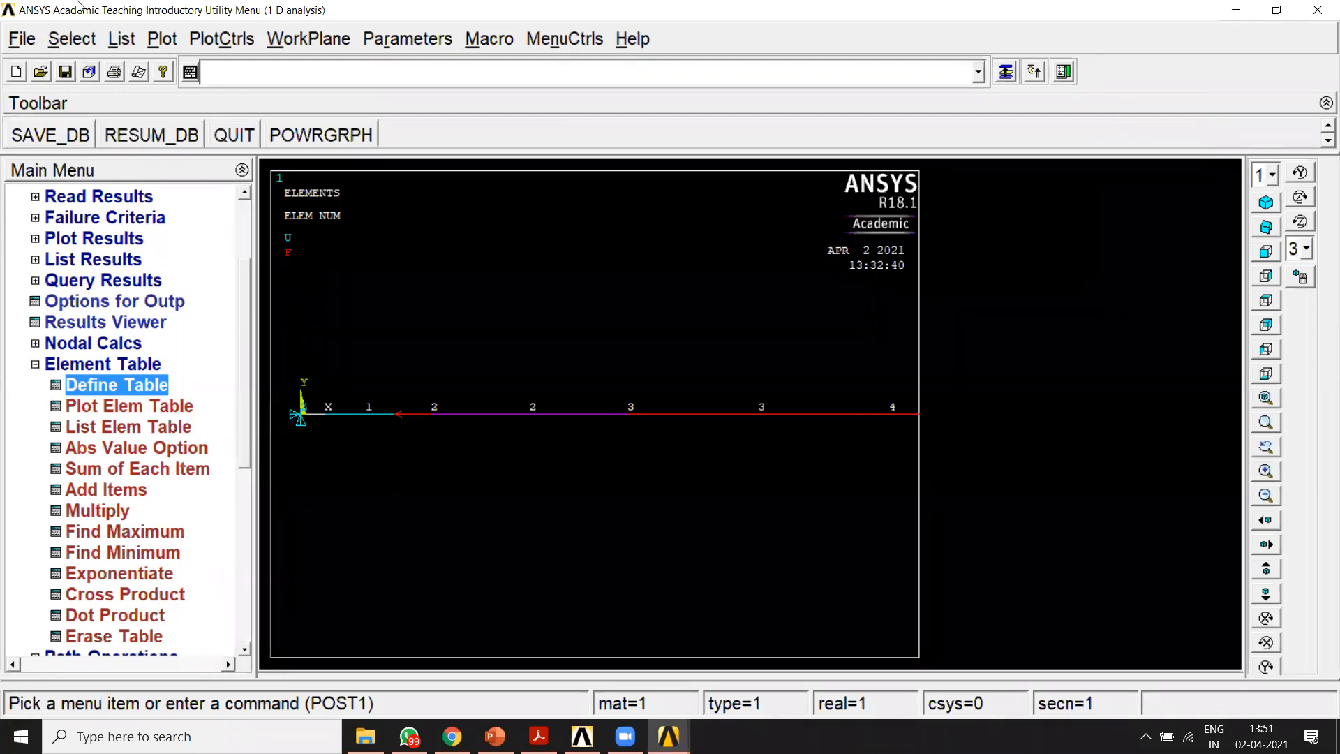
click(832, 83)
drag(114, 414, 37, 422)
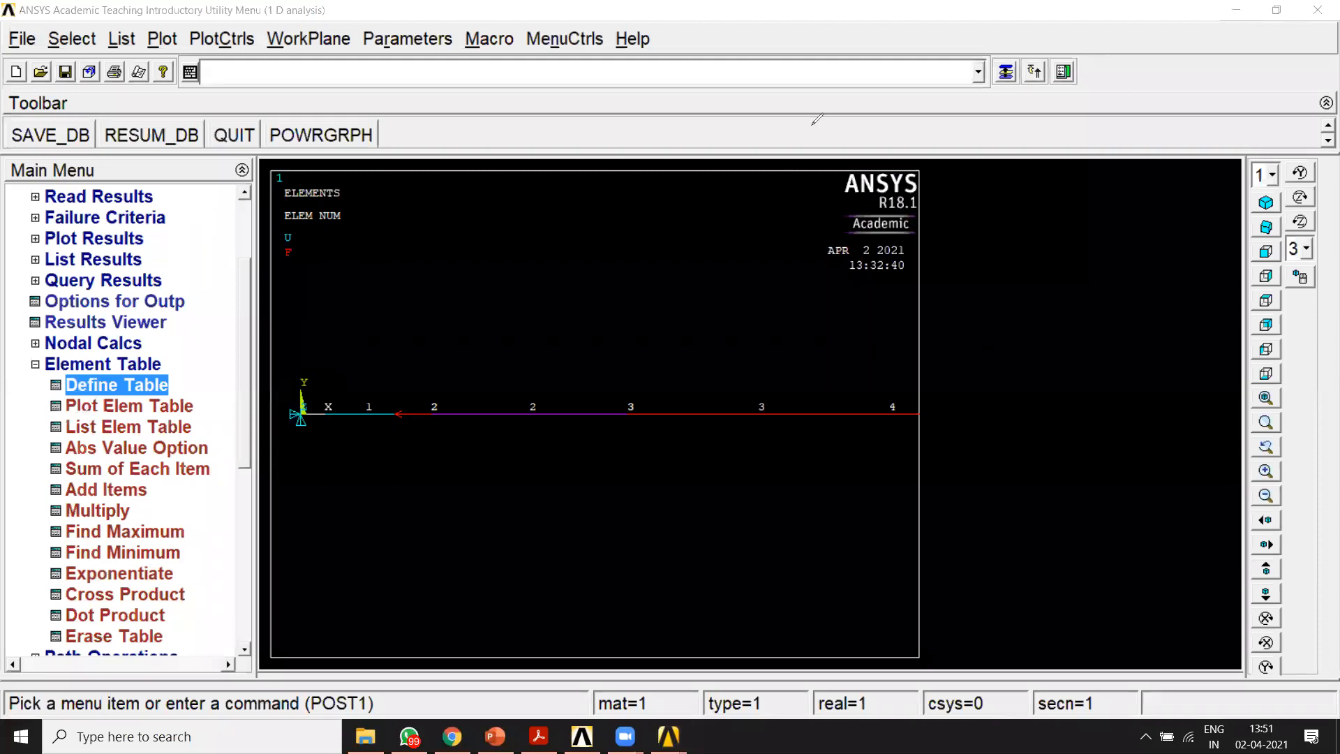
mouse_move(115, 416)
mouse_down()
mouse_move(70, 415)
mouse_move(204, 439)
mouse_move(88, 418)
mouse_up()
click(954, 128)
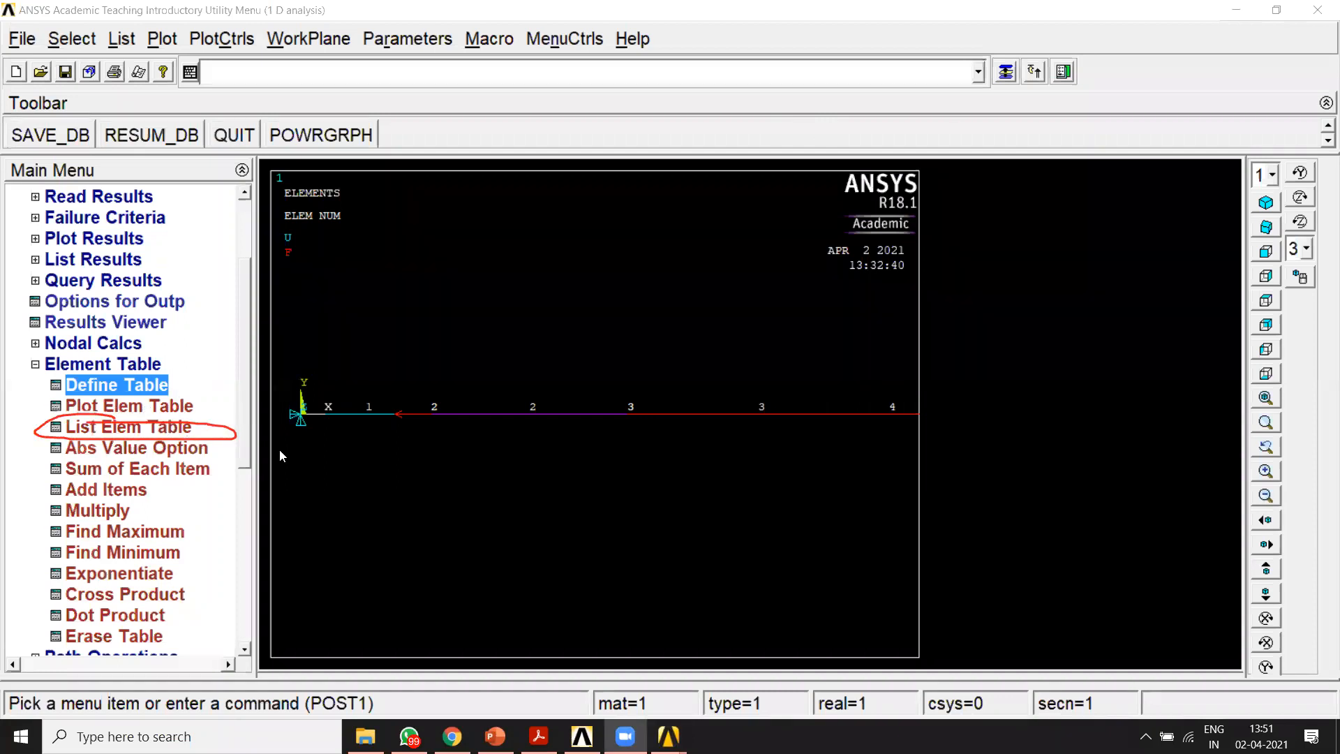
Step: List the element table data for the SAXIAL item, and narrow and move the listing window clear of the bar model
click(128, 426)
mouse_move(735, 295)
mouse_down()
mouse_move(774, 190)
mouse_move(799, 239)
mouse_move(830, 223)
mouse_move(822, 214)
mouse_up()
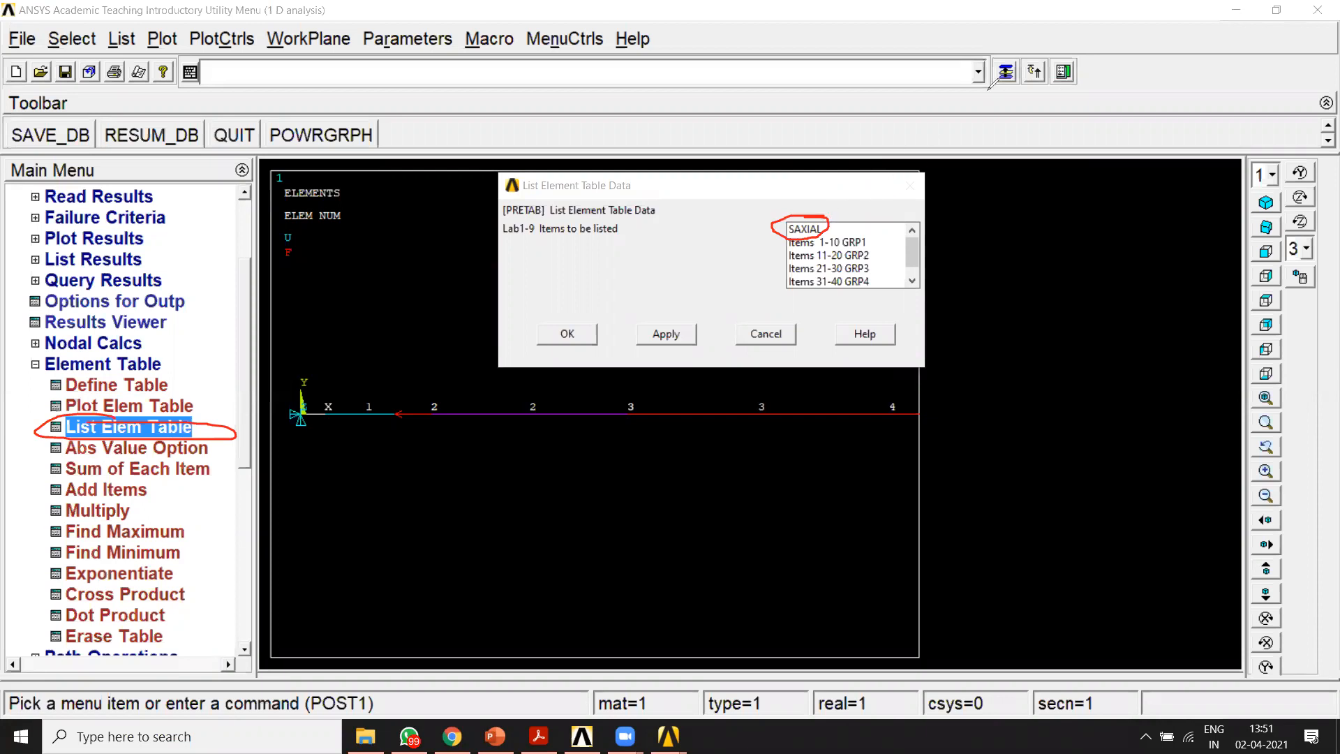
click(813, 229)
click(561, 336)
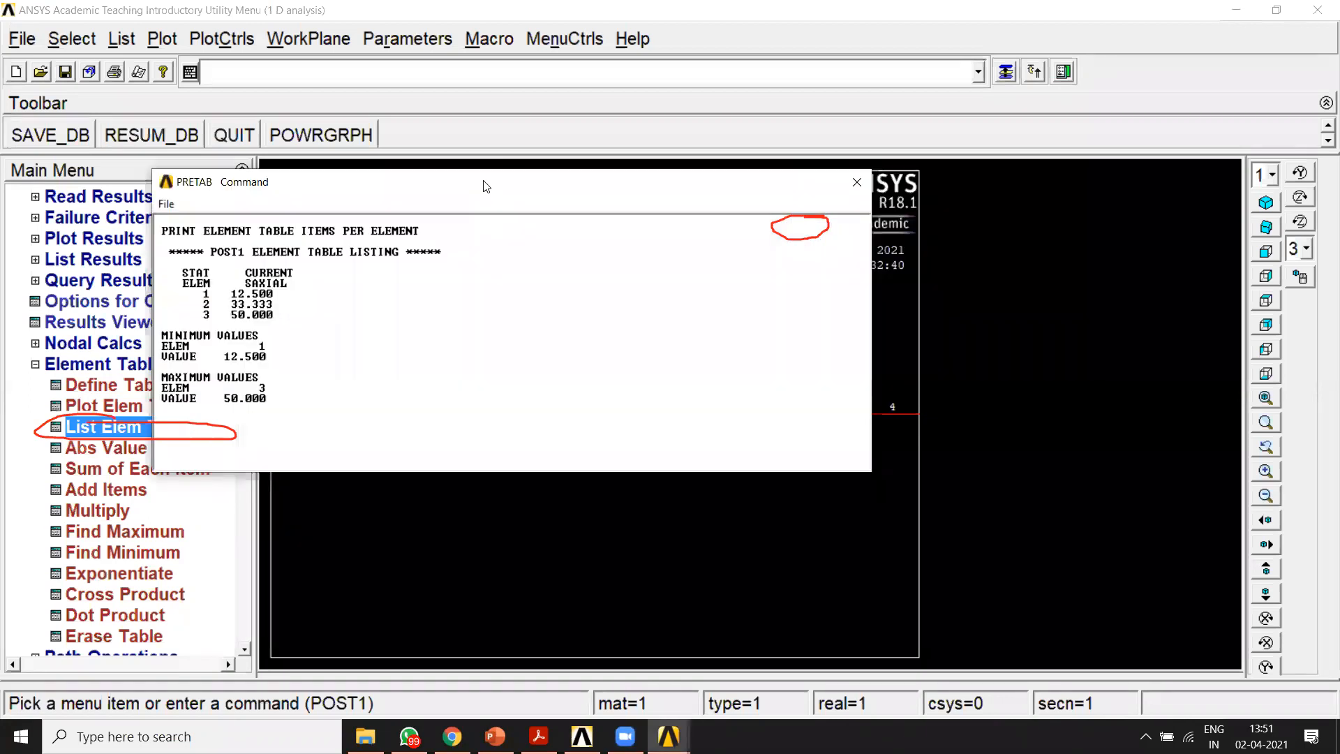
drag(486, 186, 732, 111)
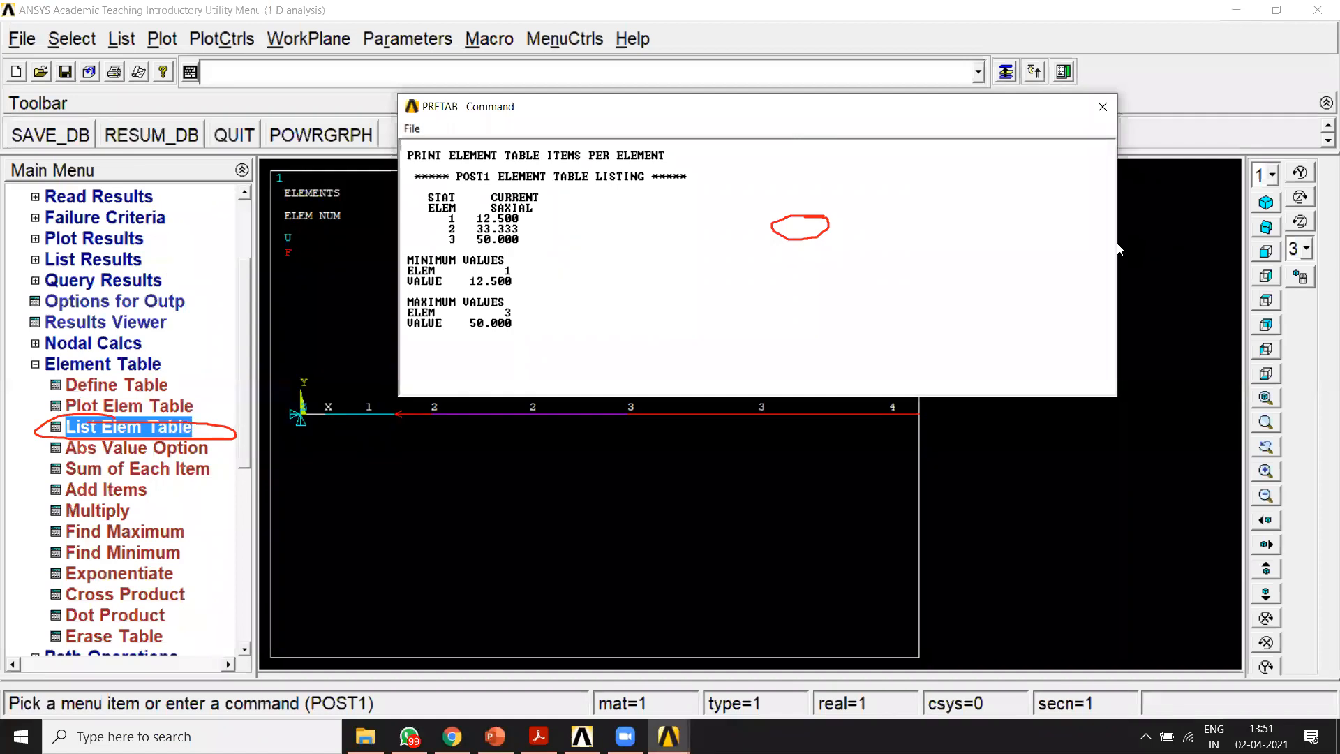
drag(1121, 243, 693, 243)
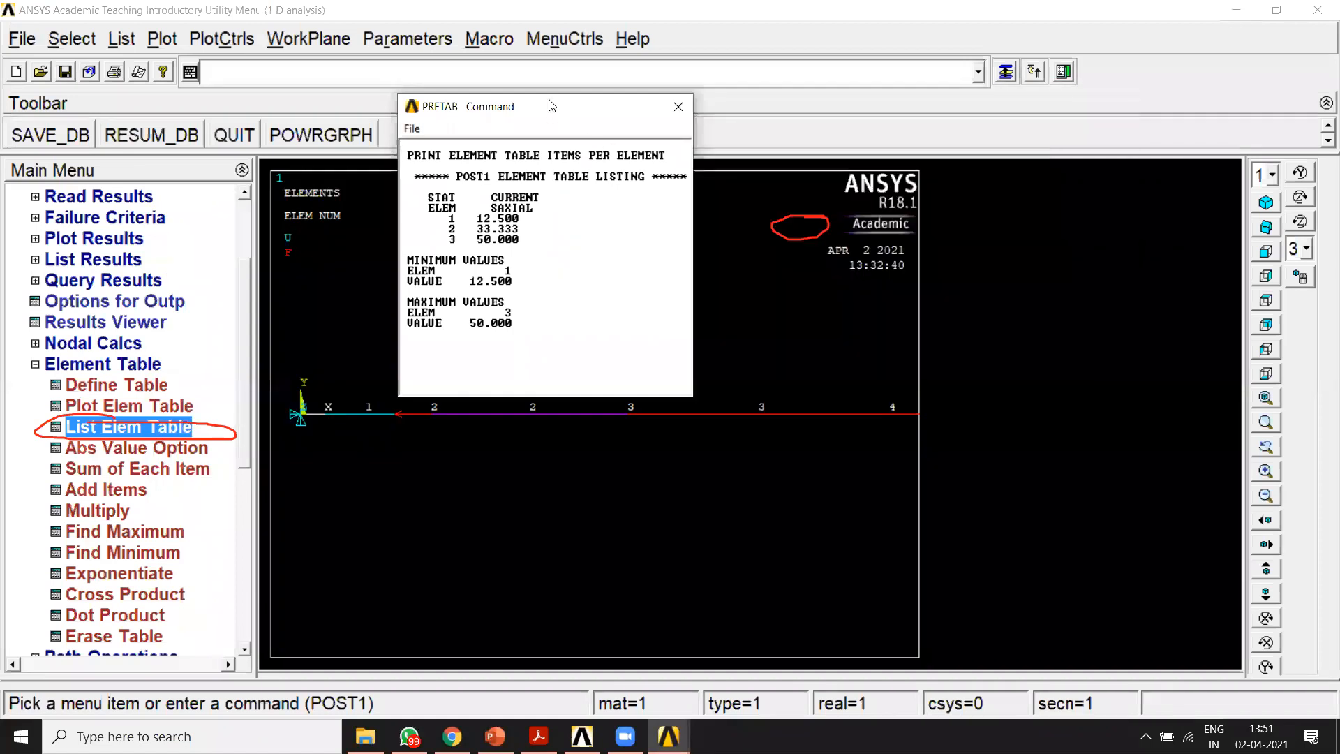
drag(563, 113, 1105, 197)
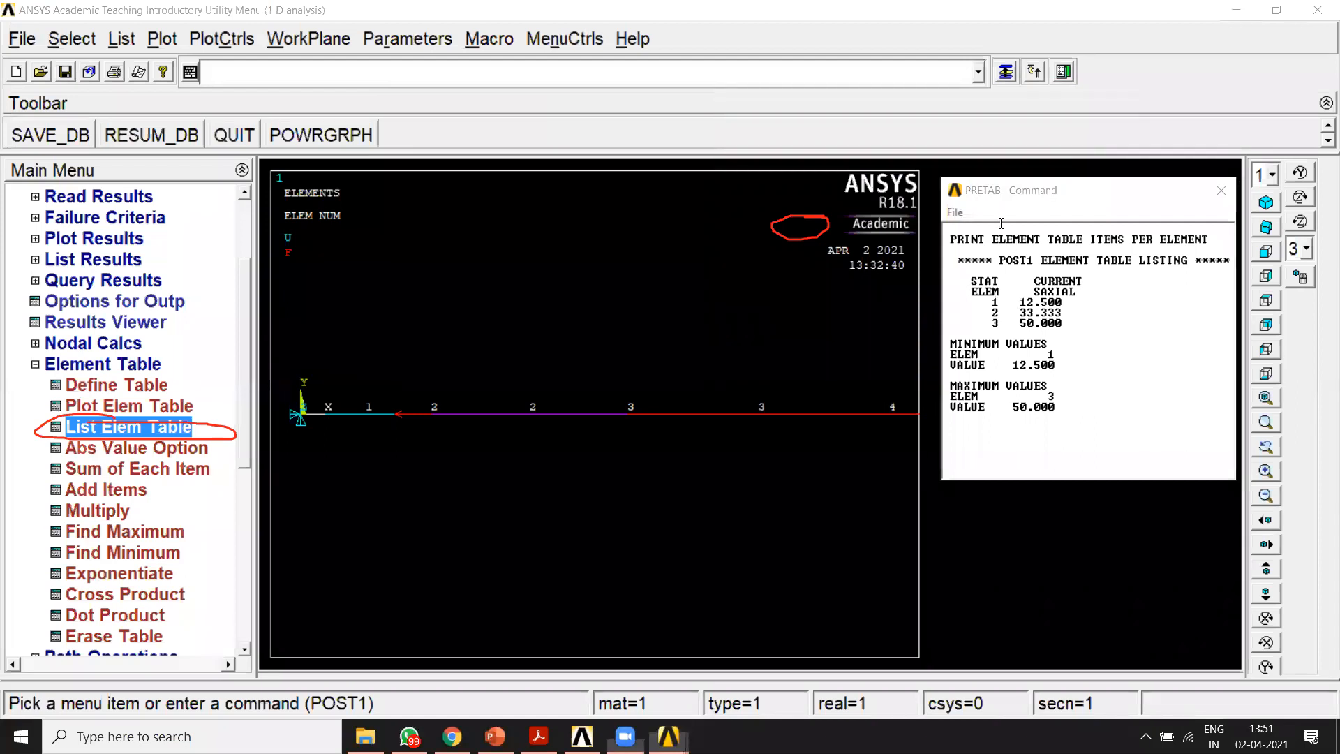
drag(971, 305, 980, 304)
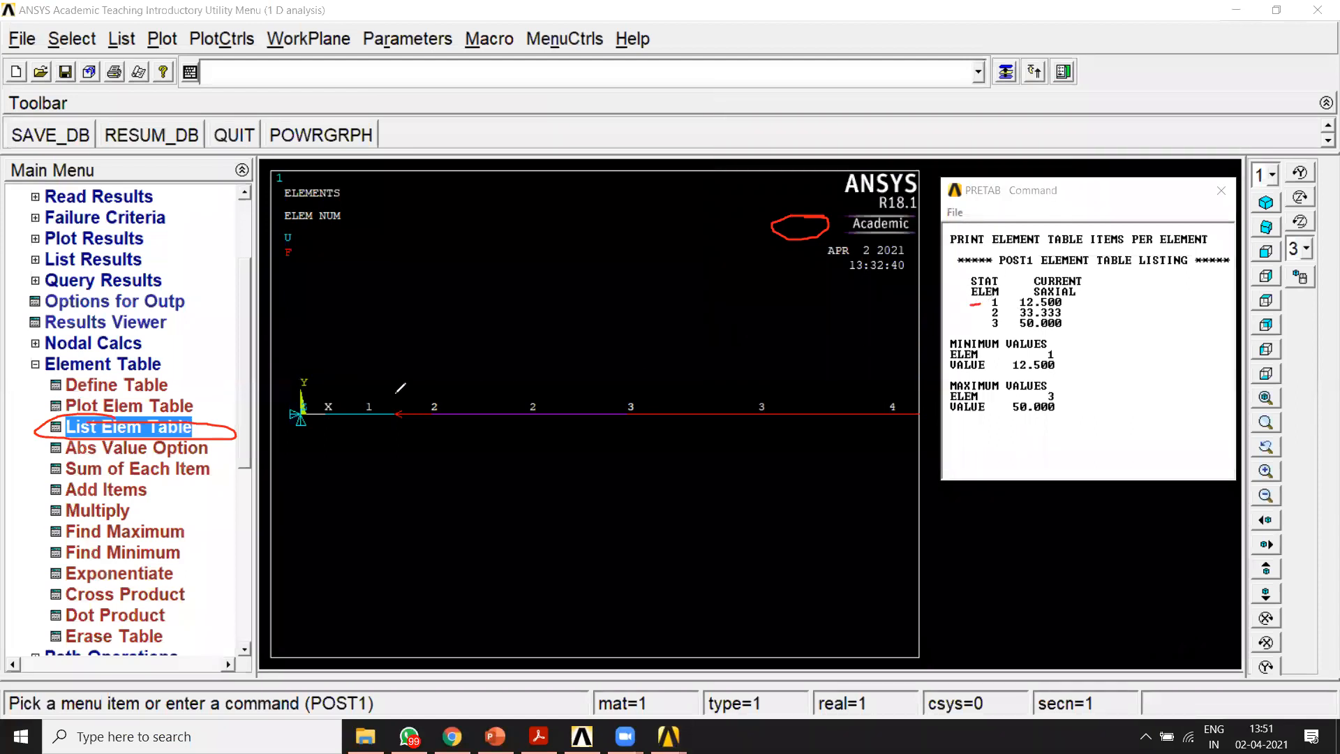
mouse_move(407, 384)
mouse_down()
mouse_move(245, 435)
mouse_move(405, 384)
mouse_up()
mouse_move(319, 297)
mouse_down()
mouse_move(319, 329)
mouse_move(356, 327)
mouse_move(385, 300)
mouse_move(377, 319)
mouse_up()
click(364, 319)
mouse_move(592, 386)
mouse_down()
mouse_move(457, 412)
mouse_move(587, 386)
mouse_up()
mouse_move(489, 339)
mouse_down()
mouse_move(492, 364)
mouse_move(574, 350)
mouse_up()
click(525, 362)
mouse_move(869, 375)
mouse_down()
mouse_move(632, 419)
mouse_move(873, 437)
mouse_move(783, 363)
mouse_up()
mouse_move(726, 482)
mouse_down()
mouse_move(659, 481)
mouse_move(665, 555)
mouse_up()
drag(730, 492, 791, 537)
mouse_move(791, 518)
mouse_down()
mouse_move(804, 492)
mouse_move(827, 534)
mouse_up()
drag(845, 477, 850, 537)
mouse_move(844, 482)
mouse_down()
mouse_move(849, 515)
mouse_move(915, 515)
mouse_up()
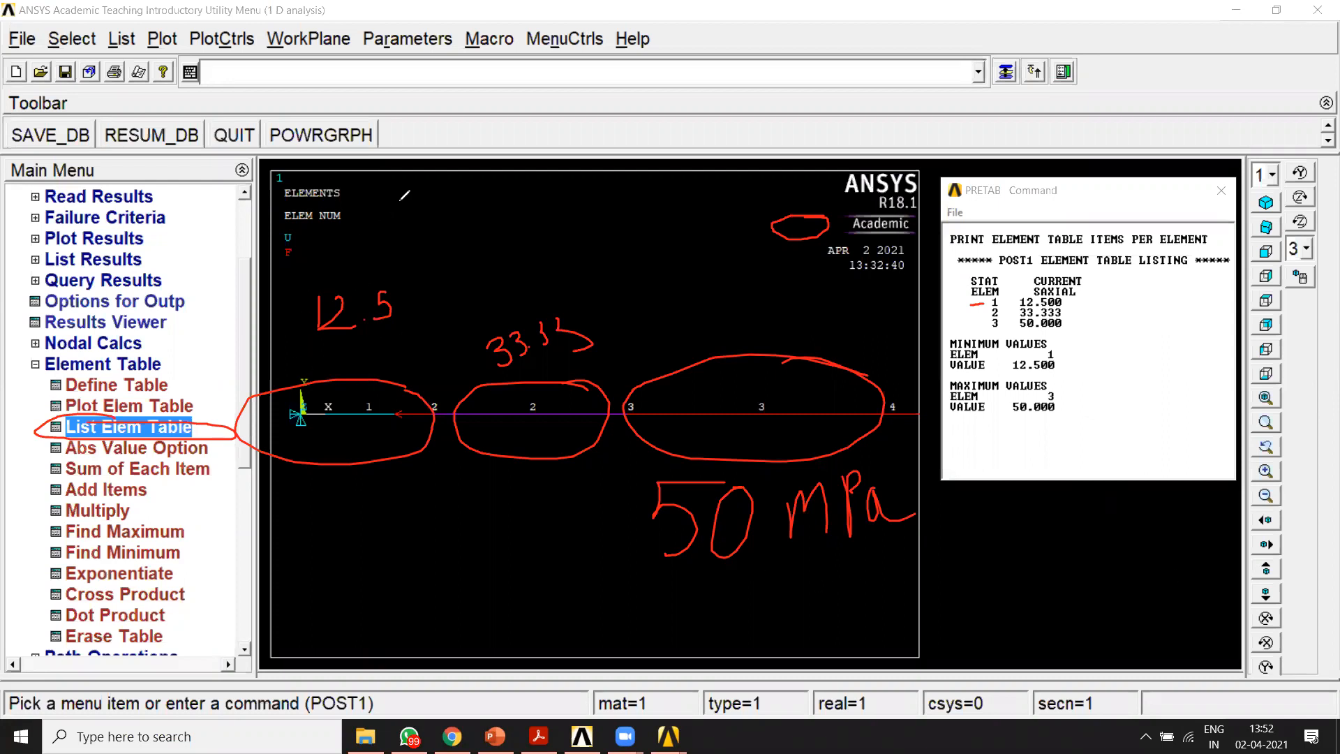
mouse_move(436, 209)
mouse_down()
mouse_move(445, 159)
mouse_move(480, 220)
mouse_up()
mouse_move(469, 144)
mouse_down()
mouse_move(482, 193)
mouse_move(468, 144)
mouse_move(502, 148)
mouse_move(529, 184)
mouse_move(524, 161)
mouse_move(555, 176)
mouse_move(550, 143)
mouse_up()
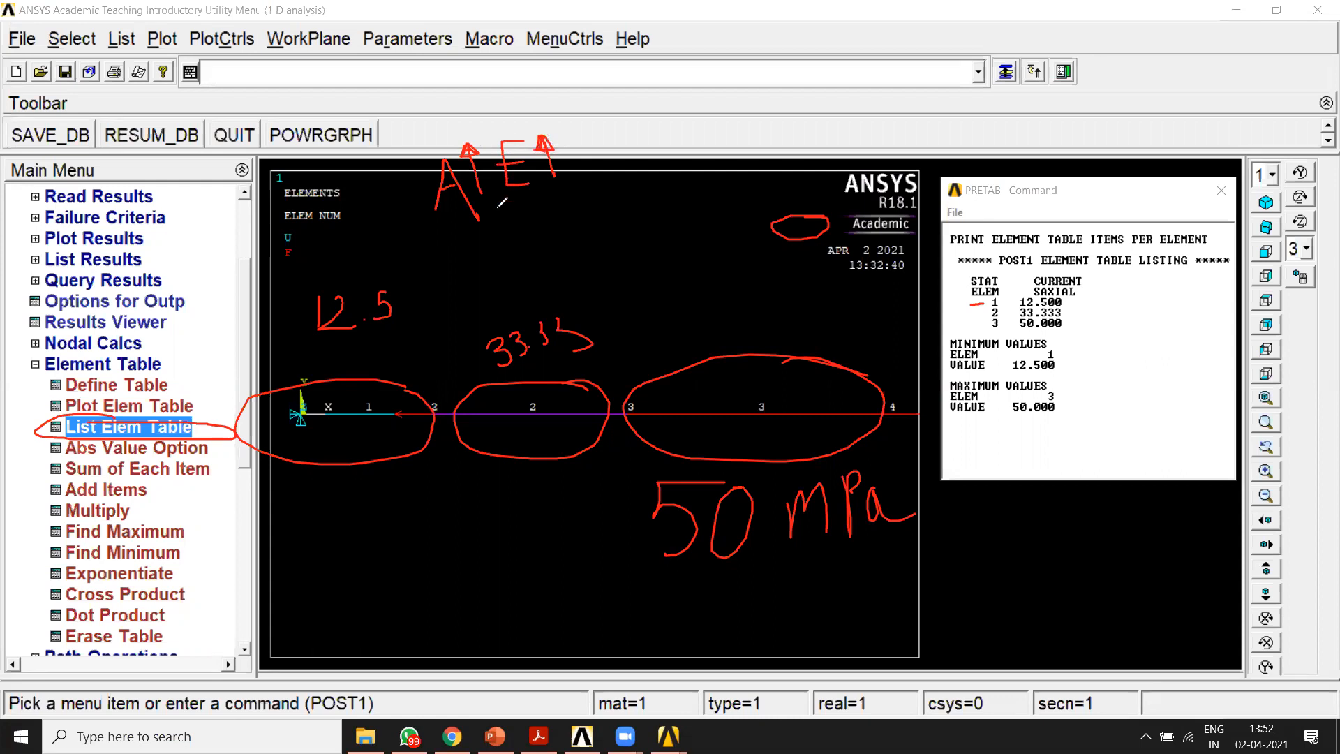
mouse_move(438, 241)
mouse_down()
mouse_move(556, 199)
mouse_move(508, 281)
mouse_up()
drag(510, 255, 521, 267)
mouse_move(545, 220)
mouse_down()
mouse_move(555, 262)
mouse_move(562, 250)
mouse_up()
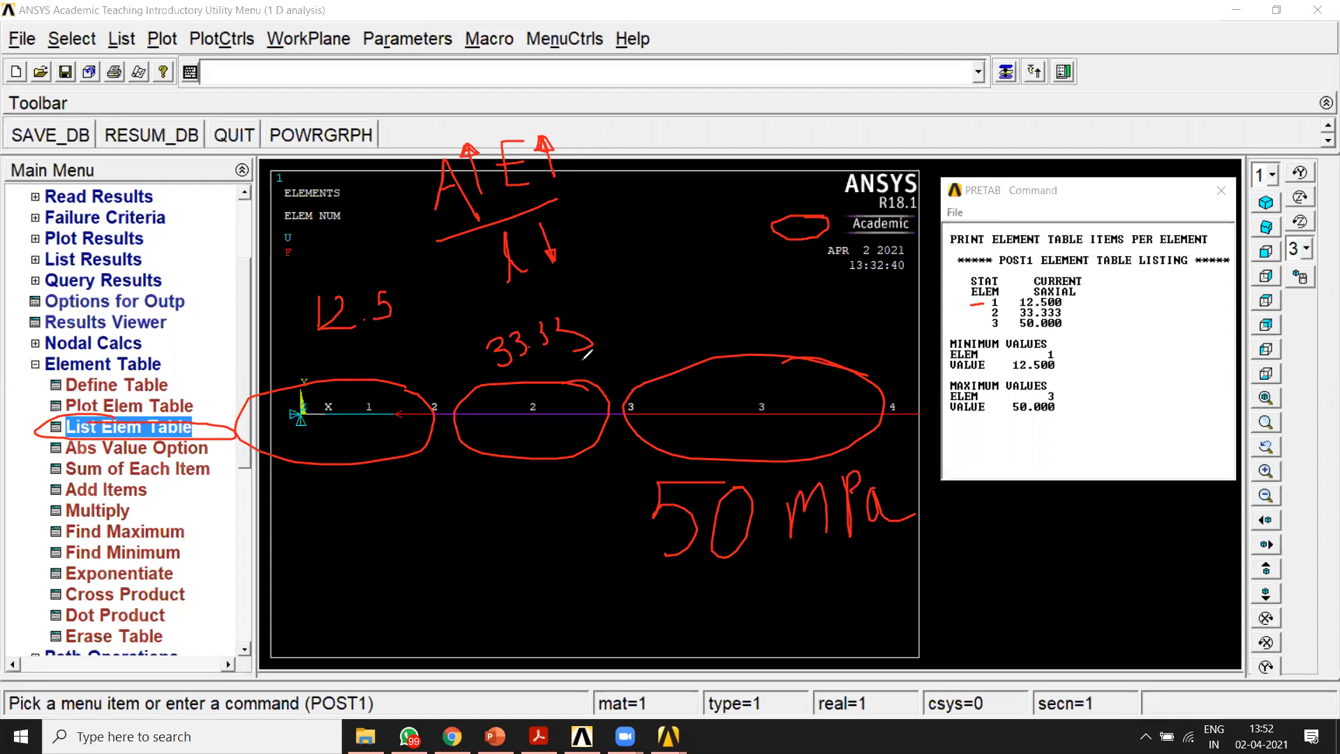
drag(574, 195, 613, 186)
drag(587, 211, 640, 197)
mouse_move(640, 151)
mouse_down()
mouse_move(669, 205)
mouse_move(687, 199)
mouse_up()
drag(662, 137, 676, 205)
mouse_move(650, 155)
mouse_down()
mouse_move(672, 145)
mouse_move(654, 135)
mouse_move(655, 151)
mouse_up()
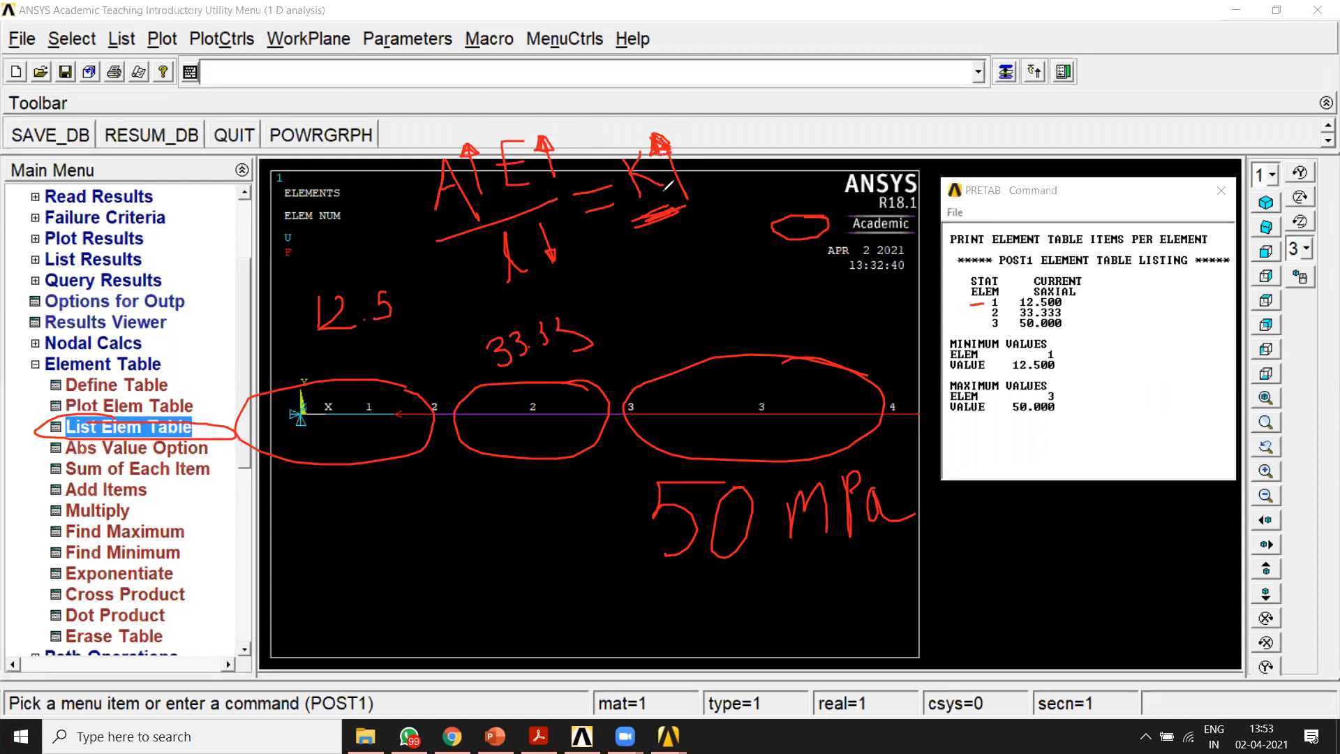
mouse_move(335, 488)
mouse_down()
mouse_move(333, 558)
mouse_move(363, 565)
mouse_move(358, 589)
mouse_up()
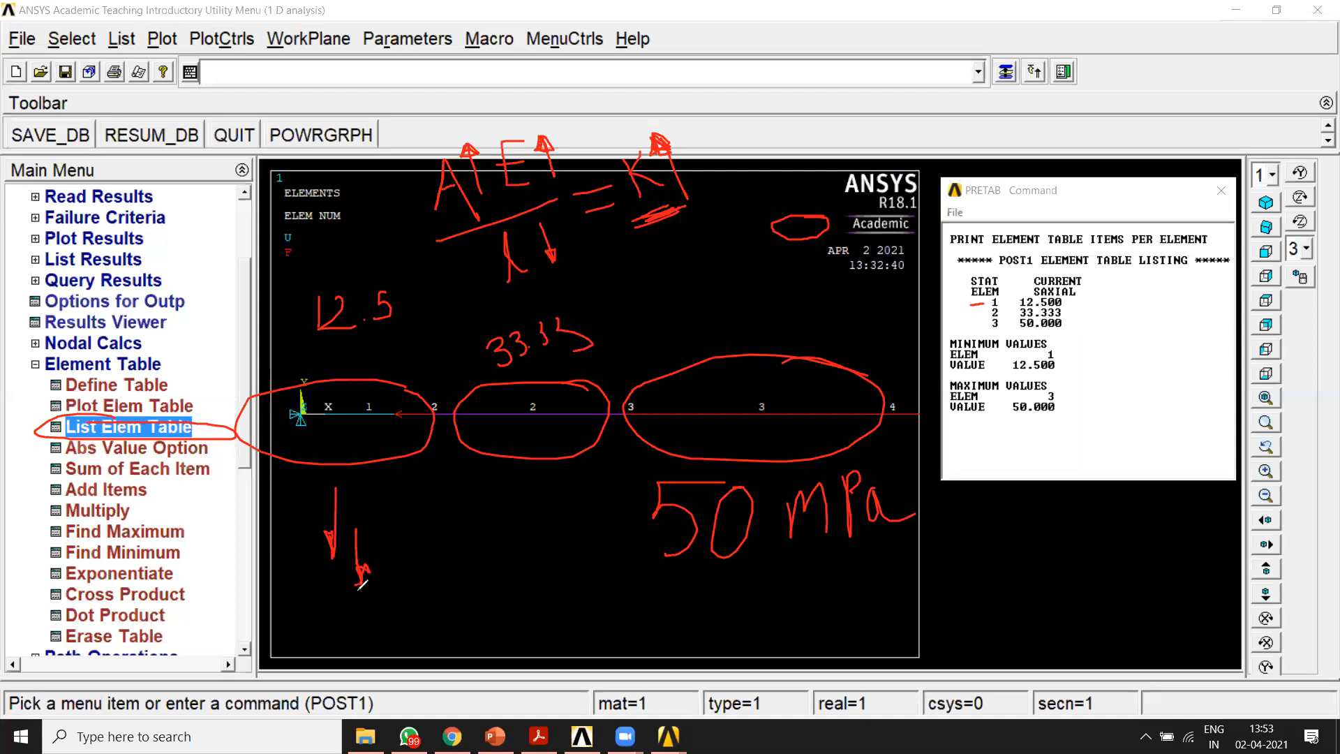
mouse_move(740, 340)
mouse_down()
mouse_move(638, 380)
mouse_move(892, 434)
mouse_move(803, 467)
mouse_move(869, 447)
mouse_move(663, 419)
mouse_move(690, 380)
mouse_up()
mouse_move(481, 558)
mouse_down()
mouse_move(493, 517)
mouse_move(510, 555)
mouse_move(516, 530)
mouse_up()
drag(519, 518, 527, 547)
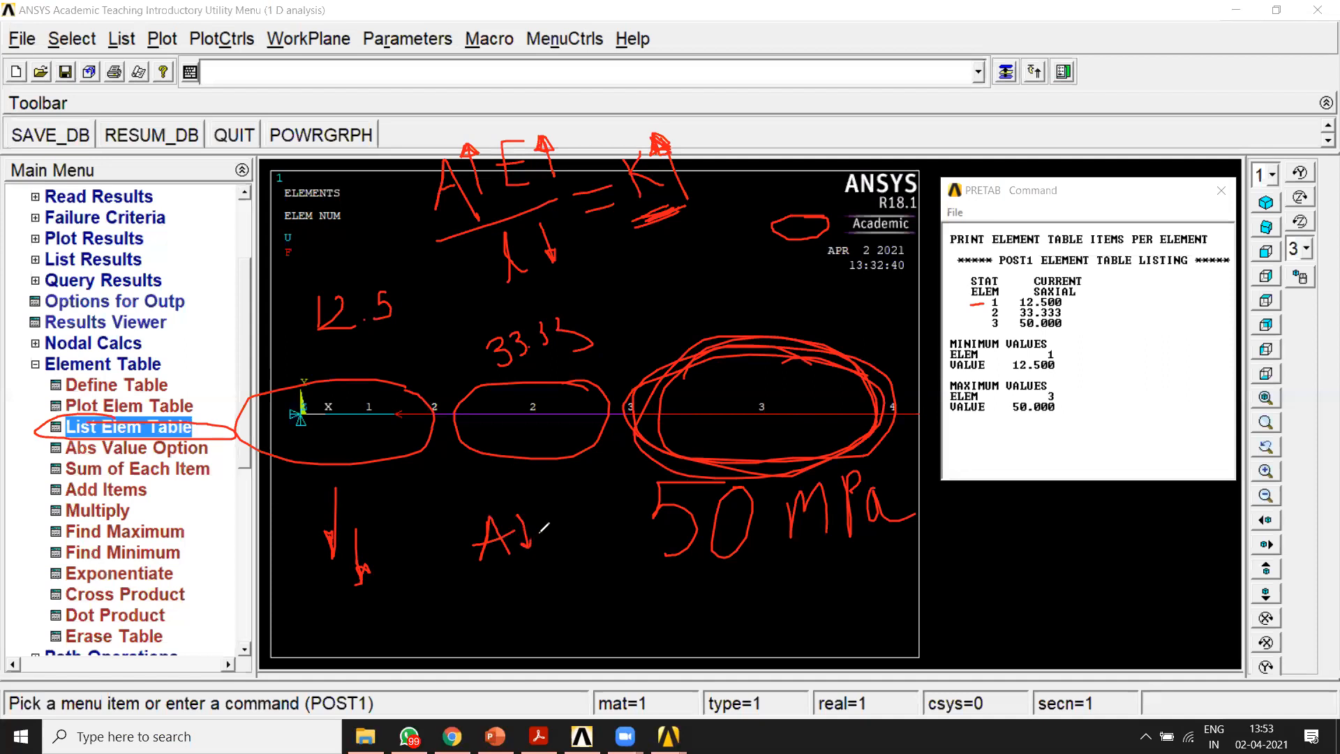
mouse_move(556, 504)
mouse_down()
mouse_move(574, 534)
mouse_move(578, 497)
mouse_move(604, 512)
mouse_up()
drag(470, 580, 600, 543)
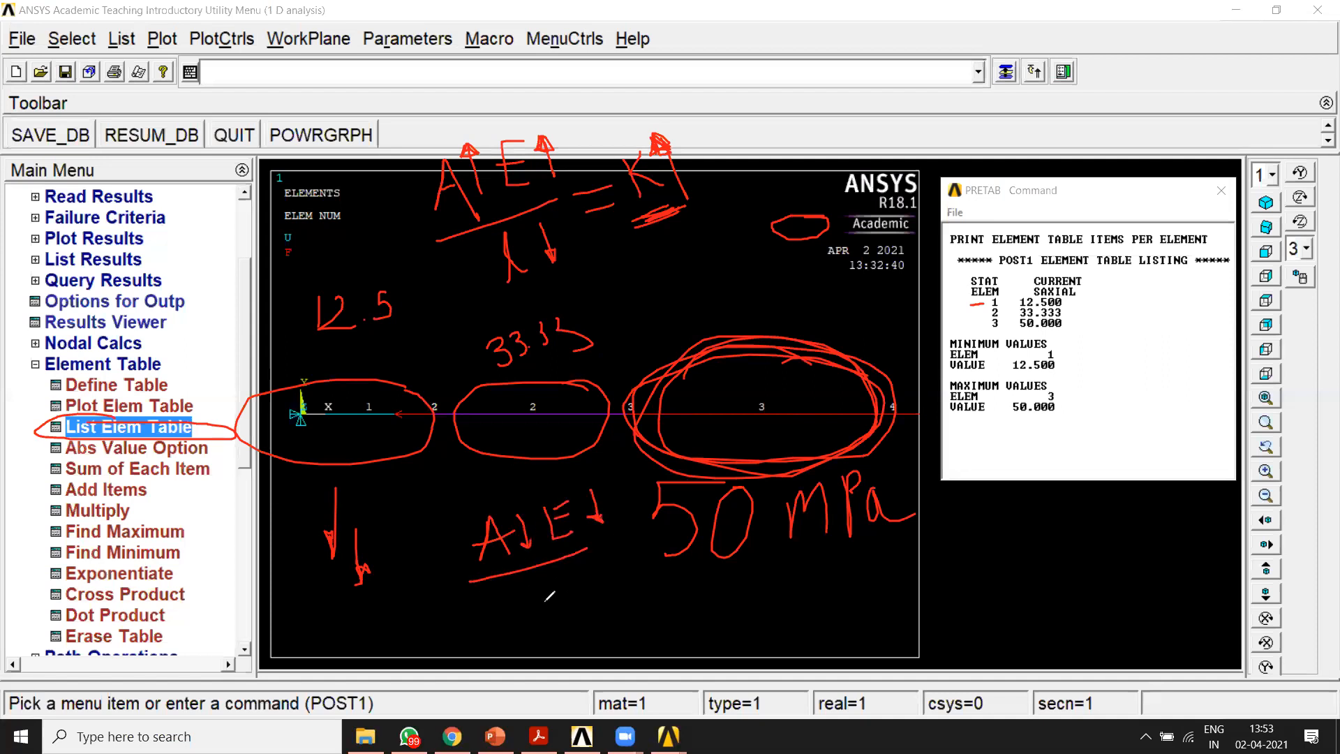
mouse_move(546, 578)
mouse_down()
mouse_move(556, 599)
mouse_move(590, 585)
mouse_move(599, 561)
mouse_up()
drag(398, 582, 423, 635)
mouse_move(440, 574)
mouse_down()
mouse_move(460, 623)
mouse_move(481, 616)
mouse_move(481, 590)
mouse_up()
drag(467, 597, 480, 595)
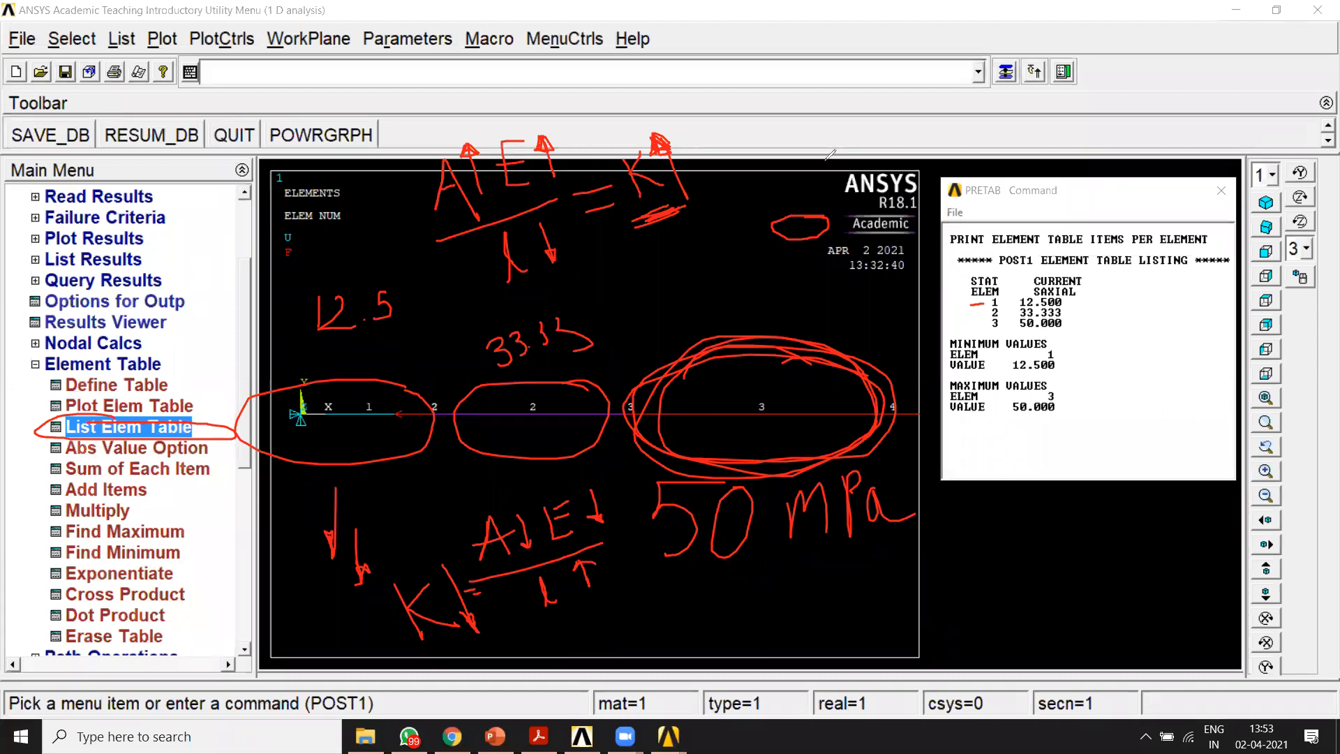
click(886, 133)
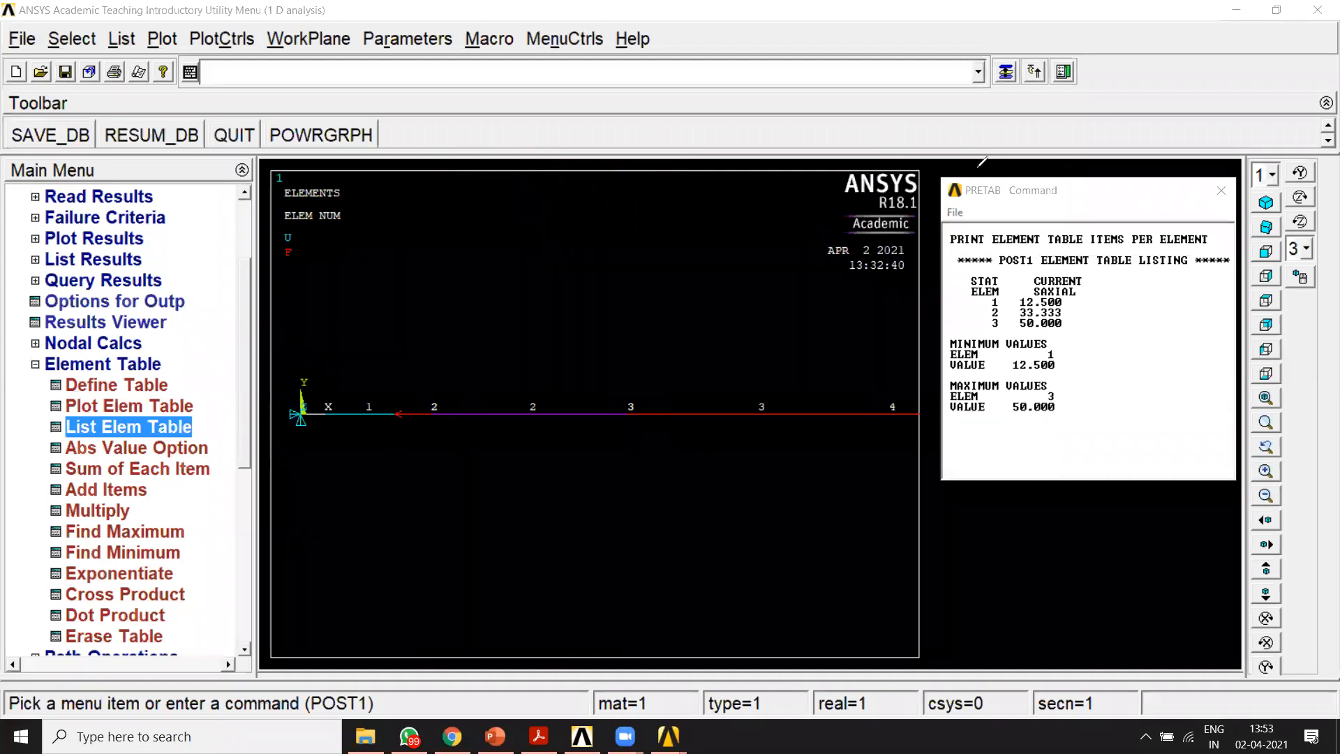
Step: Move the SAXIAL element table listing window over the upper part of the bar model and widen it
click(988, 194)
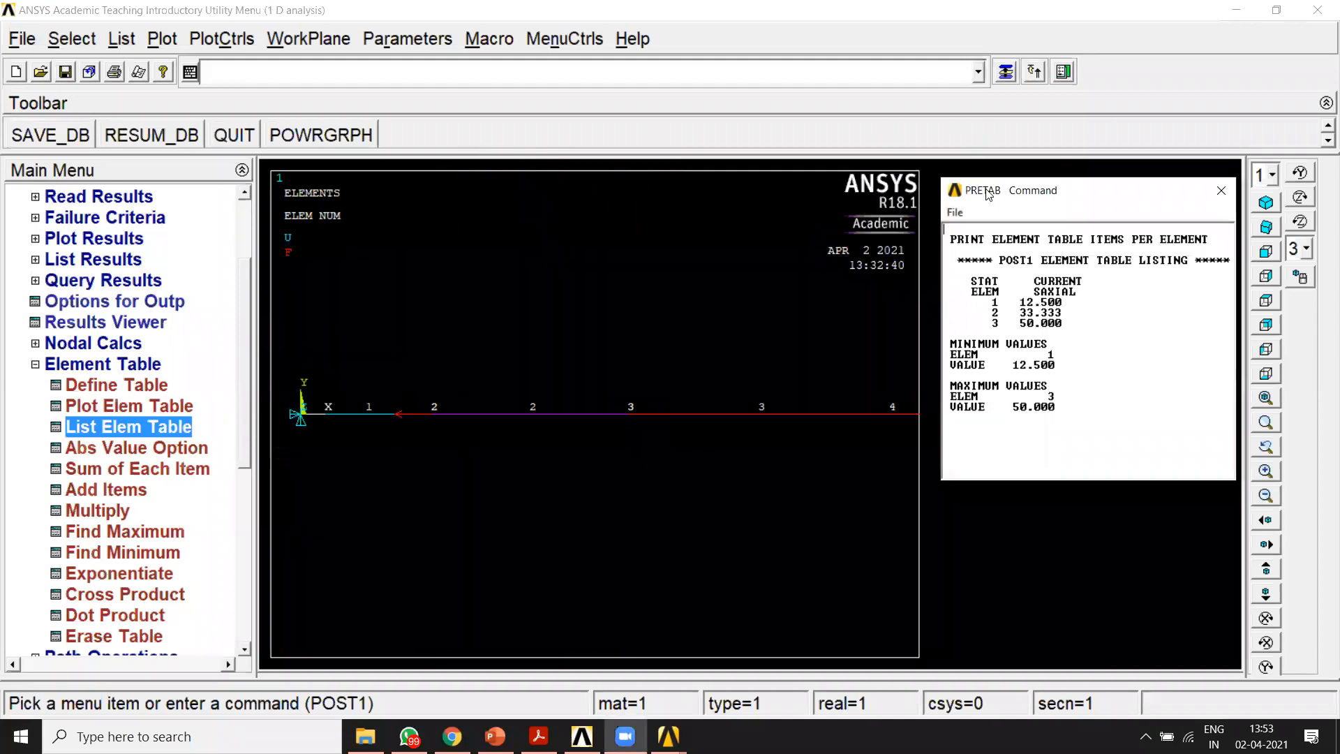
drag(988, 194, 509, 103)
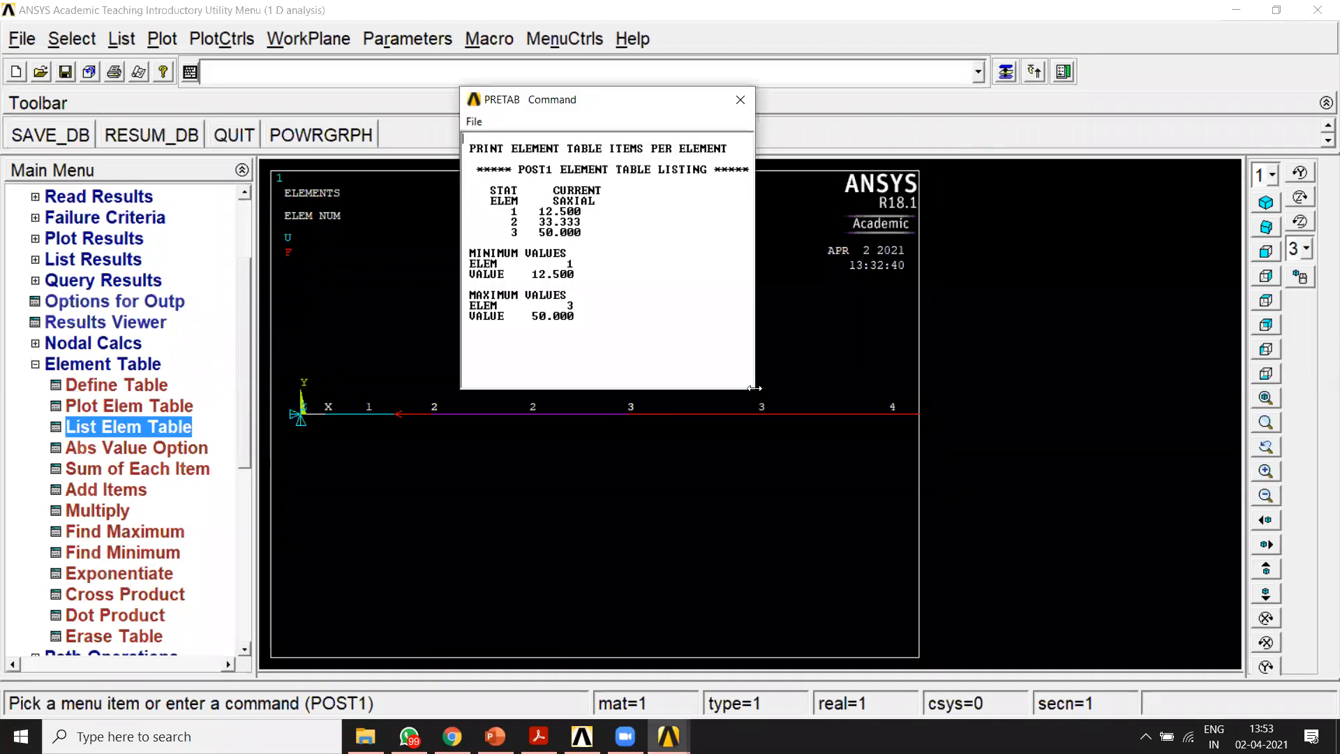
drag(756, 389, 962, 388)
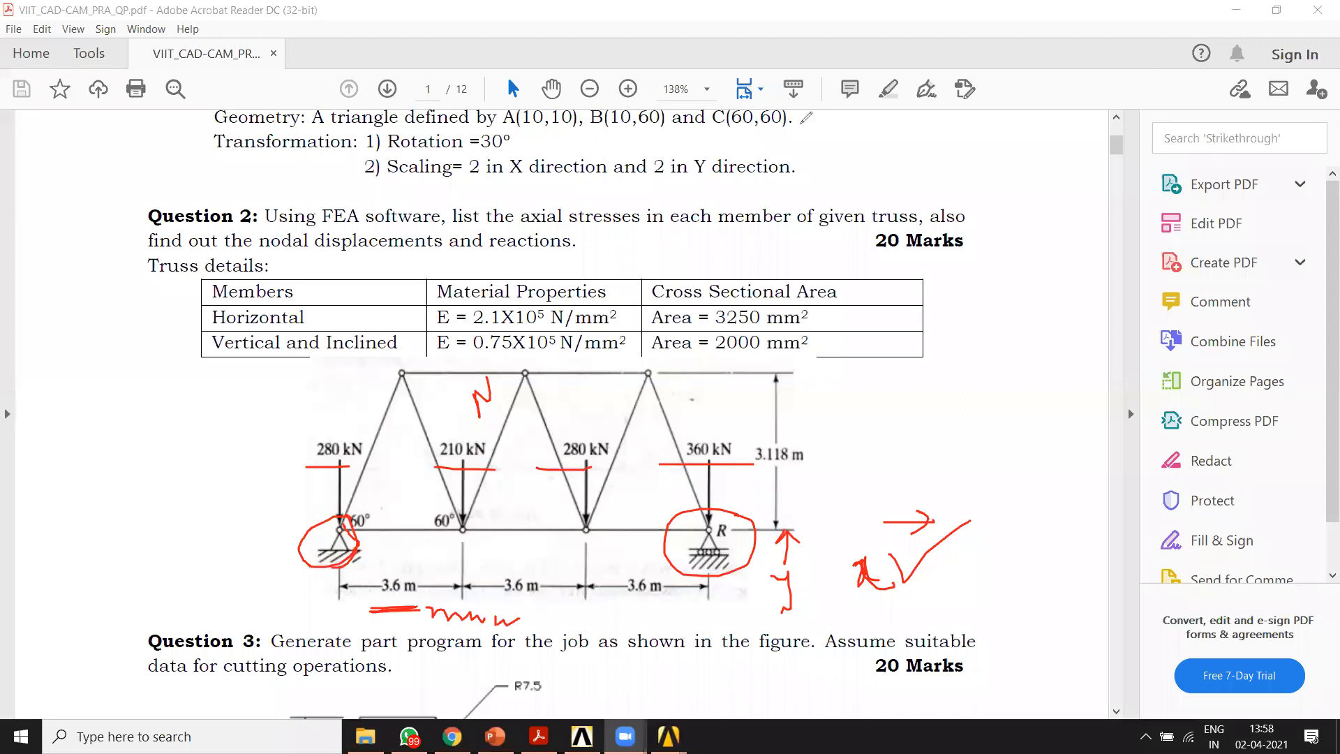
drag(73, 199, 848, 203)
mouse_move(999, 194)
mouse_down()
mouse_move(998, 577)
mouse_move(684, 606)
mouse_move(318, 606)
mouse_up()
mouse_move(96, 595)
mouse_down()
mouse_move(102, 165)
mouse_move(73, 198)
mouse_move(103, 218)
mouse_move(126, 191)
mouse_up()
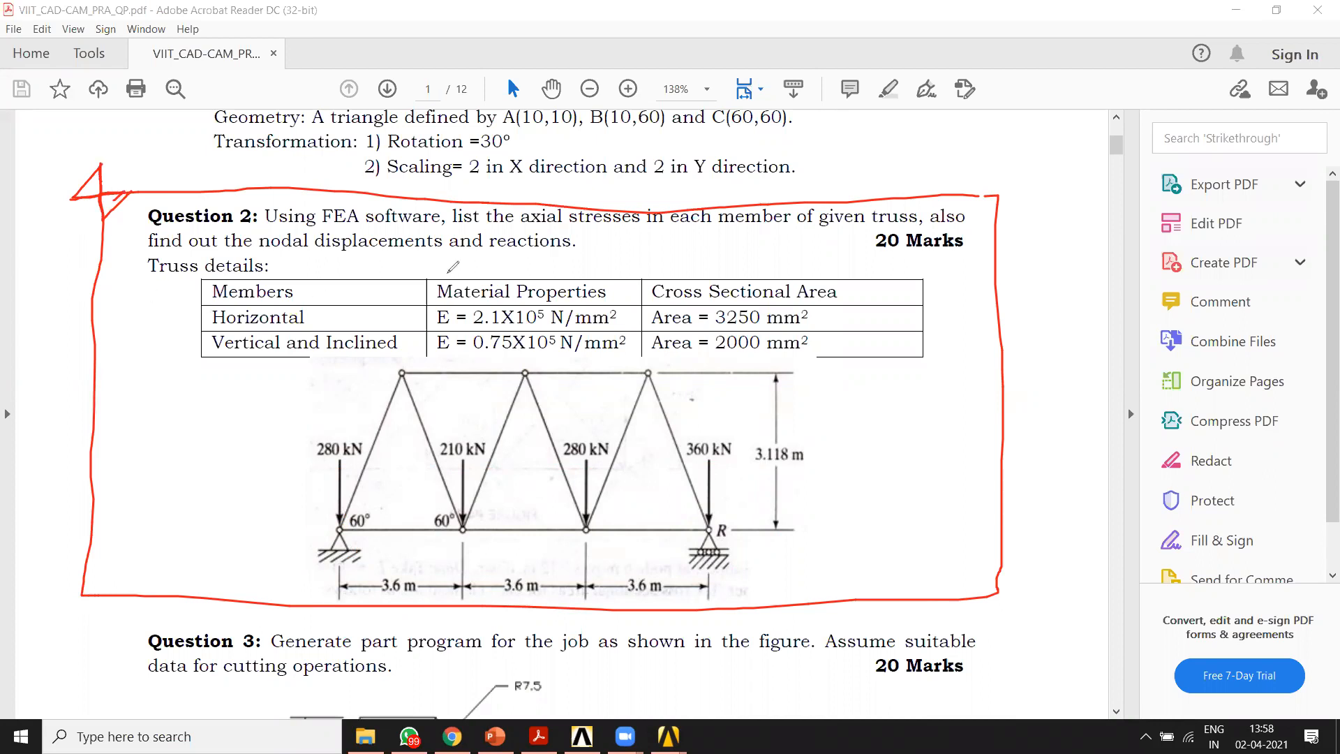
click(655, 192)
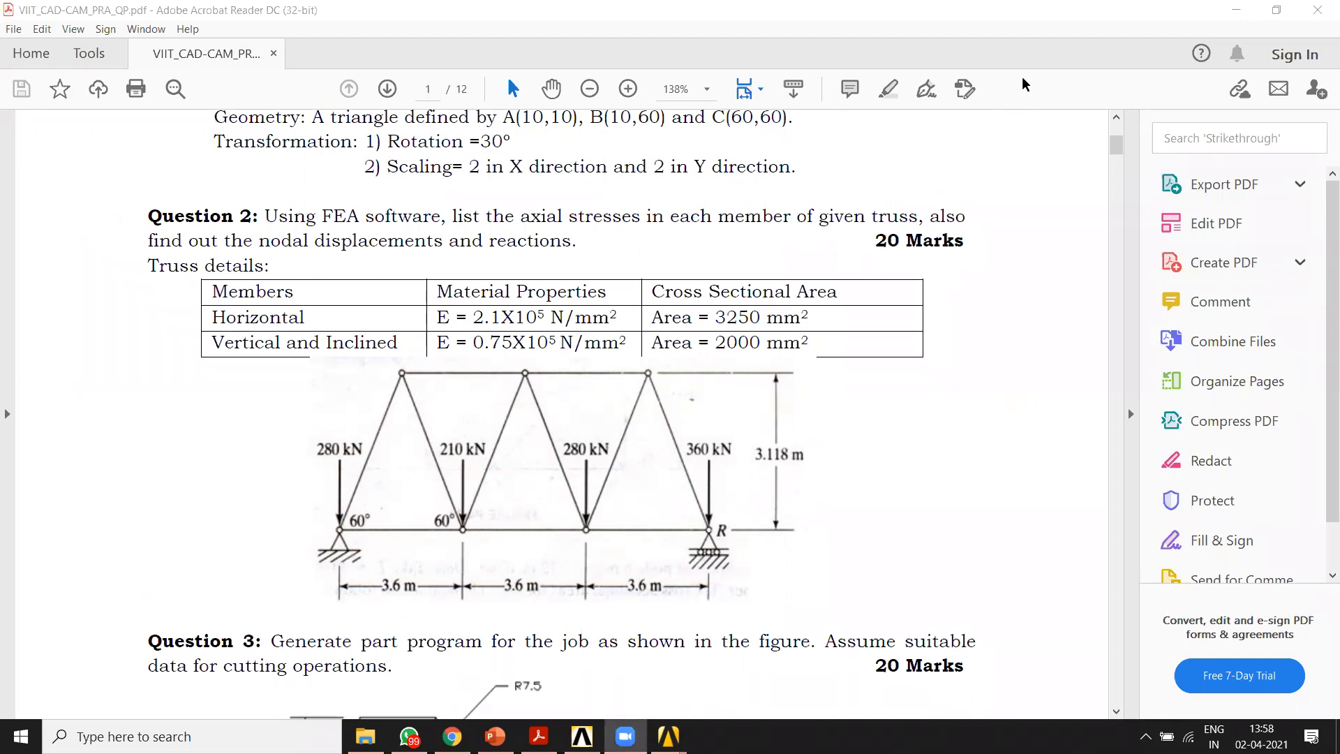
Step: Switch from the question paper to the ANSYS 1 D analysis session and exit it with the Save Everything option
mouse_move(668, 736)
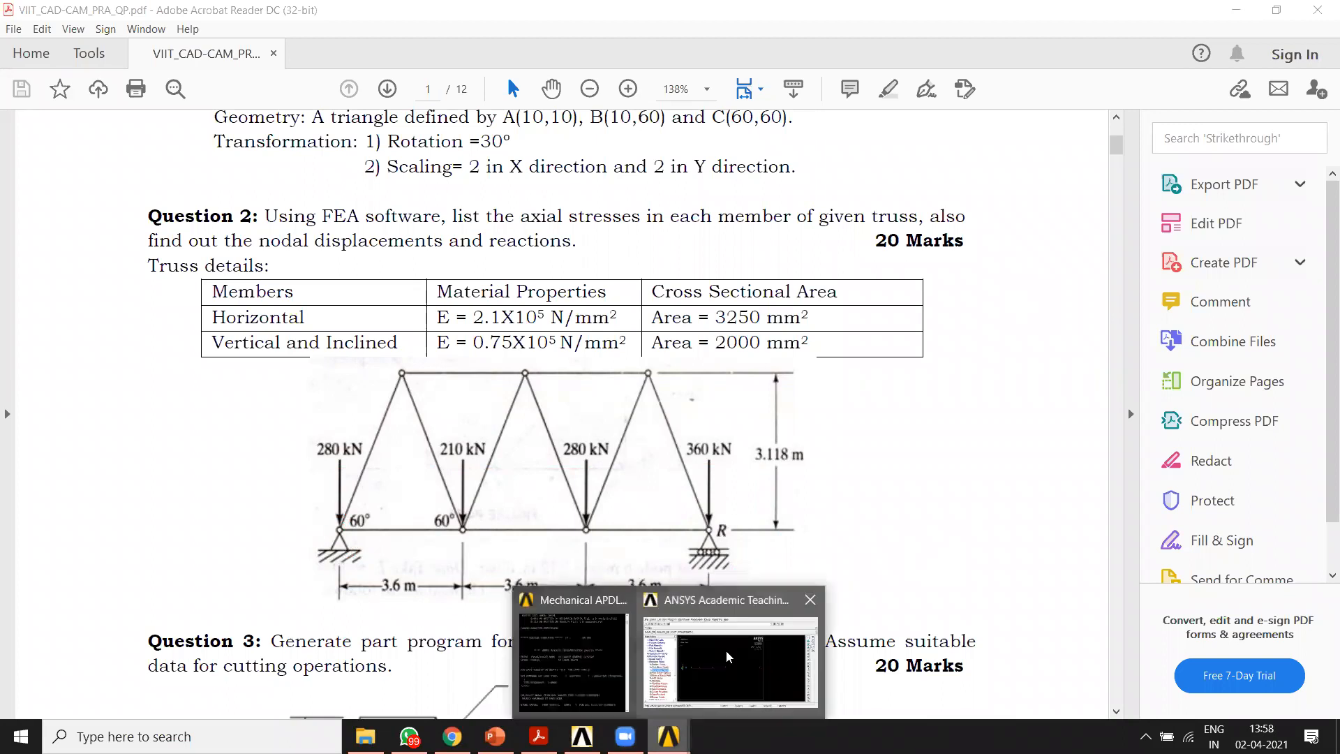
click(728, 653)
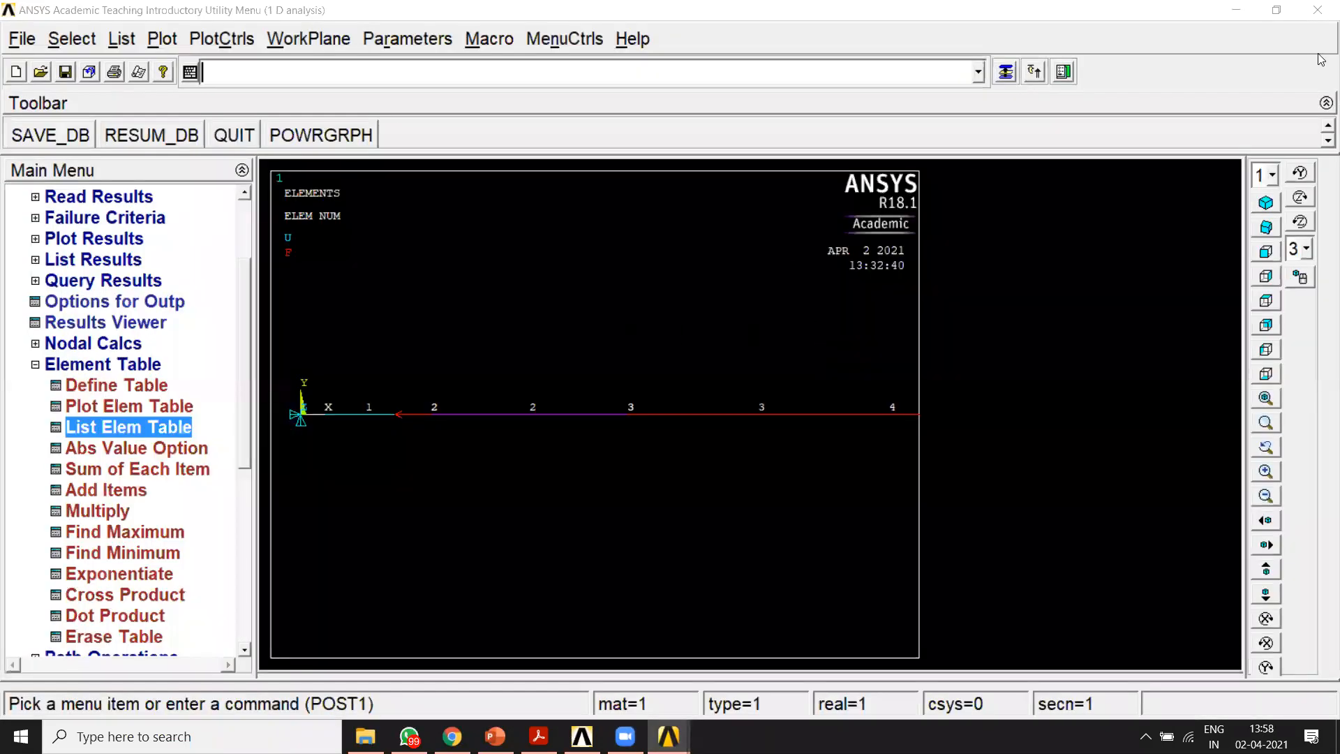
click(1318, 11)
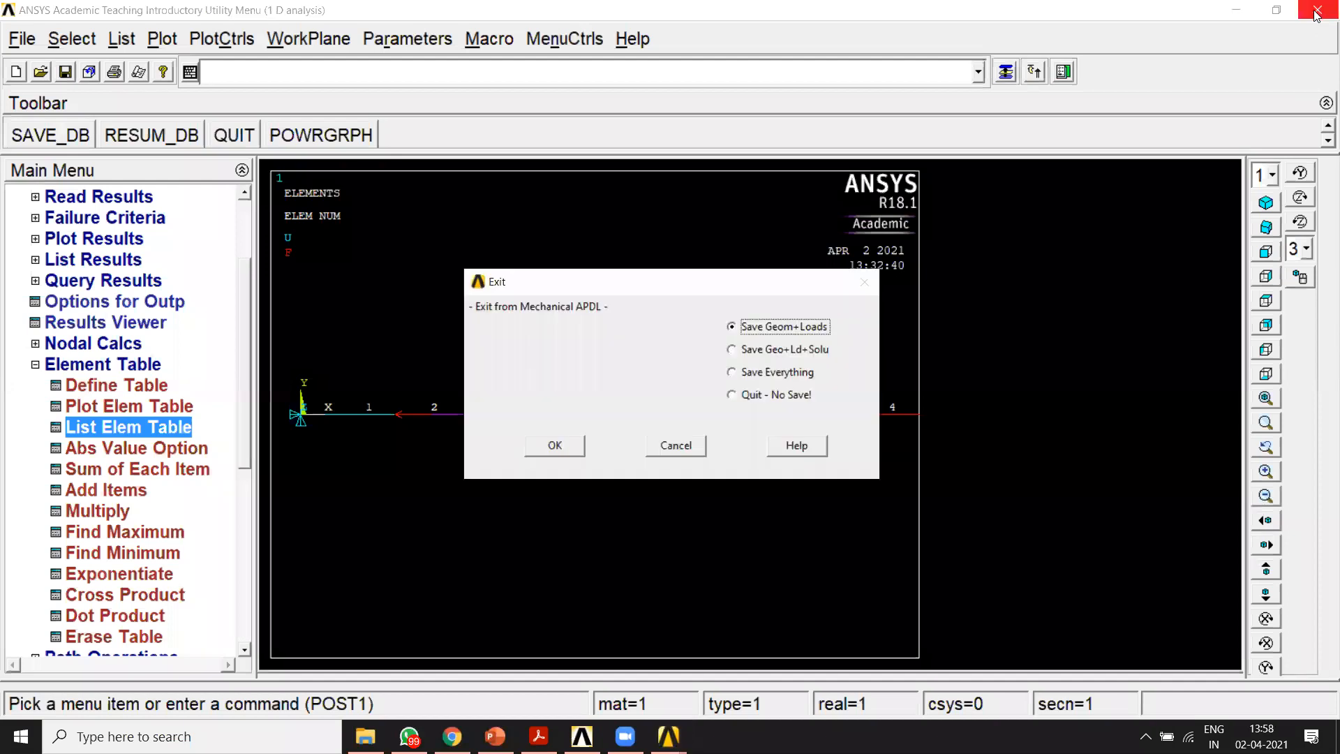
click(763, 373)
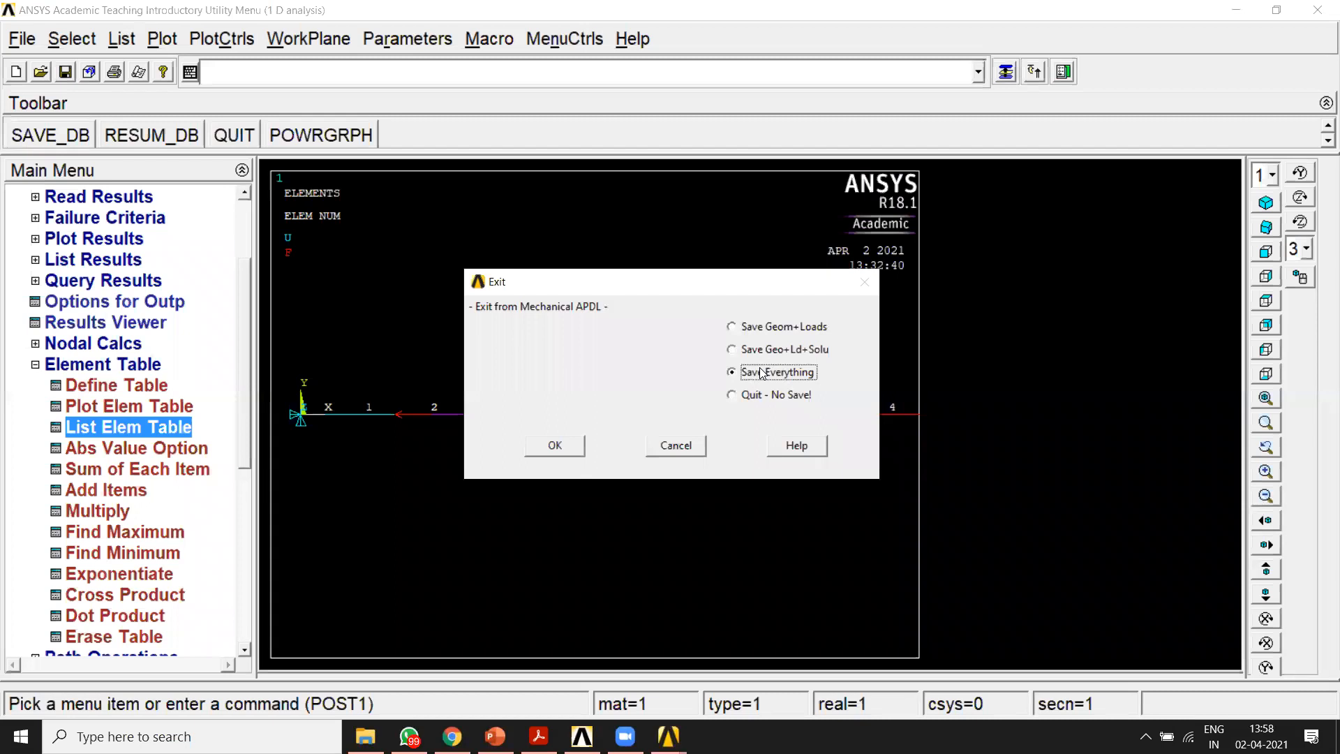
click(555, 447)
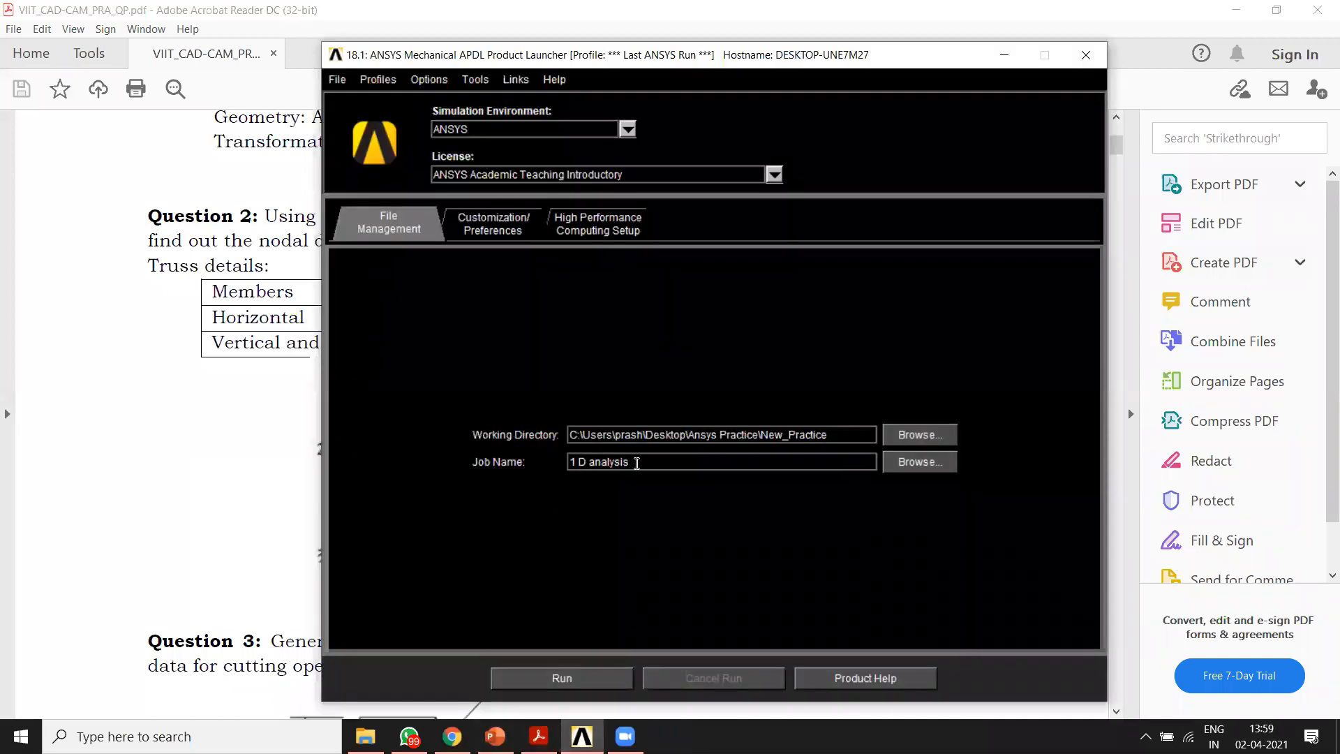
Step: Rename the job as 2 D analysis in the Product Launcher, run it and maximize the ANSYS window
drag(636, 463, 442, 454)
drag(578, 461, 565, 462)
text(2)
key(Delete)
click(588, 676)
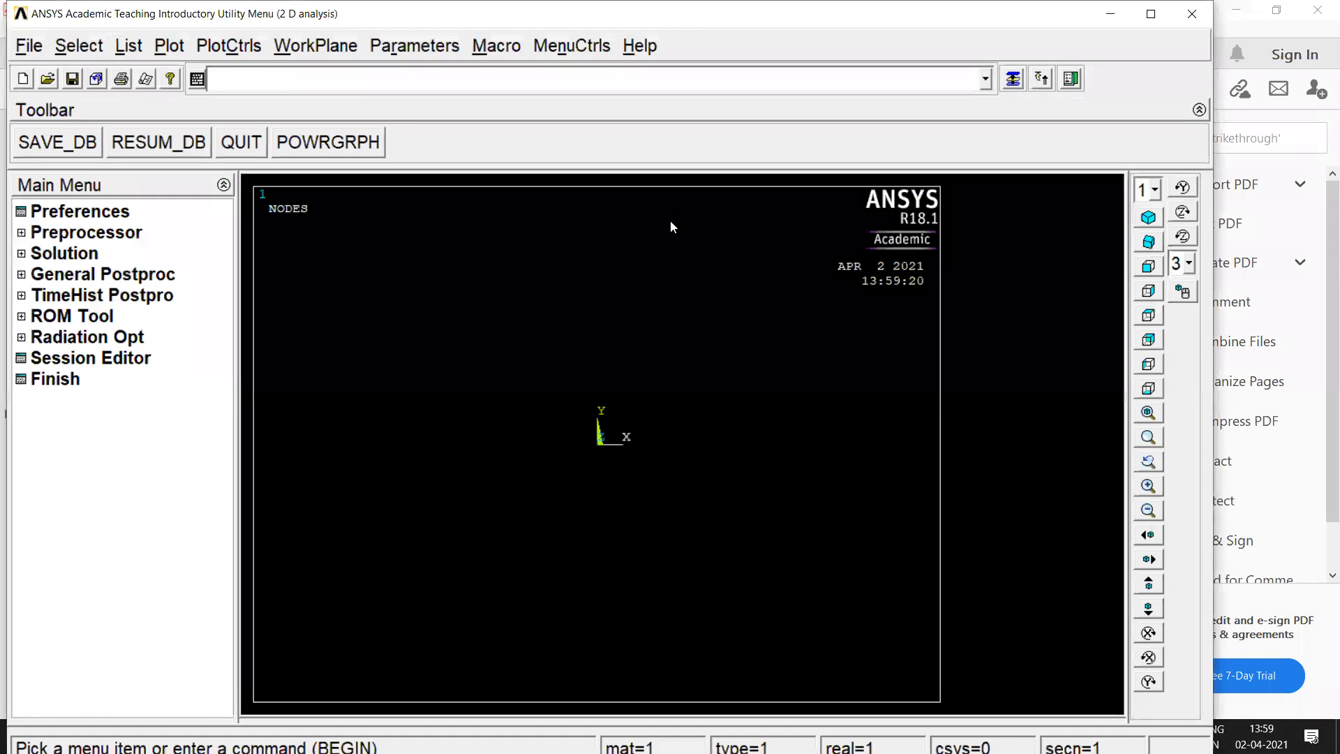
click(1151, 13)
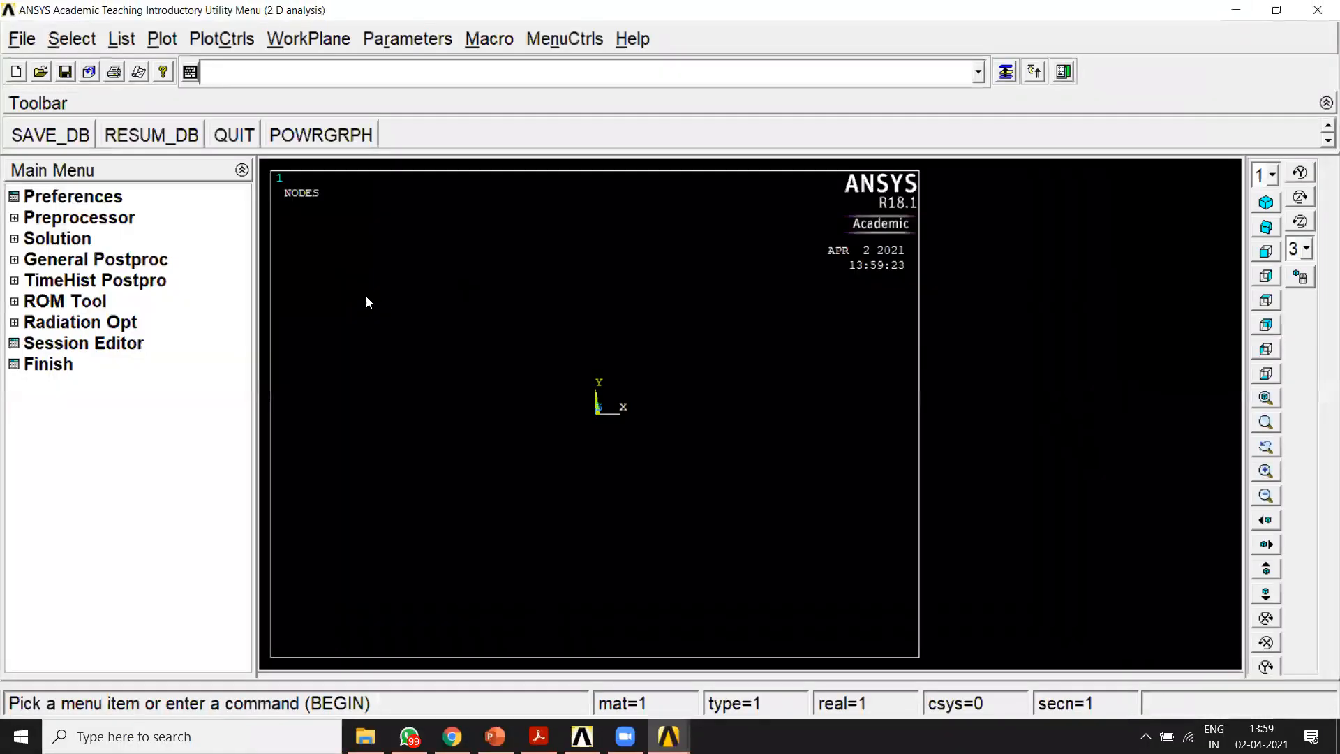
Step: Add the structural link element 3D finit stn 180 as element type 1 and close the Element Types window
click(25, 218)
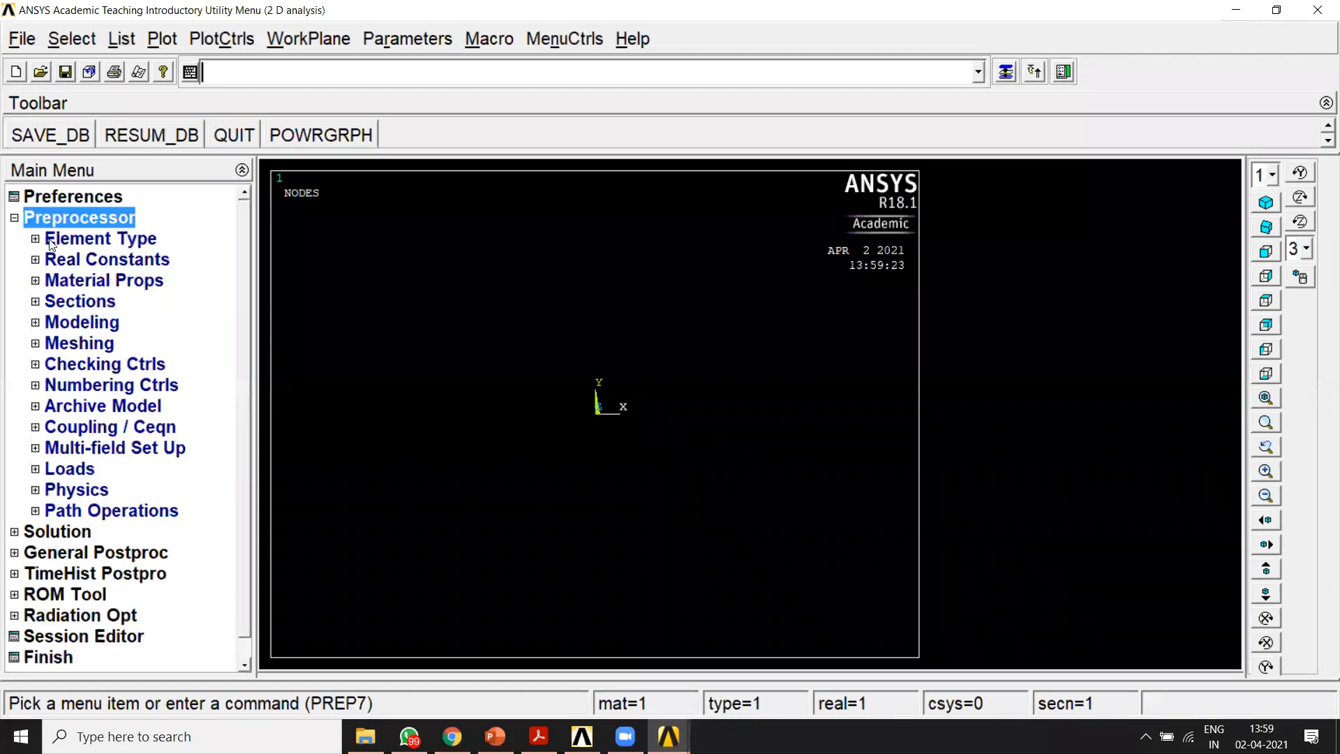
click(71, 239)
click(85, 257)
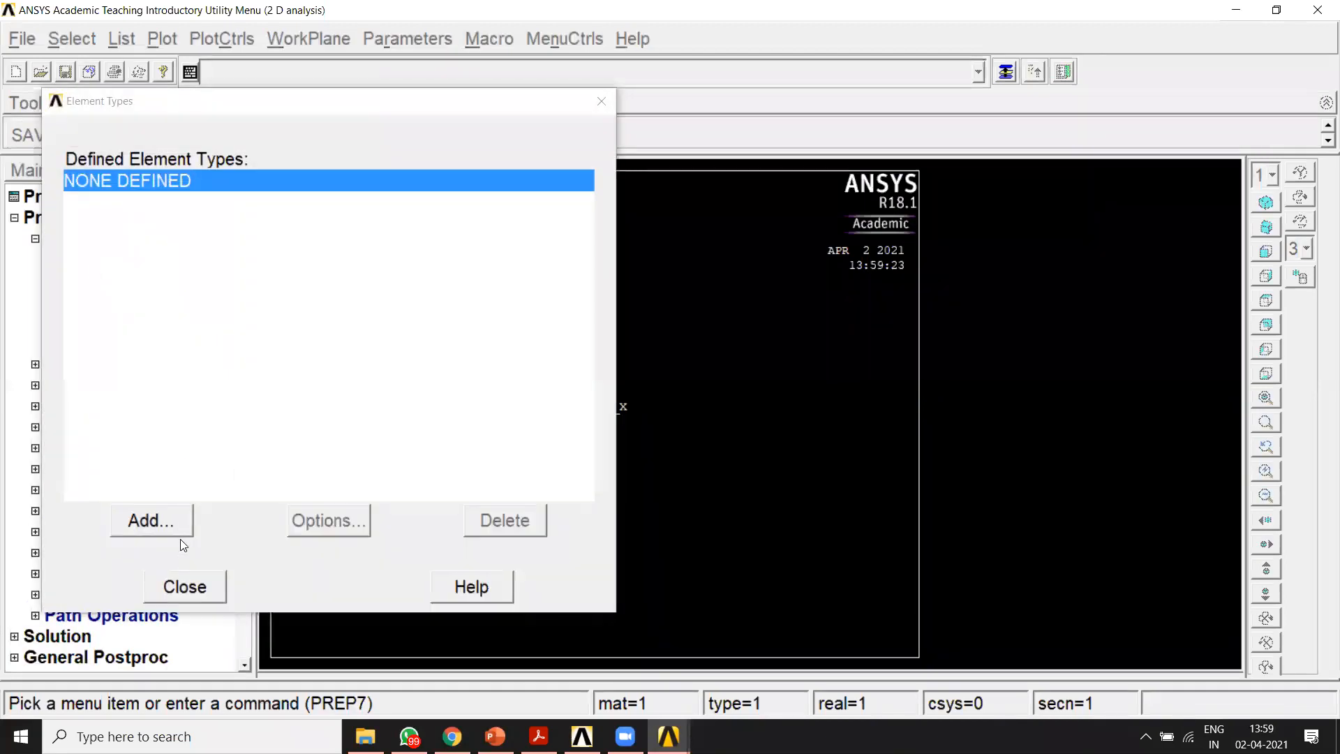
click(169, 521)
click(713, 317)
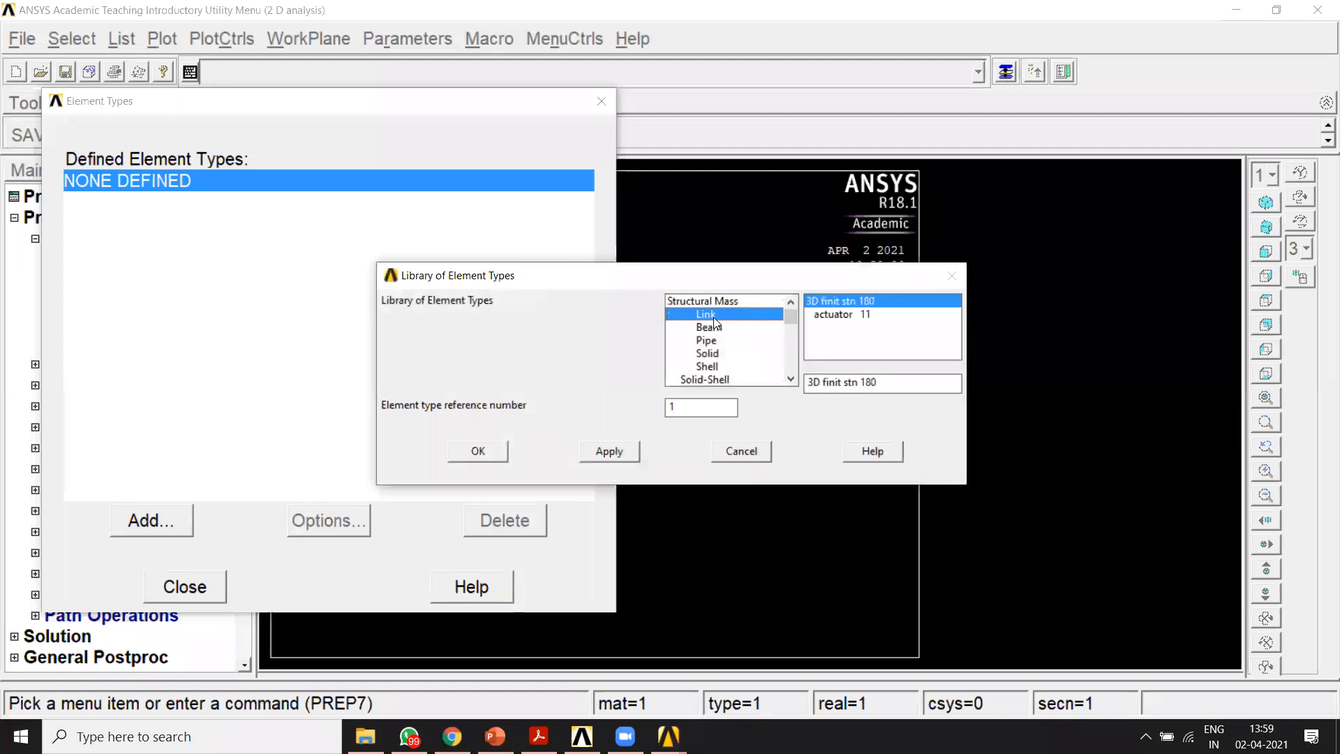
click(479, 451)
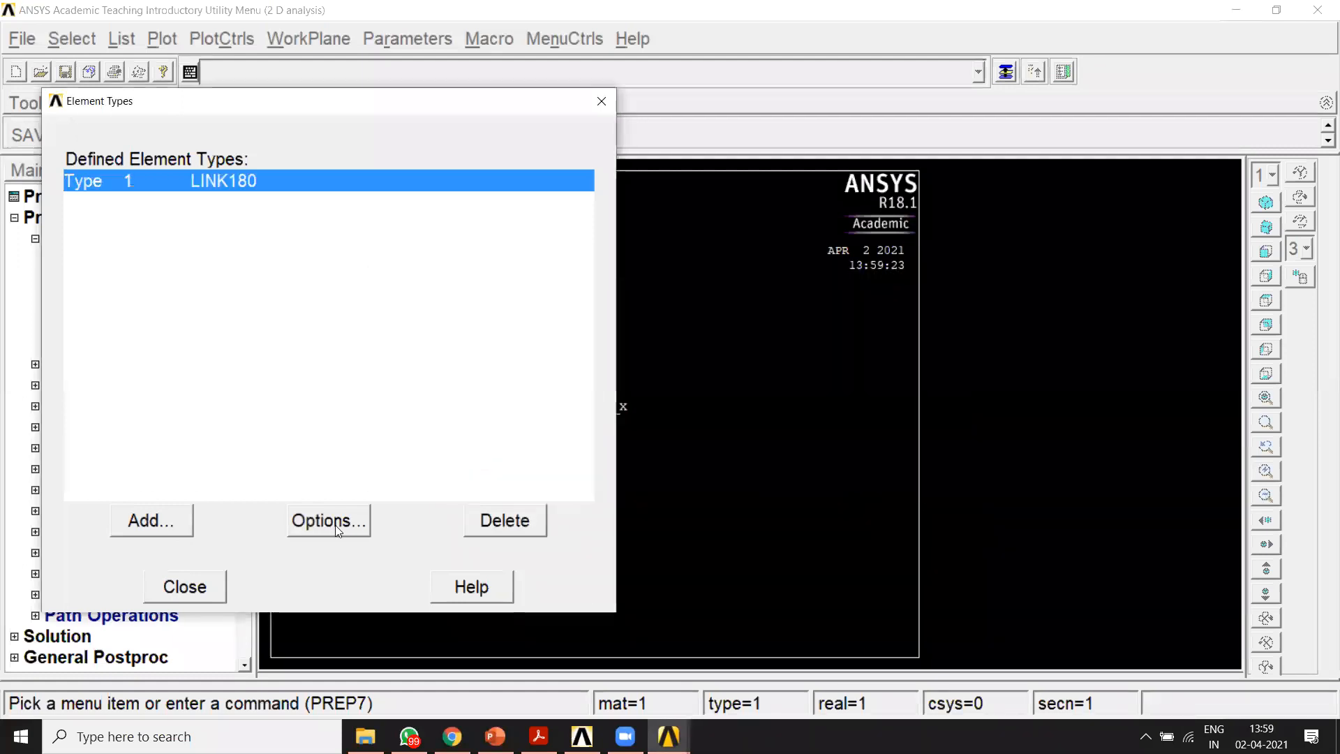
click(186, 586)
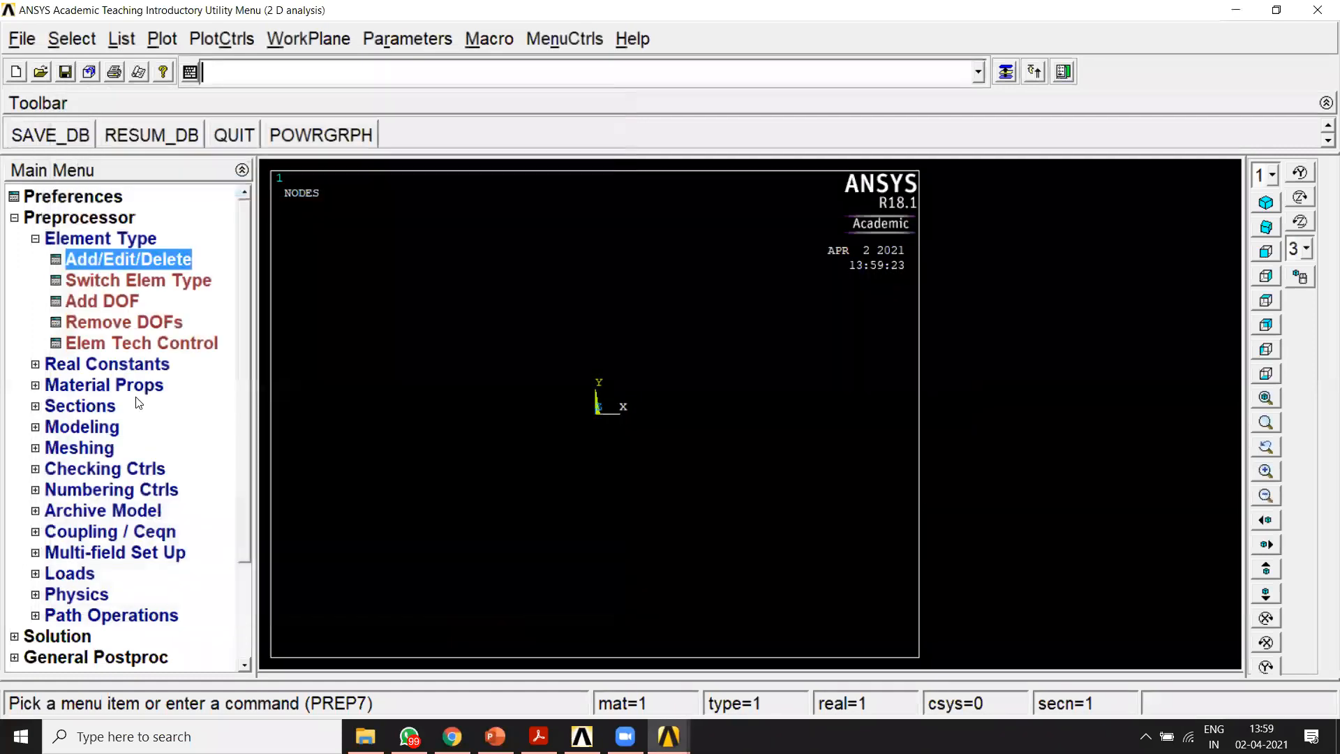
Step: Define material model 1 as structural linear elastic isotropic with EX 2.1e5 and PRXY 0, in a widened material model window
click(35, 239)
click(35, 281)
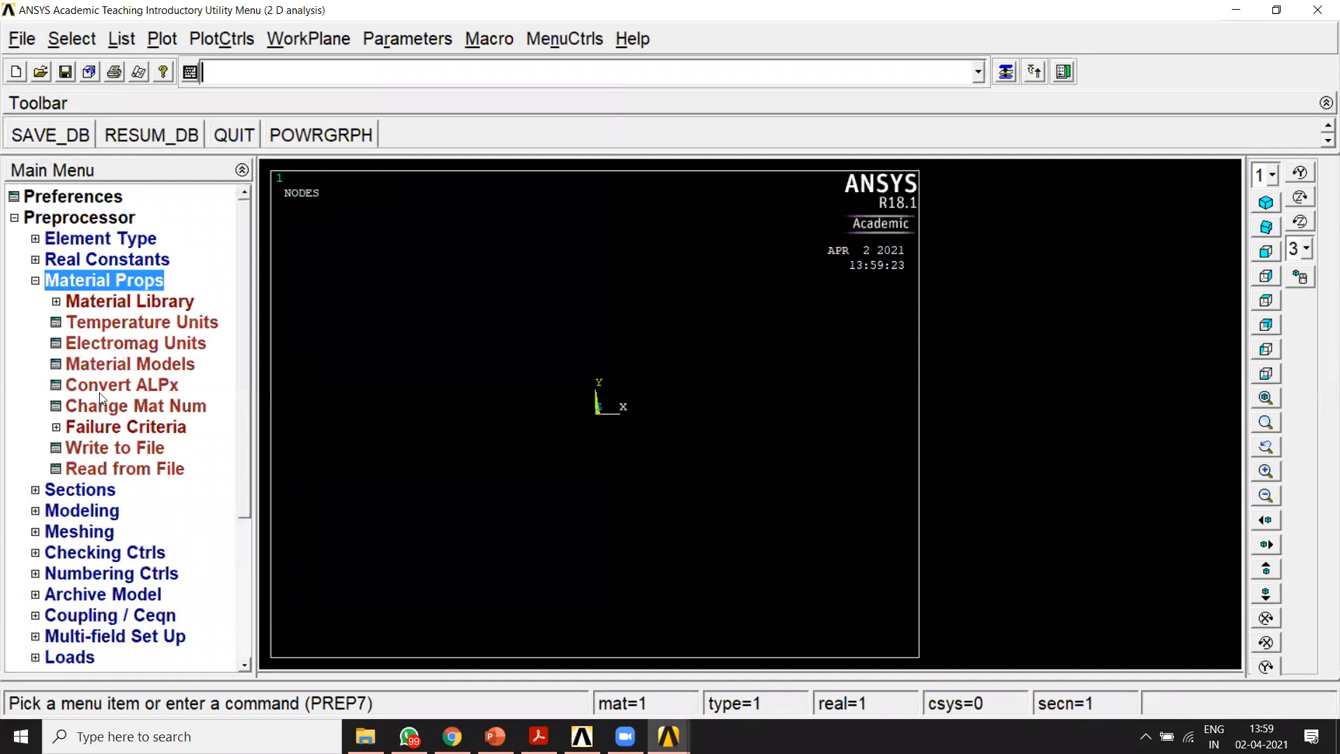
click(102, 363)
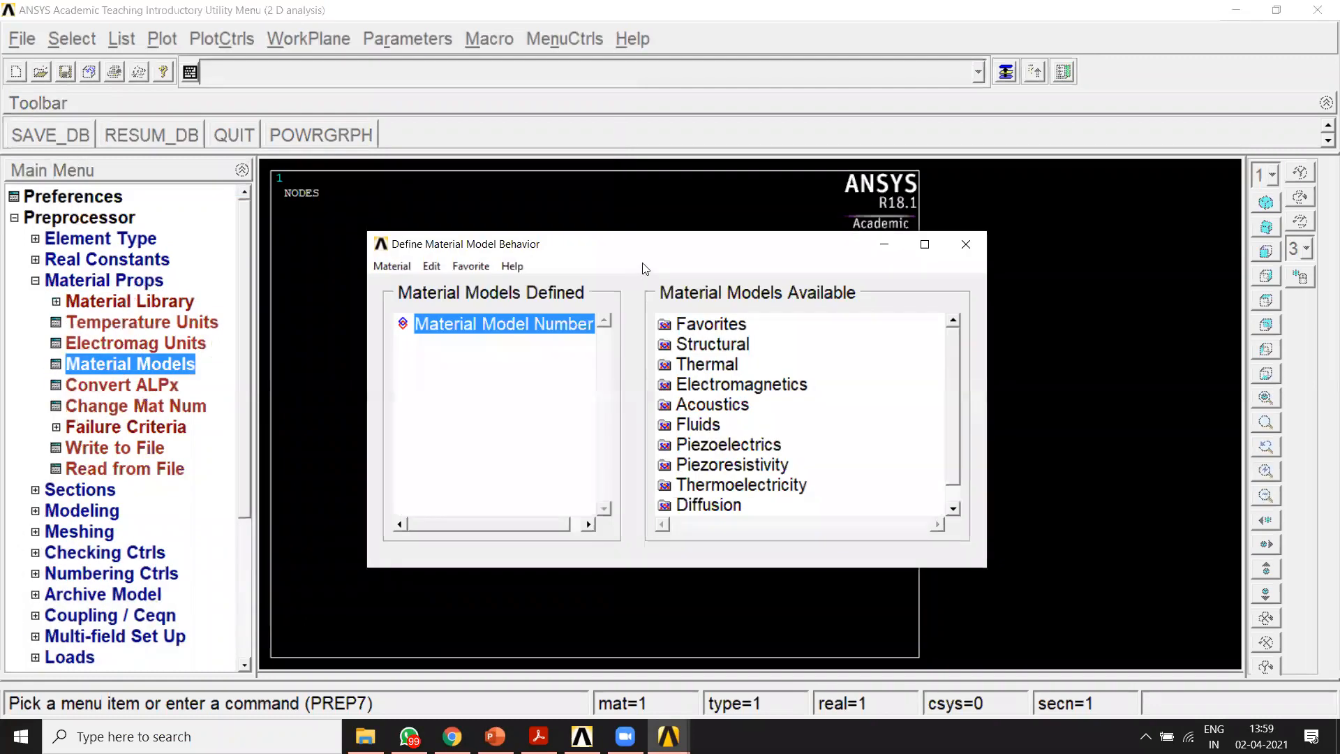
drag(643, 244, 747, 119)
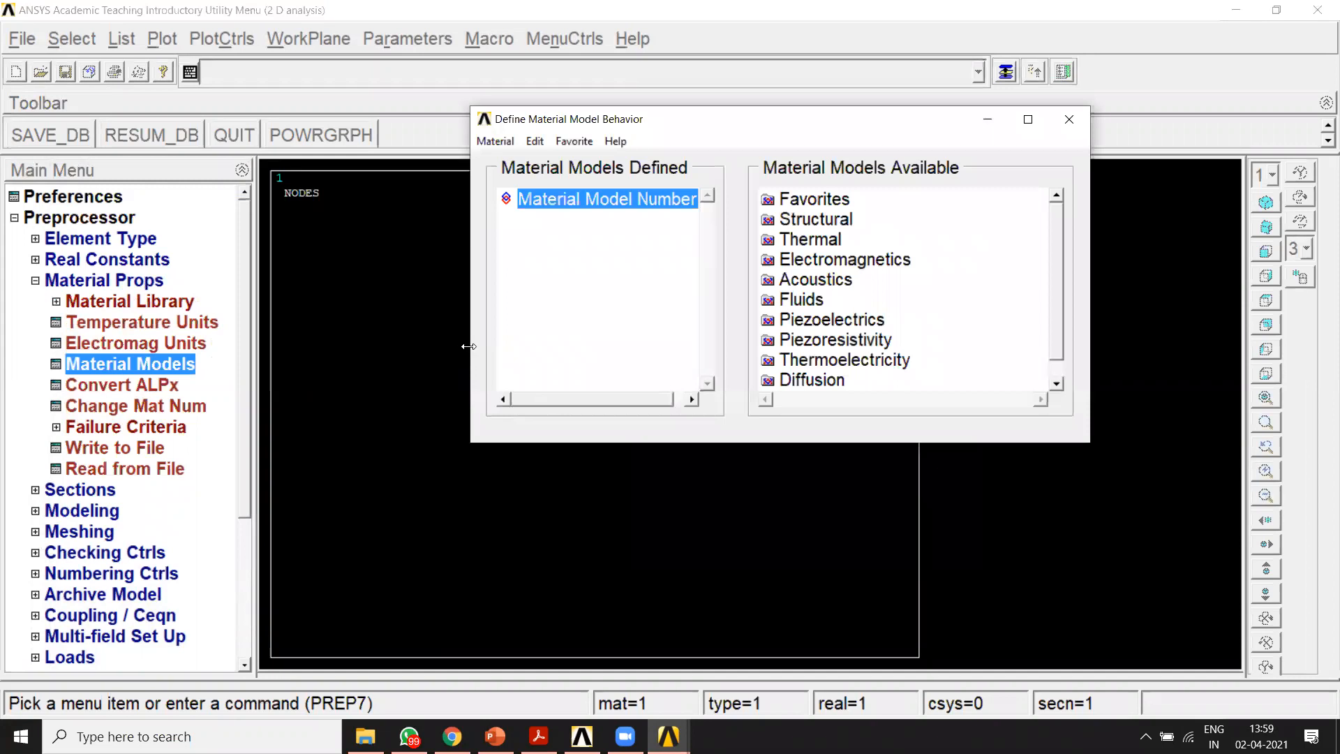
drag(409, 340, 328, 335)
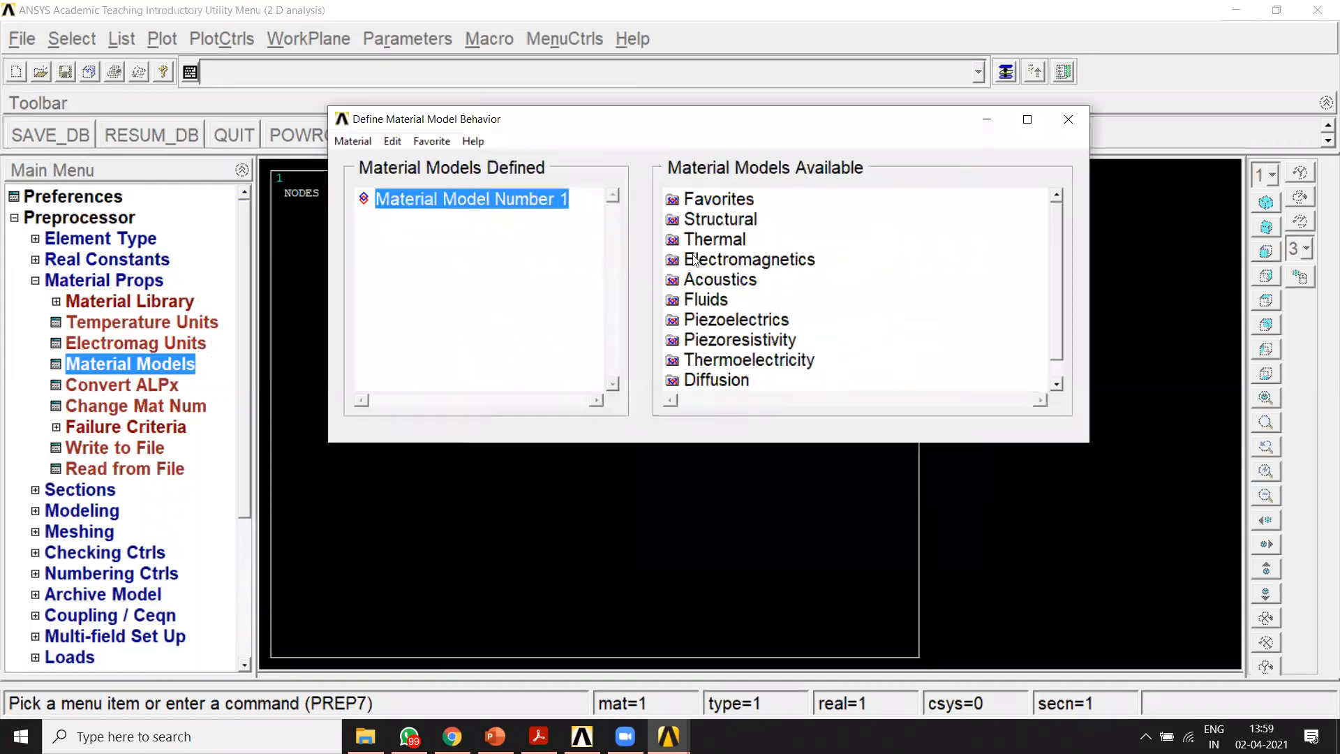
double_click(731, 220)
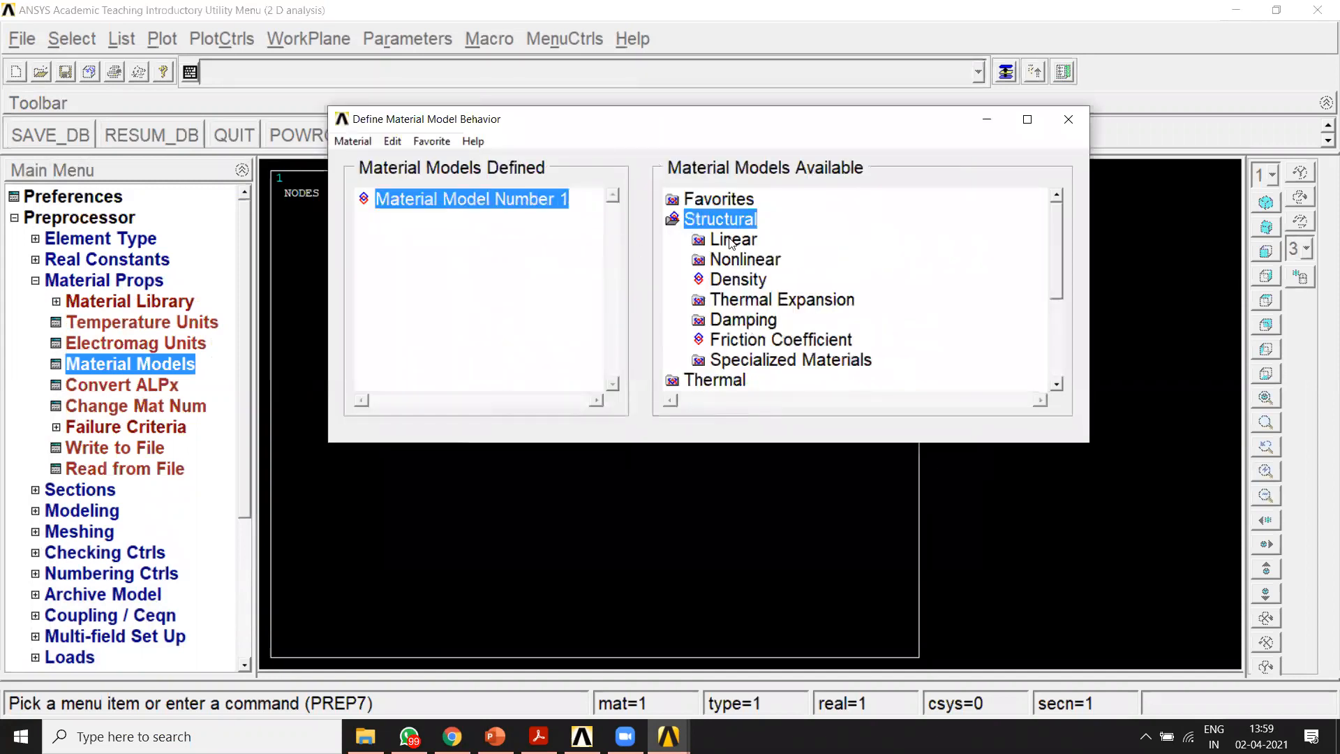
double_click(732, 240)
click(761, 260)
double_click(761, 260)
double_click(784, 278)
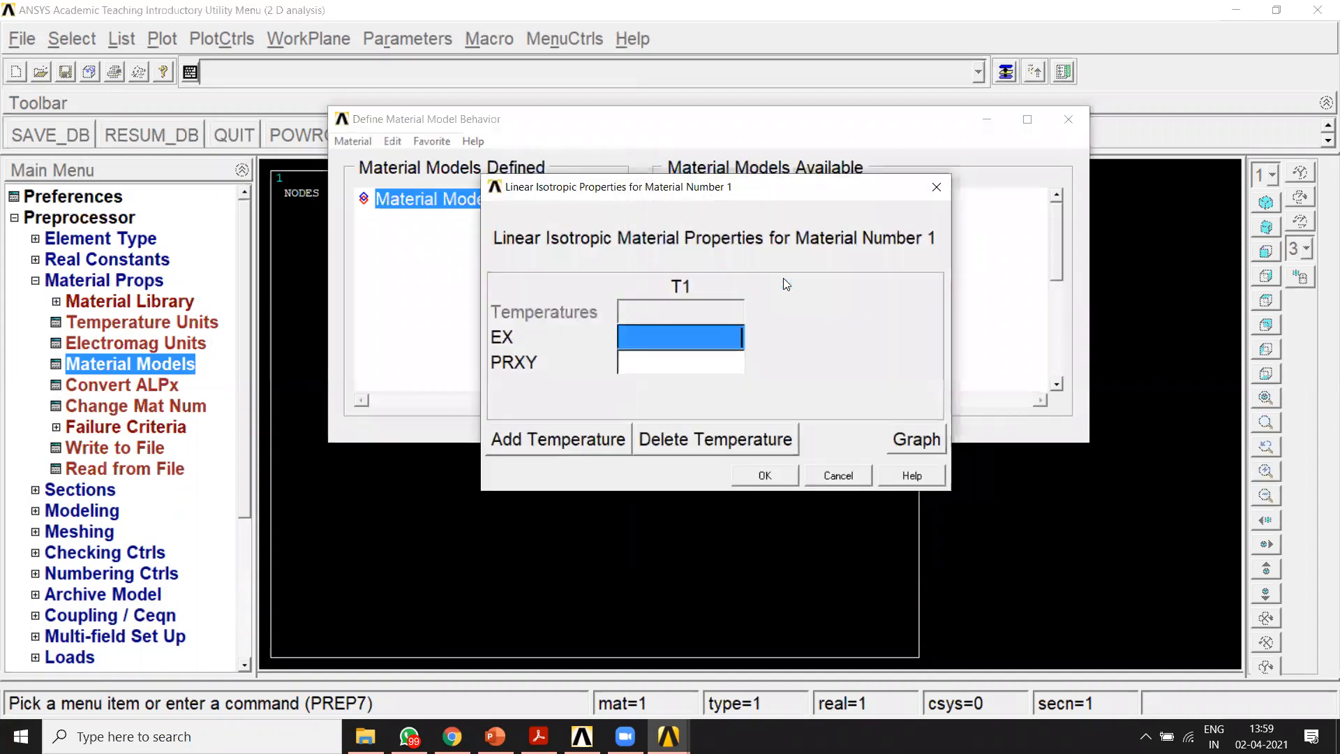
text(2.1)
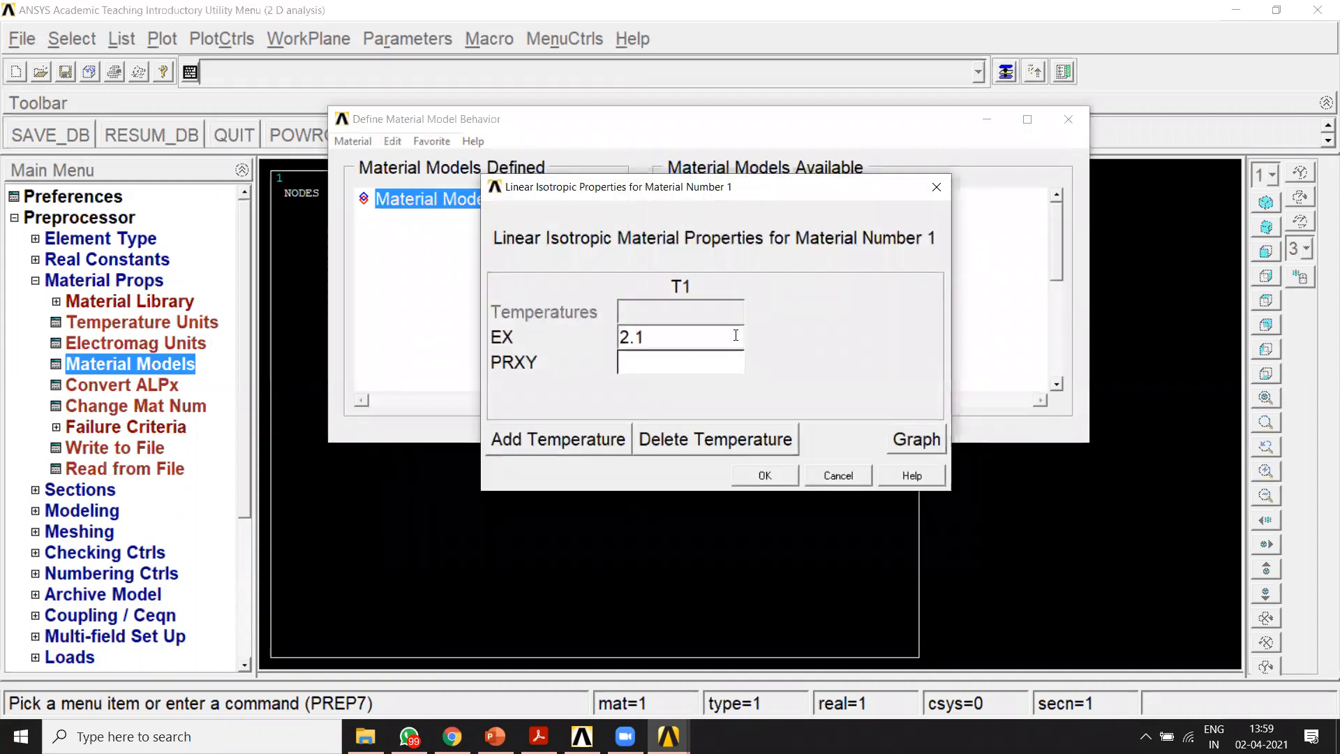
text(e5)
click(700, 361)
text(0)
click(762, 474)
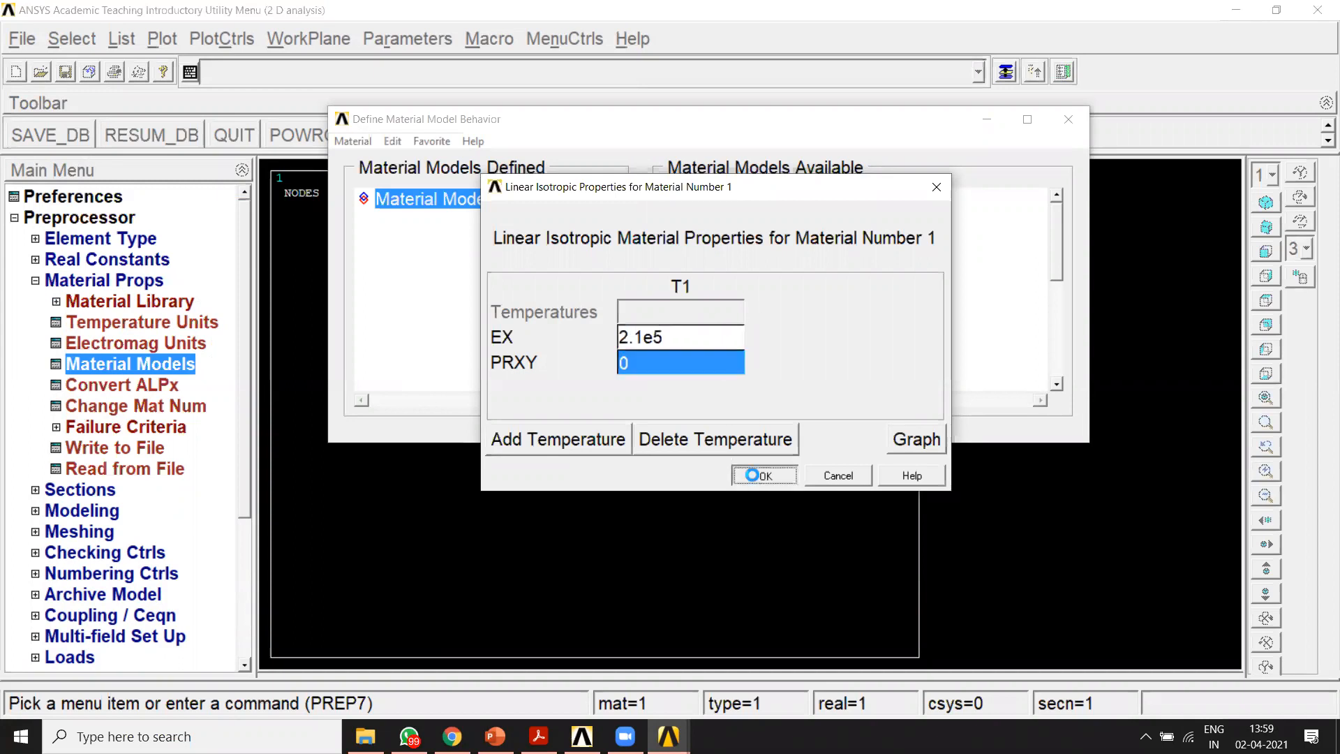
Step: Add material model 2 as linear isotropic with EX 0.75e5 and PRXY 0, checking the modulus against the truss details in the PDF
click(352, 141)
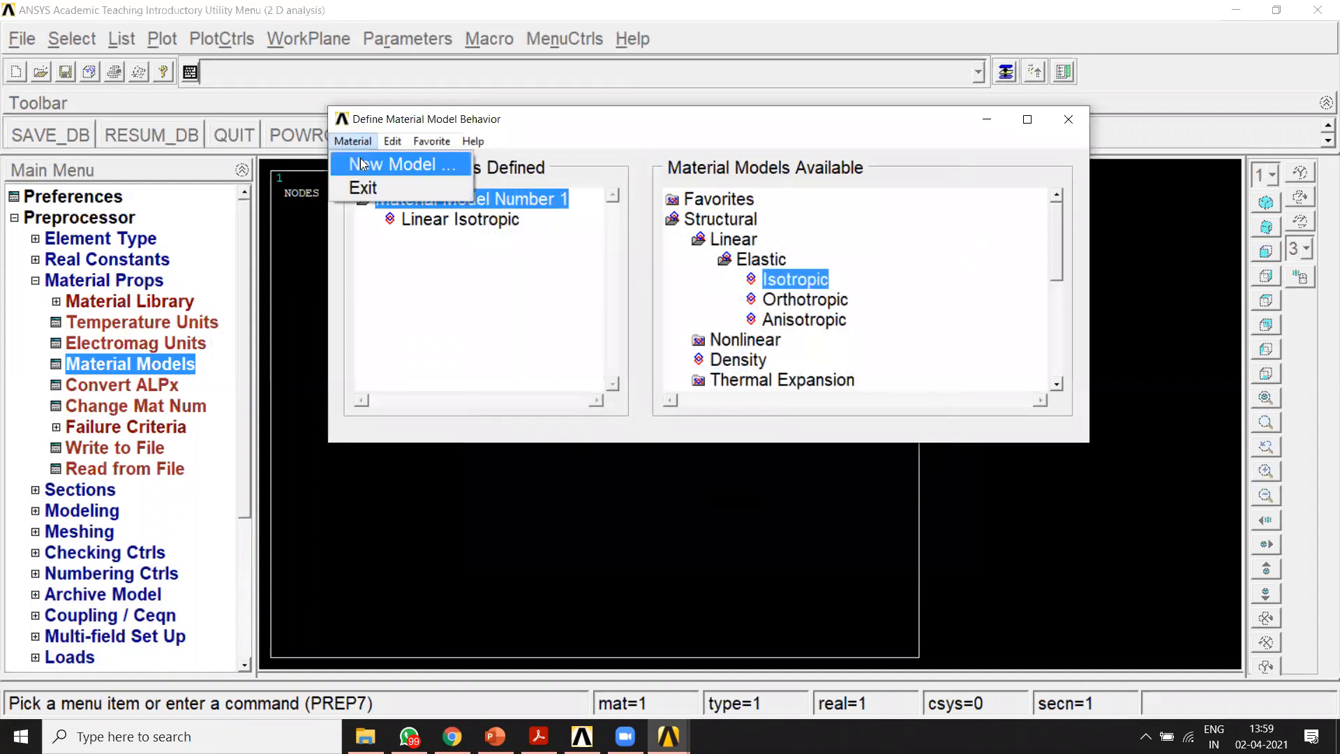
click(370, 164)
click(659, 360)
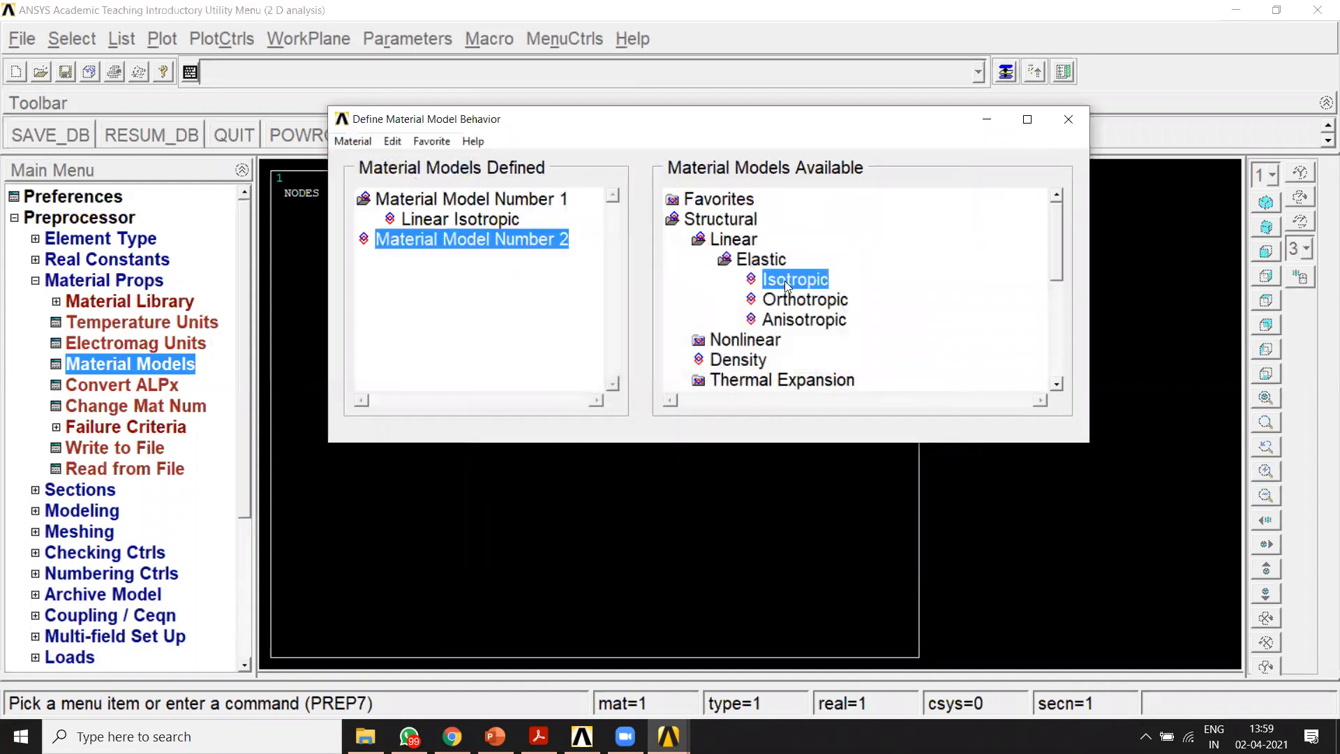
double_click(793, 280)
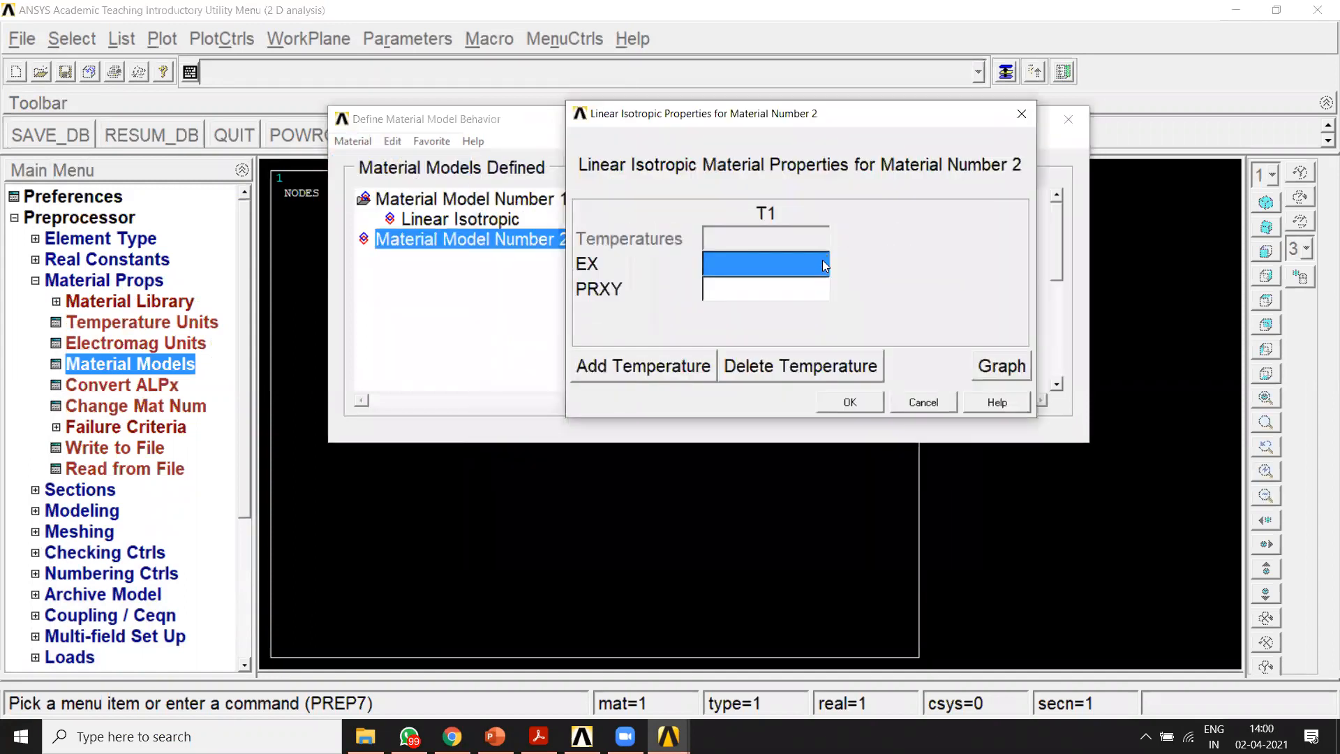
text(0.75e5)
click(538, 736)
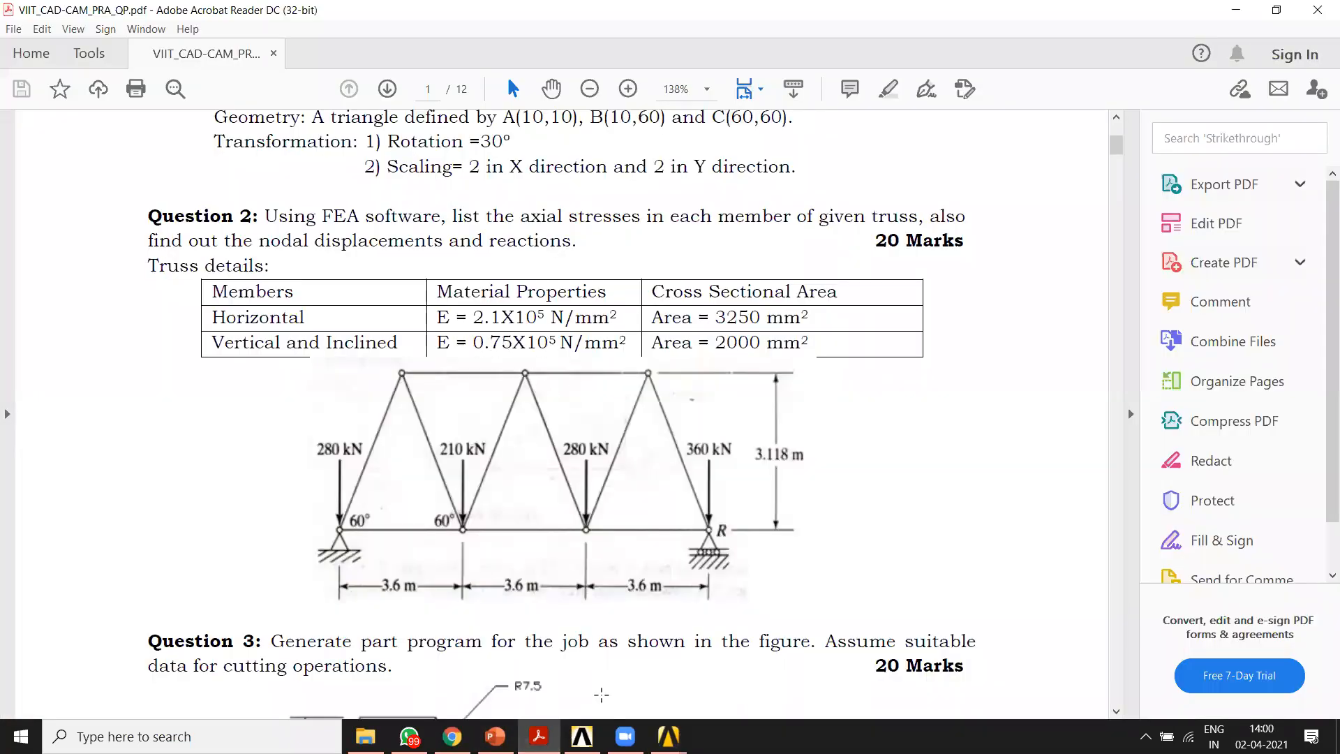
mouse_move(668, 736)
click(816, 655)
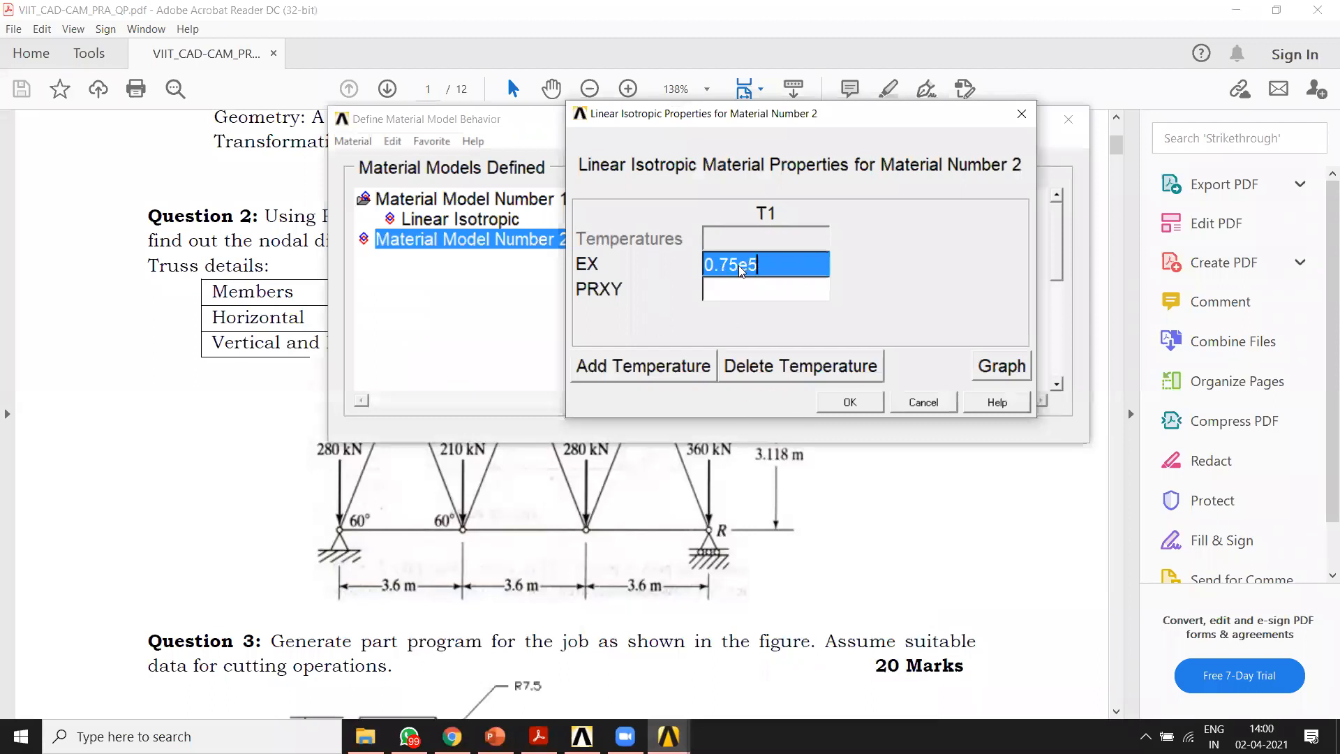
click(768, 302)
text(0)
click(845, 404)
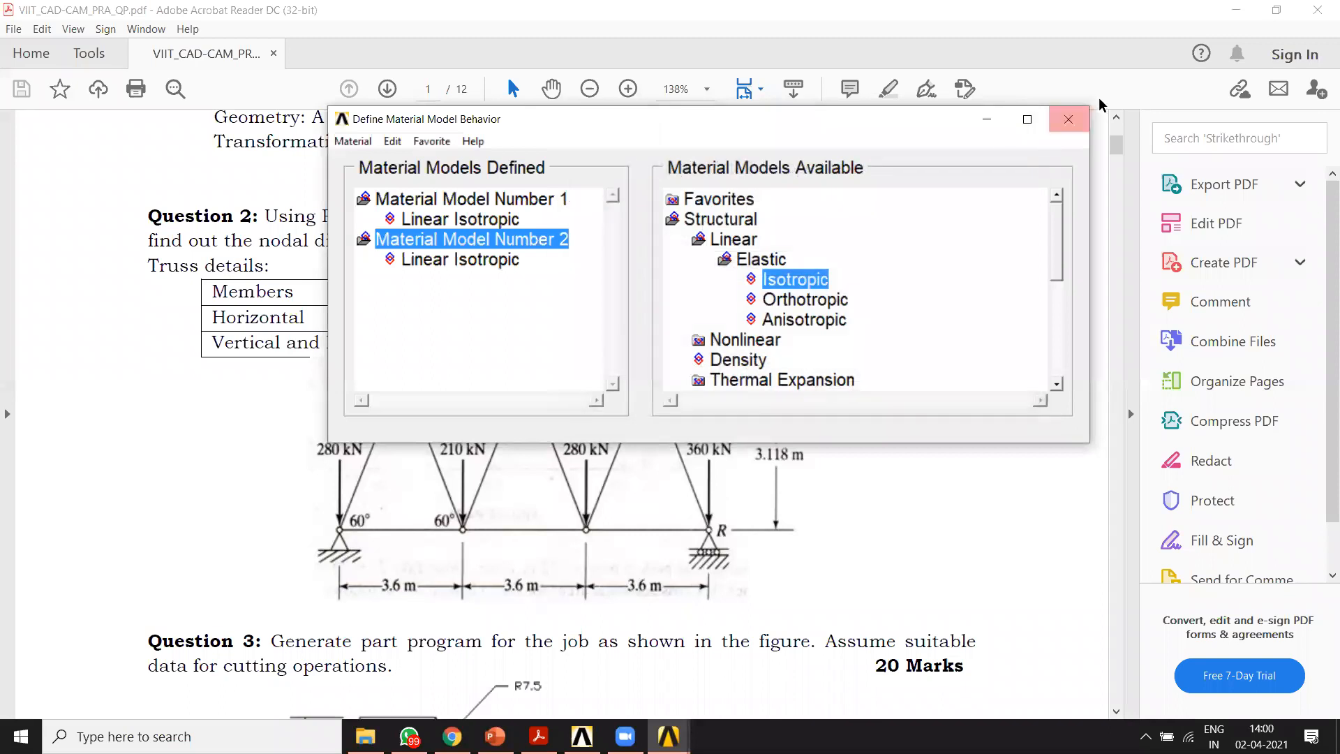
Step: Close the Define Material Model Behavior window and switch back to the ANSYS 2 D analysis window
click(1068, 119)
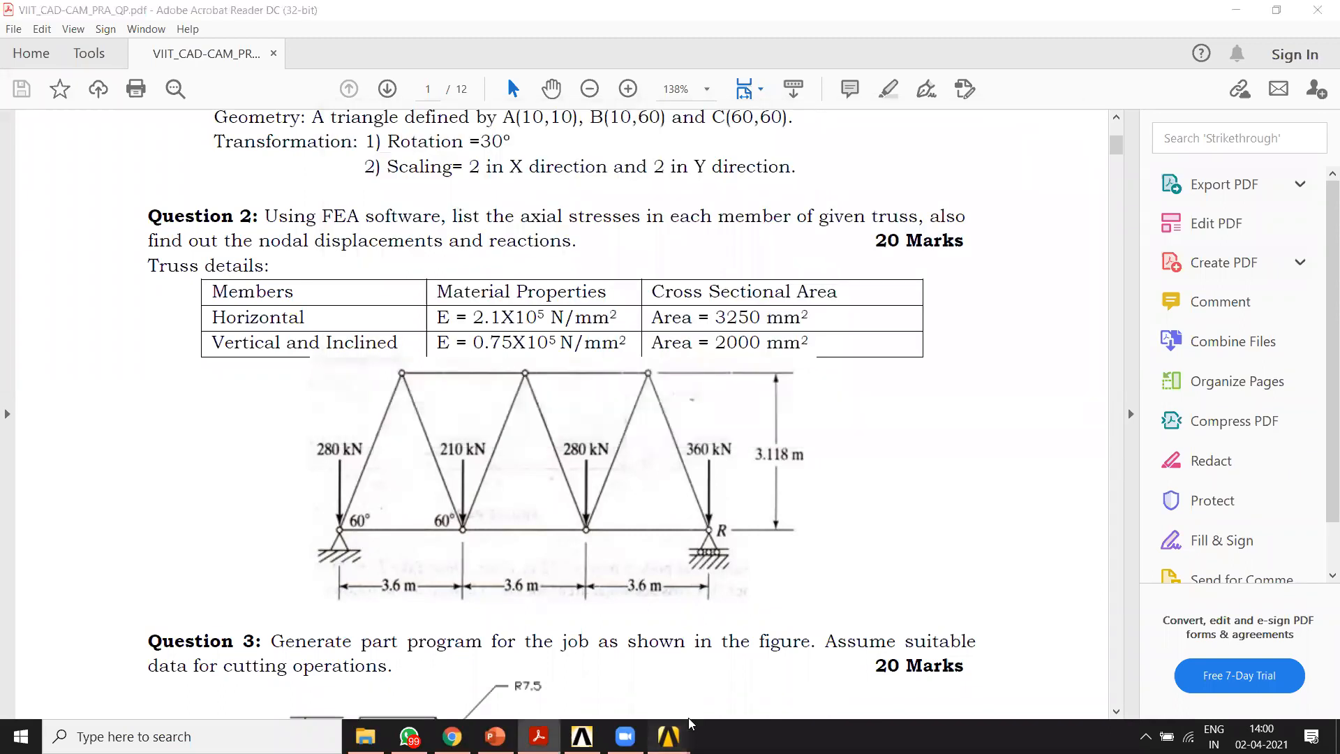
mouse_move(668, 736)
click(711, 683)
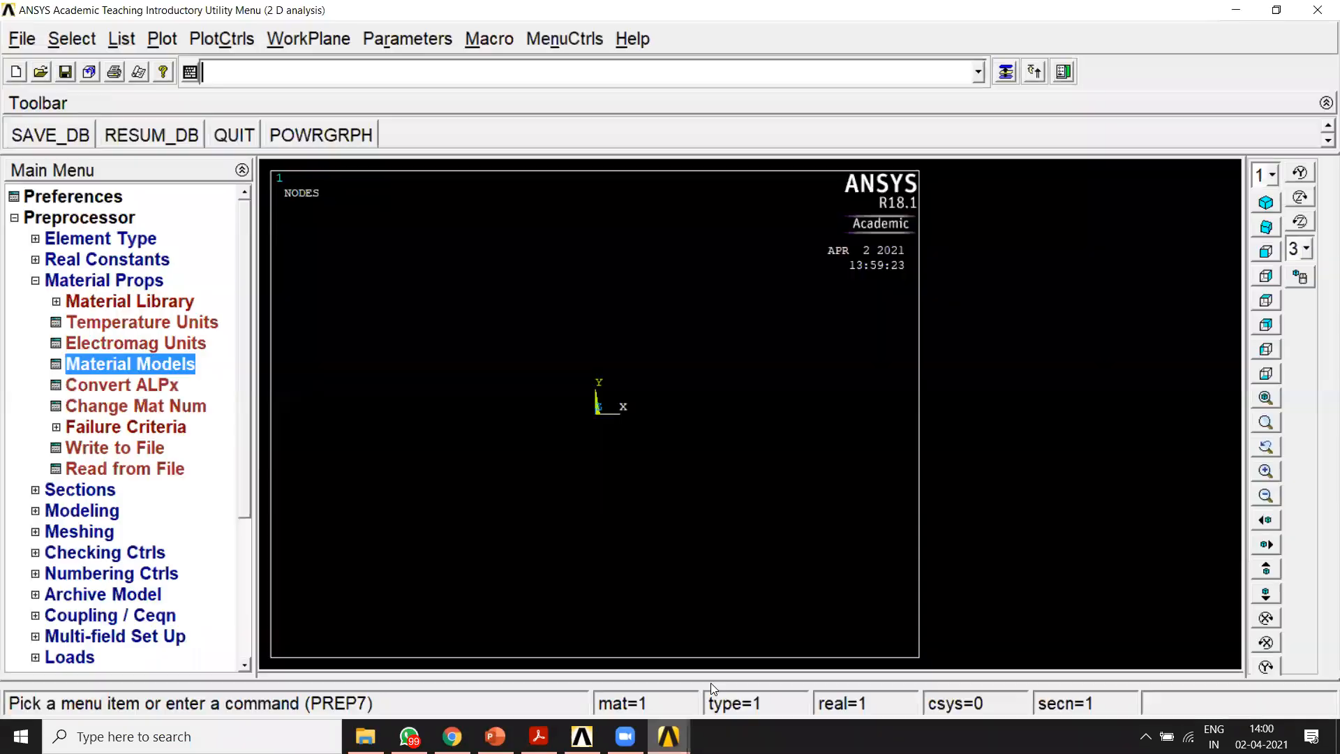
Step: Add link section 1 with a link area of 3250 and apply it
click(36, 281)
click(35, 301)
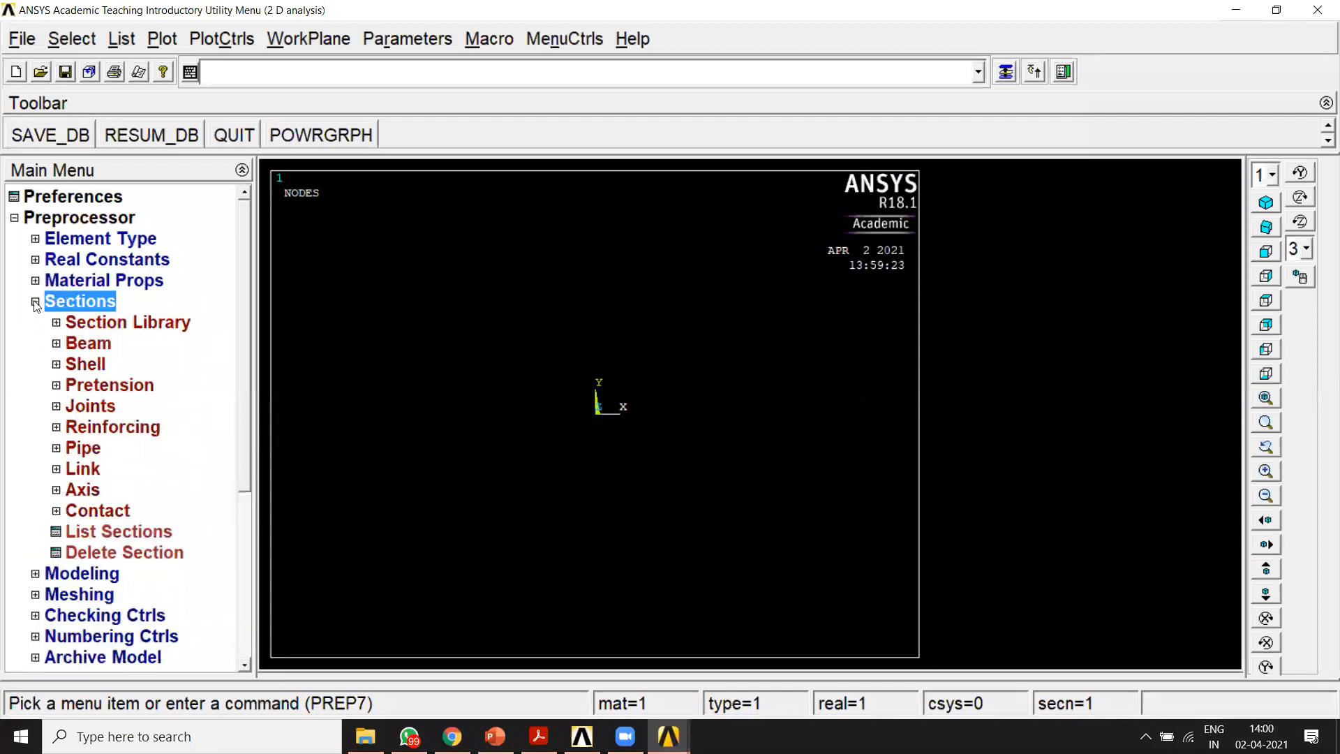
click(58, 469)
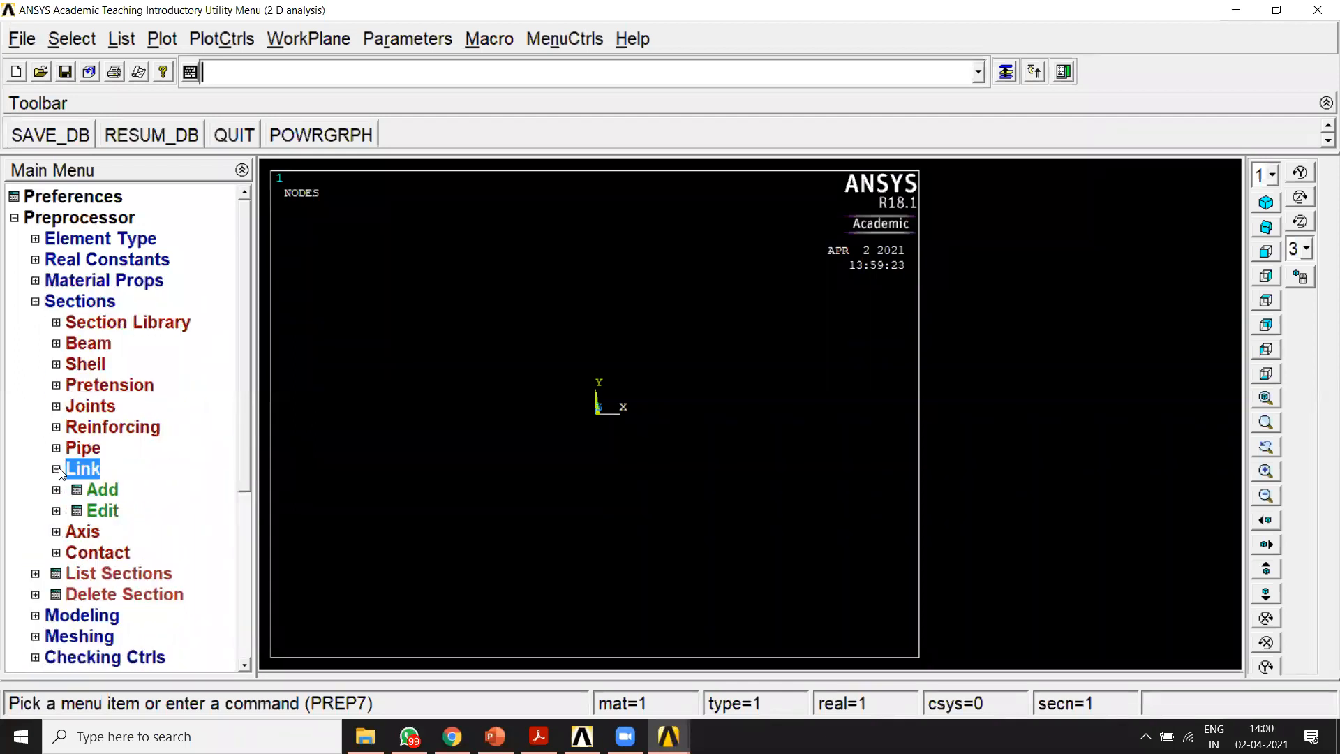
double_click(103, 490)
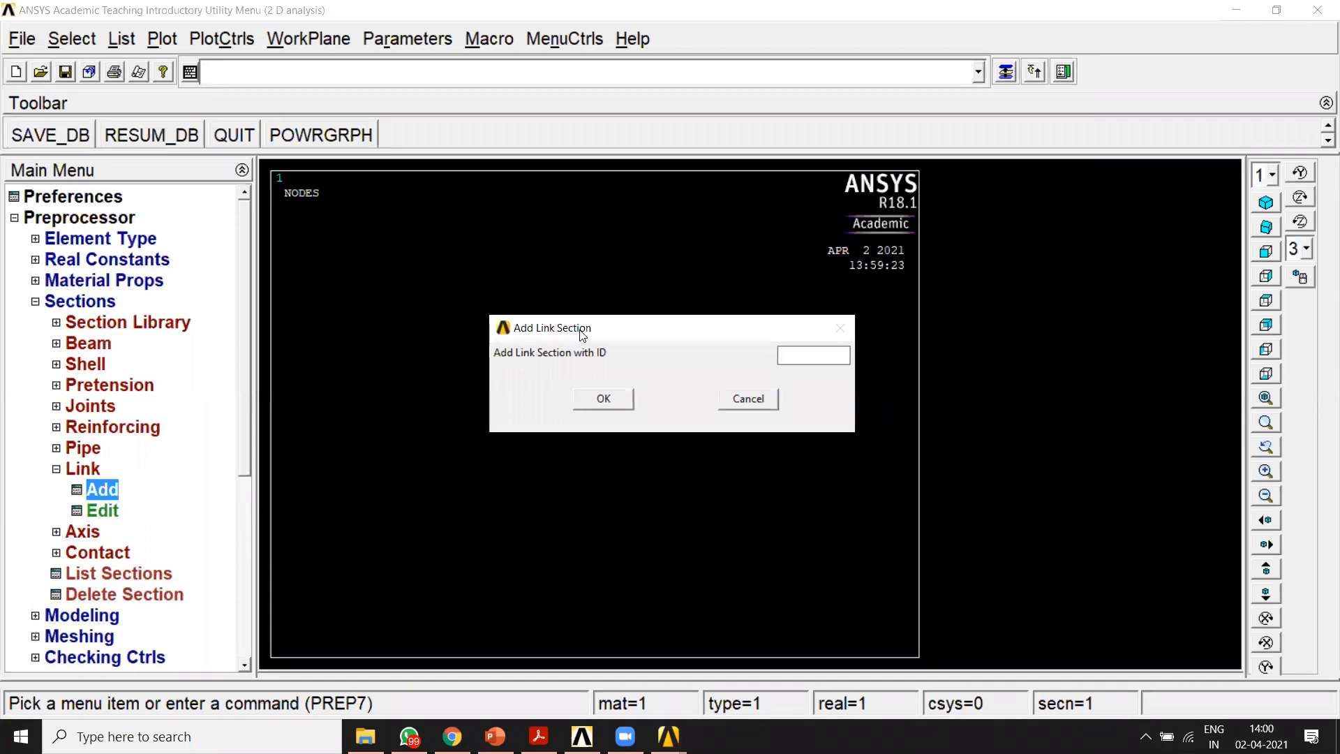
drag(582, 335, 551, 188)
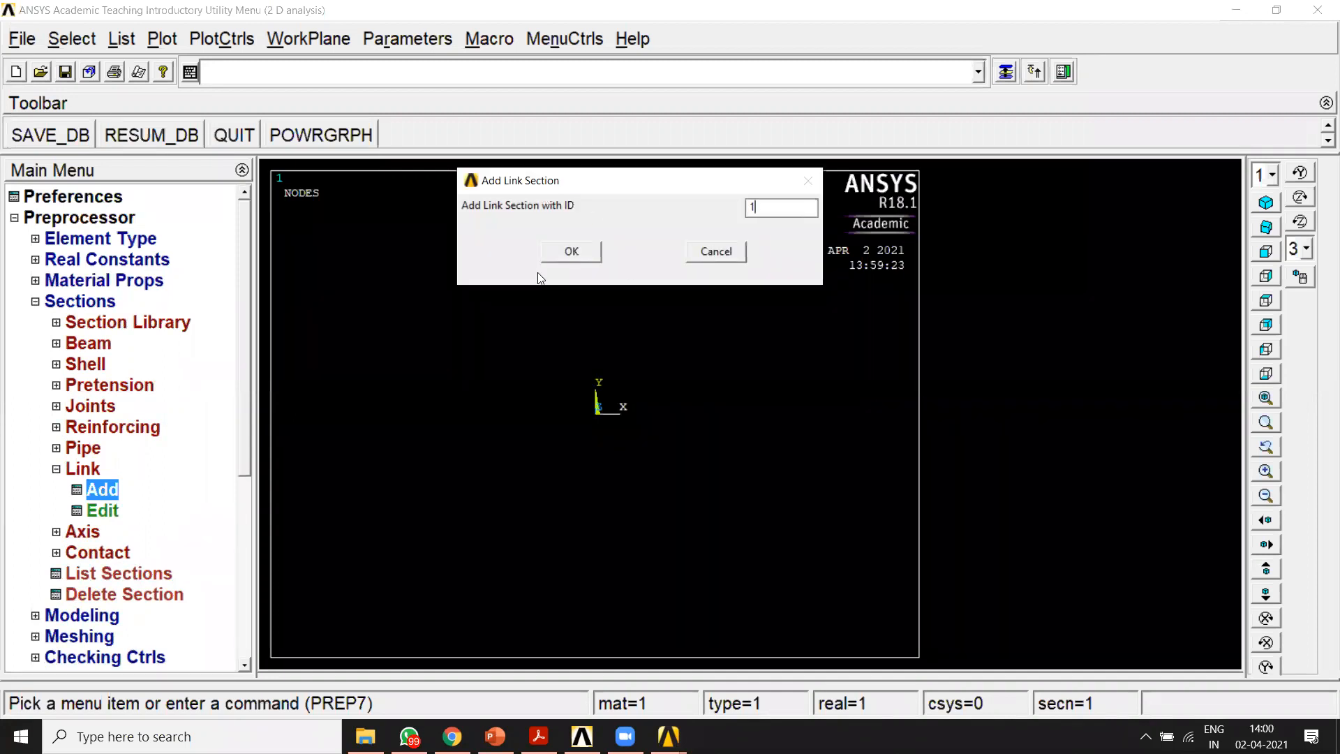
click(563, 256)
text(3250)
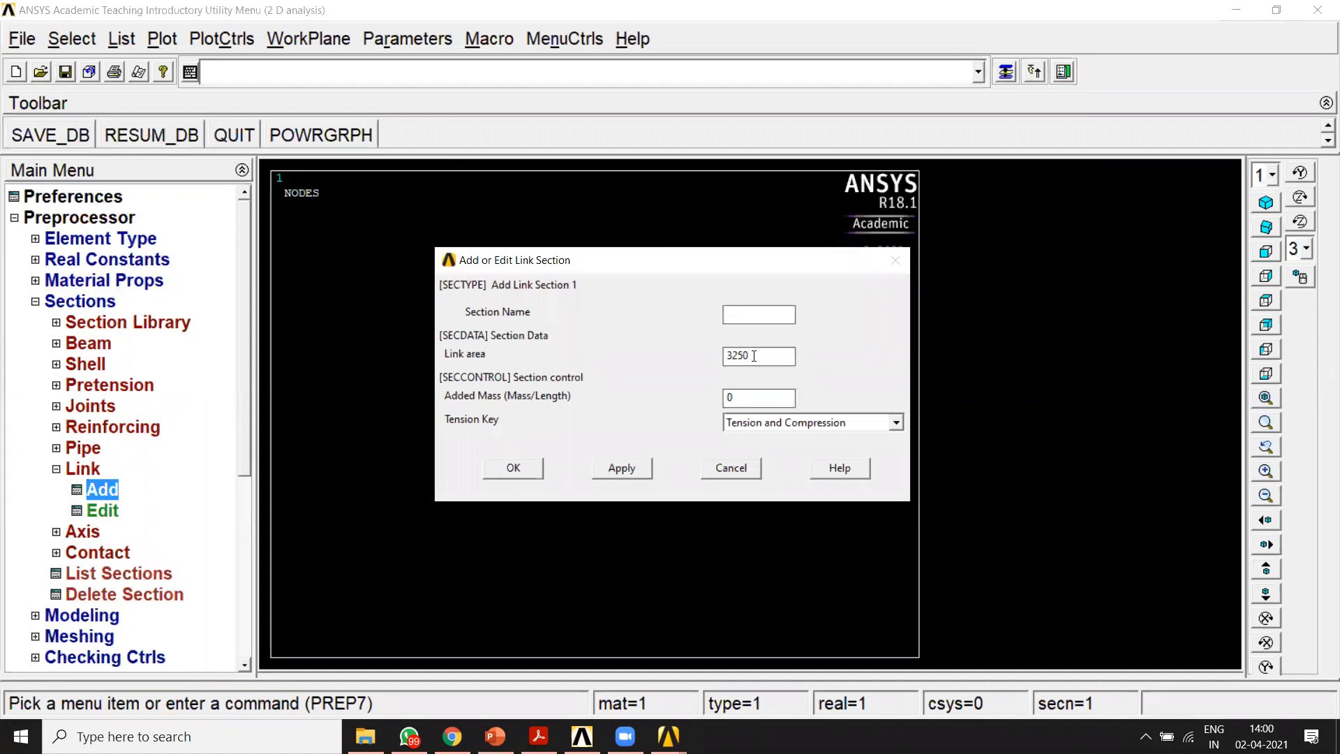
click(632, 468)
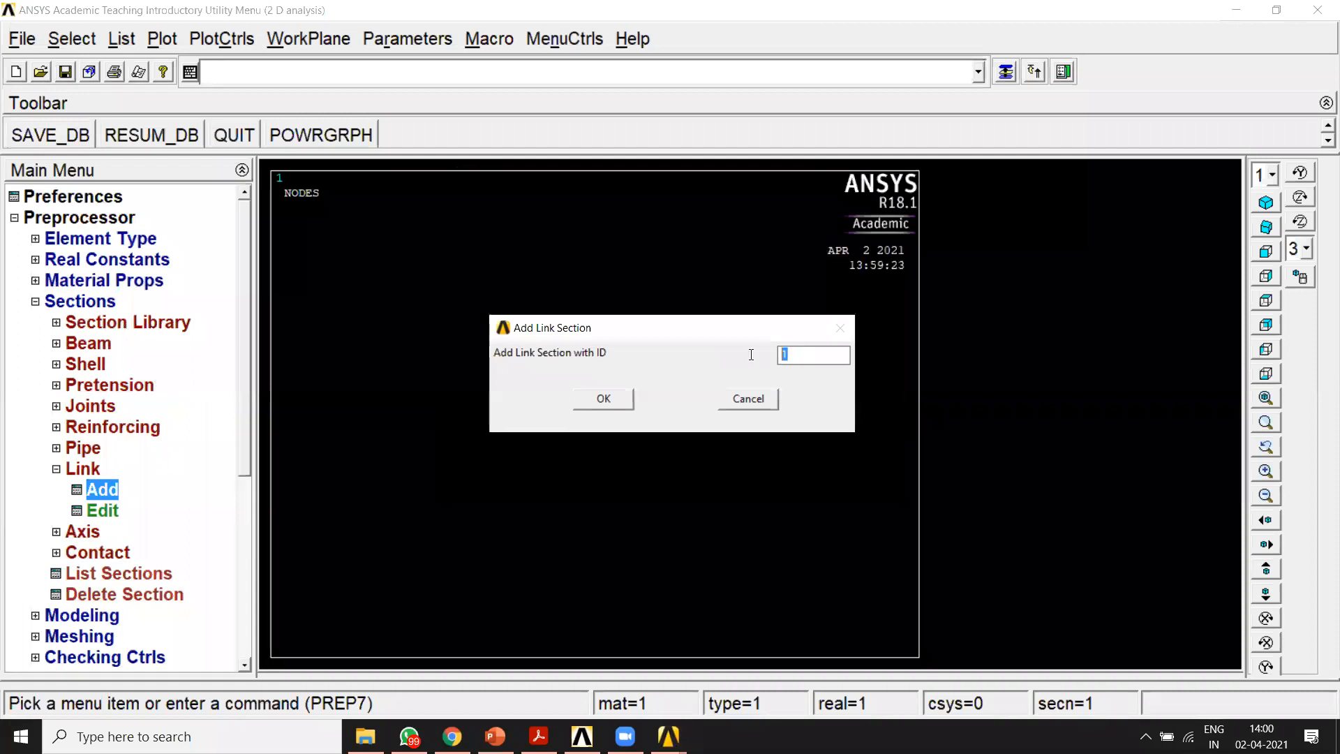
Step: Add link section 2 with a link area of 2000
text(2)
click(603, 399)
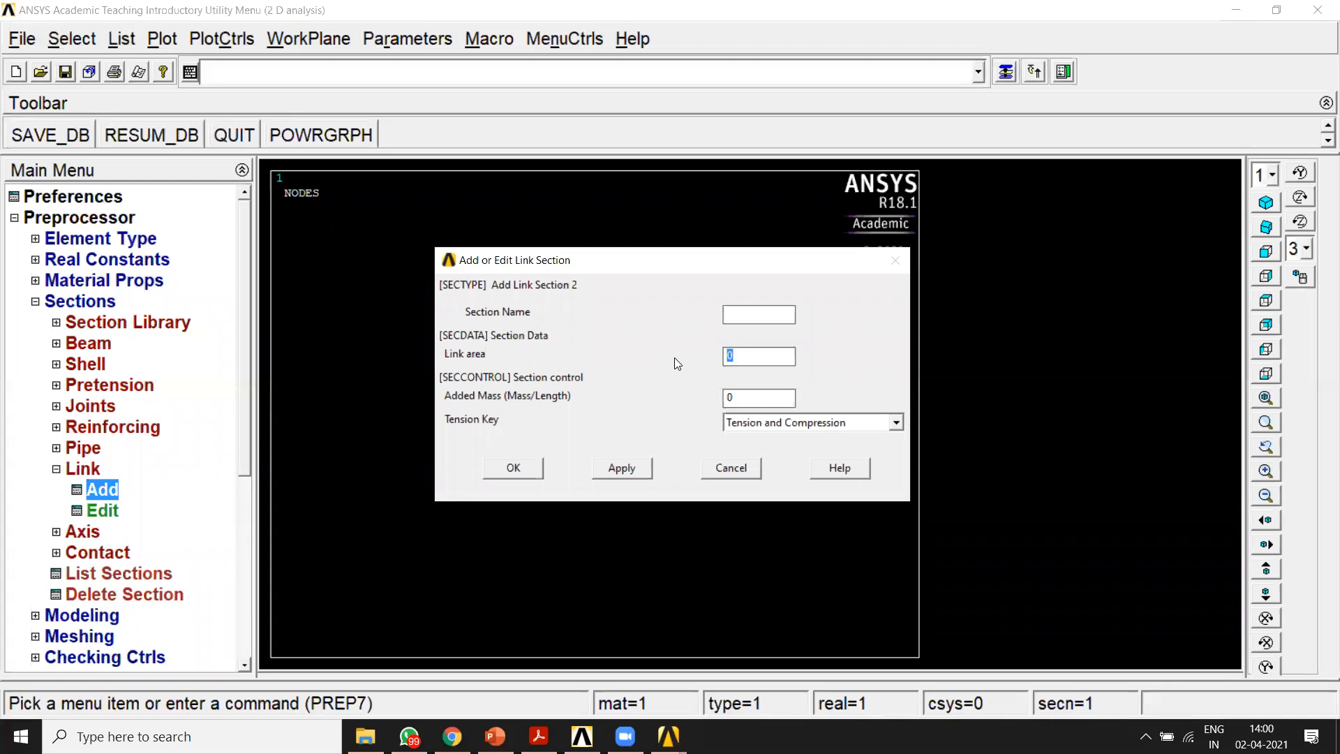
text(2000)
click(514, 472)
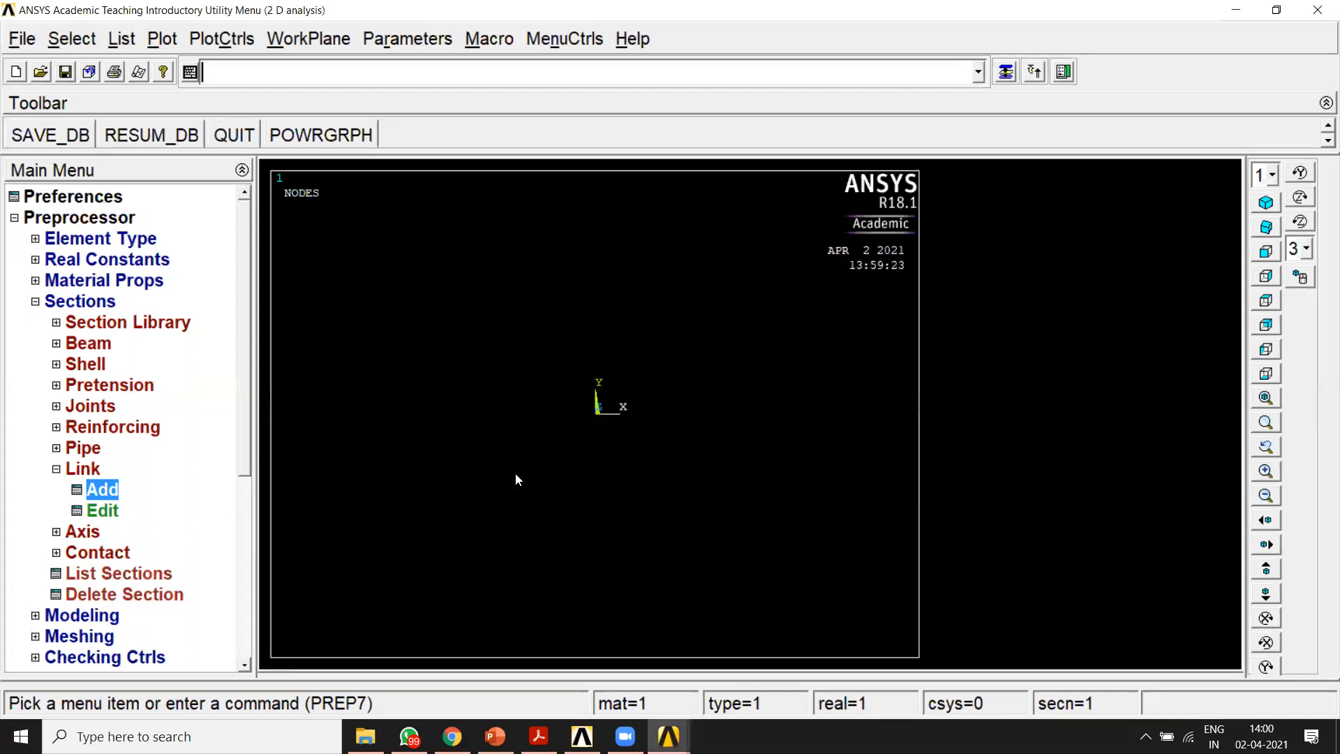
Step: Open the dialog for creating keypoints in the active coordinate system
click(34, 302)
click(37, 324)
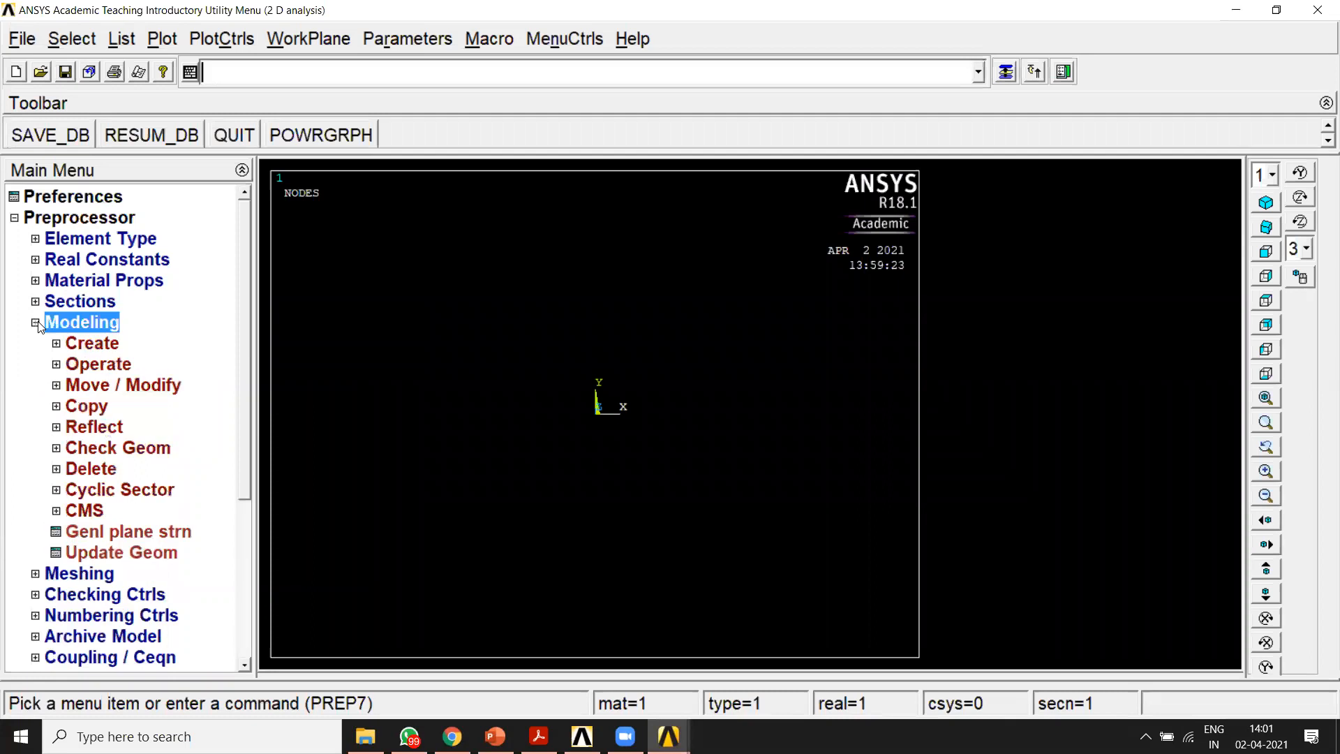
click(56, 344)
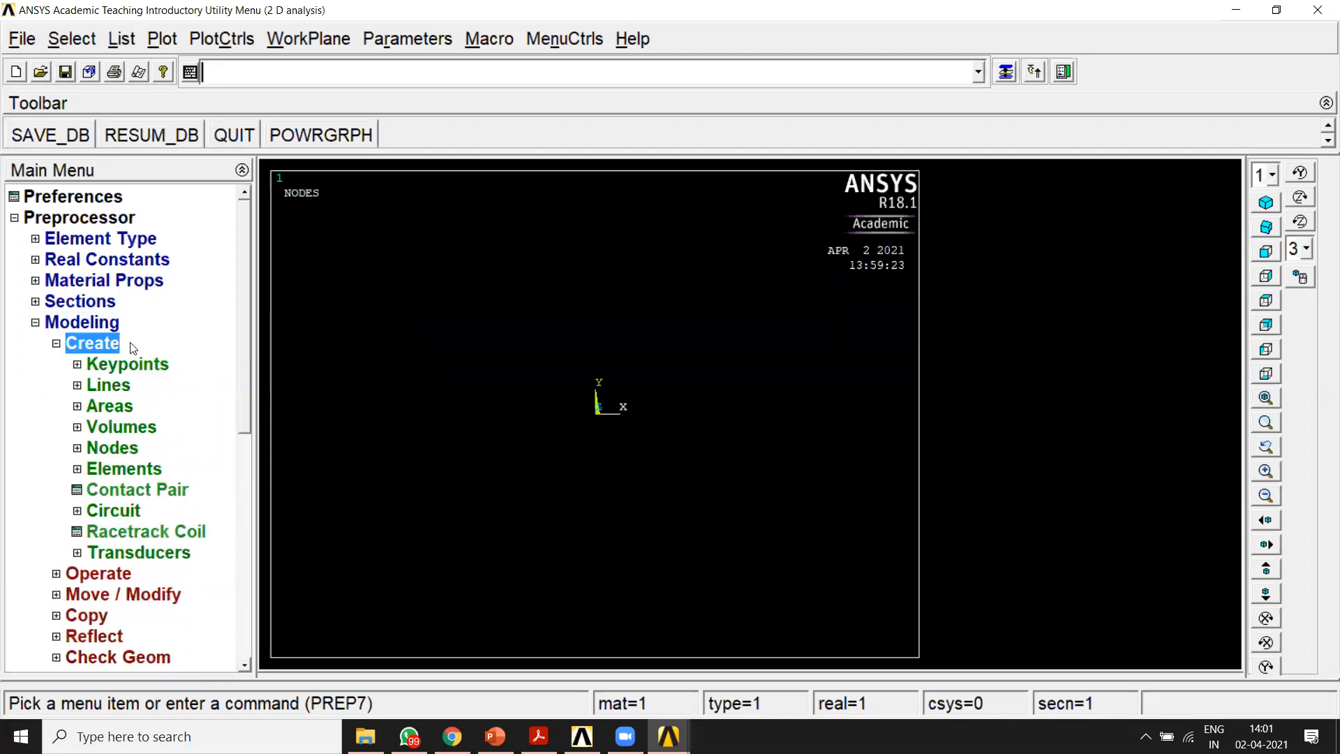
click(102, 365)
click(109, 404)
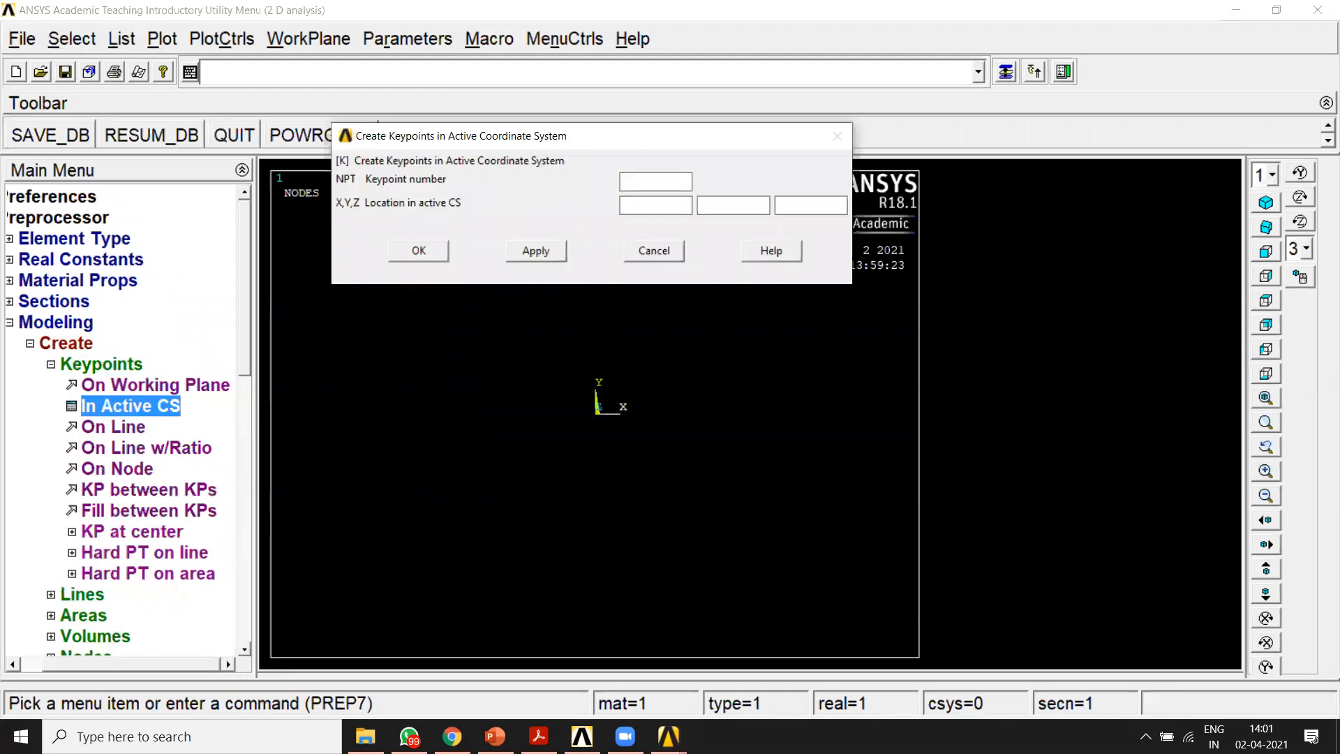
Step: Switch to the question PDF in Acrobat Reader and circle the seven joints of the Question 2 truss figure
click(539, 737)
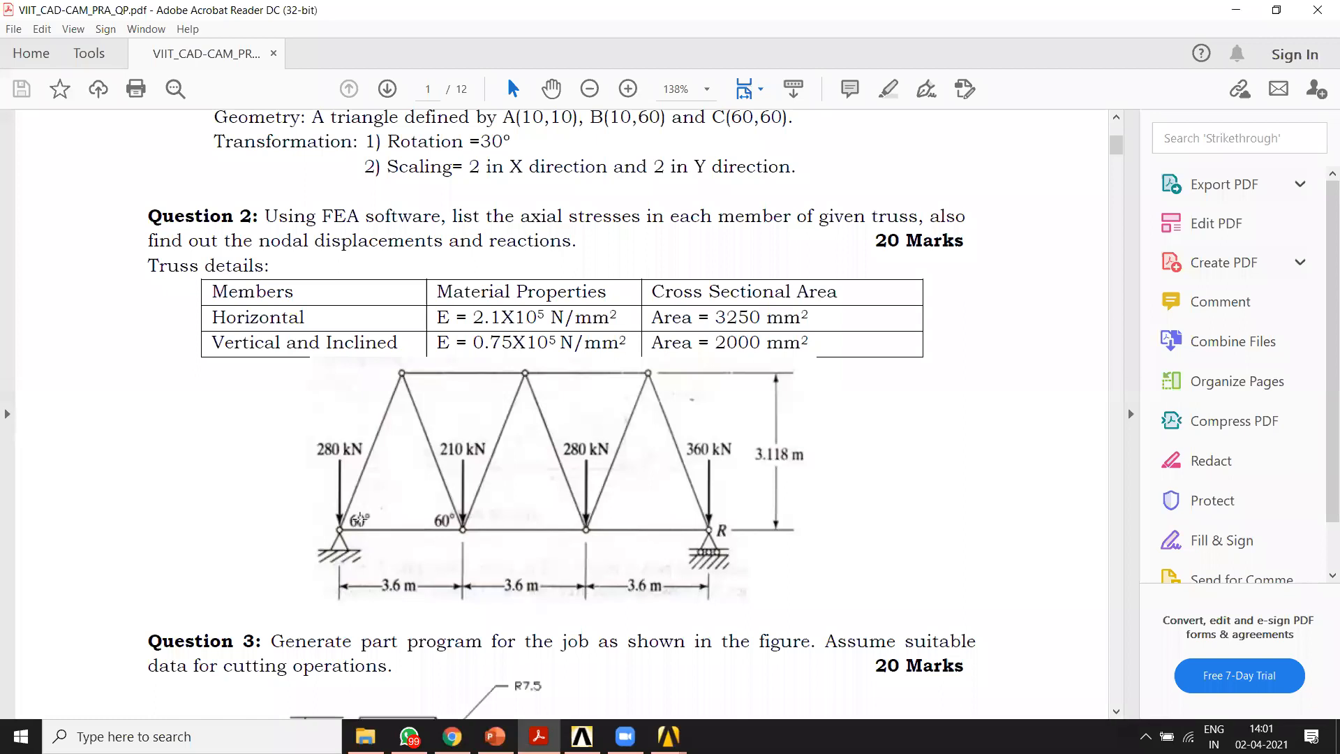
click(833, 208)
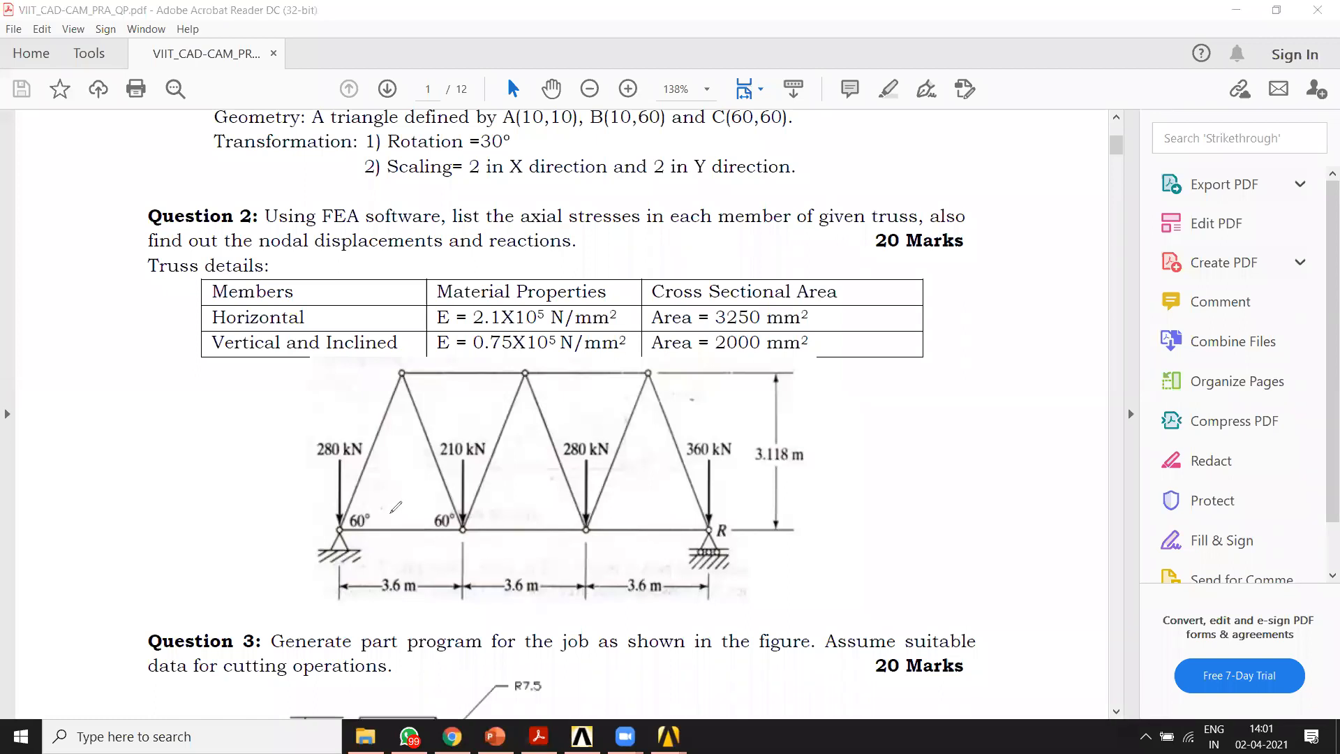
mouse_move(343, 517)
mouse_down()
mouse_move(359, 541)
mouse_move(358, 529)
mouse_up()
drag(457, 520, 477, 518)
drag(594, 521, 595, 522)
mouse_move(712, 518)
mouse_down()
mouse_move(701, 534)
mouse_move(714, 520)
mouse_up()
drag(636, 360, 633, 359)
drag(516, 357, 537, 360)
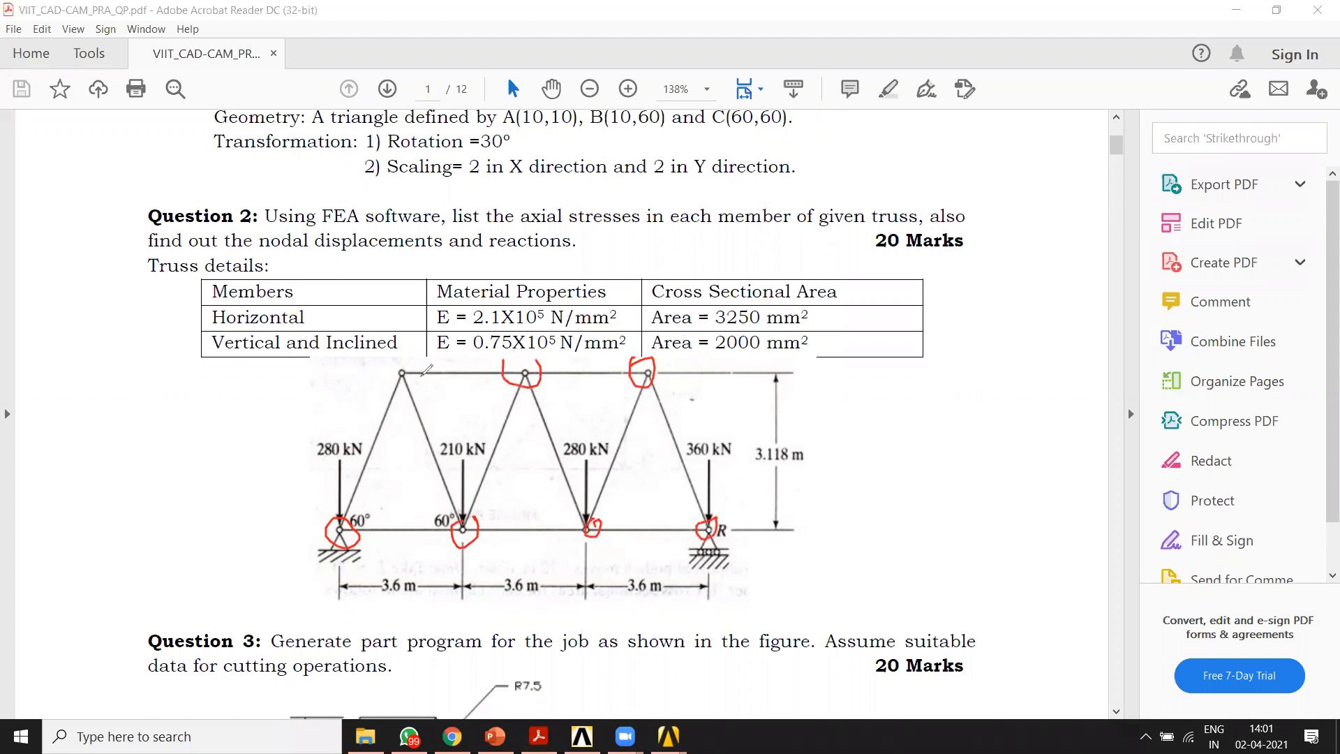
drag(414, 358, 403, 359)
Step: Write the horizontal distances 3600, 7200 and 10800 beside the truss's lower joints, and clear all markings from the figure
mouse_move(462, 546)
mouse_down()
mouse_move(463, 570)
mouse_move(502, 558)
mouse_up()
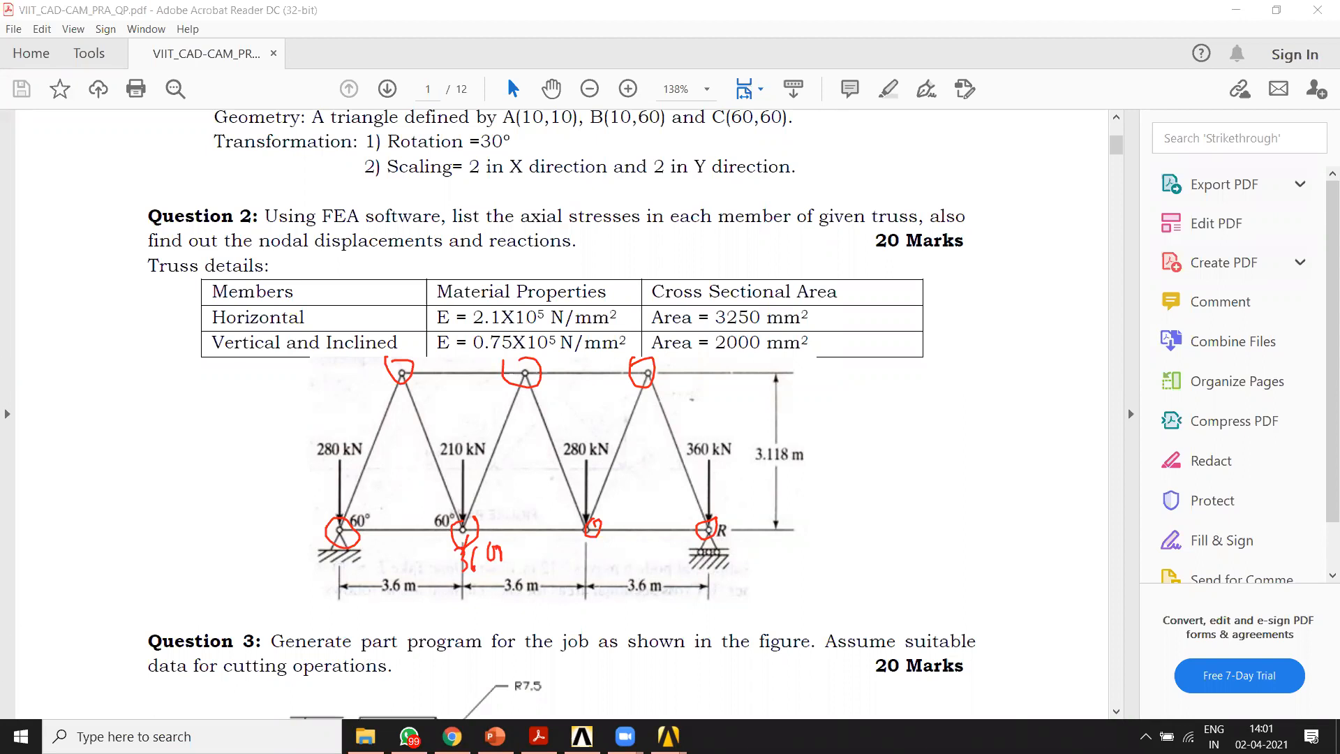
mouse_move(560, 548)
mouse_down()
mouse_move(585, 546)
mouse_move(577, 569)
mouse_move(590, 557)
mouse_up()
mouse_move(608, 549)
mouse_down()
mouse_move(620, 567)
mouse_move(630, 548)
mouse_up()
drag(631, 556, 640, 556)
mouse_move(768, 539)
mouse_down()
mouse_move(769, 560)
mouse_move(816, 554)
mouse_move(873, 513)
mouse_up()
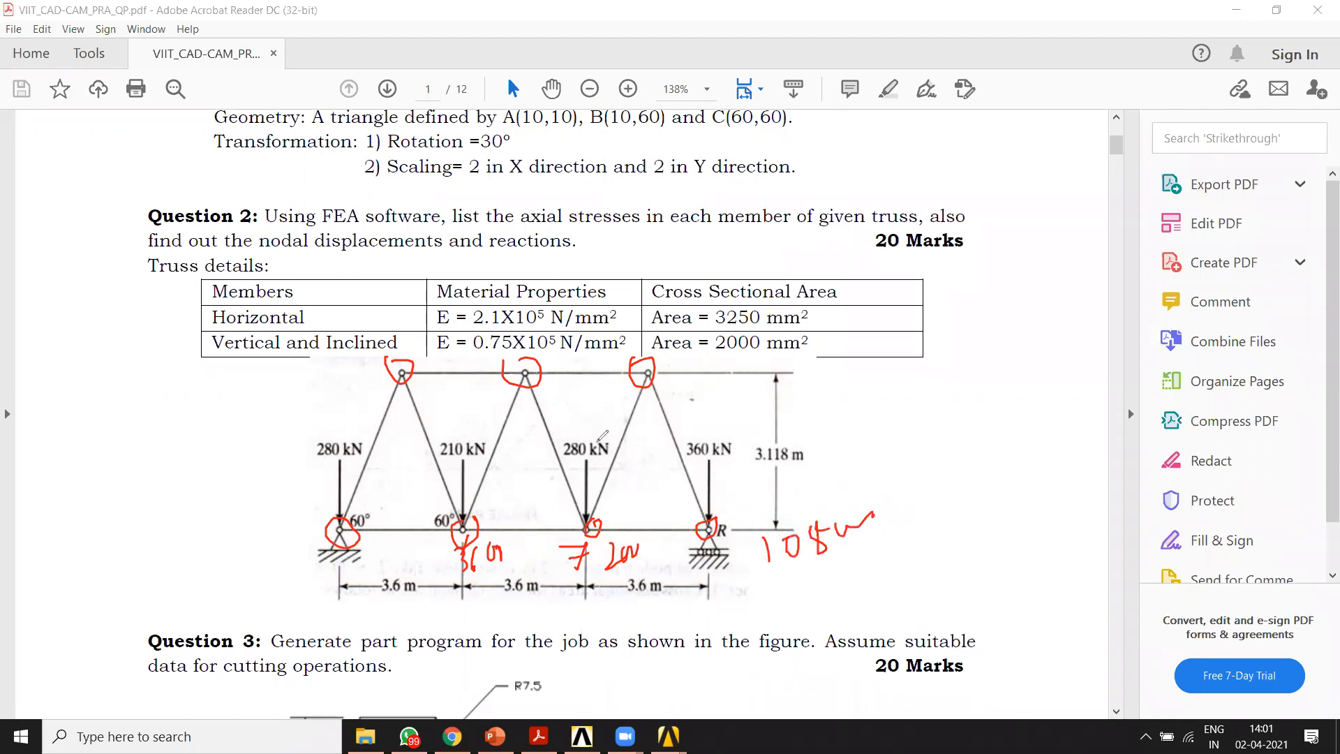
key(Escape)
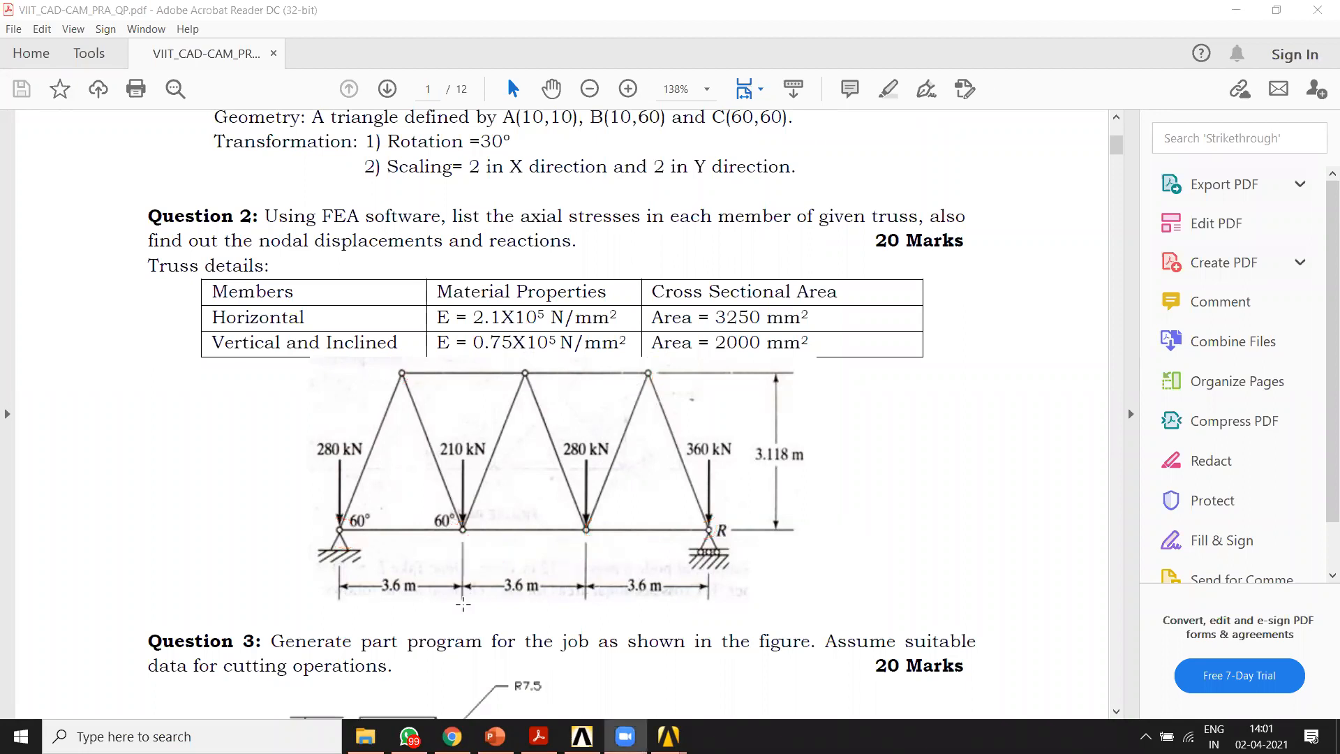
Step: Switch back to the ANSYS 2 D analysis window and create keypoint 1 at X 0, Y 0
mouse_move(669, 737)
click(743, 706)
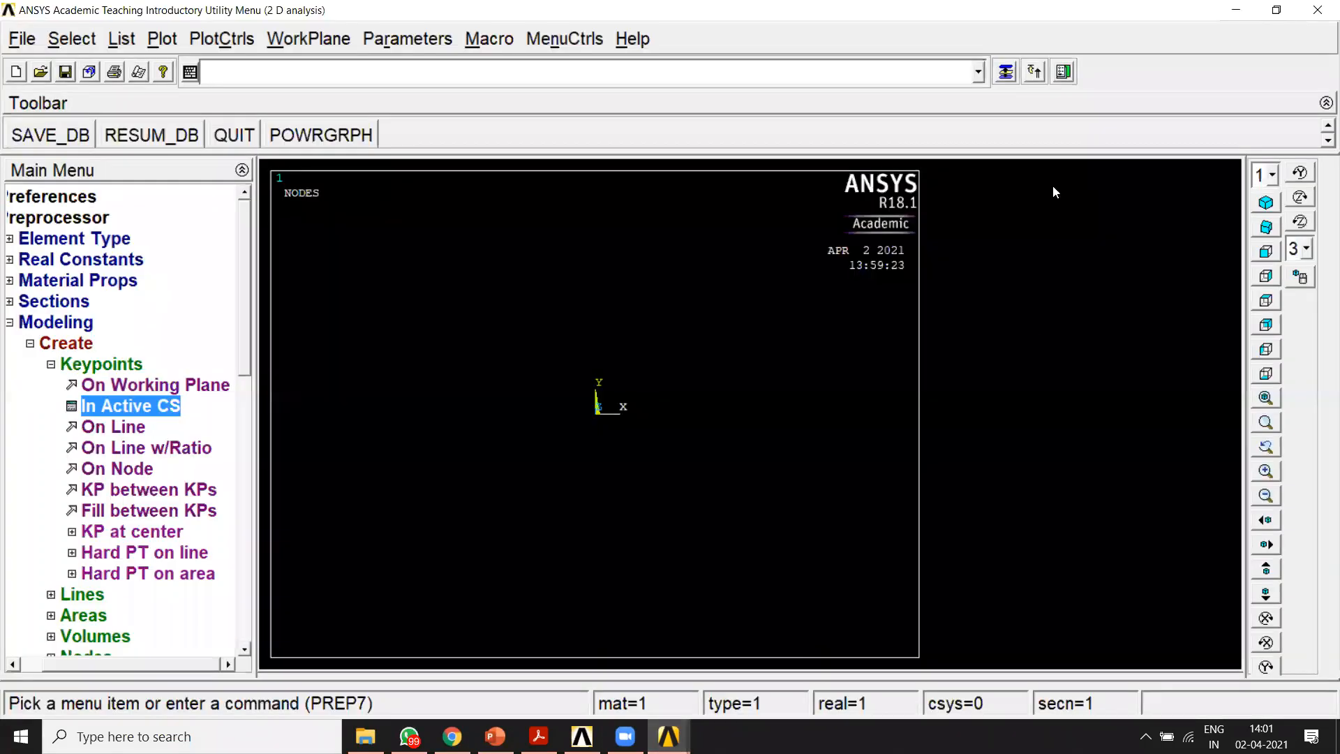
click(999, 79)
drag(520, 139, 511, 196)
click(641, 239)
text(1)
click(681, 263)
text(0)
click(519, 307)
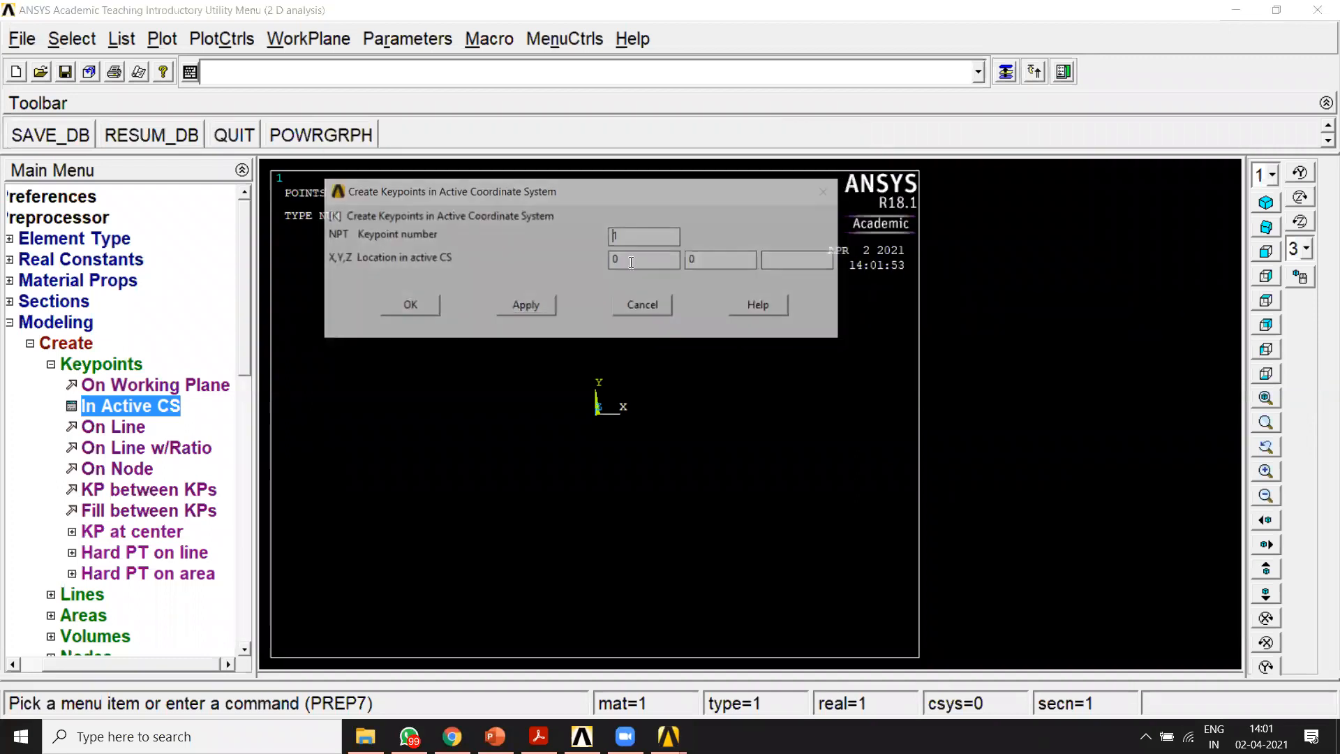
Step: Create keypoints 2, 3 and 4 at X 3600, 7200 and 10800, all with Y 0
text(2)
double_click(616, 260)
text(3600)
click(551, 306)
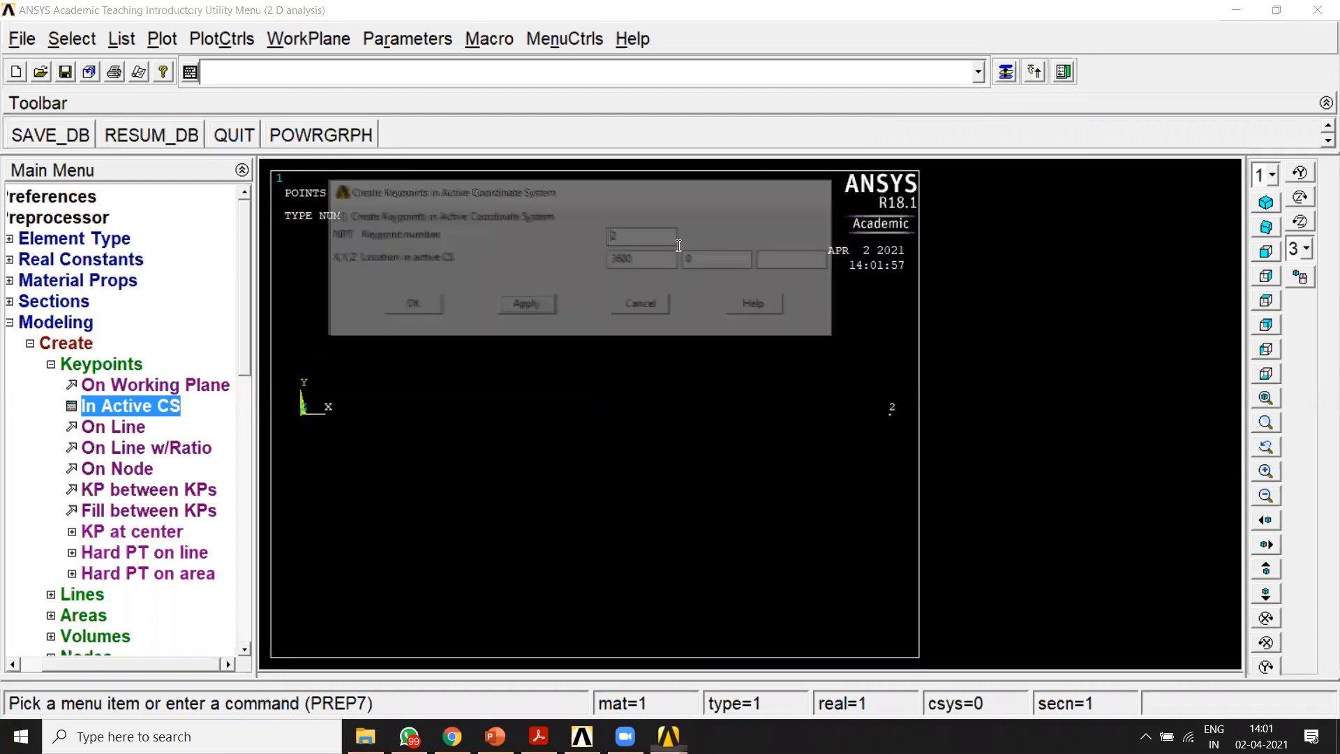
double_click(627, 260)
text(7200)
click(551, 307)
text(4)
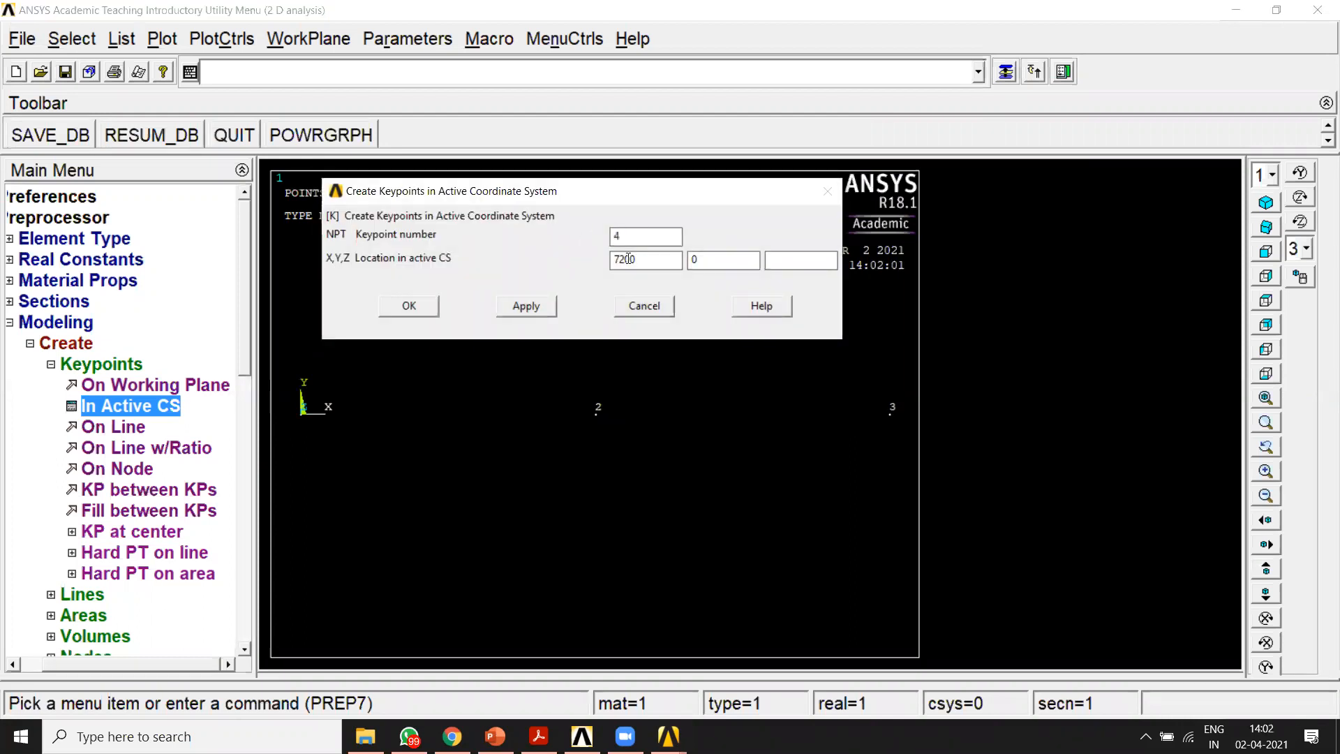
double_click(619, 259)
text(10800)
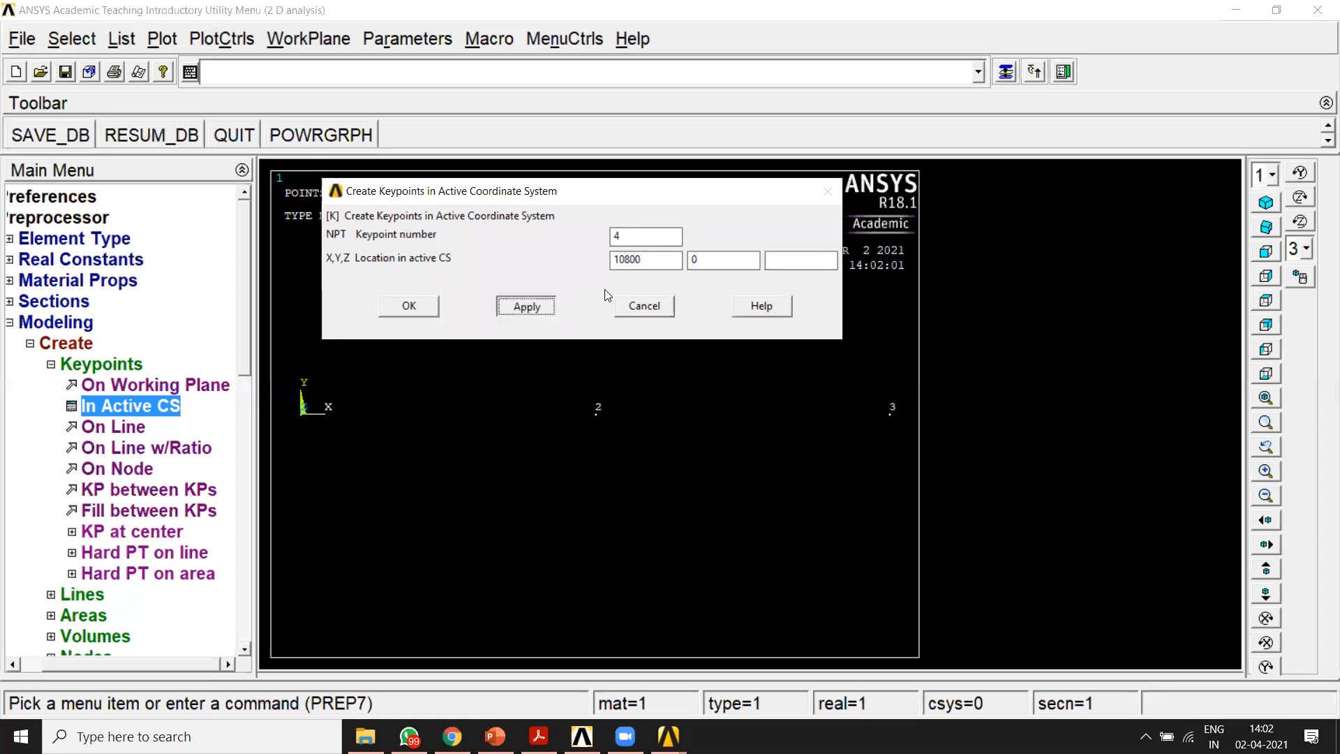
Step: Create keypoint 5 at X 1800, Y 3118
double_click(658, 257)
text(1800)
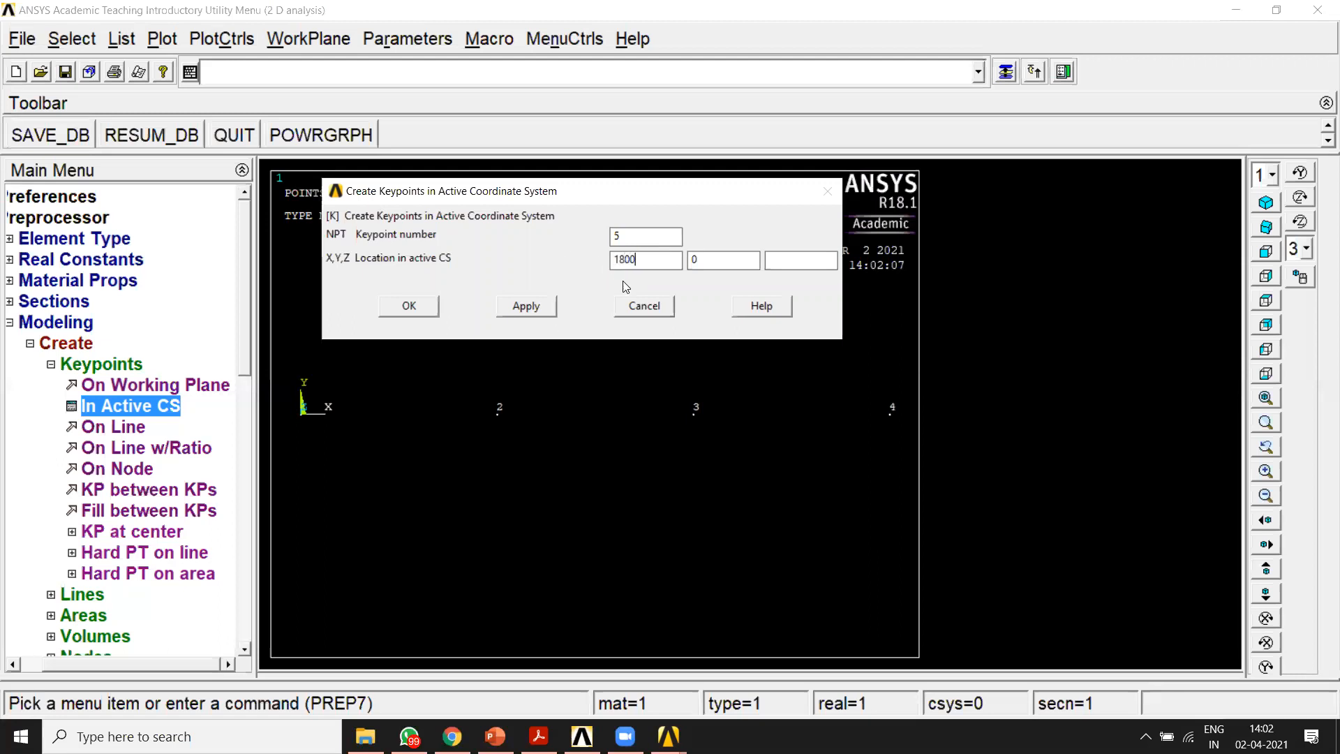
key(Tab)
text(3118)
click(527, 304)
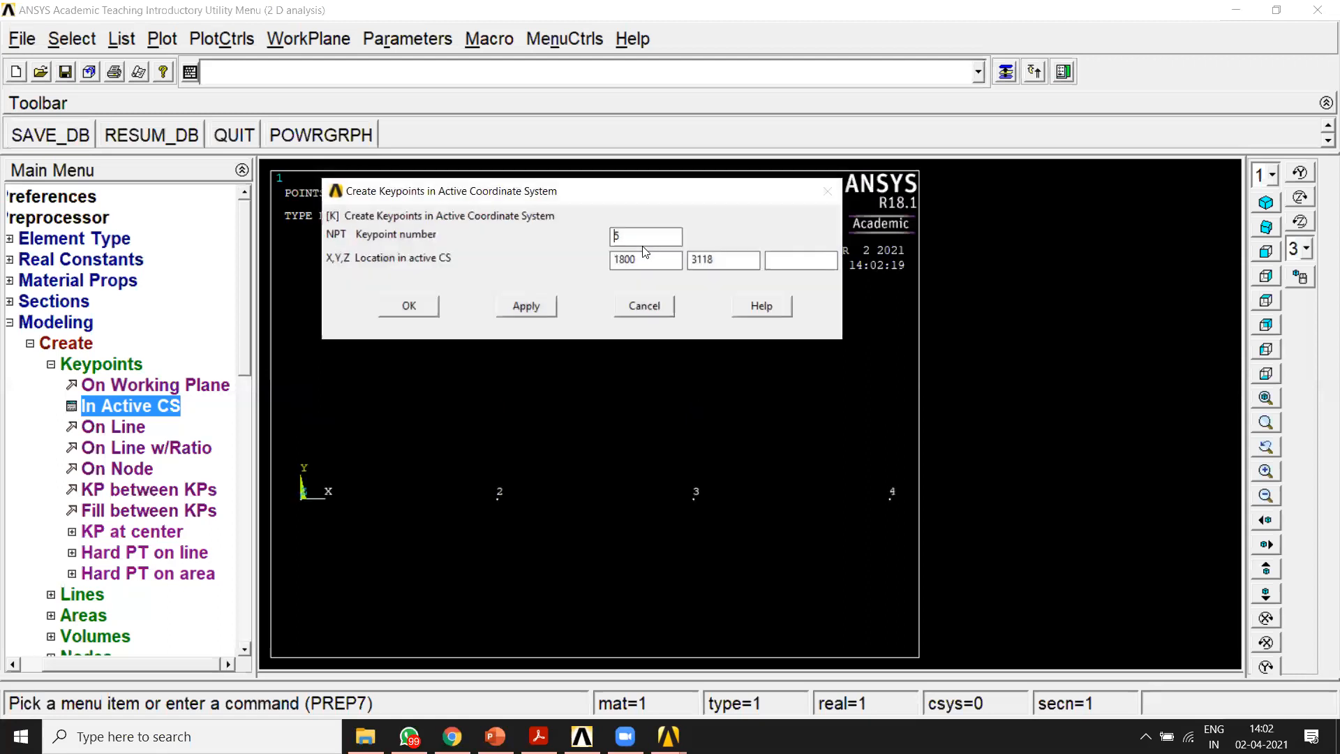
Step: Create keypoint 6 at X 5400 and keypoint 7 at X 9000, both with Y 3118, and finish keypoint creation
text(6)
drag(549, 196, 726, 147)
drag(801, 209, 787, 210)
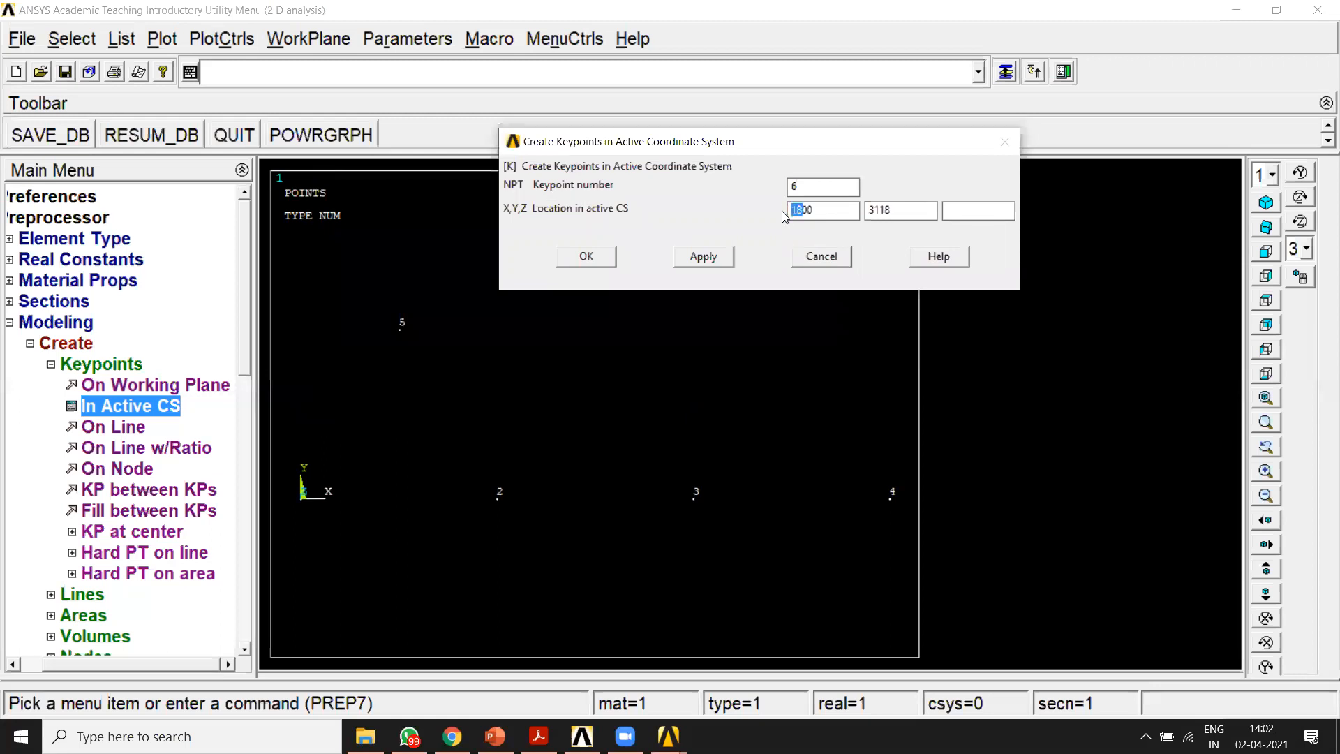
key(BackSpace)
text(54)
click(704, 256)
drag(803, 208, 787, 209)
text(90)
click(587, 257)
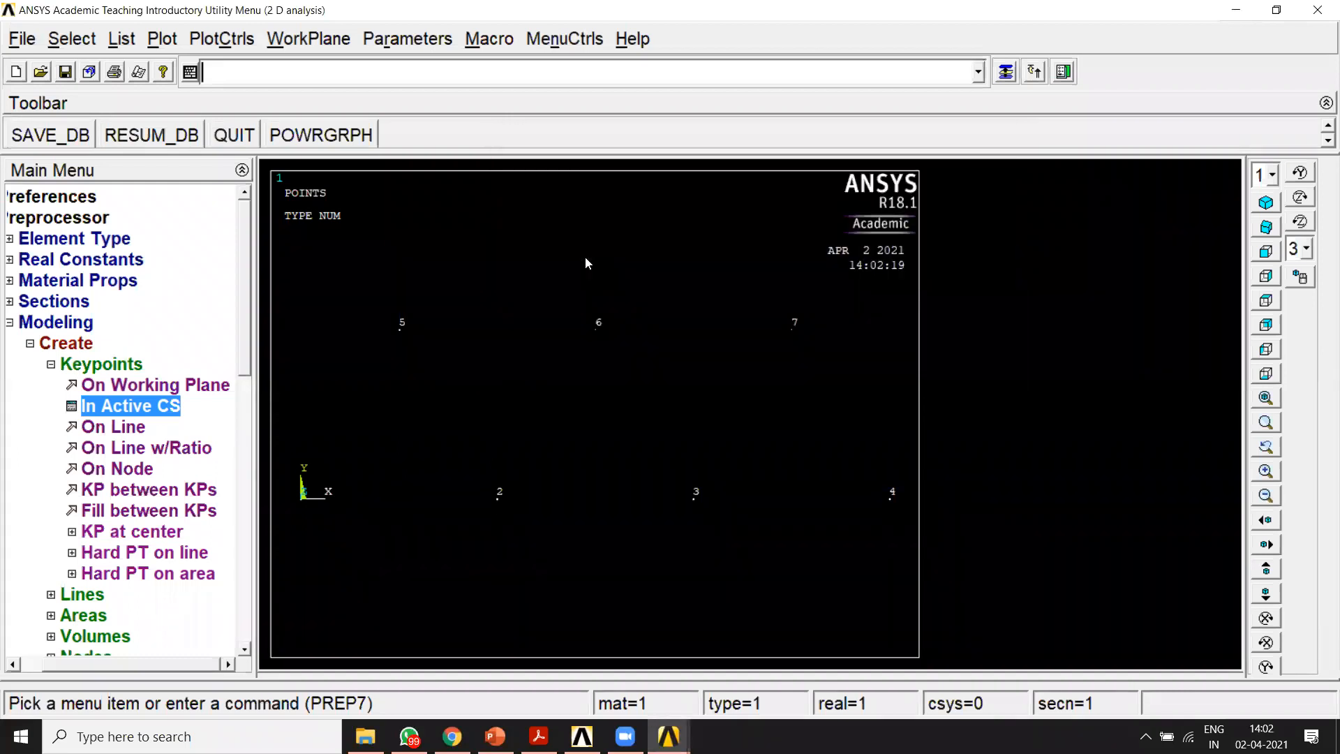
Step: Create straight lines for the truss's bottom chord, joining keypoints 1-2, 2-3 and 3-4
click(51, 365)
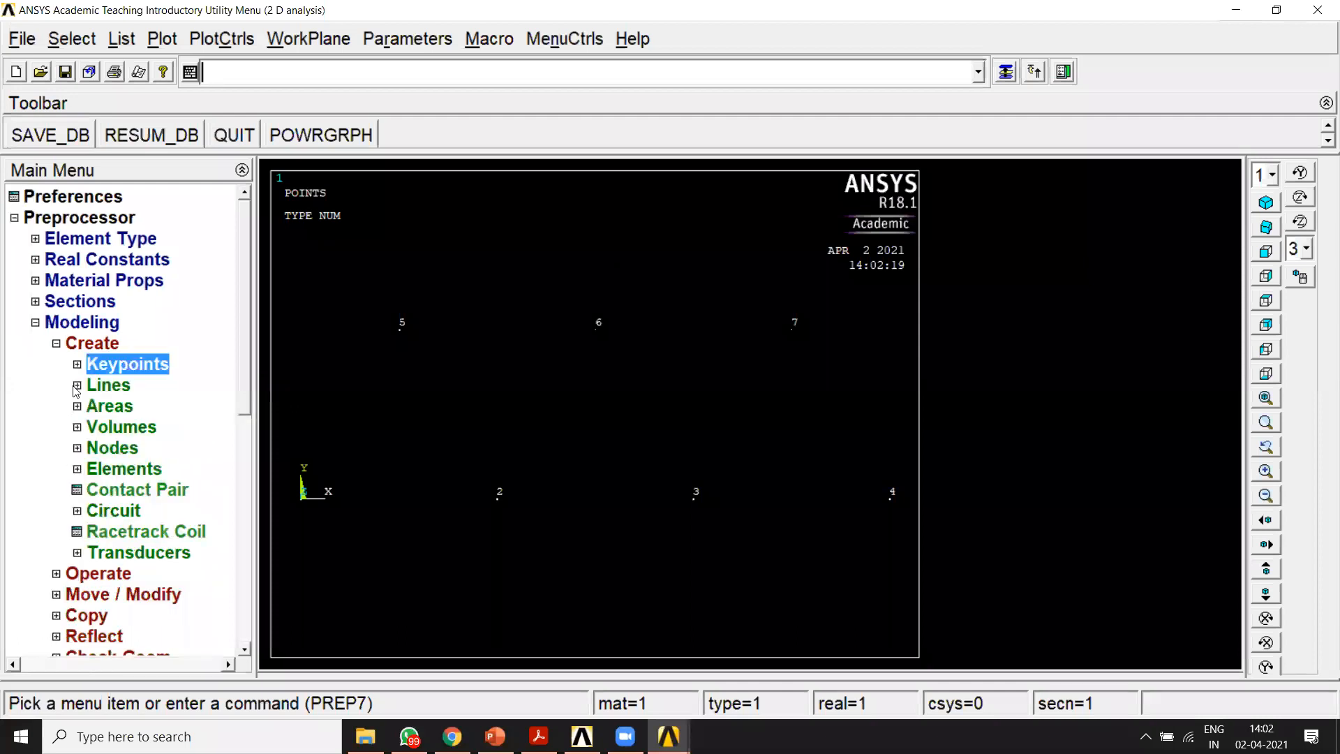
click(78, 386)
click(127, 407)
click(149, 427)
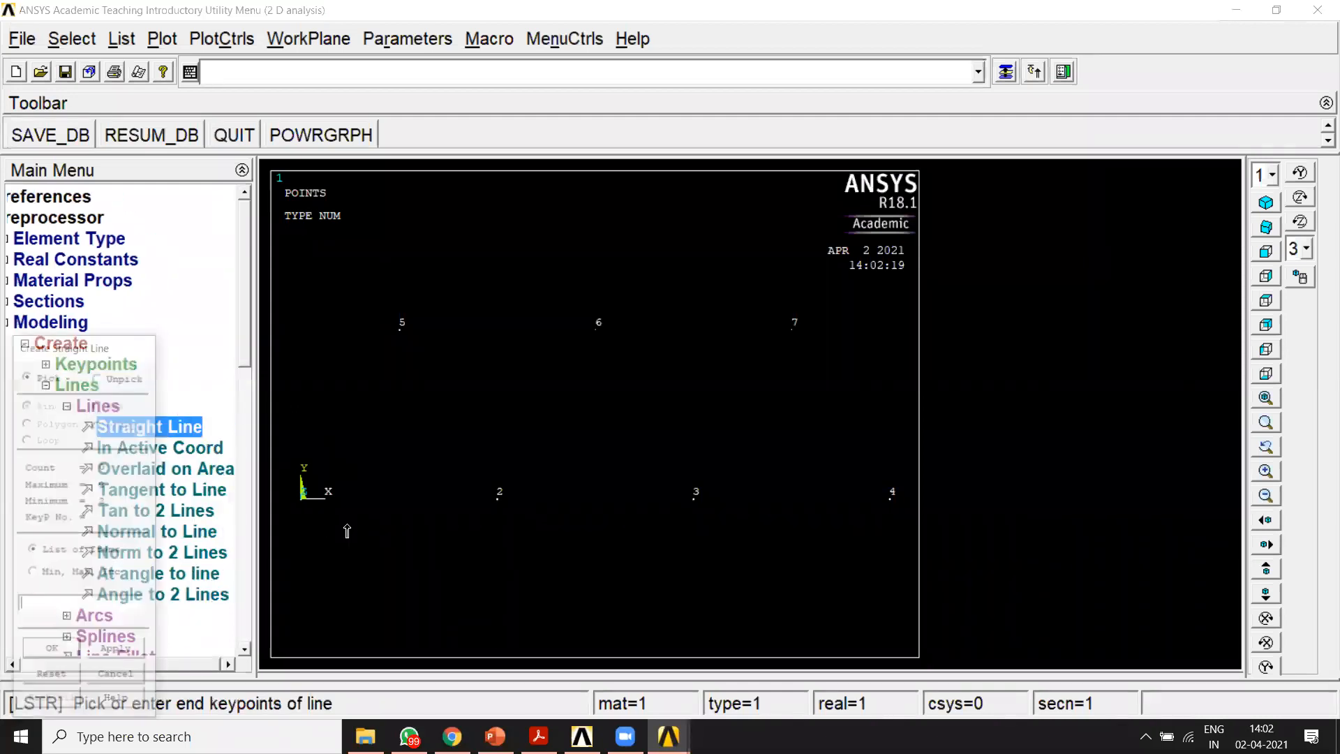
click(306, 523)
click(503, 536)
click(503, 536)
click(700, 538)
click(700, 538)
click(876, 532)
click(876, 532)
Step: Create the six inclined members as straight lines joining keypoints 4-7, 7-3, 3-6, 6-2, 2-5 and 5-1
click(805, 350)
click(805, 351)
click(710, 523)
click(709, 524)
click(578, 349)
click(577, 348)
click(516, 479)
click(443, 531)
click(368, 358)
click(366, 359)
click(312, 504)
Step: Create the top chord lines joining keypoints 5-6 and 6-7, and finish the straight line command
click(391, 349)
click(599, 359)
click(806, 346)
click(54, 654)
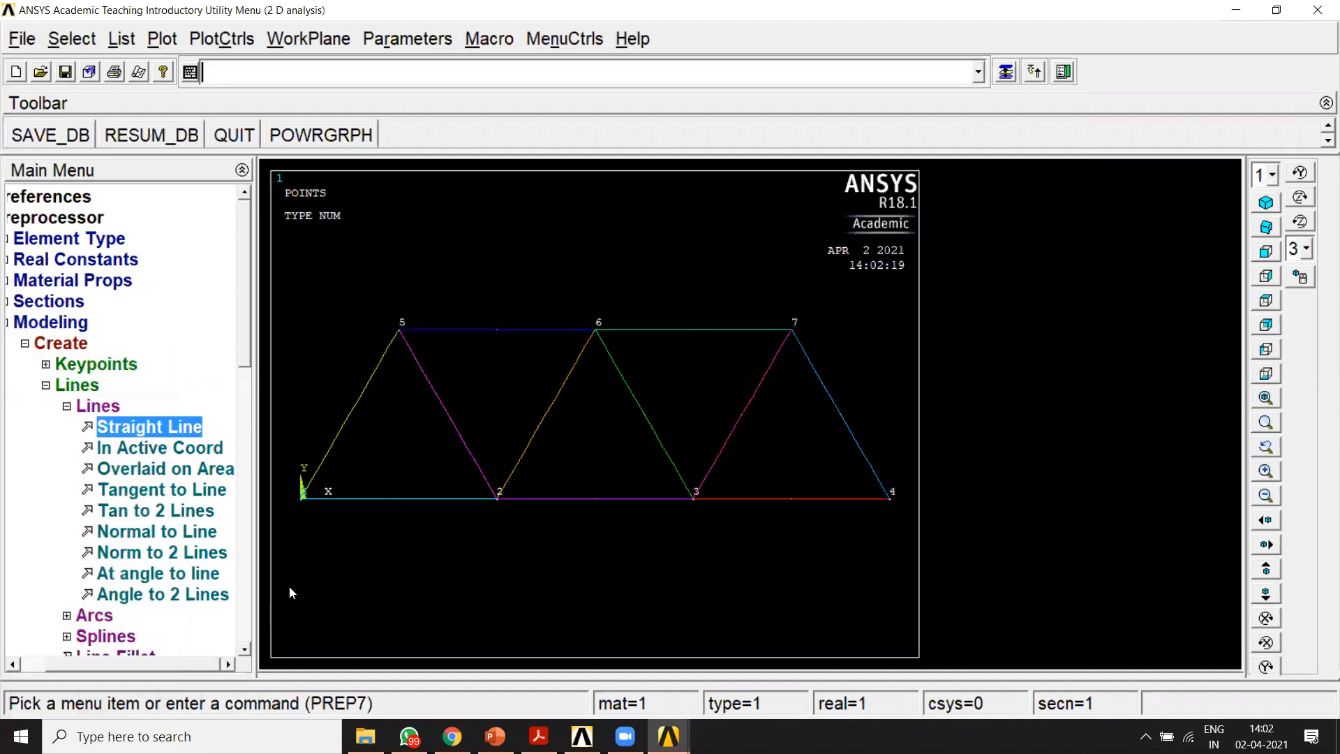
Step: Assign material 1, element type LINK180 and section 1 to the five horizontal lines of the bottom and top chords
click(33, 344)
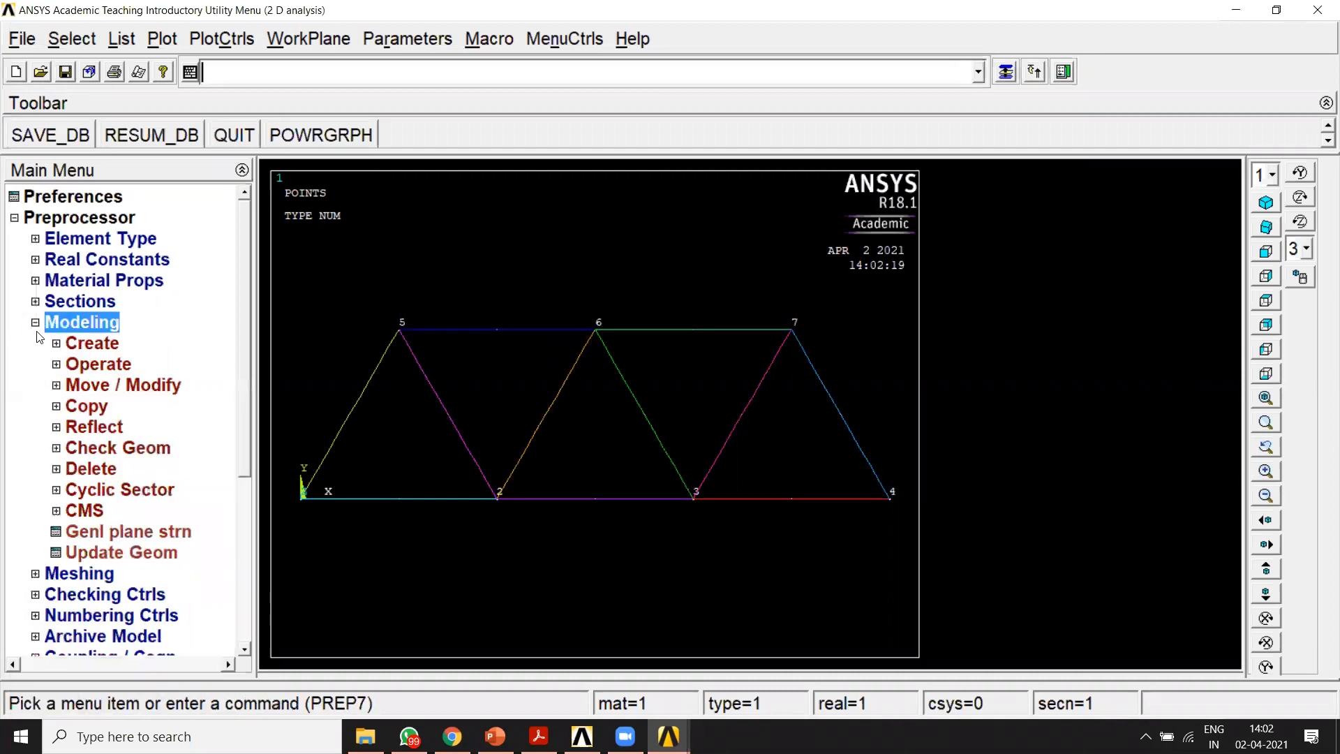
click(35, 322)
click(34, 343)
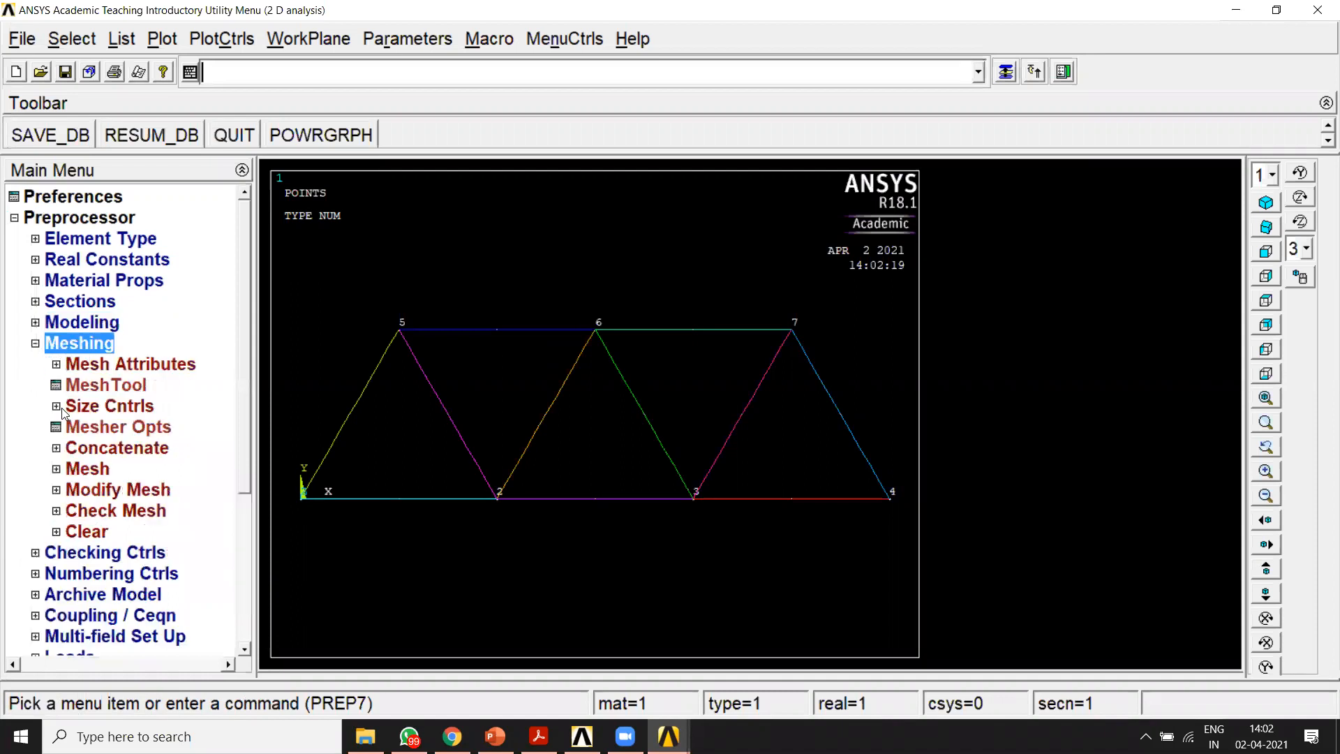
click(67, 370)
click(106, 470)
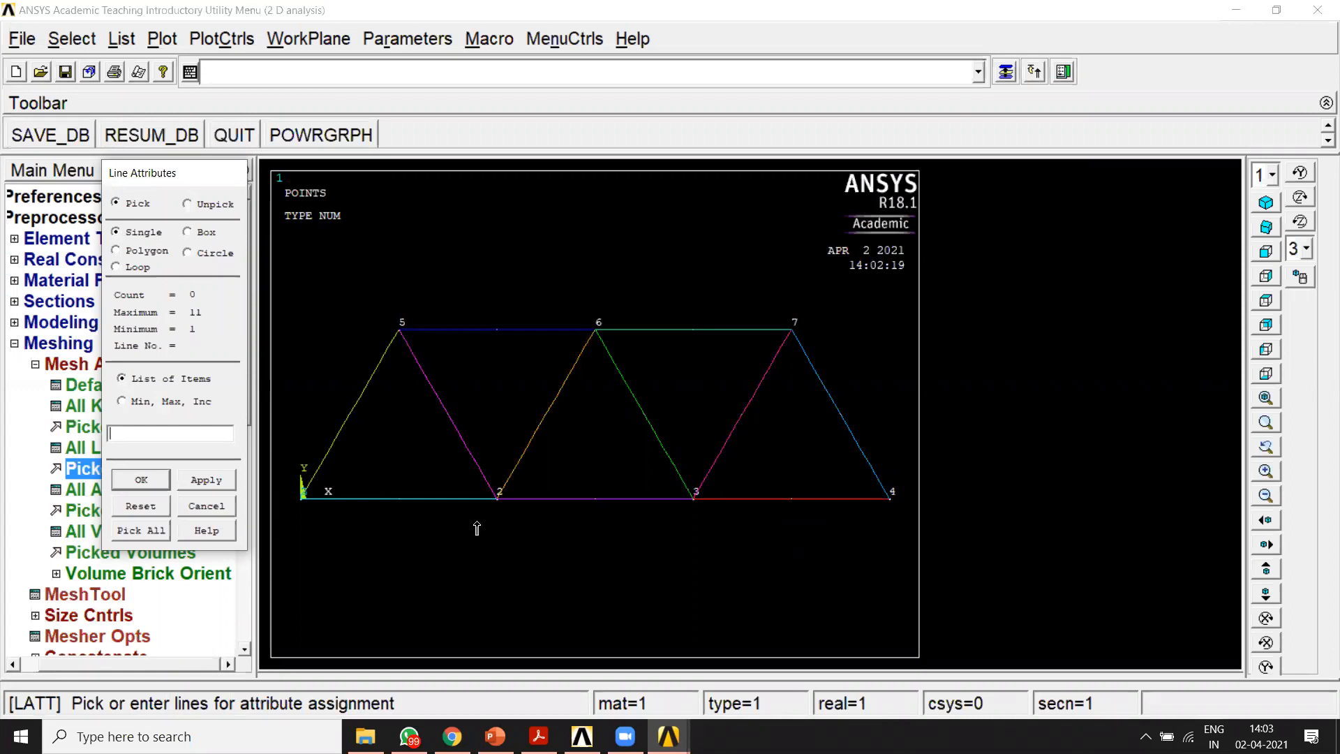
click(394, 537)
click(594, 529)
click(802, 535)
click(663, 346)
click(520, 351)
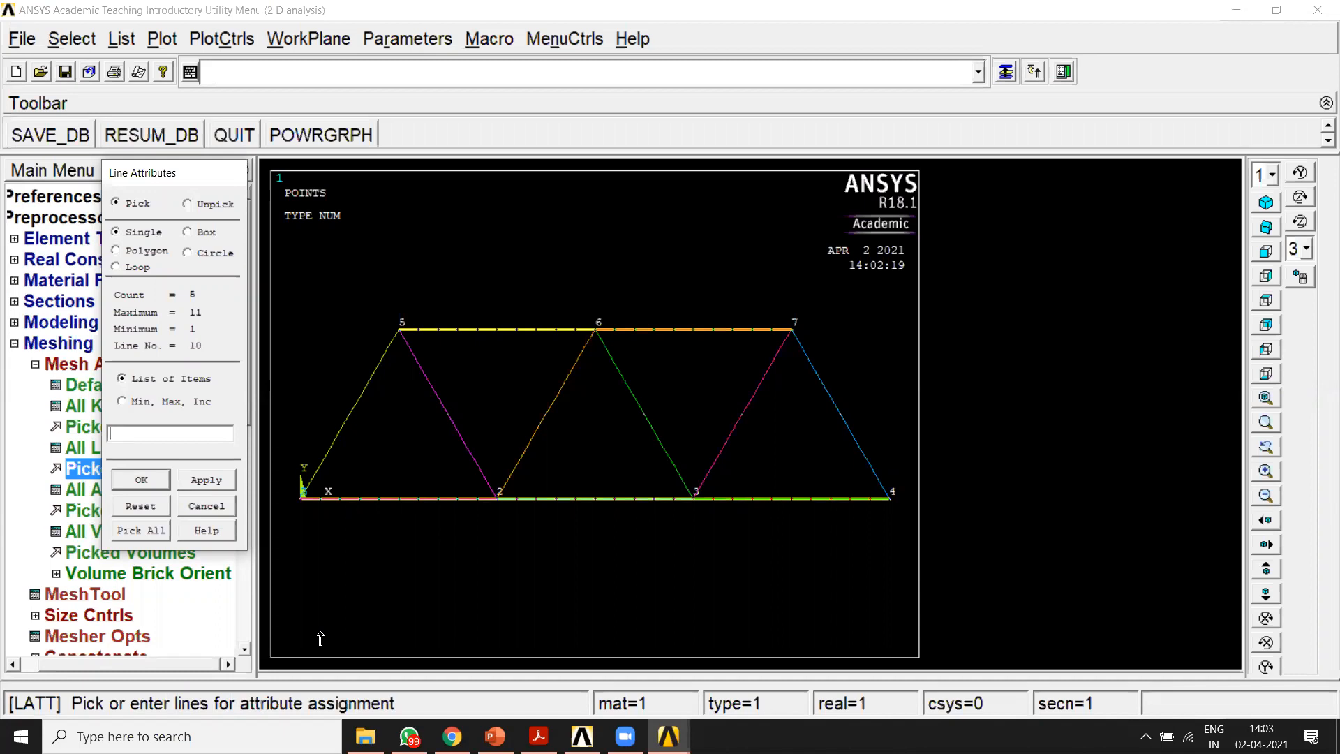
click(142, 480)
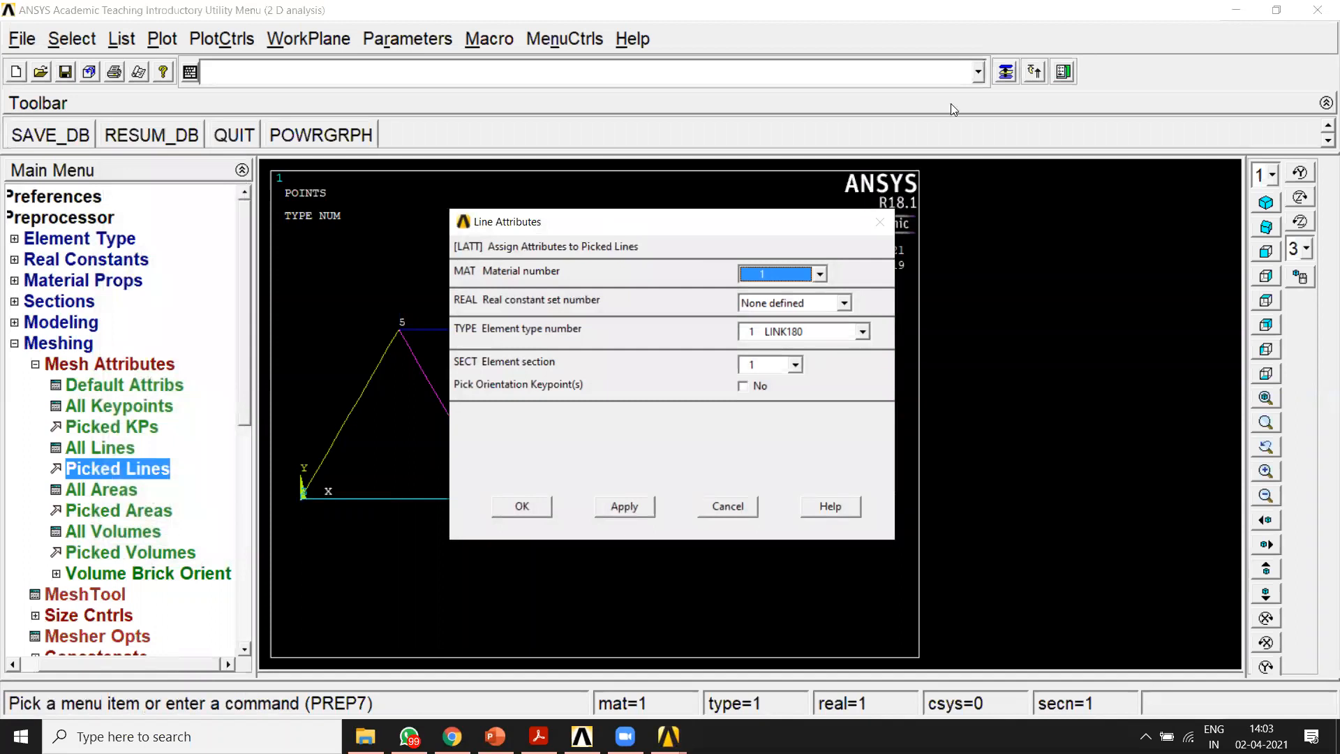
drag(951, 103, 952, 105)
click(1152, 146)
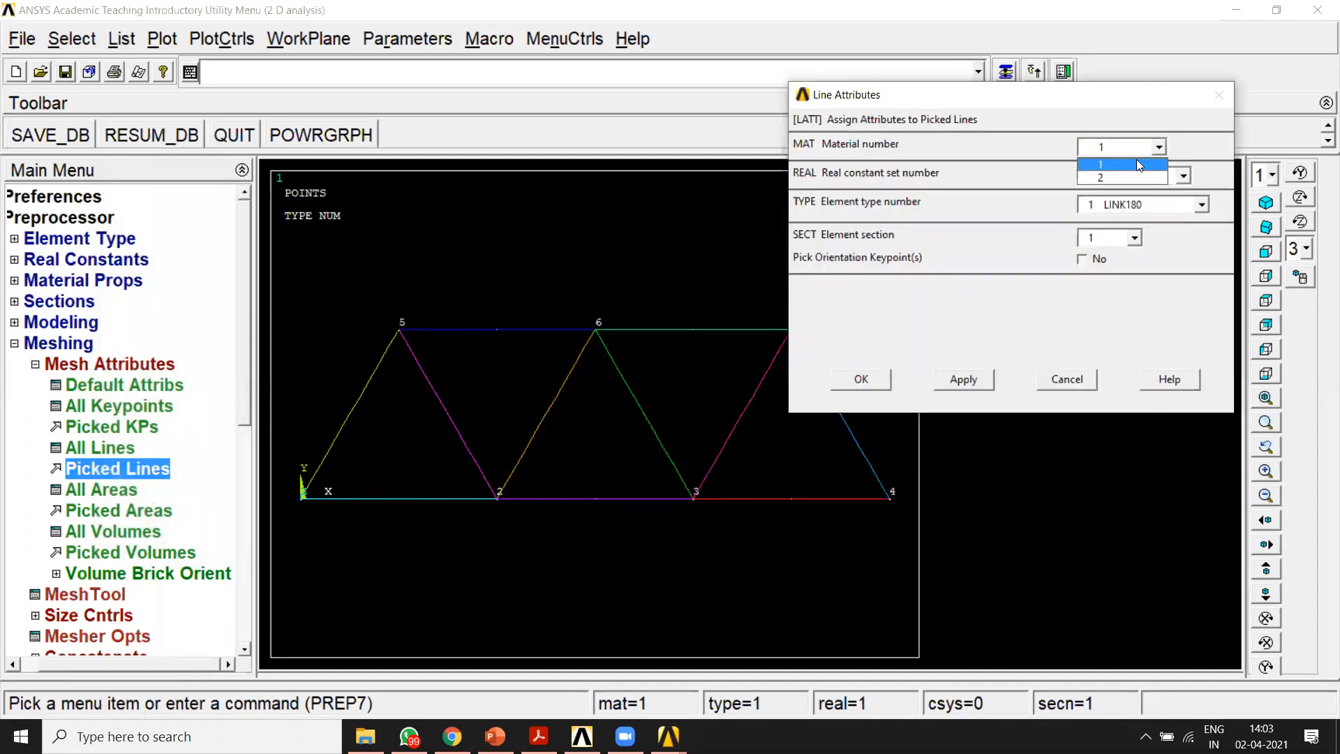
click(1136, 164)
click(1104, 239)
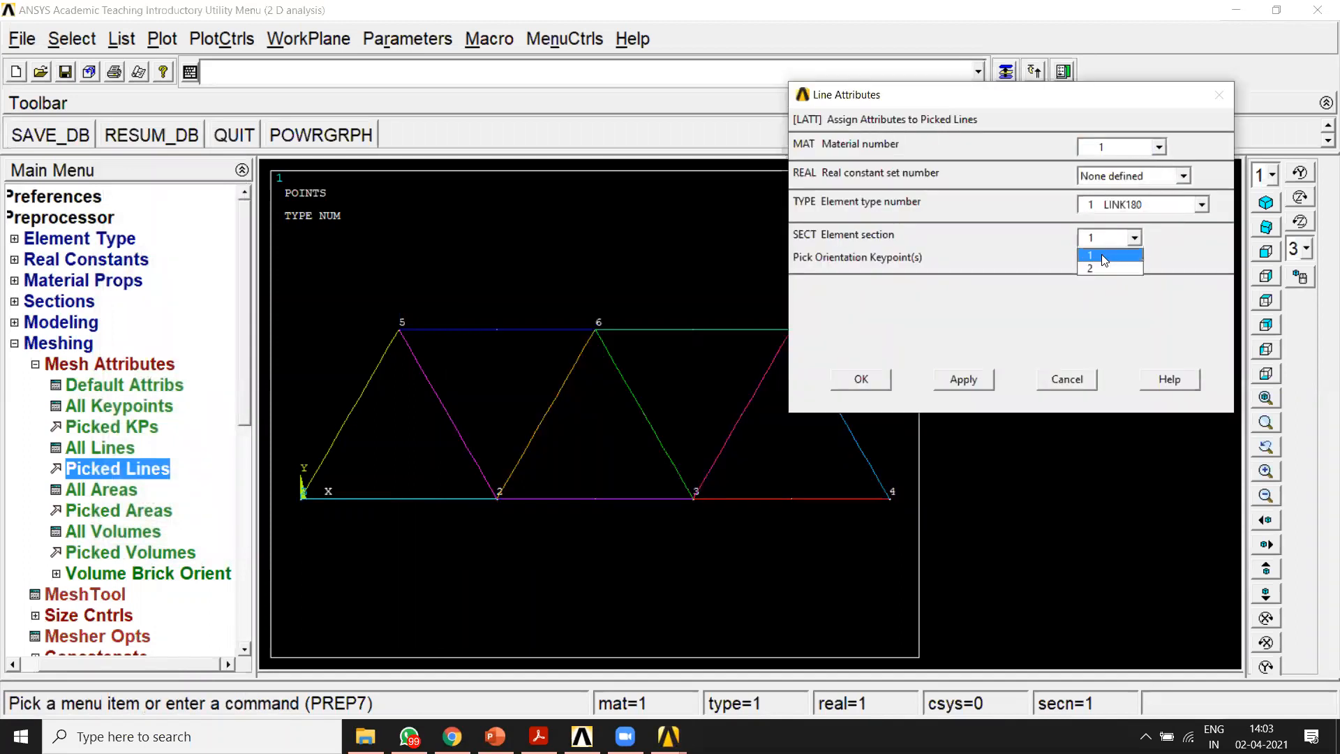
click(1101, 256)
click(964, 380)
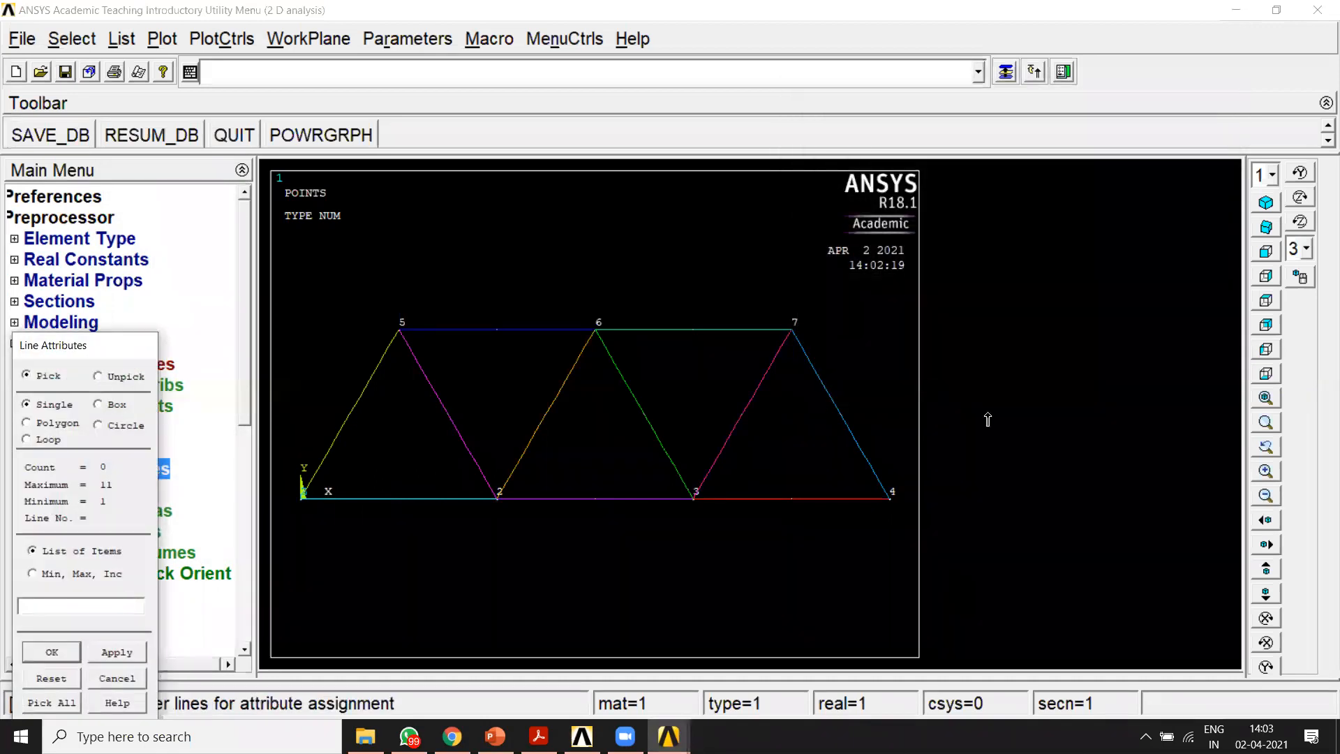
Step: Assign material 2, element type LINK180 and section 2 to the six inclined lines, and finish the attribute assignment
click(353, 415)
click(451, 423)
click(552, 443)
click(658, 440)
click(750, 446)
click(826, 432)
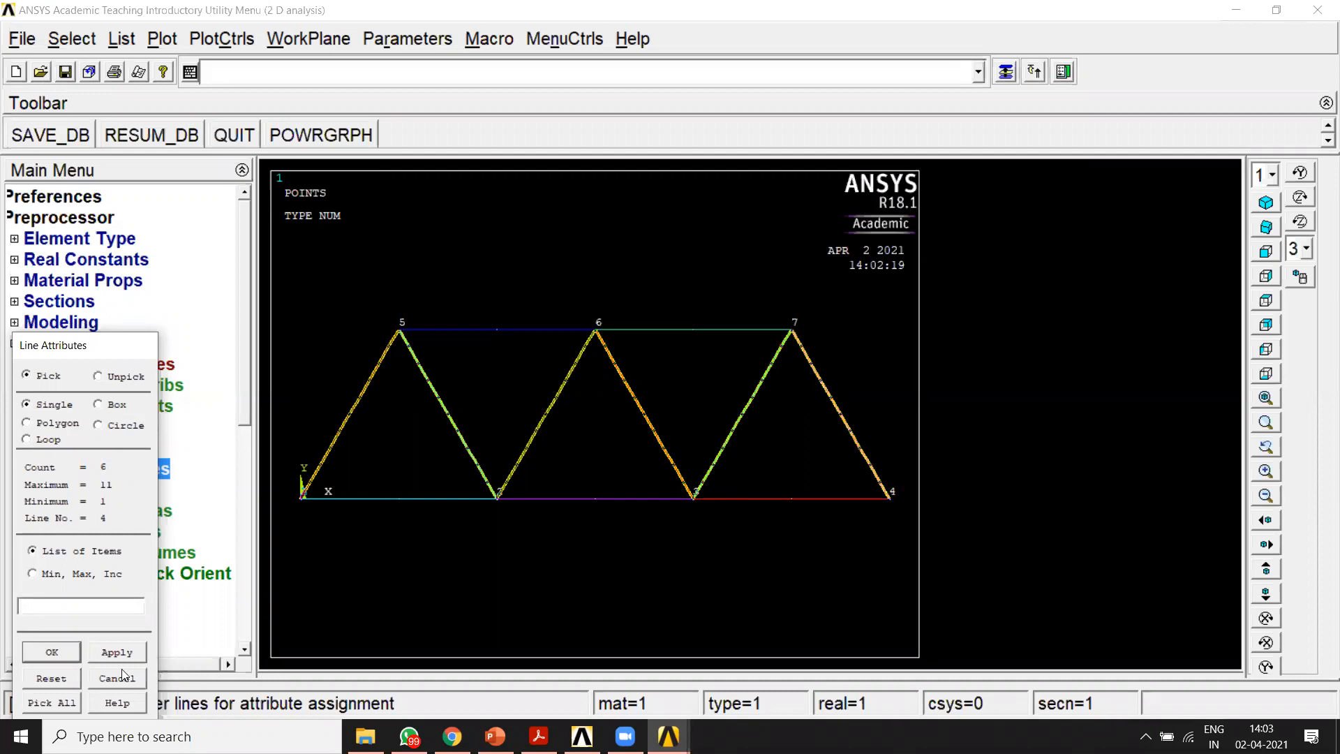
click(52, 652)
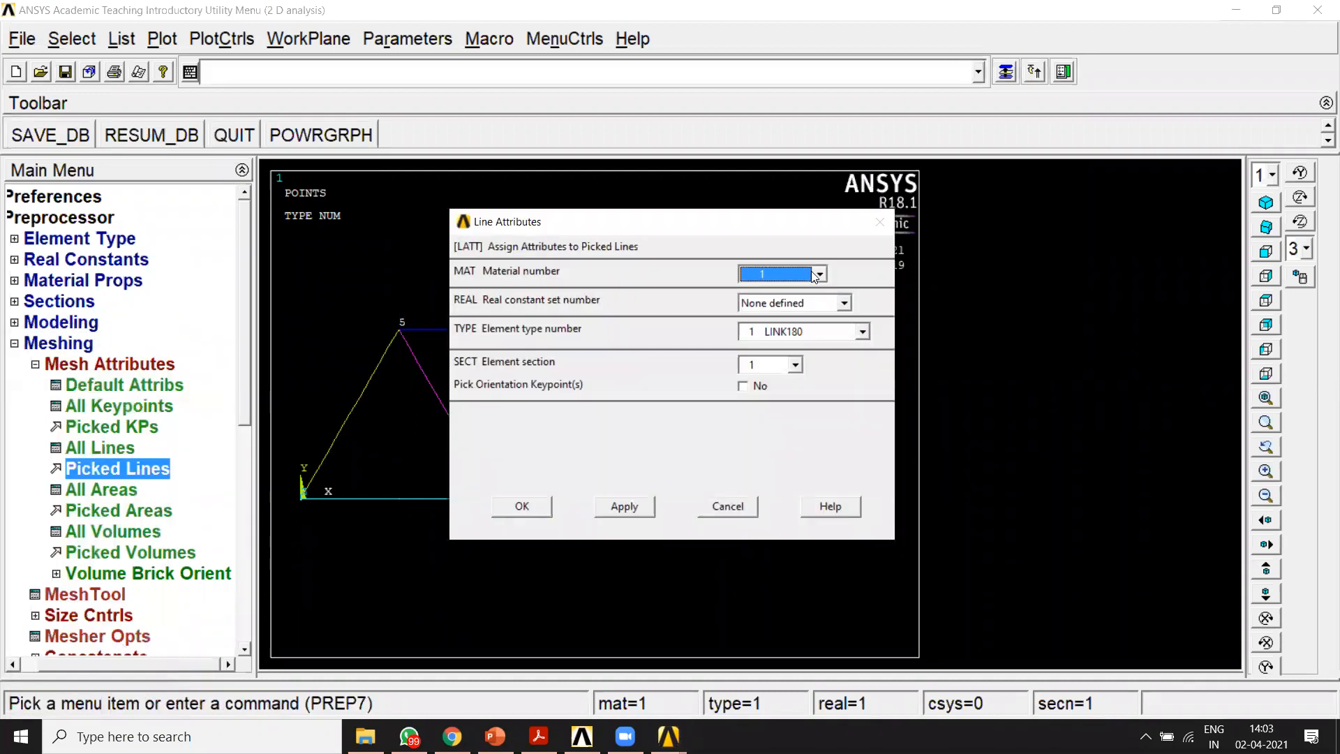
click(812, 272)
click(801, 303)
click(795, 365)
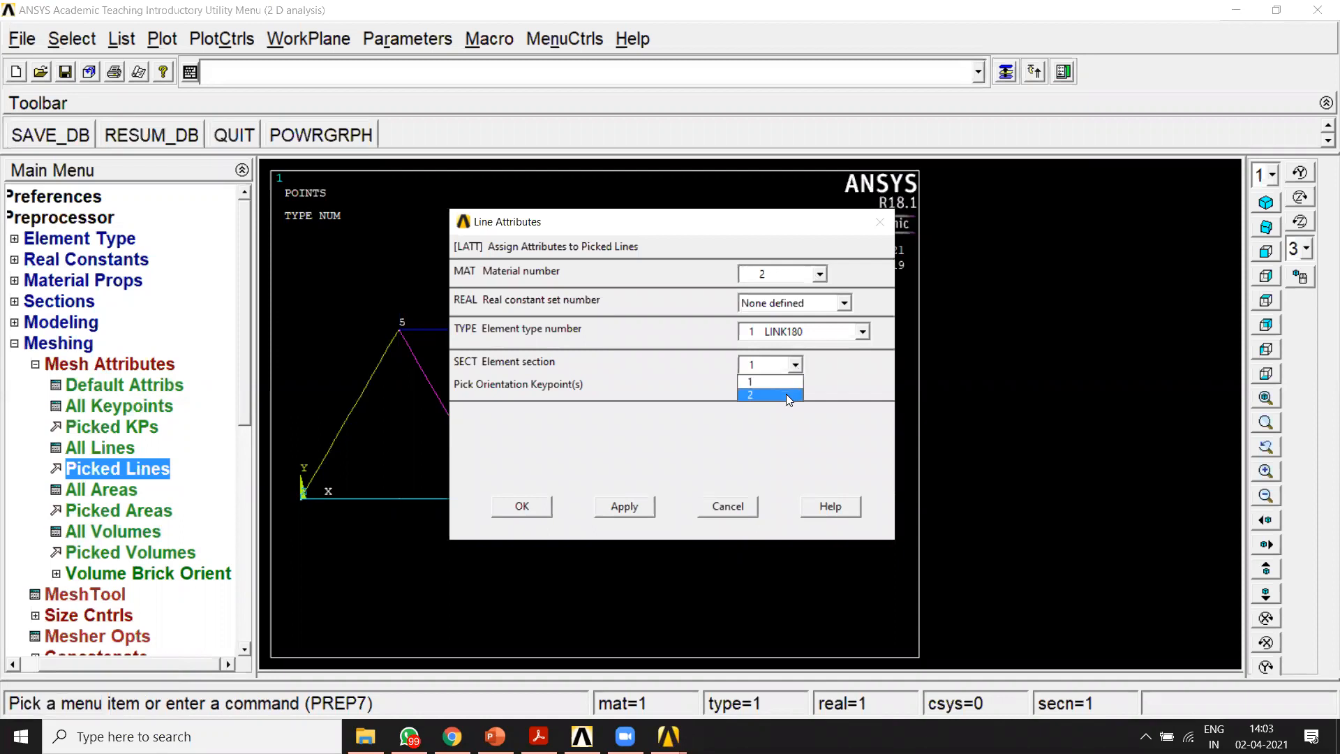
click(788, 396)
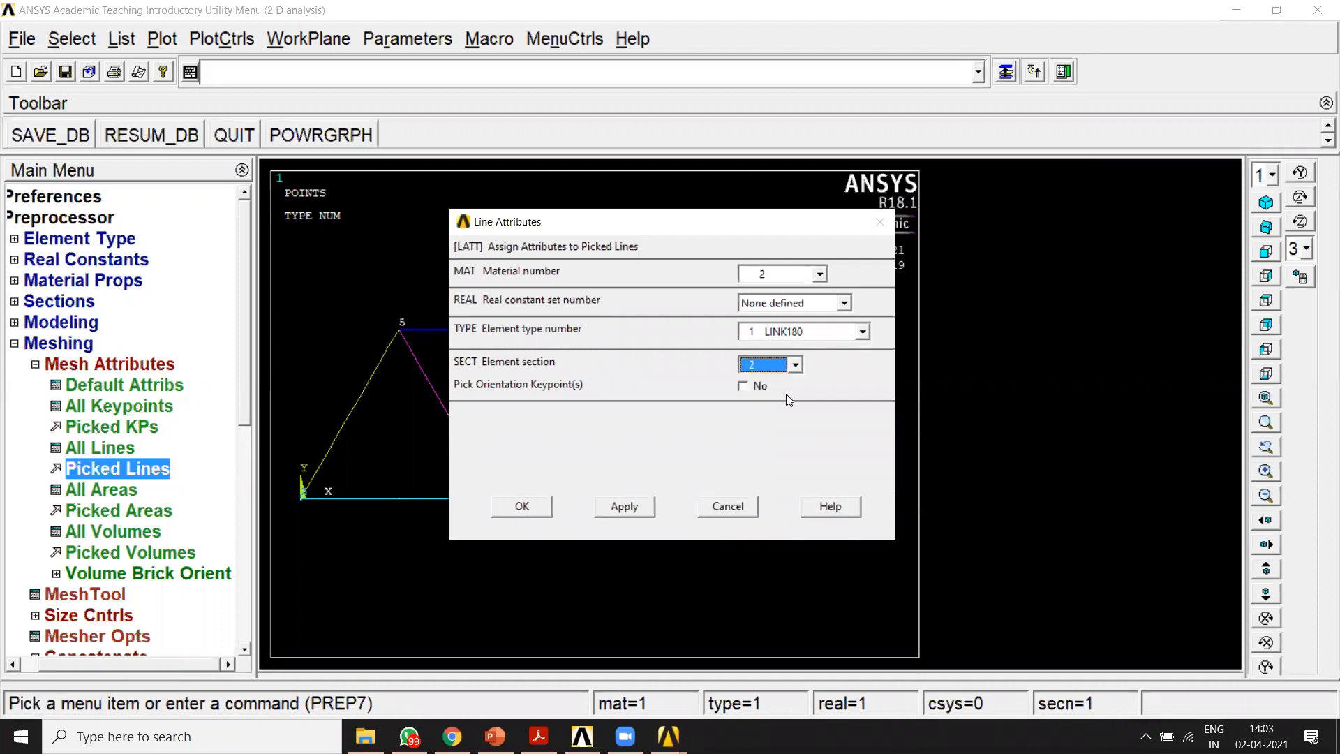
click(518, 509)
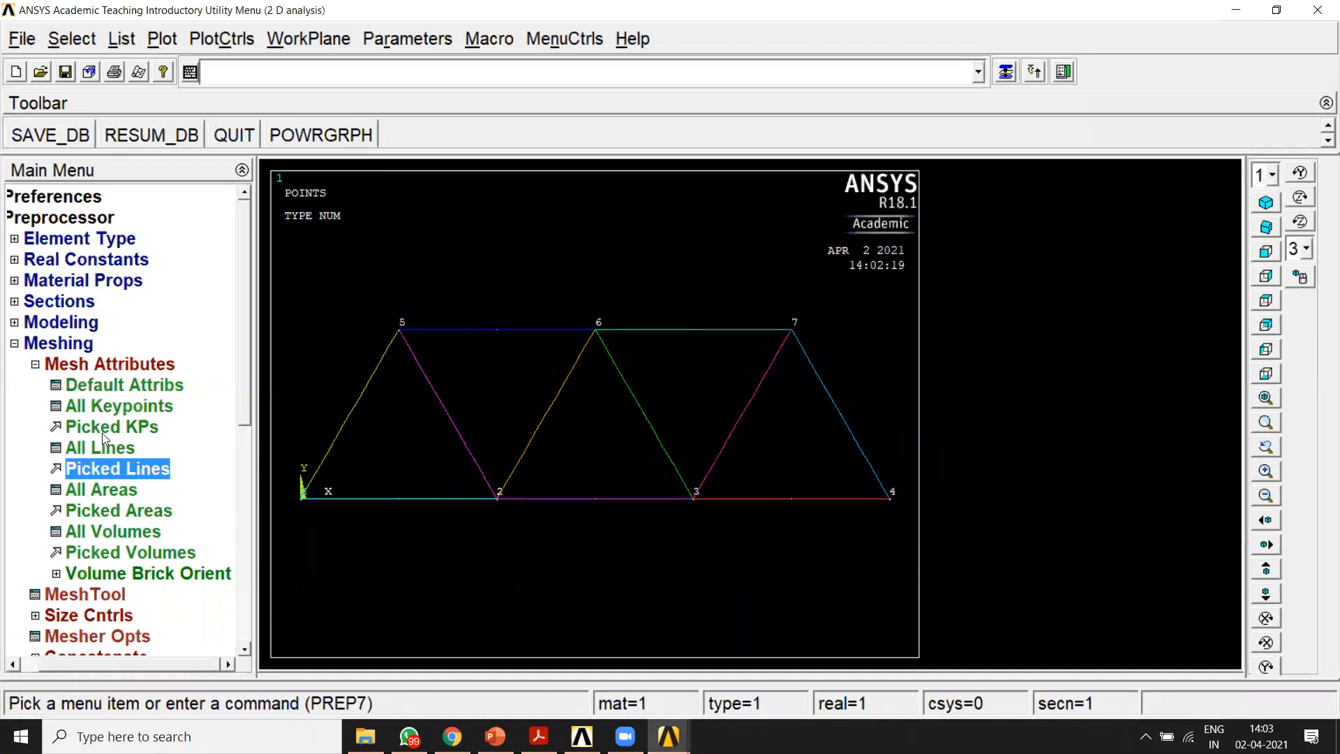
Step: Set the number of element divisions to 1 on all lines
click(35, 365)
click(77, 409)
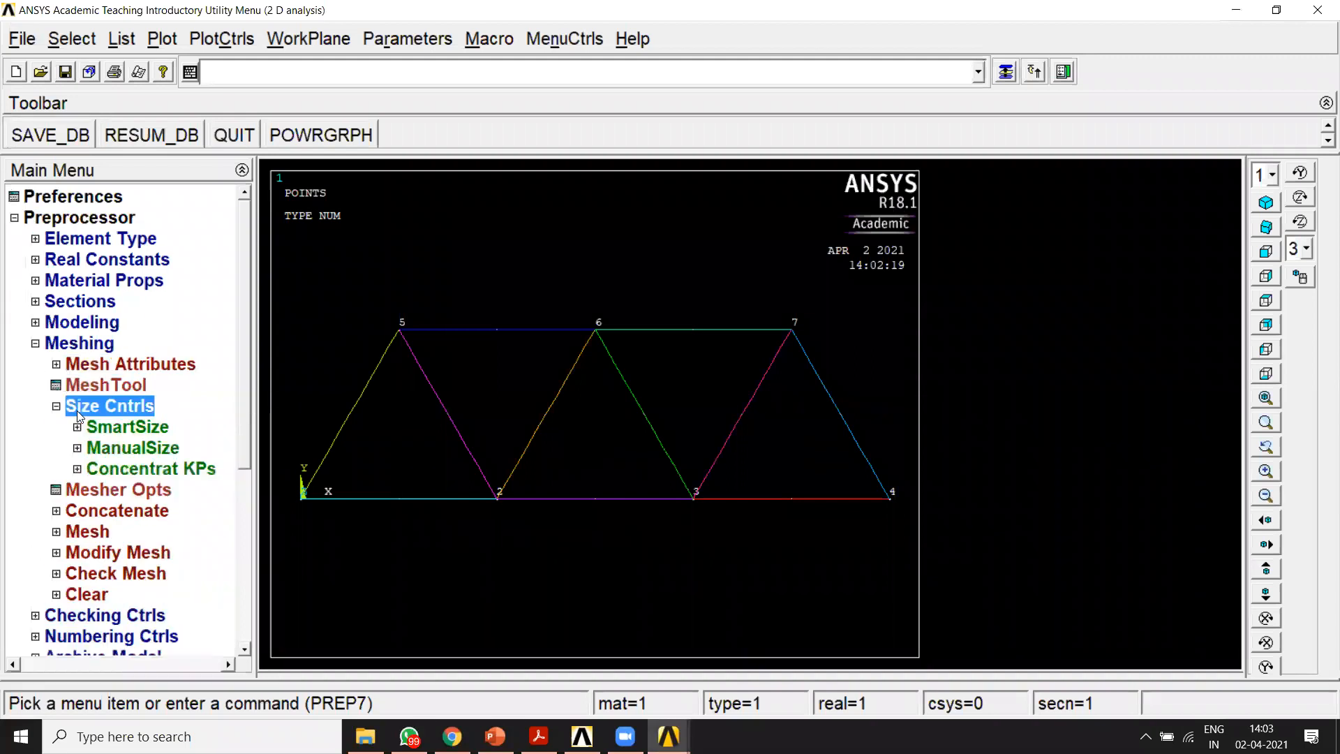
click(106, 452)
click(128, 512)
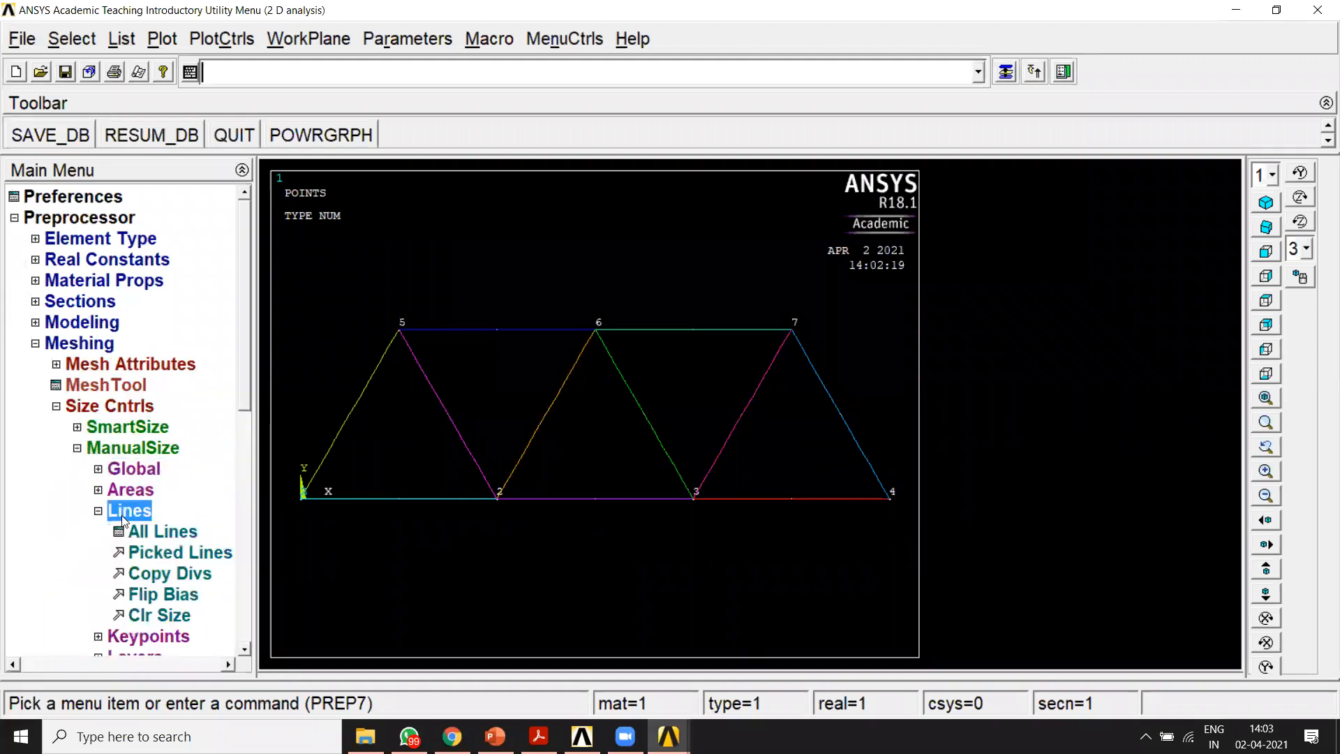
click(151, 534)
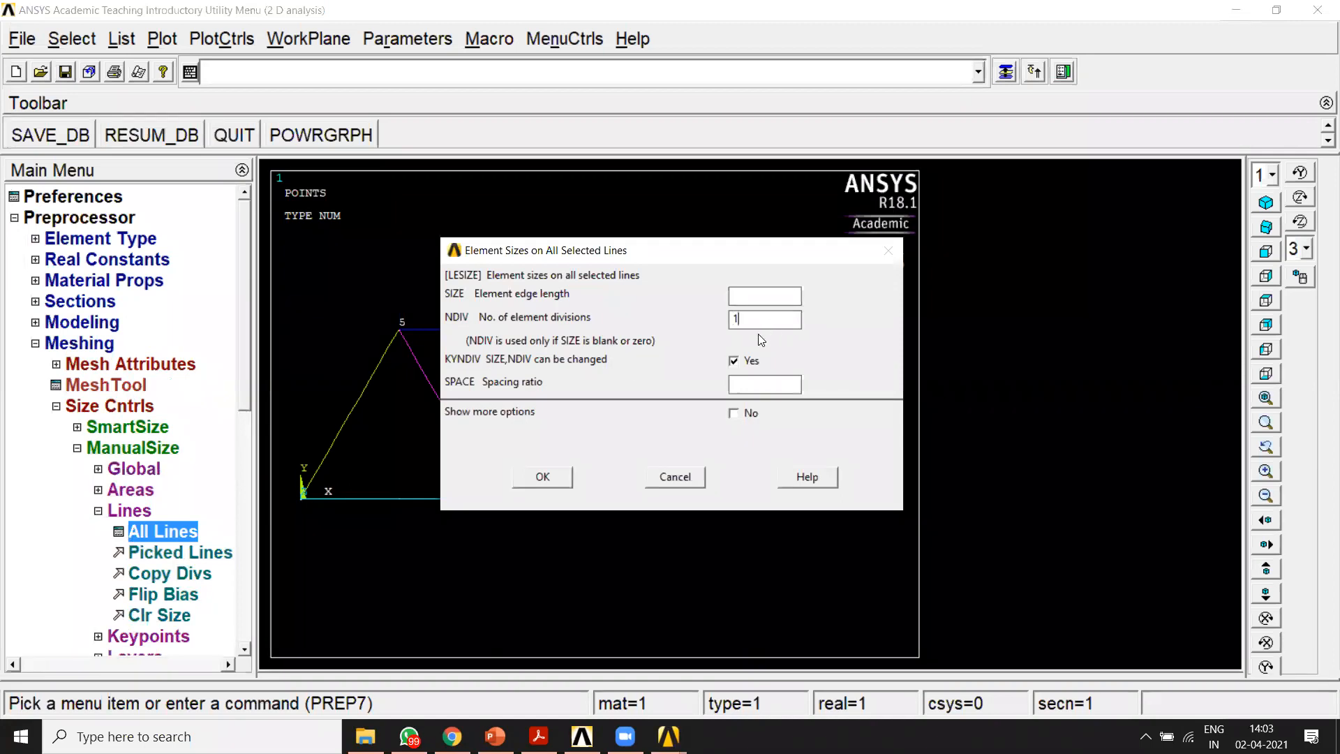
click(539, 477)
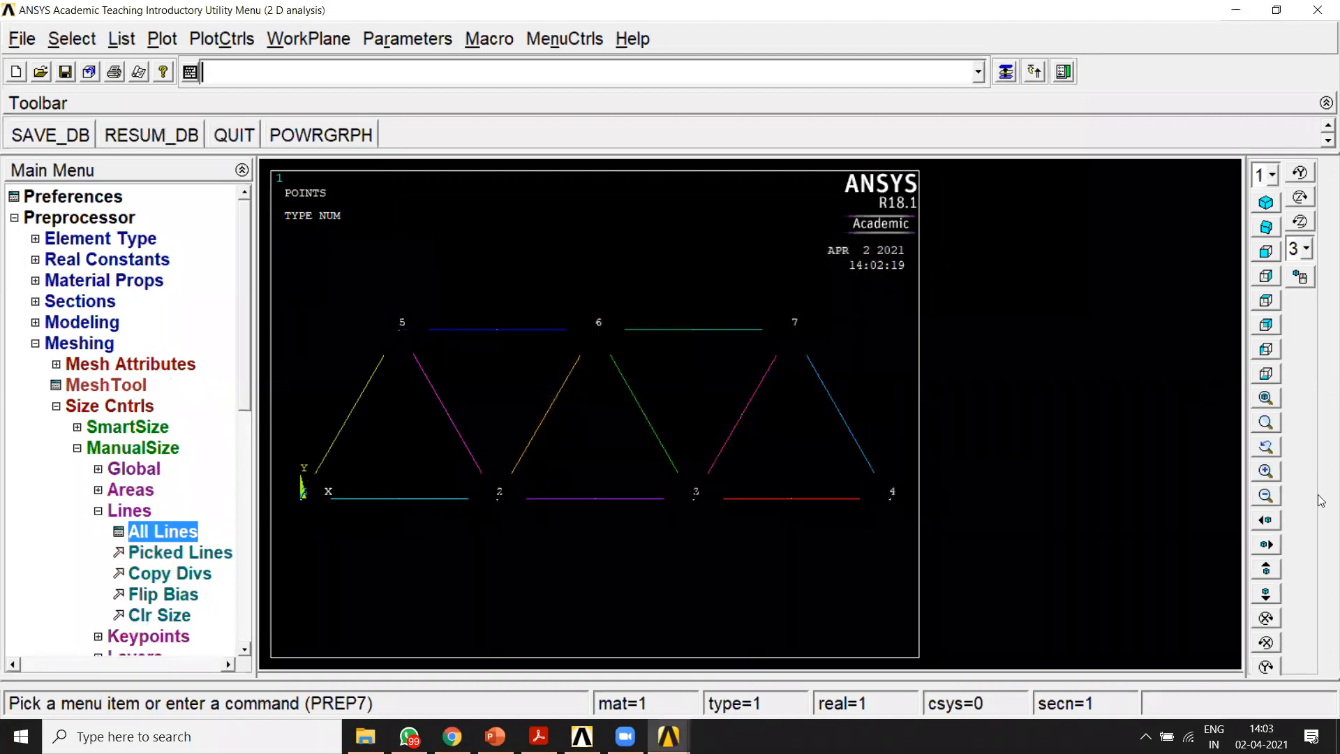
Step: Mesh all the truss lines
click(56, 407)
click(57, 469)
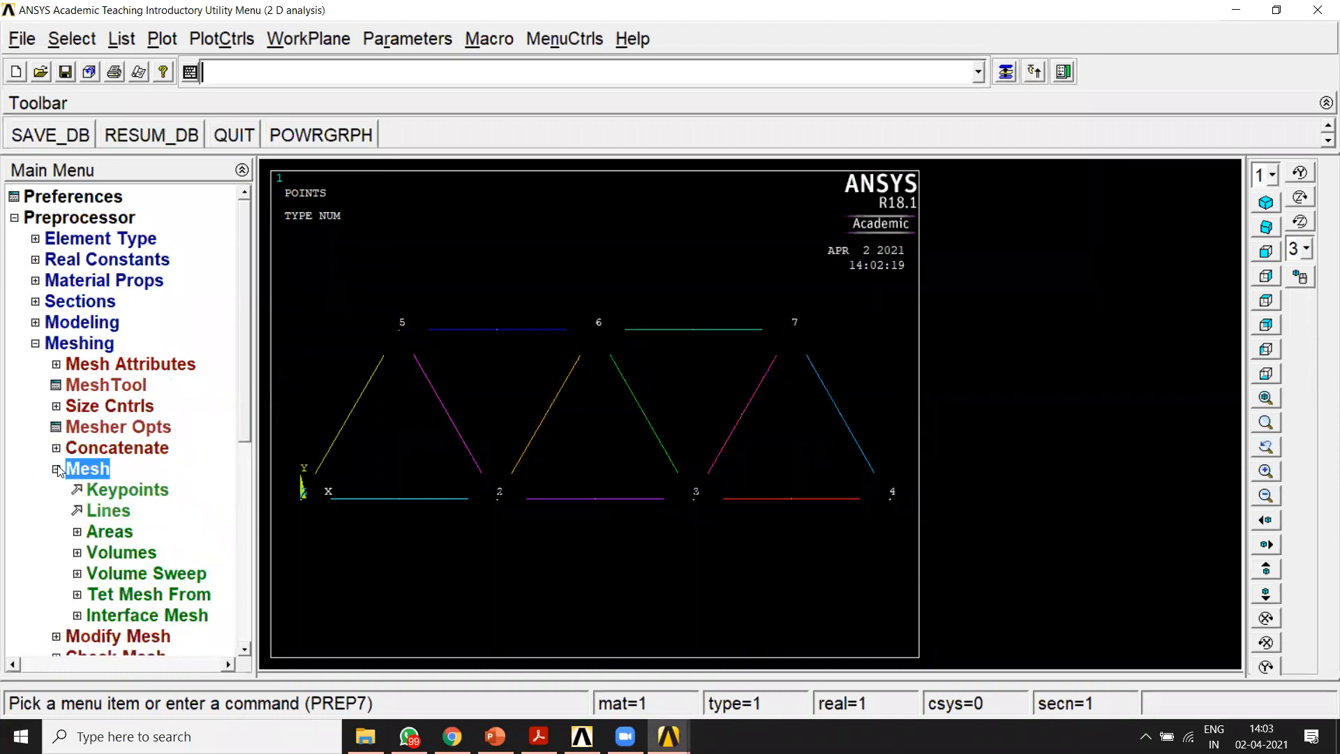
click(108, 516)
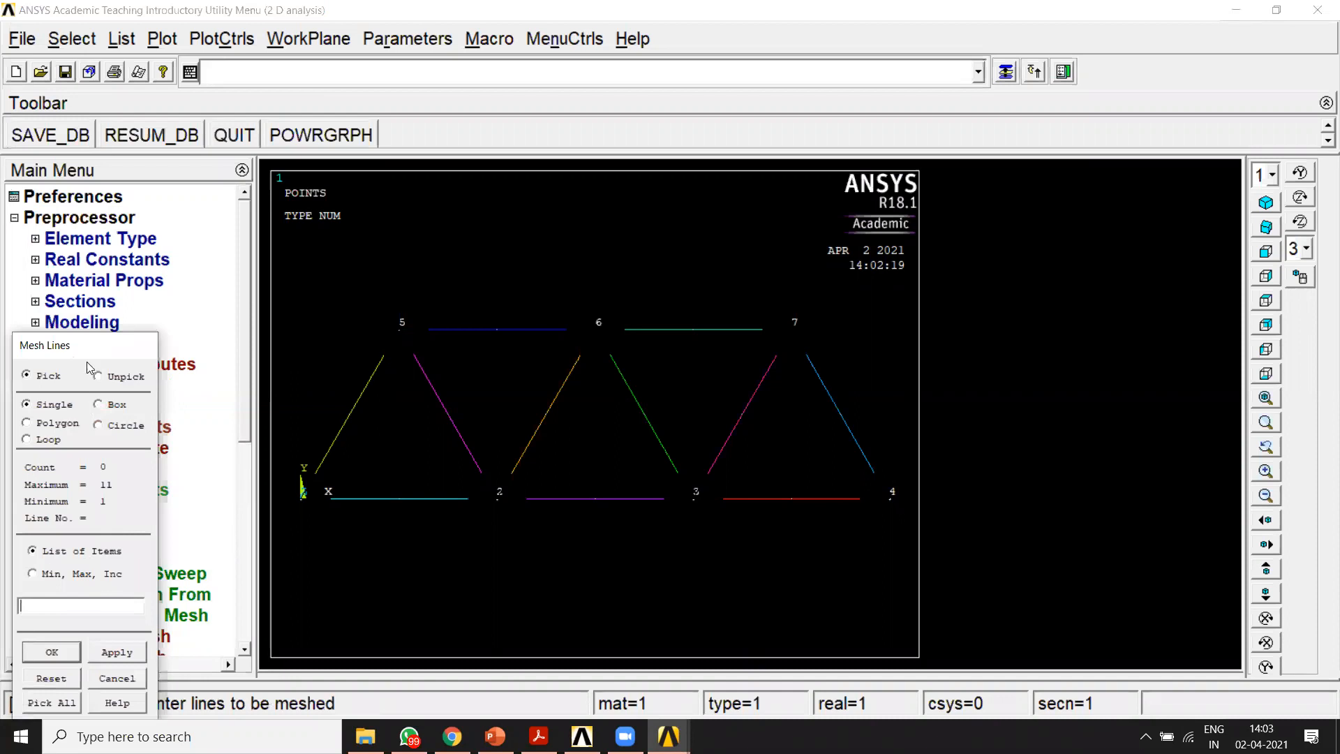
drag(87, 357, 1033, 100)
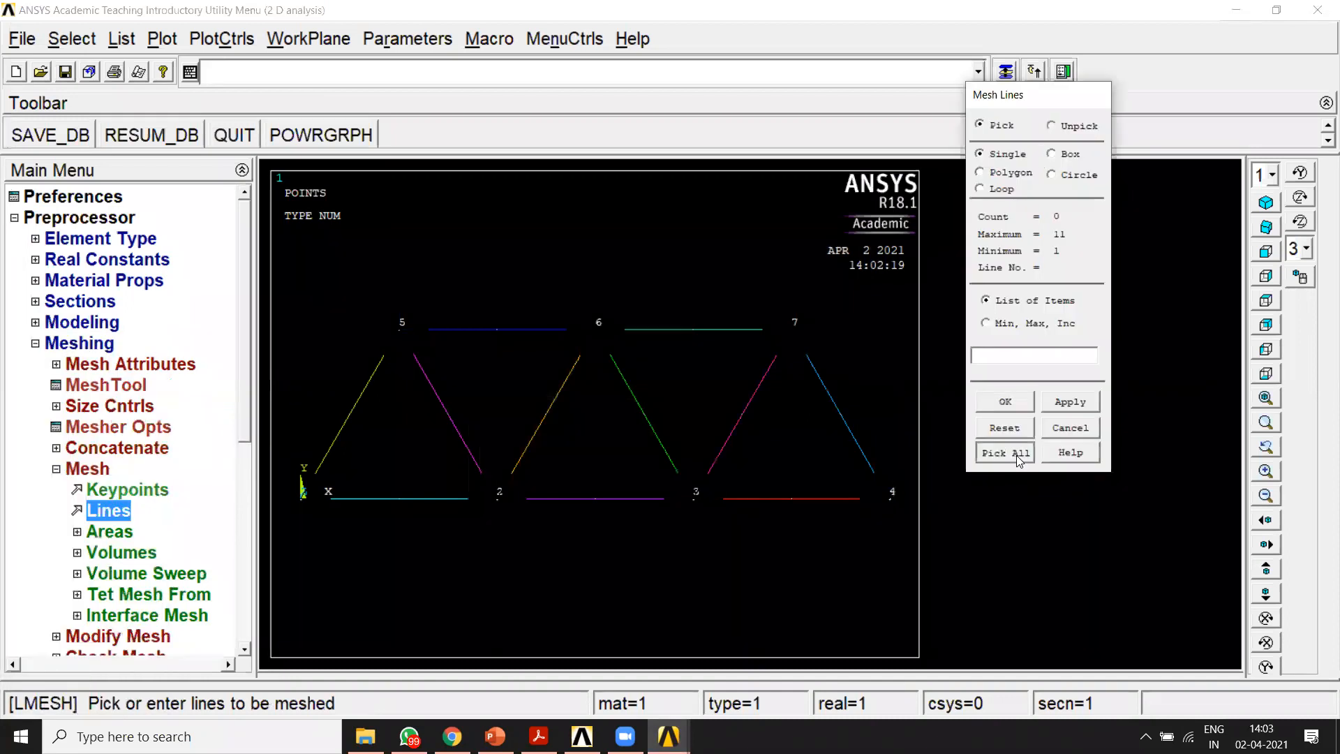
click(1016, 454)
click(79, 343)
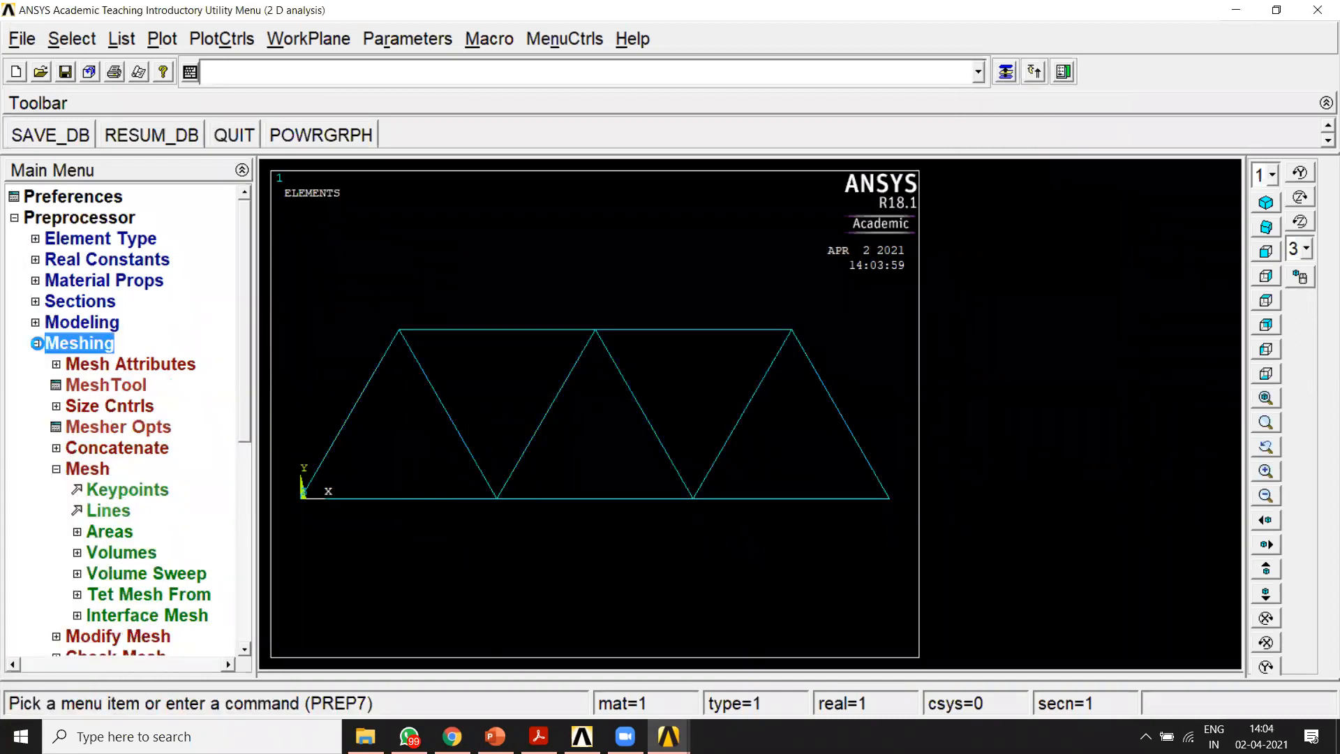
Step: Turn on node numbers and element numbers in the plot numbering controls, and replot
click(222, 39)
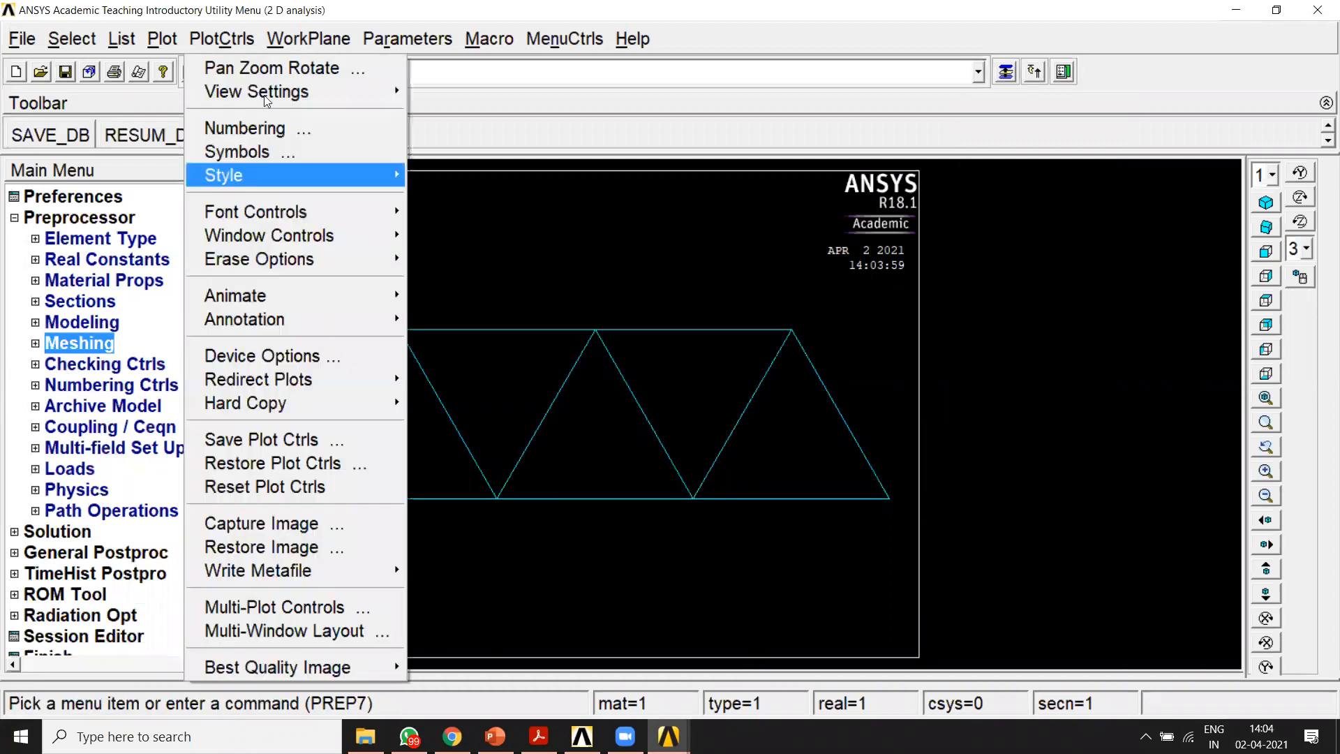
click(276, 129)
click(760, 355)
click(783, 379)
click(786, 411)
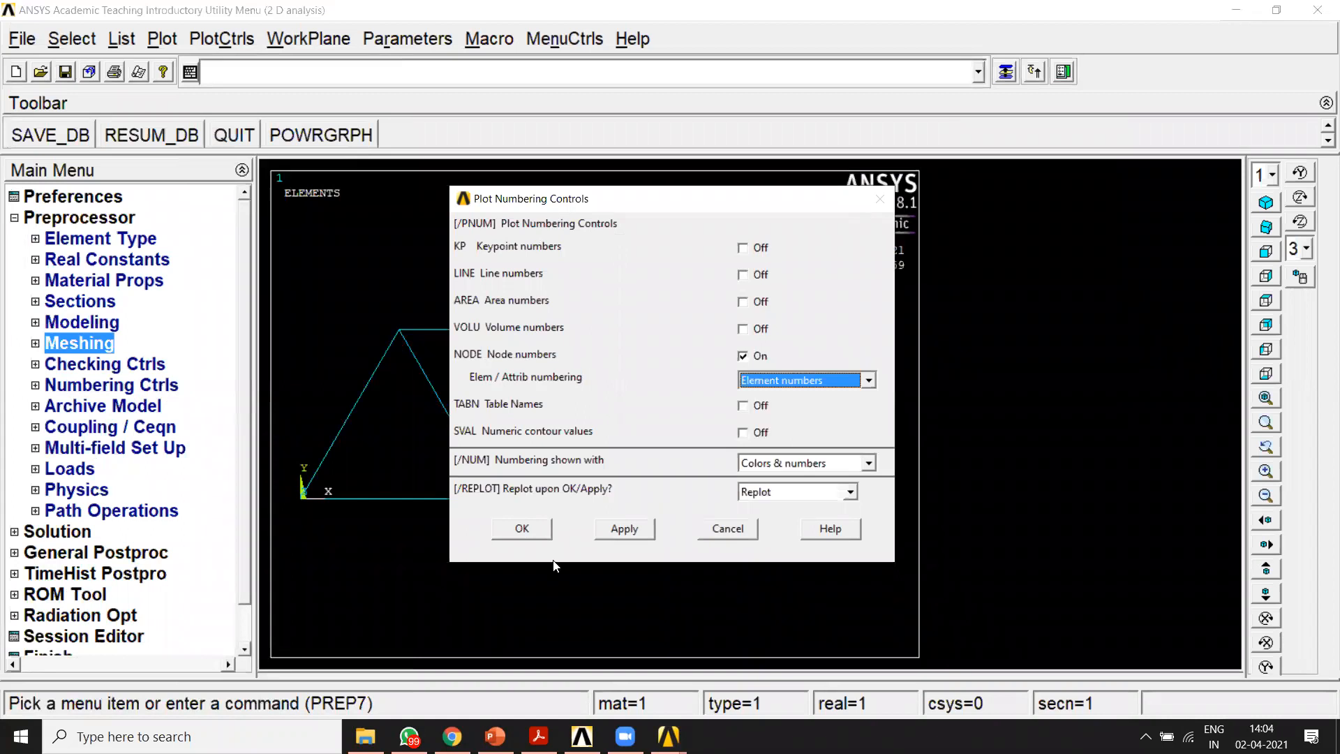
click(539, 534)
click(522, 528)
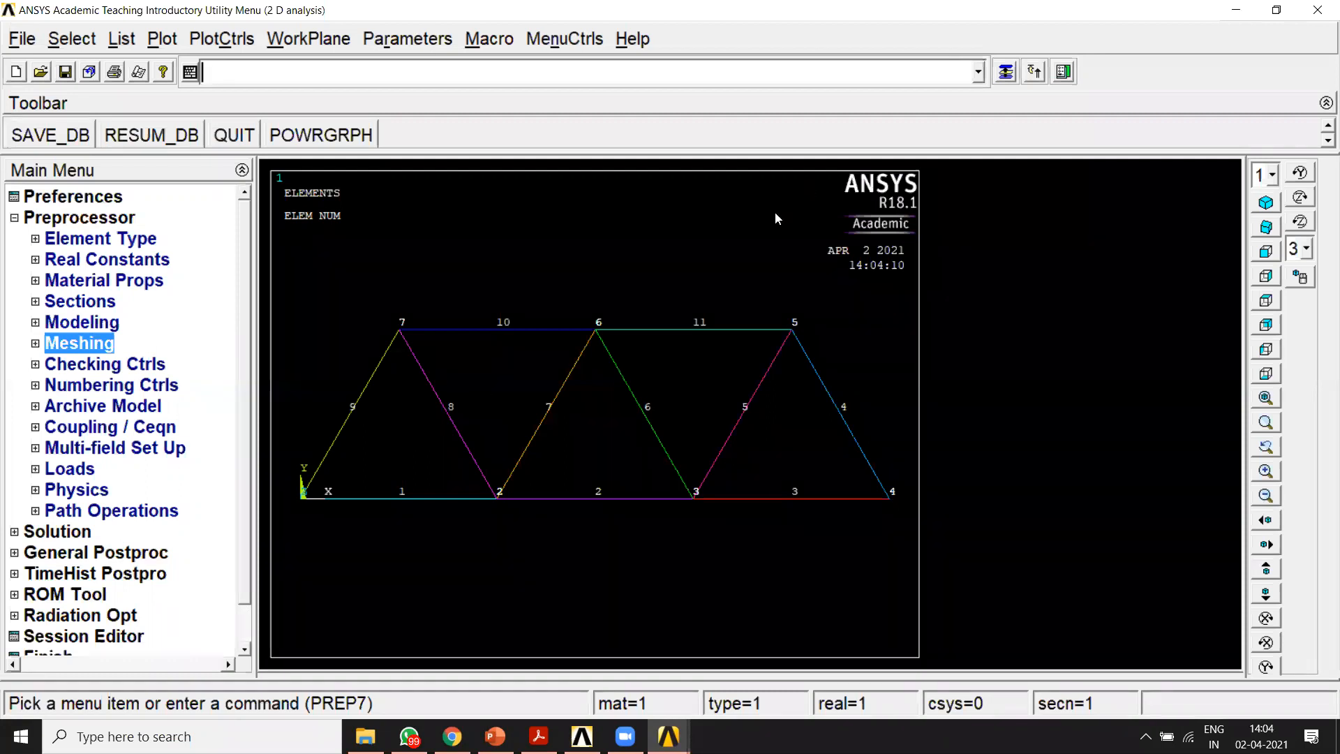
Step: Apply a displacement constraint on all DOF at node 1, the truss's support at the origin
click(79, 470)
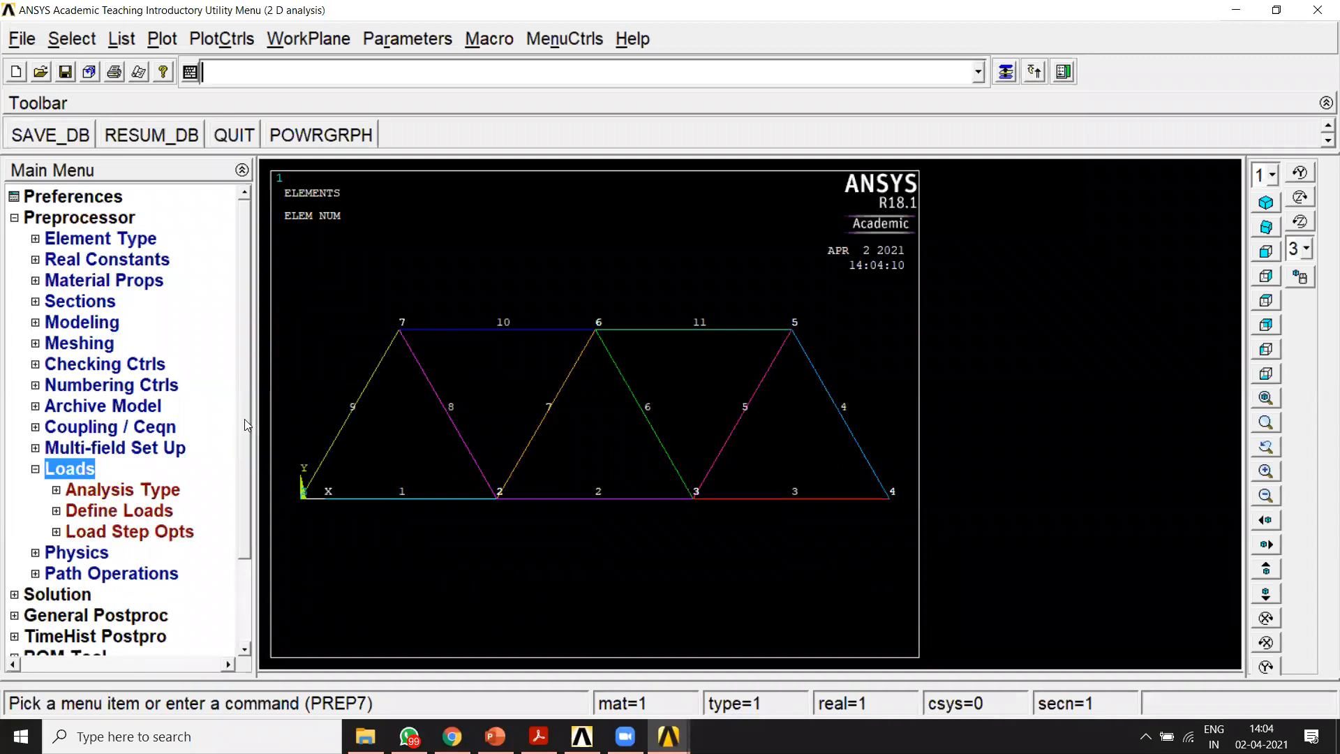
scroll(244, 424, down, 2)
click(88, 407)
scroll(241, 423, down, 1)
scroll(244, 495, down, 1)
click(108, 365)
click(116, 385)
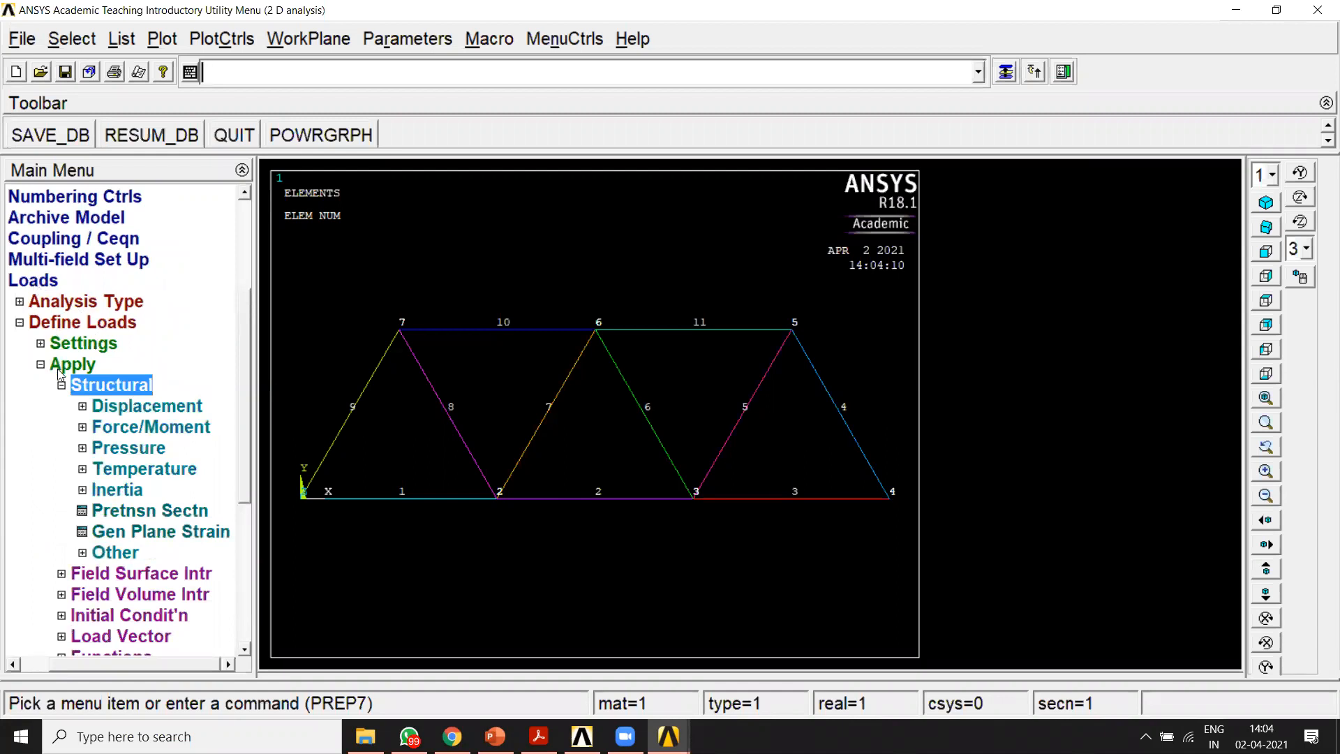
click(136, 412)
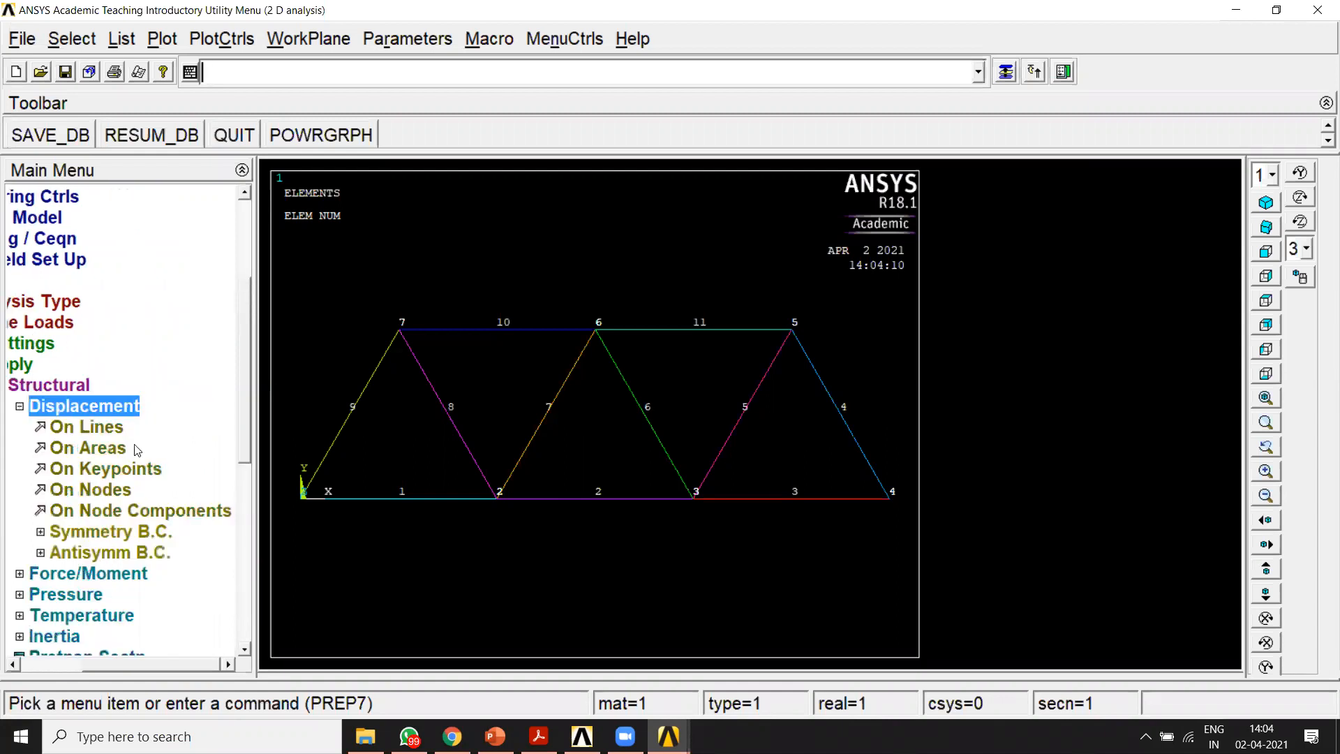
click(124, 491)
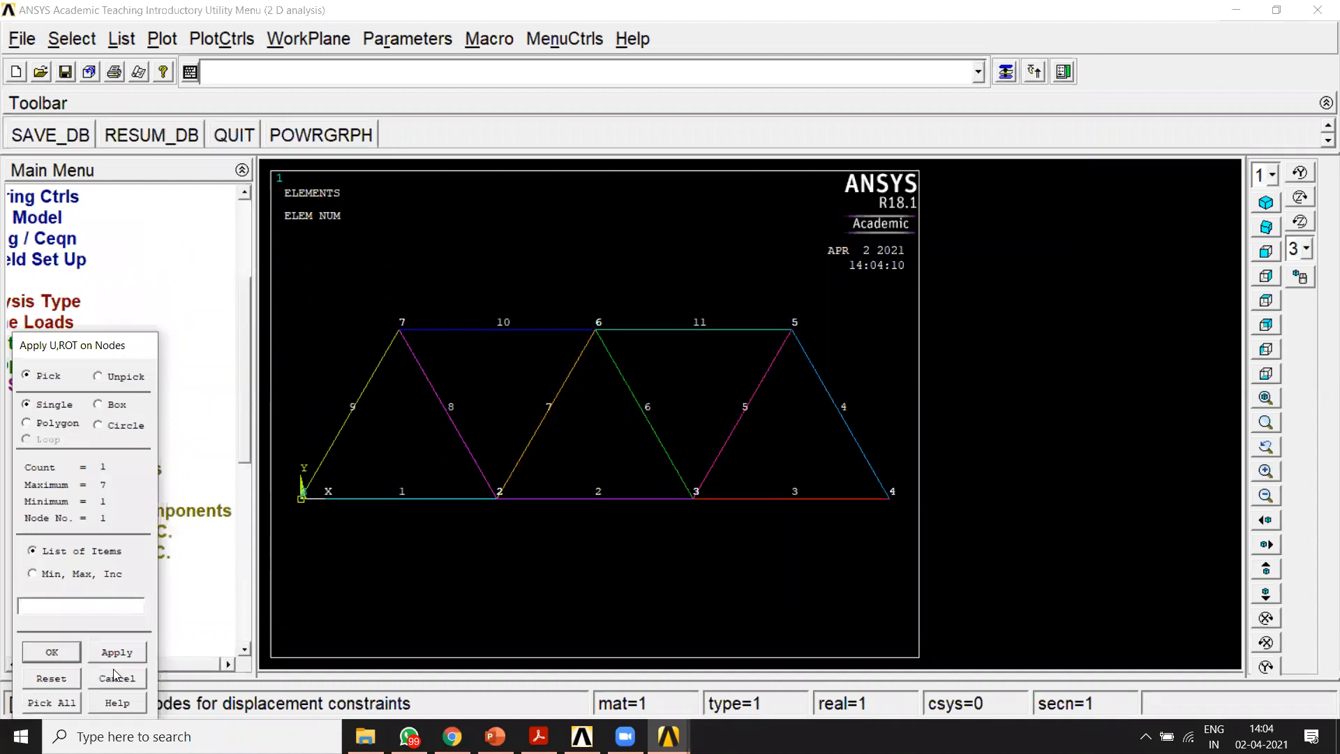
click(52, 652)
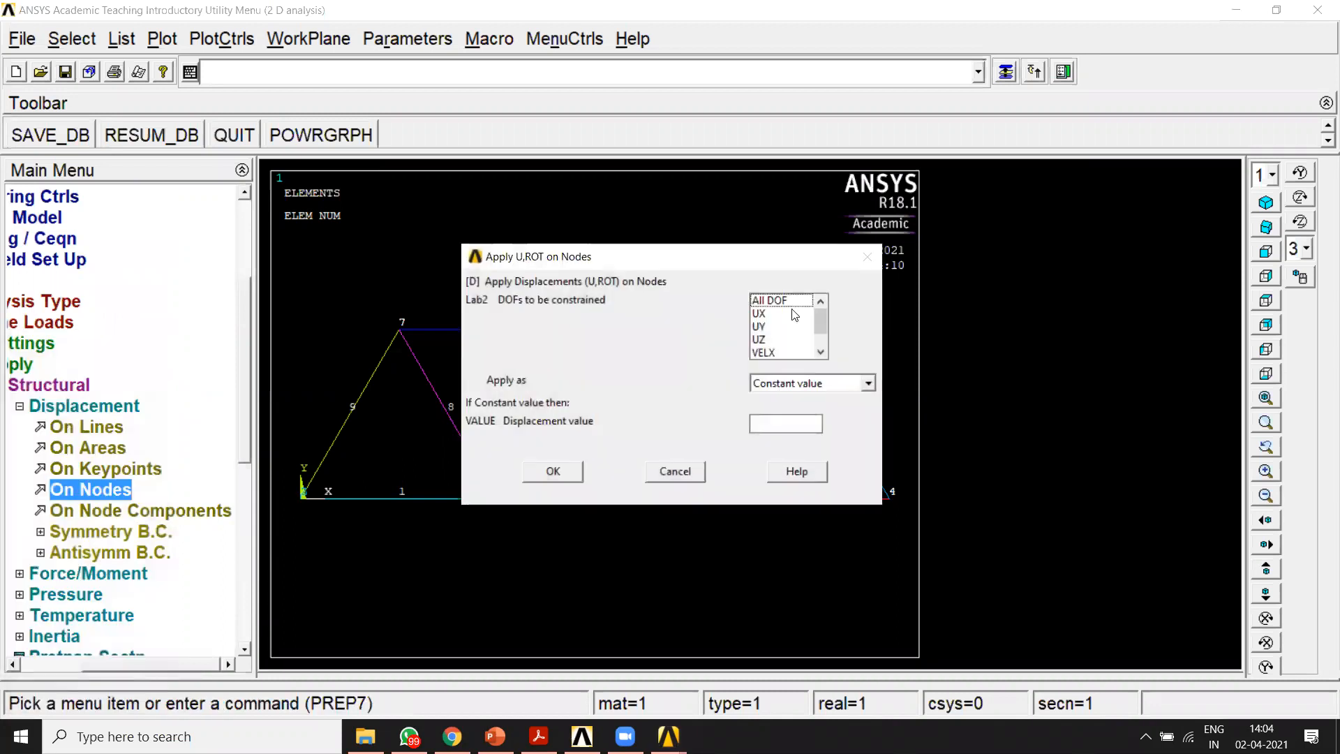
click(793, 301)
click(534, 469)
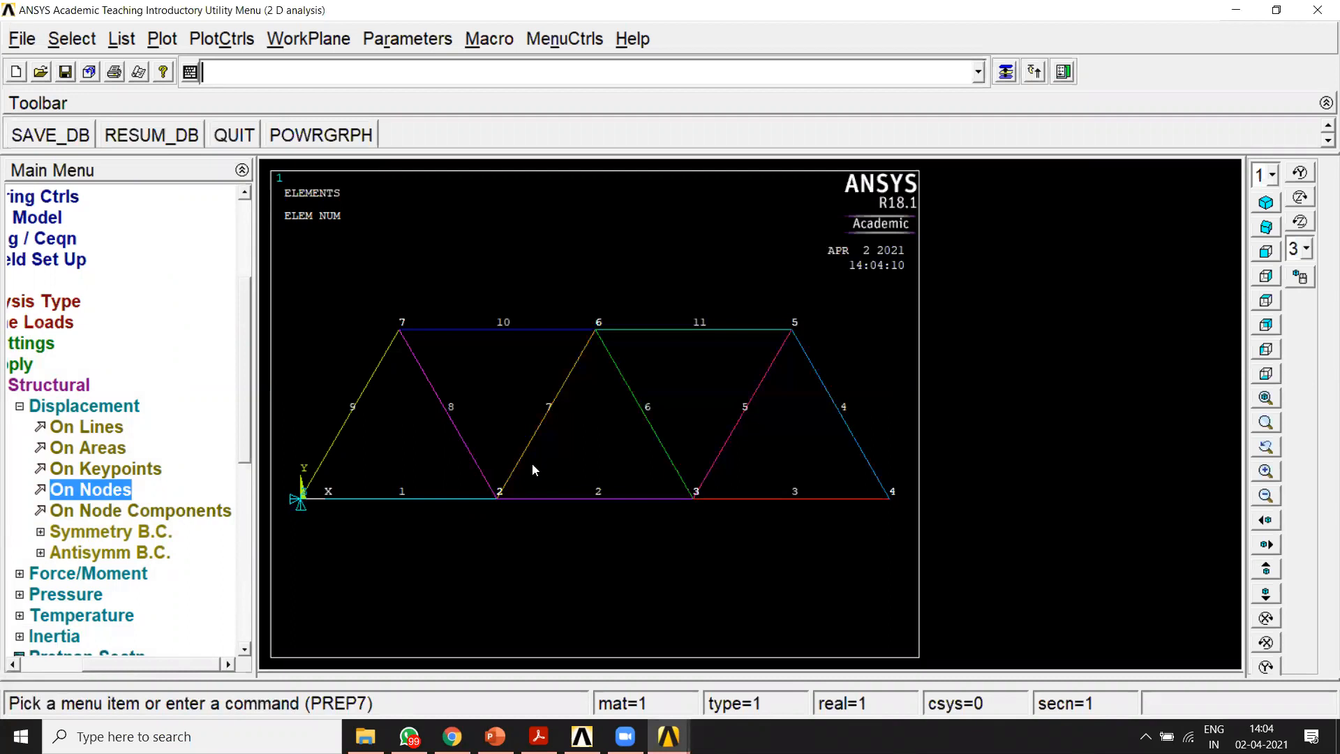
Step: Set up a displacement constraint on node 4 with only UY constrained, at a constant value of 0
click(100, 492)
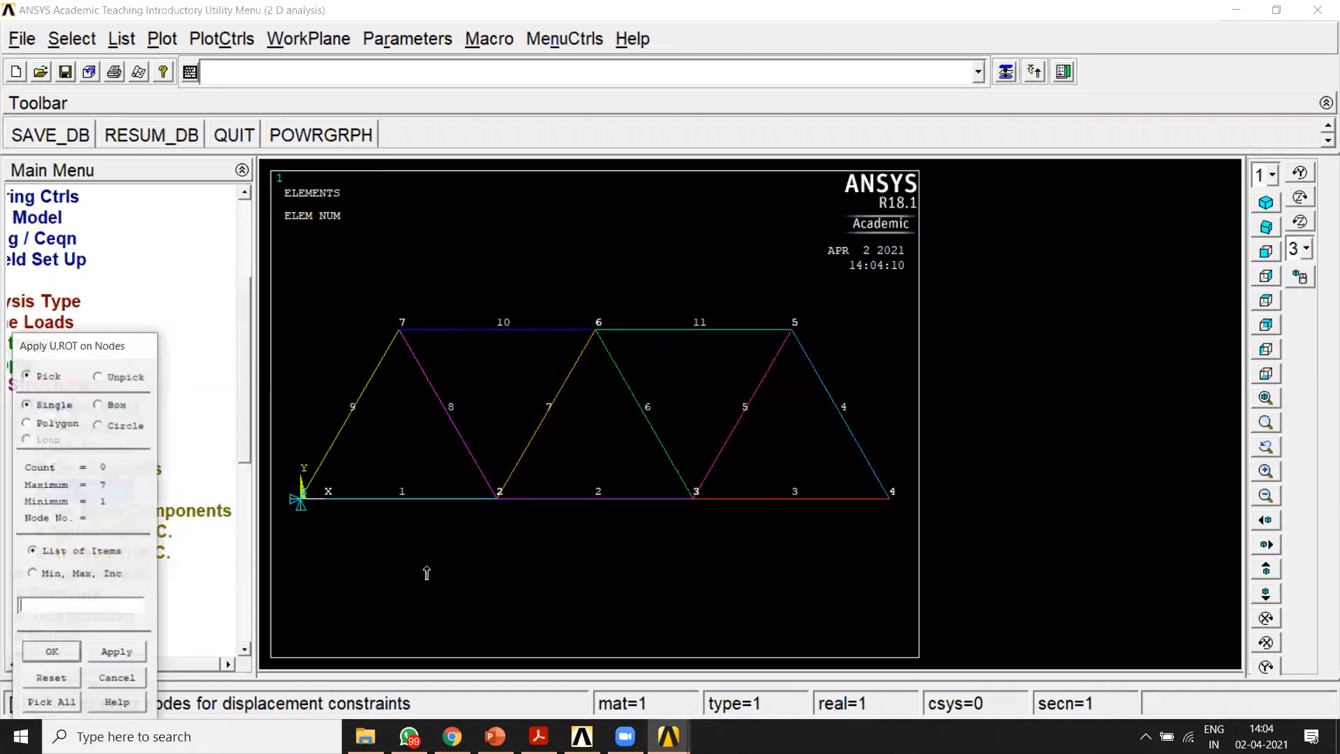
click(890, 516)
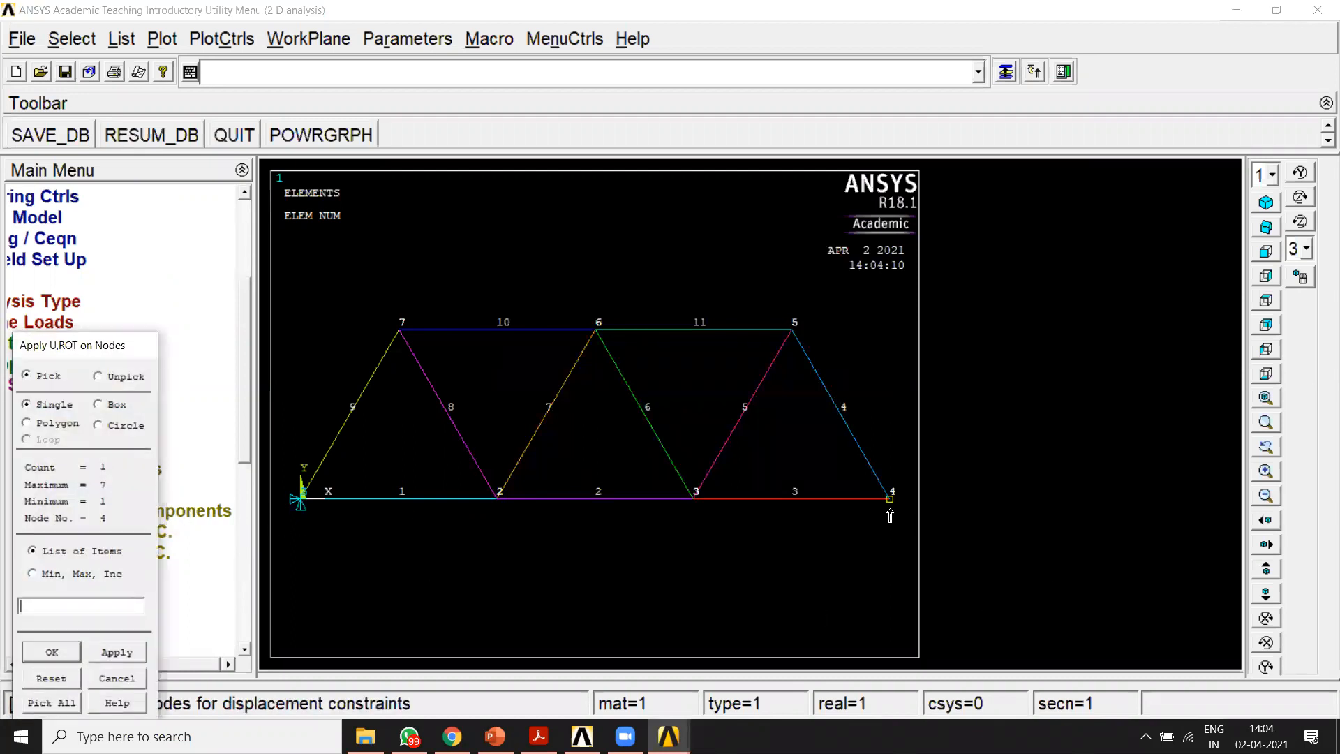
click(51, 652)
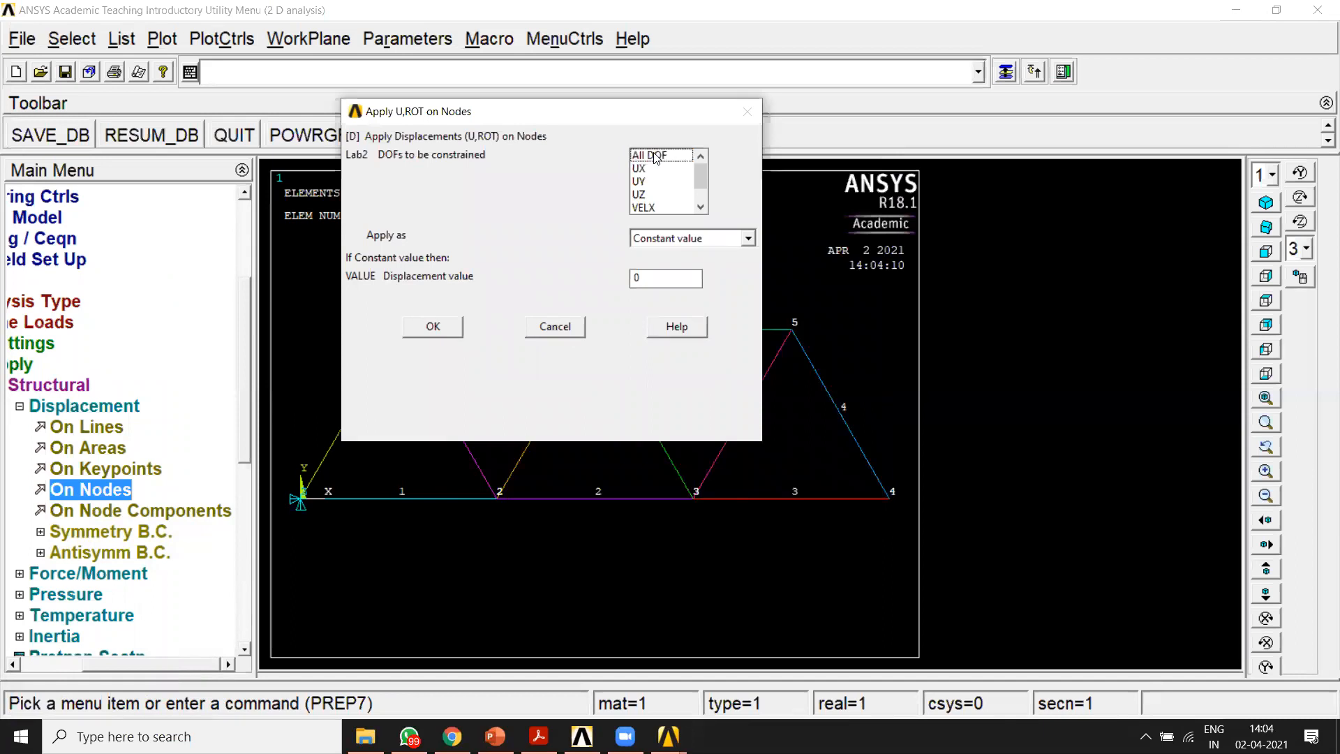
click(649, 183)
click(639, 155)
click(857, 112)
drag(1001, 227, 1004, 385)
mouse_move(992, 333)
mouse_down()
mouse_move(1013, 389)
mouse_move(999, 411)
mouse_up()
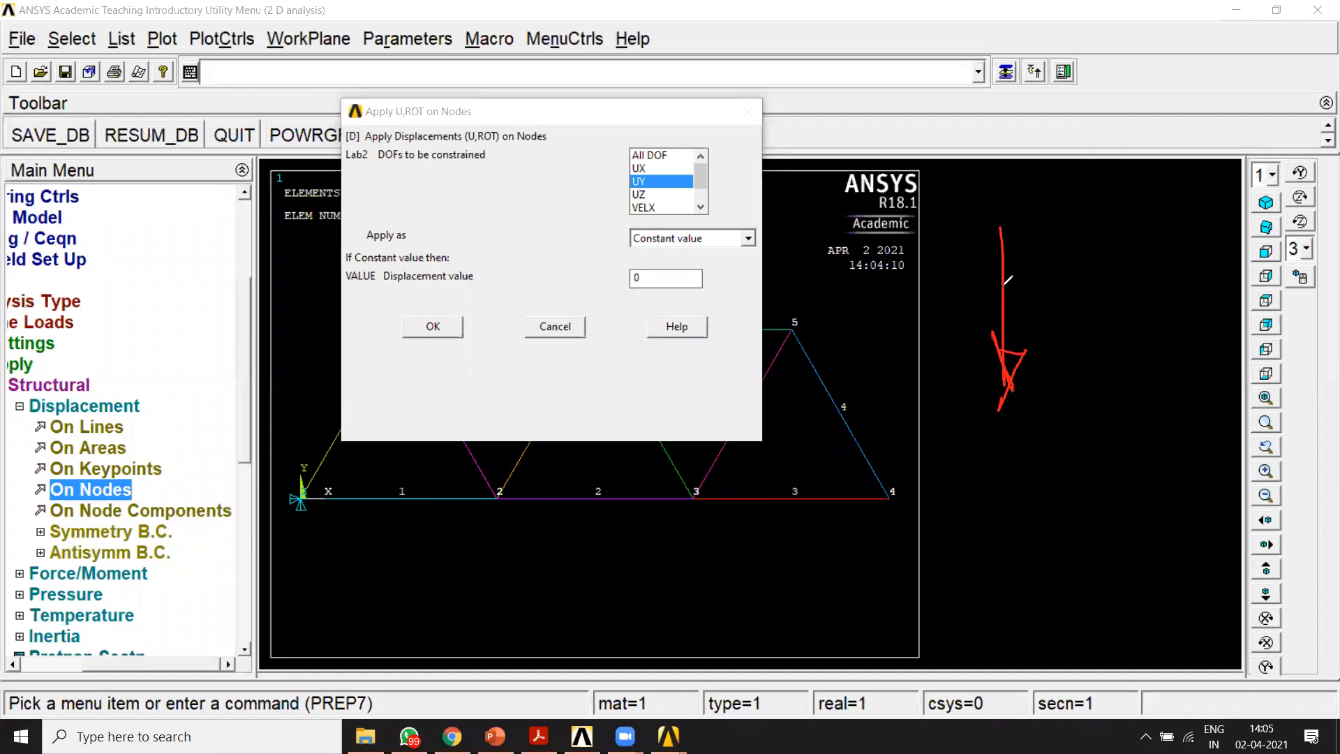
mouse_move(984, 251)
mouse_down()
mouse_move(1016, 252)
mouse_move(1004, 242)
mouse_up()
click(805, 141)
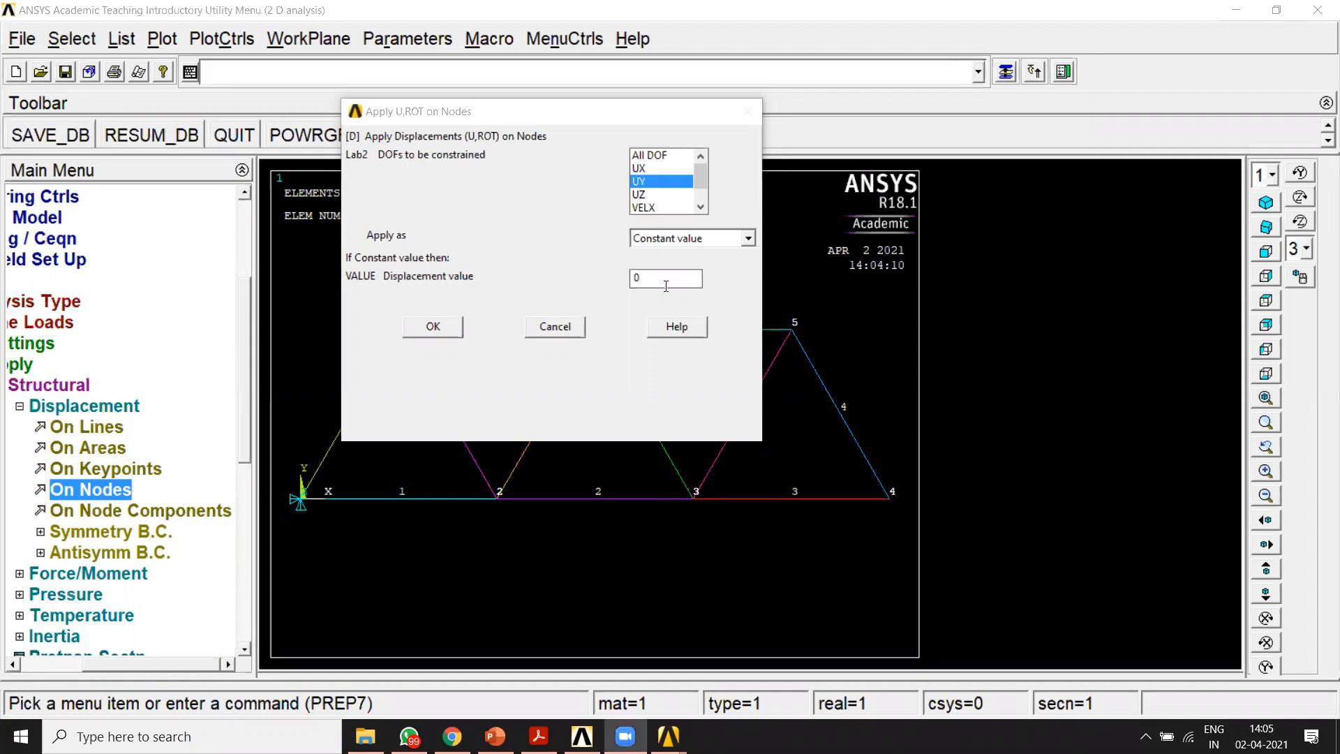
Step: Apply the zero UY displacement constraint to node 4 and leave the displacement constraints
click(432, 327)
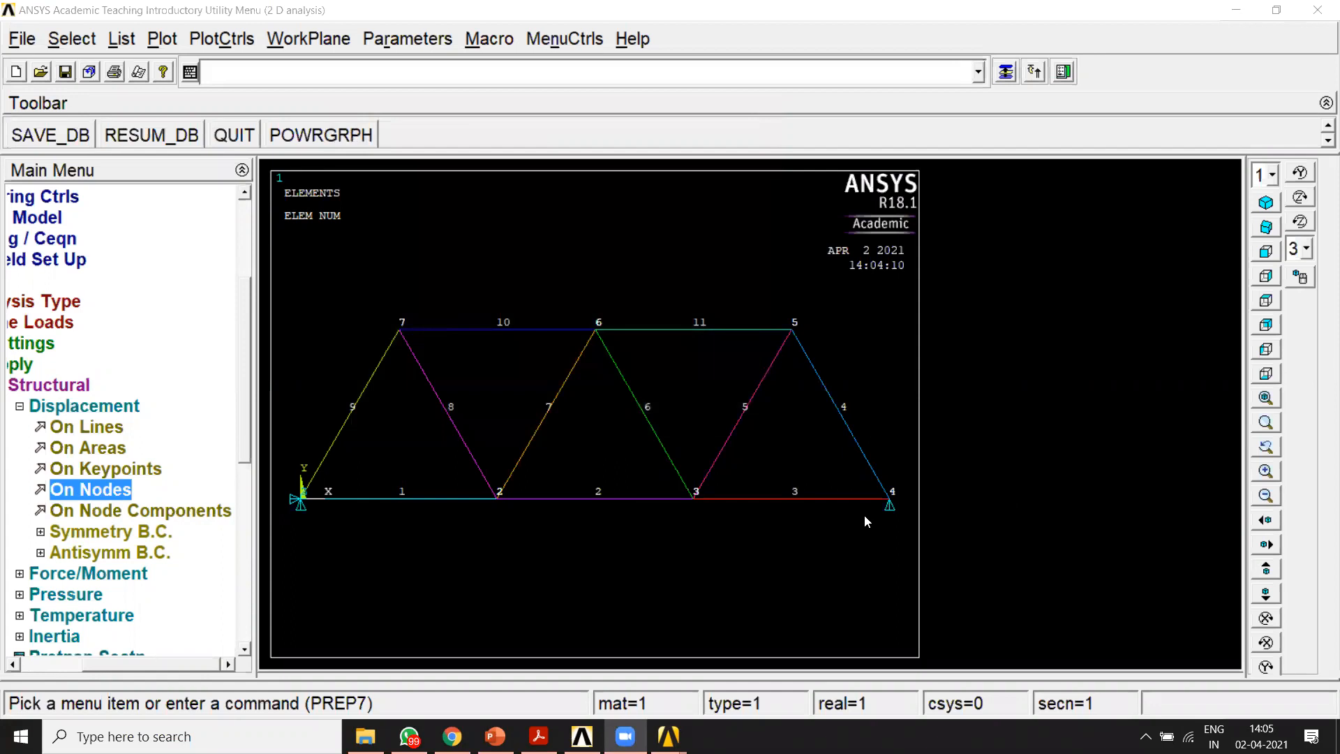
click(33, 410)
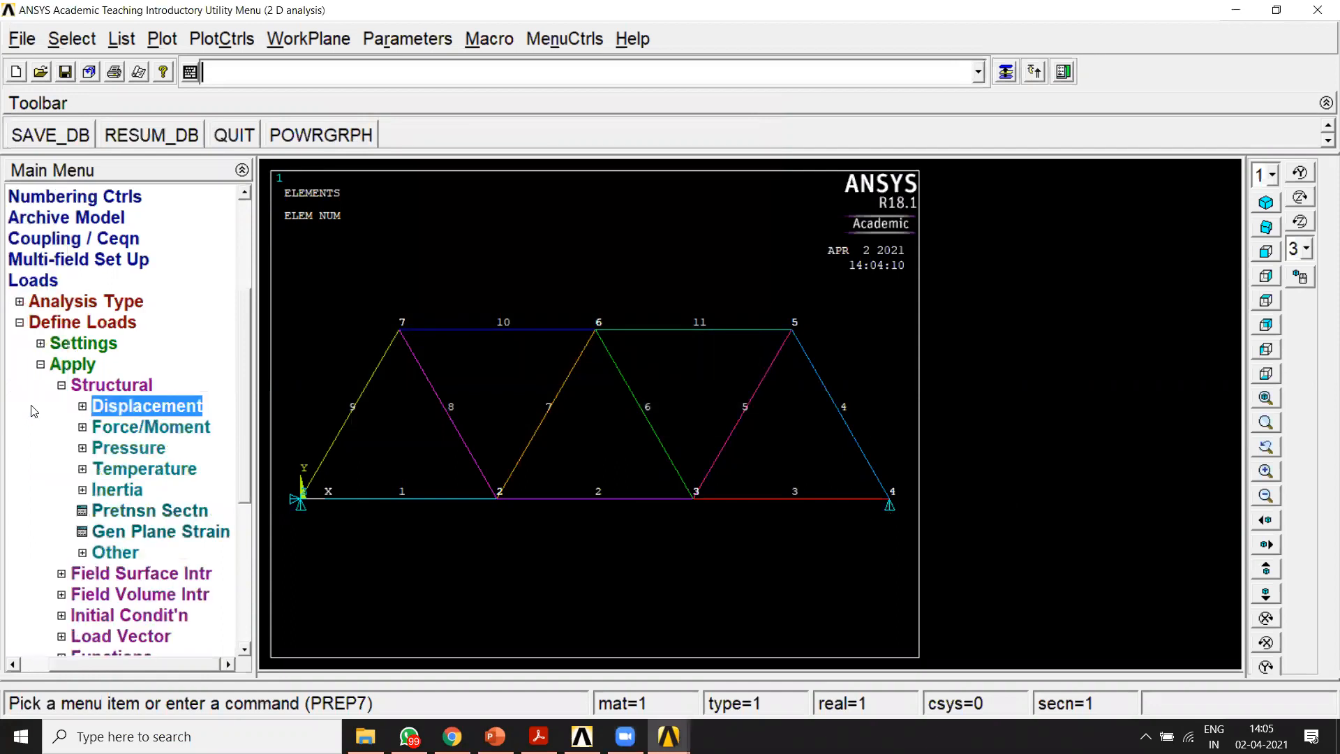
click(101, 427)
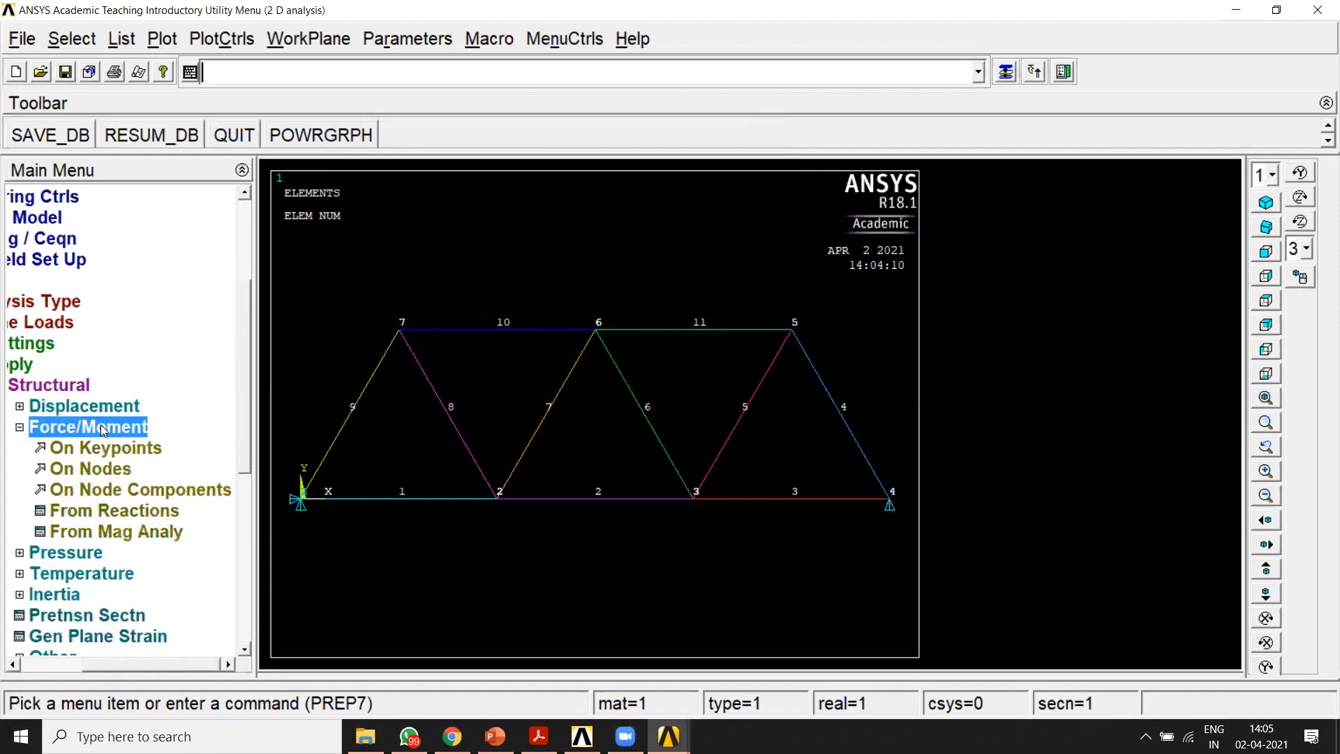
click(89, 470)
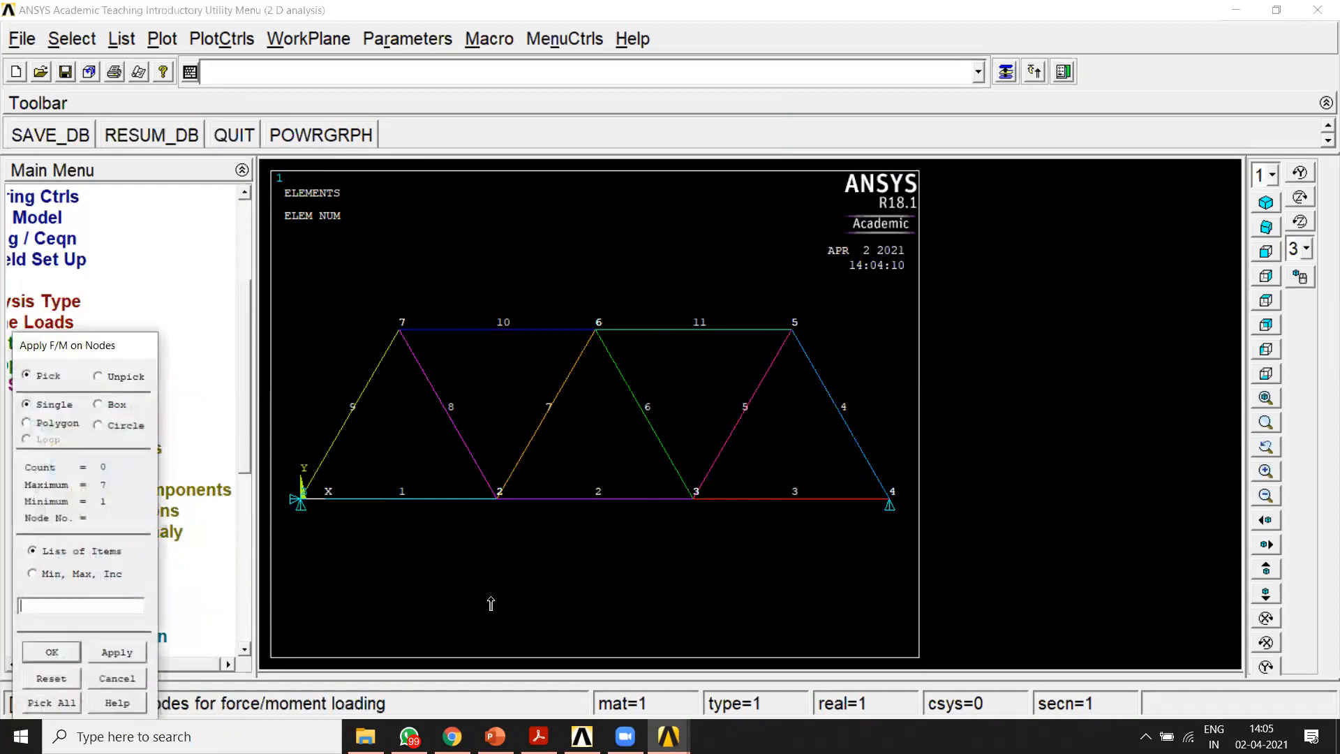
click(299, 509)
click(70, 652)
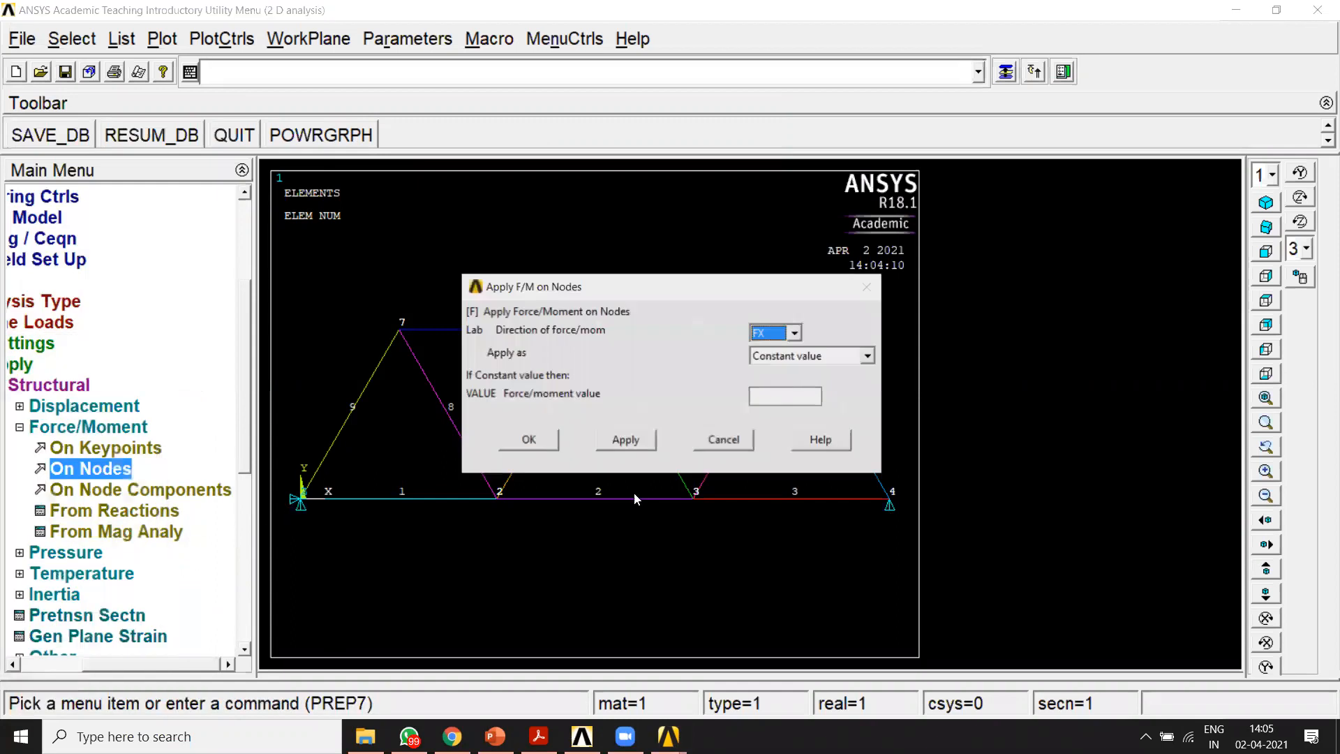
click(784, 337)
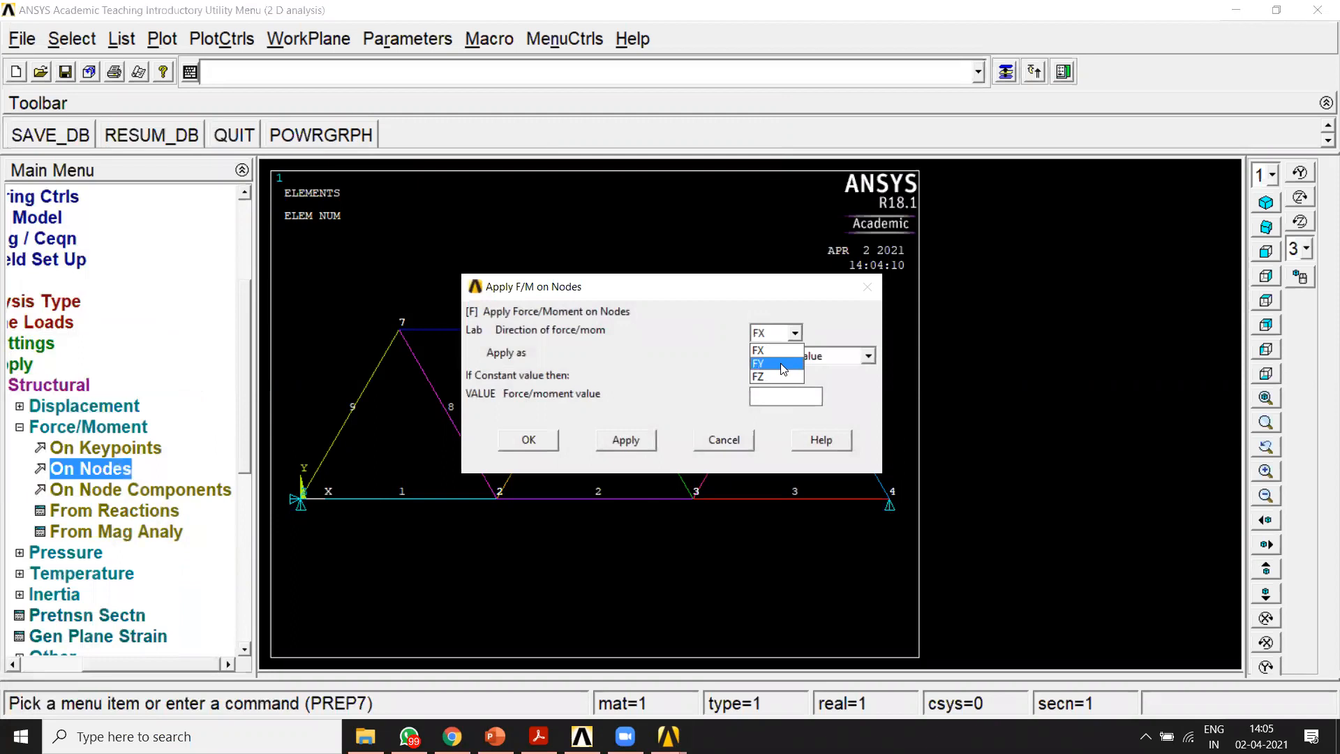
click(776, 404)
click(835, 92)
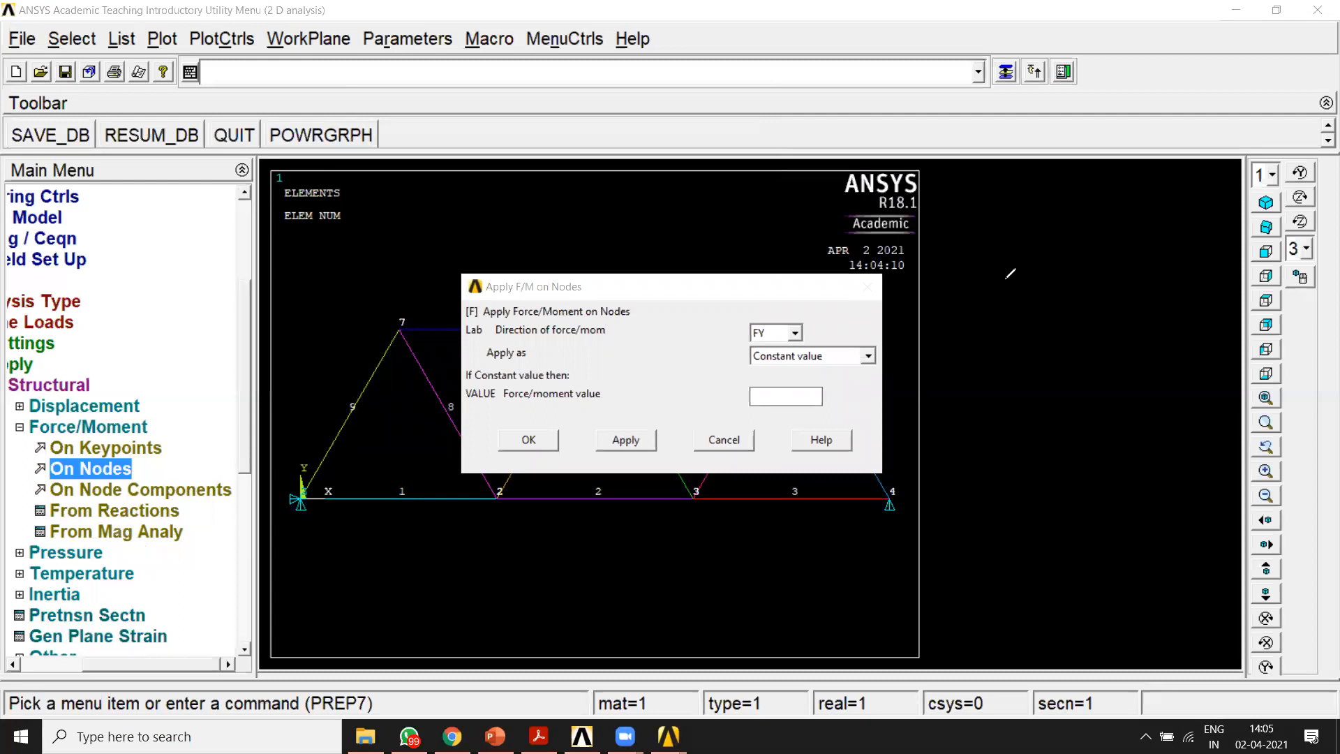
drag(997, 197, 985, 356)
drag(978, 241, 1023, 238)
drag(1077, 160, 1068, 261)
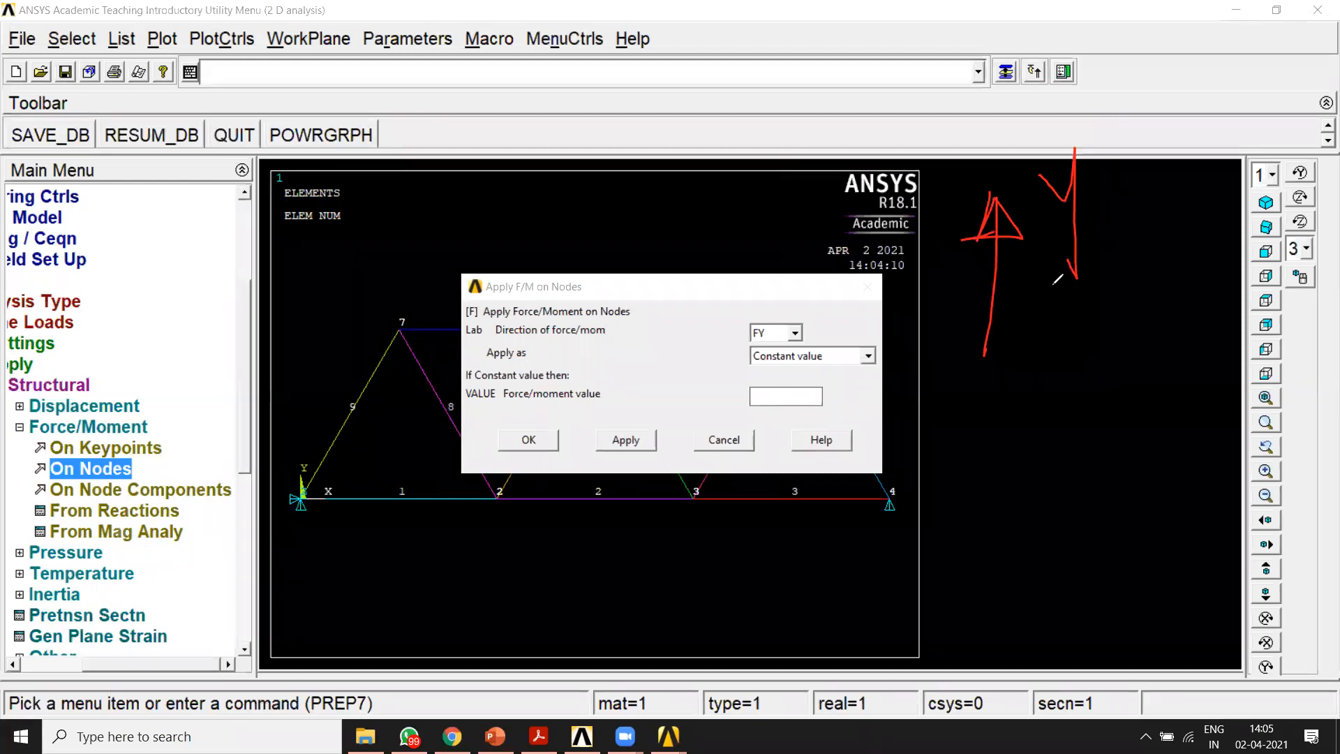
mouse_move(1000, 208)
mouse_down()
mouse_move(956, 232)
mouse_move(1003, 224)
mouse_up()
drag(1040, 427, 1040, 442)
drag(1038, 530, 1039, 548)
drag(1025, 511, 1035, 547)
drag(1027, 520, 1045, 553)
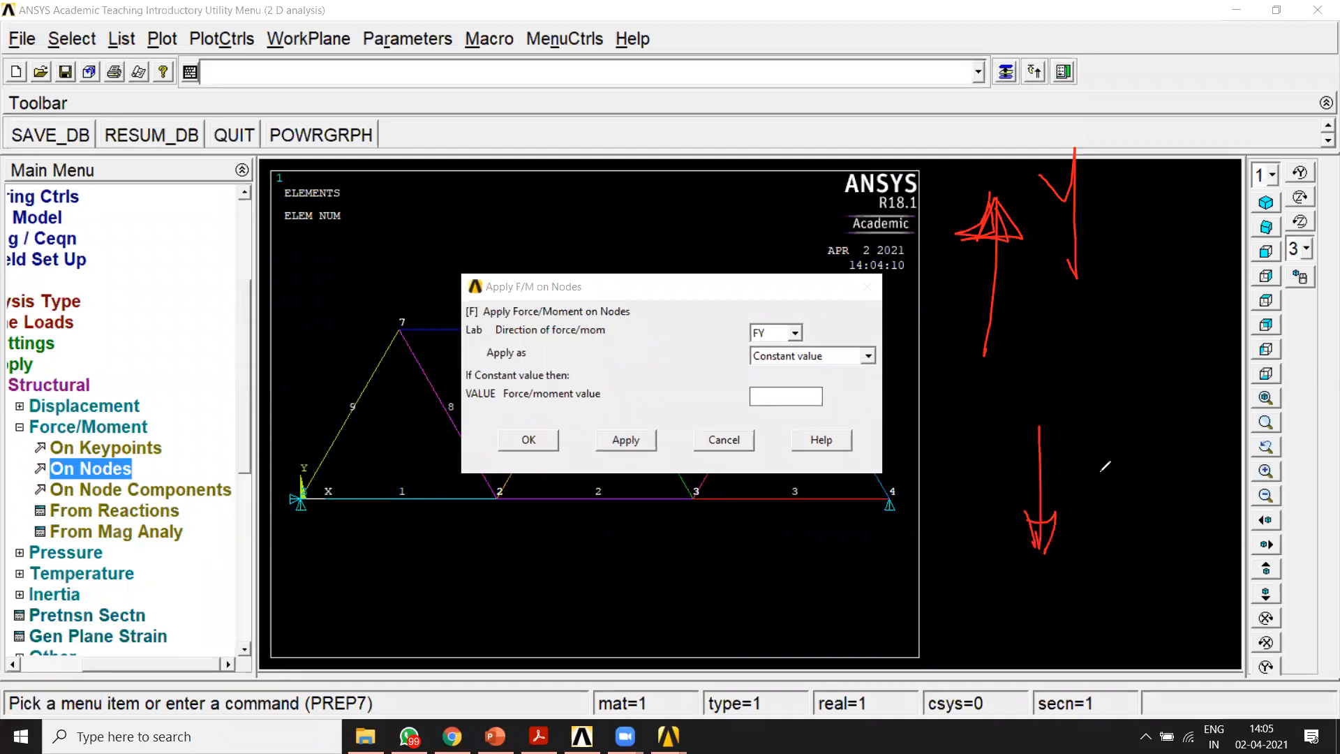
mouse_move(1072, 440)
mouse_down()
mouse_move(1121, 435)
mouse_move(1083, 467)
mouse_up()
mouse_move(1139, 419)
mouse_down()
mouse_move(1133, 456)
mouse_move(1145, 460)
mouse_move(1090, 466)
mouse_up()
drag(1055, 426, 1076, 477)
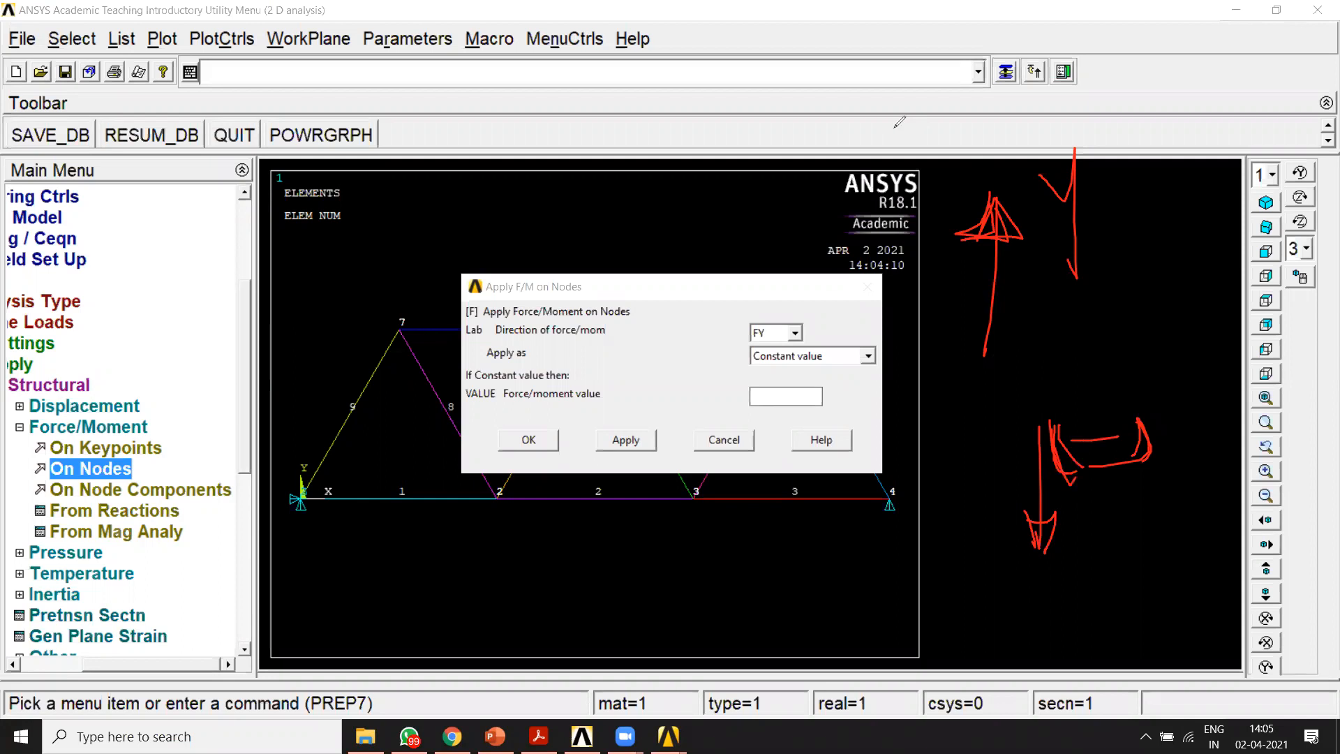
key(Escape)
click(786, 391)
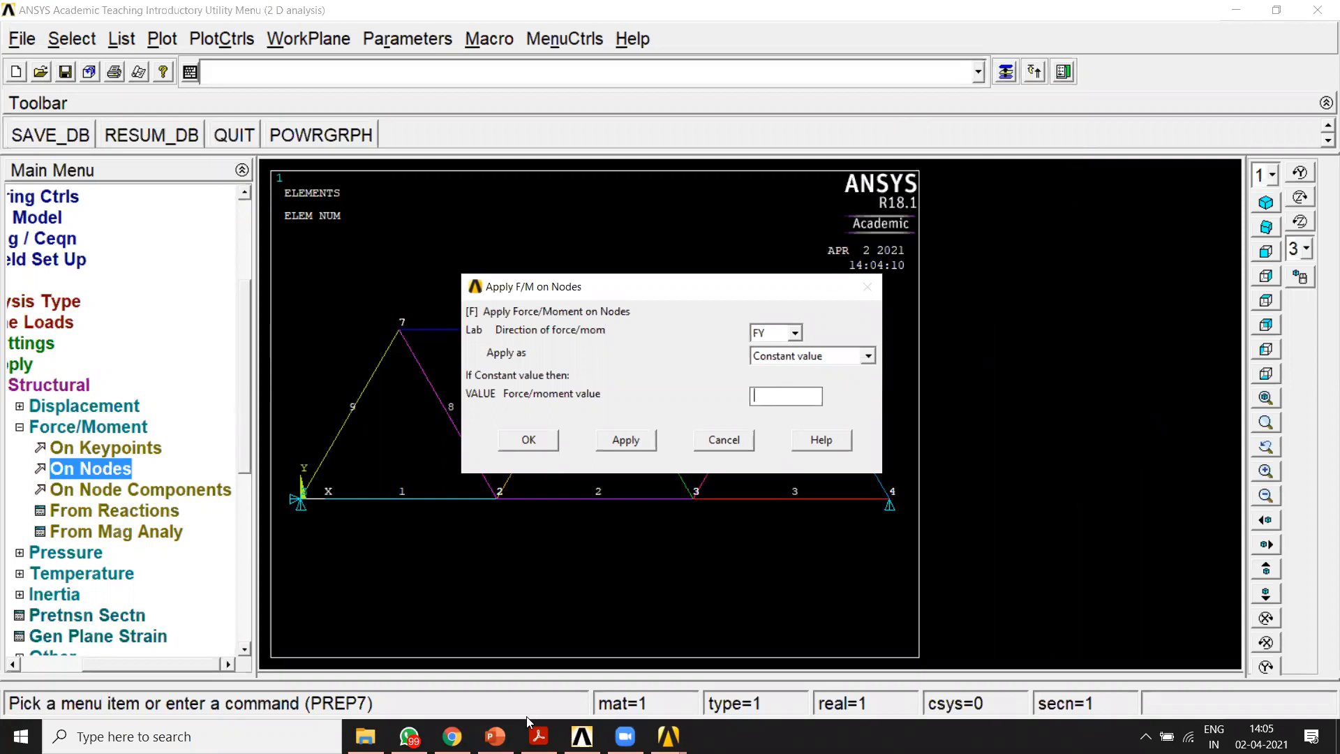
Step: Switch to the question paper in Adobe Acrobat Reader, check the load at the truss's pinned support, and return to ANSYS
click(538, 737)
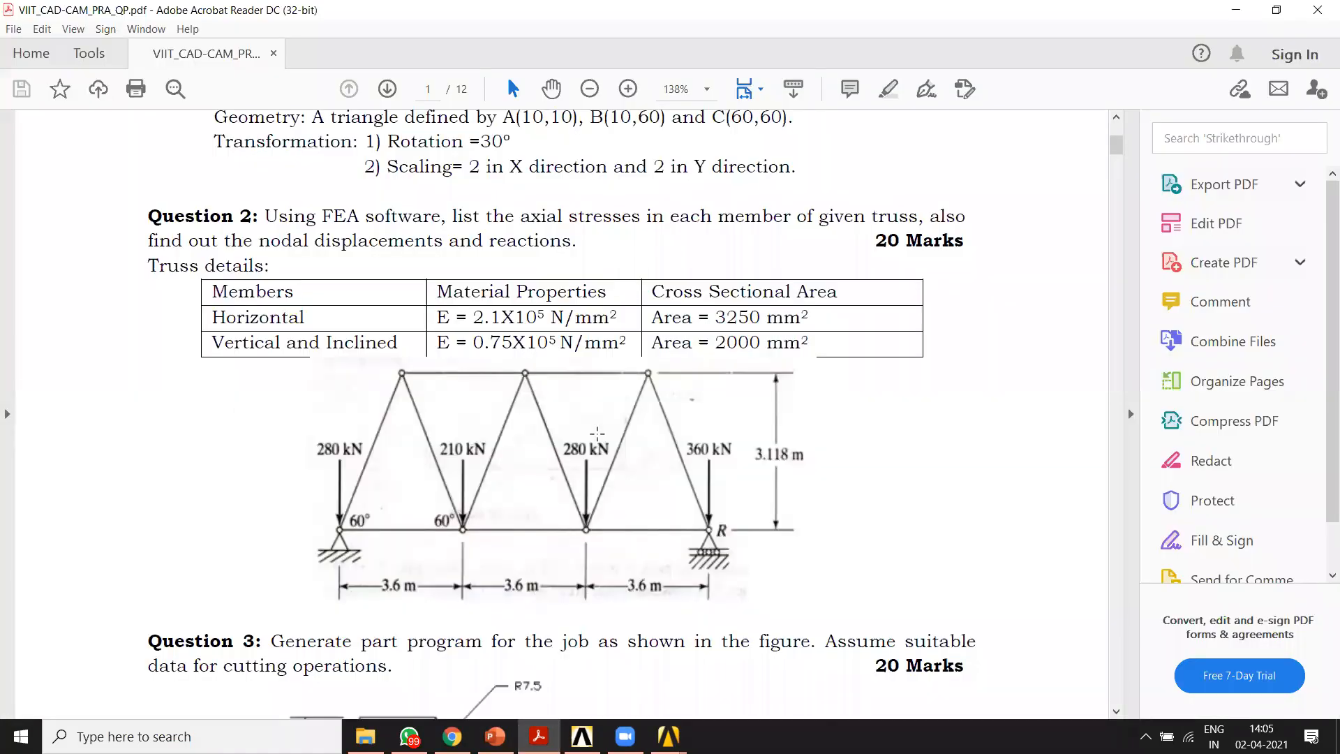
mouse_move(328, 418)
mouse_down()
mouse_move(328, 555)
mouse_move(380, 422)
mouse_up()
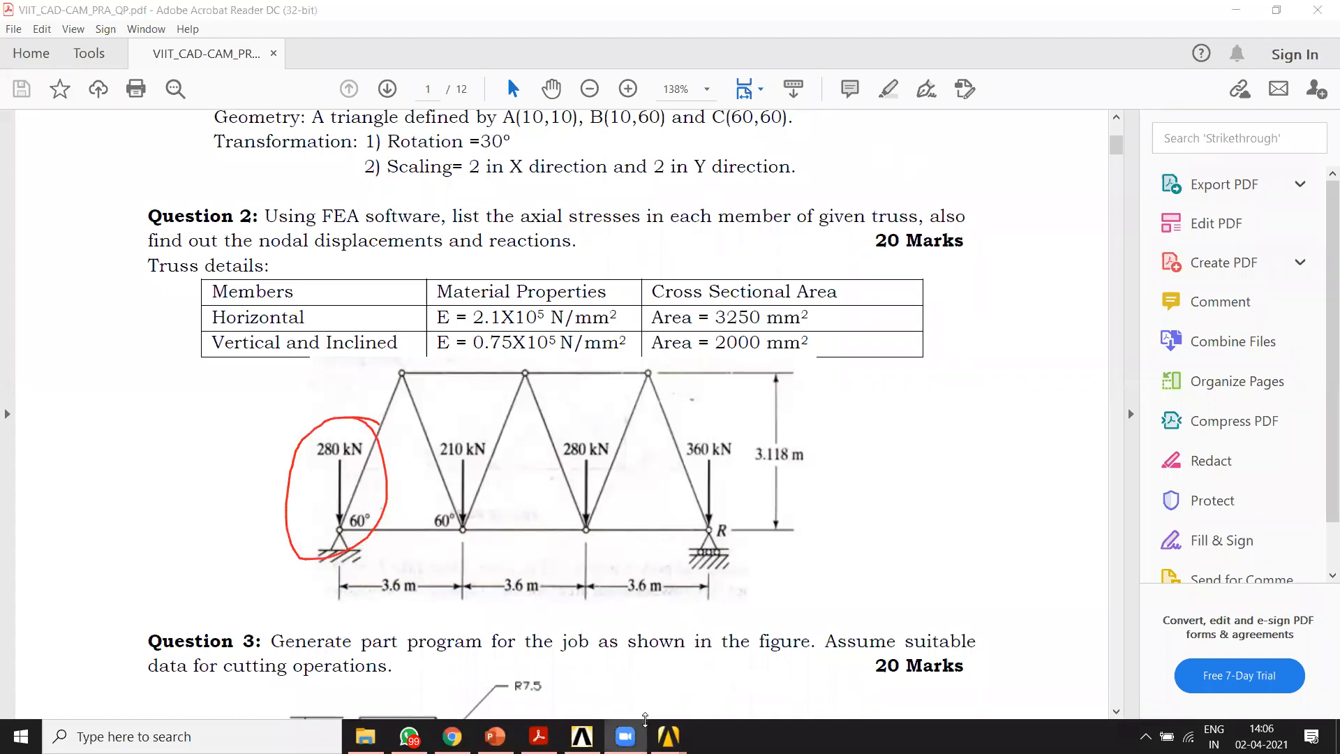
click(668, 737)
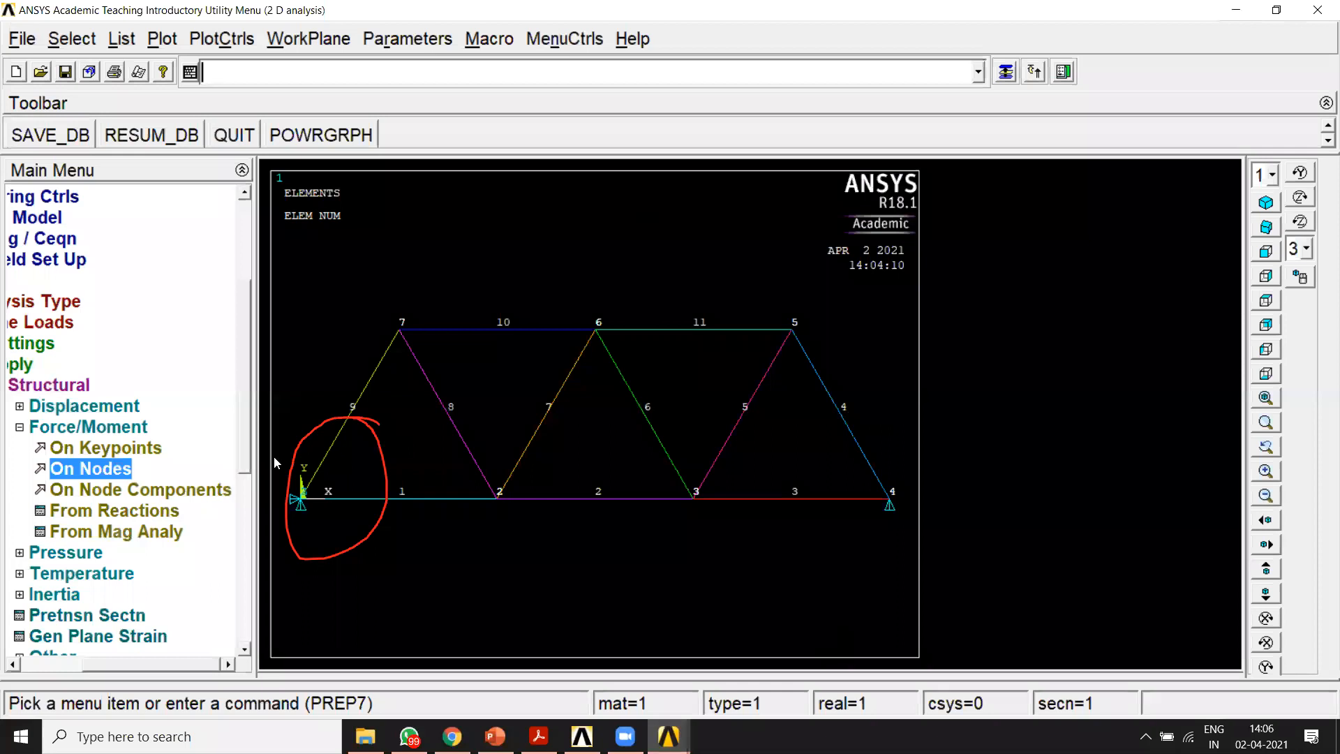
Step: Apply a constant FY force of -280000 on node 1, the pinned support at the origin
click(70, 472)
click(301, 498)
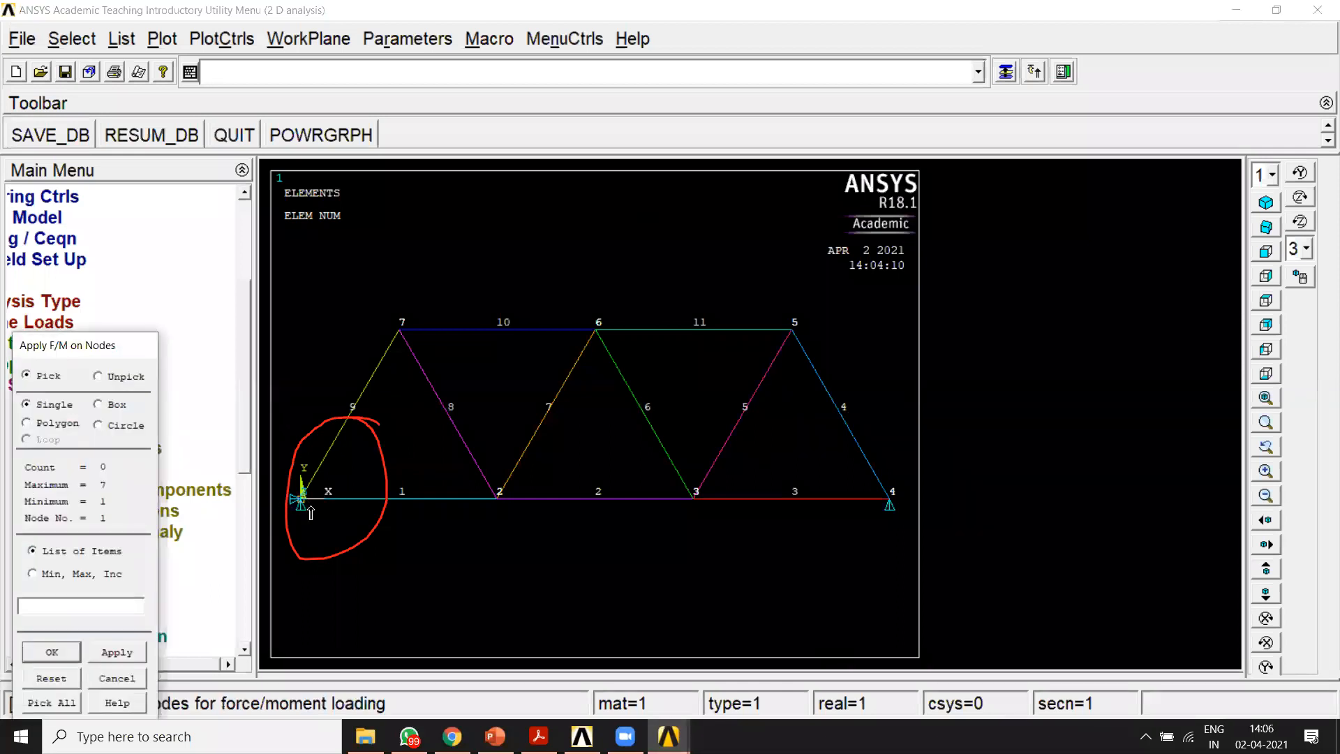
click(50, 652)
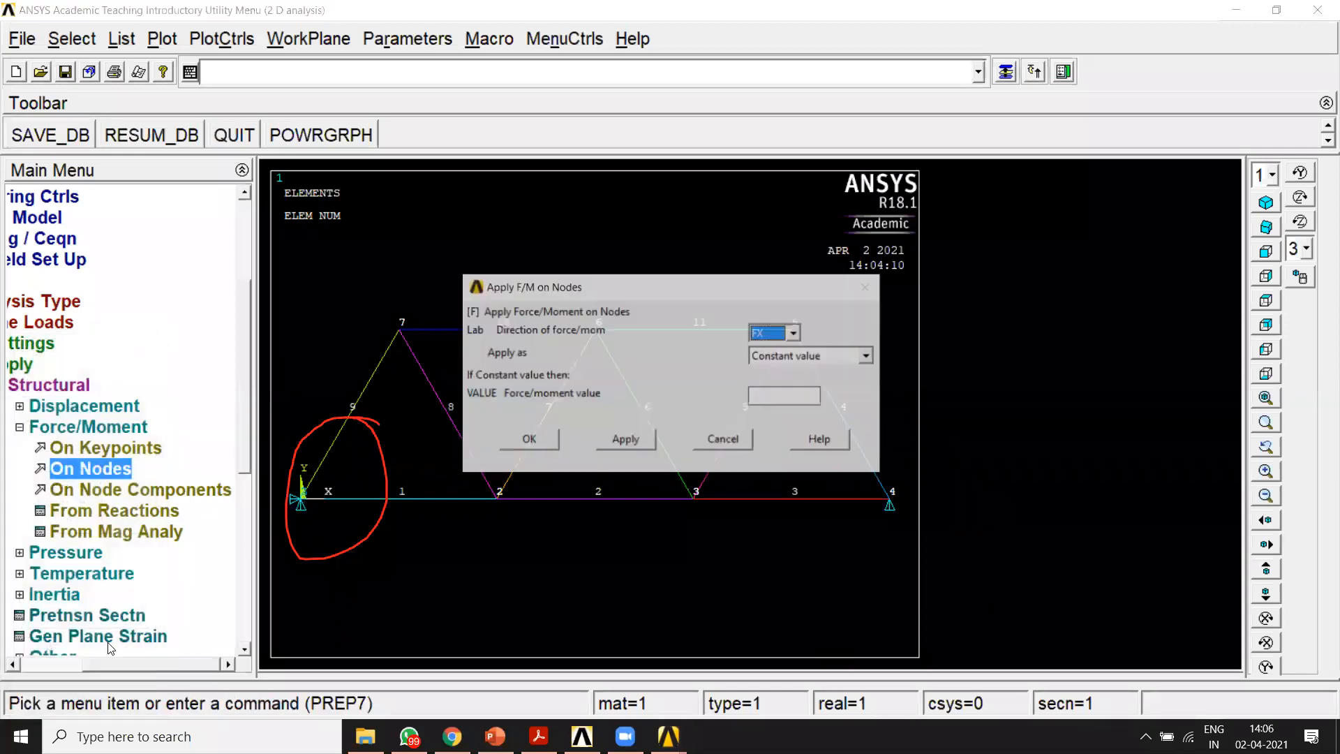
click(796, 333)
click(768, 359)
click(796, 398)
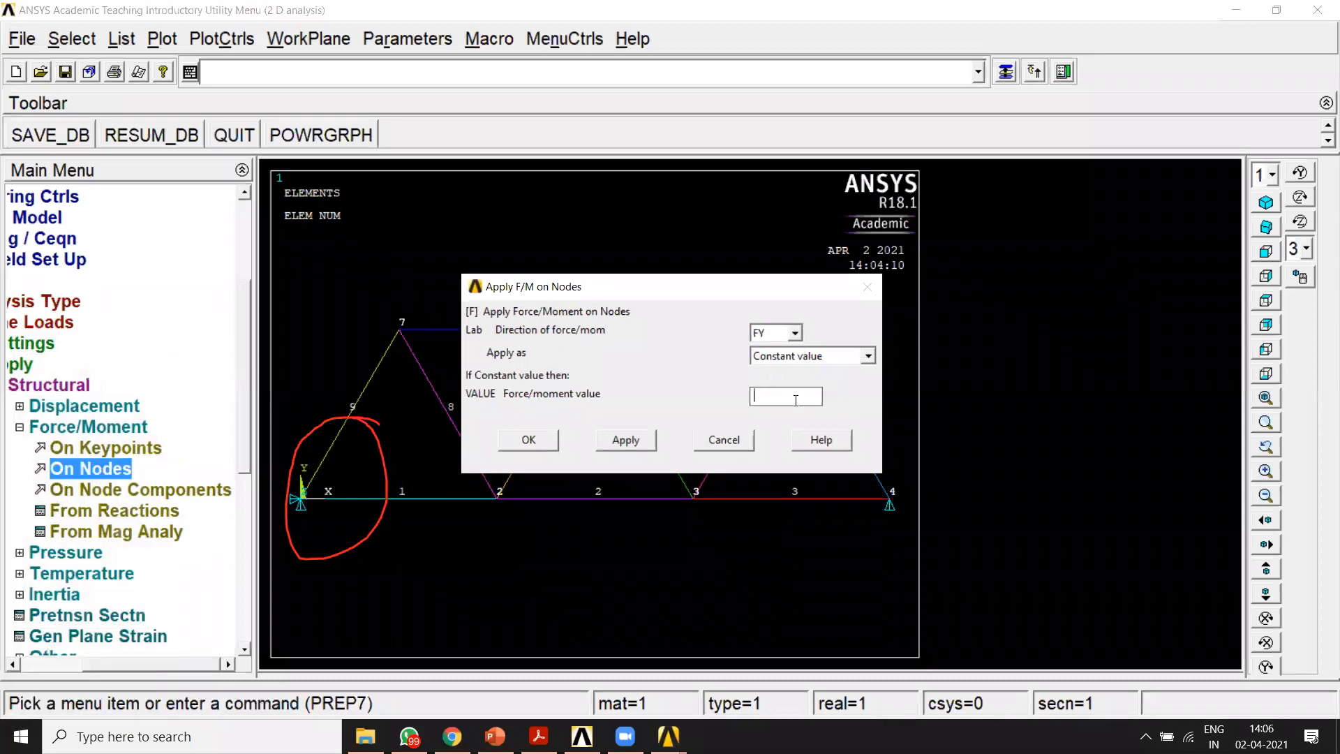
text(-280000)
click(631, 439)
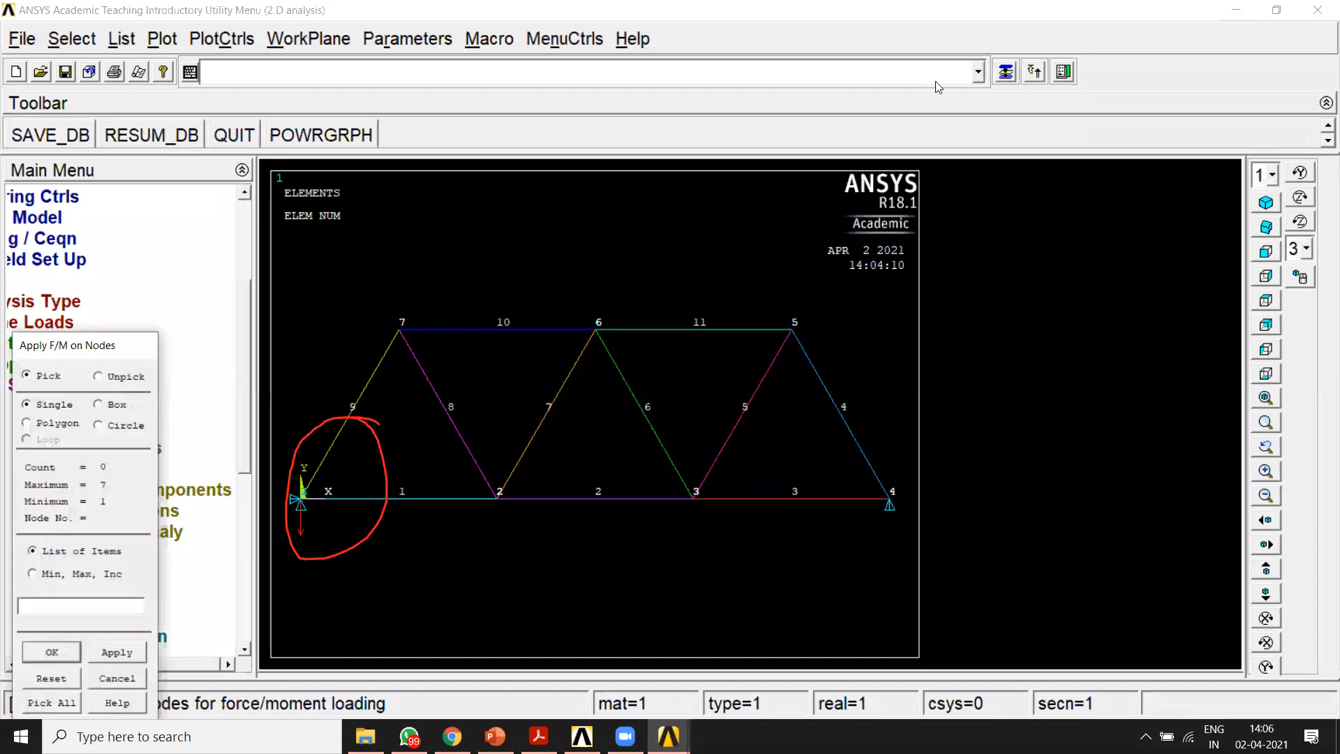
Step: Apply a constant FY force of -210000 on node 2 of the truss's lower chord
mouse_move(518, 447)
mouse_down()
mouse_move(539, 466)
mouse_move(497, 451)
mouse_up()
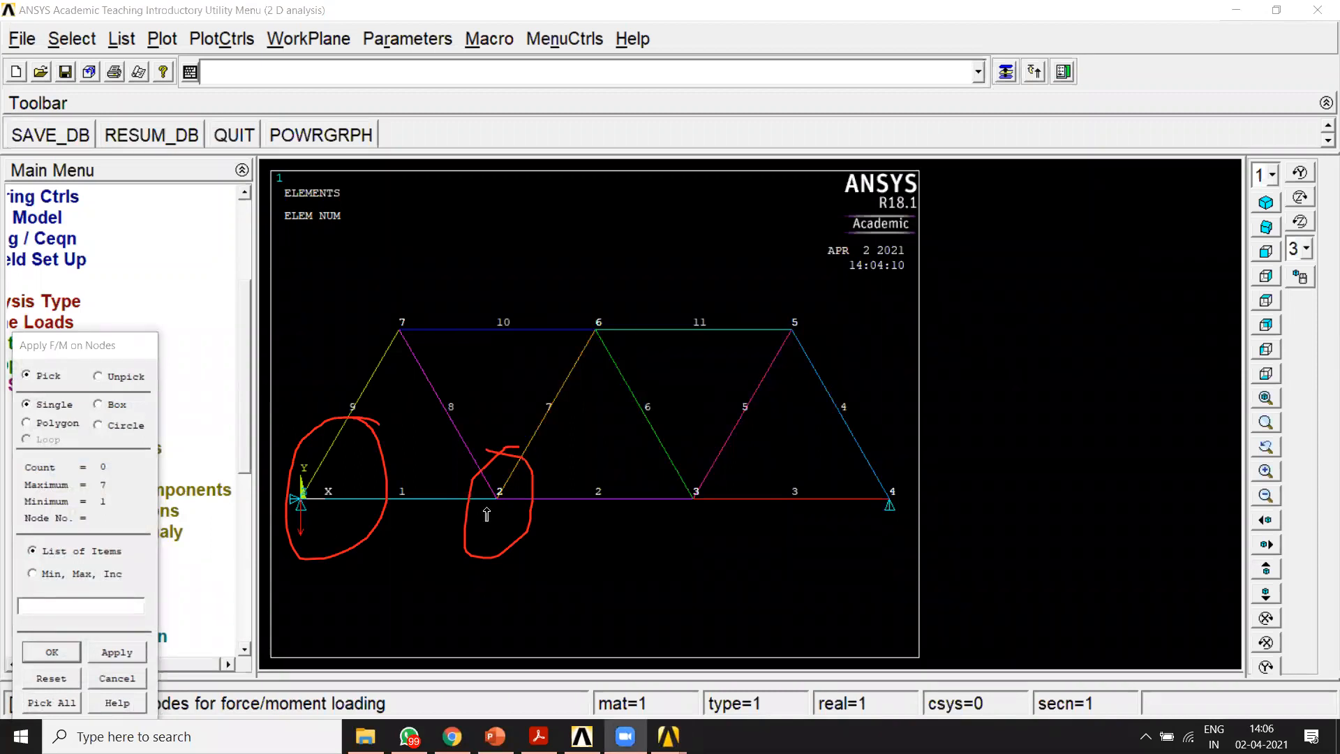
click(80, 656)
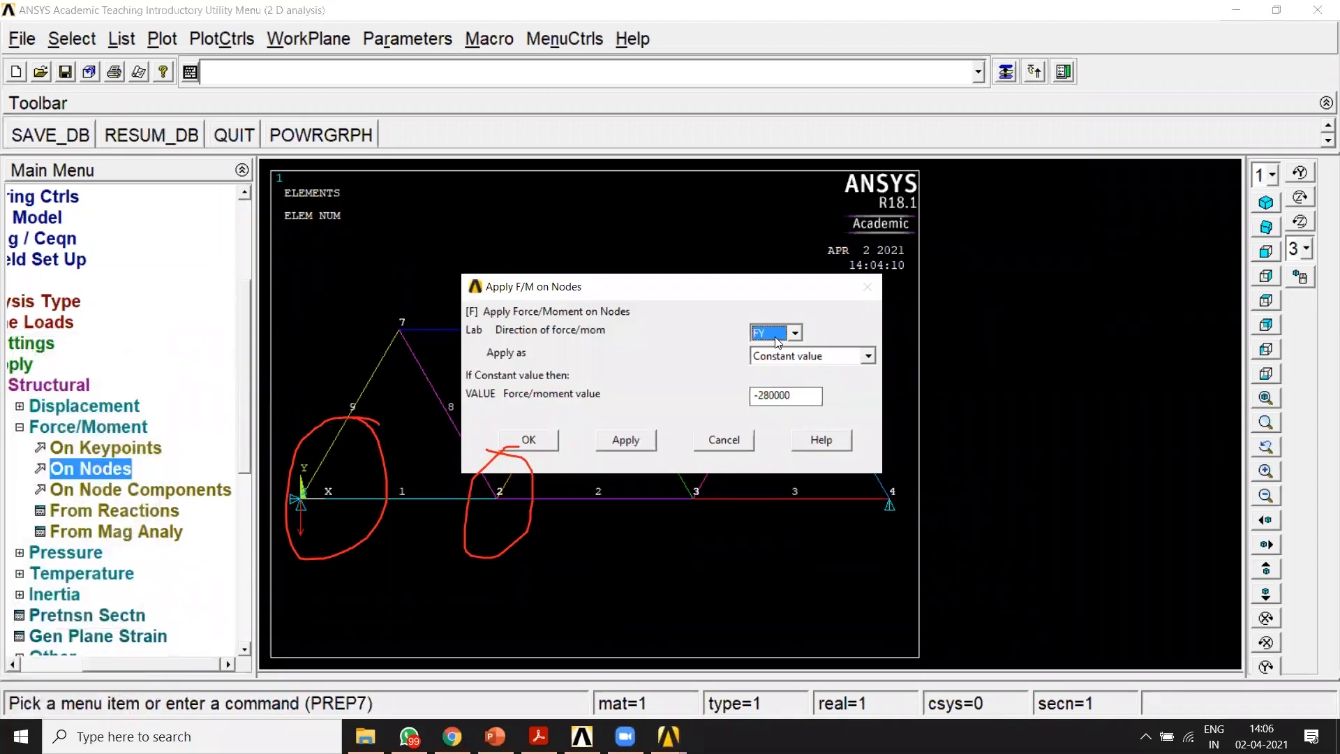
click(850, 78)
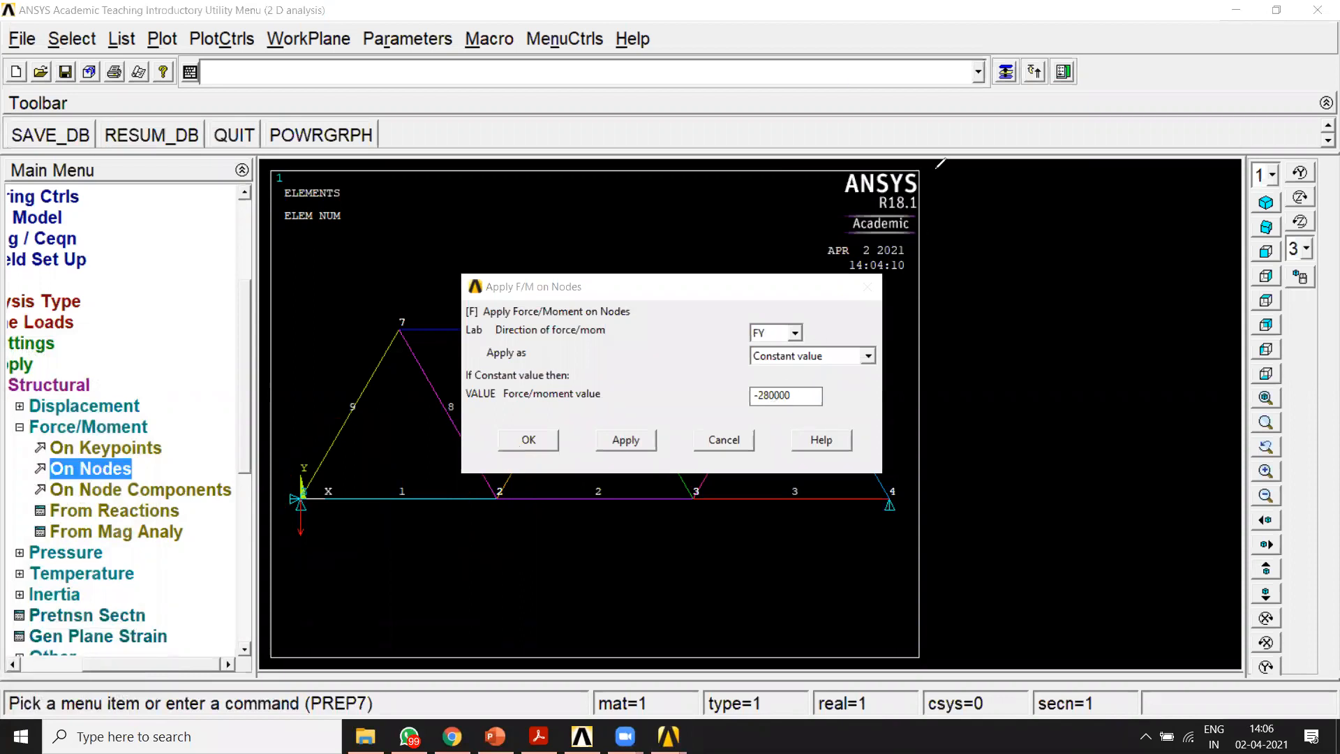
drag(768, 395, 762, 396)
text(1)
click(614, 443)
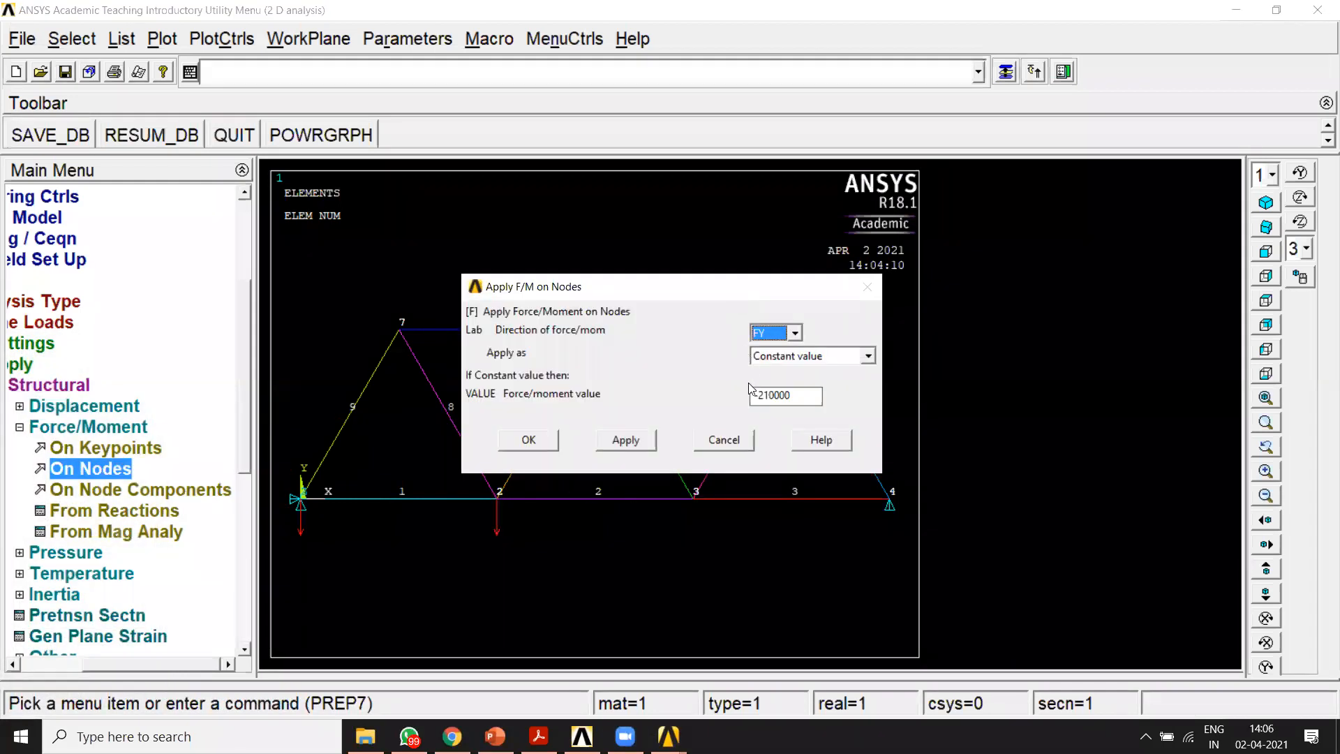
Step: Apply constant FY forces of -280000 on node 3 and -360000 on node 4 of the lower chord
click(767, 395)
click(626, 440)
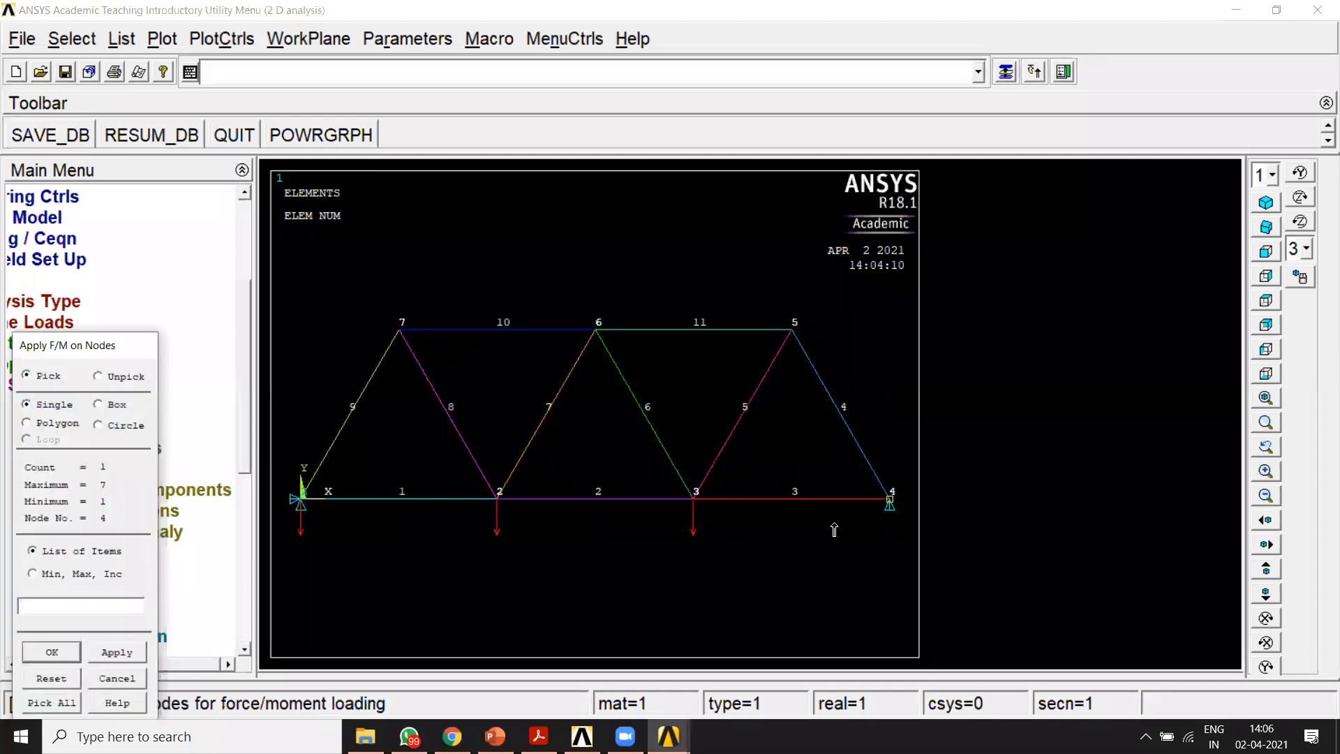
click(52, 652)
click(772, 395)
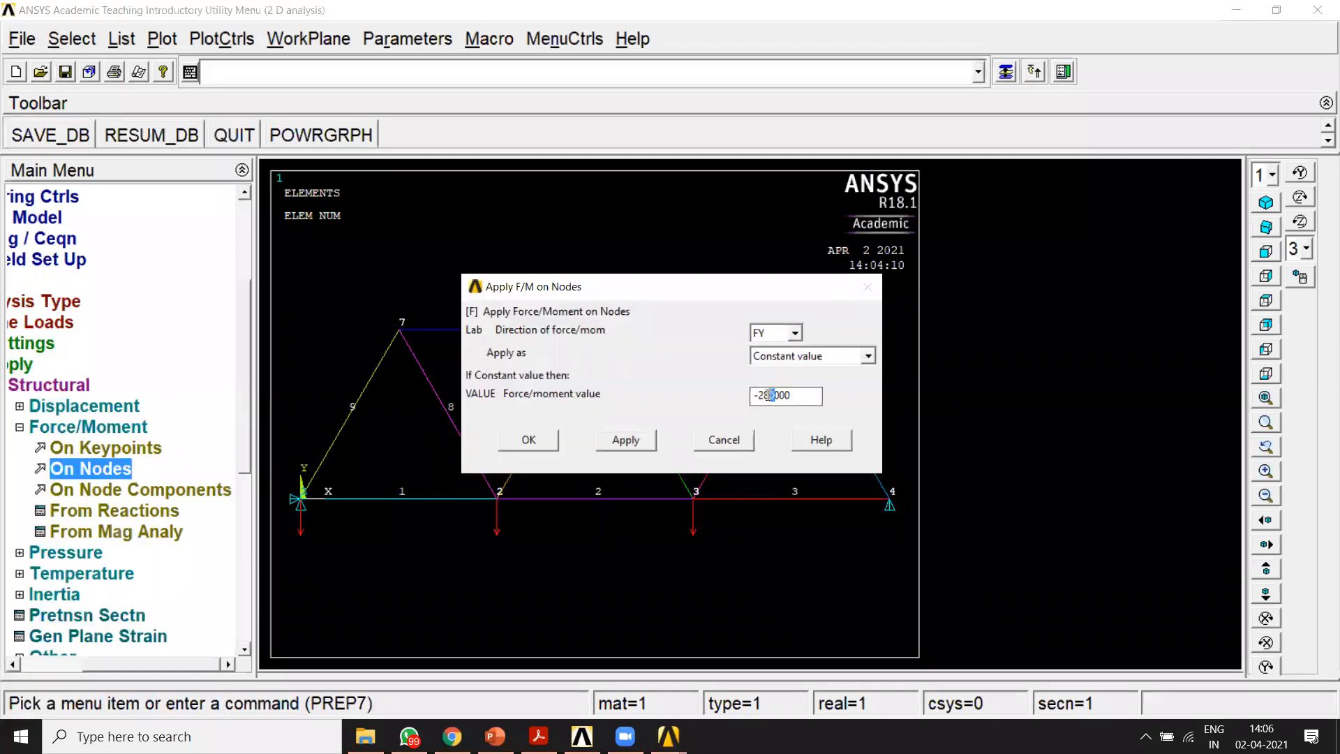
drag(768, 395, 761, 396)
text(360)
click(547, 442)
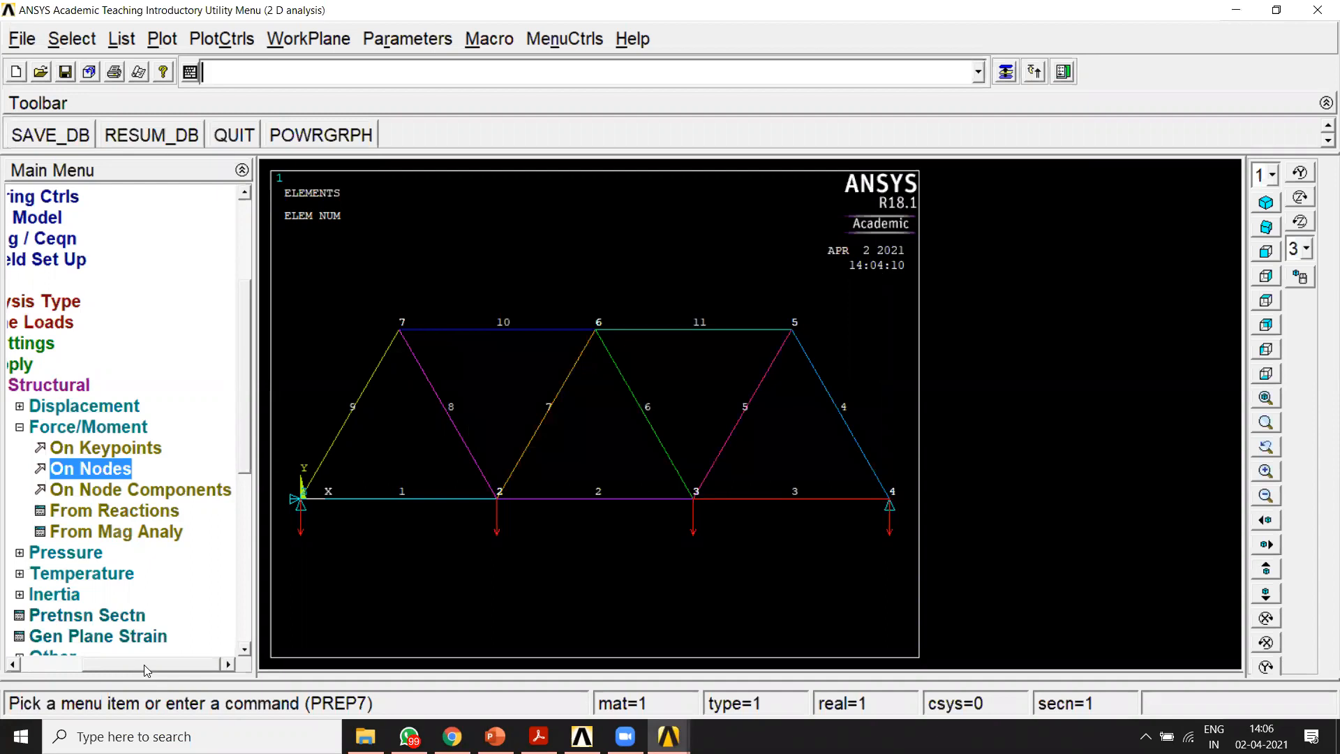
Step: Leave the preprocessor and solve the current load step
drag(144, 665, 75, 665)
click(57, 323)
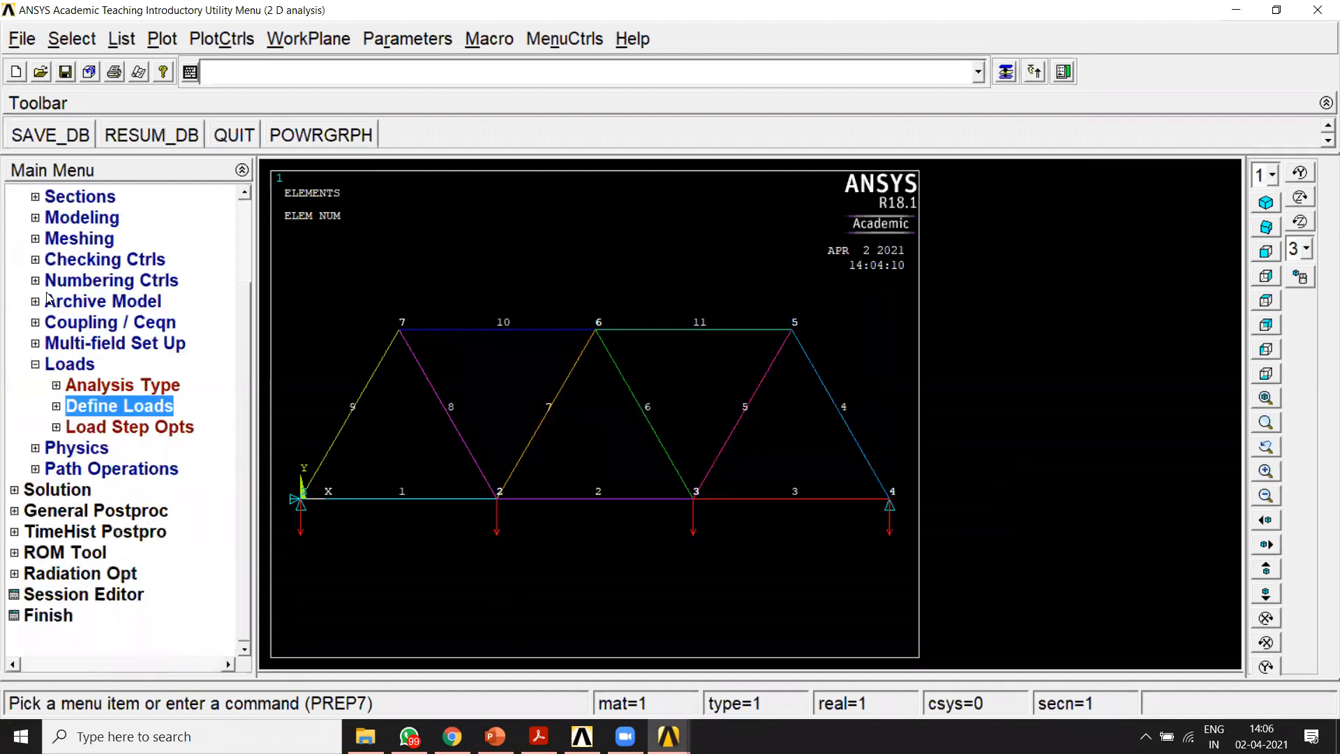
click(34, 365)
scroll(242, 339, up, 2)
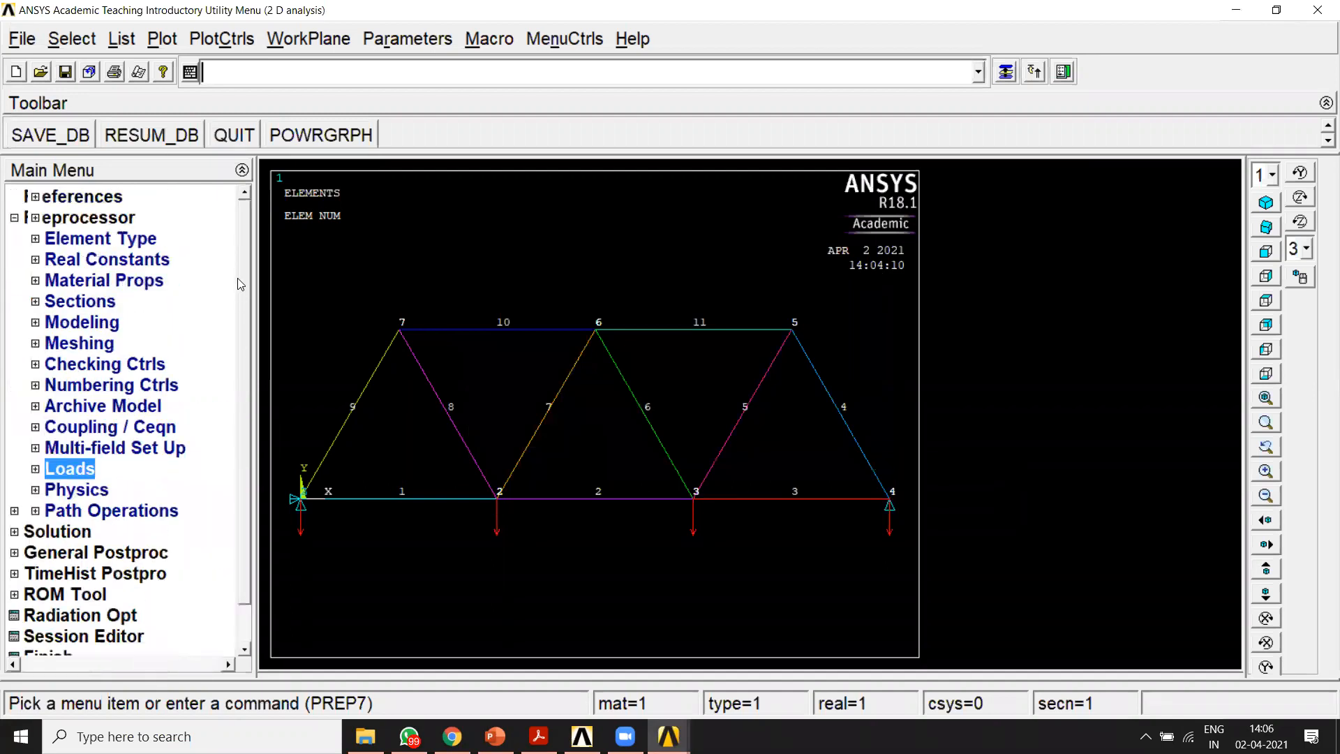
click(14, 218)
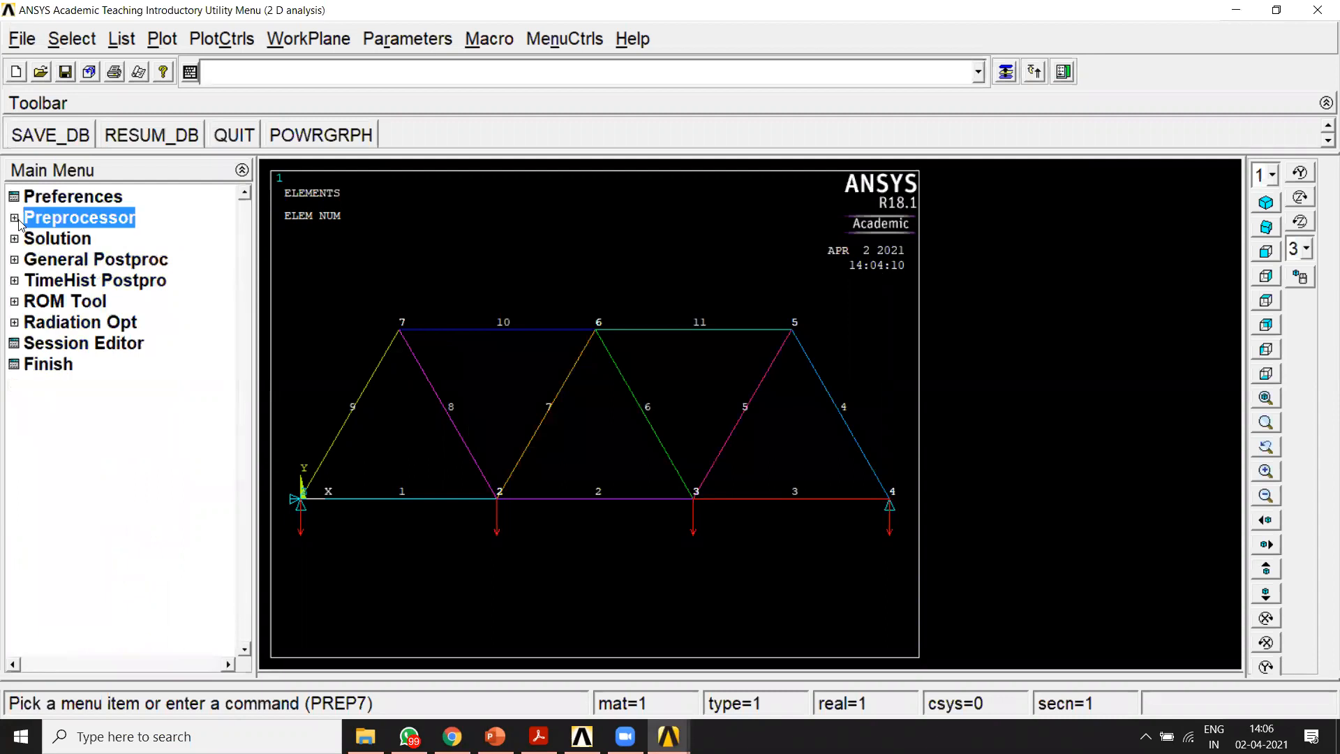
click(28, 239)
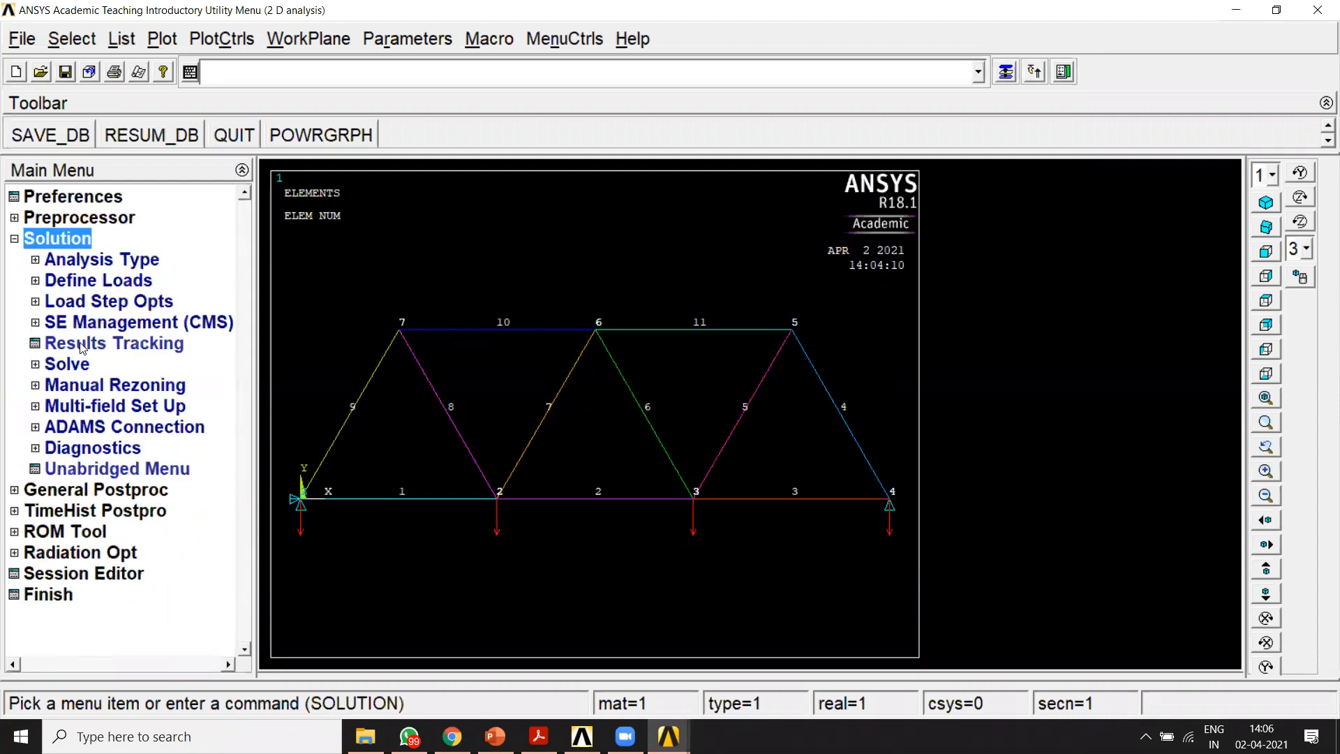
click(67, 364)
click(105, 385)
click(702, 459)
drag(138, 37, 520, 243)
click(595, 336)
click(857, 182)
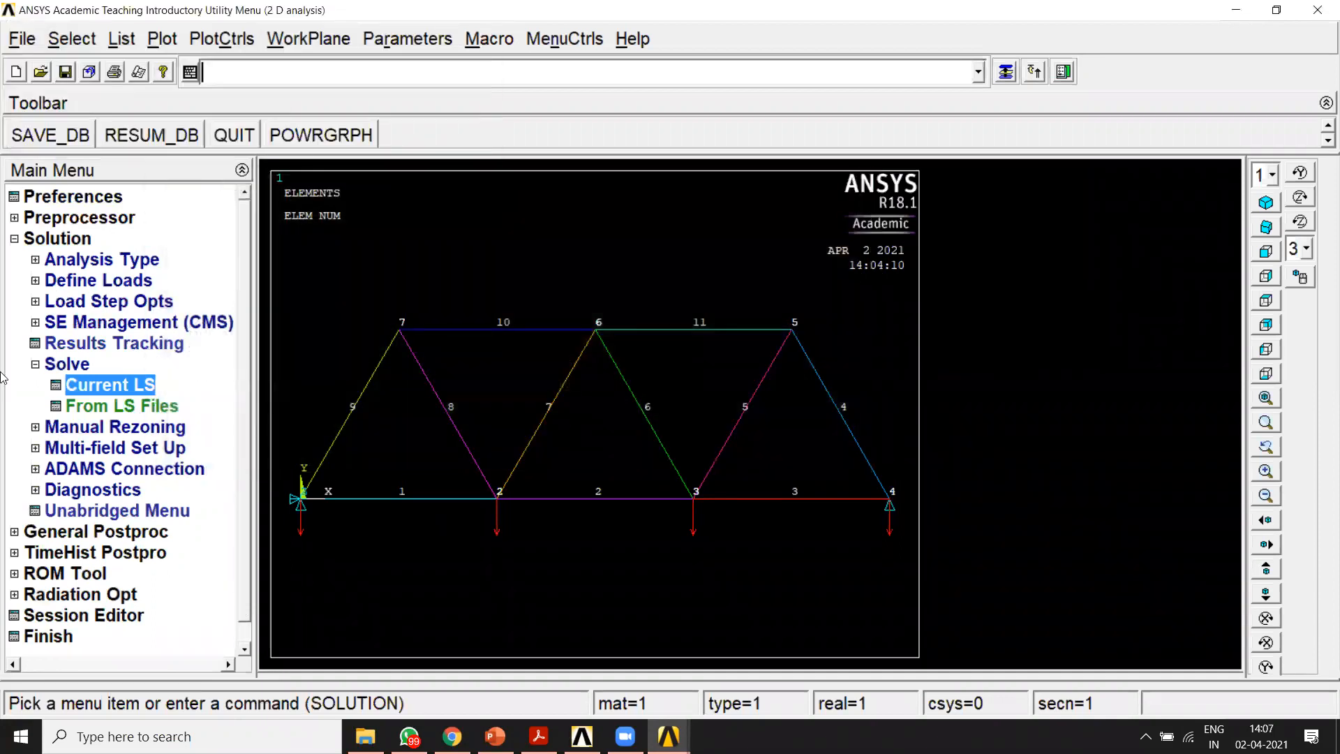
Step: List the nodal DOF solution for the displacement vector sum in the general postprocessor
click(25, 241)
click(25, 261)
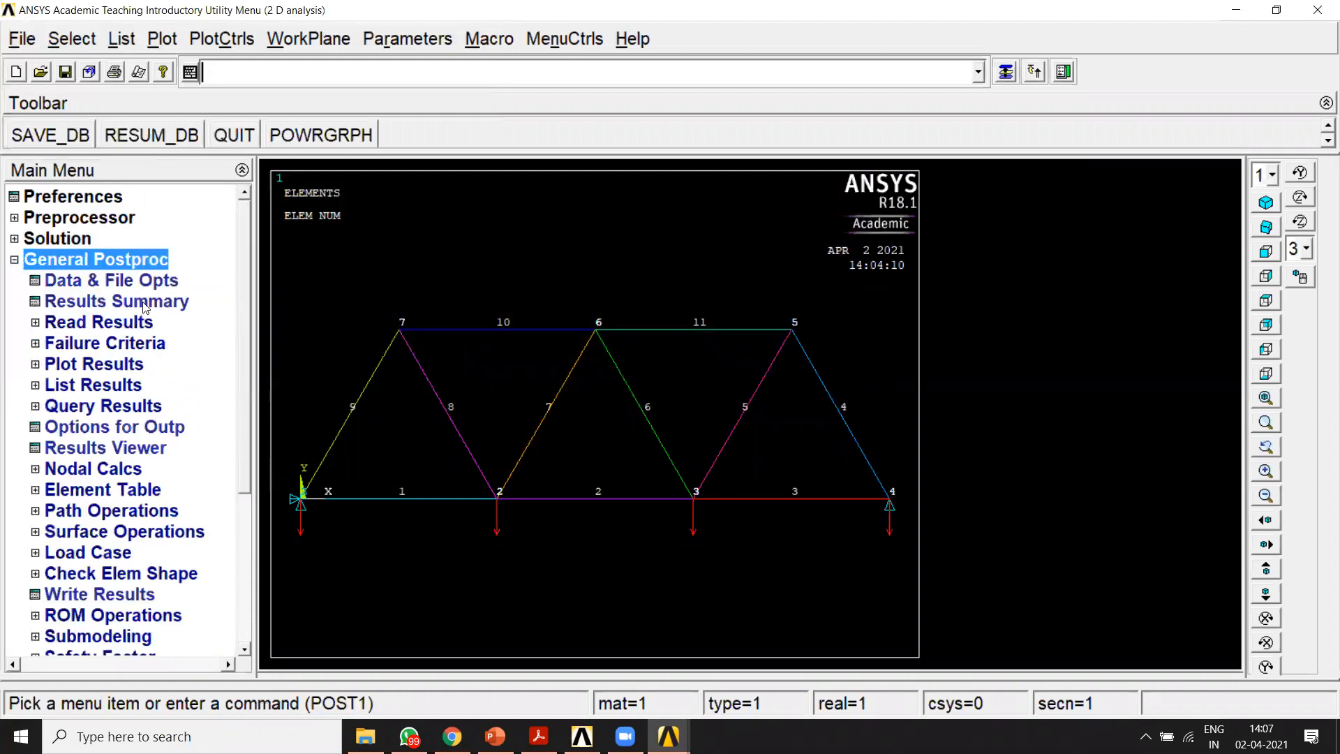
click(46, 386)
click(125, 490)
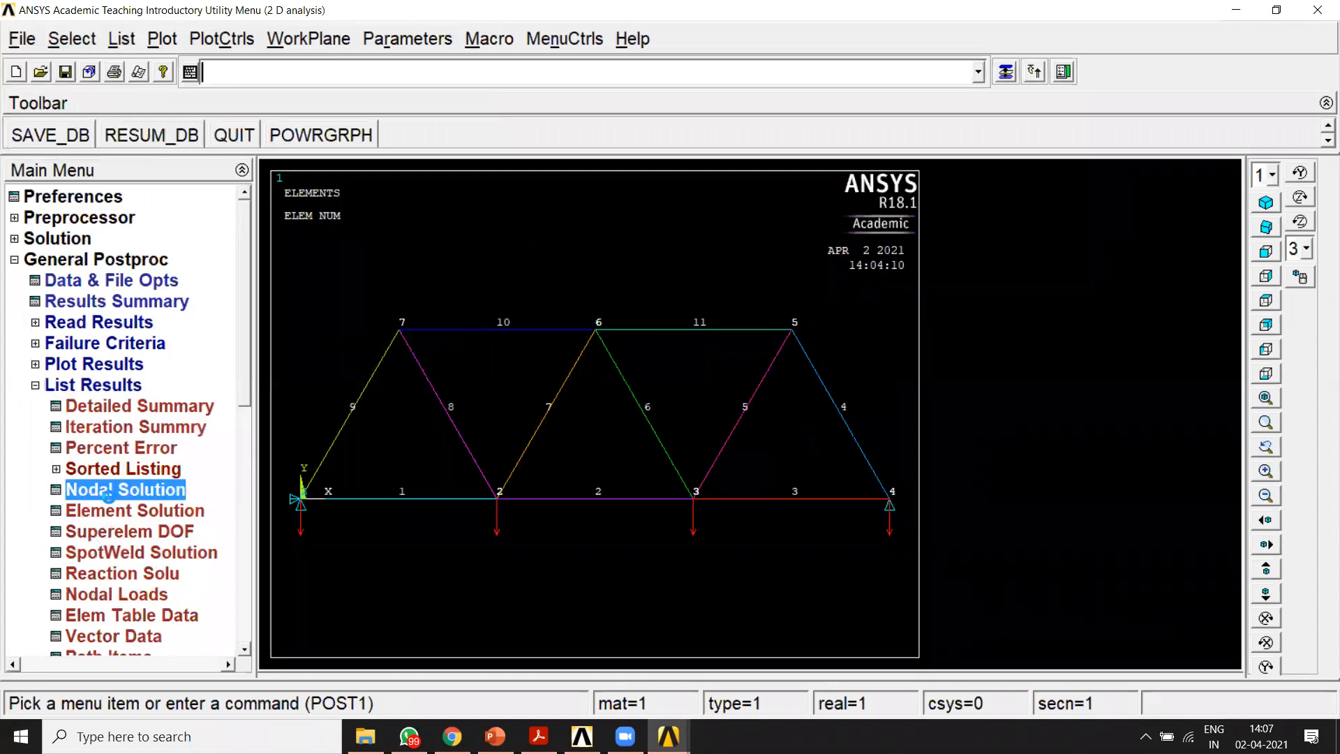
double_click(588, 297)
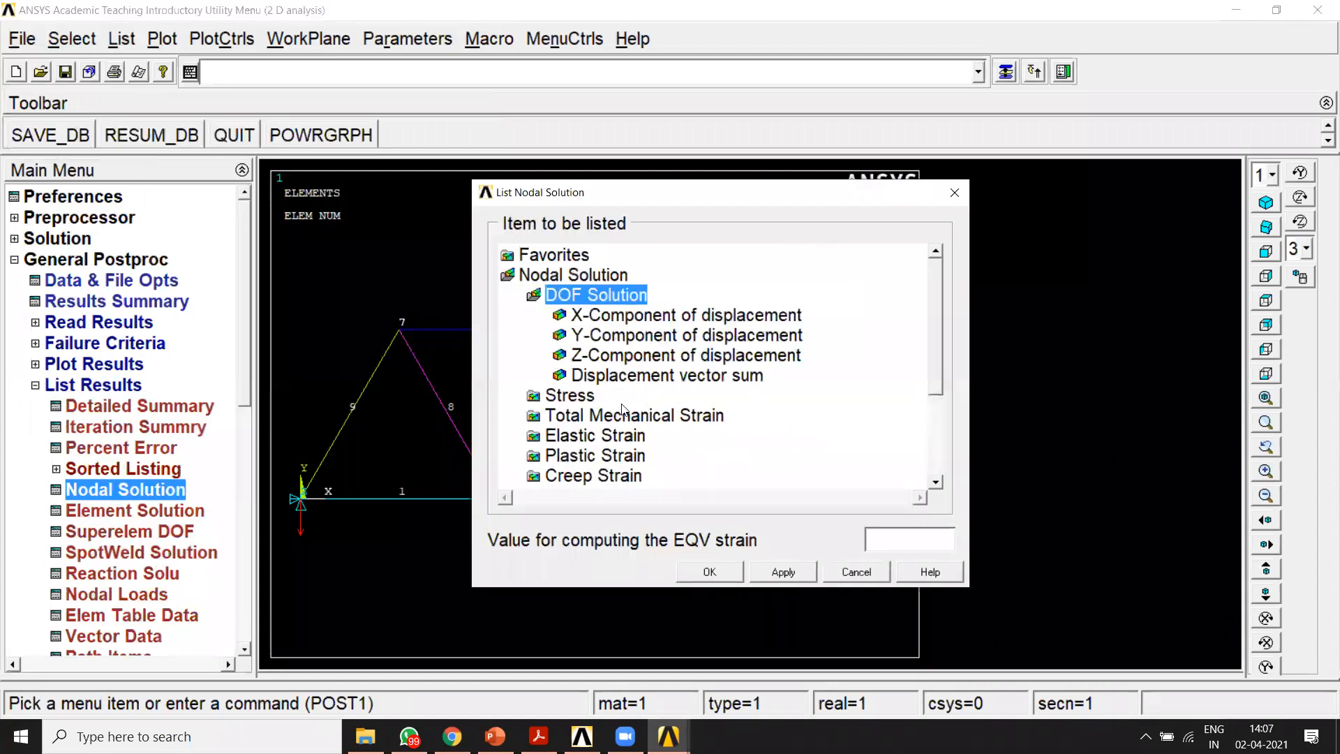
click(610, 374)
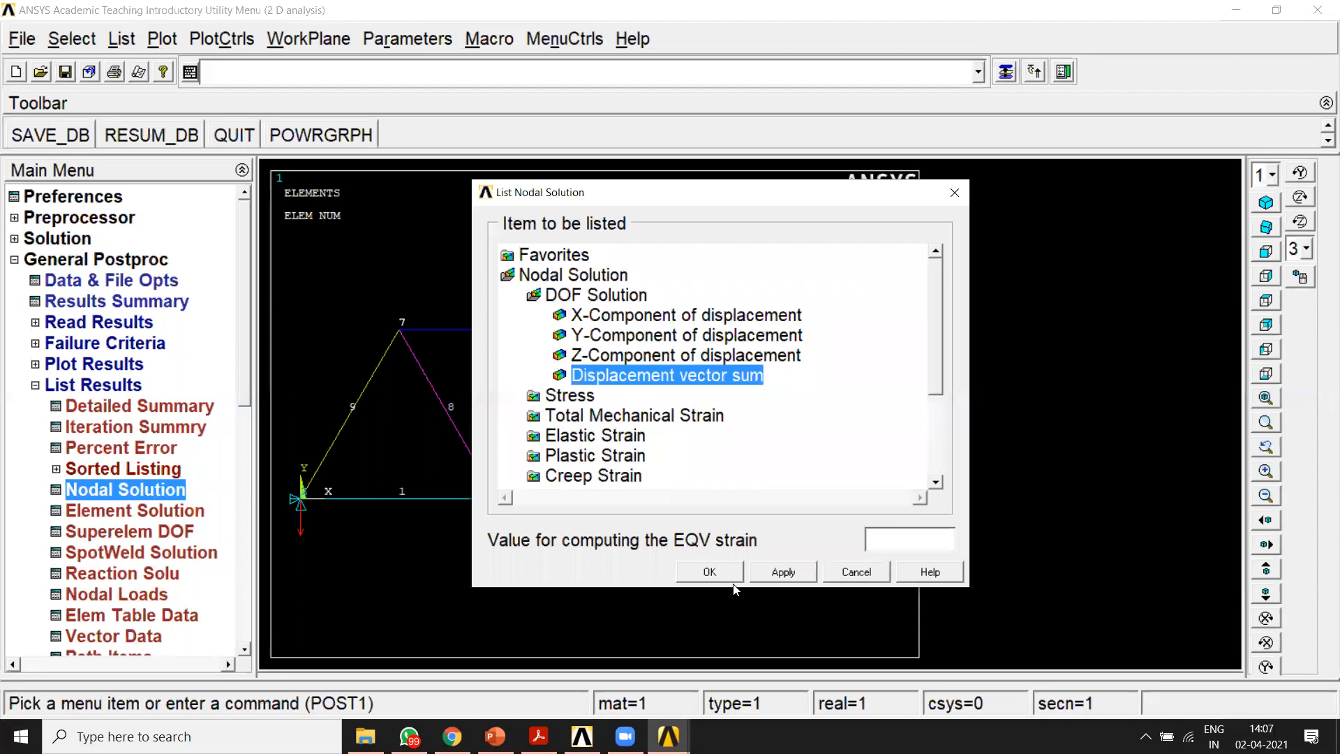
click(694, 571)
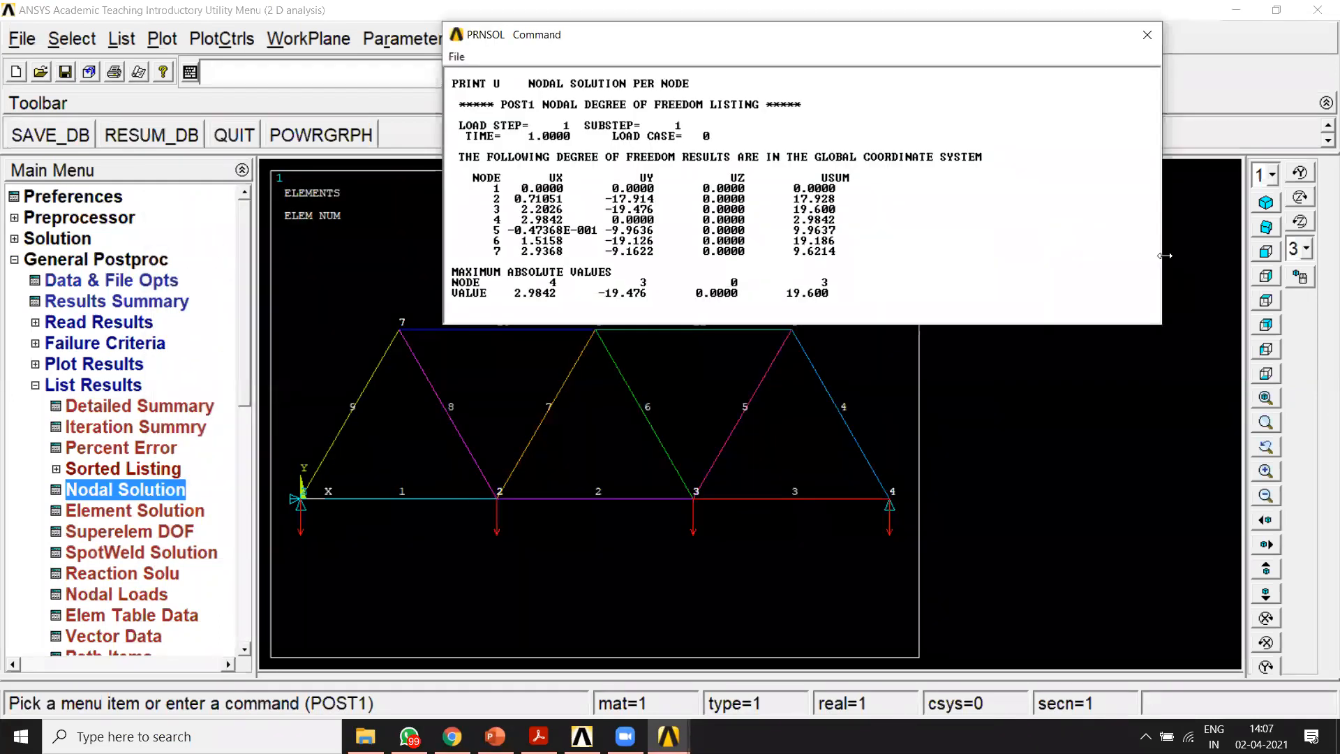
Step: Examine the vertical displacements and the maximum horizontal displacement in the nodal solution listing, and close the listing
drag(1162, 255, 1049, 255)
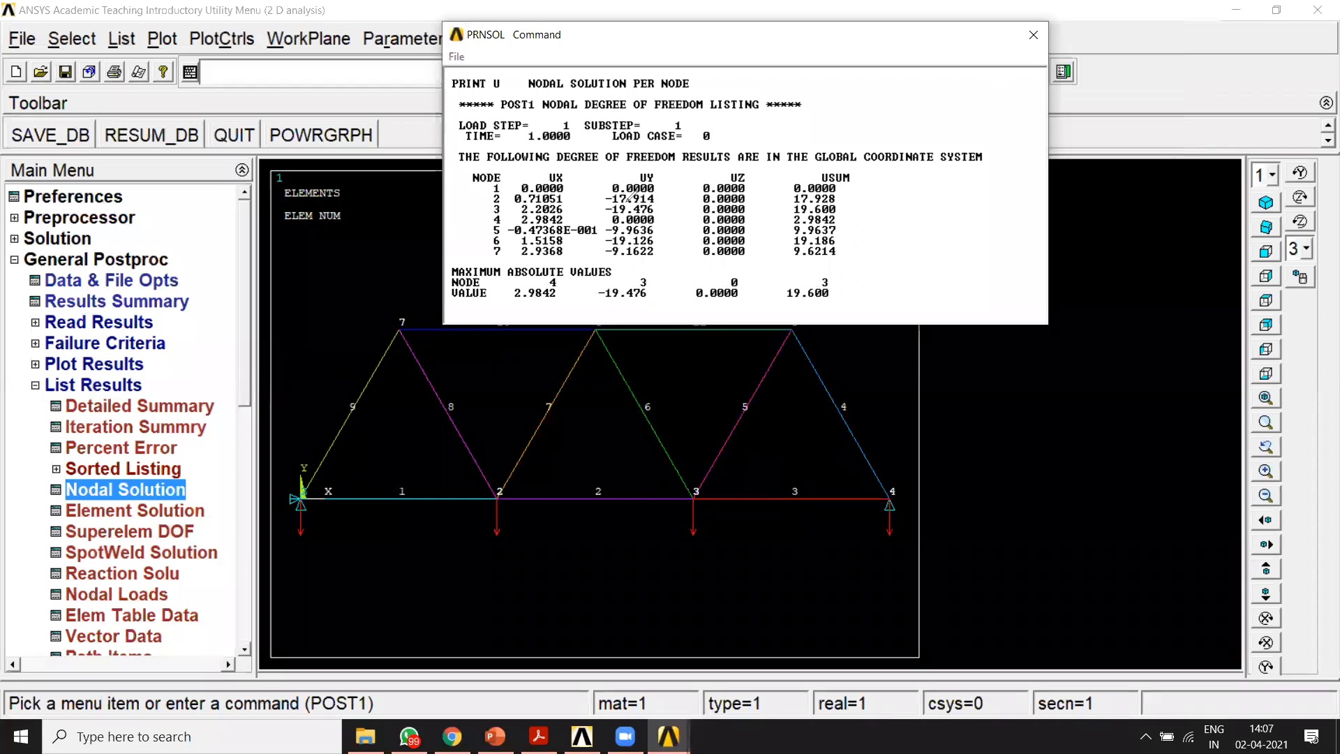
mouse_move(655, 165)
mouse_down()
mouse_move(595, 292)
mouse_move(659, 167)
mouse_up()
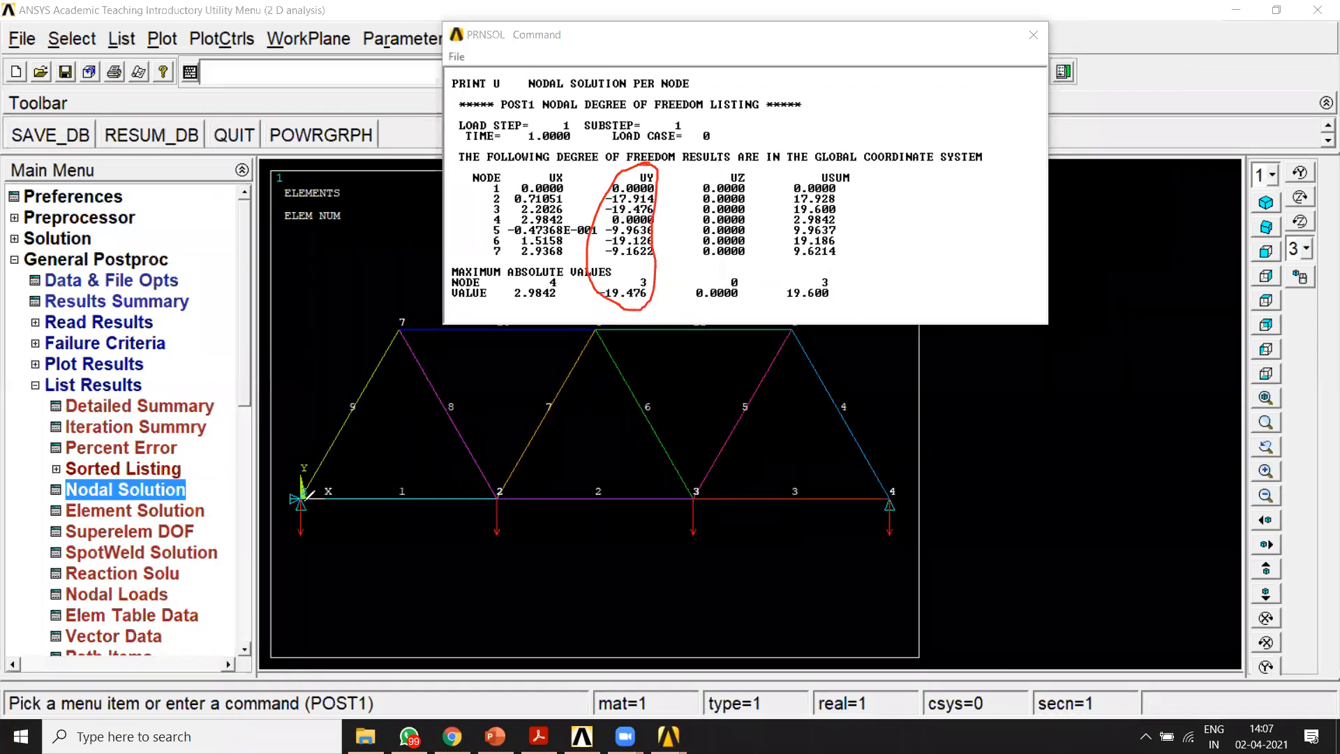
mouse_move(301, 504)
mouse_down()
mouse_move(411, 541)
mouse_move(572, 567)
mouse_up()
drag(719, 560, 949, 487)
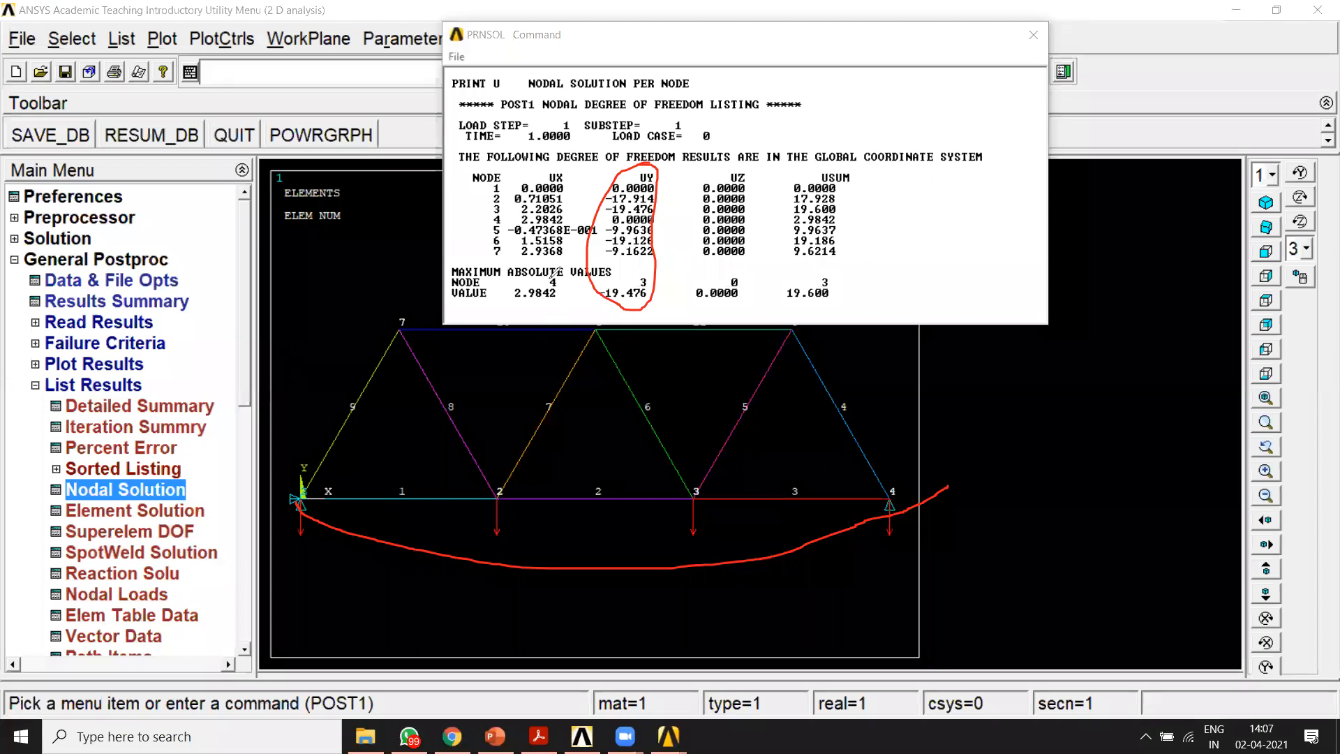
mouse_move(573, 266)
mouse_down()
mouse_move(513, 282)
mouse_move(555, 278)
mouse_up()
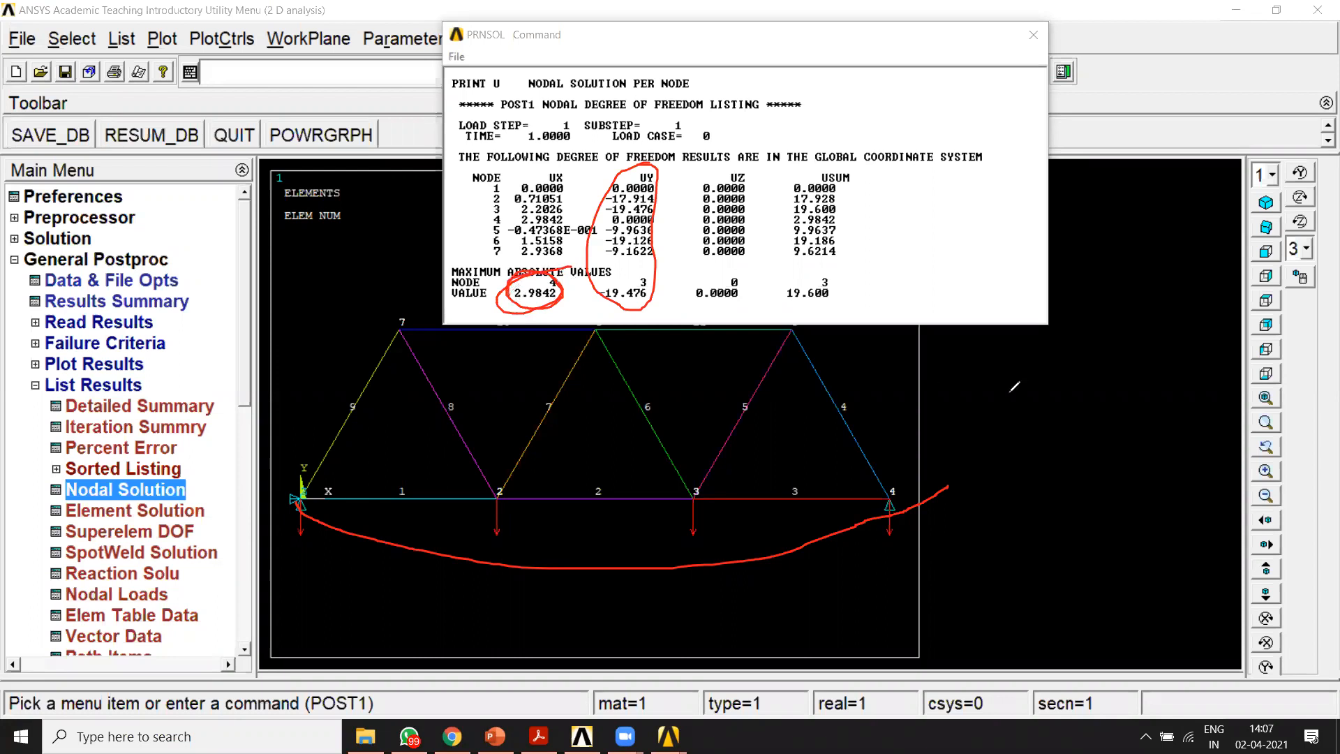
drag(926, 397, 1016, 400)
mouse_move(872, 497)
mouse_down()
mouse_move(895, 470)
mouse_move(958, 502)
mouse_up()
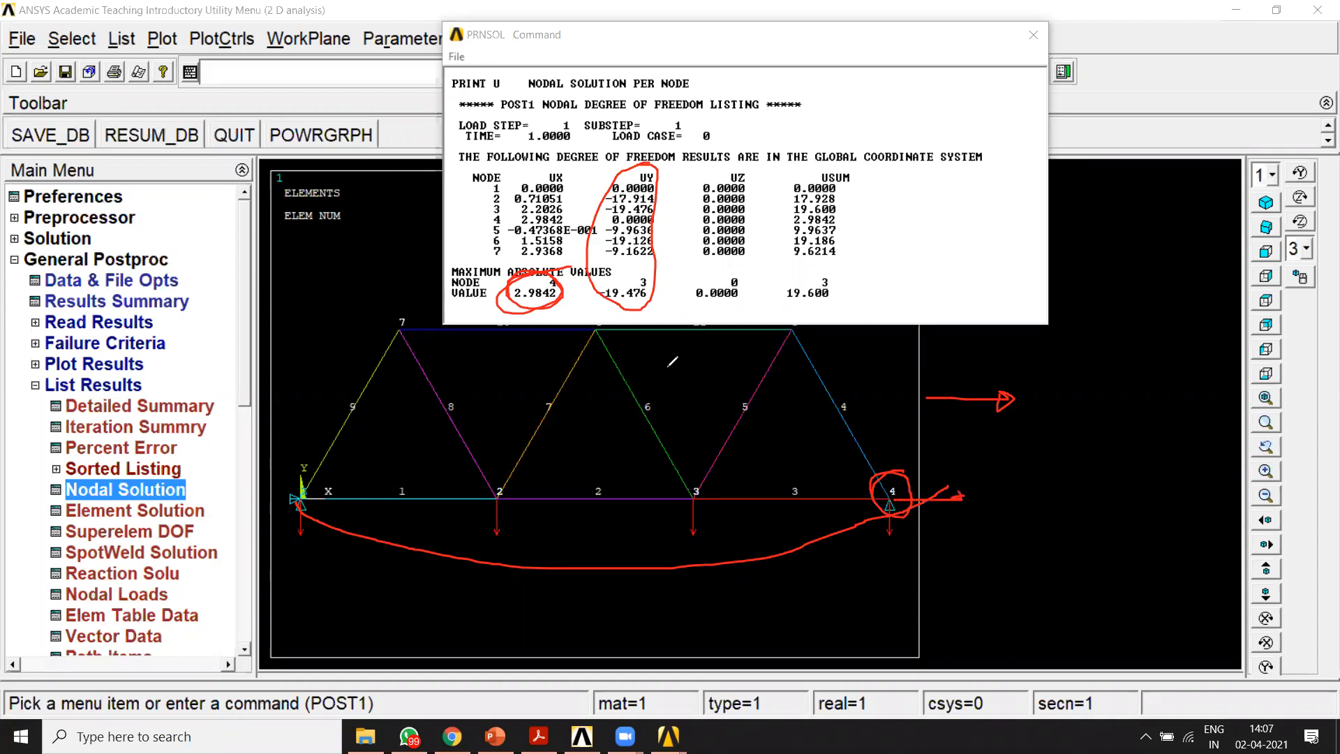
drag(1017, 431, 1053, 463)
click(1068, 458)
mouse_move(1084, 428)
mouse_down()
mouse_move(1077, 439)
mouse_move(1108, 440)
mouse_up()
mouse_move(1147, 409)
mouse_down()
mouse_move(1136, 444)
mouse_move(1146, 412)
mouse_move(1184, 428)
mouse_move(1224, 417)
mouse_up()
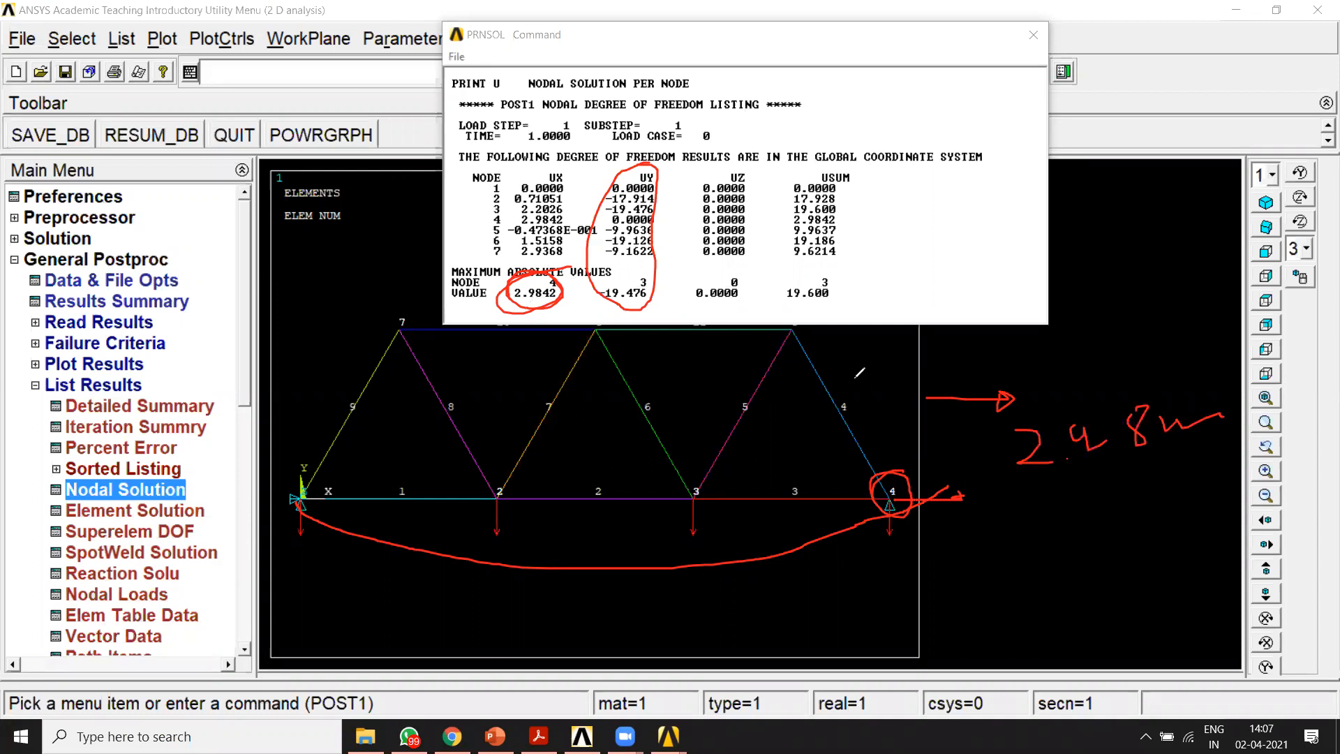
click(860, 333)
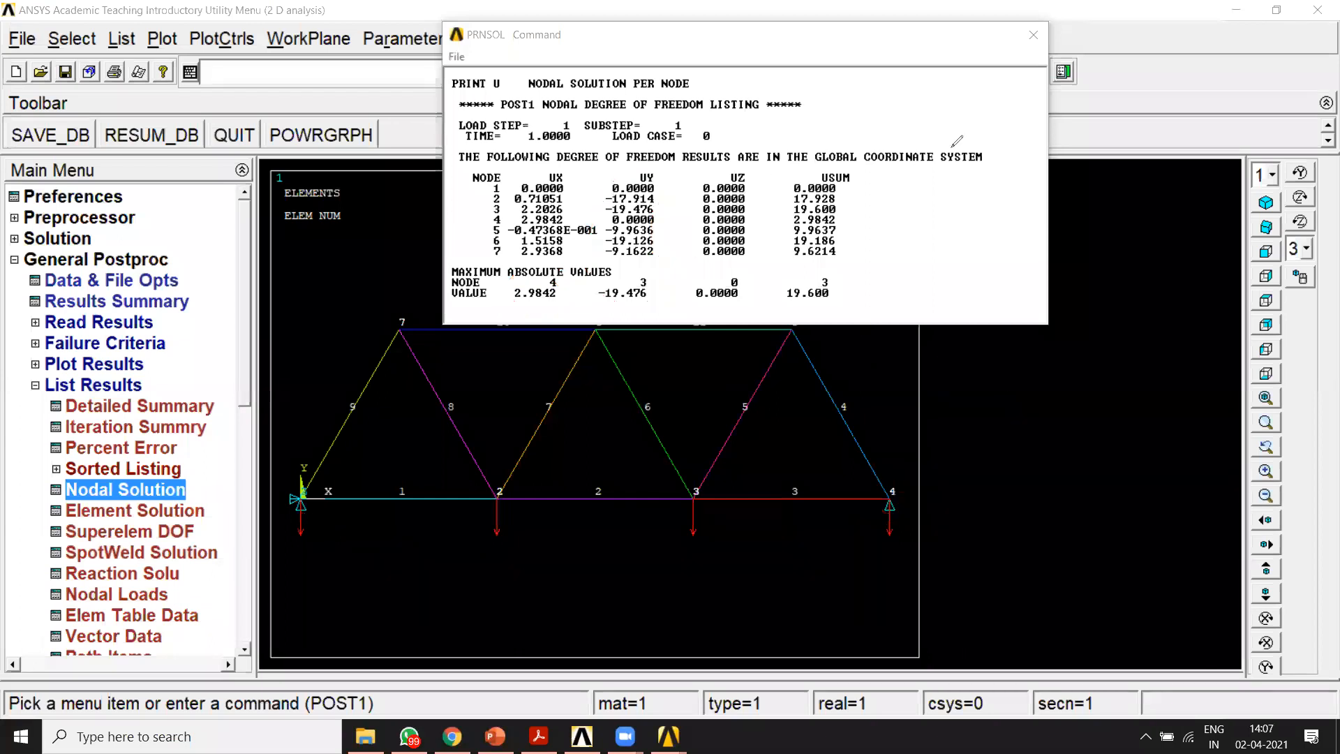
click(1030, 35)
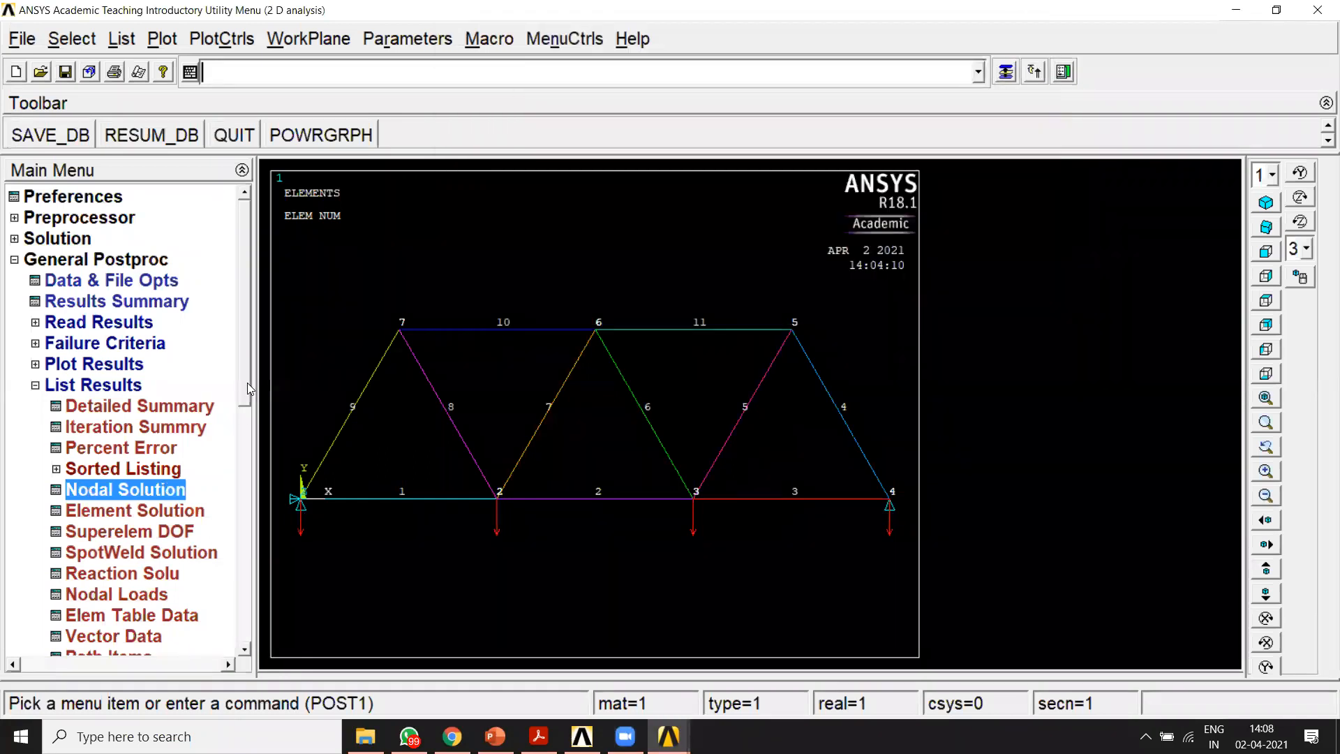
Step: List the reaction solution for all items and move the listing clear of the truss supports
drag(245, 409, 238, 464)
click(98, 414)
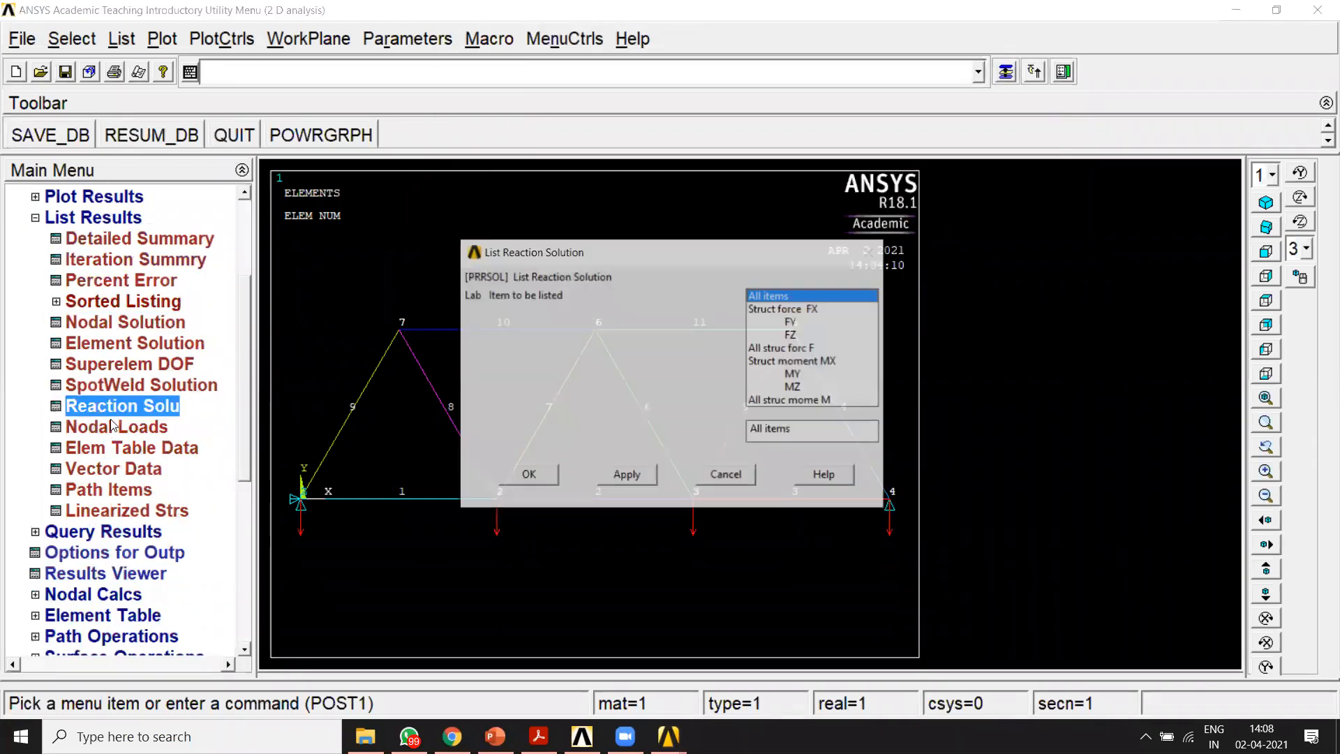
click(520, 476)
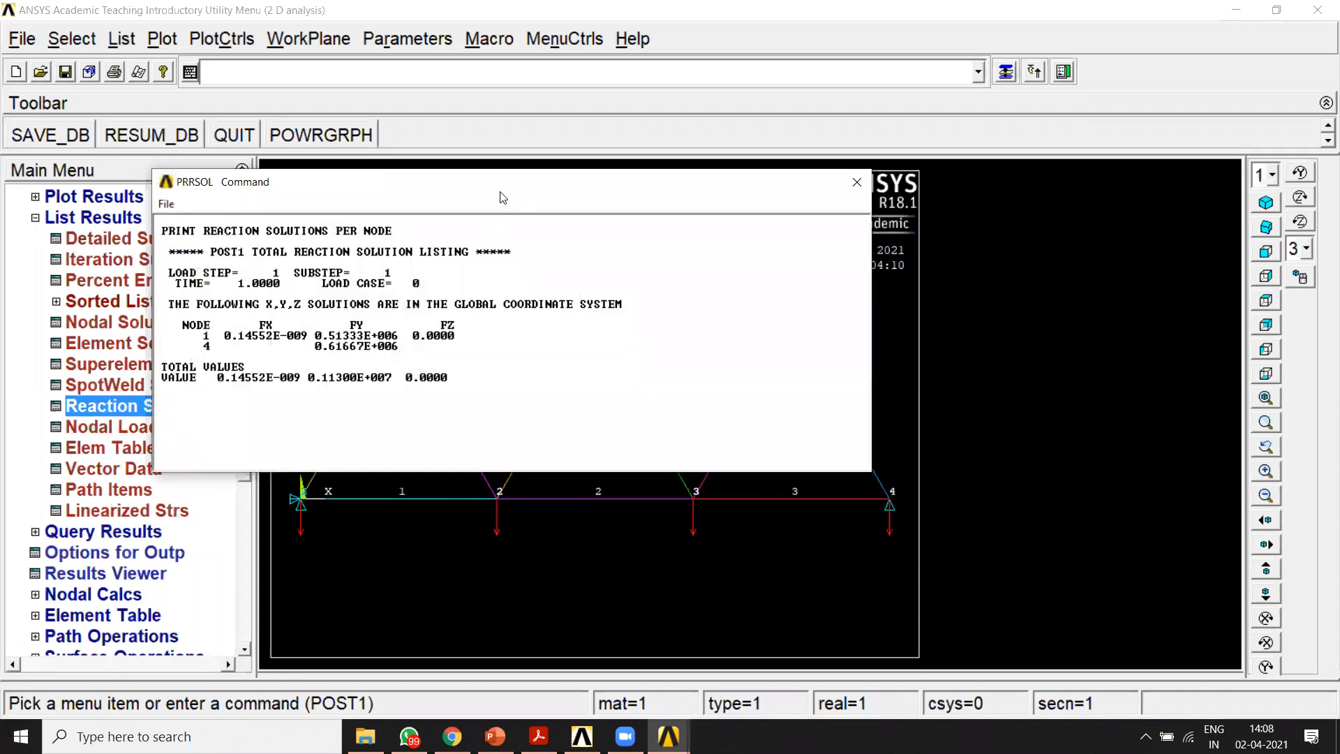
drag(500, 191, 882, 49)
Step: Examine the support reactions at nodes 1 and 4 in the reaction listing, and close the listing
drag(529, 217, 806, 218)
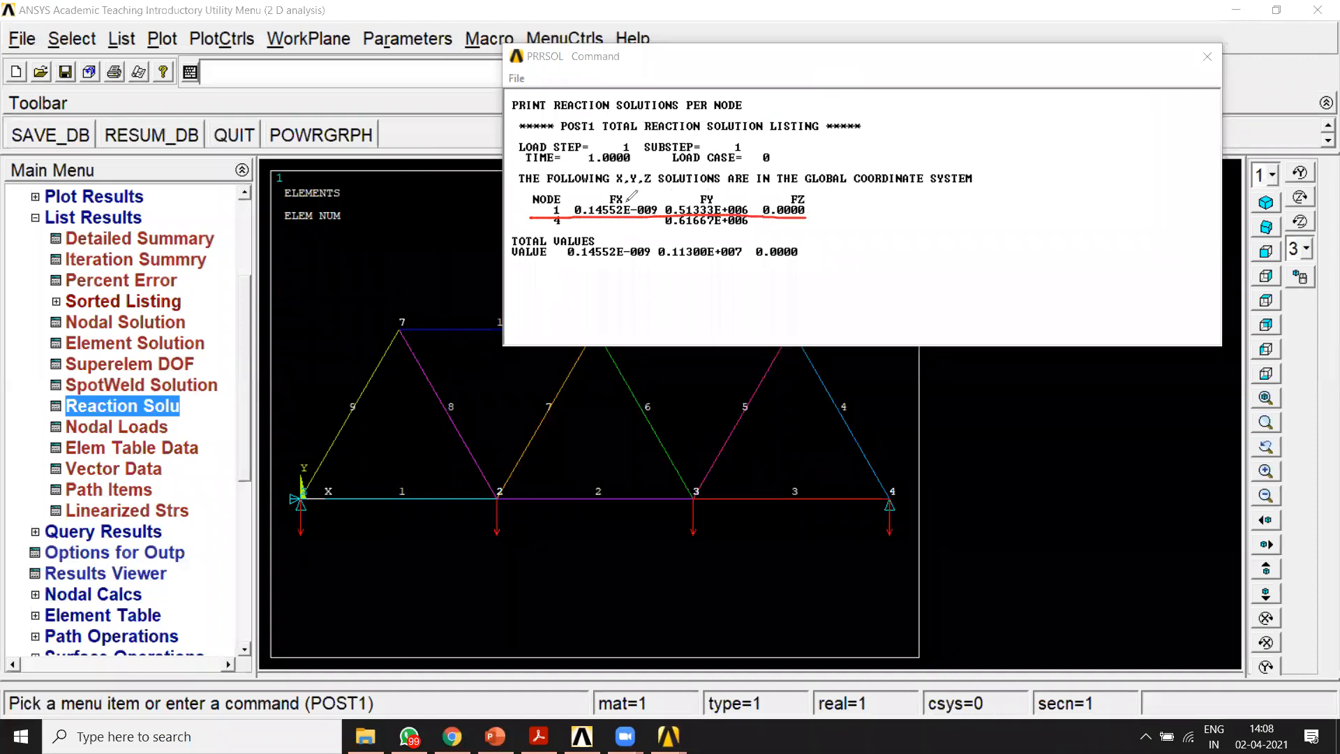
drag(530, 218, 810, 218)
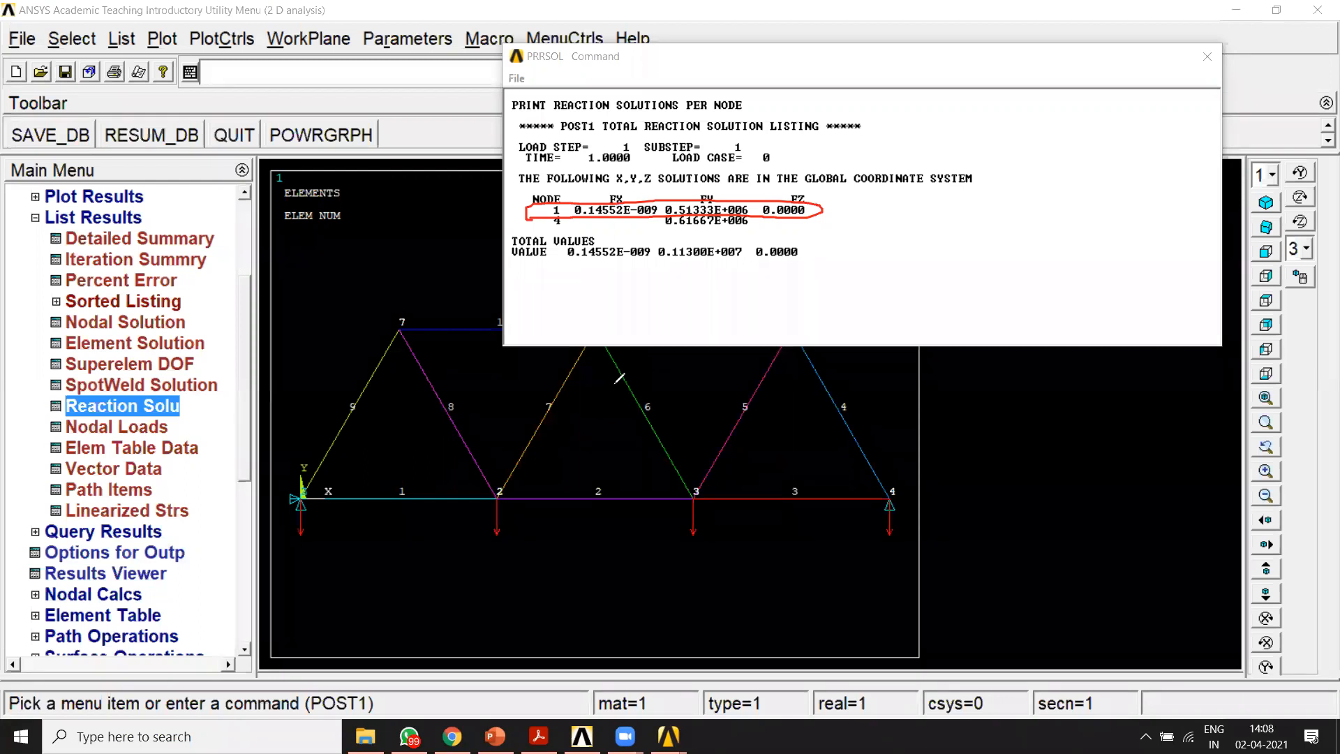
mouse_move(873, 481)
mouse_down()
mouse_move(908, 559)
mouse_move(887, 481)
mouse_up()
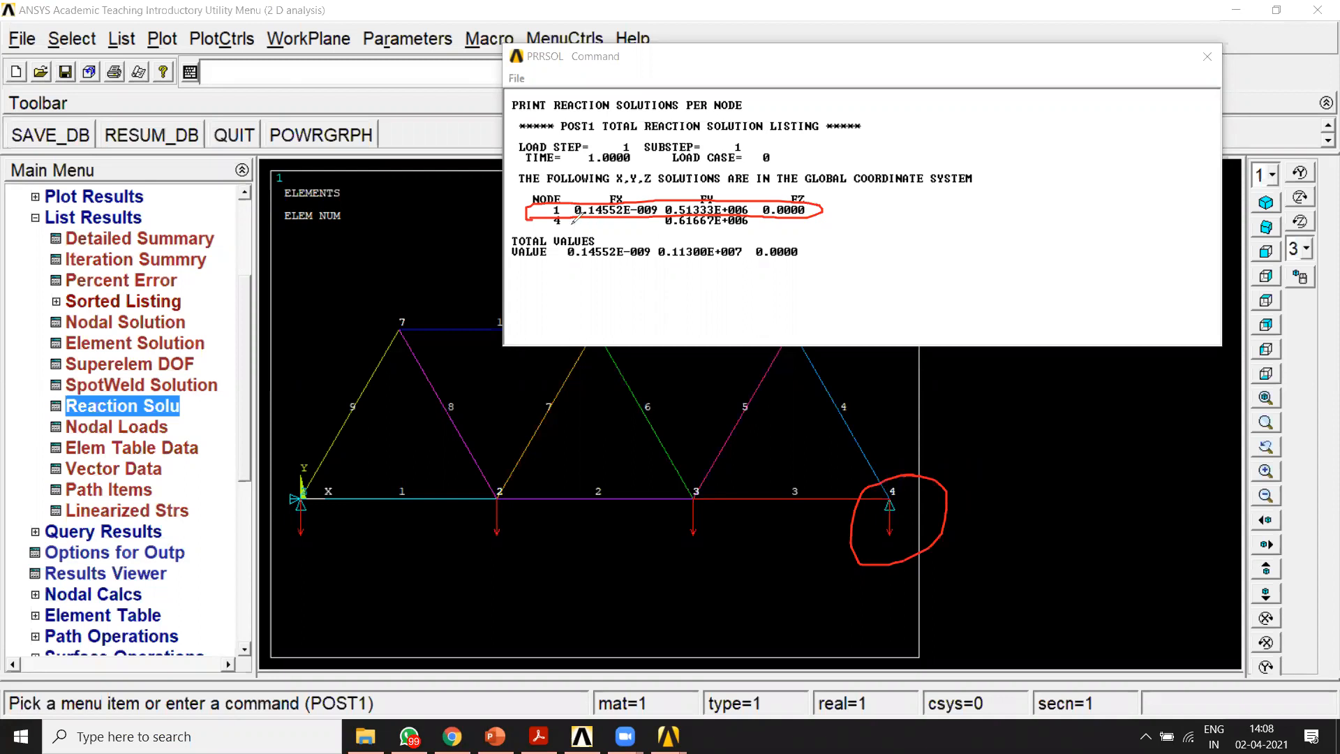
mouse_move(539, 222)
mouse_down()
mouse_move(739, 236)
mouse_move(800, 214)
mouse_move(816, 239)
mouse_up()
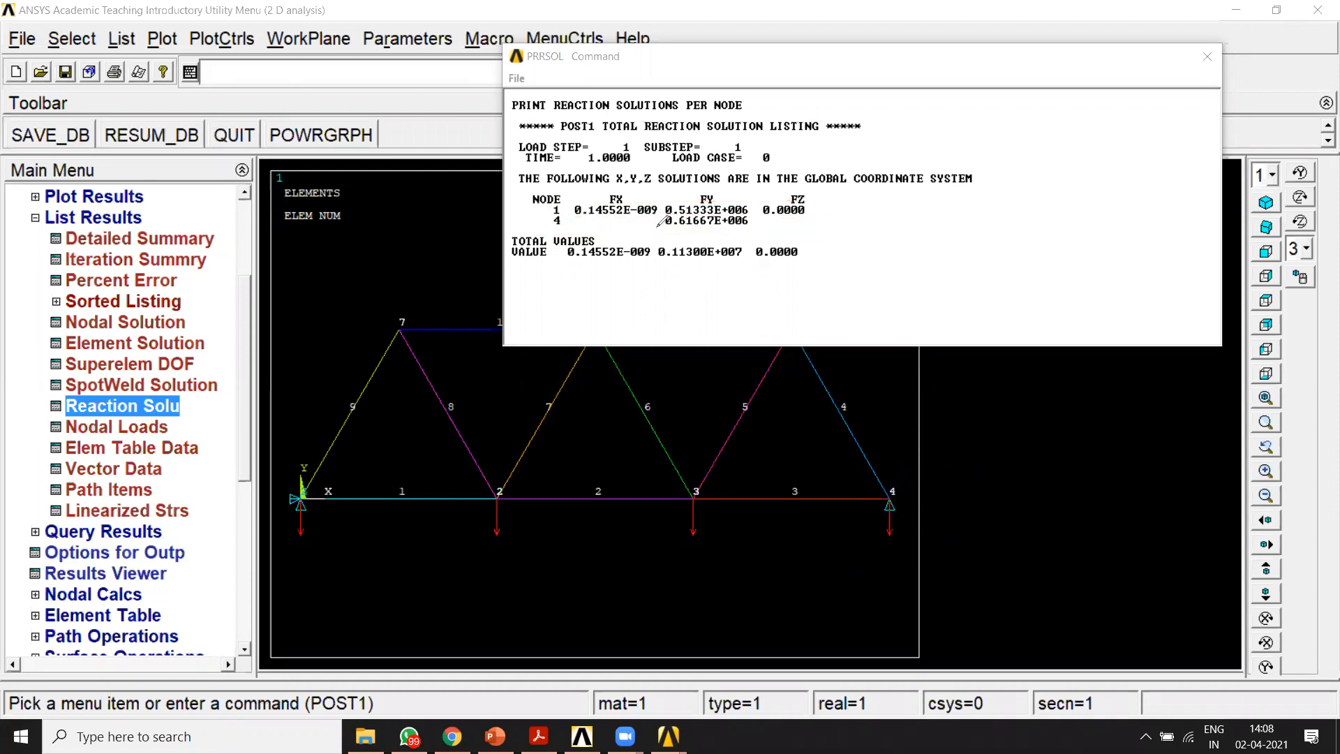
mouse_move(555, 227)
mouse_down()
mouse_move(755, 232)
mouse_move(531, 232)
mouse_move(777, 233)
mouse_move(569, 240)
mouse_move(768, 238)
mouse_up()
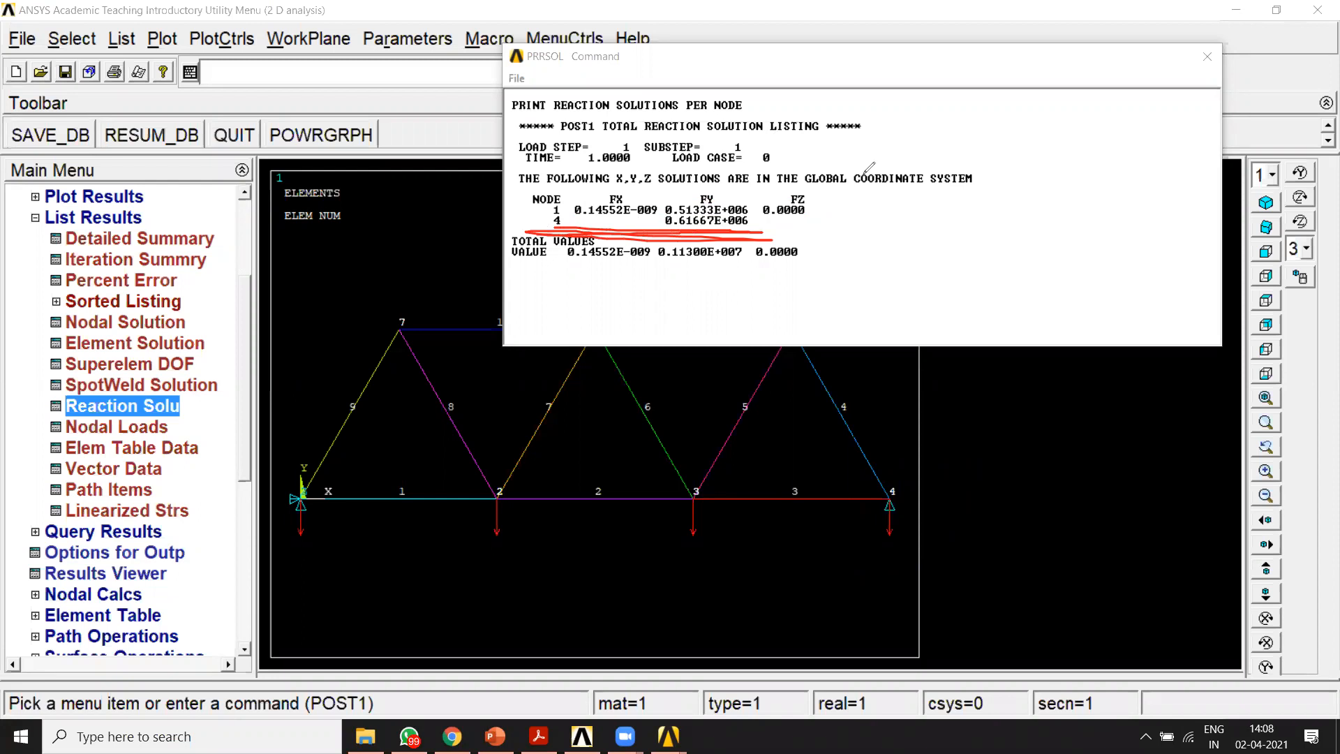
key(Escape)
click(1210, 57)
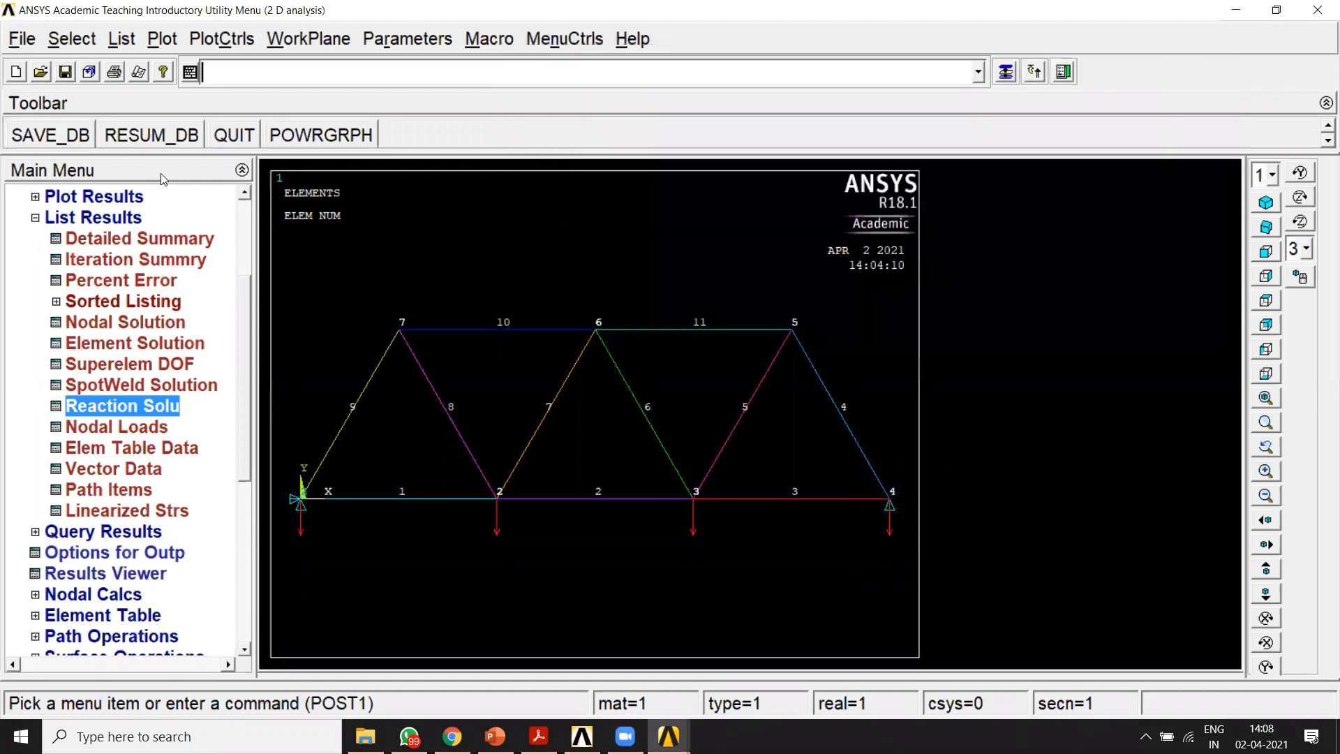
Step: Read the last results set with the command set,last
click(48, 218)
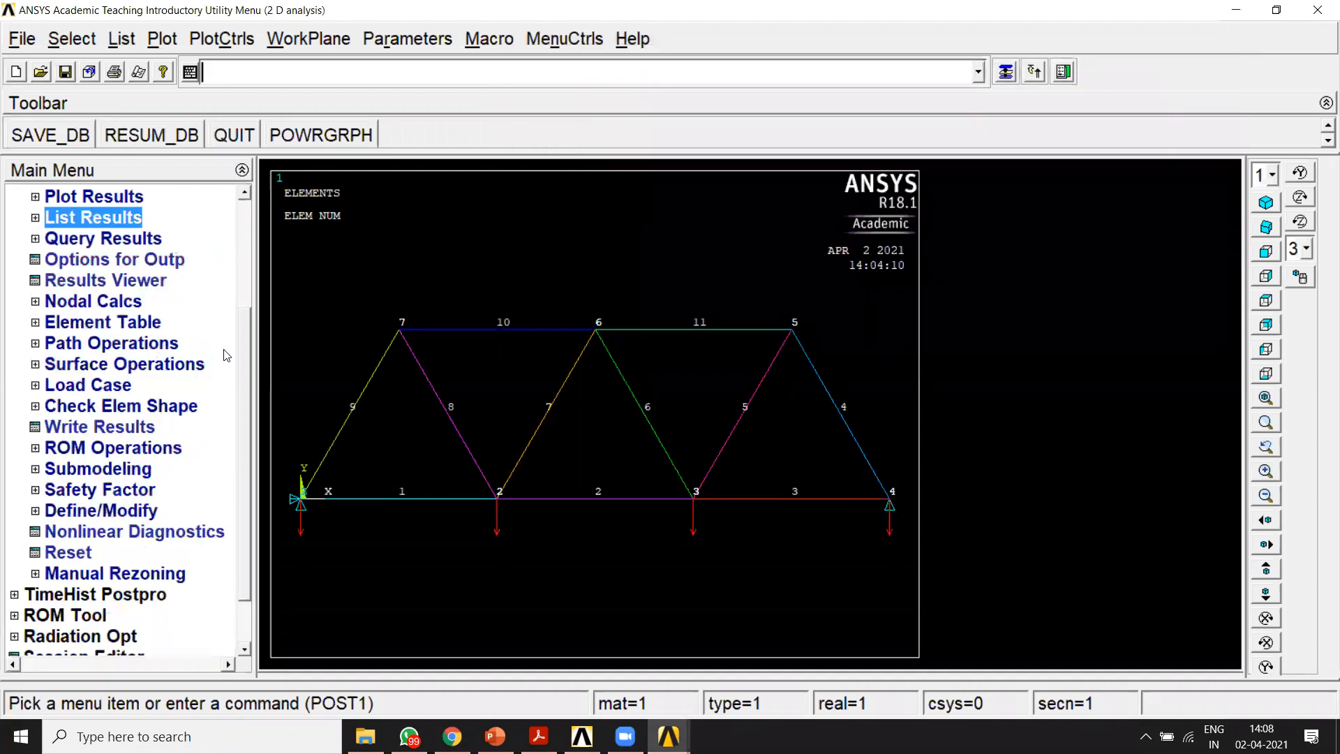
drag(246, 345, 244, 299)
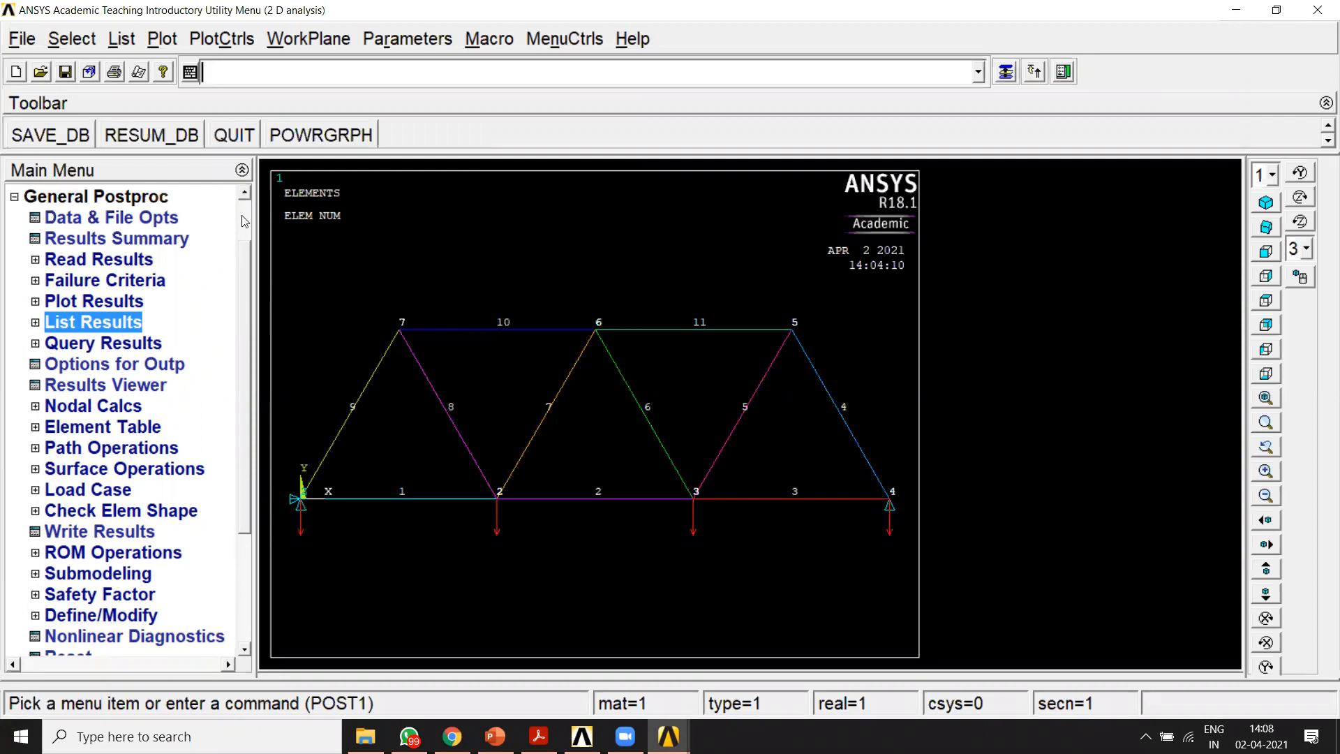
text(s)
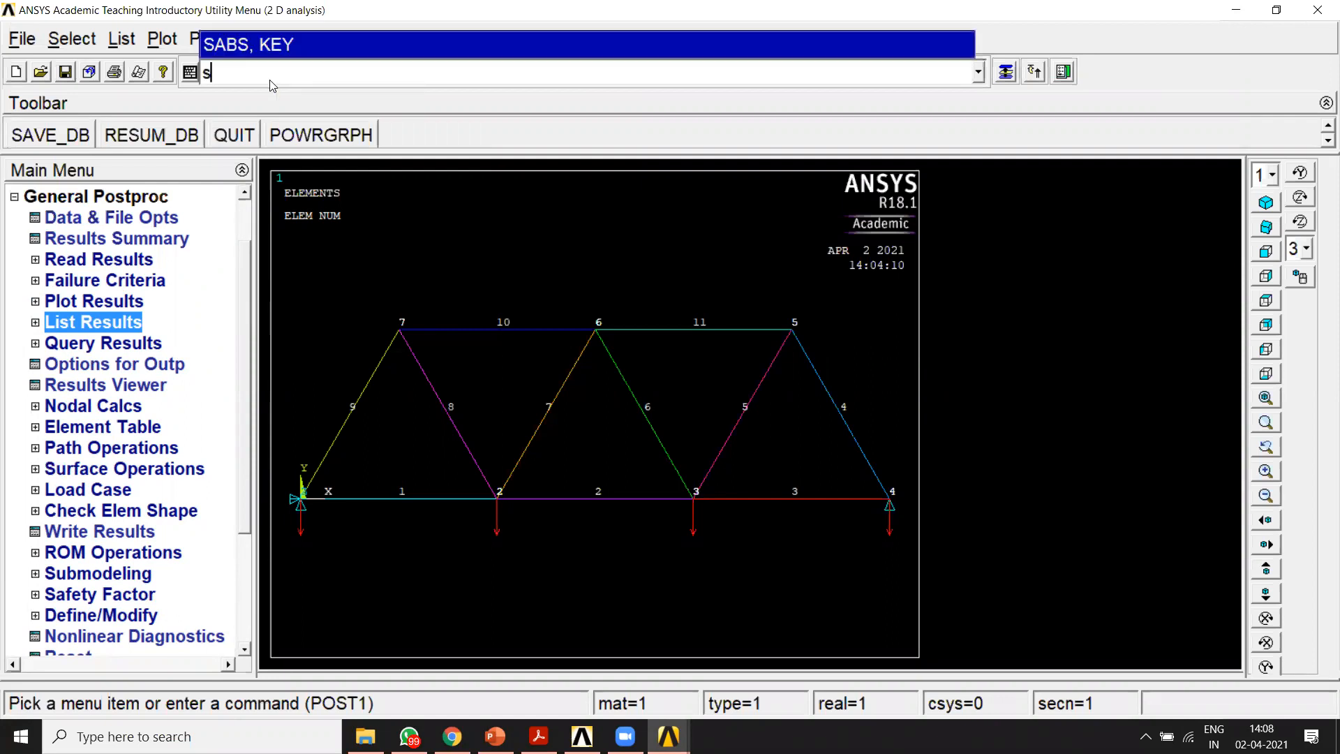
text(et,last)
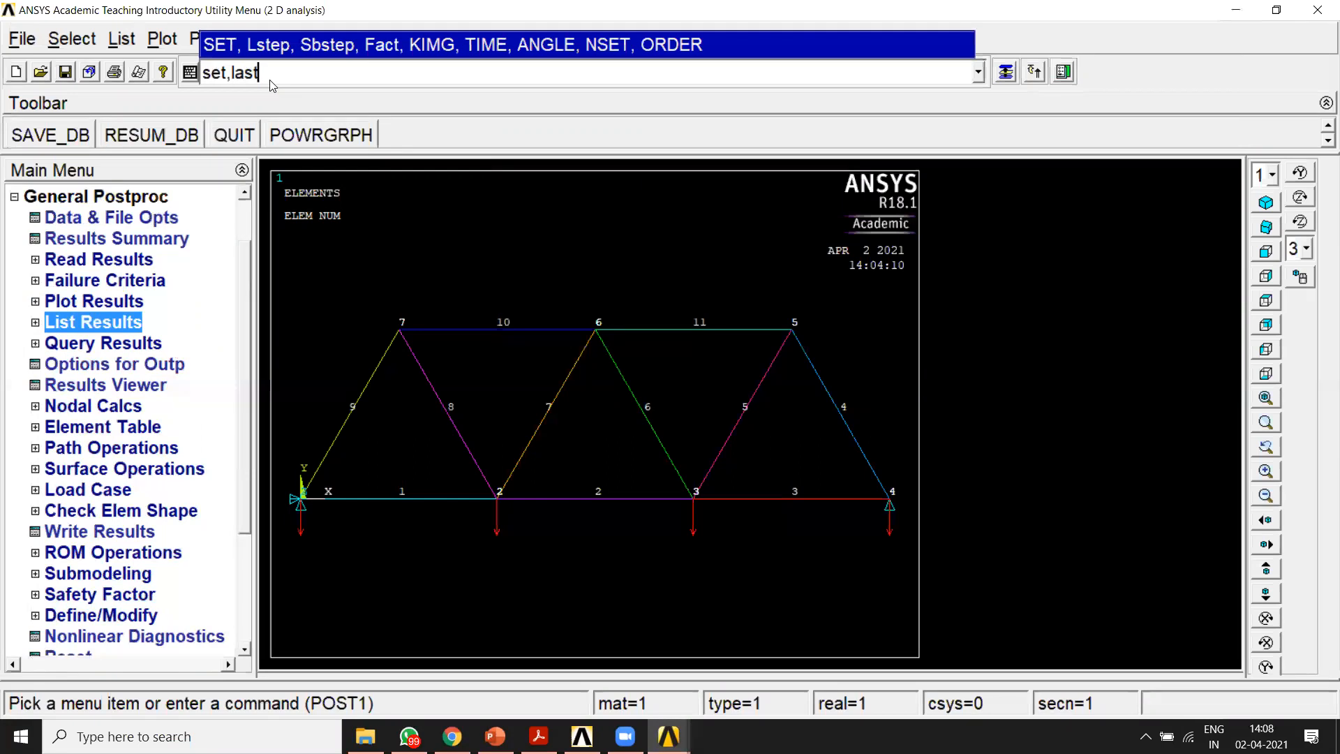
key(Return)
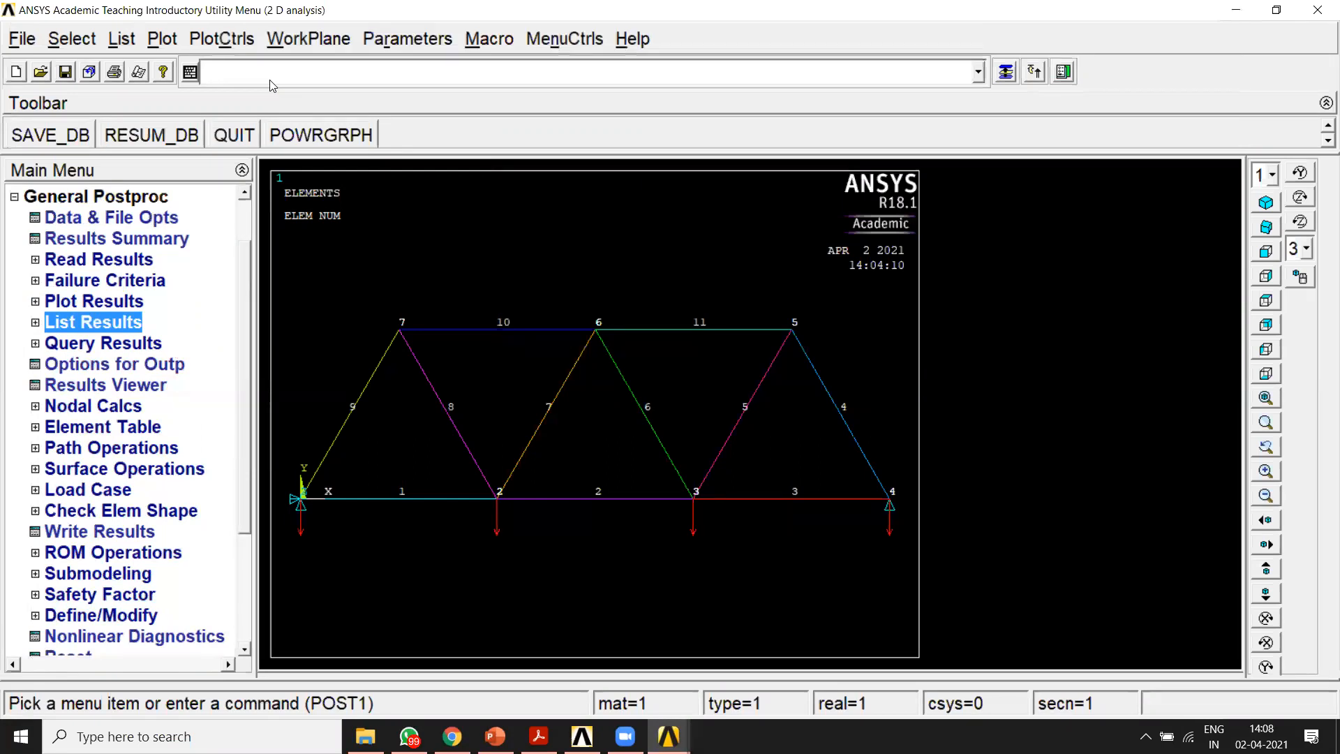
Step: Define an element table item labelled Sa by sequence number LS, 1 for the axial stress
click(95, 428)
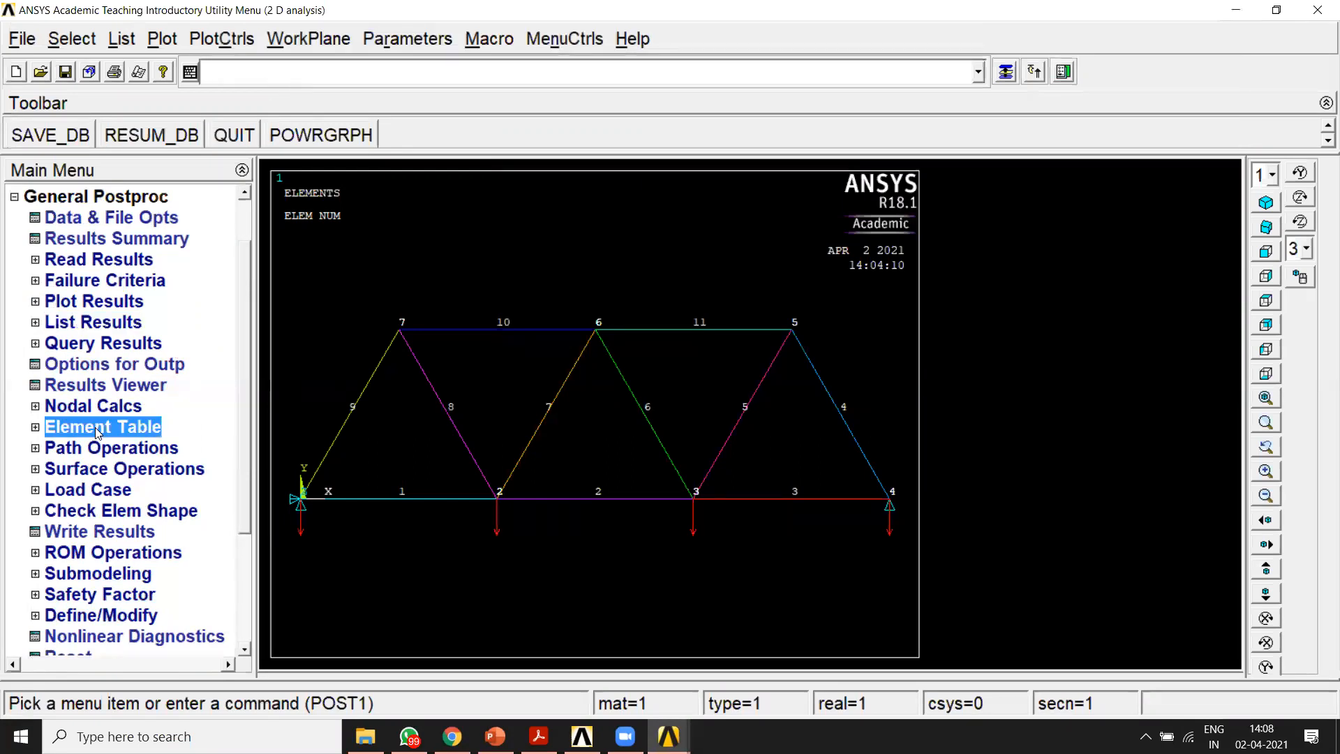
click(98, 447)
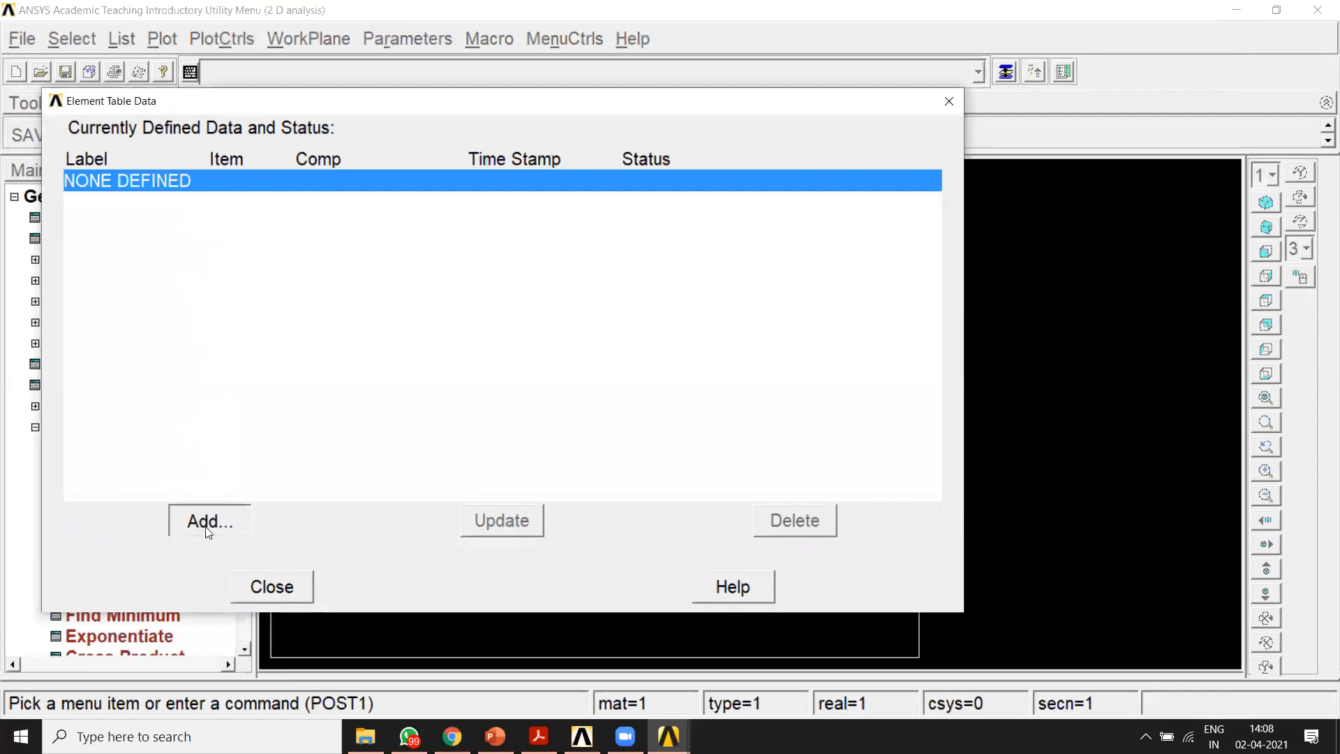
click(208, 524)
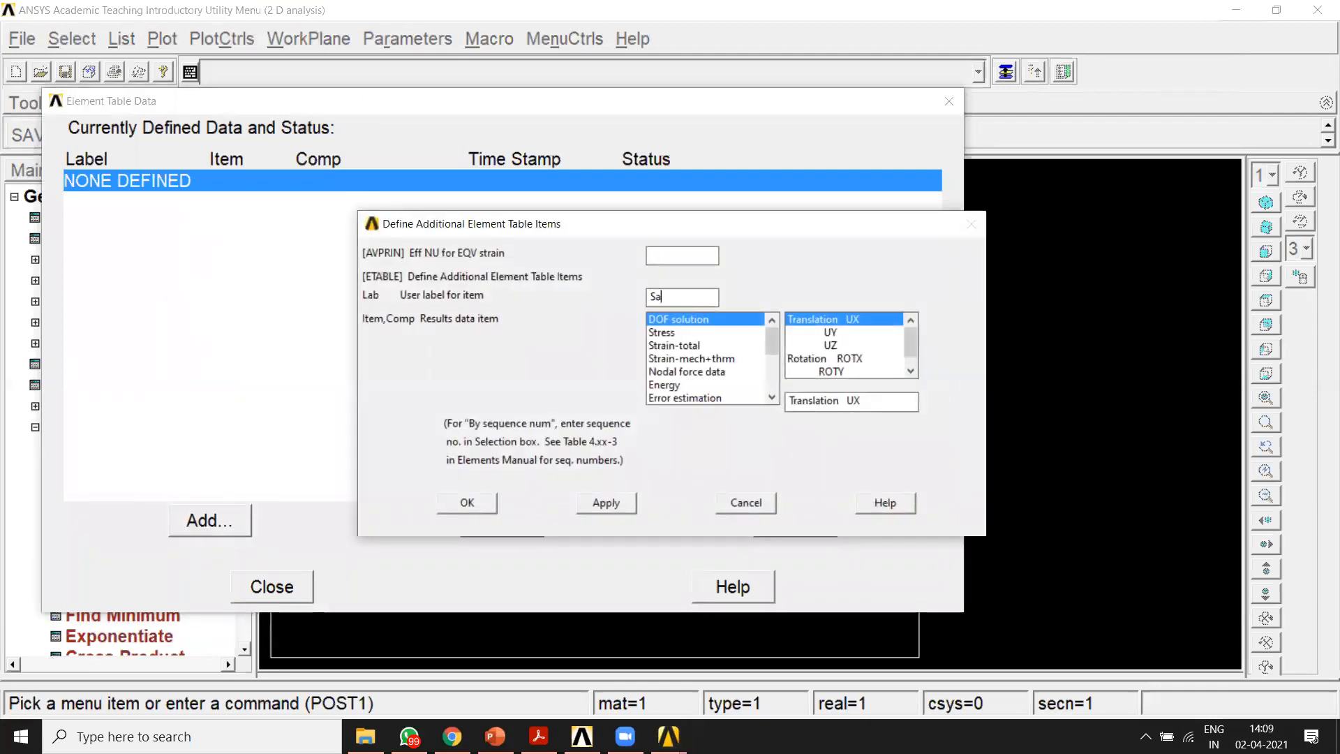
scroll(766, 338, down, 3)
click(705, 398)
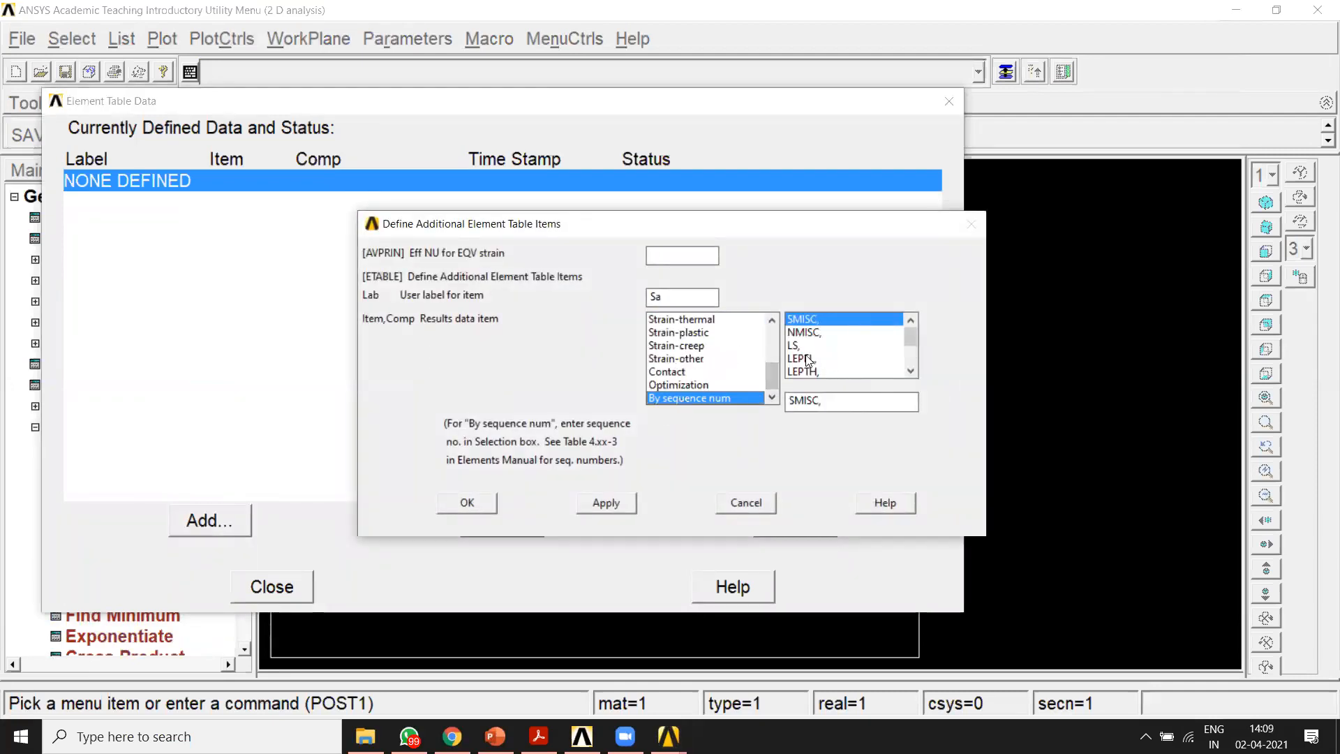
click(813, 344)
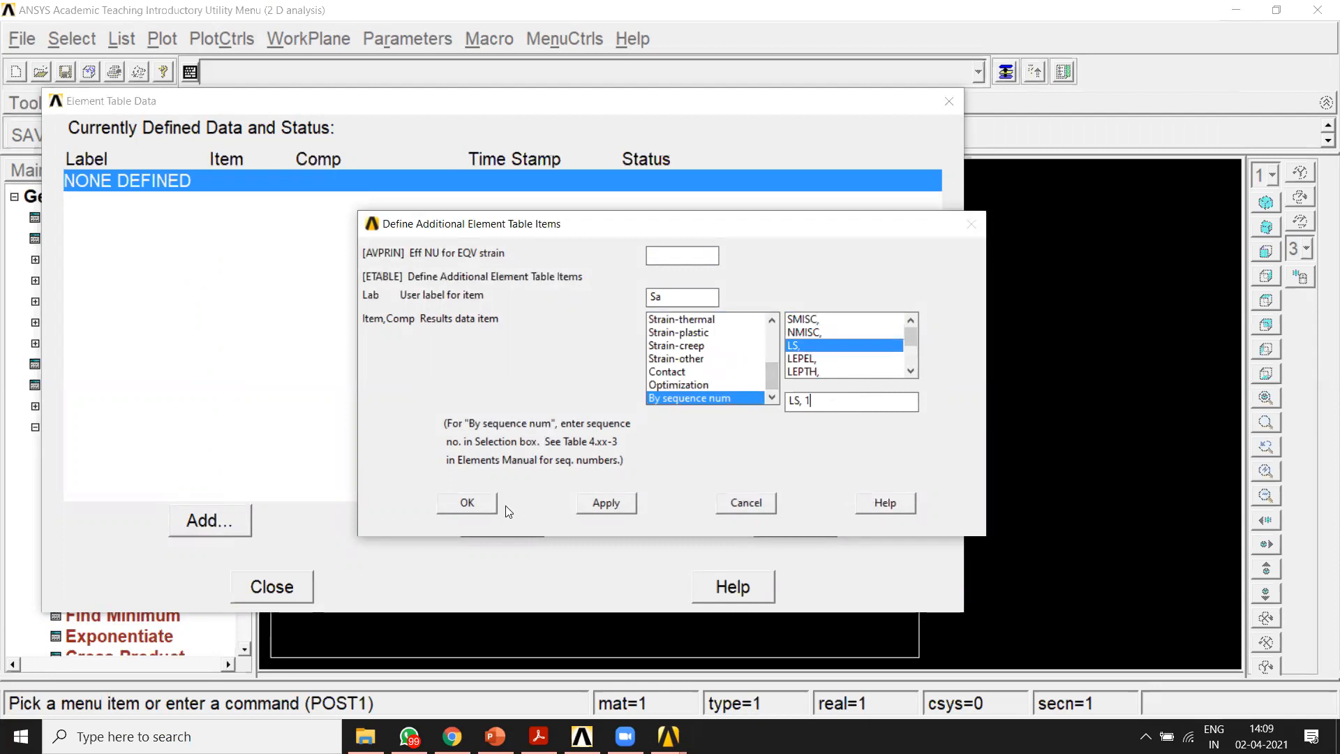
click(469, 503)
click(272, 586)
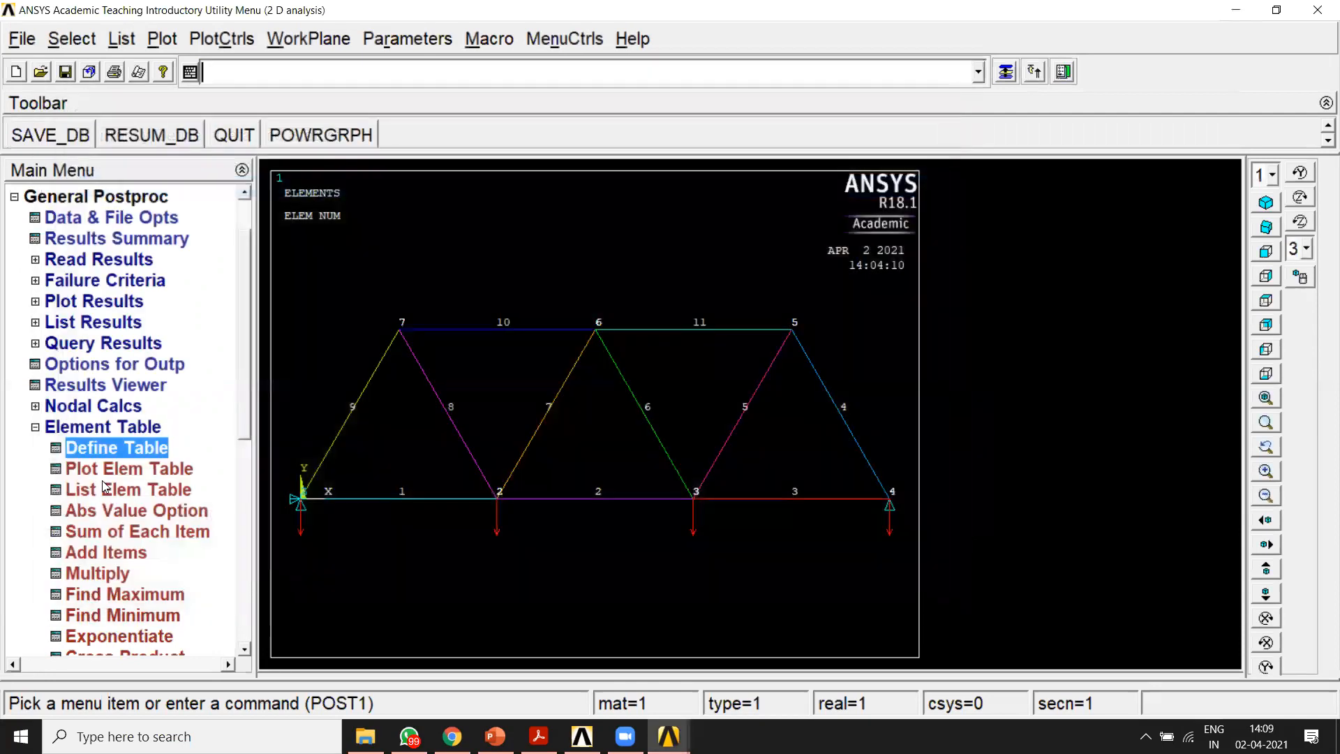
Step: List the element table item SA, and resize and place the listing beside the truss to show all values
click(105, 491)
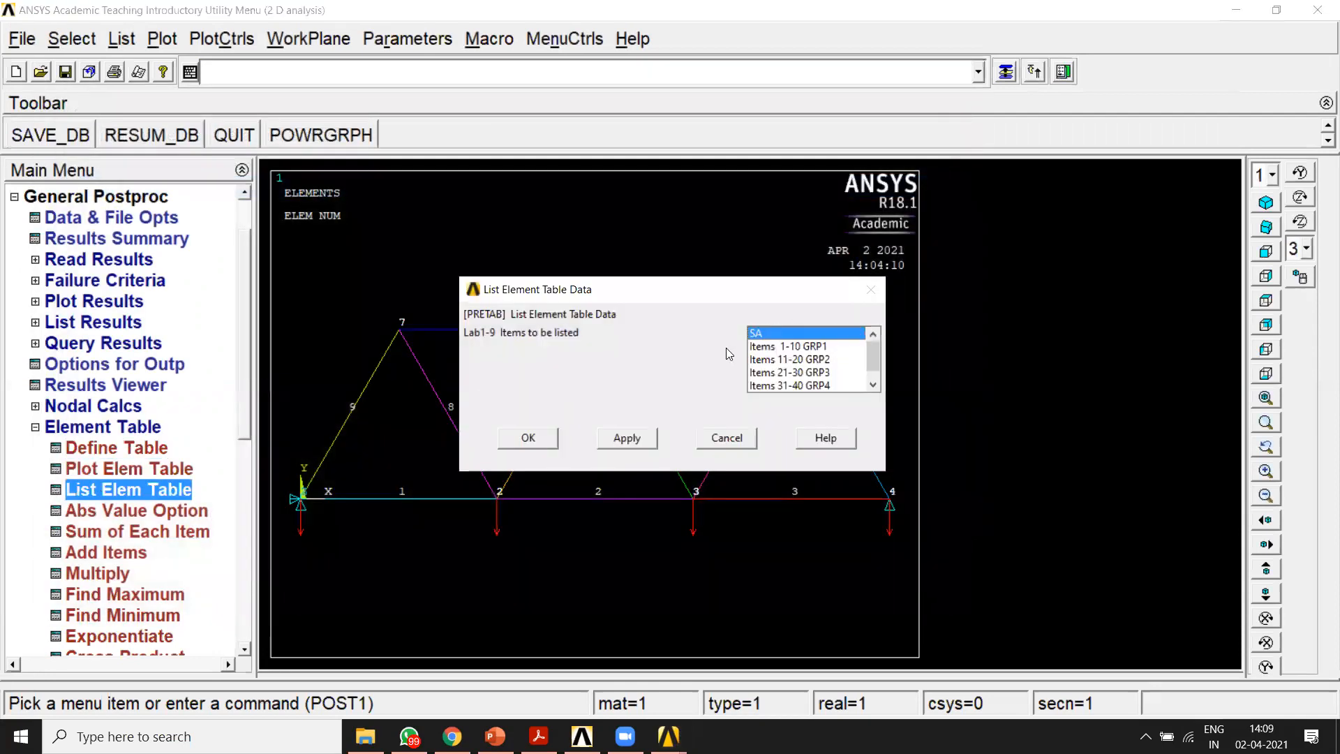
click(528, 438)
drag(533, 189, 928, 87)
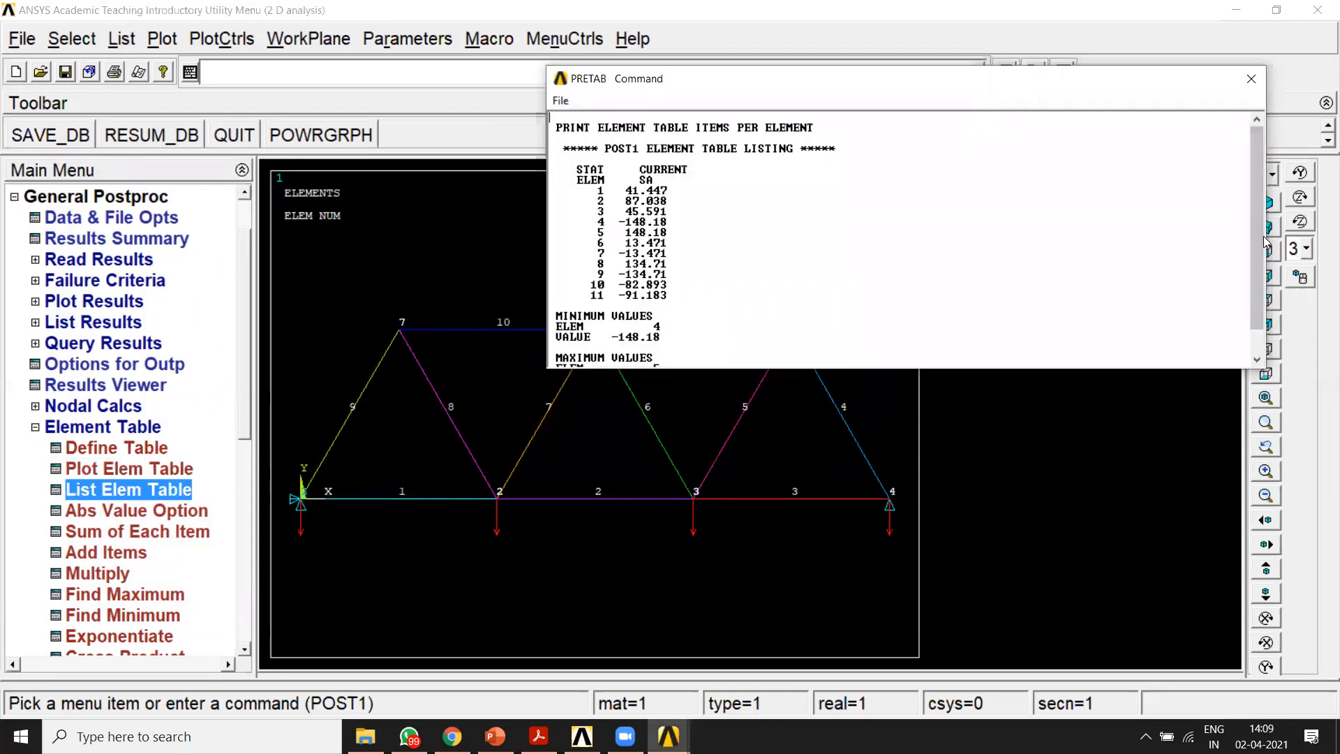
drag(1267, 238, 826, 239)
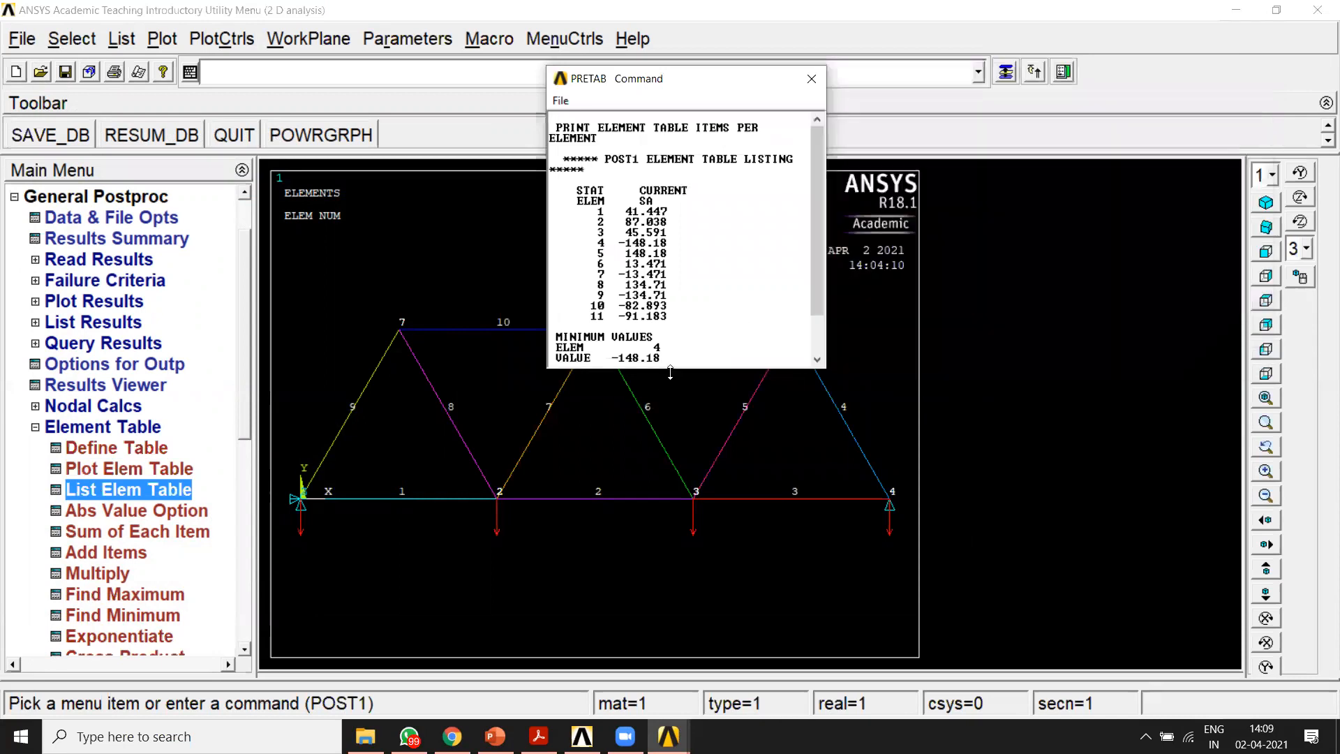
drag(670, 369, 670, 504)
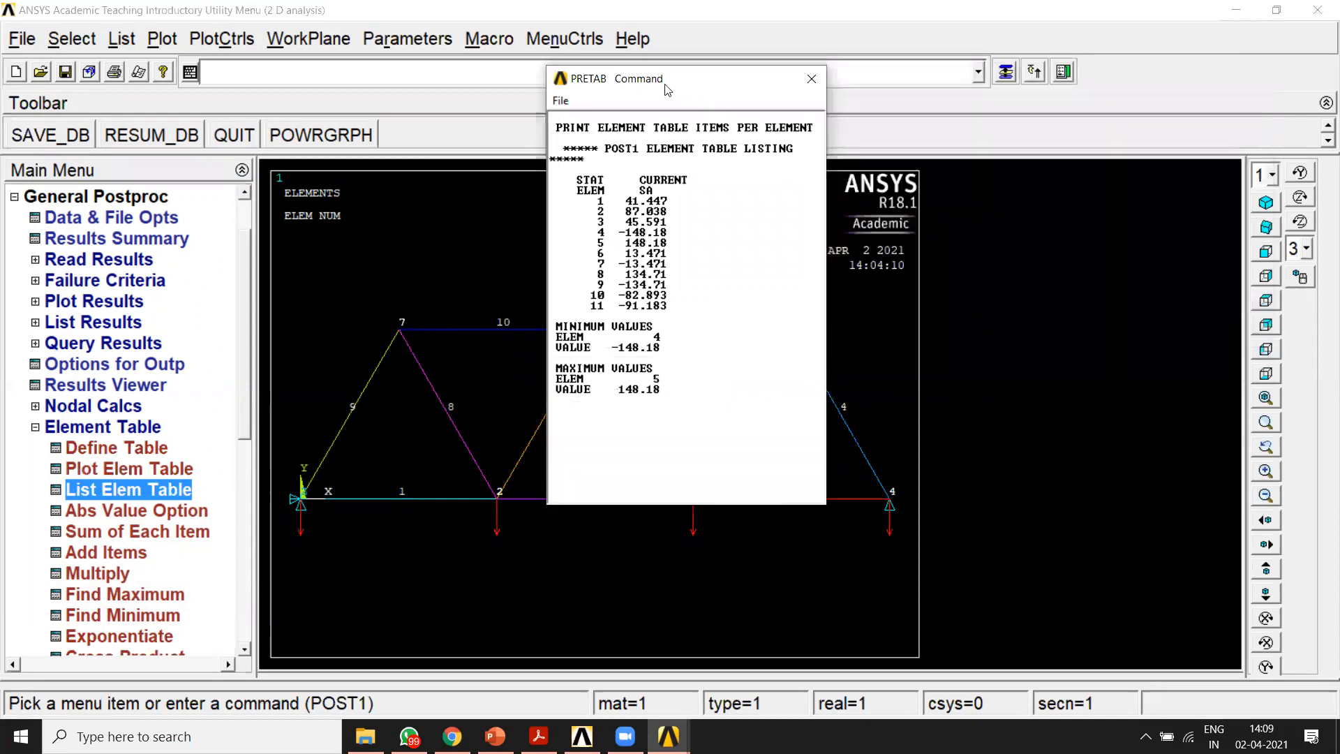
drag(667, 89, 1050, 184)
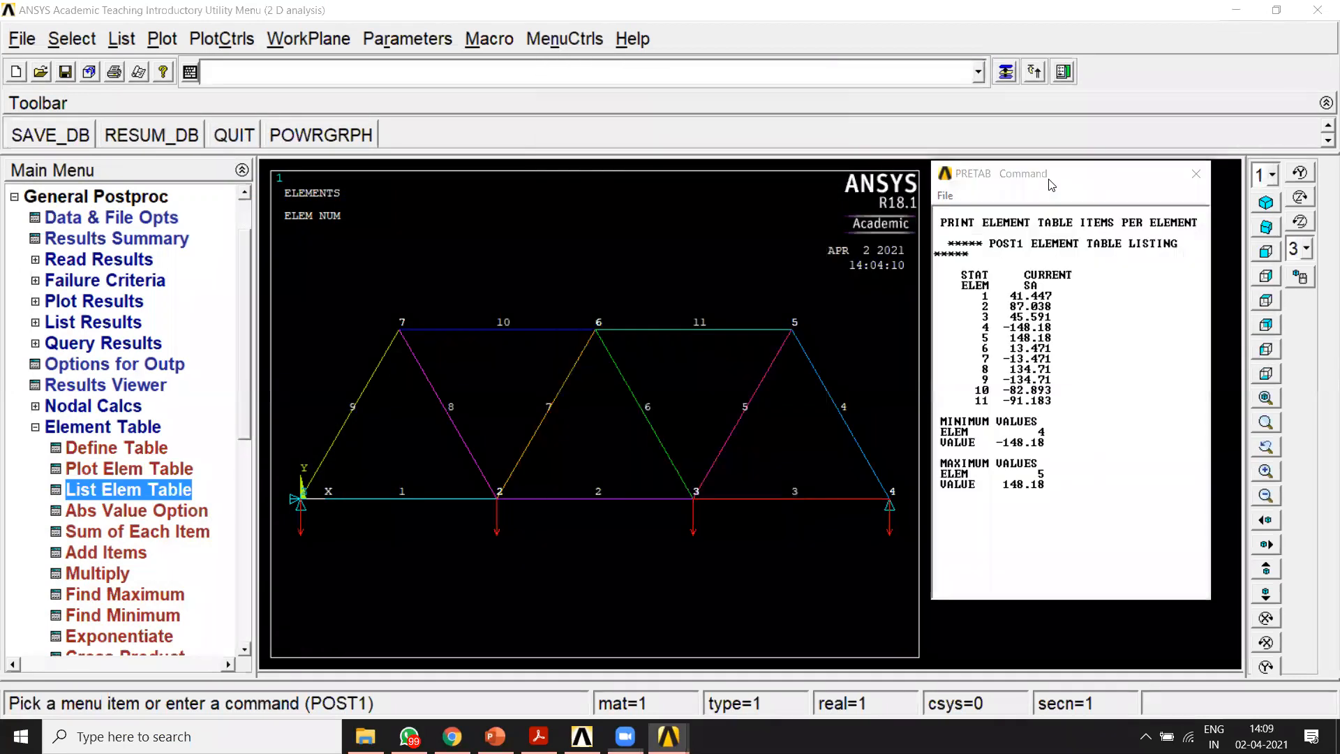
Step: Examine the minimum axial stress and its element in the element table listing as the maximum compressive stress
mouse_move(936, 425)
mouse_down()
mouse_move(988, 426)
mouse_move(934, 414)
mouse_move(1081, 419)
mouse_up()
drag(999, 460, 1073, 452)
mouse_move(1138, 352)
mouse_down()
mouse_move(1102, 391)
mouse_move(1114, 376)
mouse_move(1162, 409)
mouse_up()
click(1146, 385)
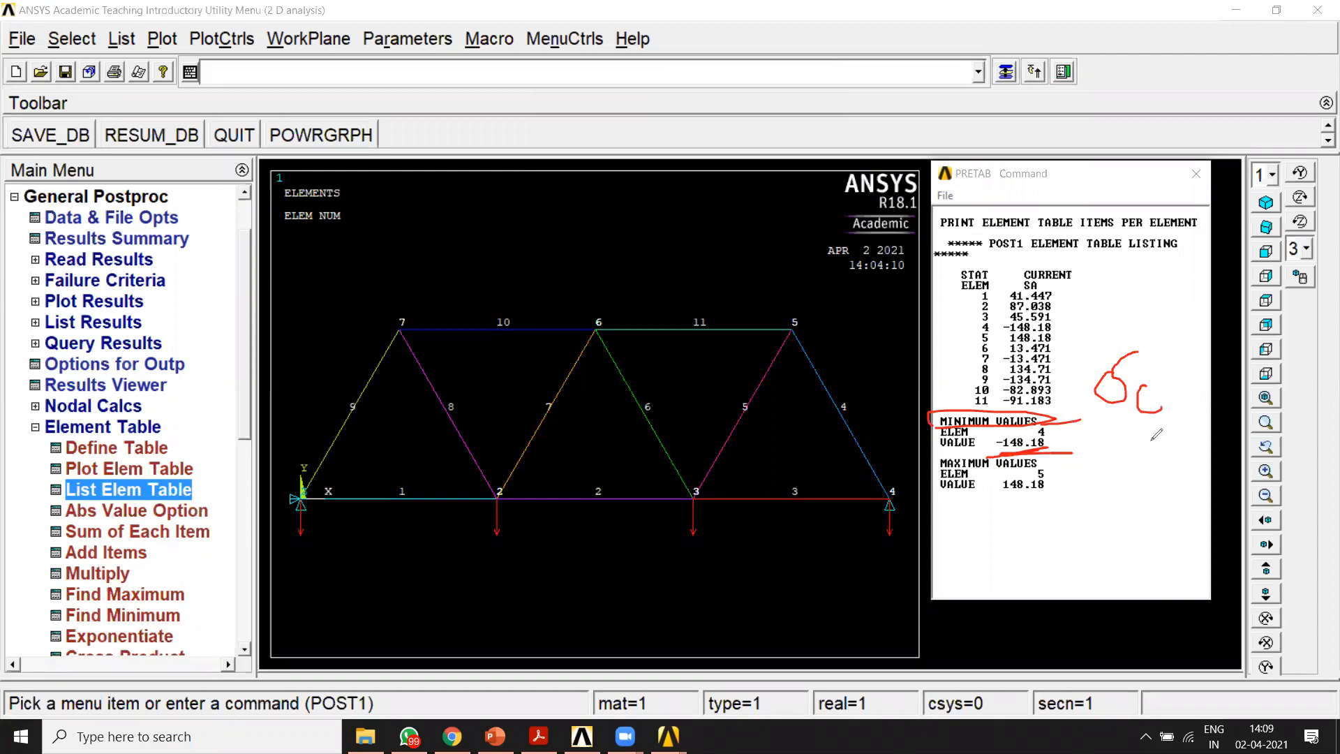
drag(475, 561, 474, 606)
drag(519, 548, 535, 584)
mouse_move(572, 519)
mouse_down()
mouse_move(558, 532)
mouse_move(576, 567)
mouse_move(674, 578)
mouse_move(762, 565)
mouse_move(836, 599)
mouse_up()
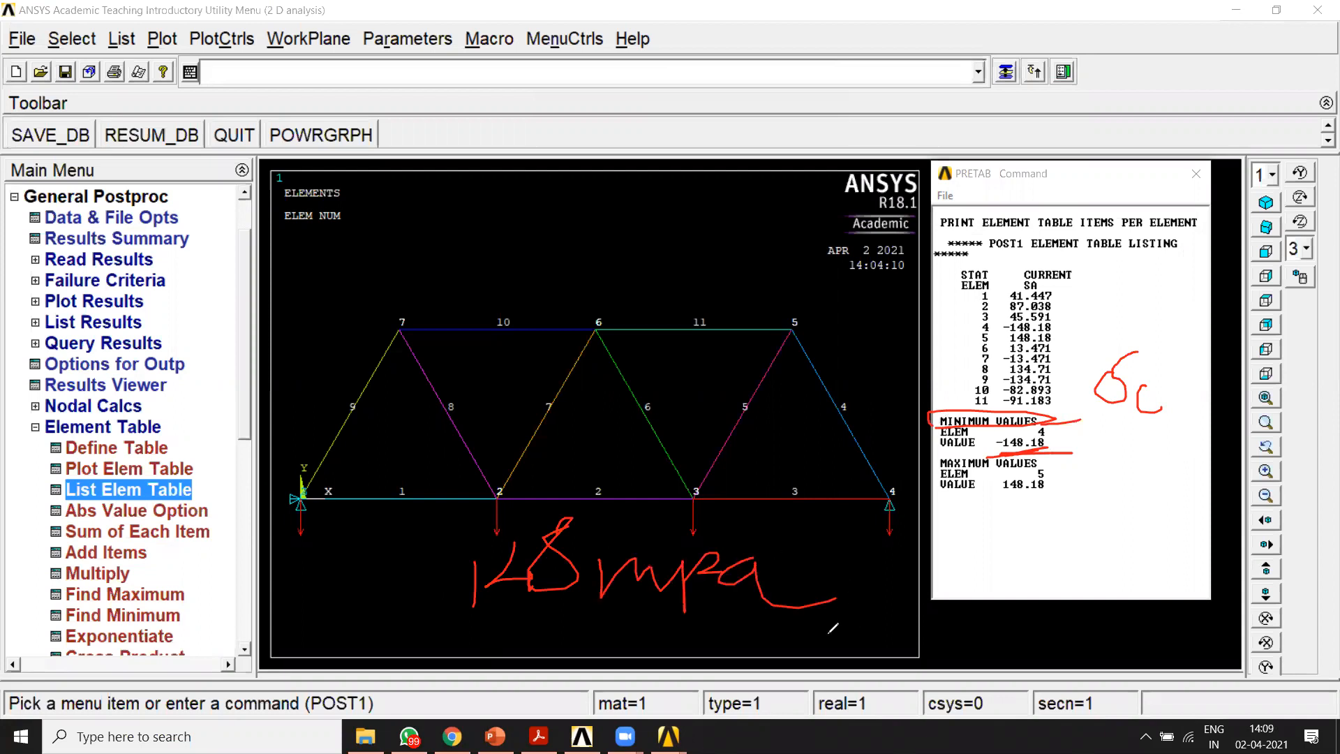
drag(462, 632, 715, 619)
mouse_move(755, 629)
mouse_down()
mouse_move(471, 630)
mouse_move(632, 636)
mouse_up()
mouse_move(1044, 421)
mouse_down()
mouse_move(928, 446)
mouse_move(1068, 440)
mouse_move(1040, 416)
mouse_move(1047, 447)
mouse_move(929, 443)
mouse_move(998, 419)
mouse_move(1074, 439)
mouse_move(896, 458)
mouse_up()
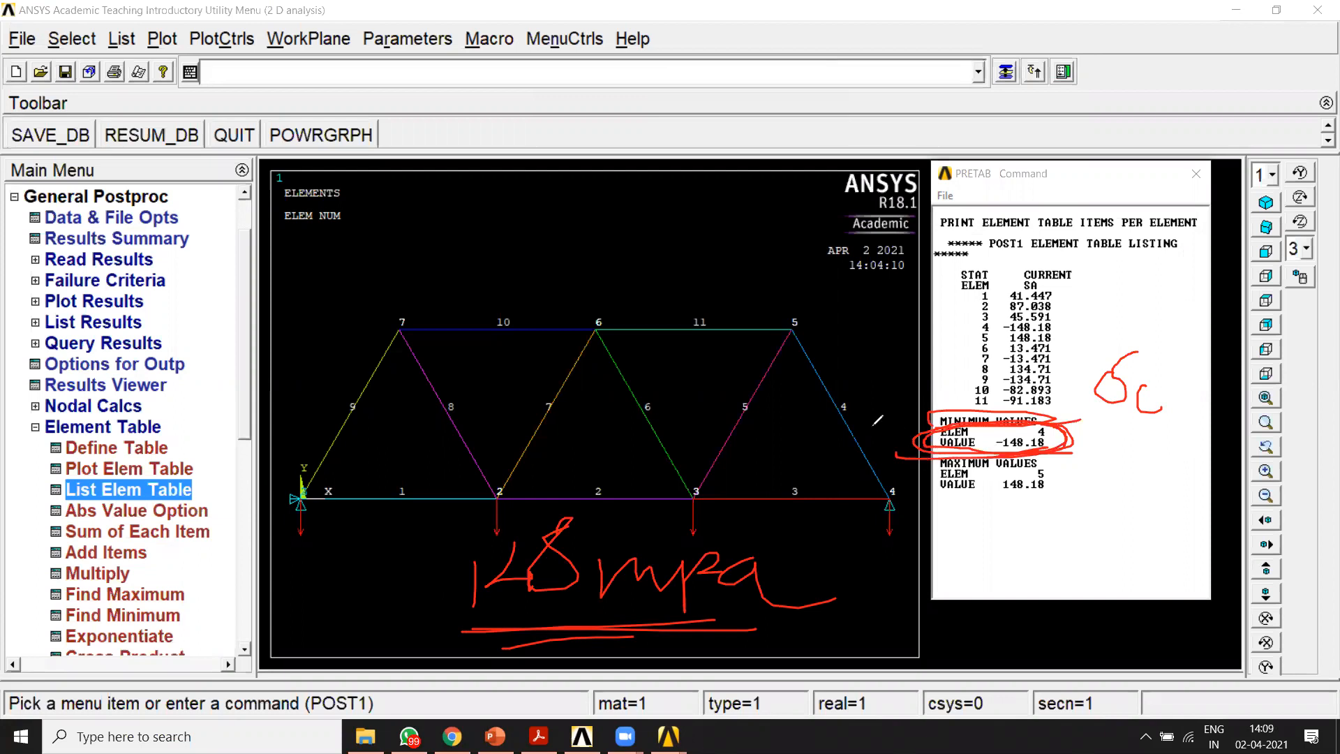
Step: Mark the truss member that carries the maximum compressive stress in the element plot, and clear the annotations
mouse_move(816, 307)
mouse_down()
mouse_move(768, 342)
mouse_move(852, 502)
mouse_move(825, 329)
mouse_move(796, 308)
mouse_up()
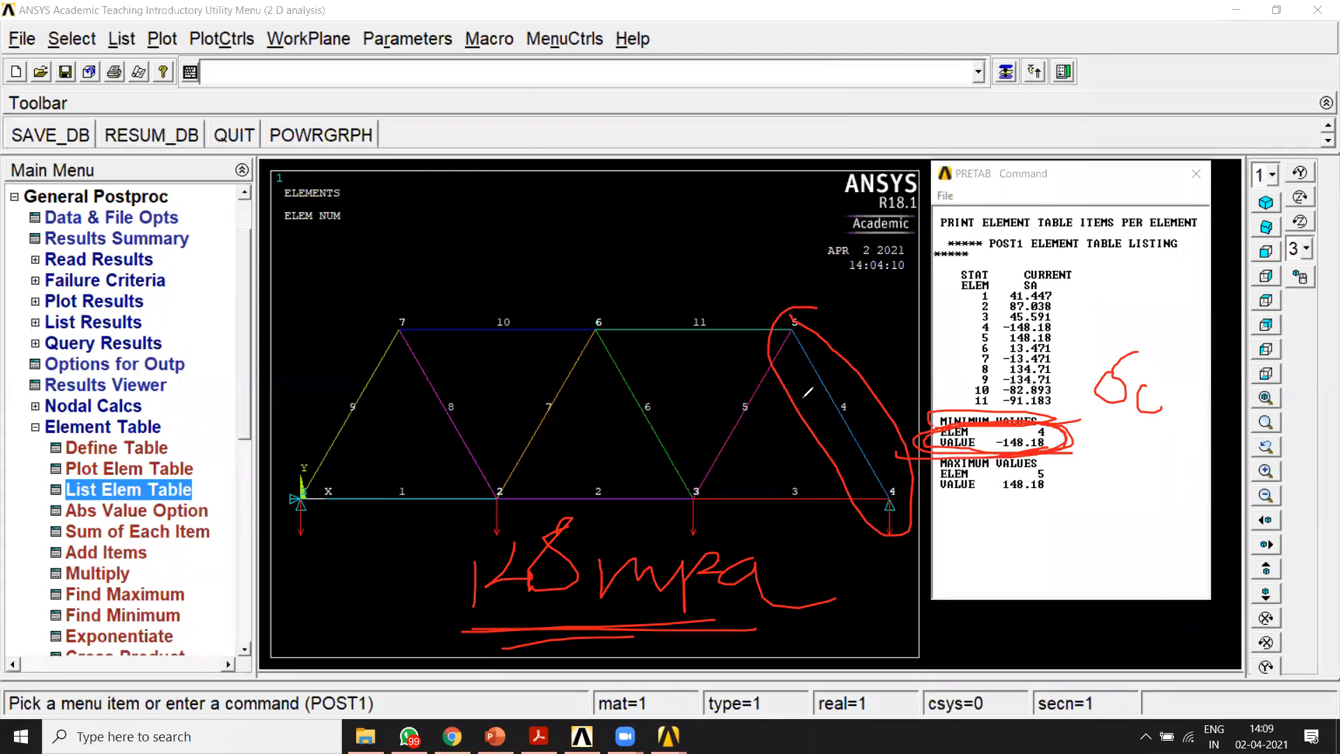
mouse_move(876, 379)
mouse_down()
mouse_move(865, 427)
mouse_move(847, 420)
mouse_up()
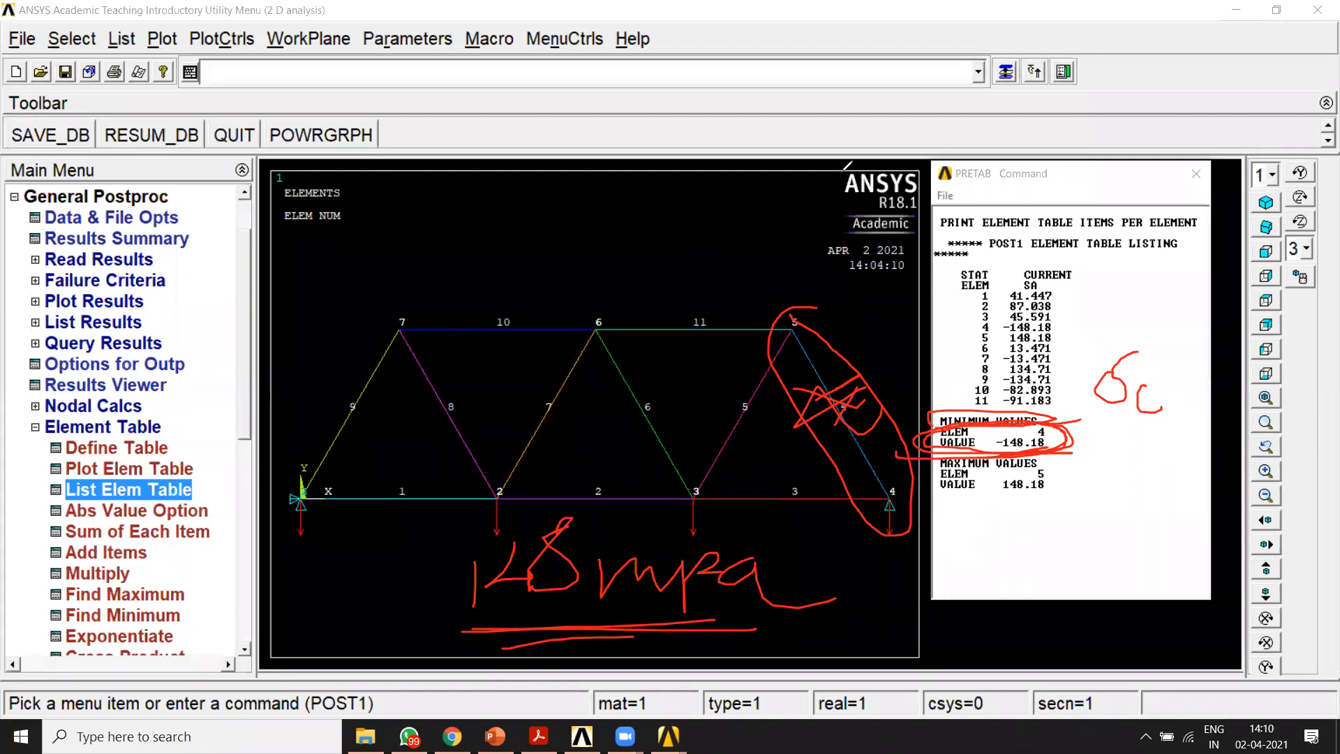
click(877, 138)
Step: Examine the maximum axial stress in the element table listing, mark its member in the truss as the maximum tensile one, and close the listing
mouse_move(1067, 470)
mouse_down()
mouse_move(1044, 456)
mouse_move(908, 460)
mouse_move(922, 497)
mouse_move(1081, 489)
mouse_move(1058, 466)
mouse_up()
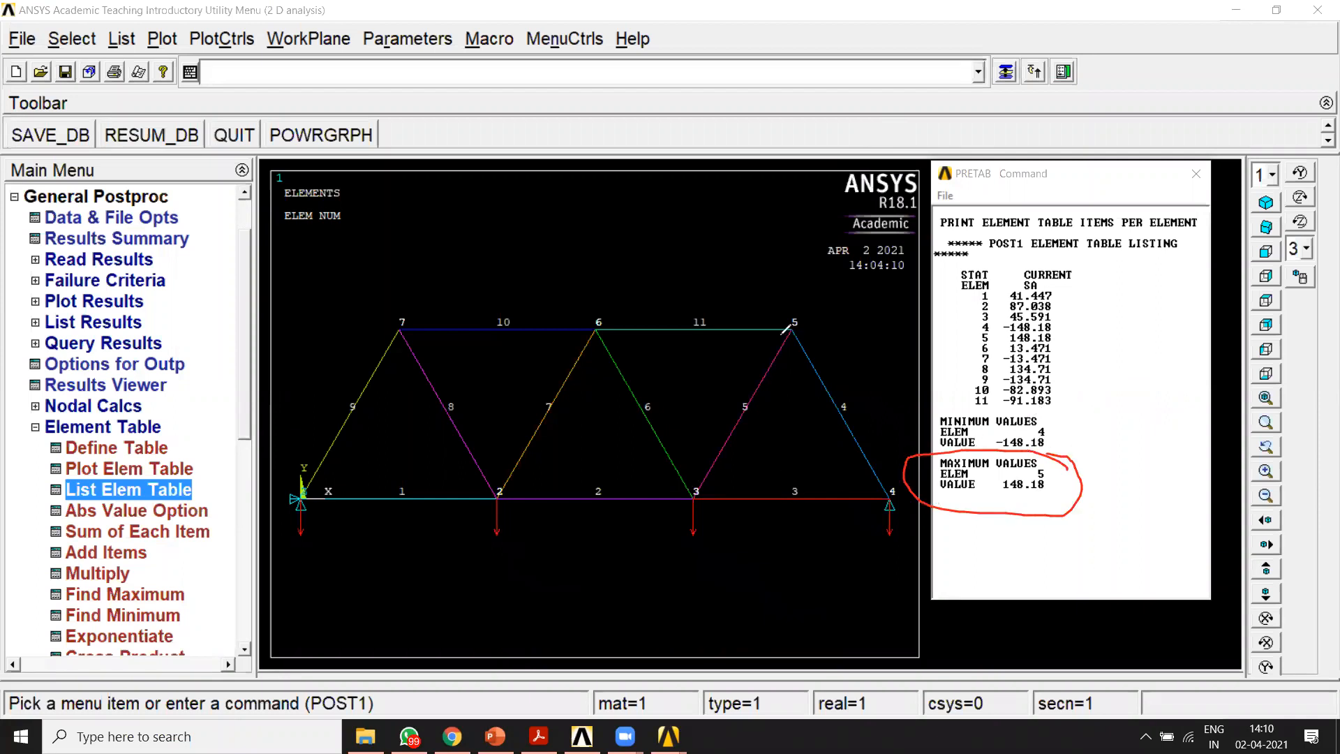
drag(794, 301, 713, 382)
mouse_move(667, 517)
mouse_down()
mouse_move(772, 446)
mouse_move(808, 298)
mouse_move(795, 301)
mouse_up()
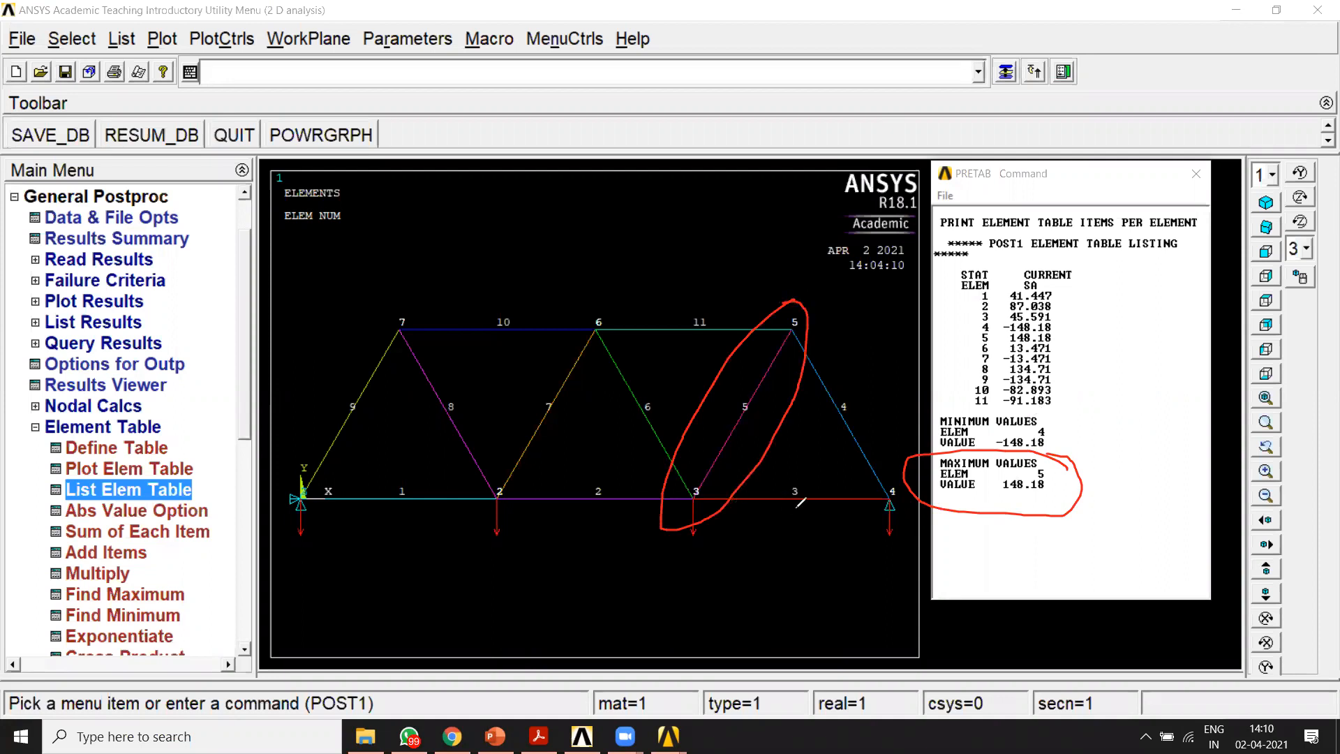
drag(407, 567, 406, 613)
mouse_move(440, 567)
mouse_down()
mouse_move(433, 588)
mouse_move(461, 581)
mouse_up()
mouse_move(451, 574)
mouse_down()
mouse_move(449, 601)
mouse_move(479, 558)
mouse_move(526, 558)
mouse_move(573, 592)
mouse_up()
mouse_move(608, 593)
mouse_down()
mouse_move(626, 548)
mouse_move(773, 592)
mouse_up()
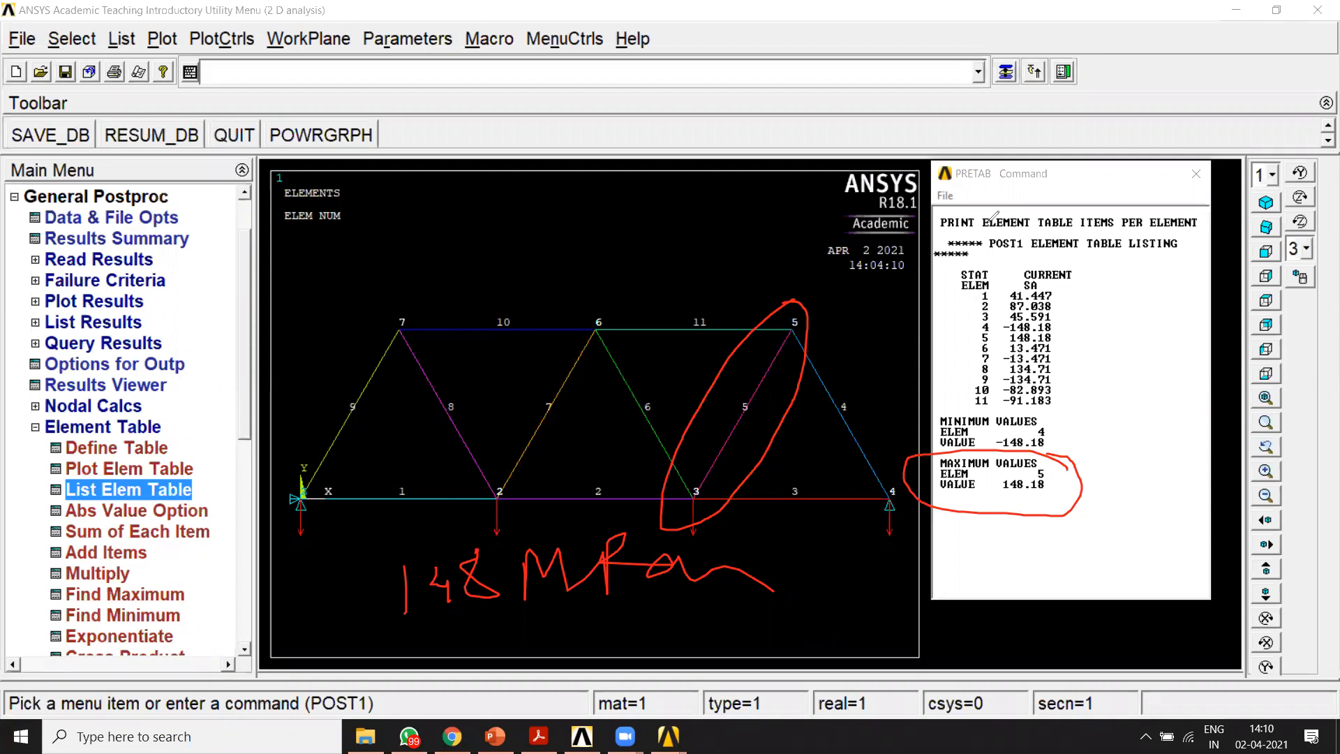
click(918, 122)
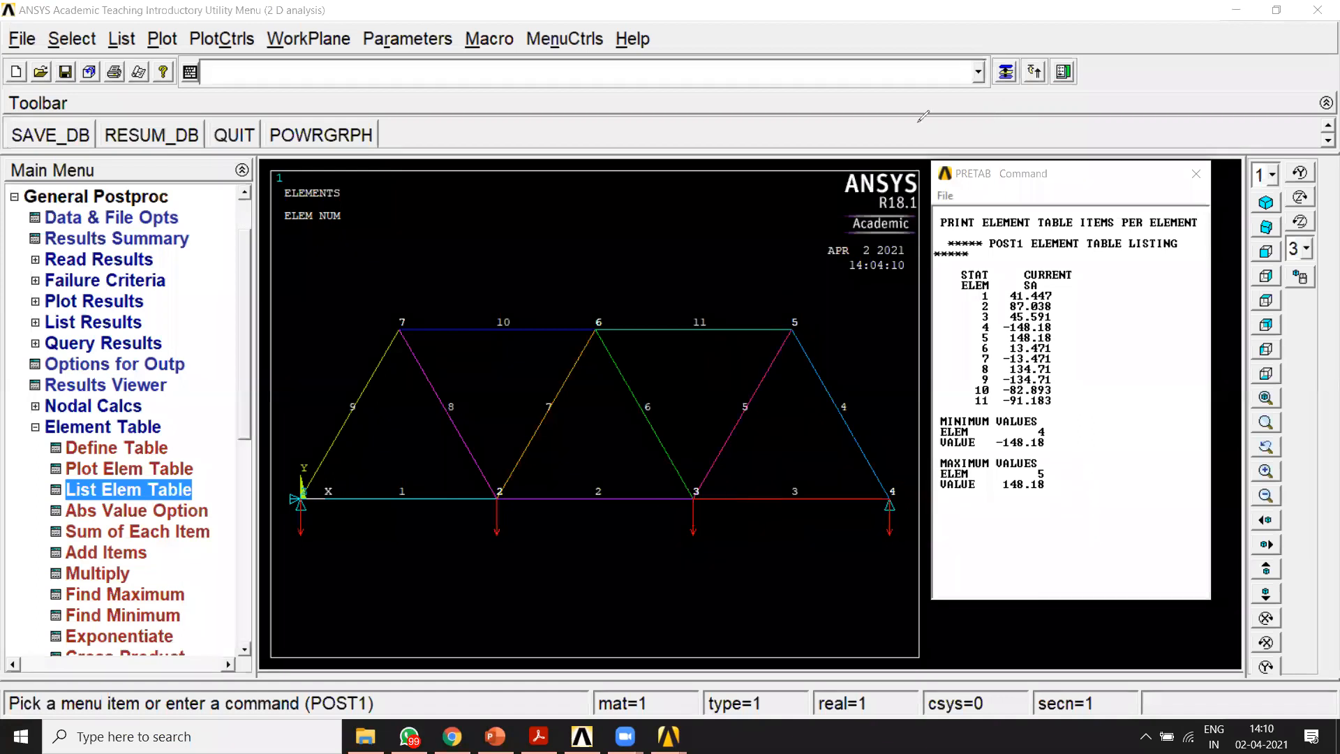
click(918, 85)
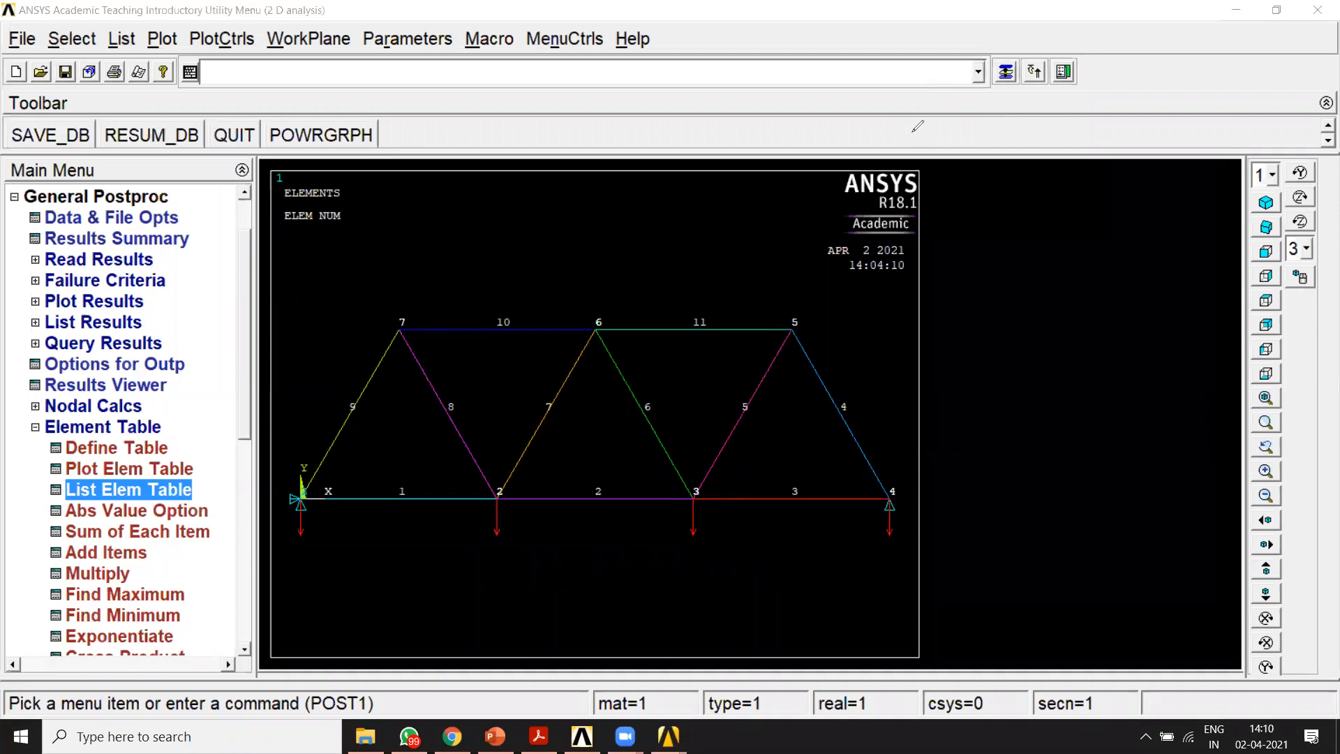
Step: Annotate the empty area beside the truss with the heading Report and the problem statement as item 1
mouse_move(975, 144)
mouse_down()
mouse_move(970, 169)
mouse_move(1018, 208)
mouse_move(1081, 180)
mouse_move(1135, 178)
mouse_up()
drag(1156, 132, 1159, 183)
drag(1134, 150, 1208, 145)
mouse_move(923, 257)
mouse_down()
mouse_move(926, 278)
mouse_move(943, 275)
mouse_up()
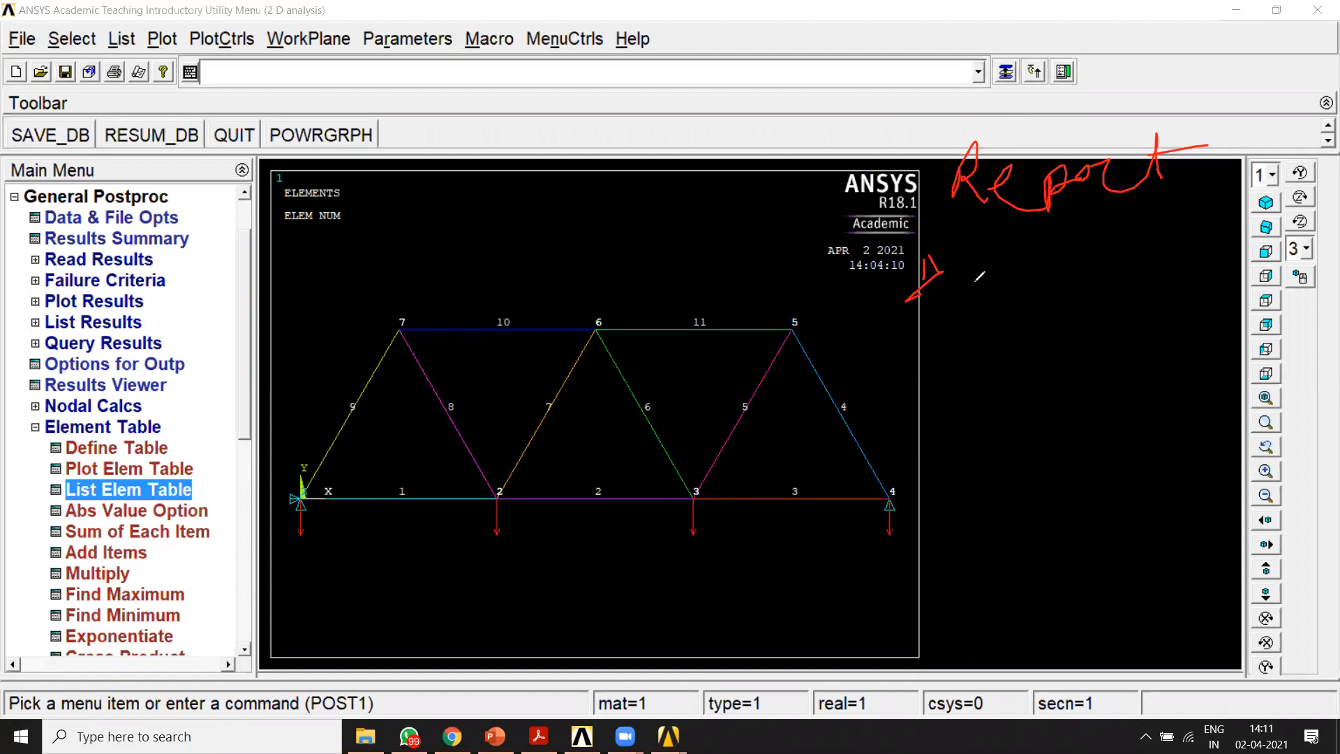
drag(978, 246, 969, 293)
mouse_move(976, 256)
mouse_down()
mouse_move(1005, 241)
mouse_move(1025, 282)
mouse_move(1072, 270)
mouse_move(1108, 238)
mouse_move(1120, 258)
mouse_move(1250, 245)
mouse_up()
Step: Add "model with BC" as item 2 of the handwritten report outline and encircle the whole truss model
drag(912, 349, 927, 388)
mouse_move(243, 571)
mouse_down()
mouse_move(876, 563)
mouse_move(925, 516)
mouse_move(869, 319)
mouse_up()
mouse_move(717, 291)
mouse_down()
mouse_move(440, 297)
mouse_move(228, 560)
mouse_move(281, 571)
mouse_up()
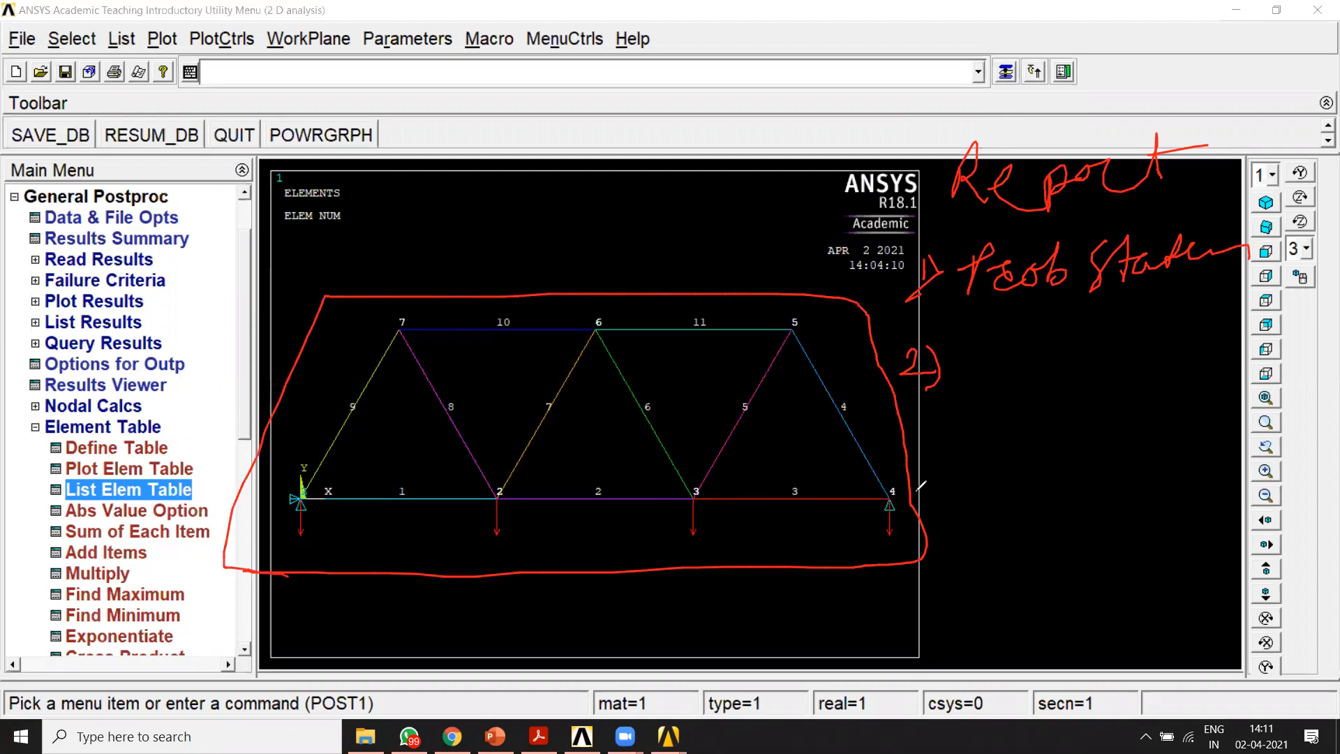
mouse_move(971, 341)
mouse_down()
mouse_move(1030, 347)
mouse_move(1075, 324)
mouse_move(1071, 339)
mouse_move(1099, 336)
mouse_move(1183, 313)
mouse_move(1215, 287)
mouse_move(1200, 338)
mouse_move(1159, 373)
mouse_move(1187, 352)
mouse_move(1205, 378)
mouse_up()
Step: Add items 3 to 5 to the handwritten report outline: displacement δ, reactions R and axial stress σ axial
drag(936, 465, 932, 504)
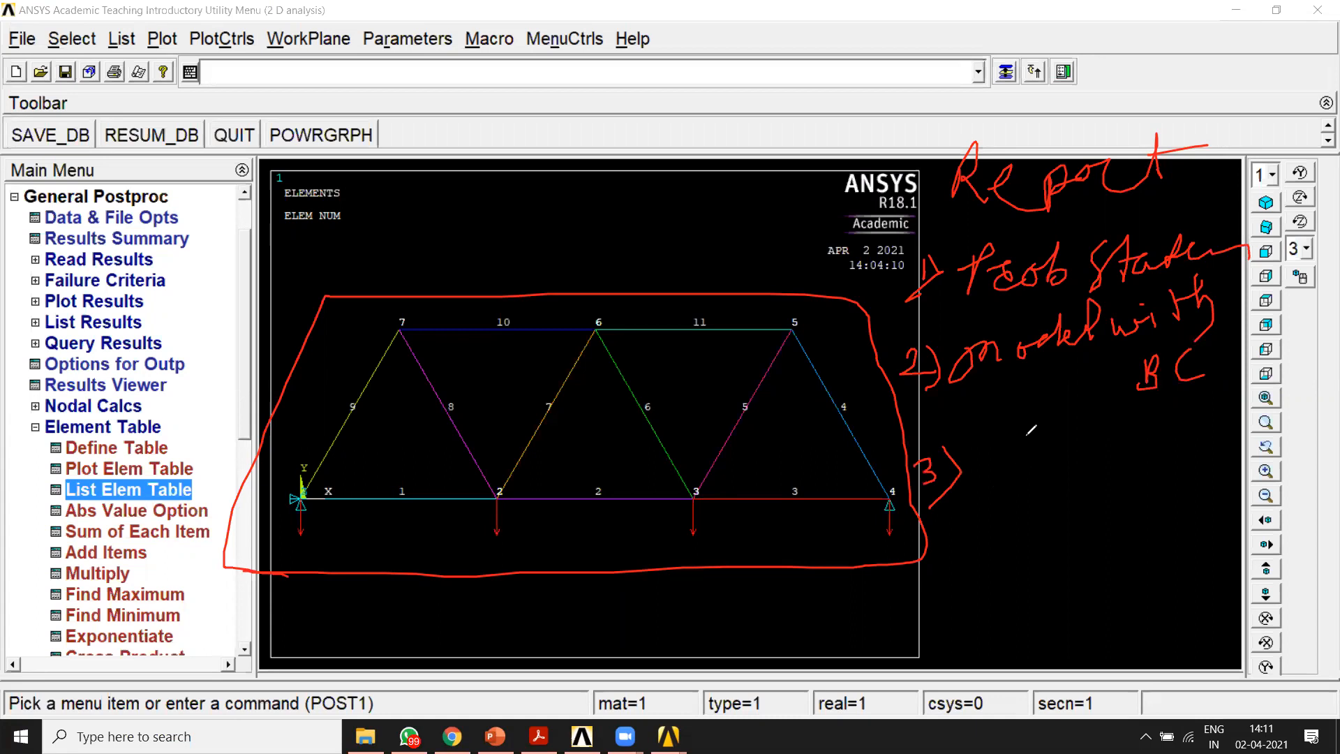
mouse_move(1029, 432)
mouse_down()
mouse_move(1010, 489)
mouse_move(1021, 460)
mouse_up()
mouse_move(961, 534)
mouse_down()
mouse_move(967, 578)
mouse_move(977, 573)
mouse_up()
mouse_move(1028, 515)
mouse_down()
mouse_move(1028, 559)
mouse_move(1060, 541)
mouse_up()
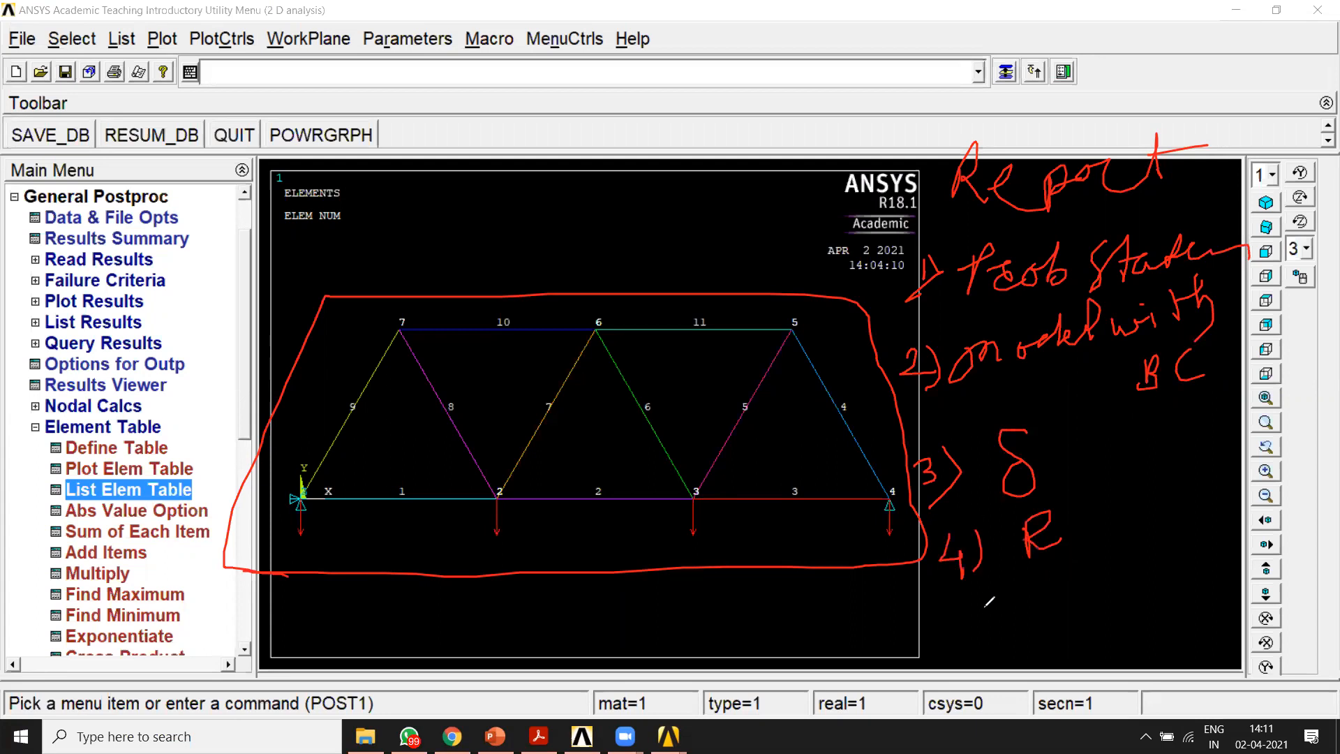
mouse_move(958, 606)
mouse_down()
mouse_move(984, 632)
mouse_move(960, 649)
mouse_up()
drag(999, 594, 971, 665)
mouse_move(1068, 590)
mouse_down()
mouse_move(1121, 567)
mouse_move(1126, 617)
mouse_move(1147, 617)
mouse_move(1132, 618)
mouse_up()
drag(1156, 602, 1229, 613)
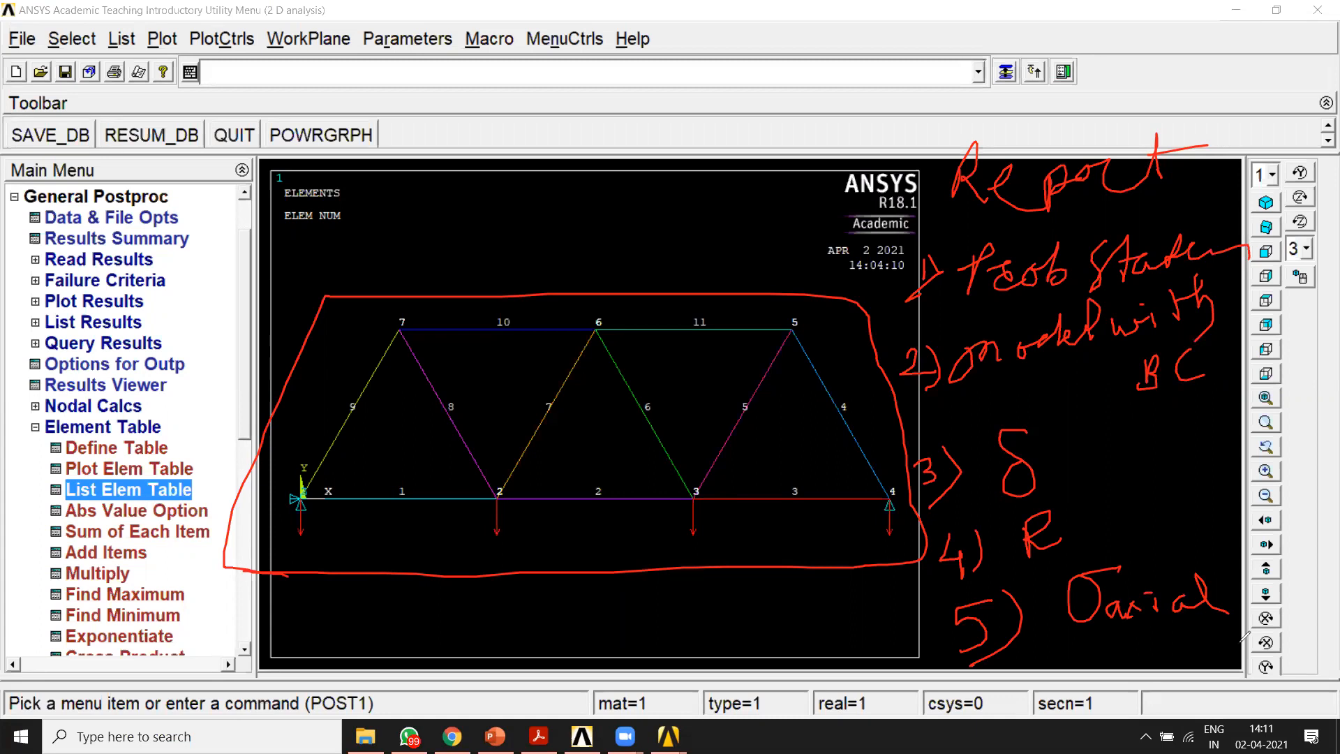